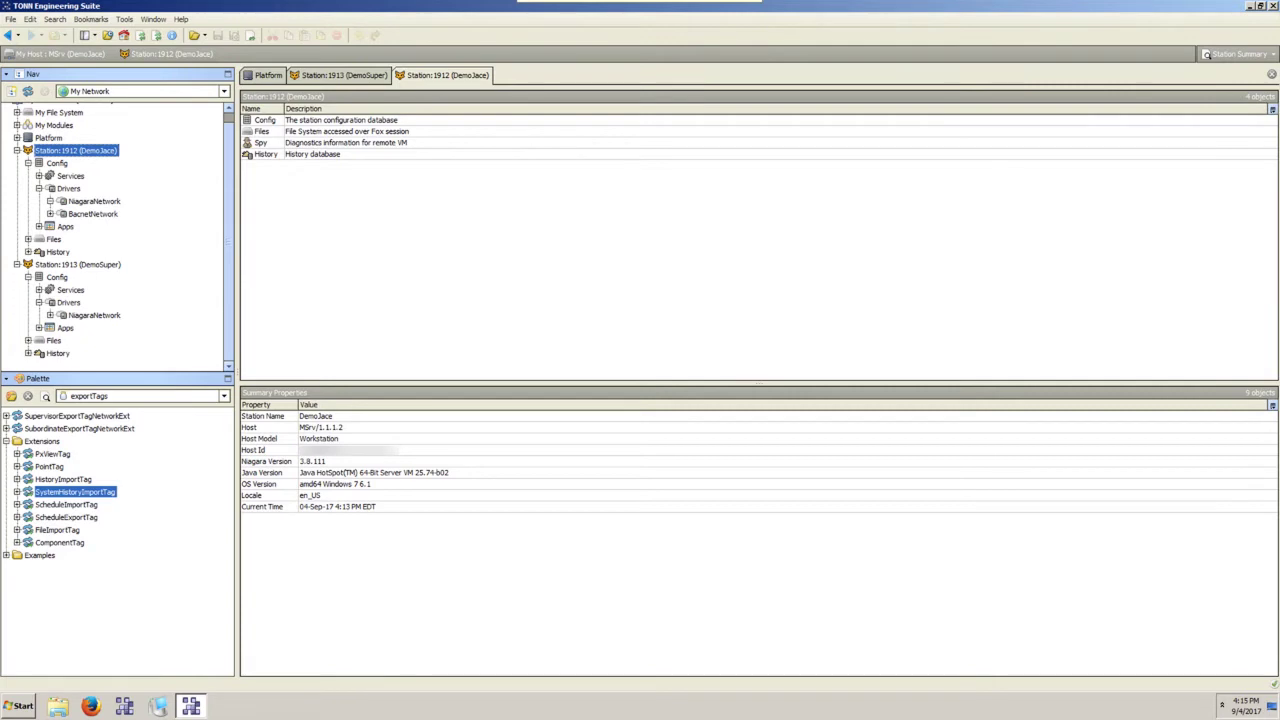
Keep the exportTags palette module loaded and select the DemoSuper station.
click(105, 396)
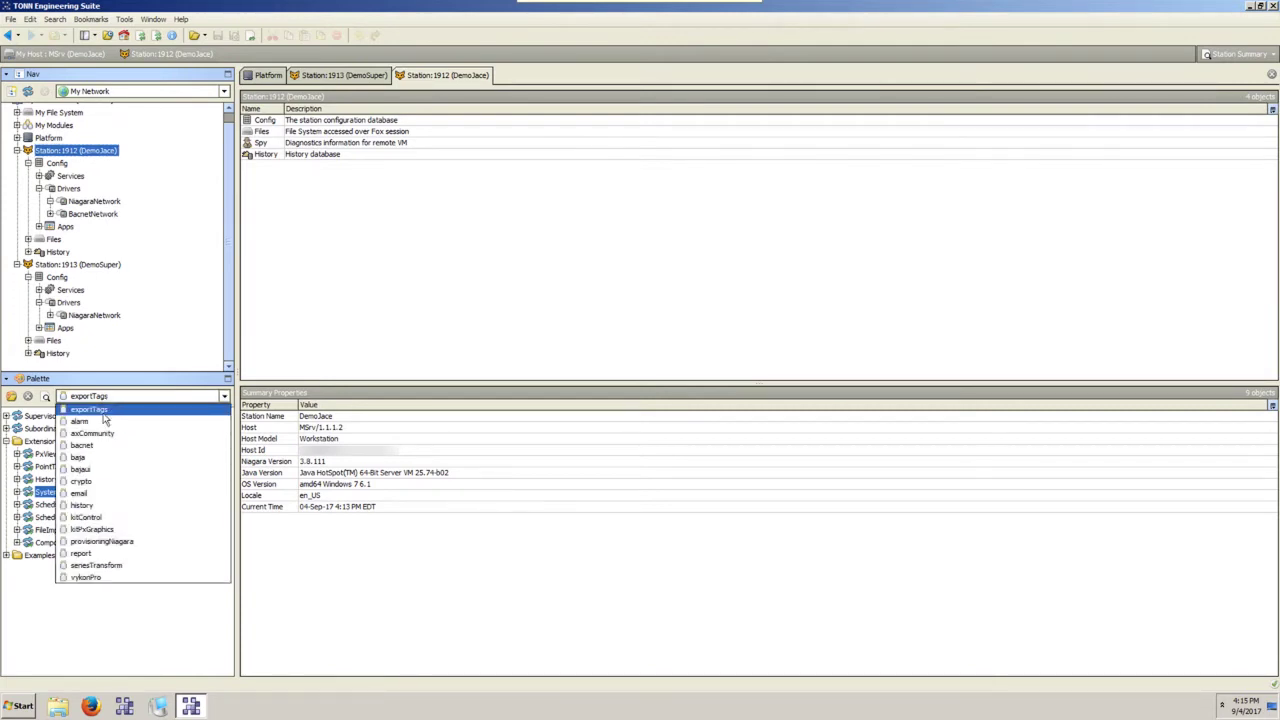
click(101, 411)
click(152, 380)
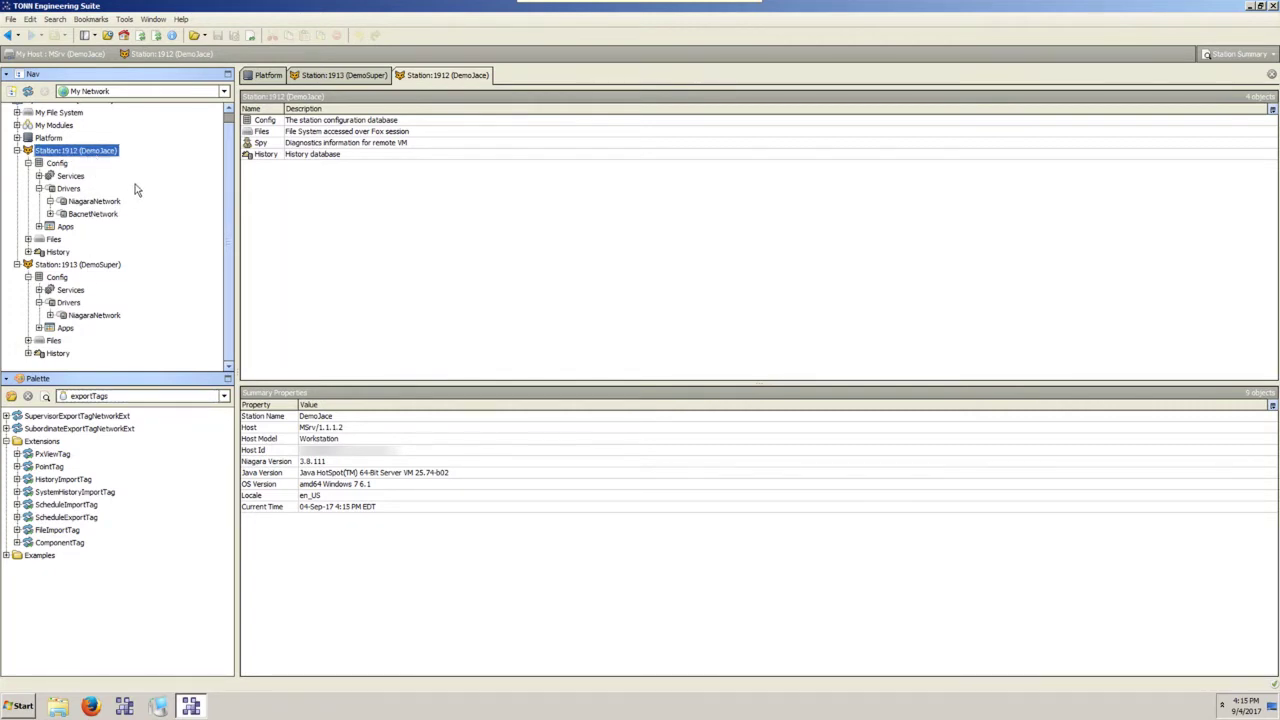
click(80, 264)
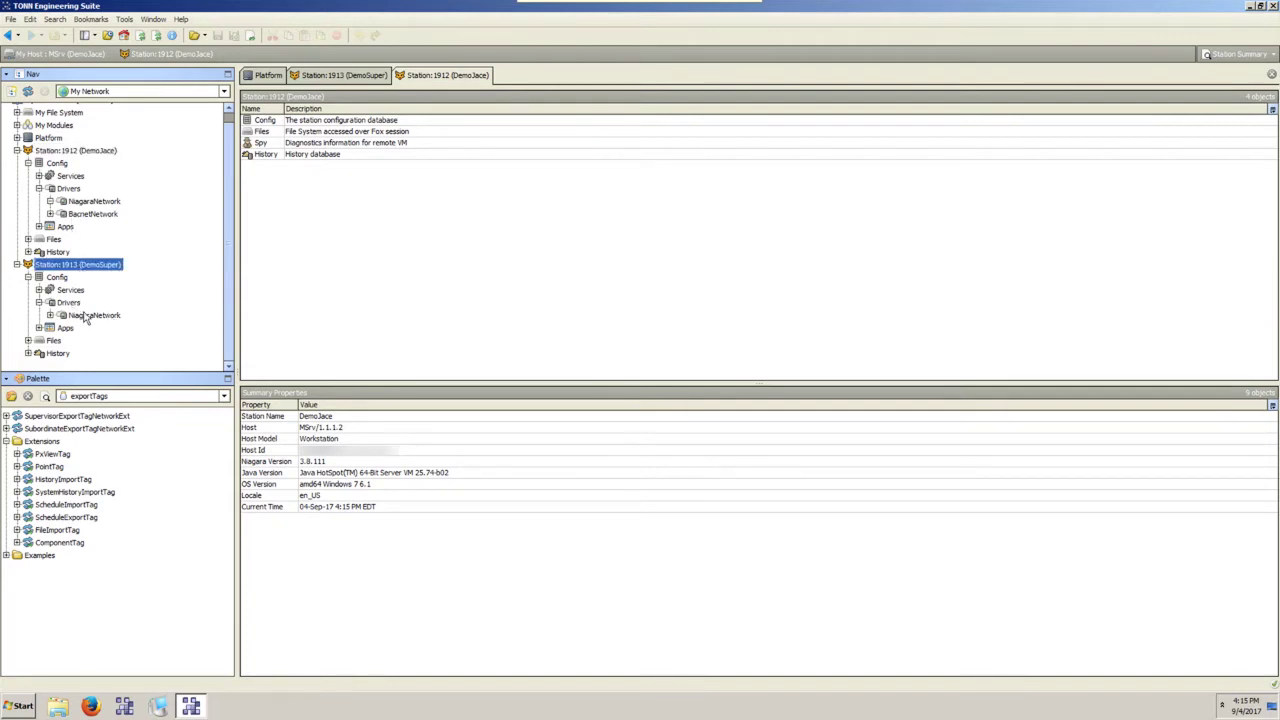
Open DemoSuper's Niagara station list and compare both stations' NiagaraNetworks, ending on DemoJace.
double_click(86, 315)
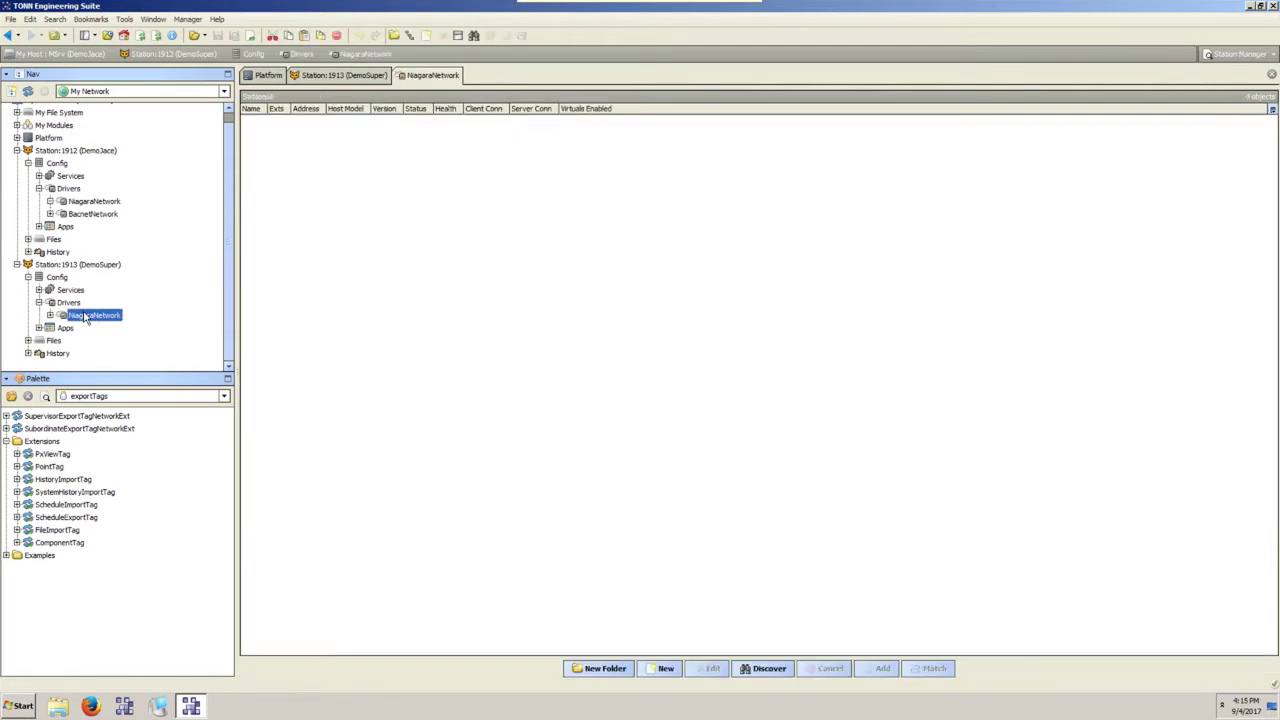
click(97, 204)
click(112, 318)
click(104, 204)
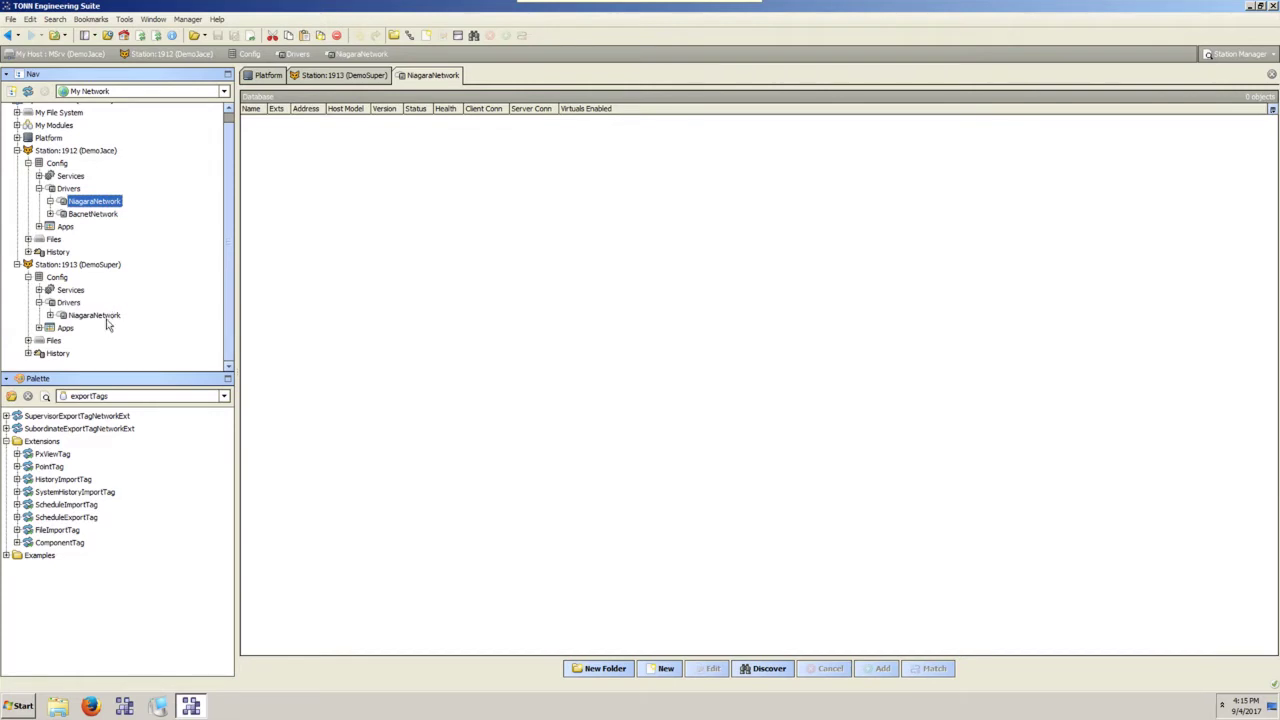
click(108, 318)
click(75, 151)
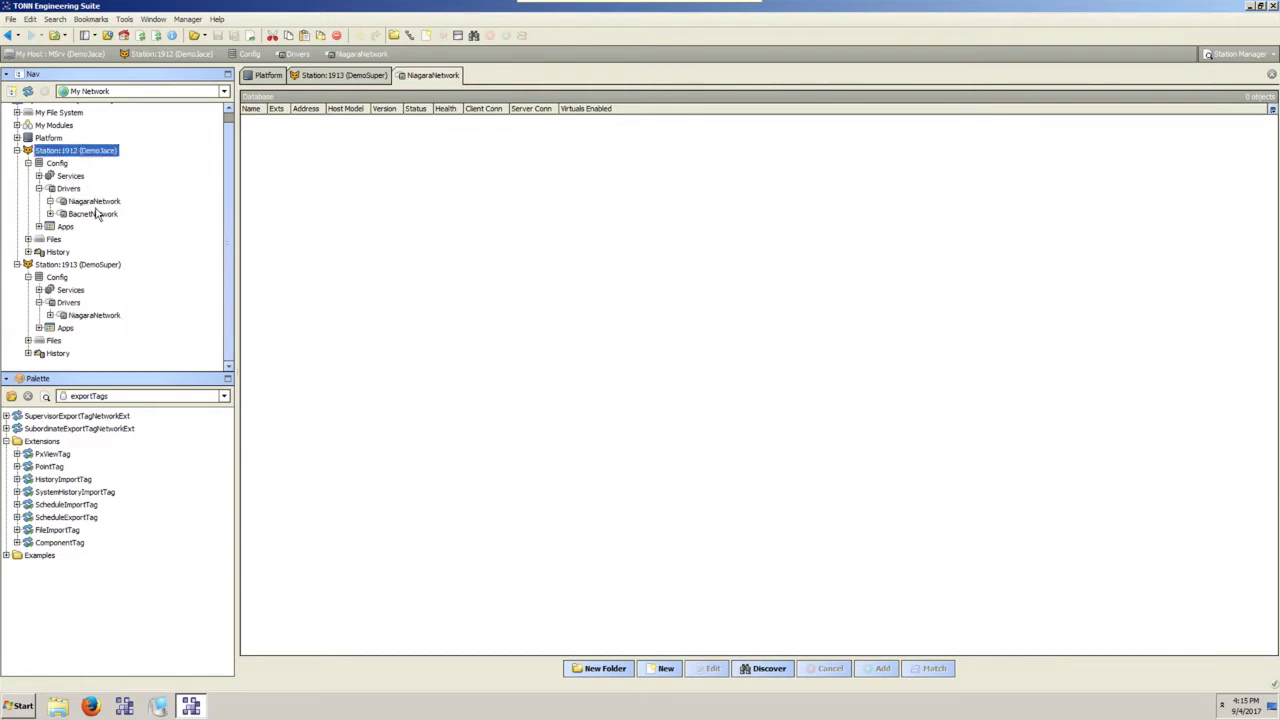
Expand DemoJace's BacnetNetwork > Building_XYZ > AHUs > AHU_1 and open its Points list.
click(50, 214)
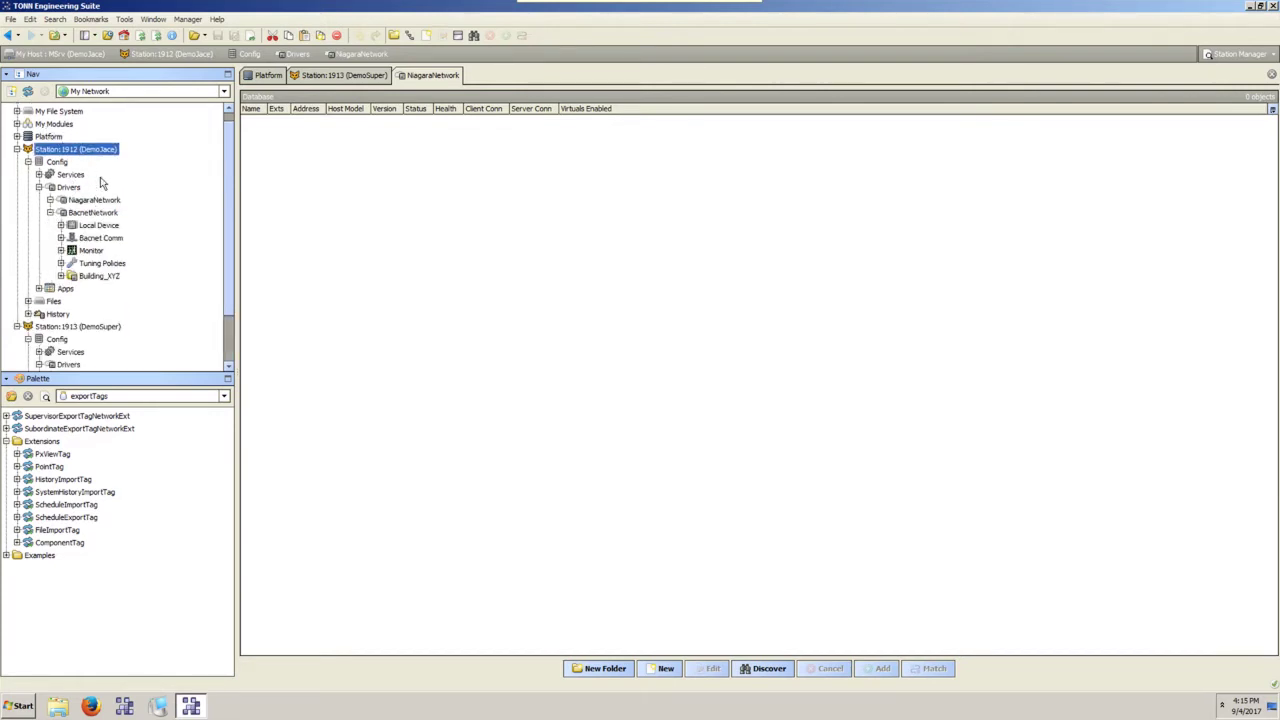
click(62, 277)
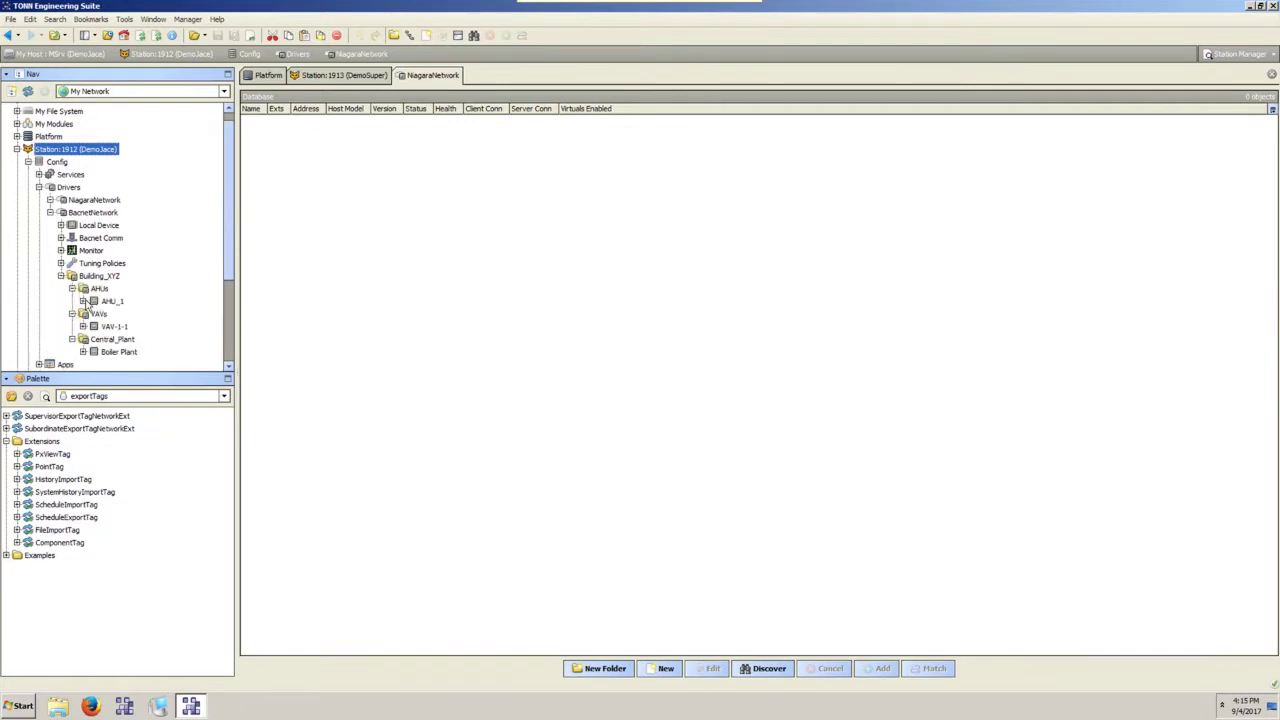
click(97, 288)
click(111, 301)
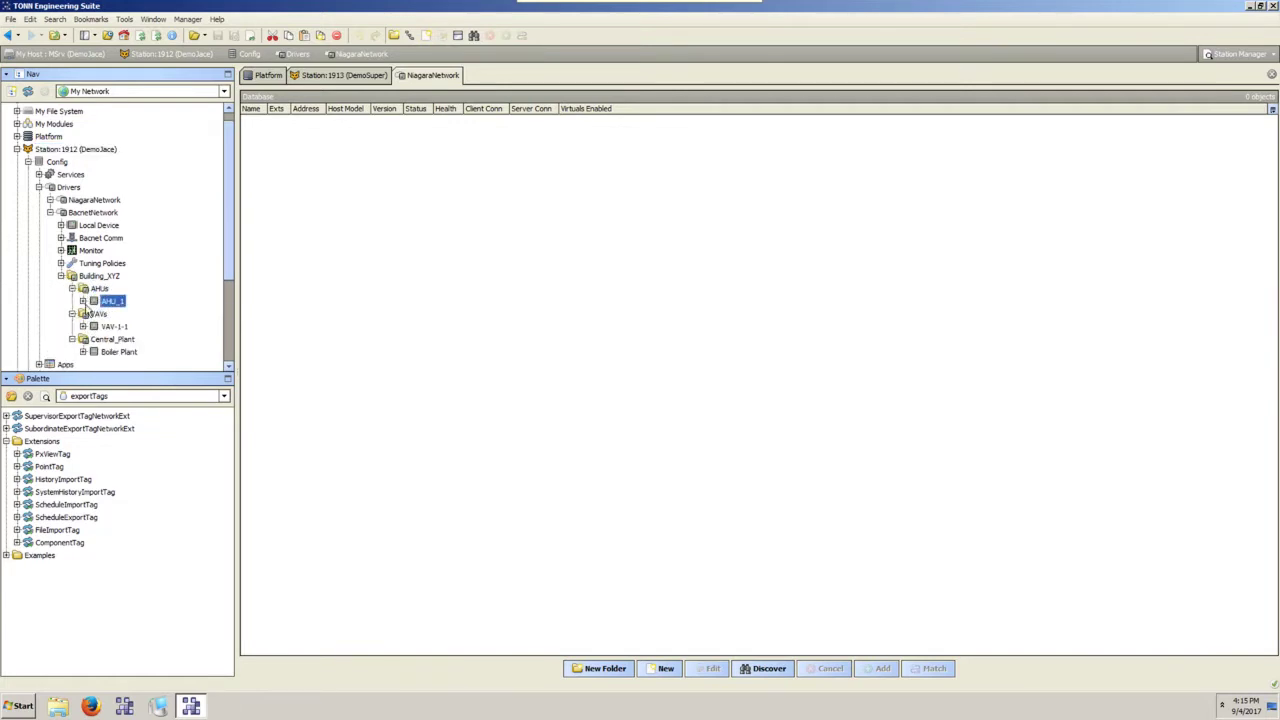
click(83, 301)
double_click(121, 288)
Inspect Y1_Status's BooleanCov history extension and its History Config.
click(94, 288)
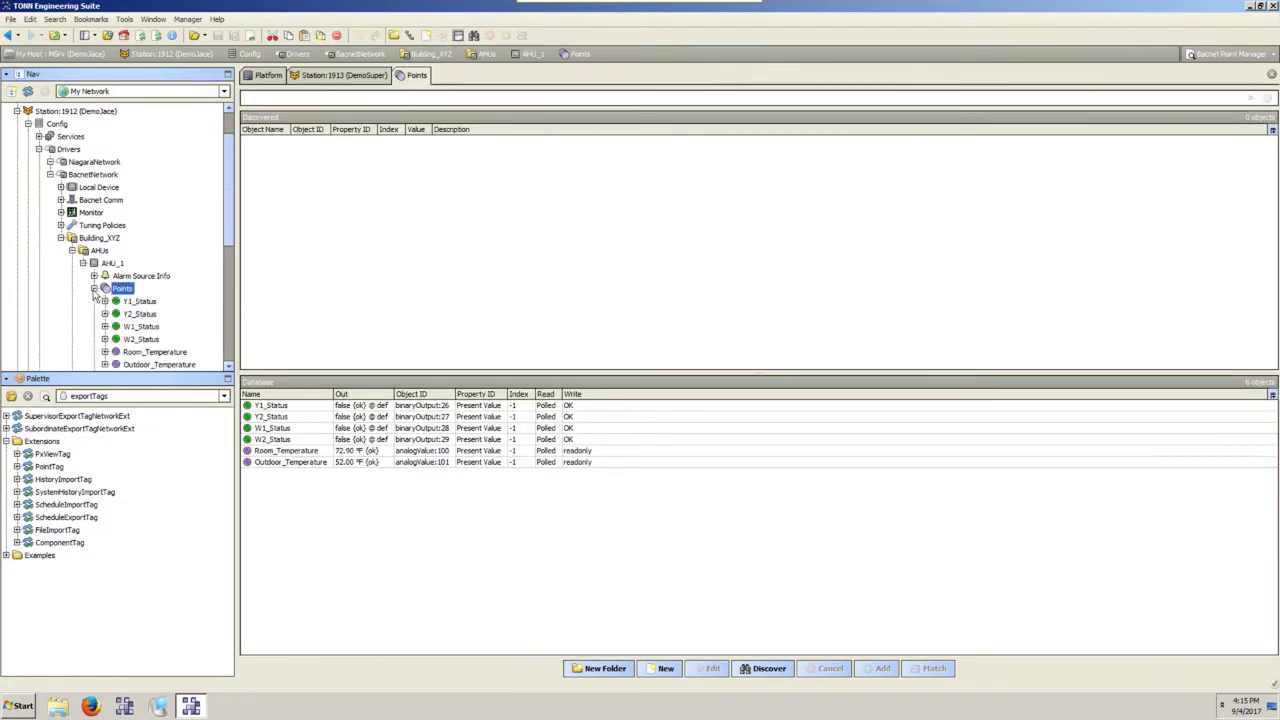
click(105, 301)
click(155, 327)
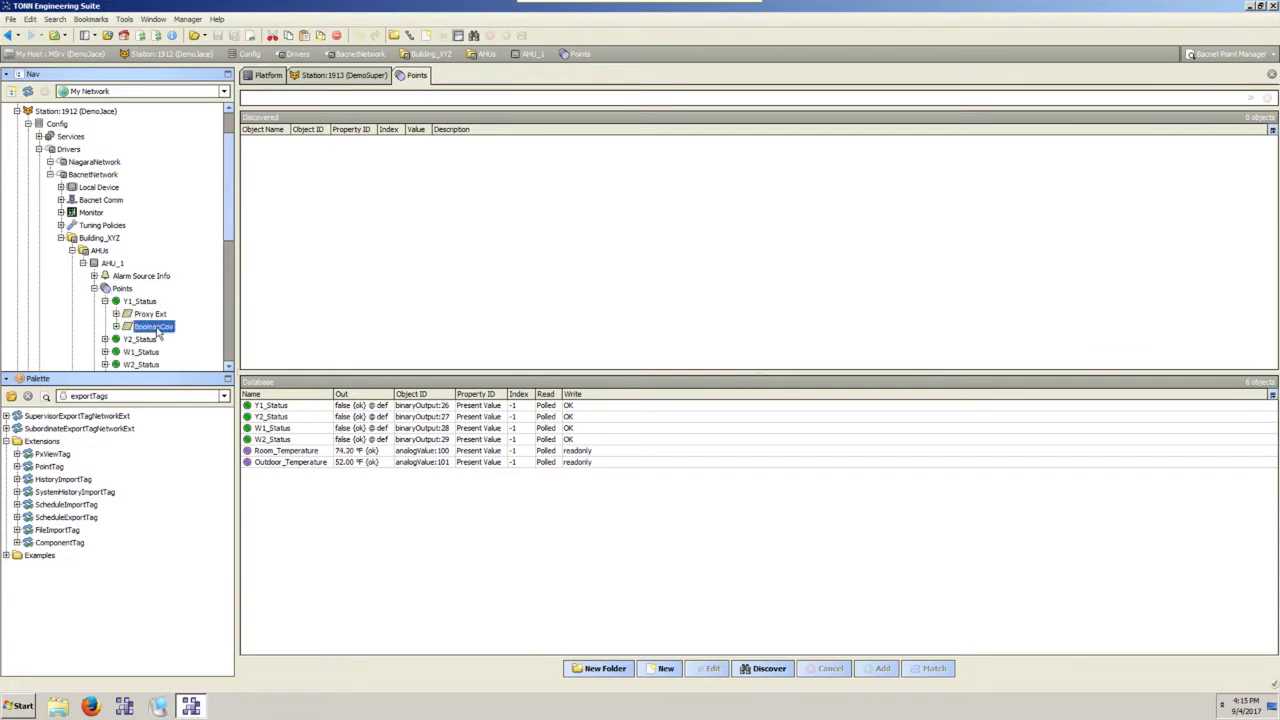
click(116, 326)
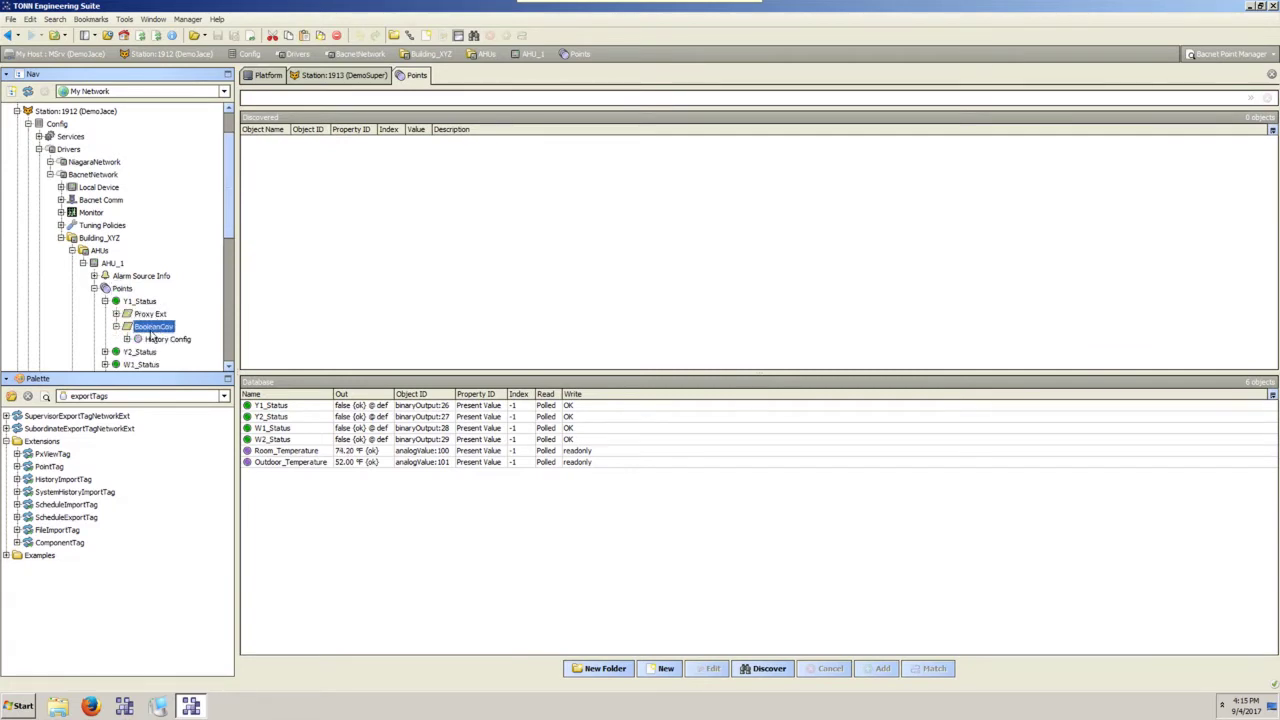
Collapse Y1_Status, Points, AHU_1, Building_XYZ and DemoJace's BacnetNetwork in the Nav tree.
click(104, 301)
click(94, 288)
click(83, 263)
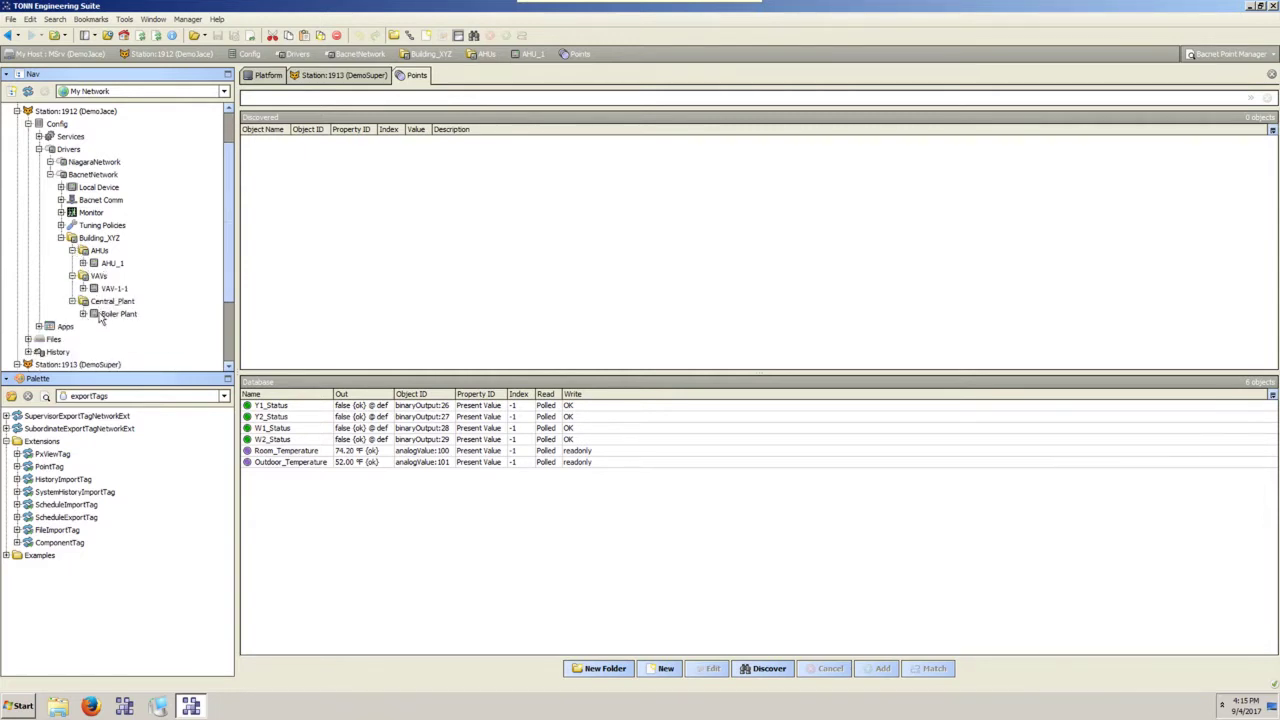
click(61, 238)
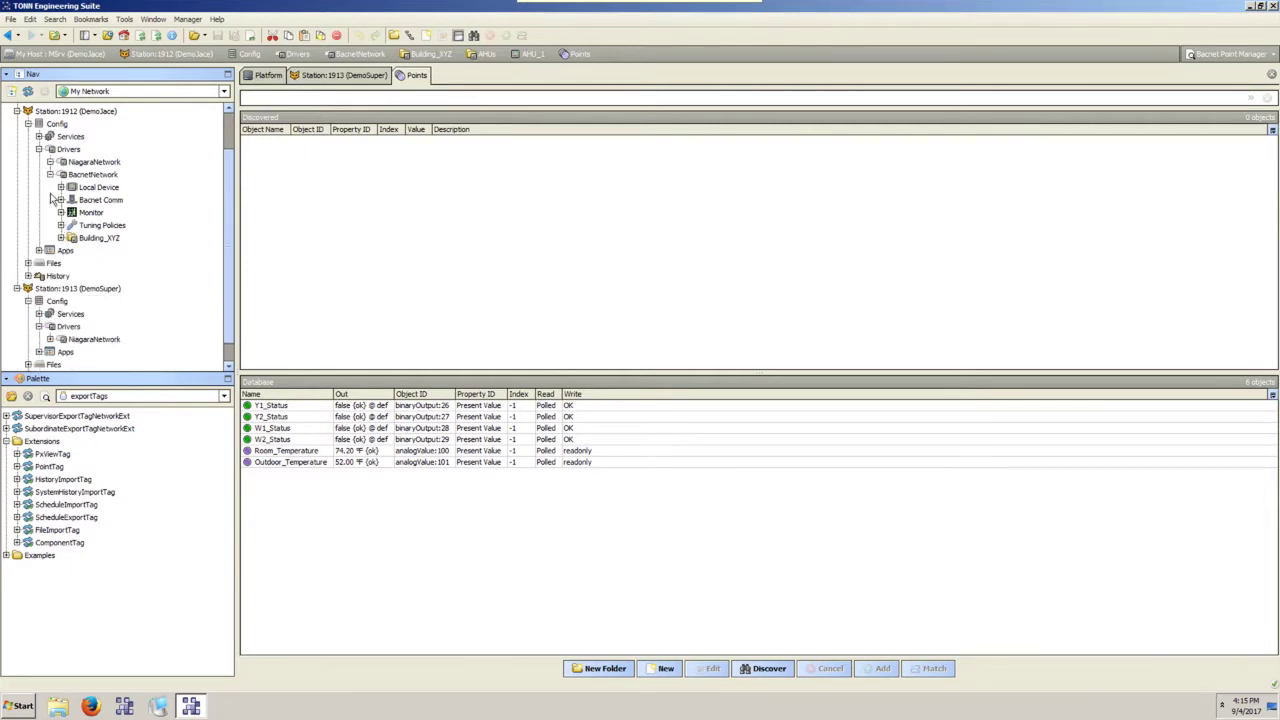
click(50, 175)
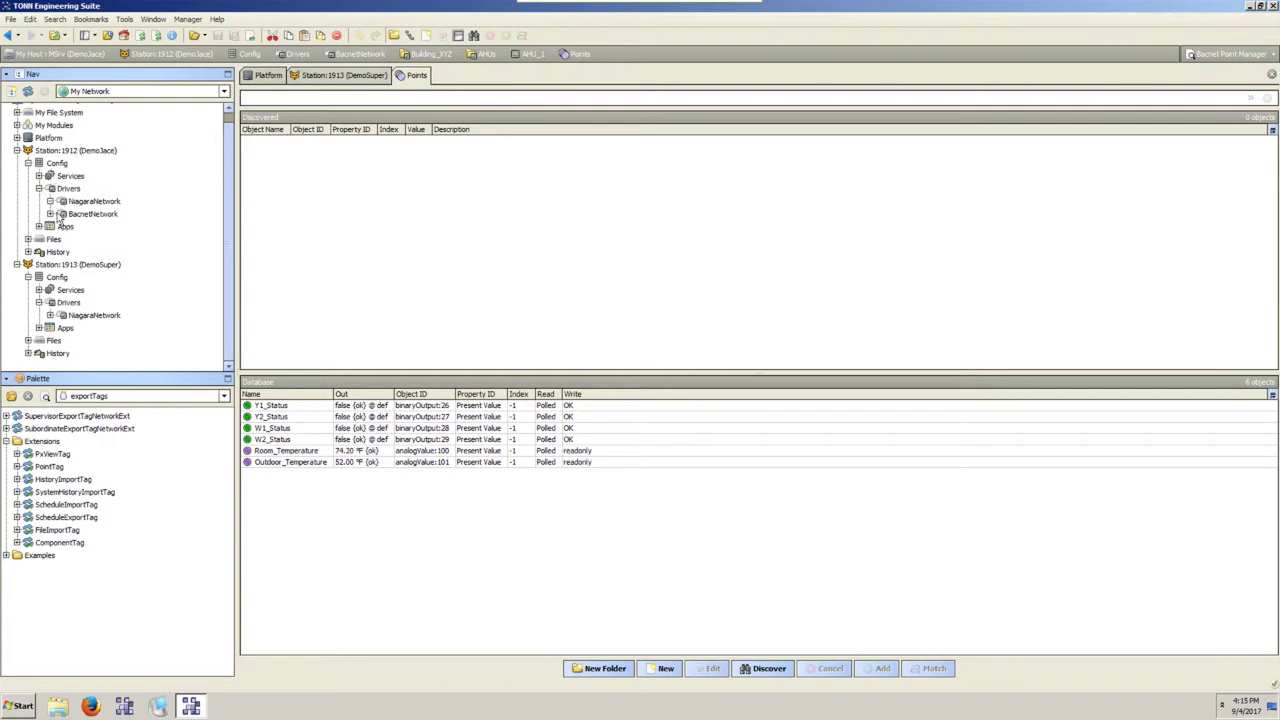
Drop SupervisorExportTagNetworkExt onto DemoSuper's NiagaraNetwork, keeping its default name.
click(60, 429)
click(56, 416)
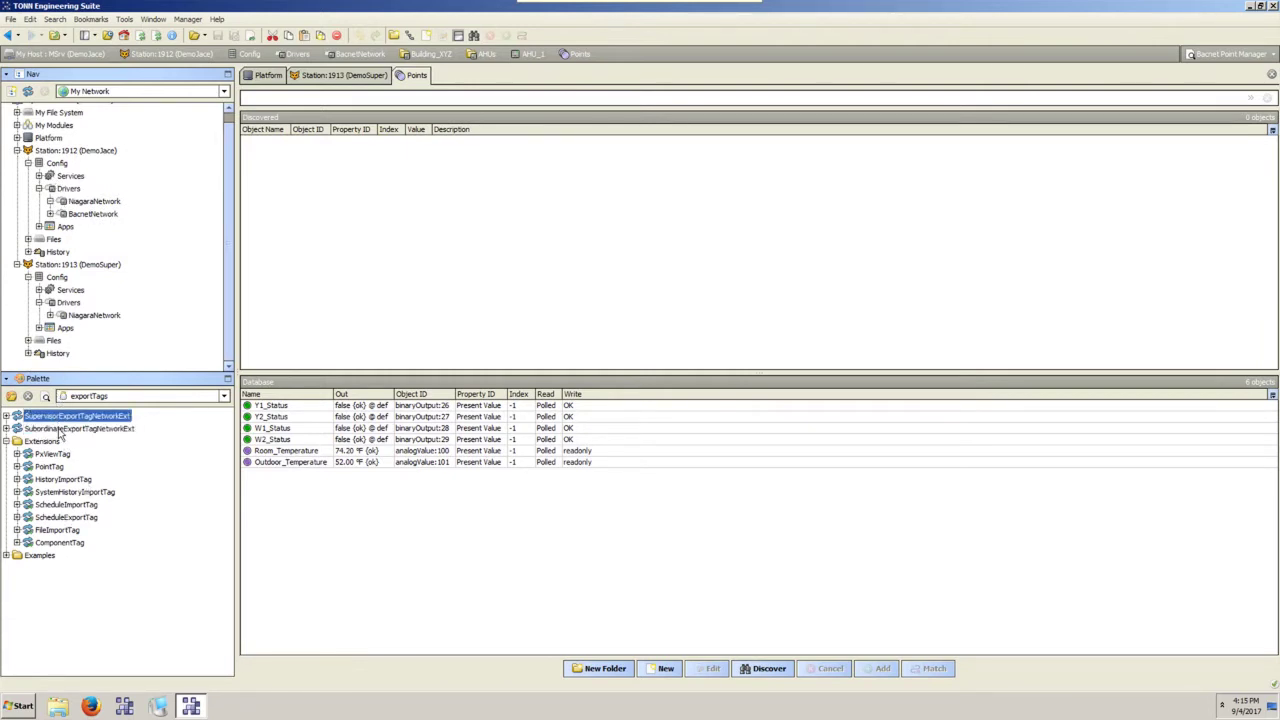
click(58, 428)
click(58, 416)
drag(58, 418, 117, 328)
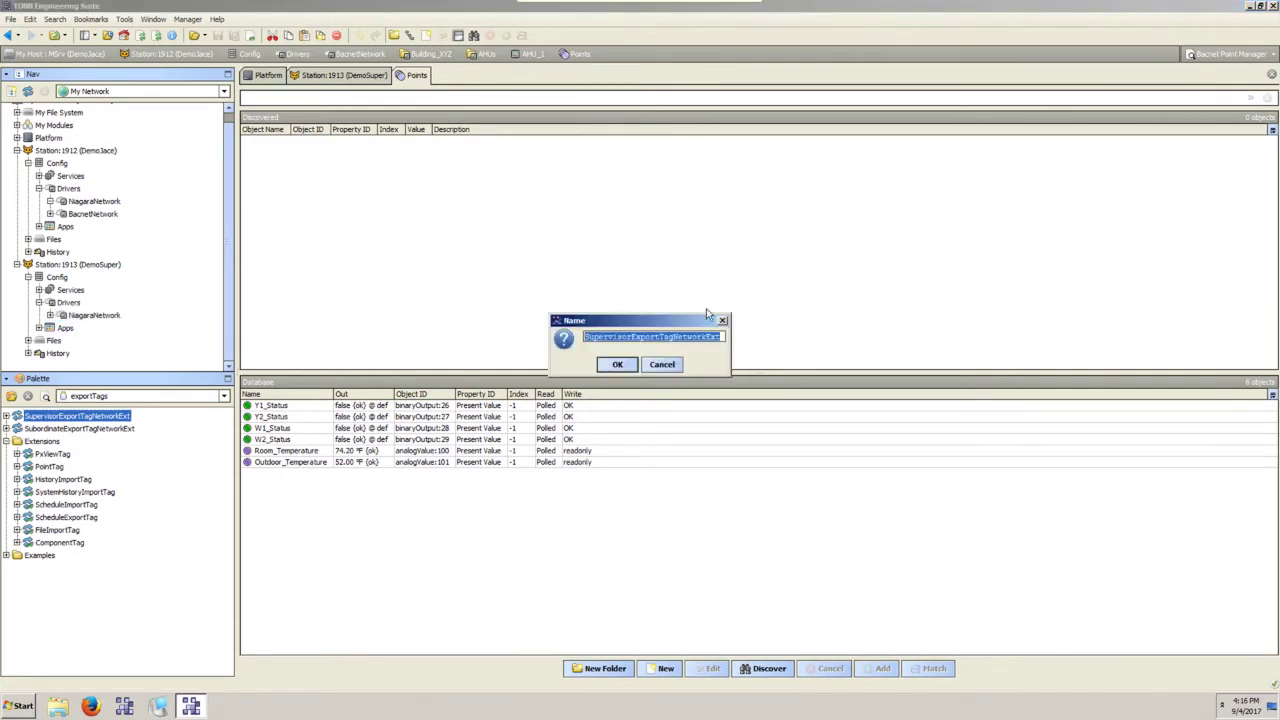
click(618, 366)
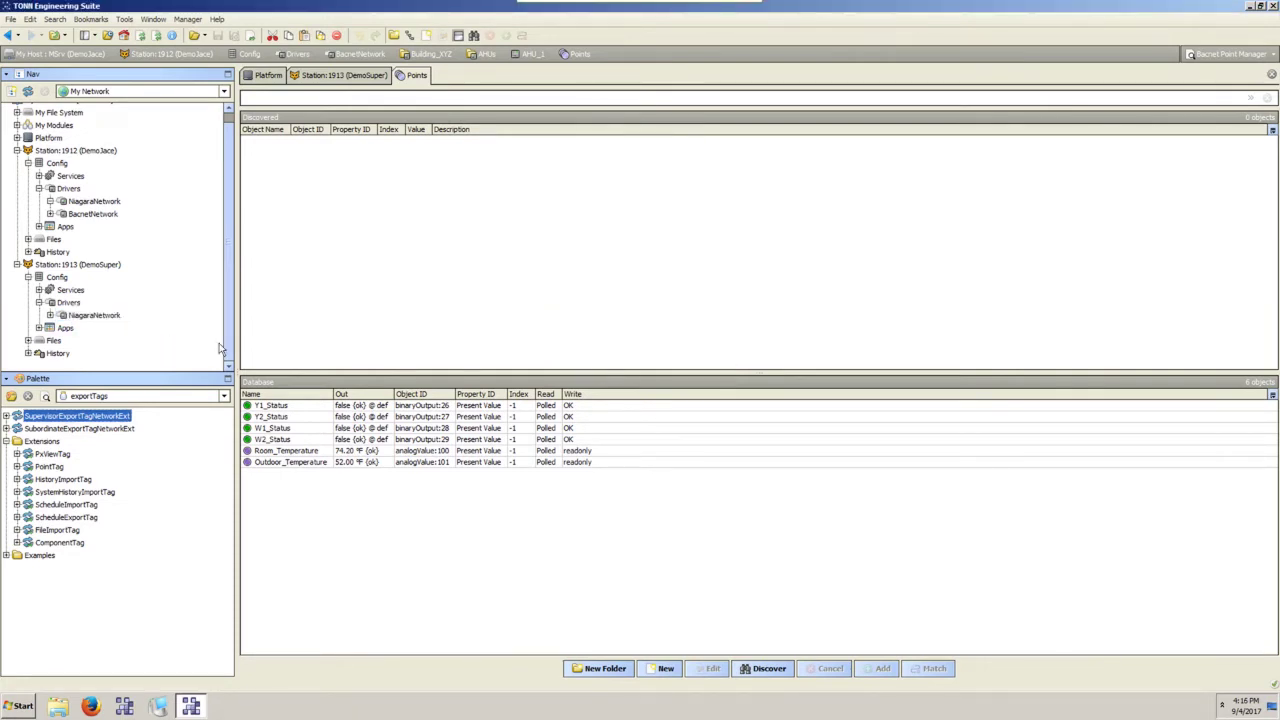
Open the new SupervisorExportTagNetworkExt's properties, showing Status ok and Log Limit 600.
click(50, 315)
click(113, 330)
double_click(114, 328)
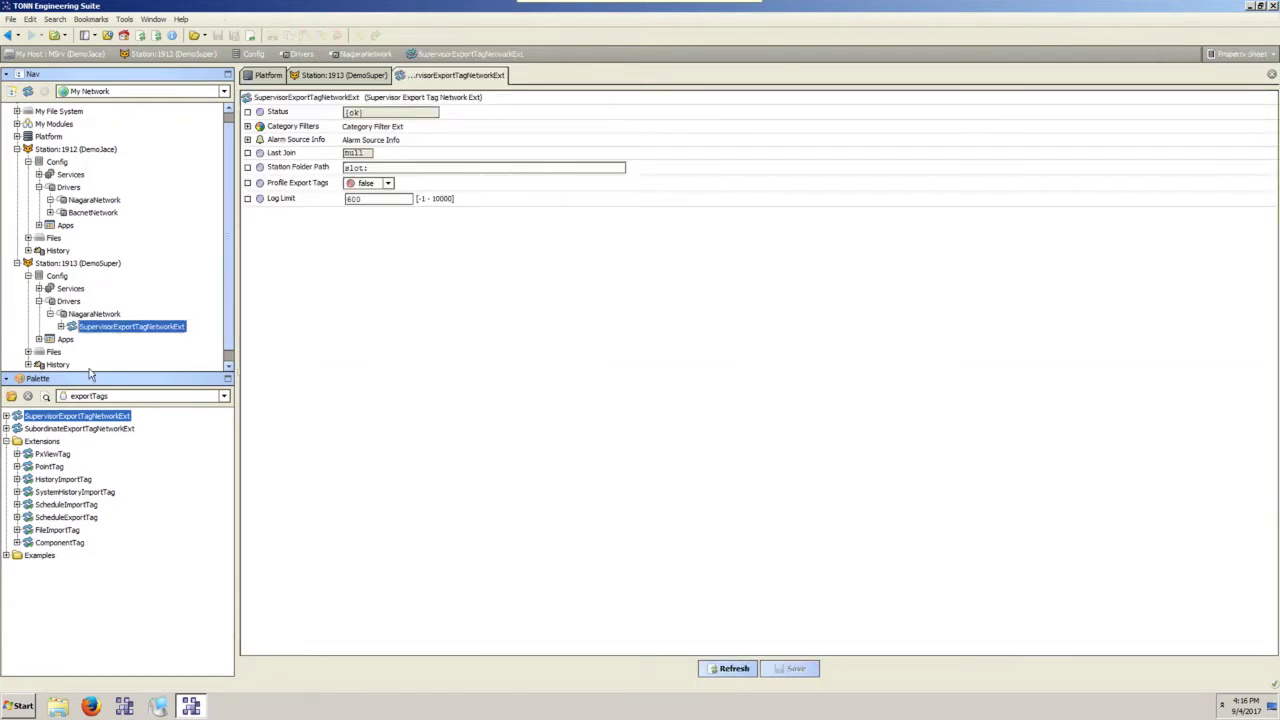
click(51, 315)
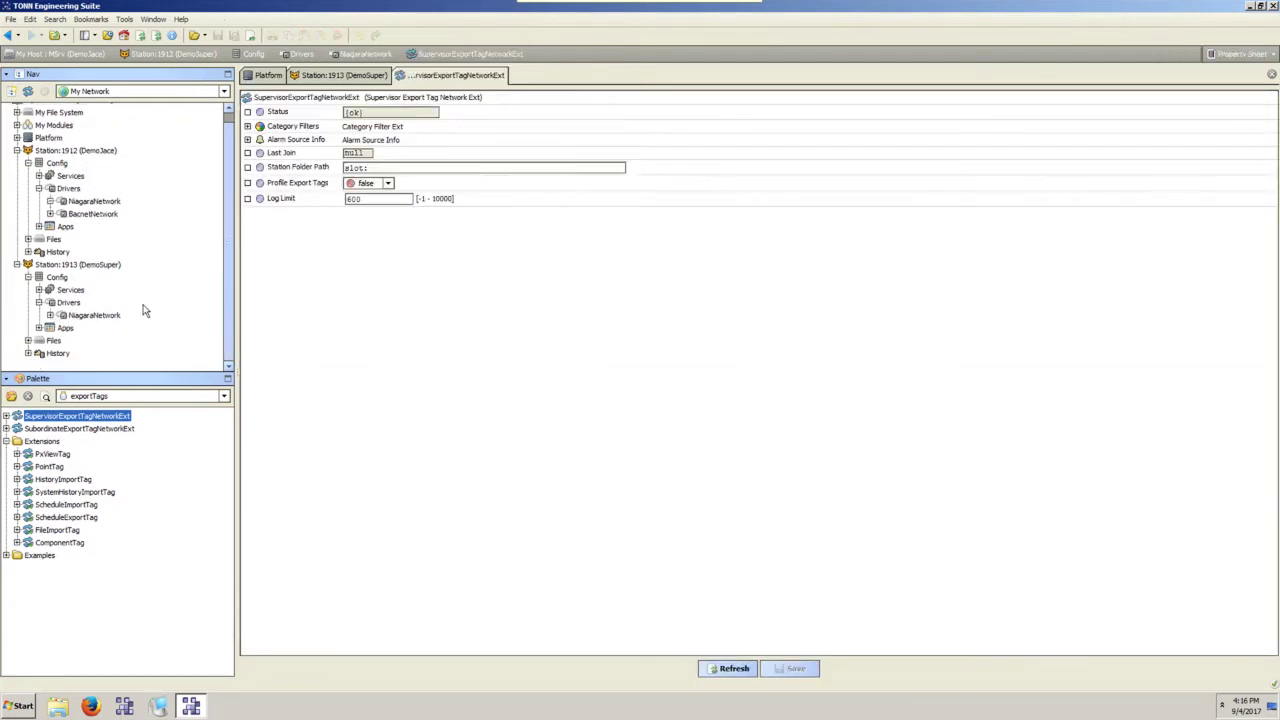
scroll(58, 265, up, 1)
click(73, 430)
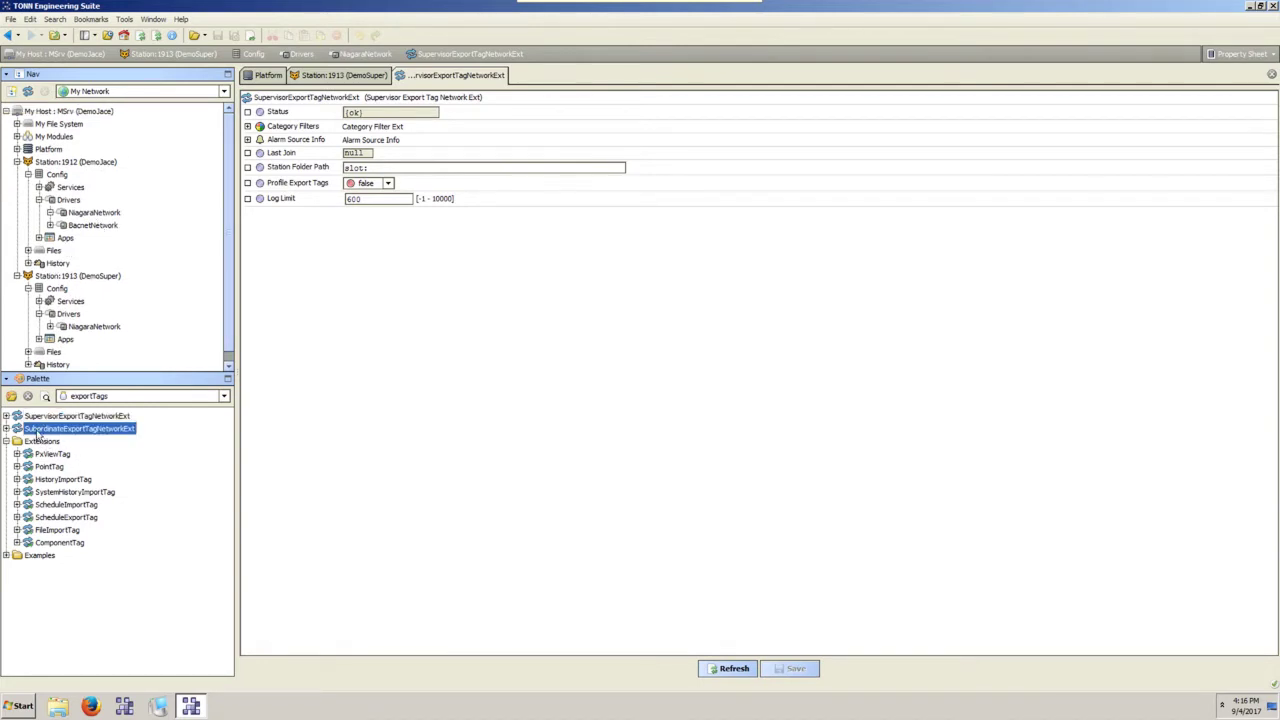
Drop SubordinateExportTagNetworkExt onto DemoJace's NiagaraNetwork, keeping its default name.
drag(62, 432, 104, 215)
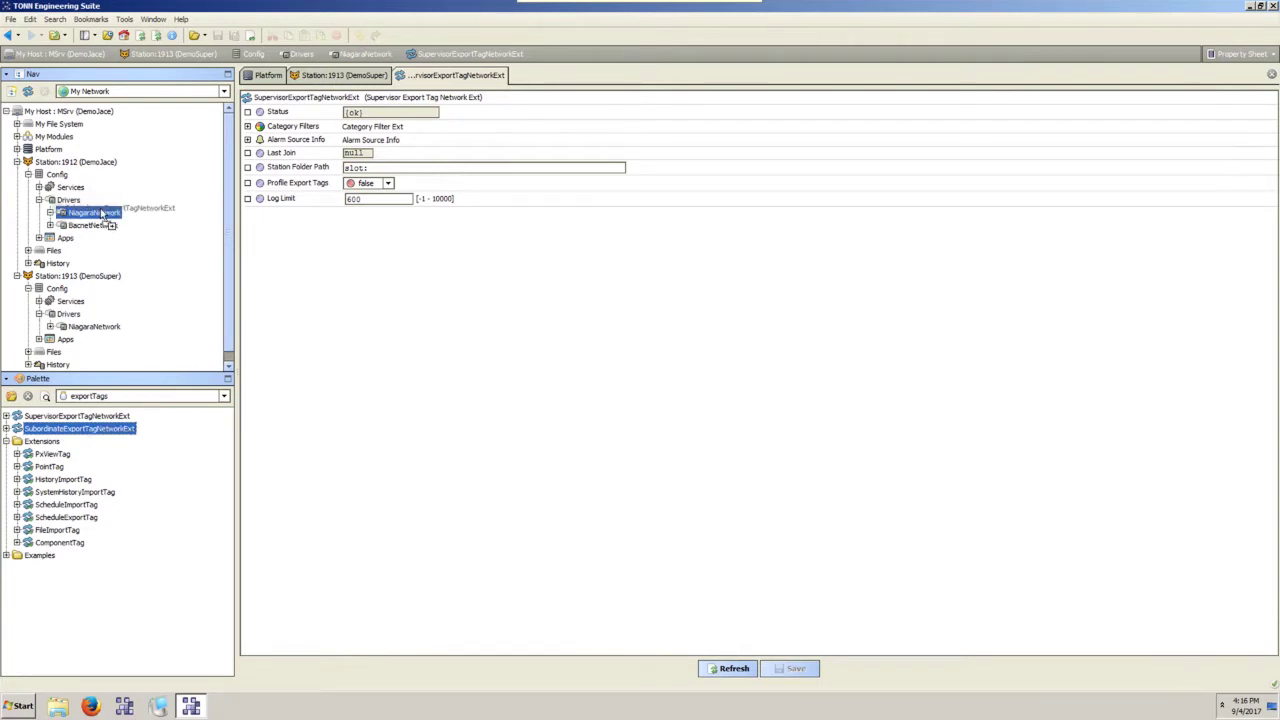
mouse_move(104, 215)
mouse_down()
mouse_move(106, 237)
mouse_move(102, 218)
mouse_up()
click(626, 367)
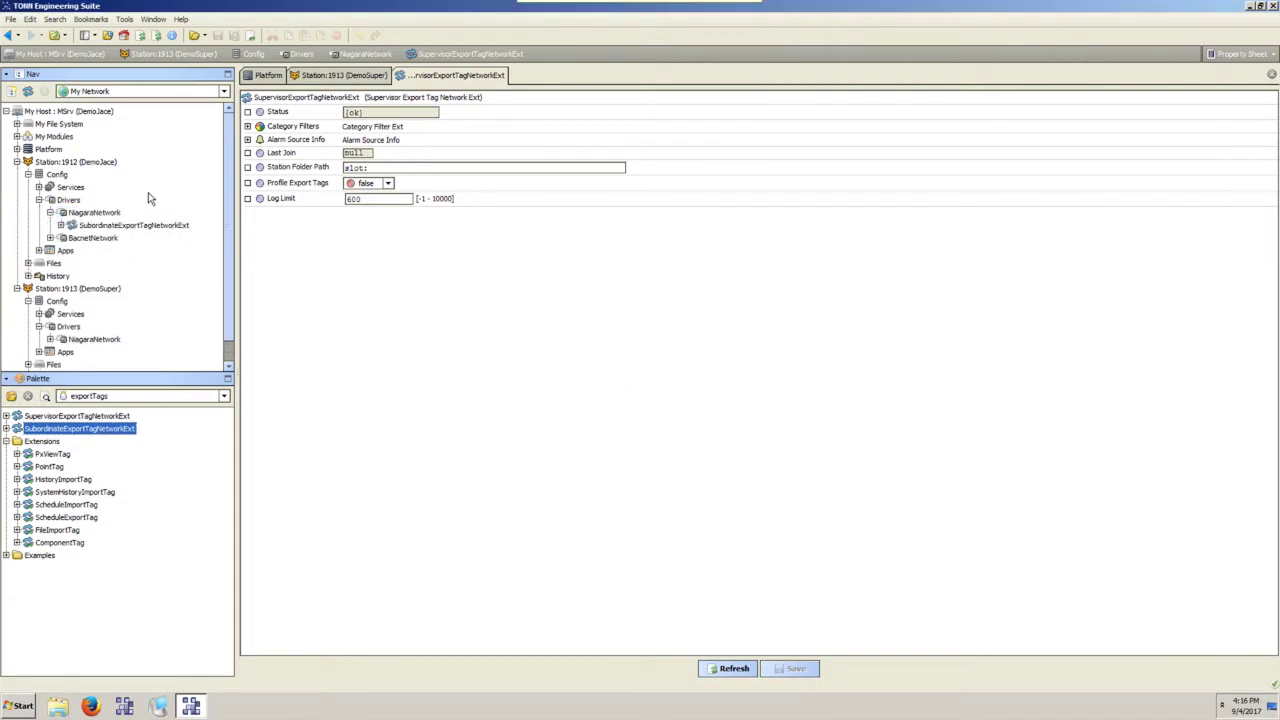
click(100, 225)
Browse between DemoJace's and DemoSuper's networks, ending on DemoJace's NiagaraNetwork.
click(68, 240)
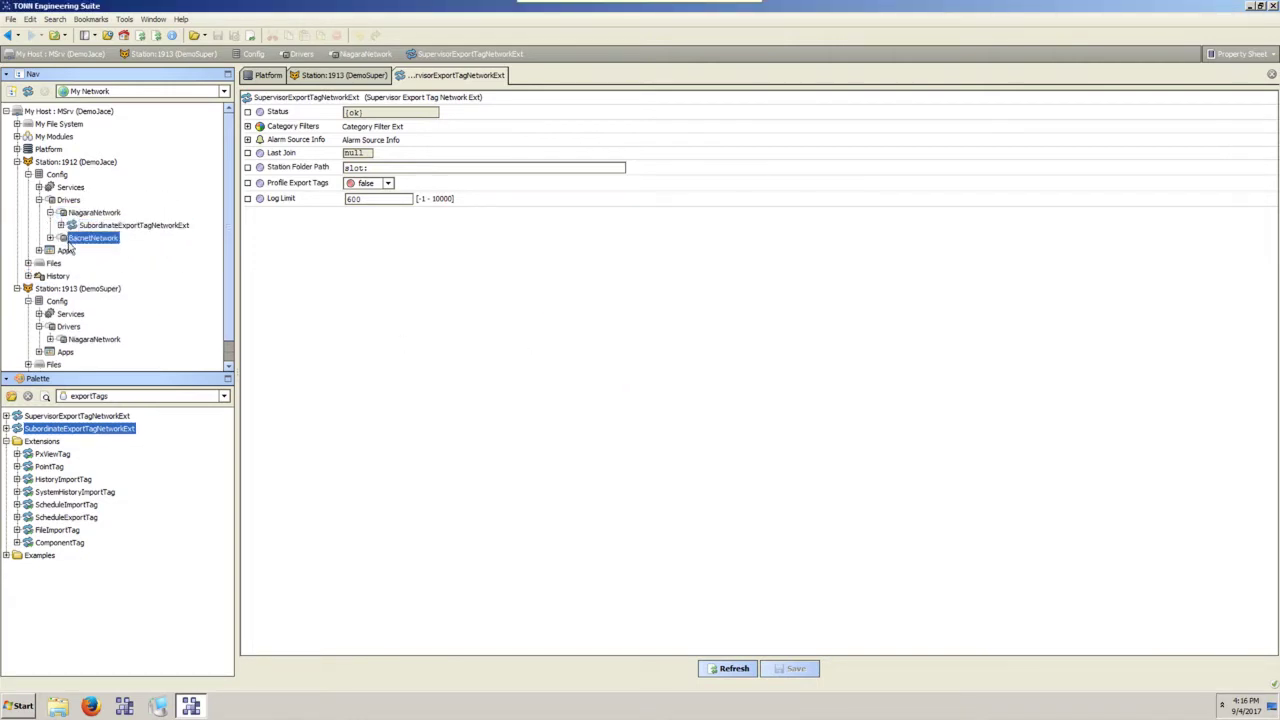
click(72, 327)
click(90, 339)
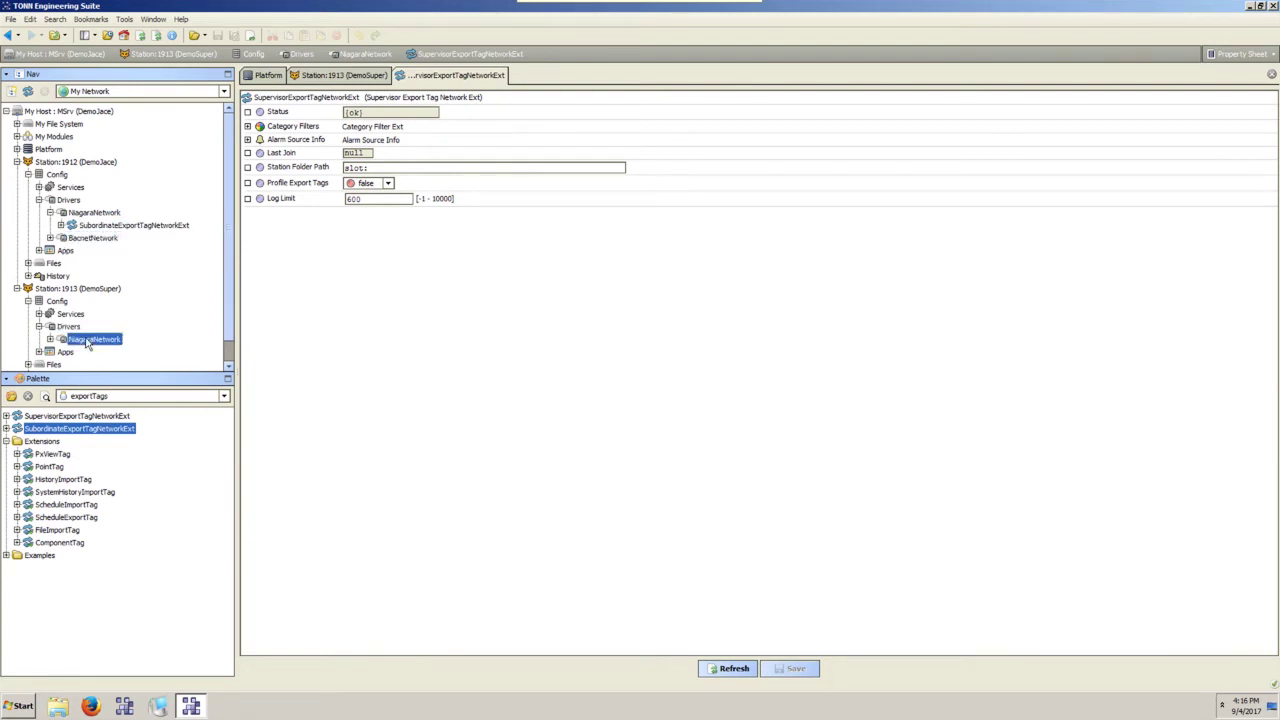
click(74, 214)
click(100, 340)
click(94, 214)
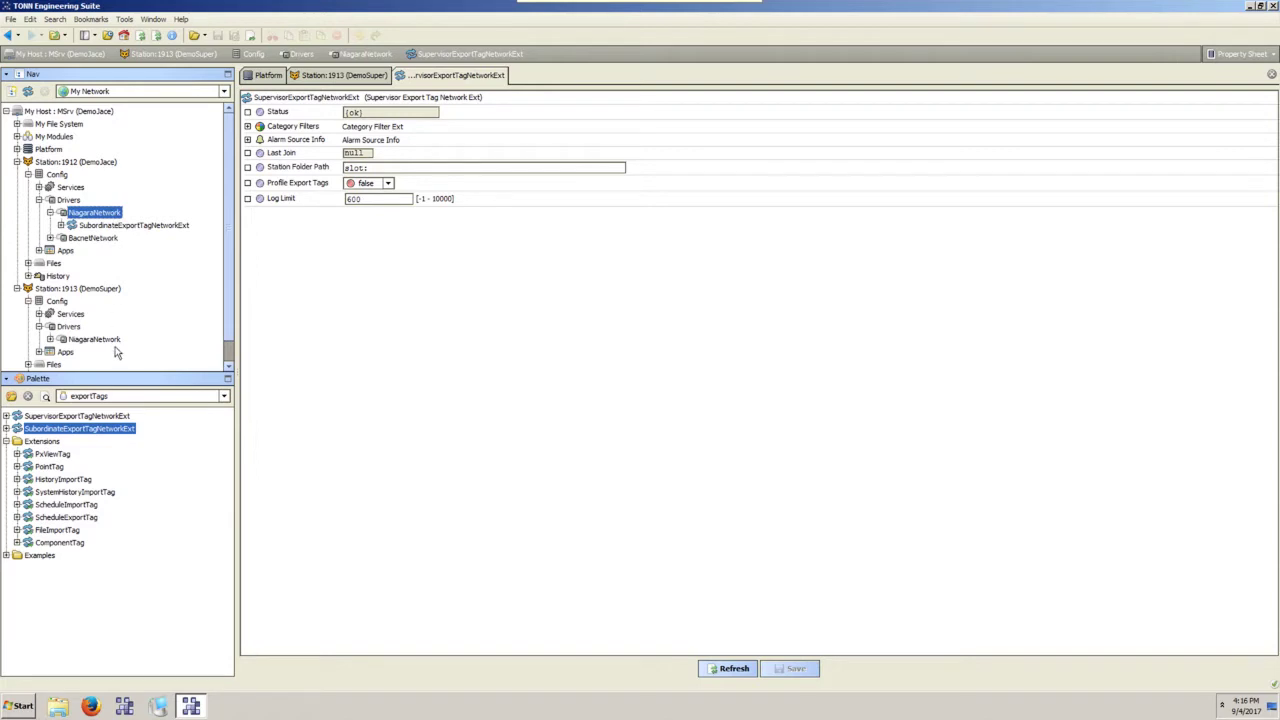
Add a new station named DemoSuper at address 10.254.0.29 to DemoJace's NiagaraNetwork.
double_click(108, 212)
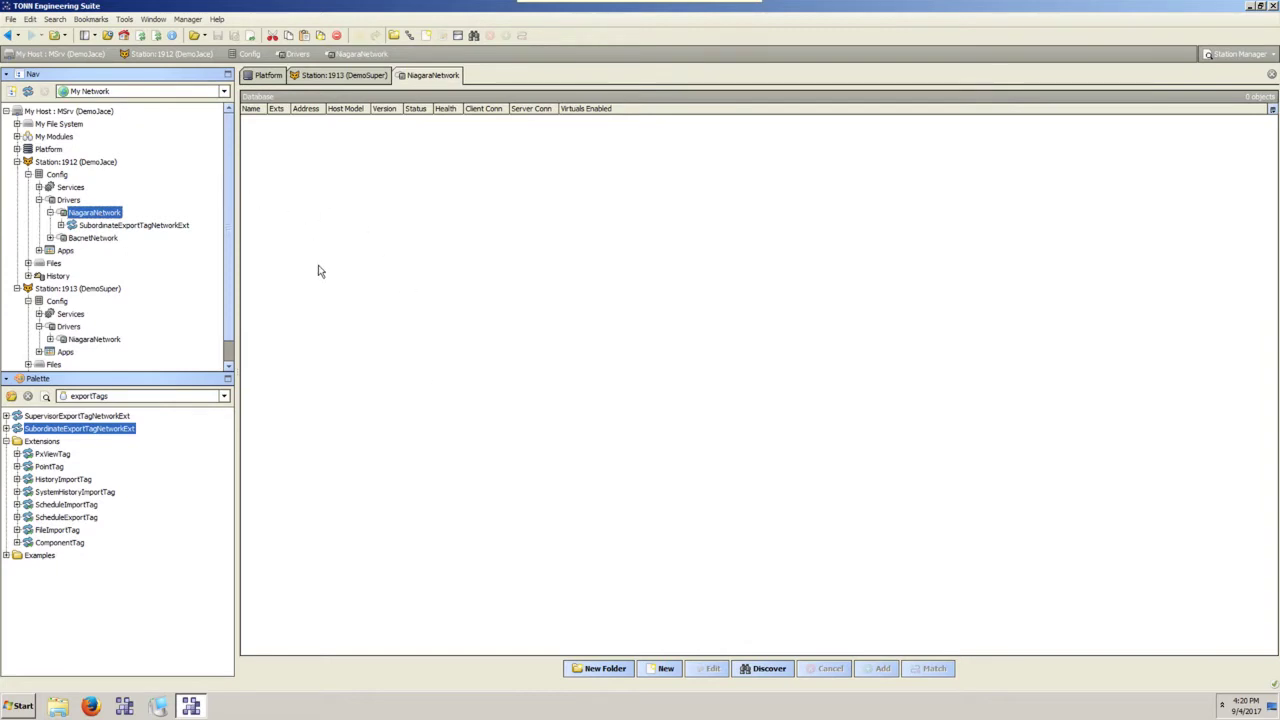
click(674, 668)
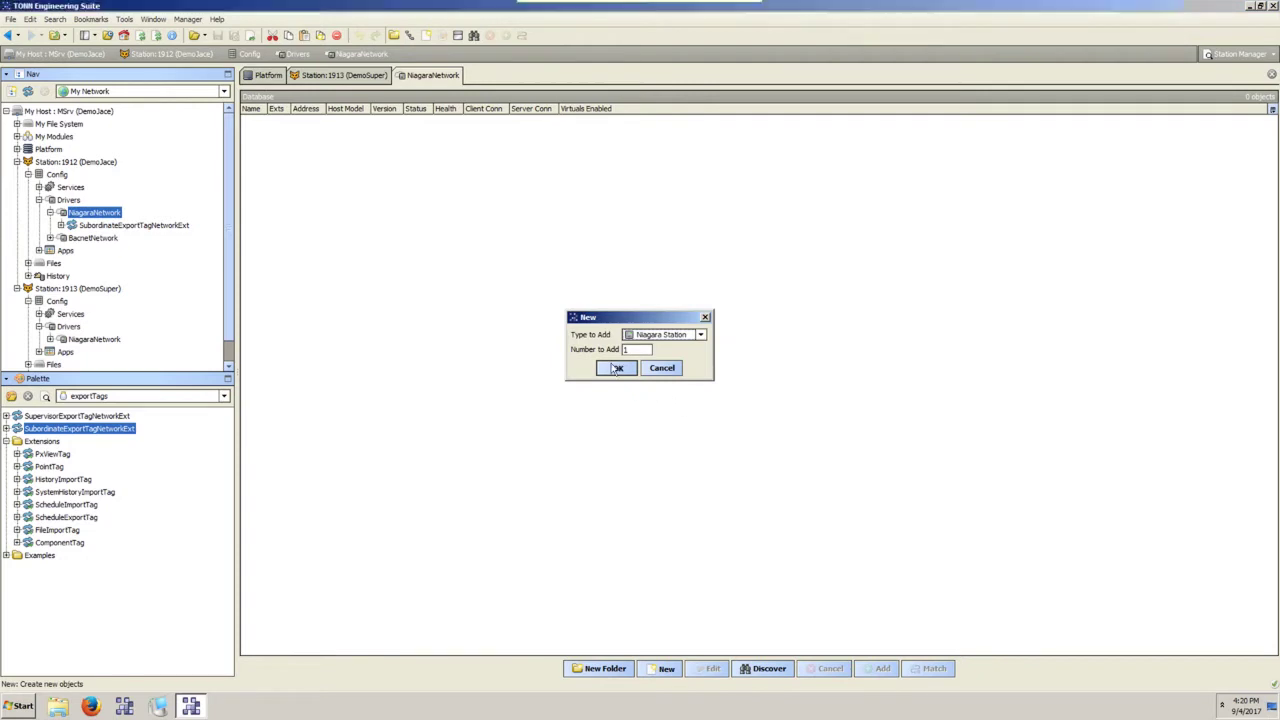
click(617, 368)
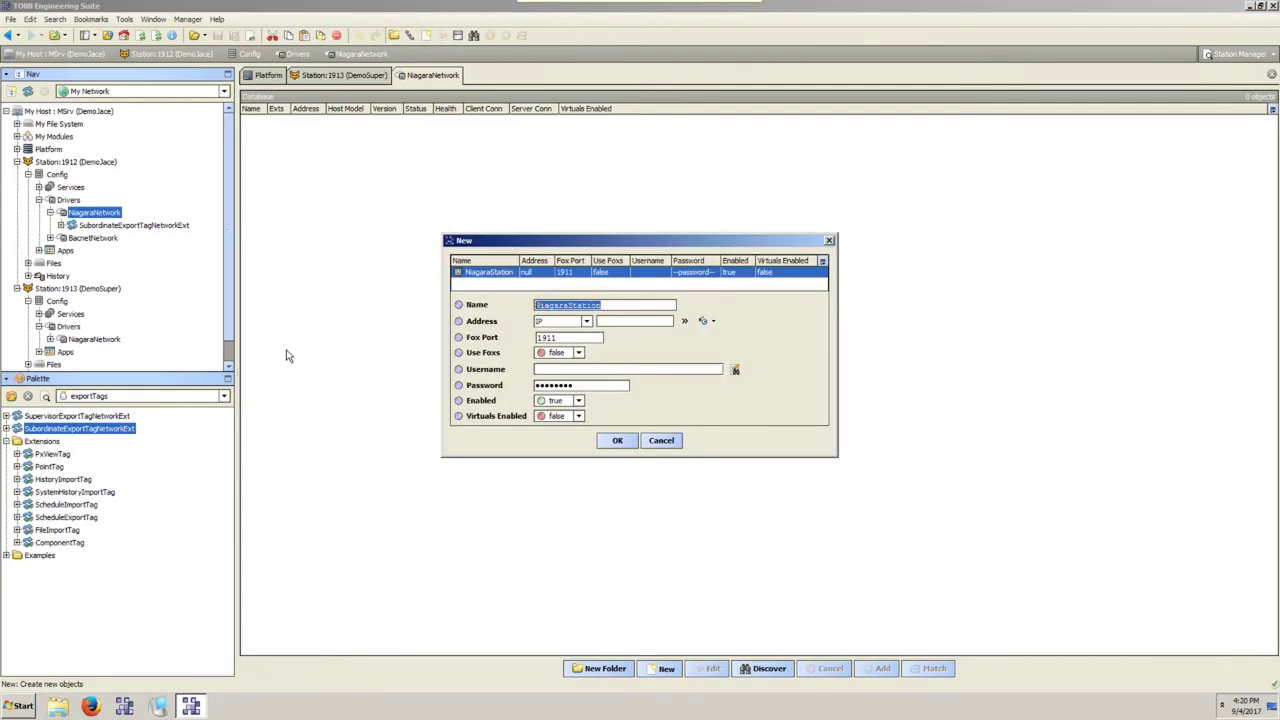
text(DemoSup)
key(Tab)
key(Tab)
text(10.2)
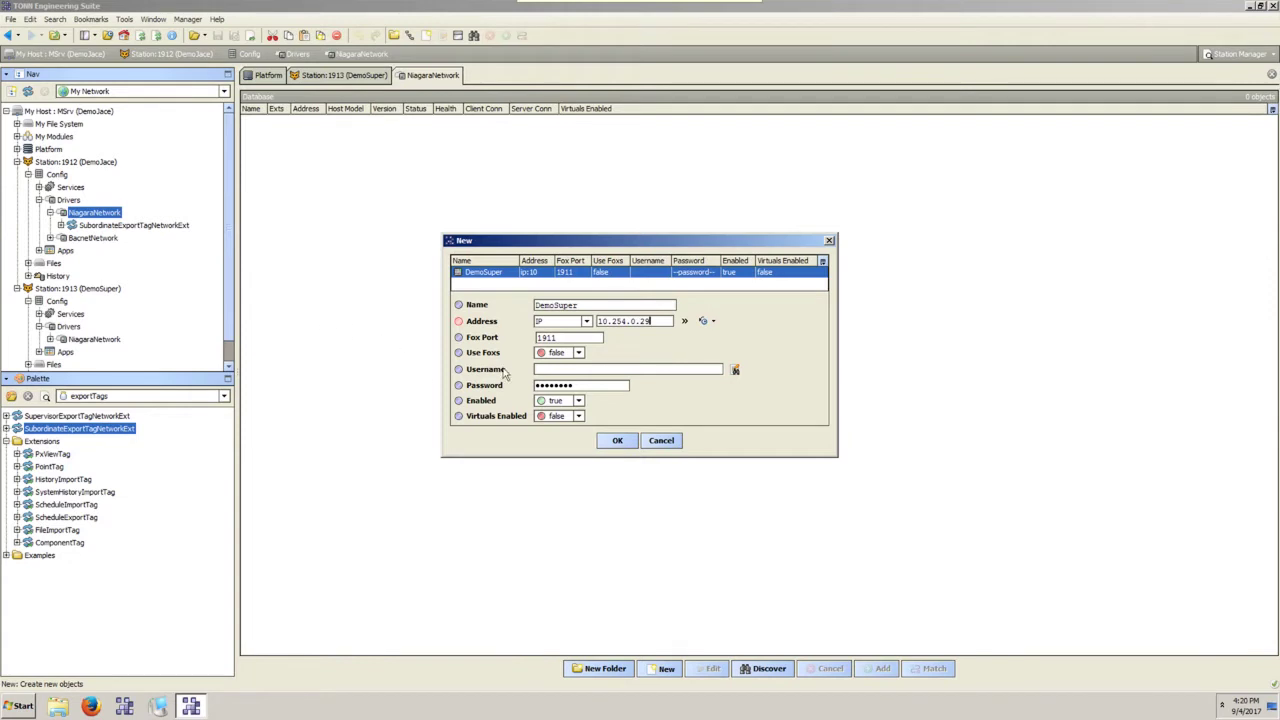
click(562, 338)
Give the DemoSuper station username admin and the station password, then confirm it.
click(577, 369)
text(admin)
key(Tab)
text(a)
click(617, 442)
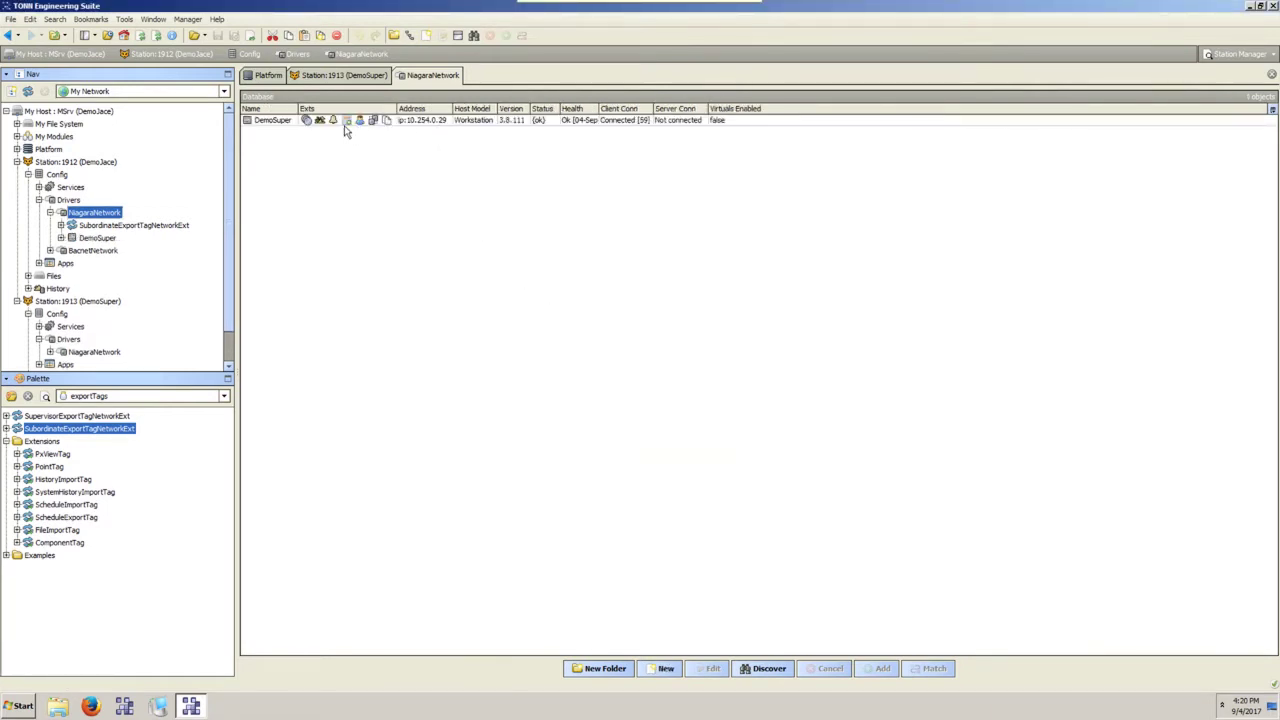
Ping the DemoSuper station and widen the Status column.
click(279, 120)
right_click(279, 120)
click(430, 142)
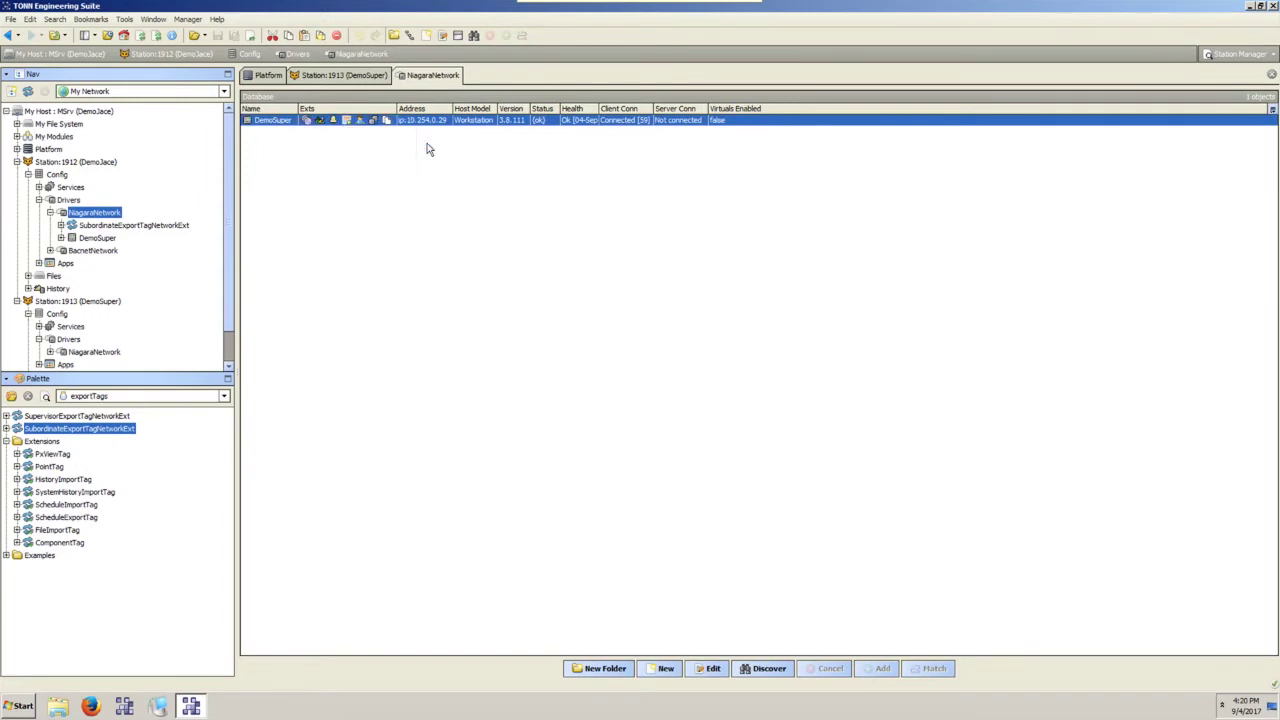
drag(558, 112, 578, 112)
click(545, 133)
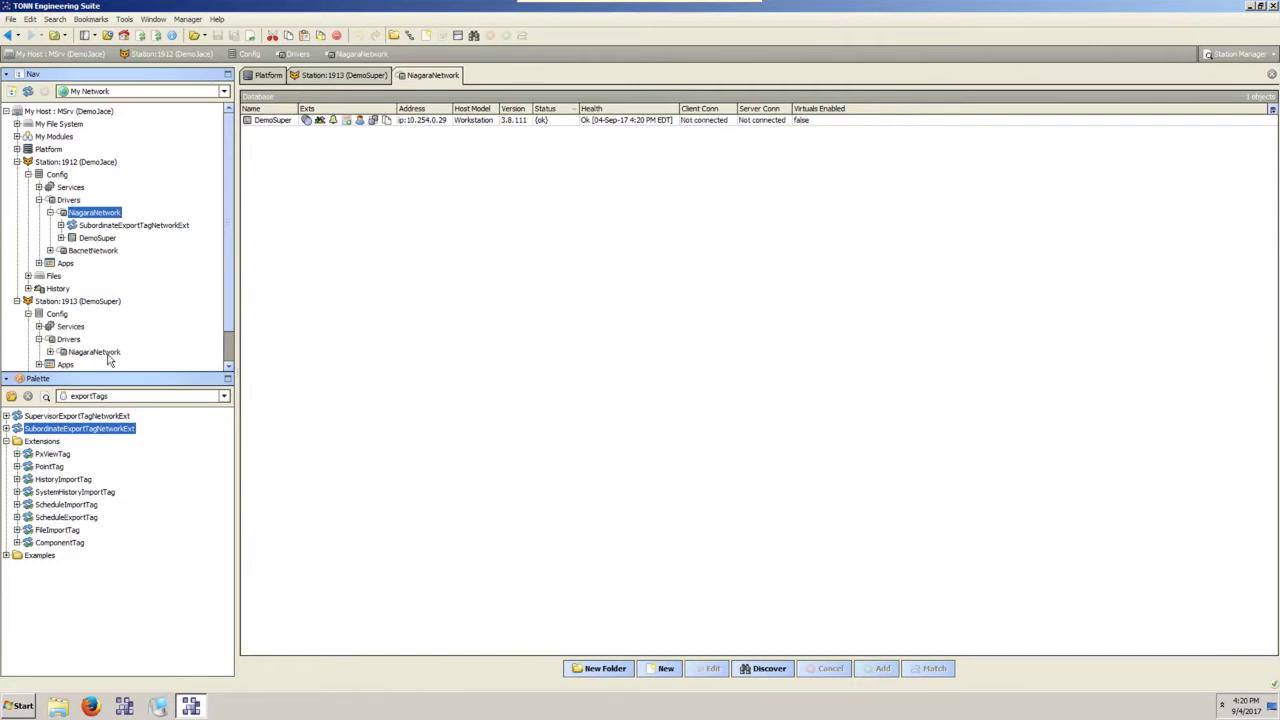
Edit DemoSuper's DemoJace entry to use a 10.254 address and Fox port 1912.
double_click(108, 353)
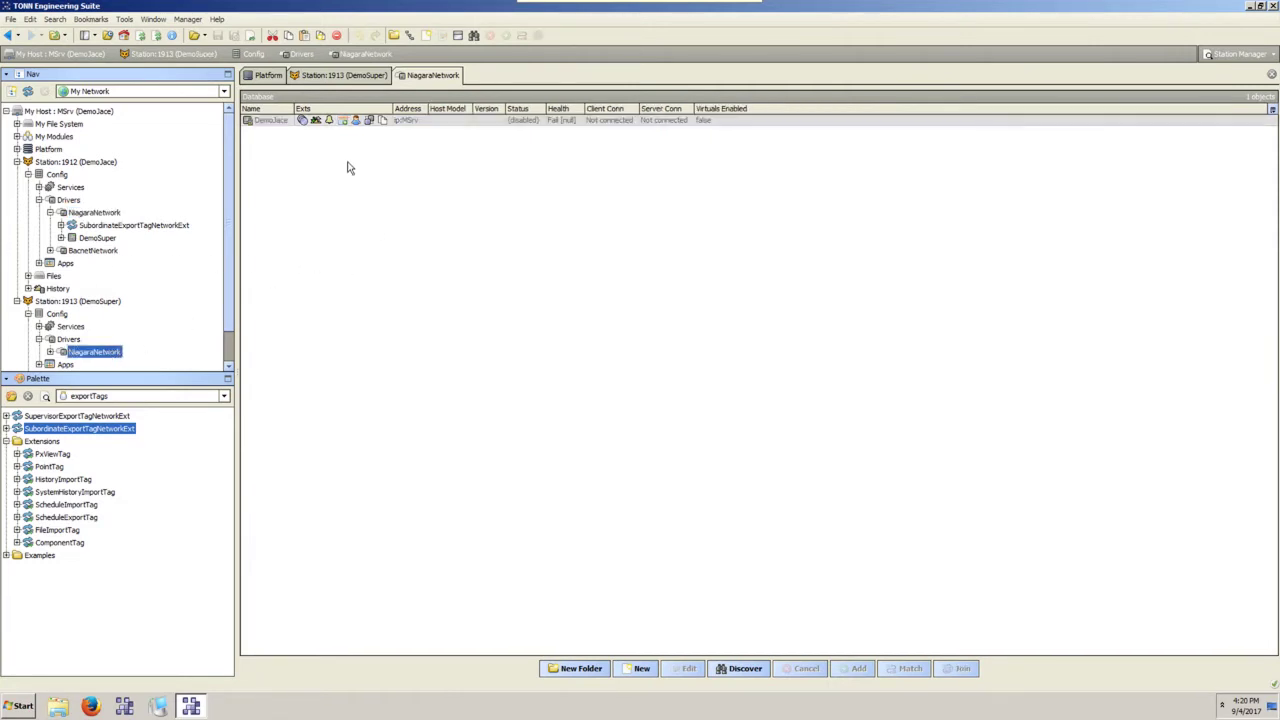
double_click(272, 122)
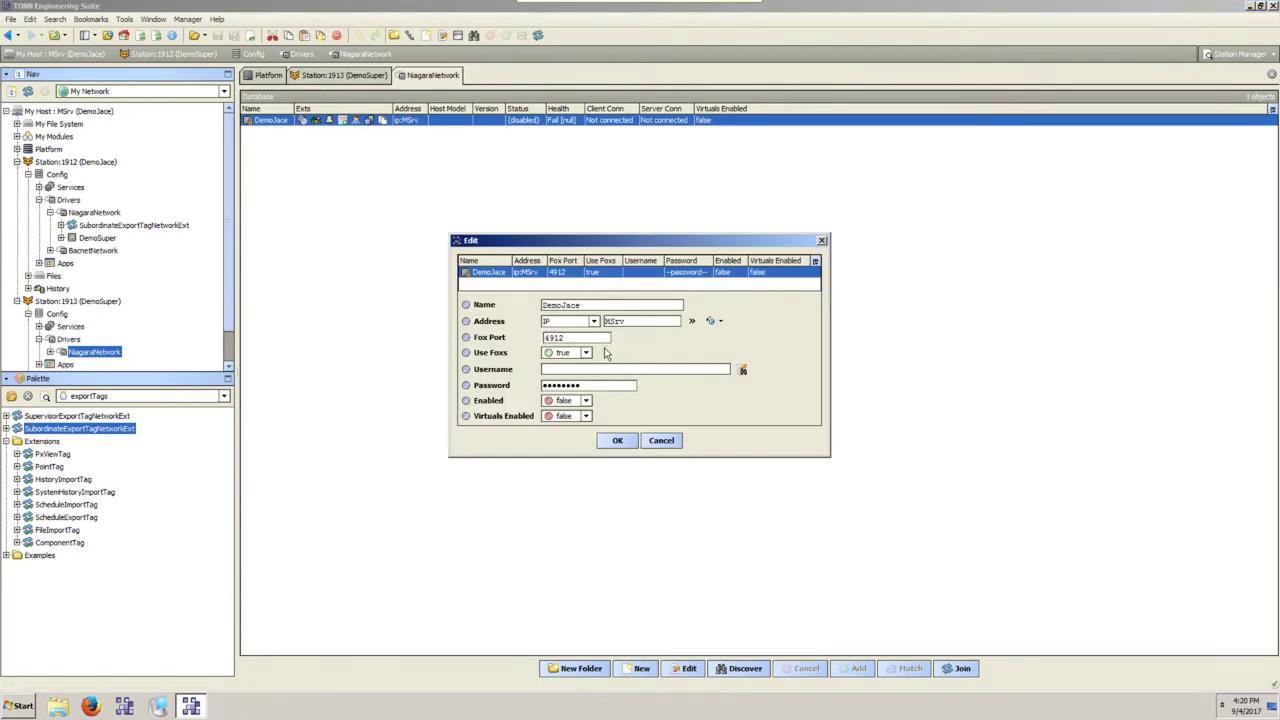
drag(660, 320, 528, 334)
text(10.254.029)
drag(586, 338, 524, 334)
text(109)
Set Use Foxs to false, enter the password, set Enabled true and save DemoJace.
click(586, 352)
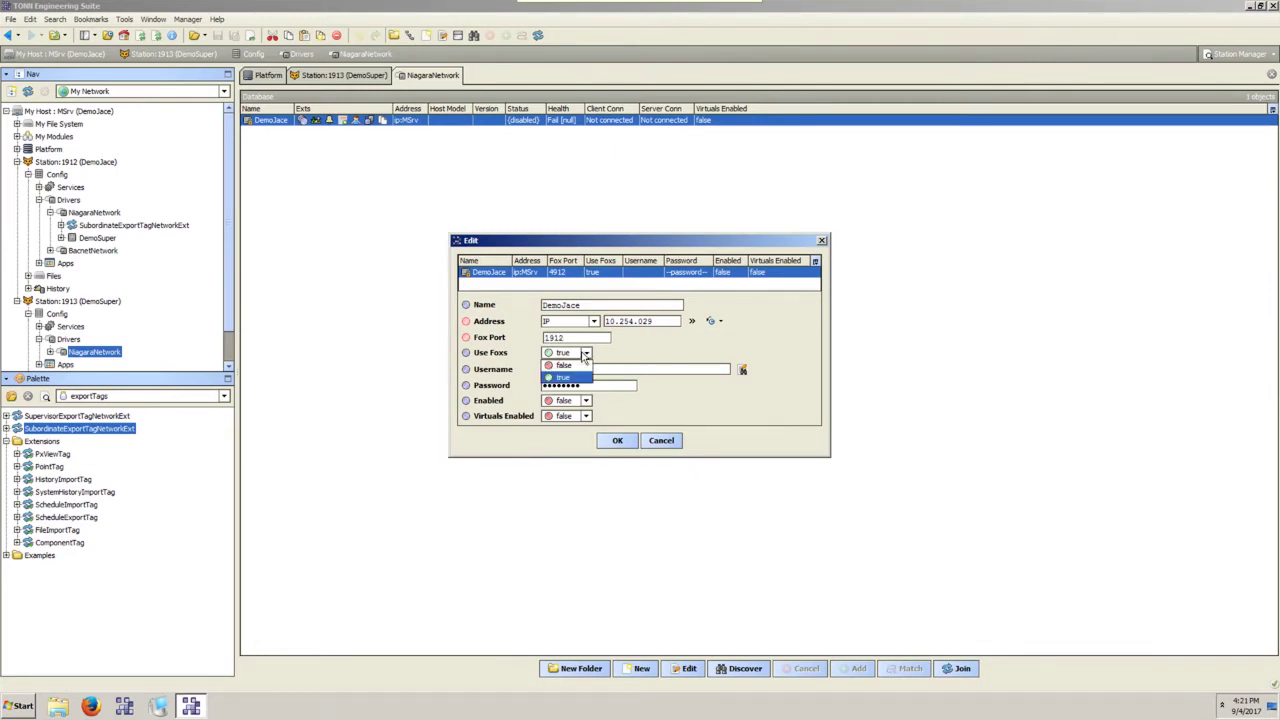
click(590, 367)
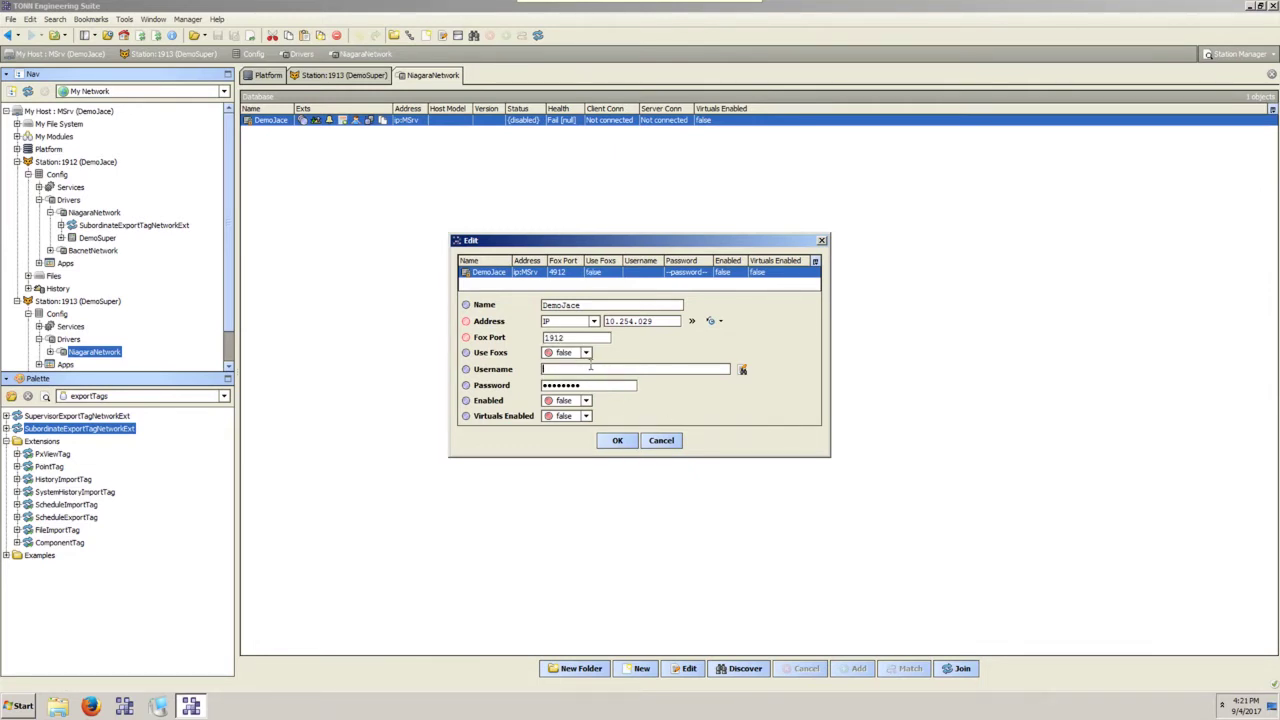
key(Tab)
text(a)
click(585, 401)
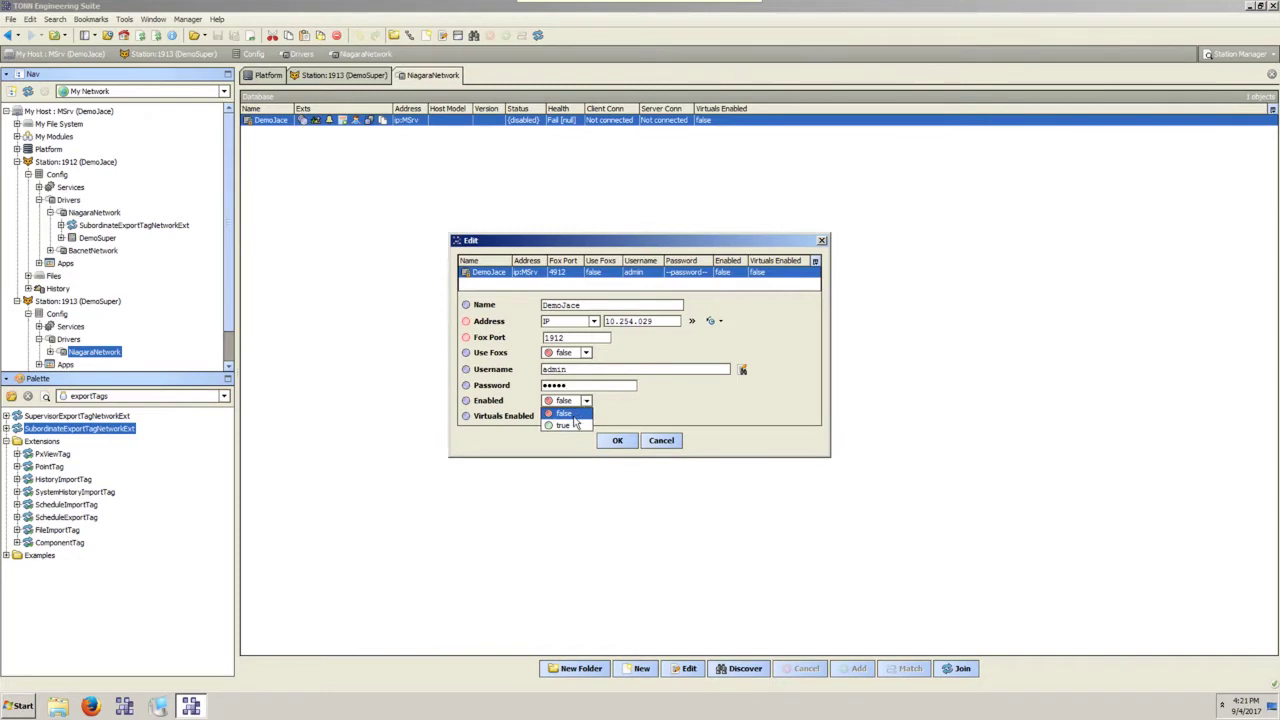
click(563, 425)
click(617, 440)
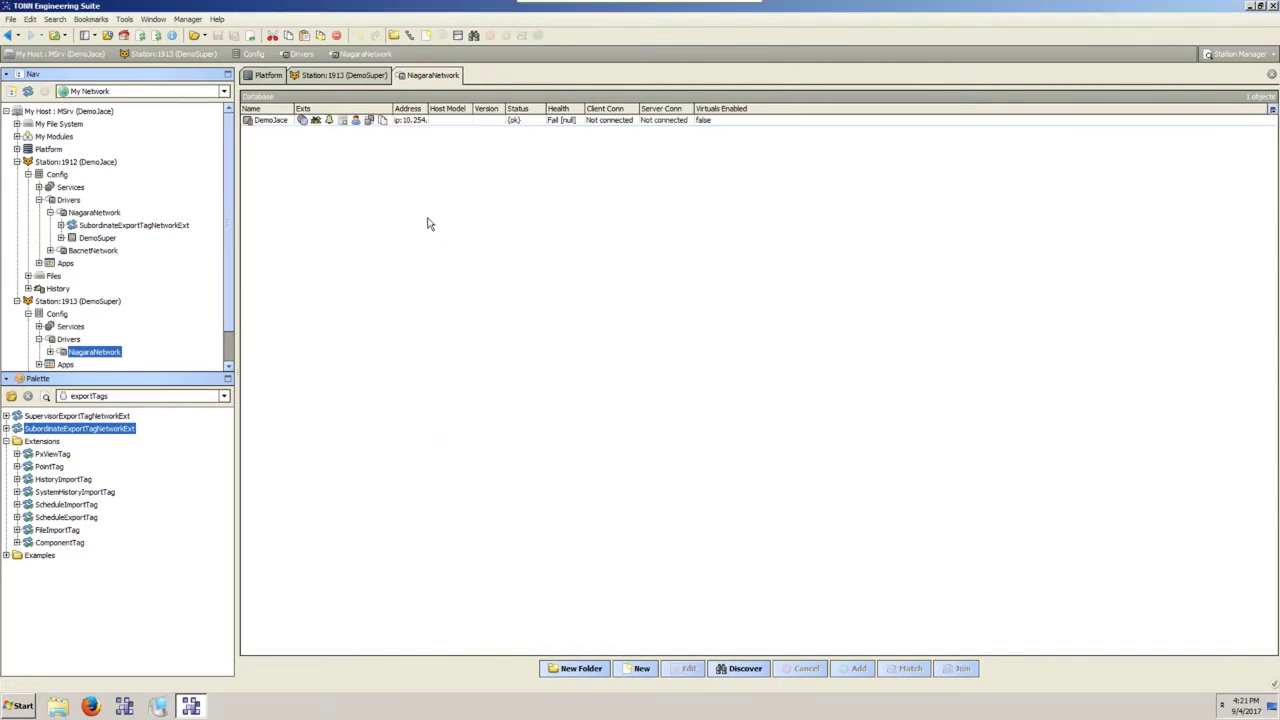
Ping the DemoJace station from DemoSuper's network.
right_click(277, 121)
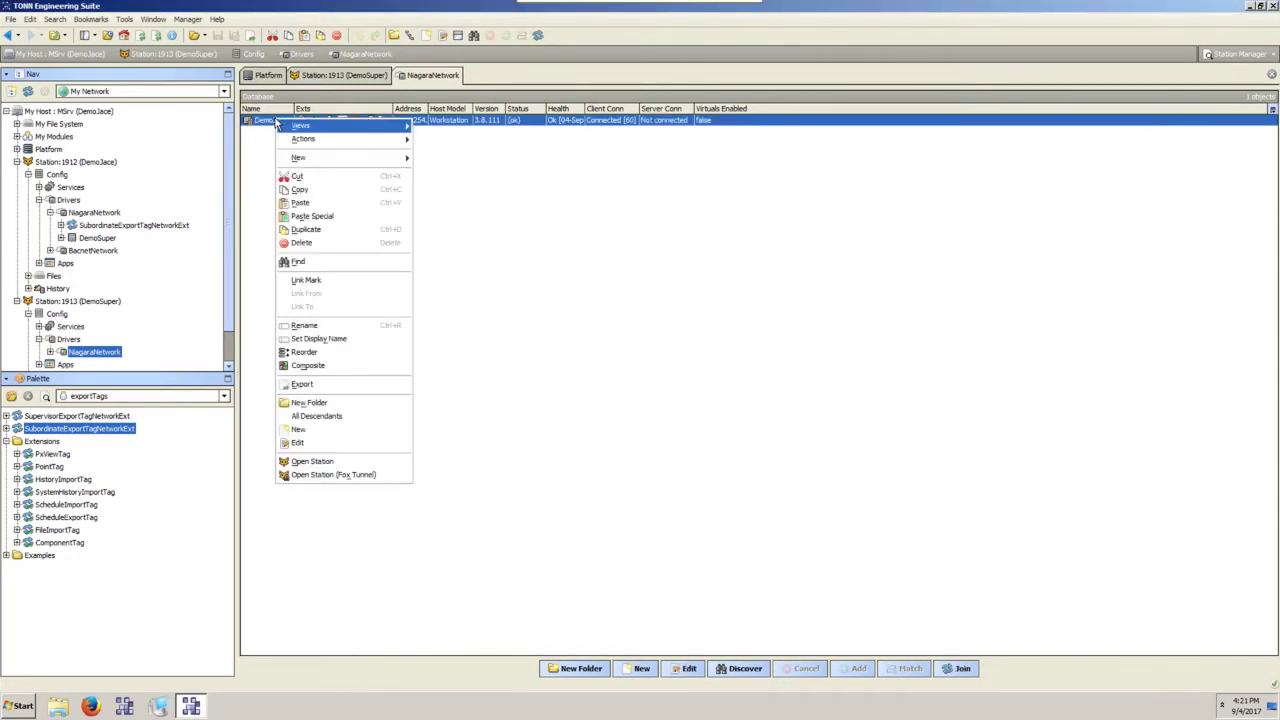
mouse_move(335, 141)
click(451, 143)
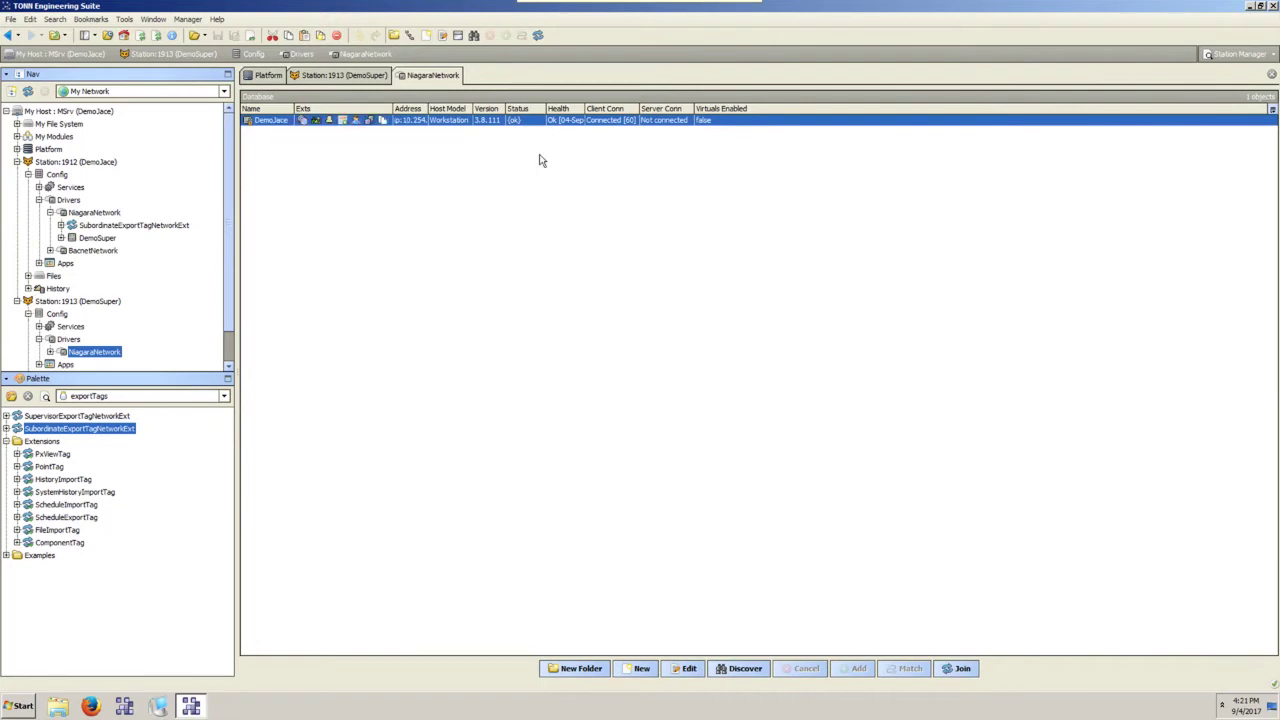
click(630, 166)
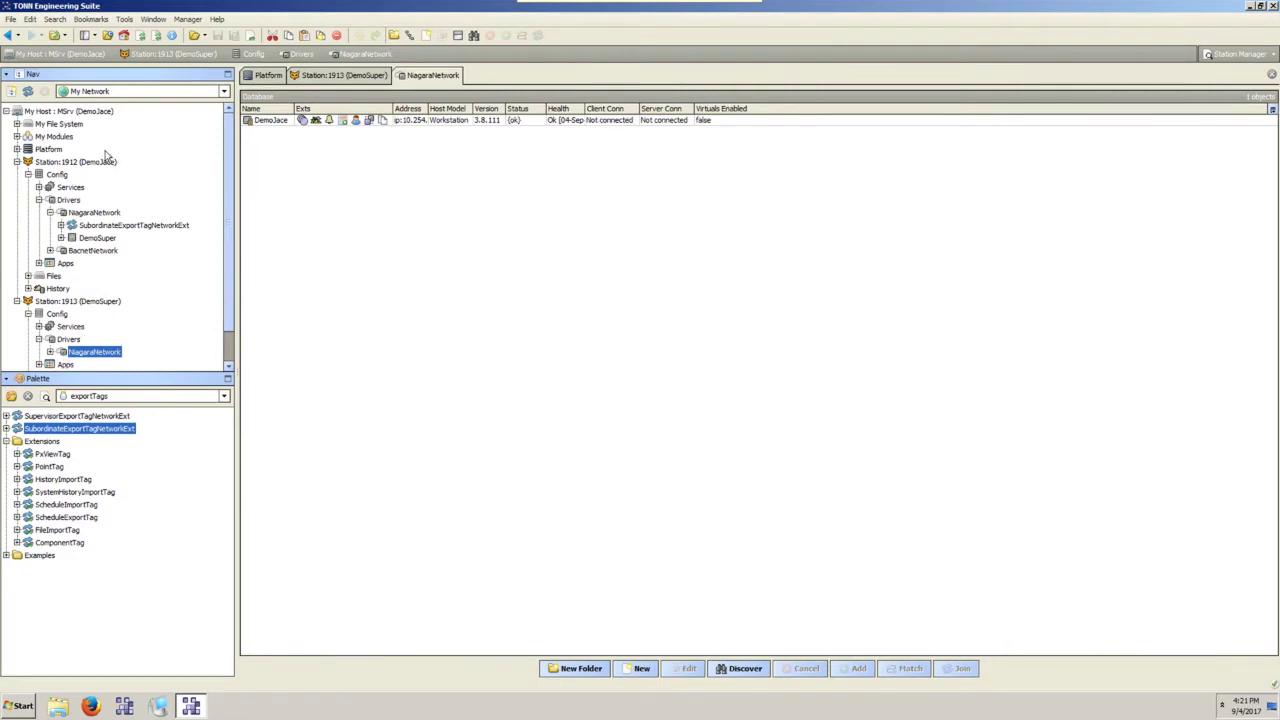
Open Station 1912's NiagaraNetwork, expand Station 1913's network and enlarge the Nav tree pane.
double_click(93, 212)
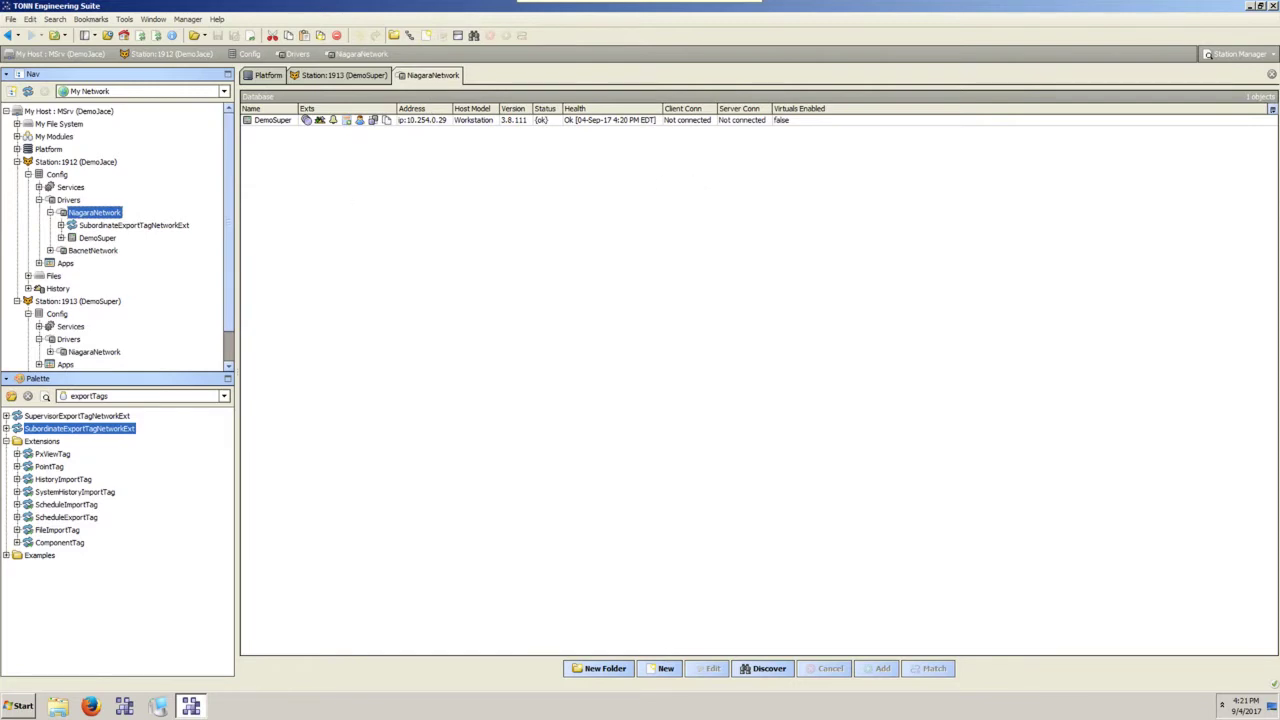
click(124, 225)
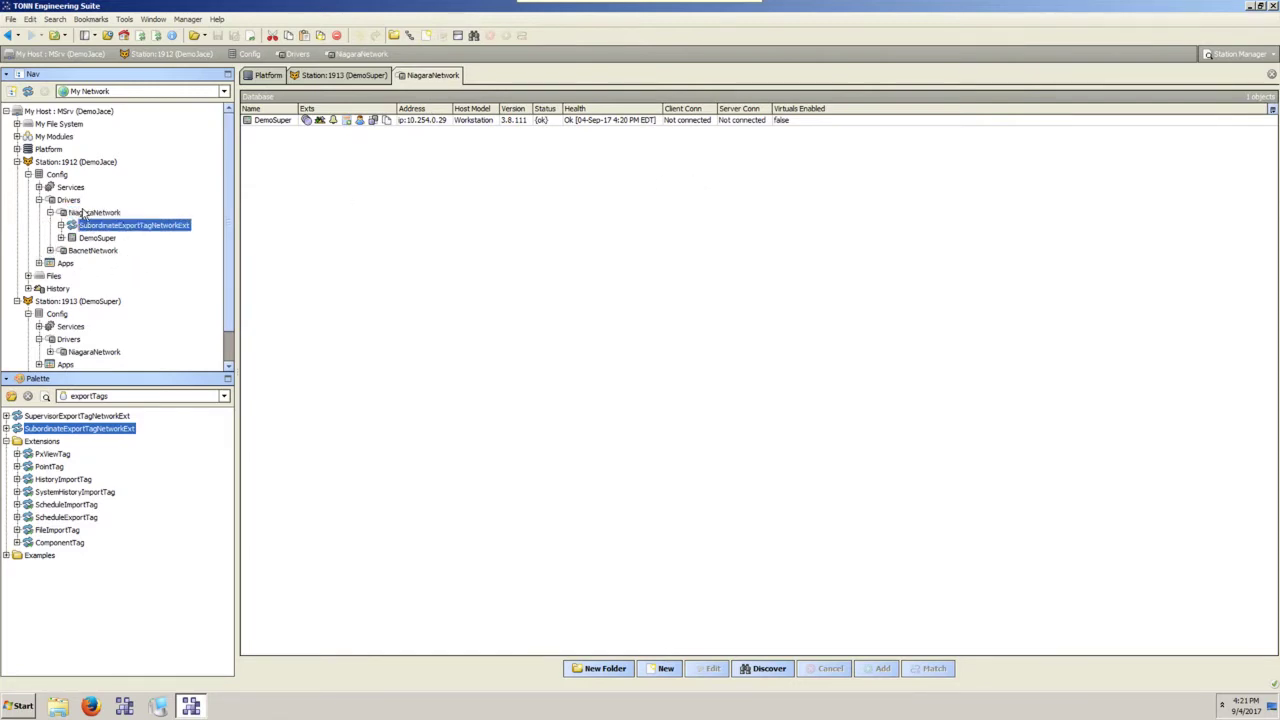
click(50, 352)
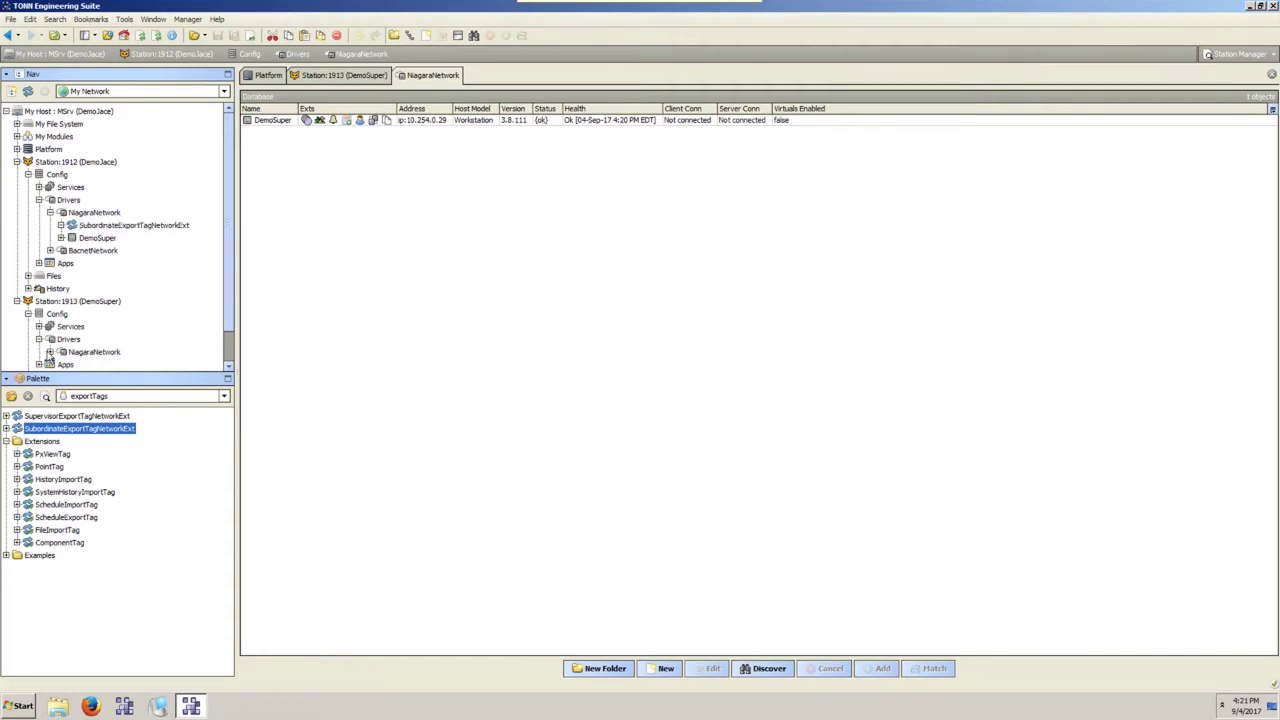
scroll(120, 234, down, 2)
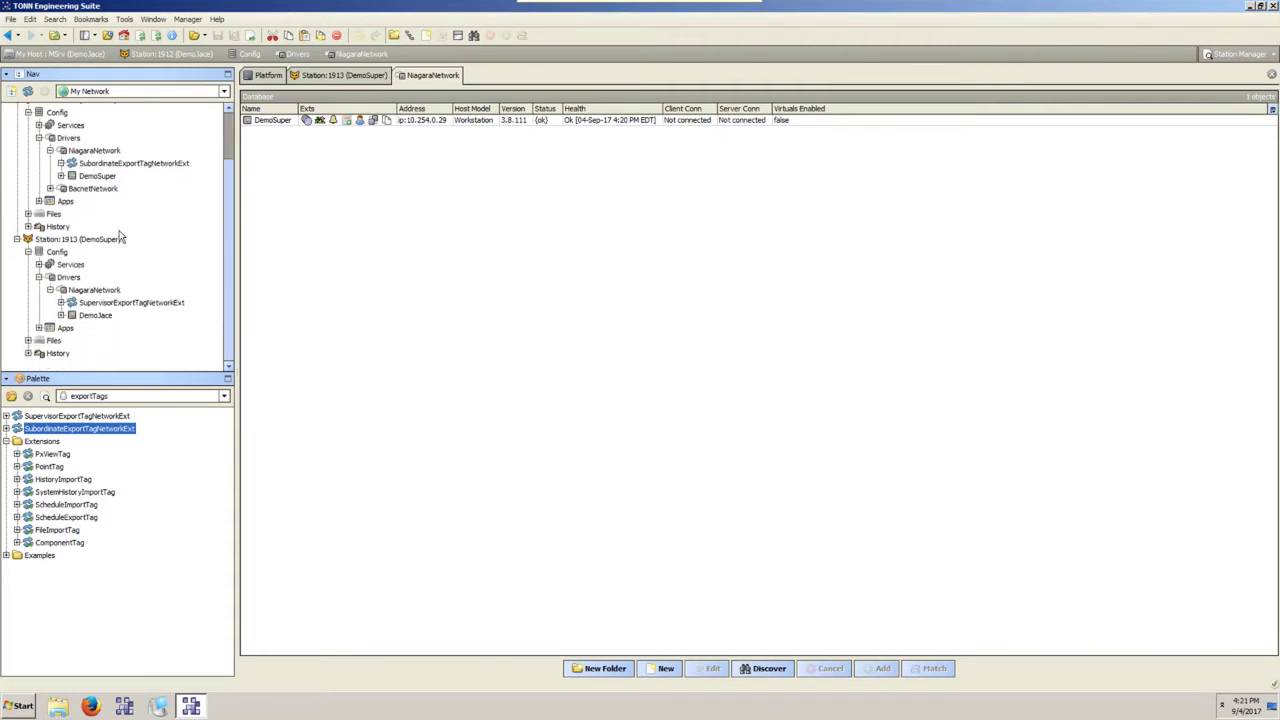
scroll(115, 222, up, 1)
drag(119, 375, 116, 420)
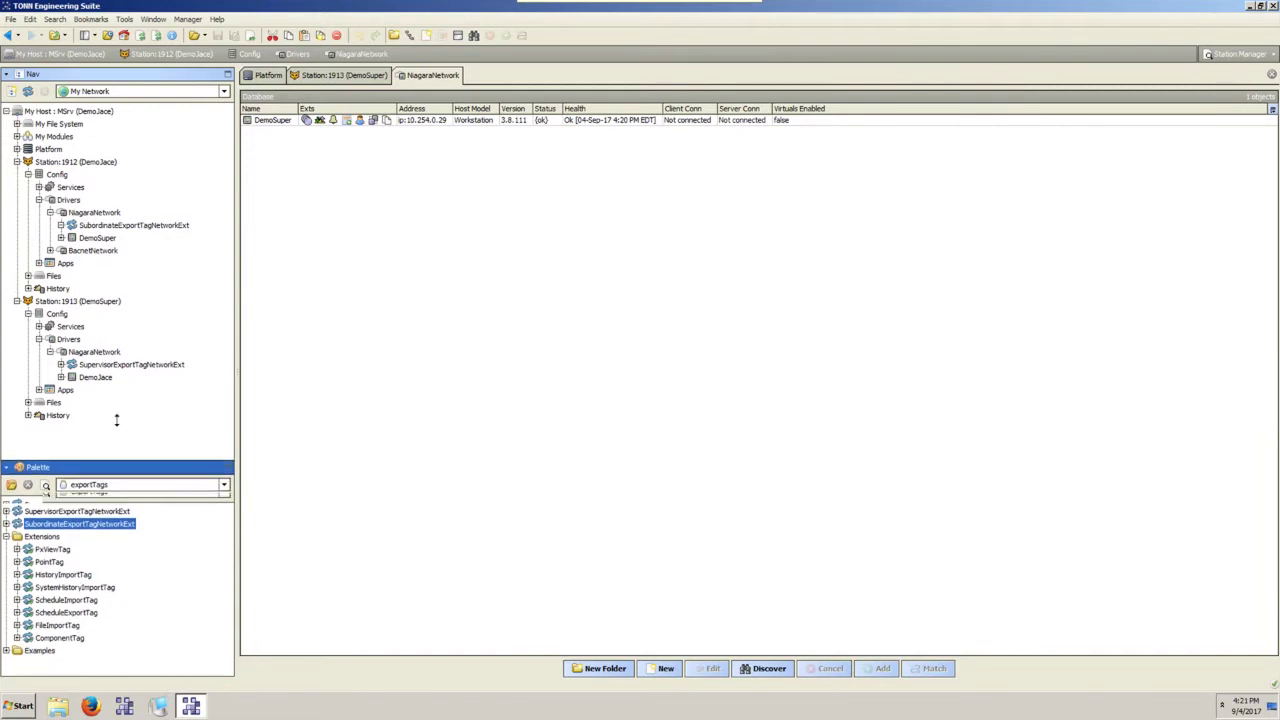
Open the SubordinateExportTagNetworkExt's DemoSuper join profile, set Enabled true and save.
click(100, 227)
double_click(100, 228)
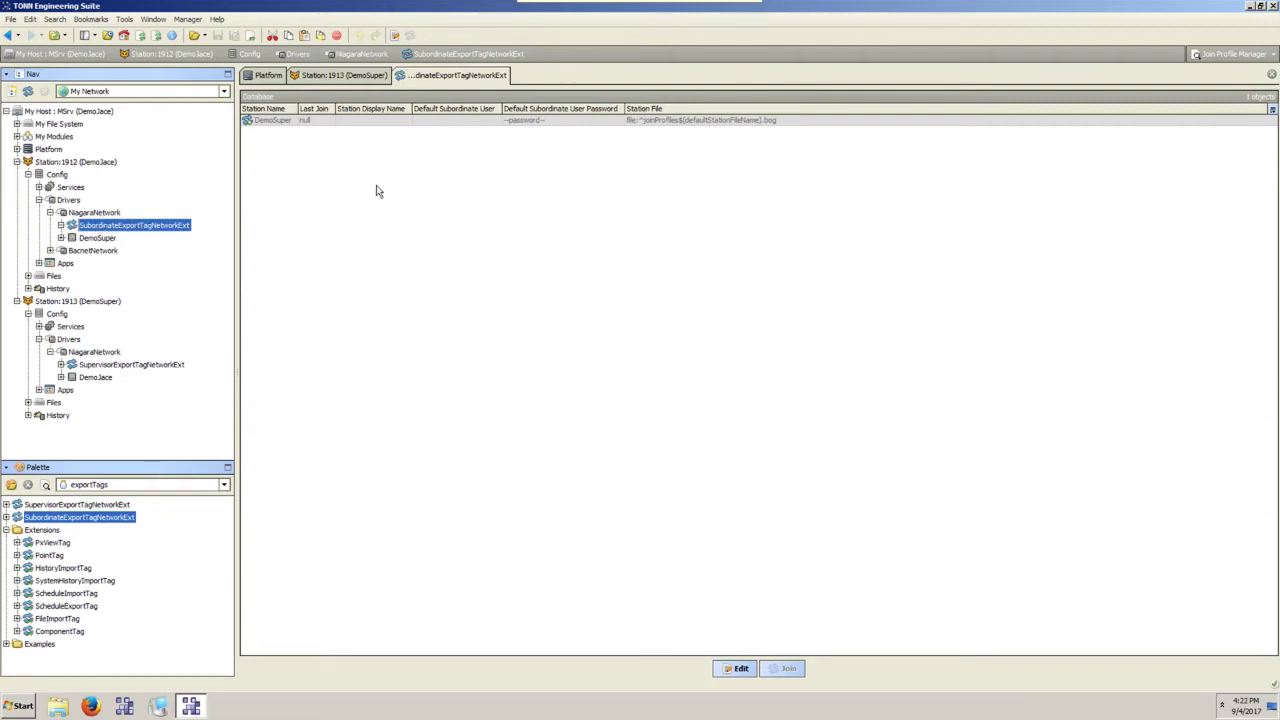
double_click(255, 121)
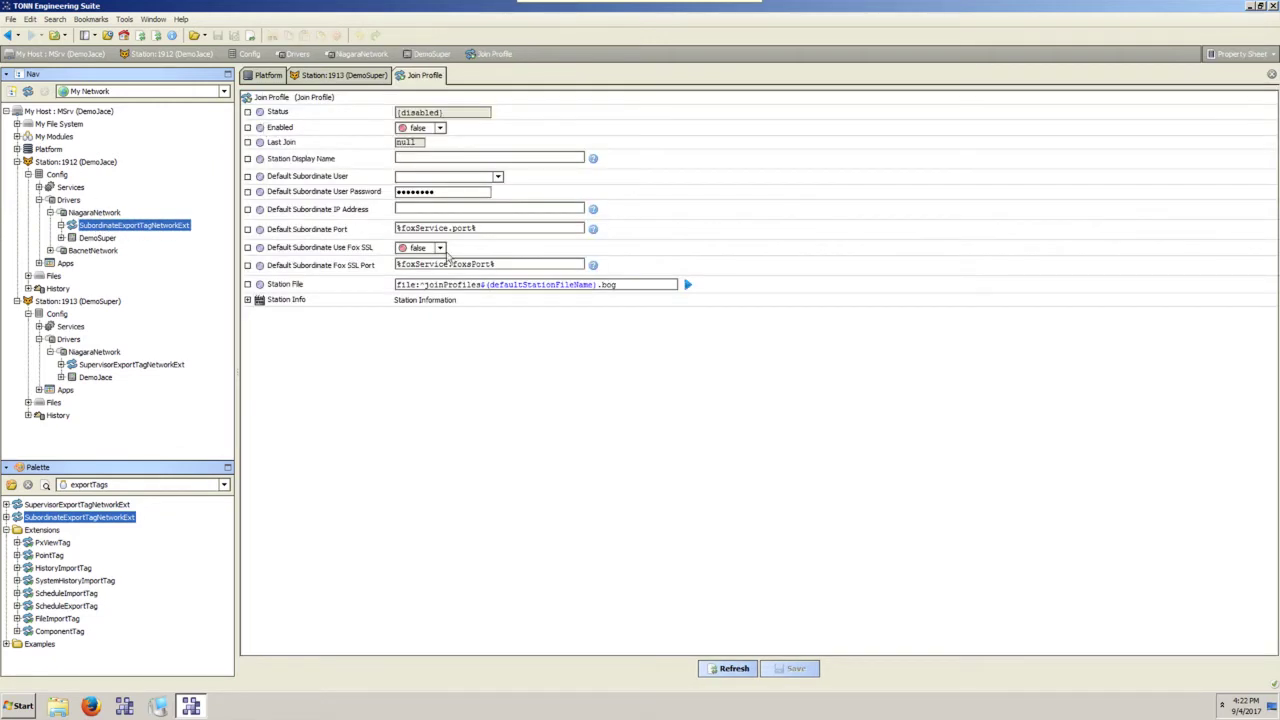
click(441, 128)
click(441, 128)
click(441, 128)
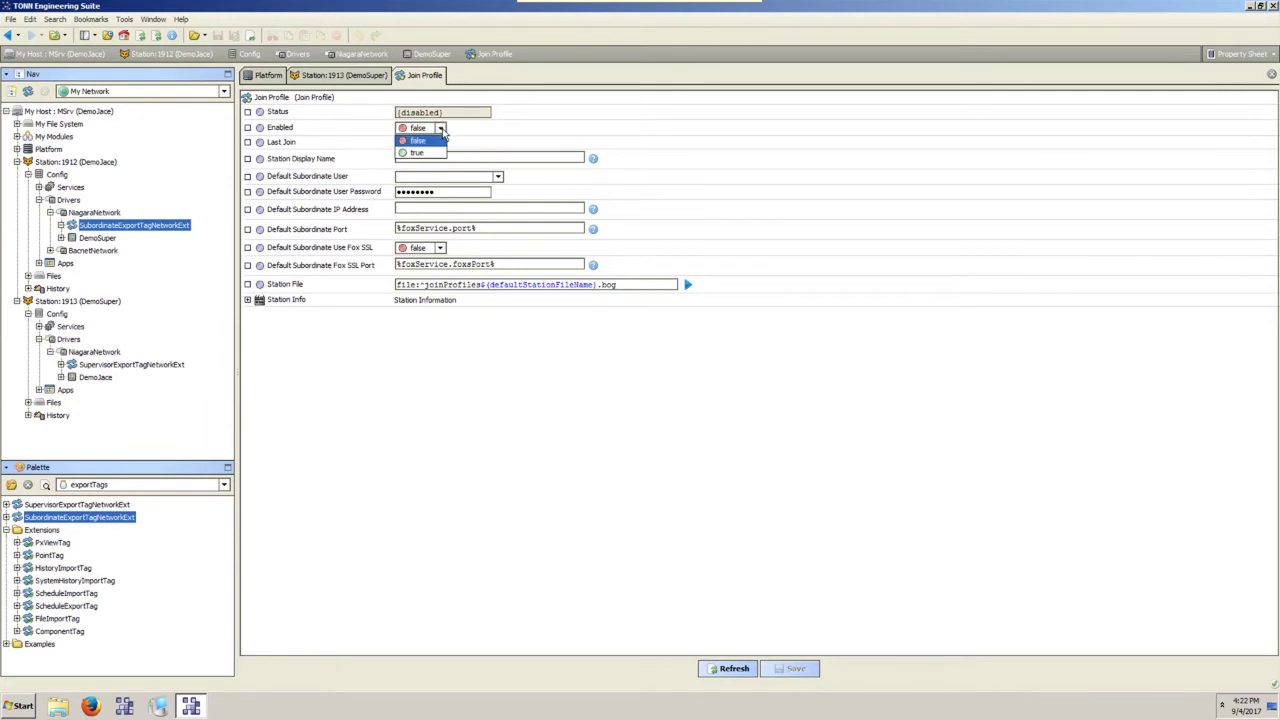
click(416, 153)
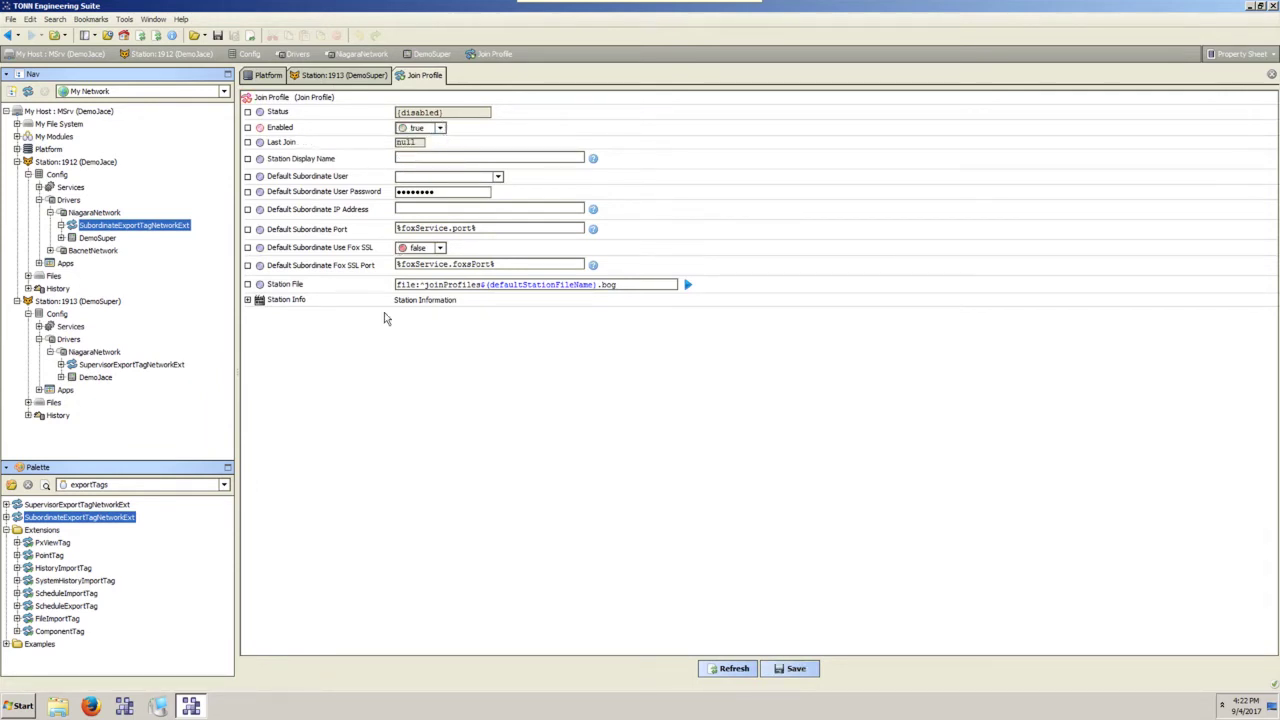
click(790, 668)
Set the join profile back to Enabled false and save it.
click(440, 128)
click(416, 141)
click(790, 667)
click(28, 277)
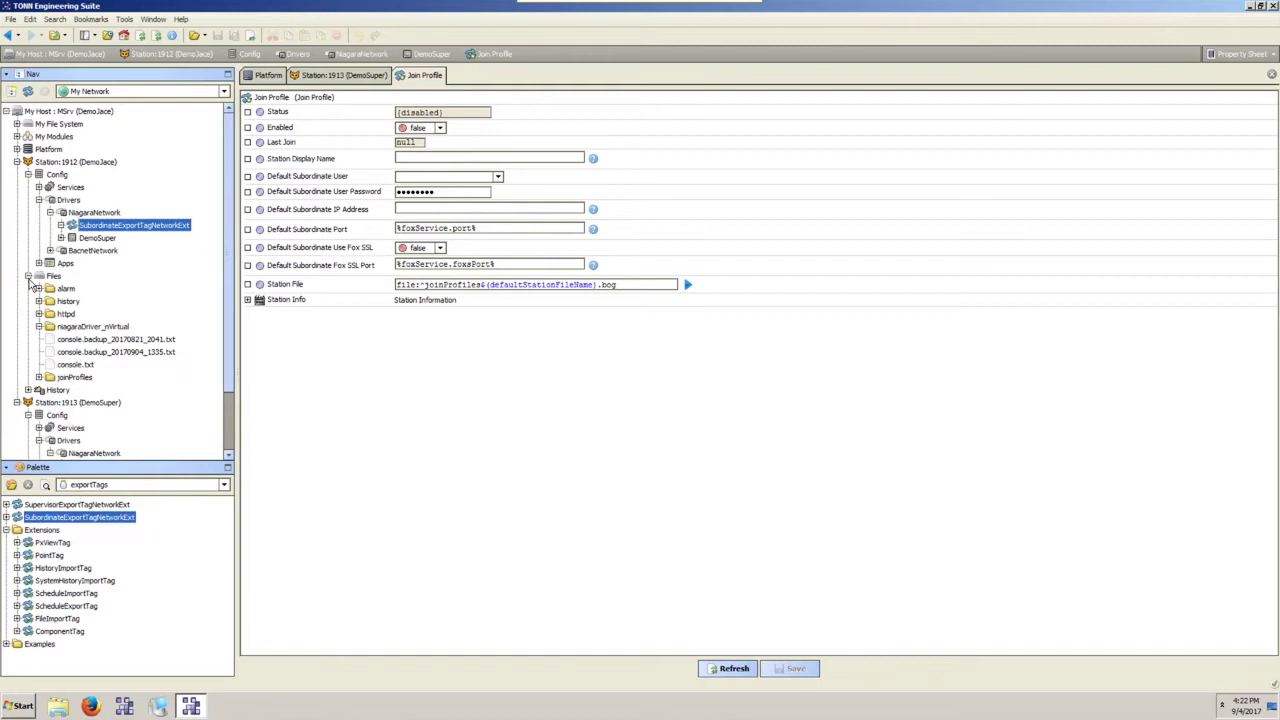
Open DemoSuper_profile.bog from Files > joinProfiles and show its niagaraStation property sheet.
click(39, 378)
click(75, 378)
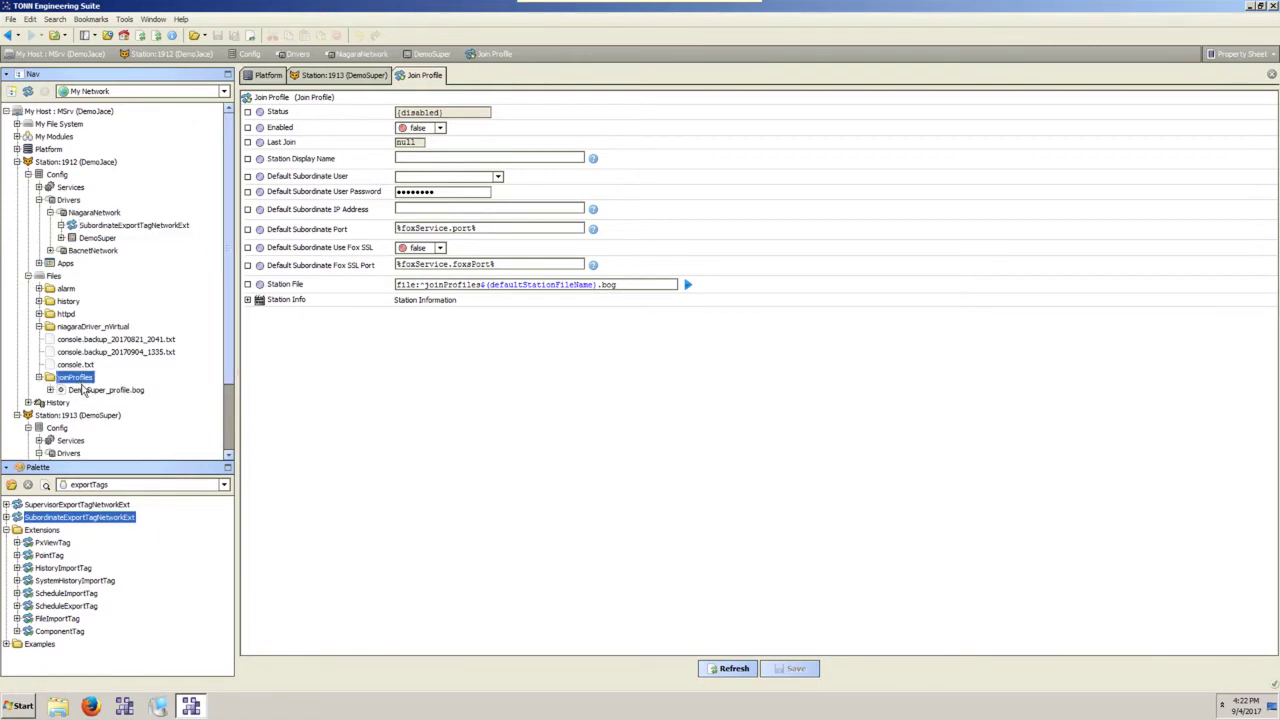
click(104, 391)
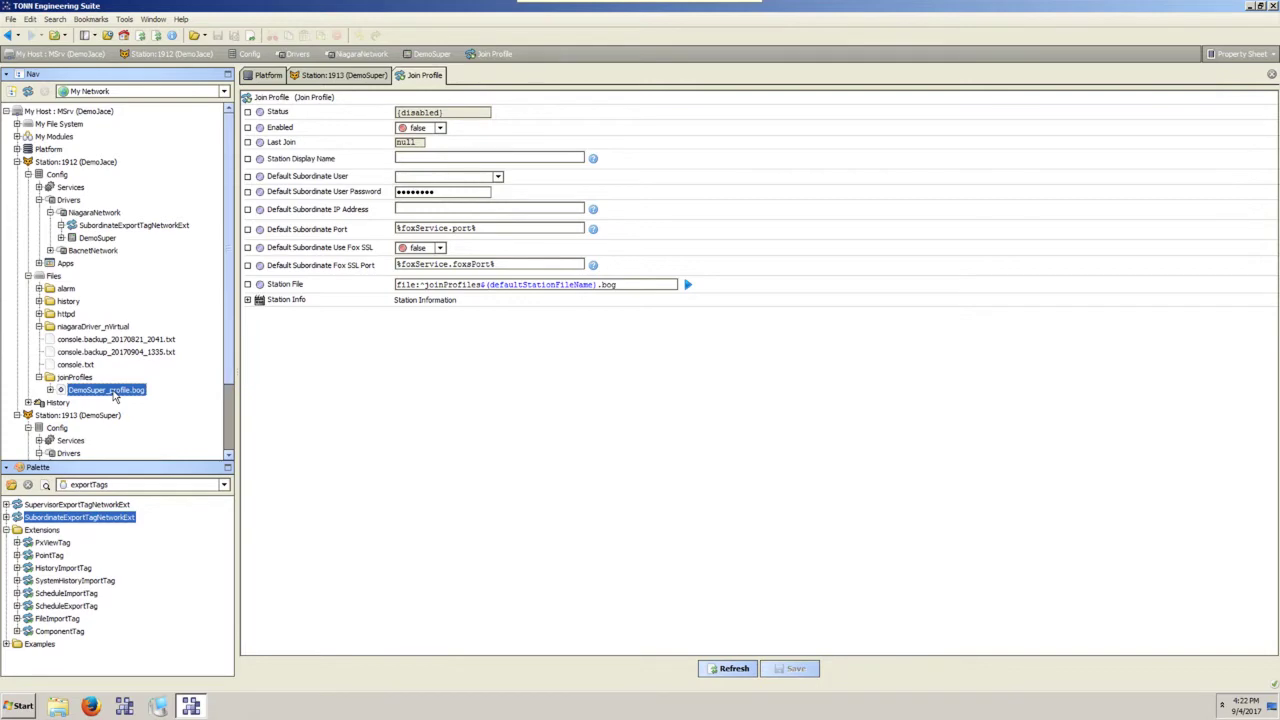
double_click(112, 392)
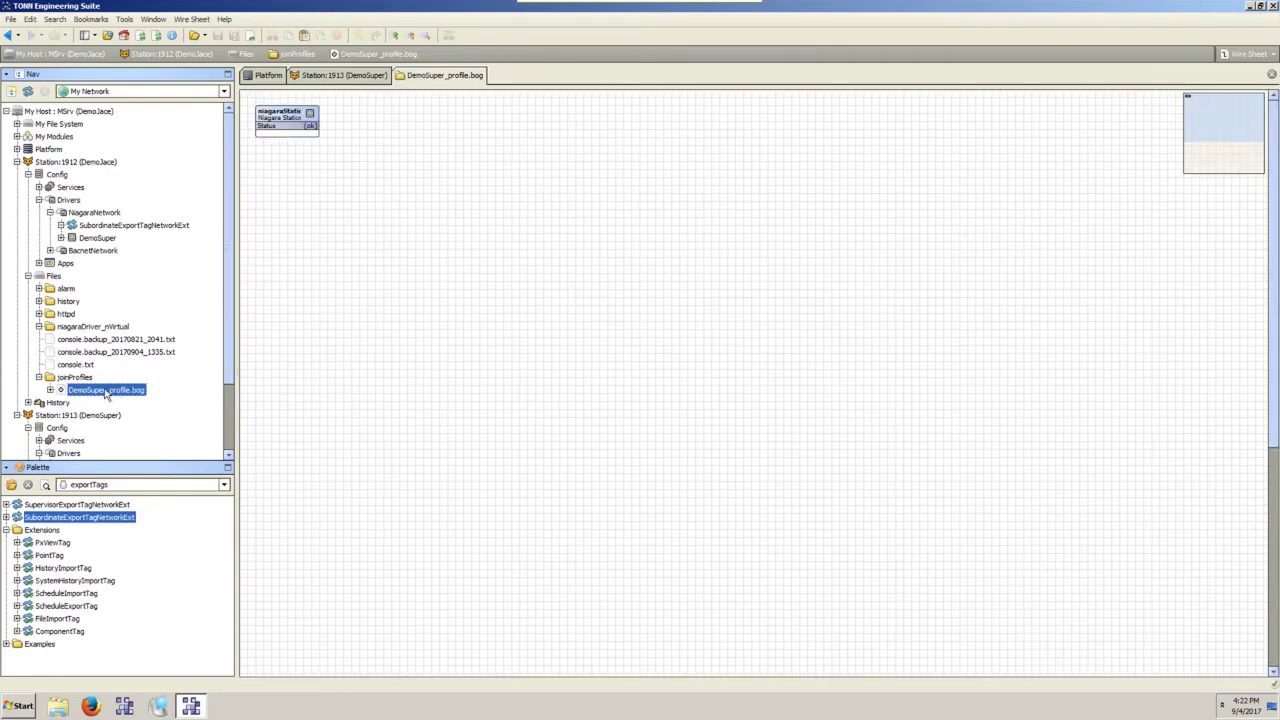
click(51, 390)
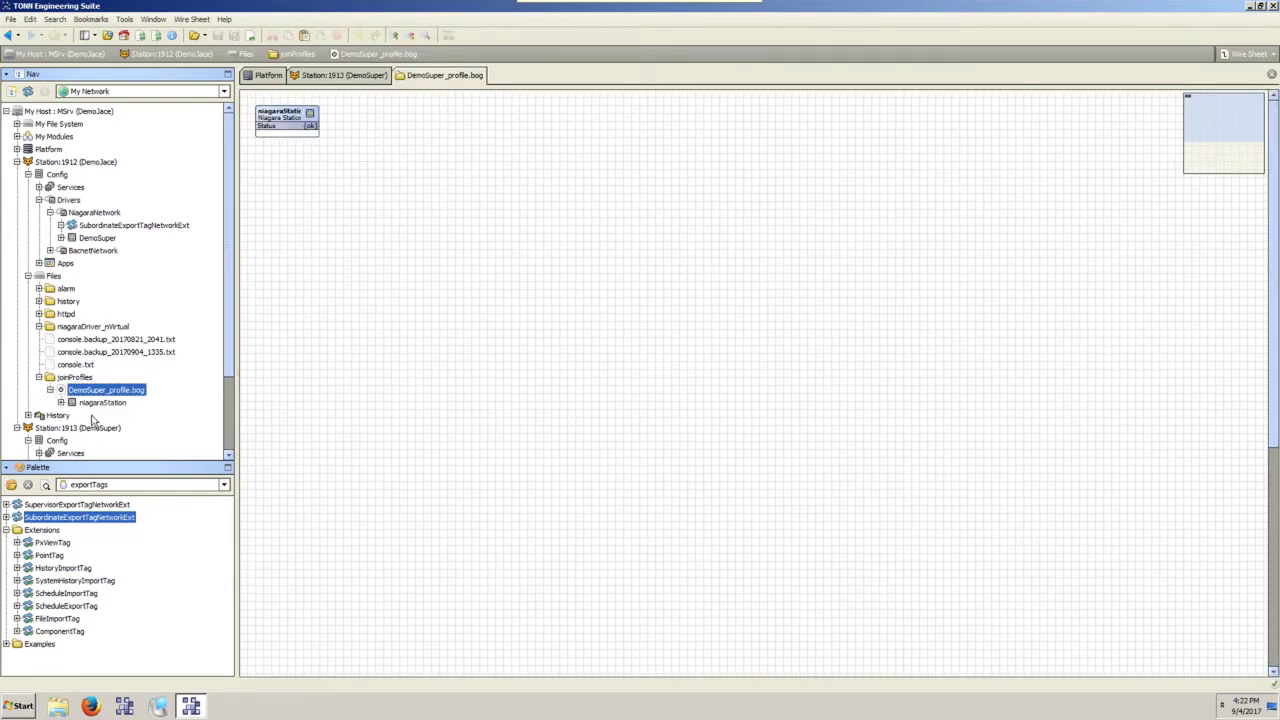
click(61, 402)
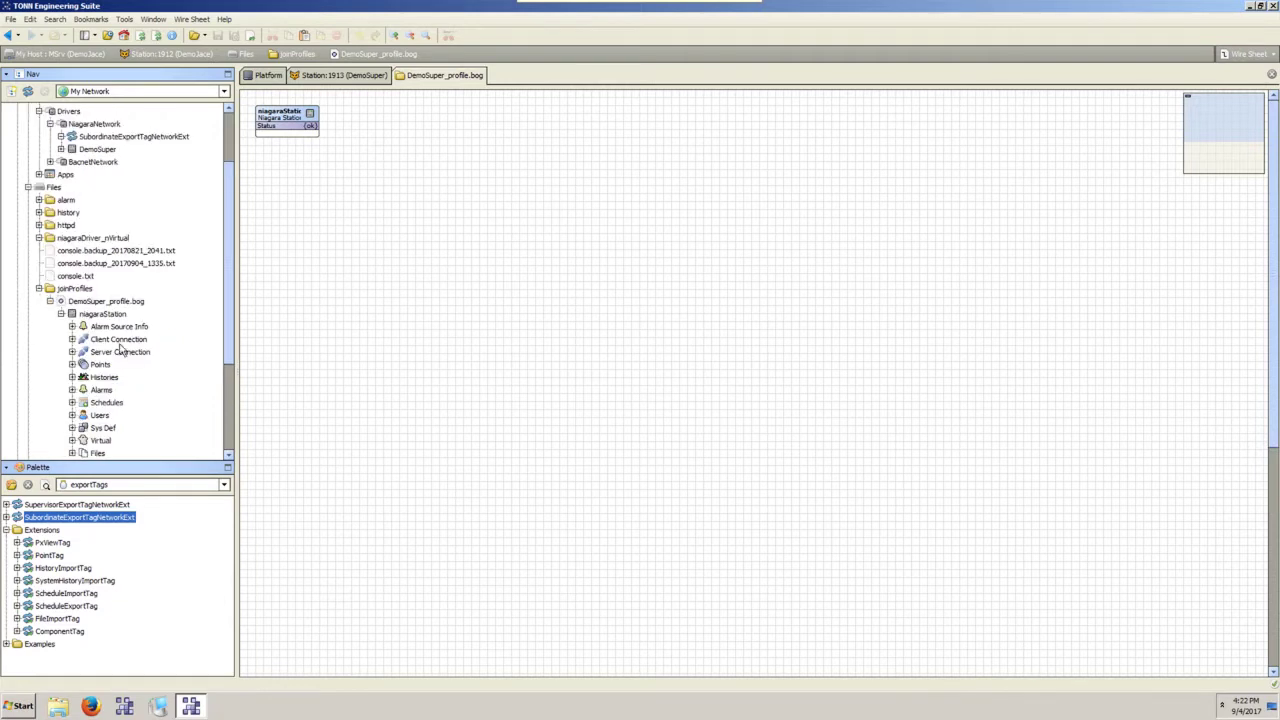
double_click(103, 316)
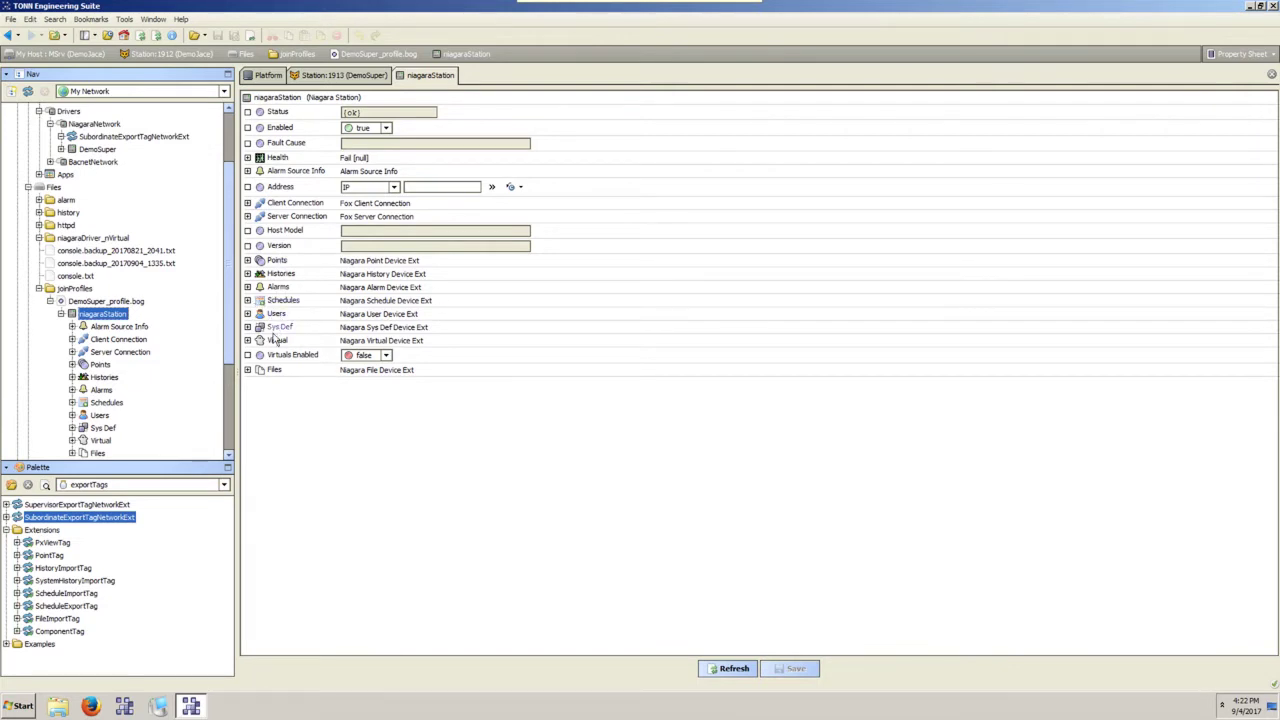
Set the Users Sync Out Enabled option to true.
click(248, 314)
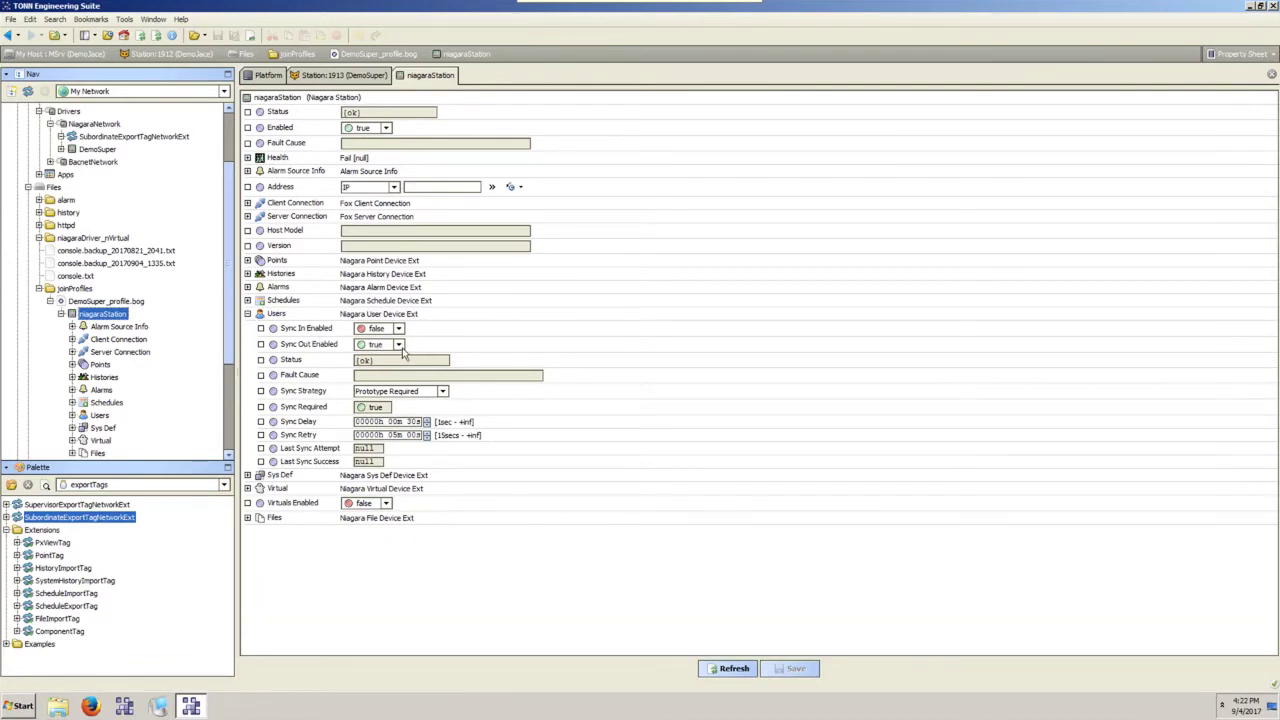
click(398, 344)
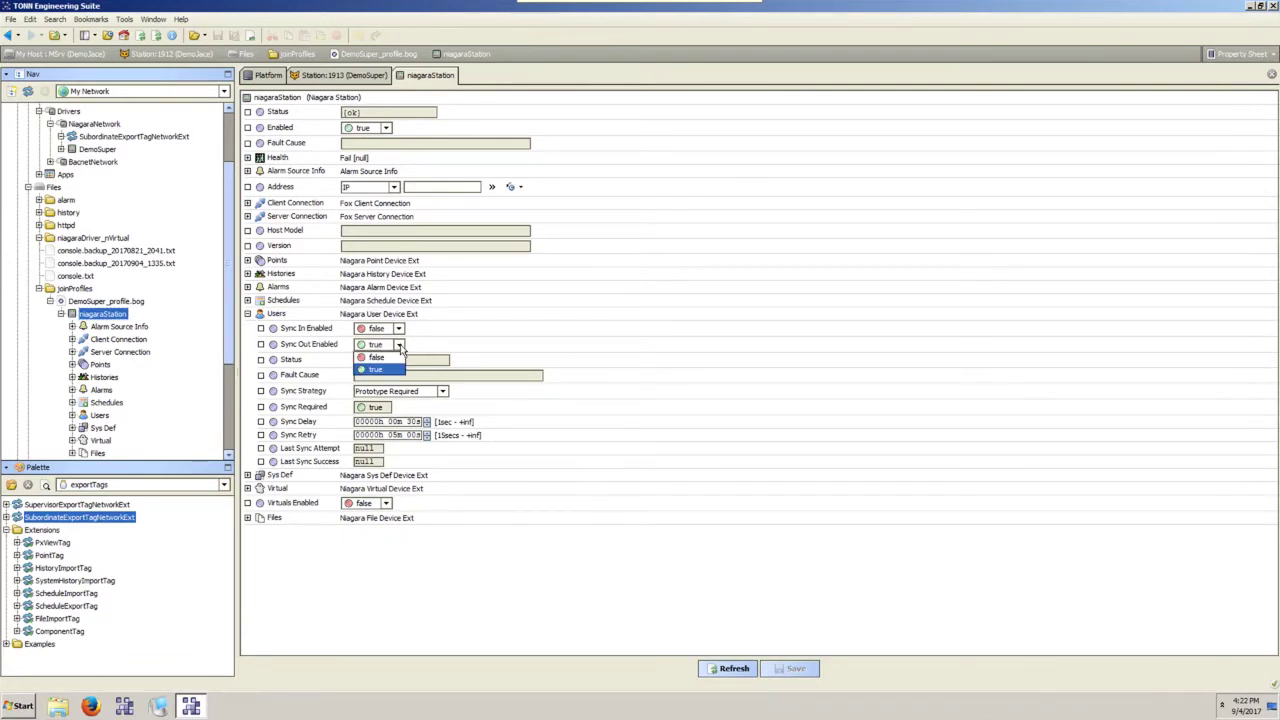
click(378, 368)
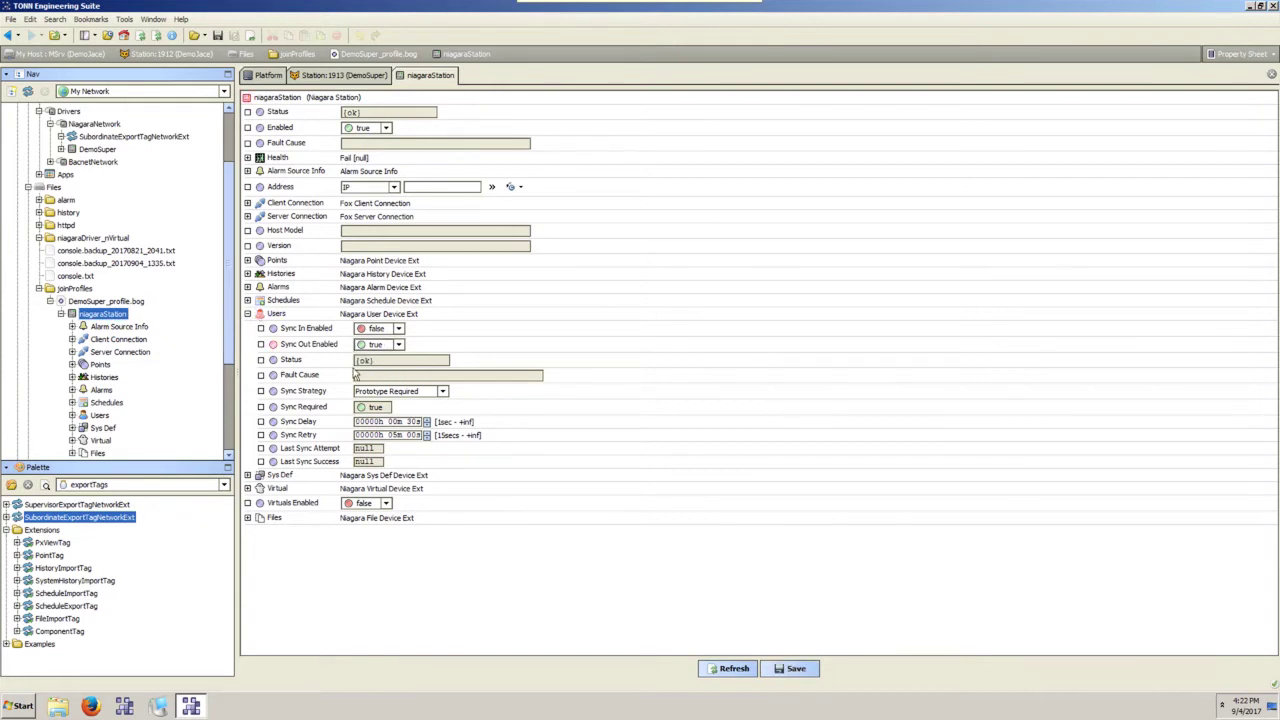
Review the Alarms settings, including the Source Name format, and save the niagaraStation.
click(247, 287)
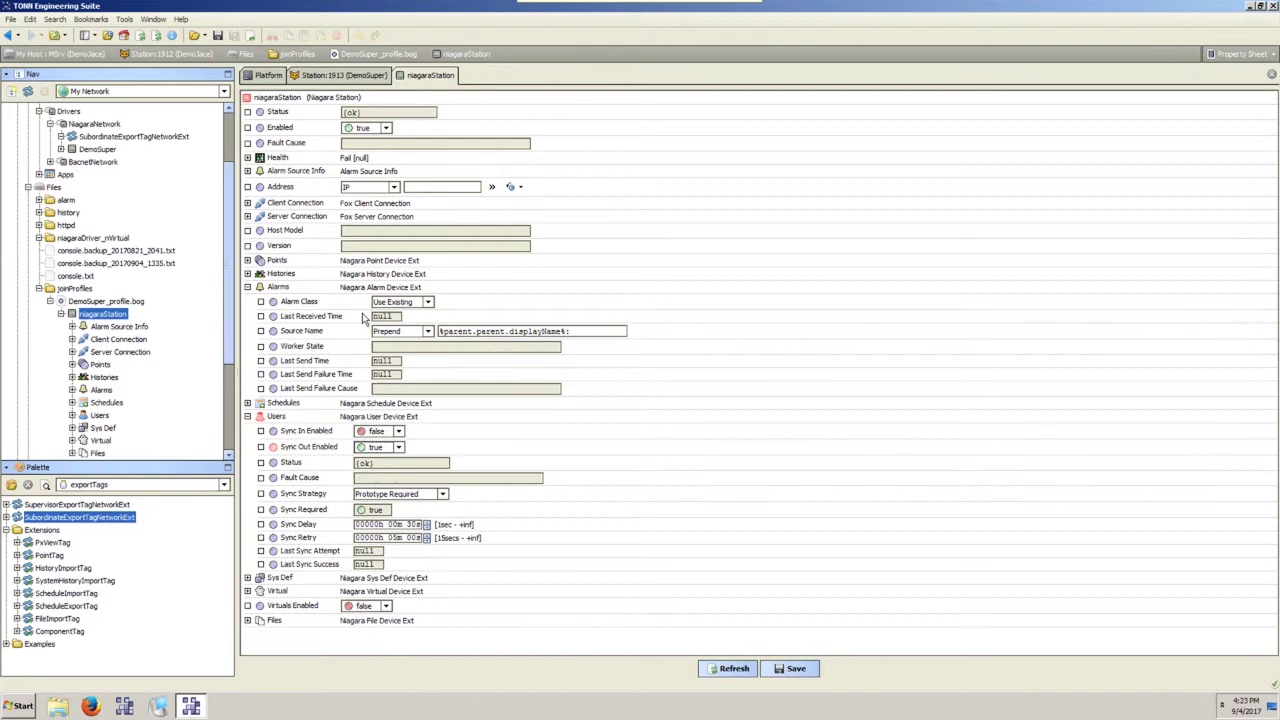
click(430, 303)
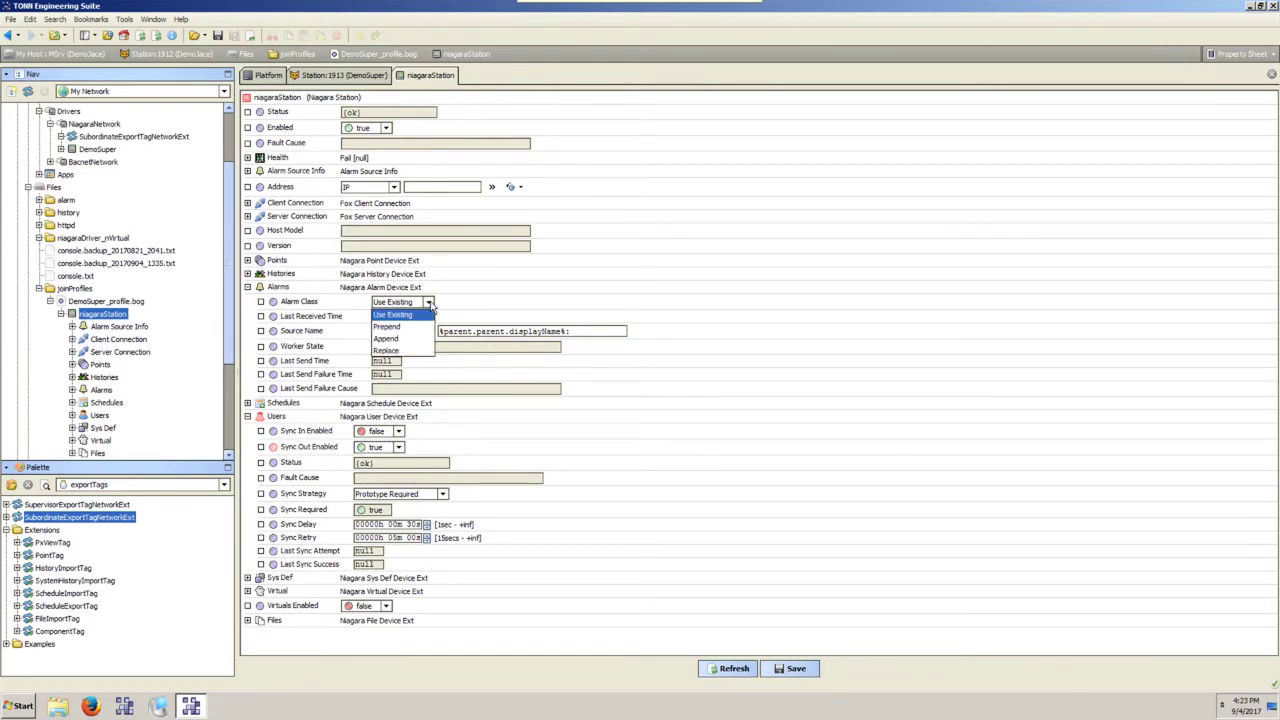
click(404, 326)
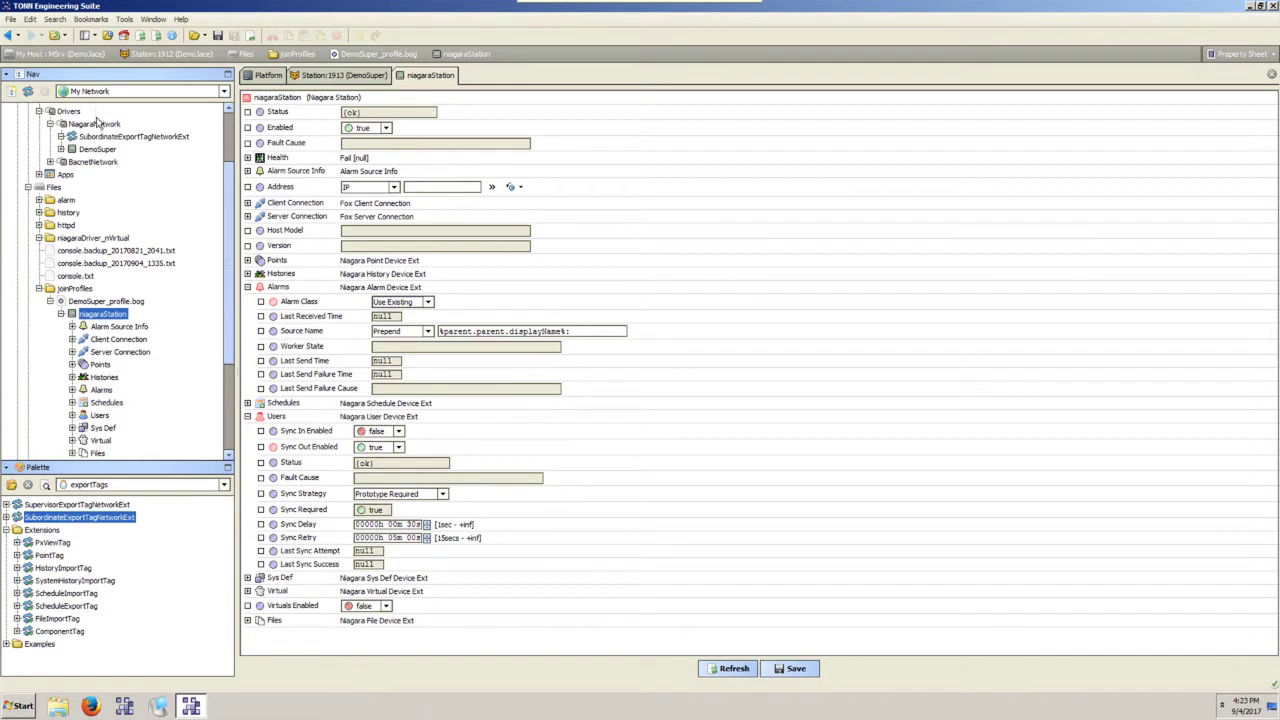
scroll(78, 130, up, 3)
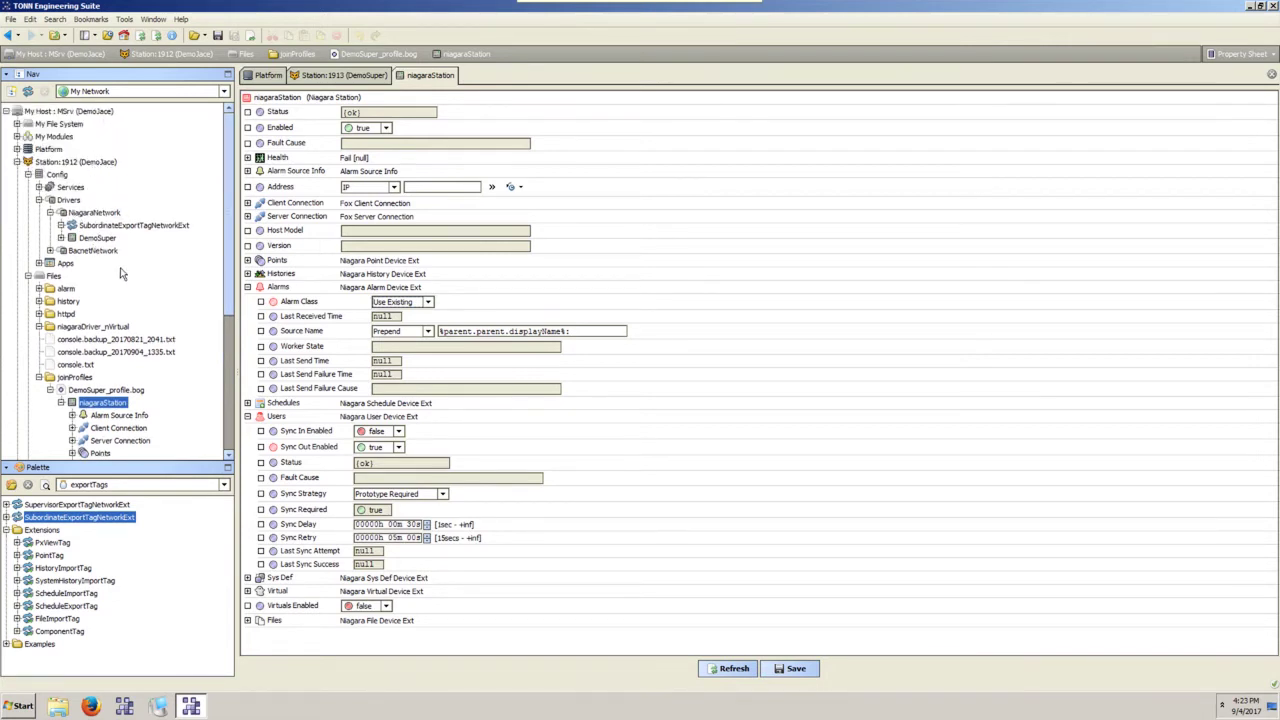
scroll(120, 273, down, 3)
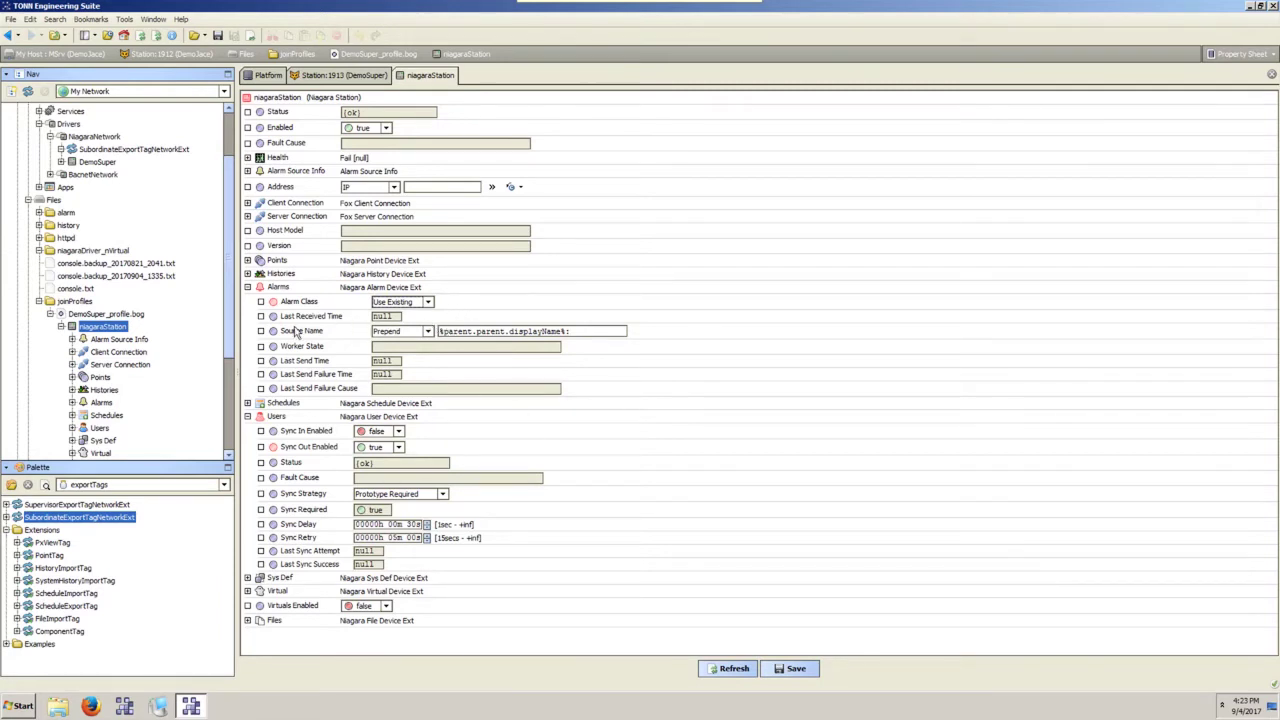
triple_click(607, 333)
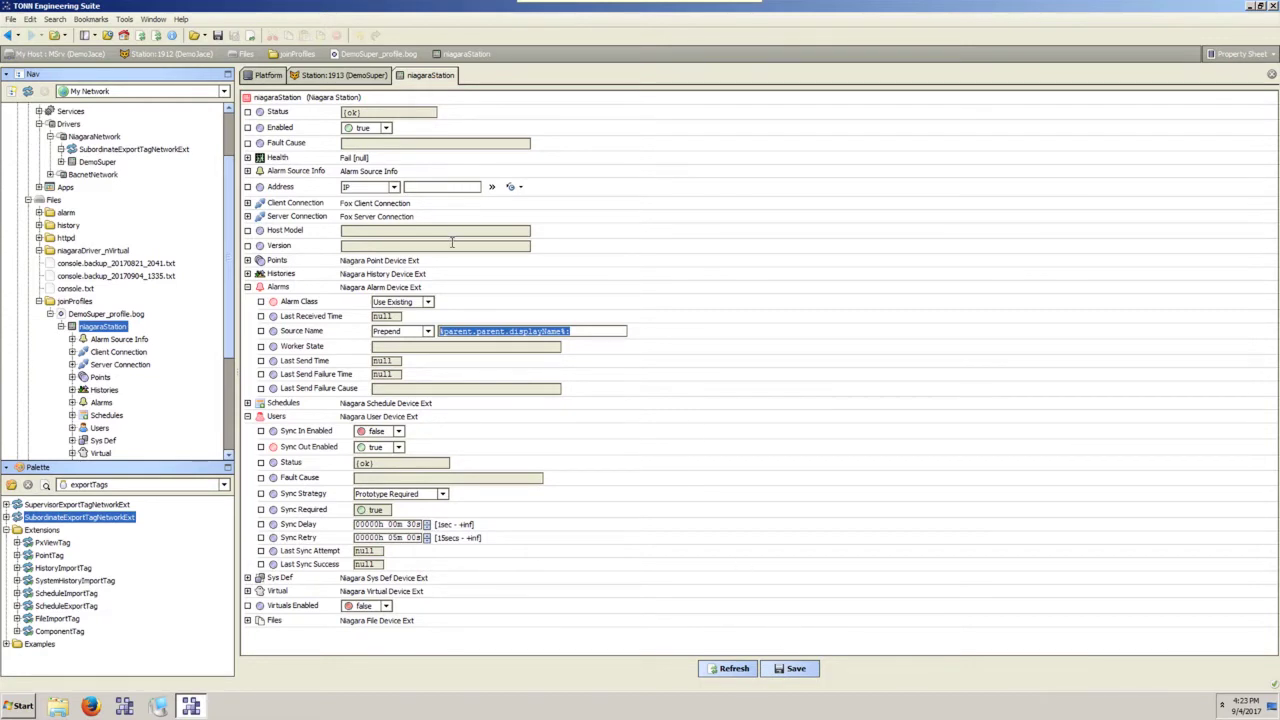
click(431, 187)
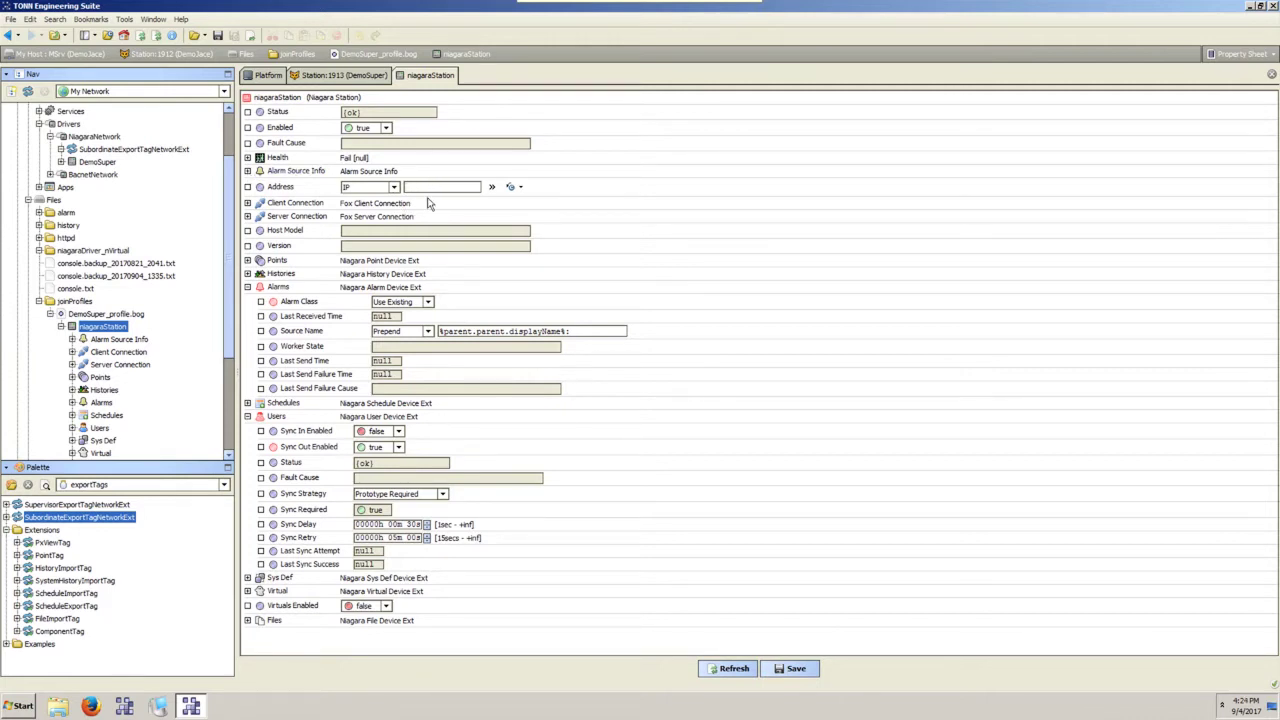
click(800, 672)
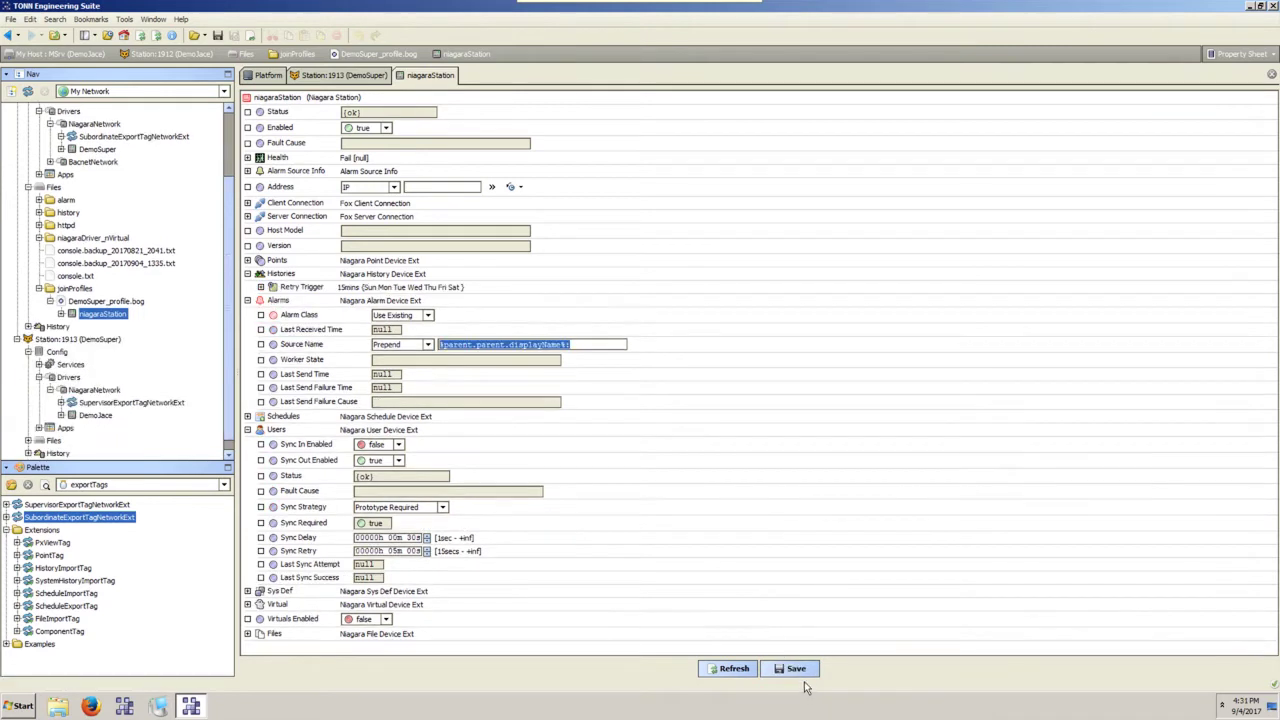
click(805, 675)
Give the join profile the Station Display Name 'DemoJace' and save it.
scroll(113, 264, up, 2)
click(122, 213)
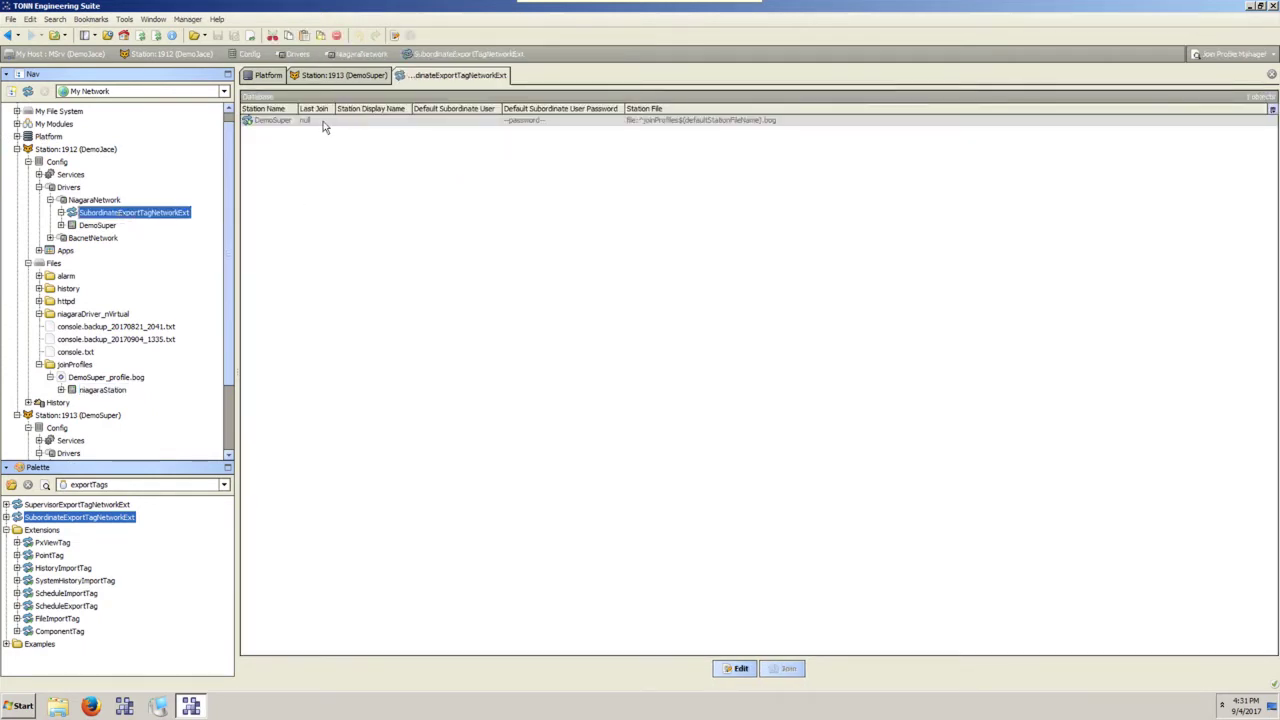
double_click(326, 121)
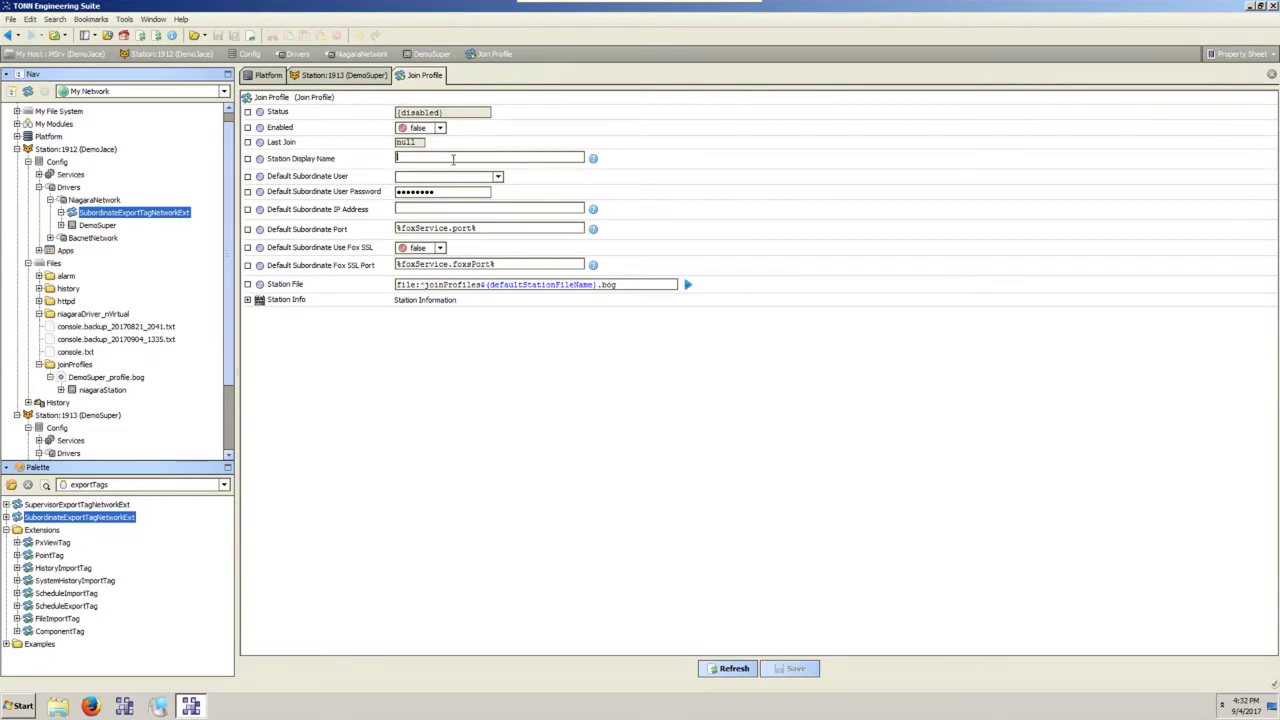
text(DemoJace)
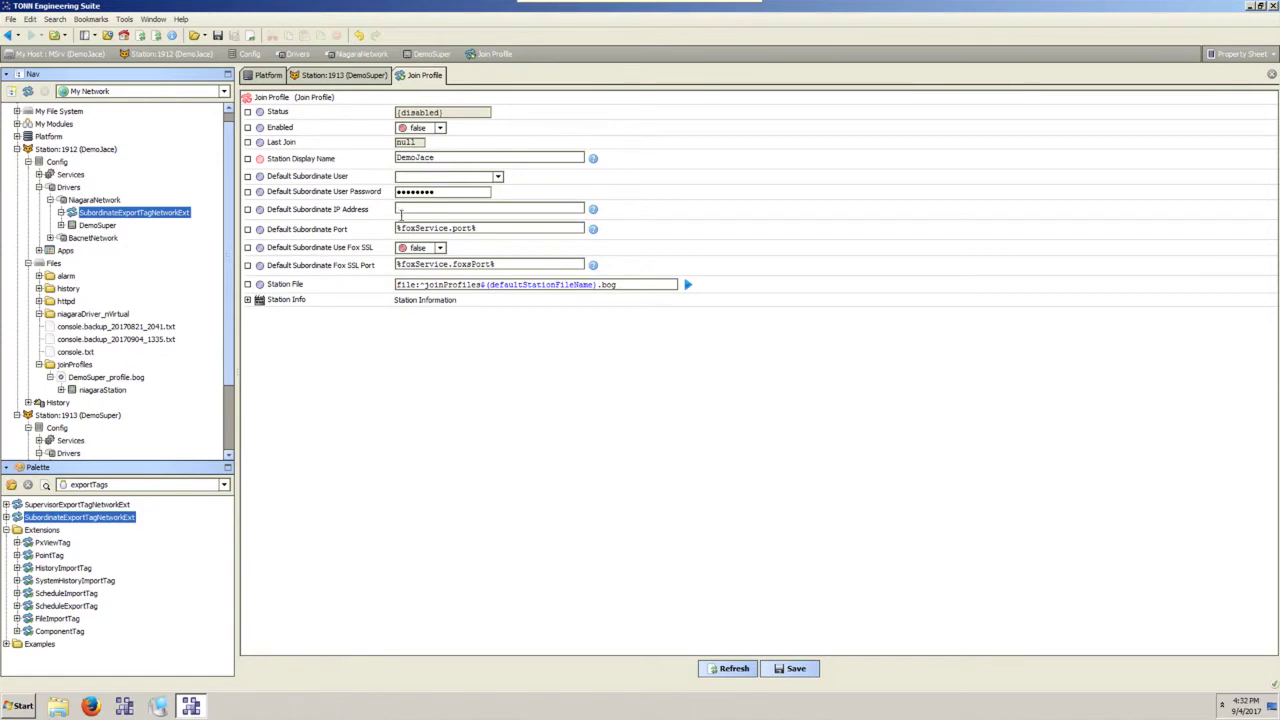
click(459, 213)
click(796, 668)
Set the join profile Enabled to true and save it.
click(437, 129)
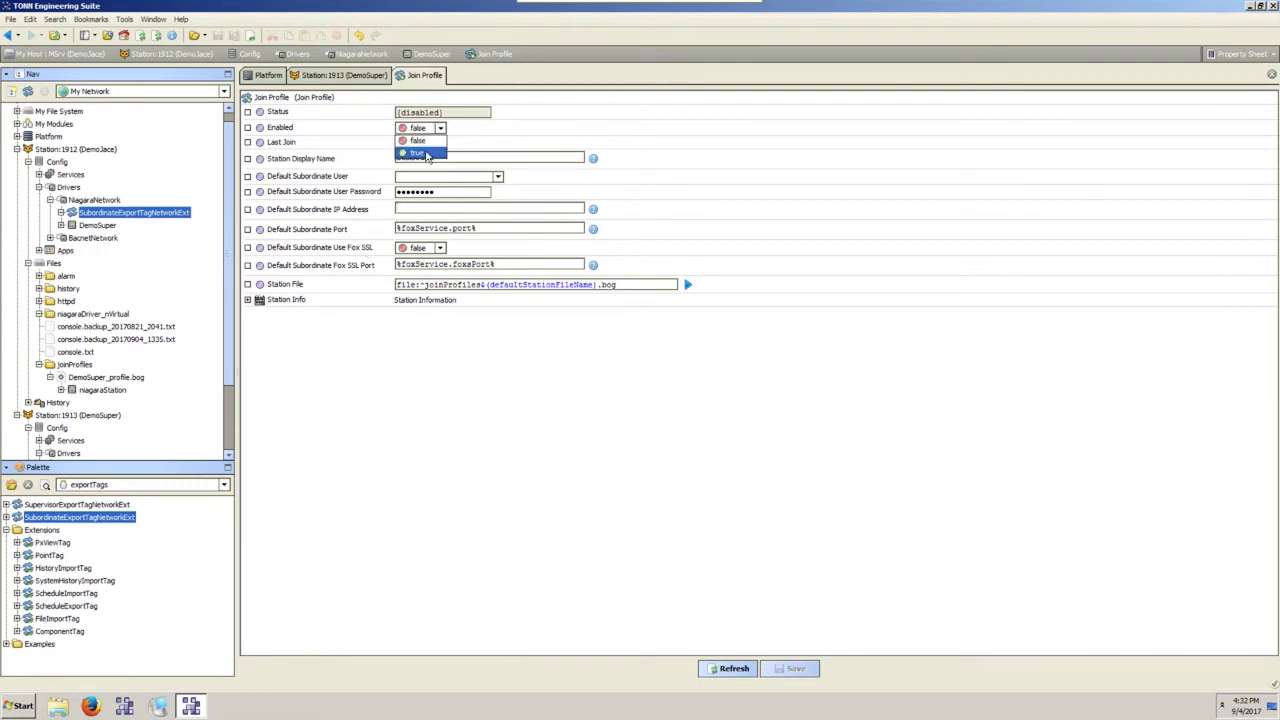
click(417, 152)
click(796, 672)
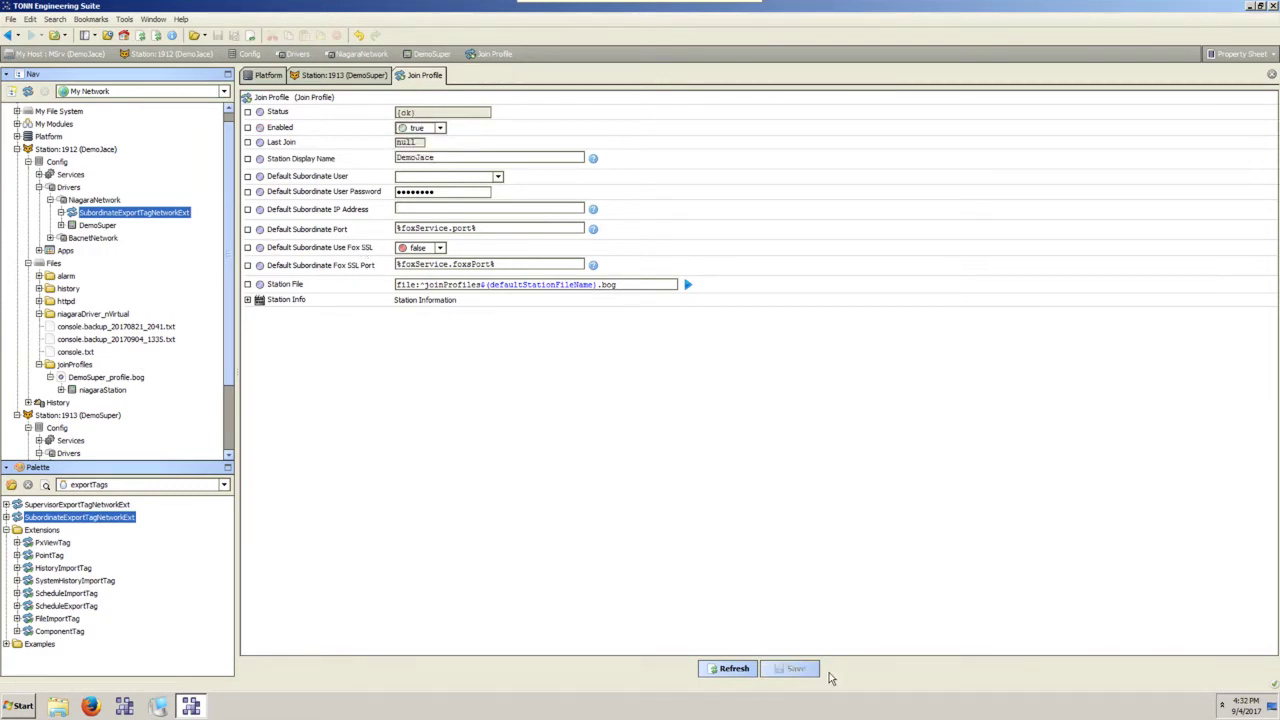
scroll(145, 254, down, 2)
scroll(143, 254, up, 3)
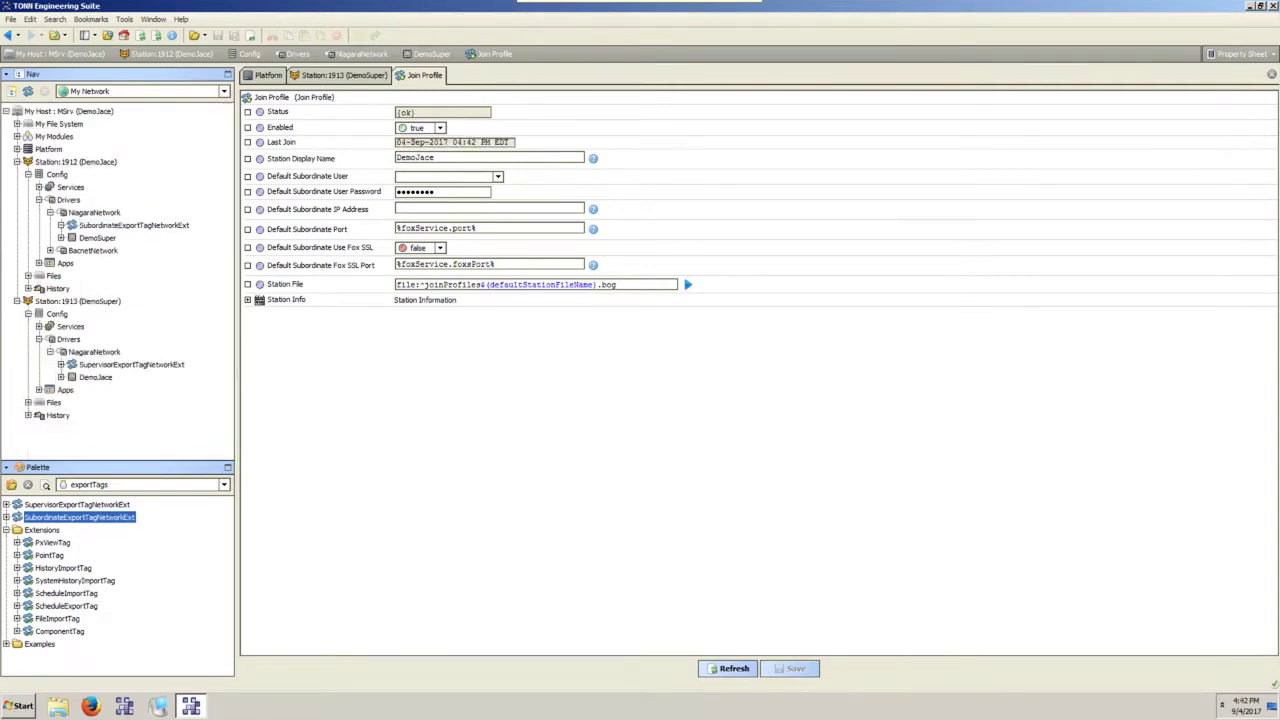
Run Join on SubordinateExportTagNetworkExt so Last Join reads 04-Sep-2017 04:43 PM EDT.
right_click(124, 227)
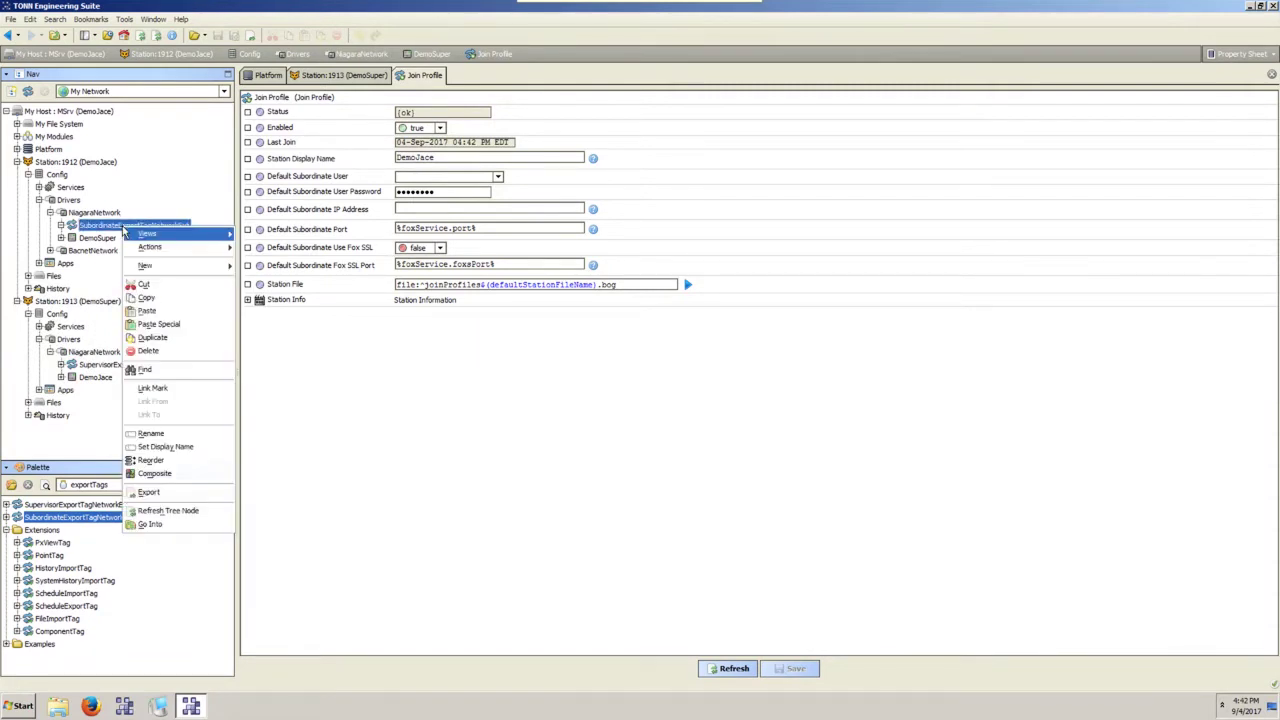
mouse_move(176, 252)
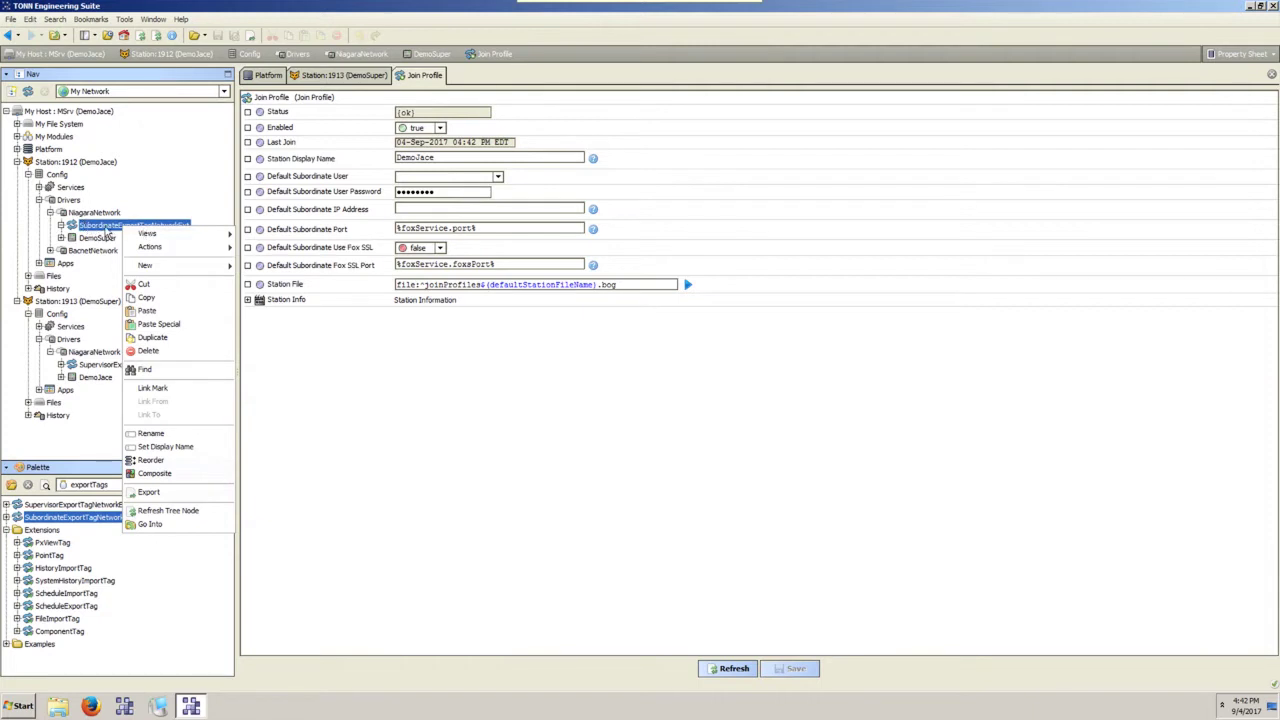
mouse_move(222, 254)
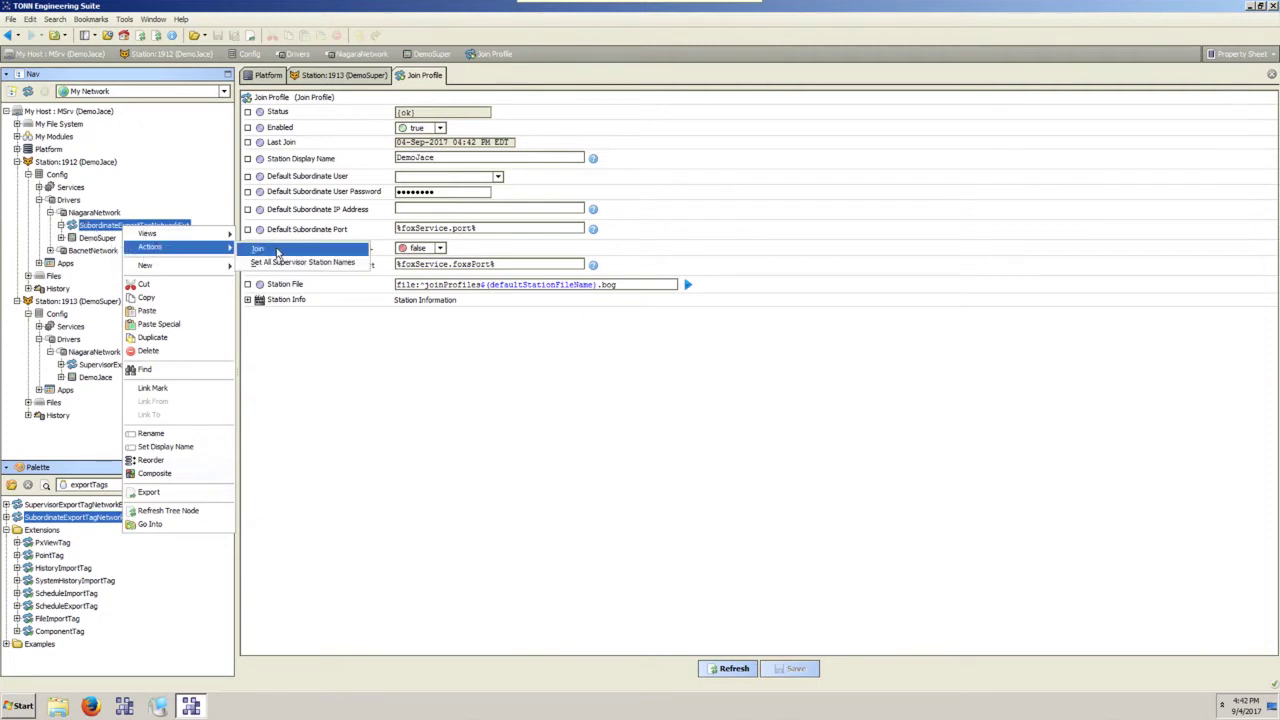
click(278, 252)
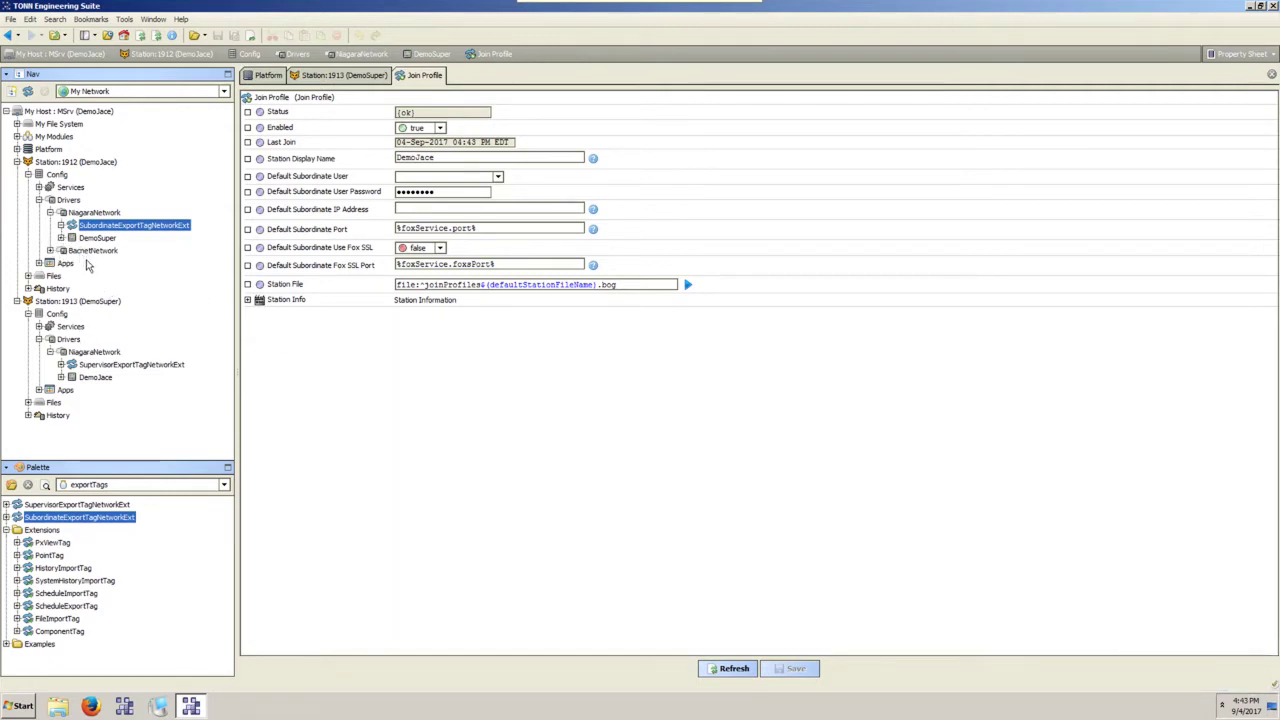
click(96, 353)
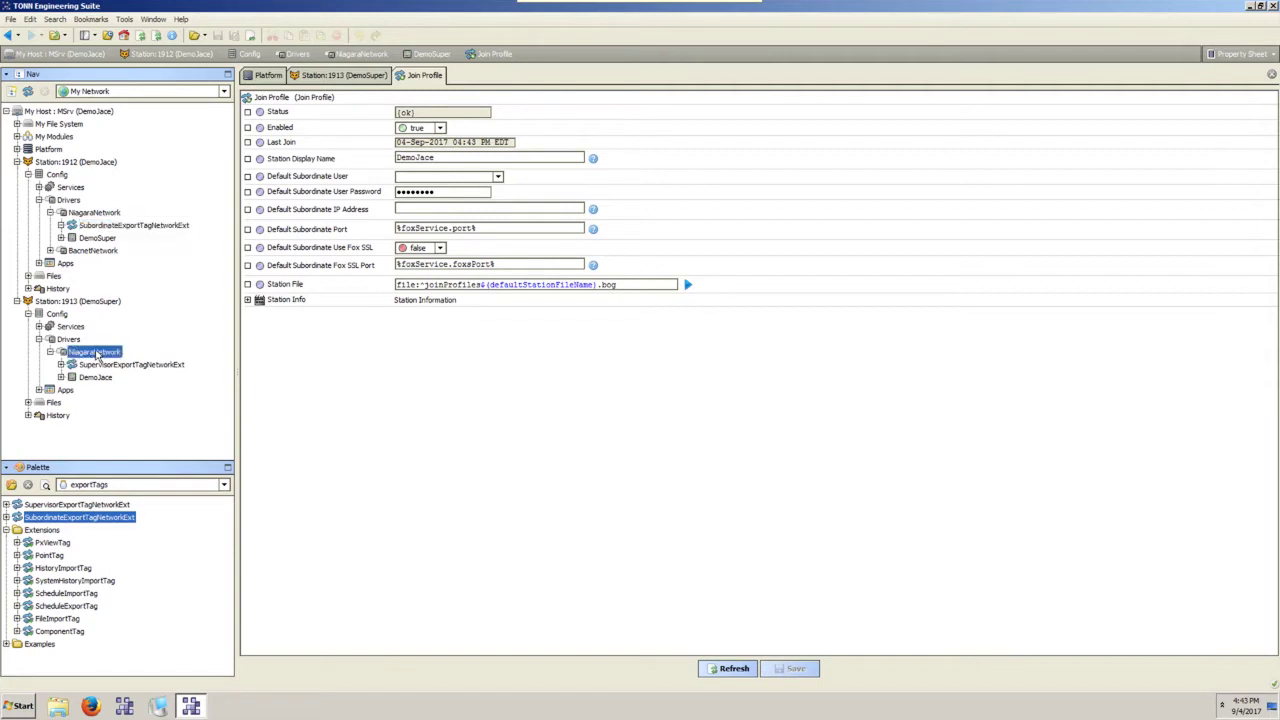
Open Station 1912's User Sync Manager and review the DemoSuper entry without changing it.
click(97, 212)
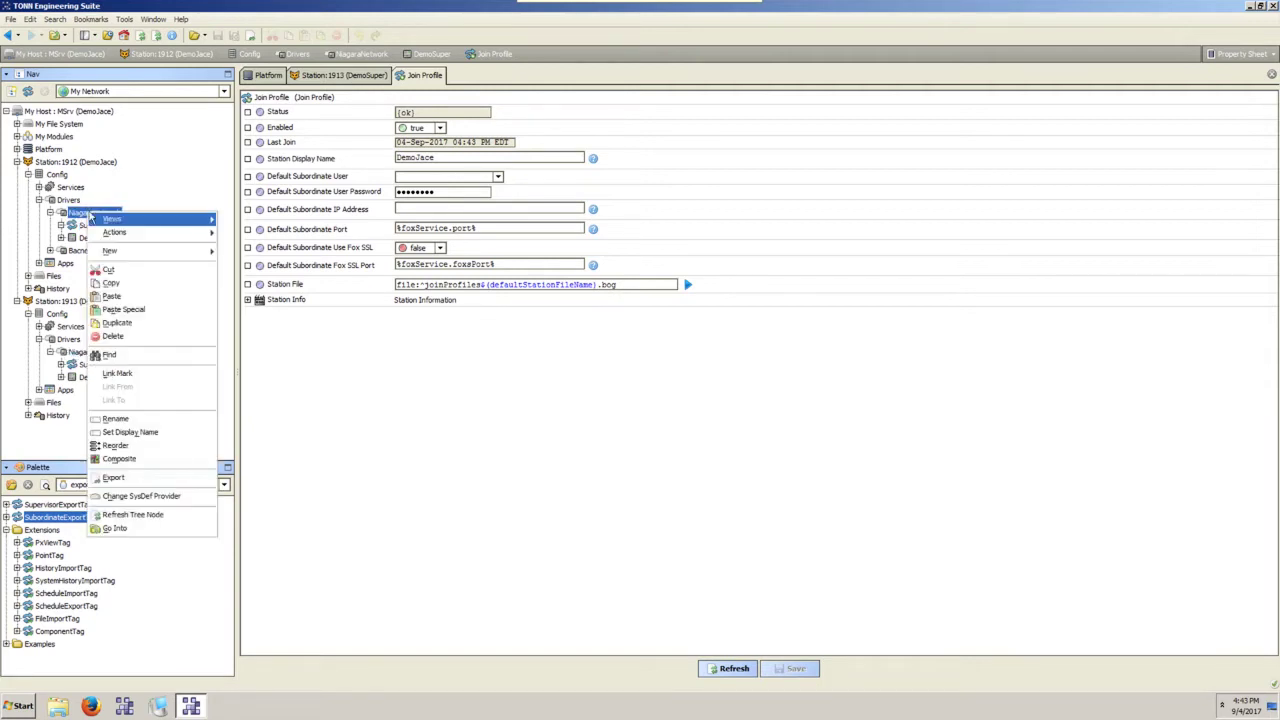
right_click(90, 213)
mouse_move(119, 224)
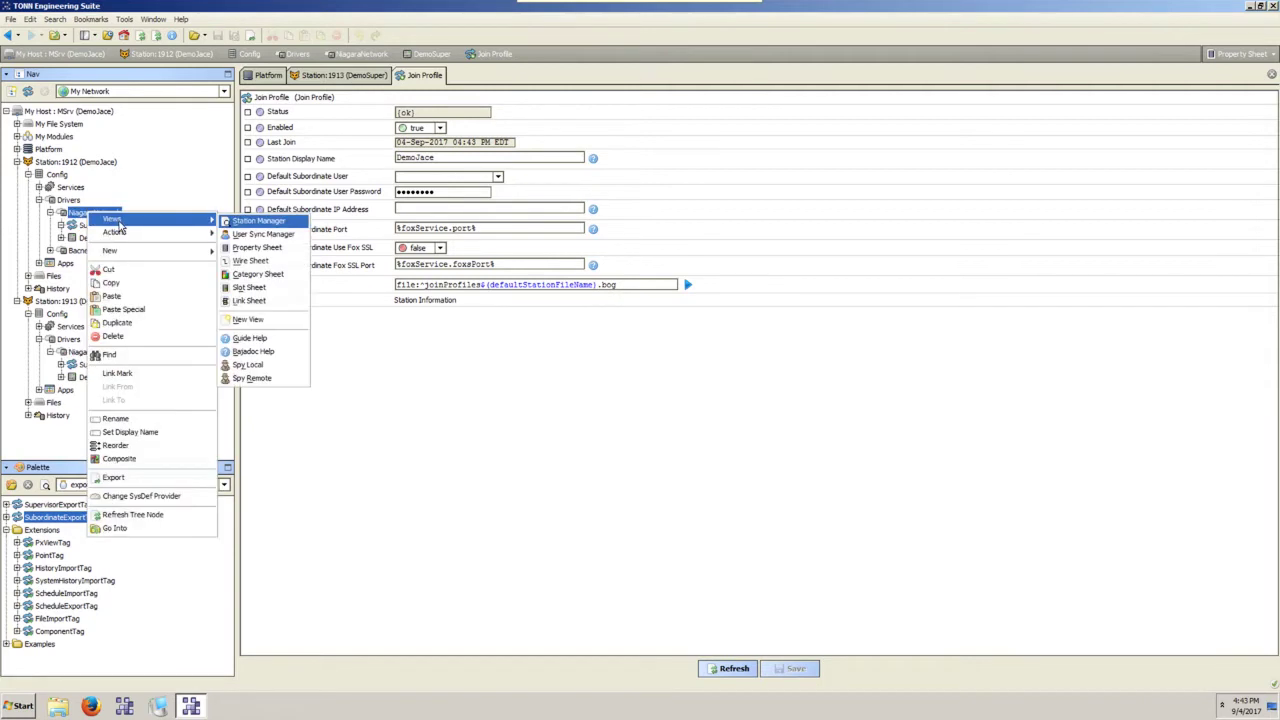
click(264, 234)
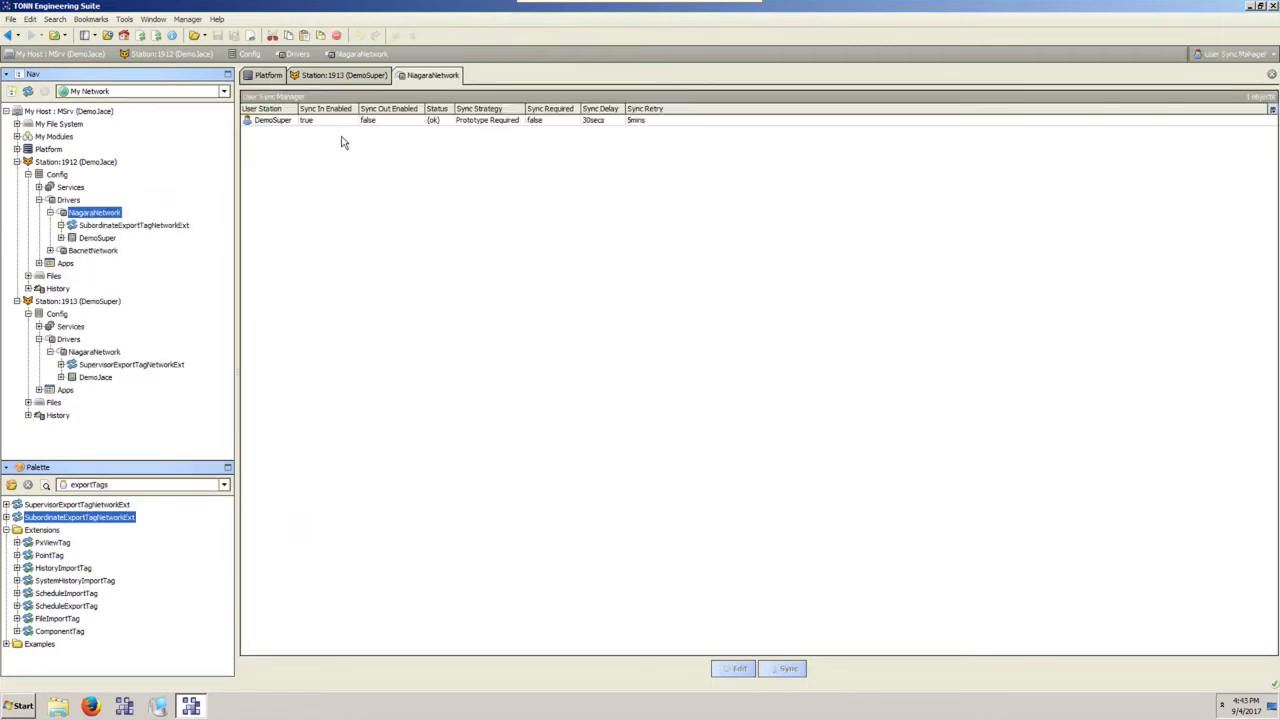
double_click(272, 122)
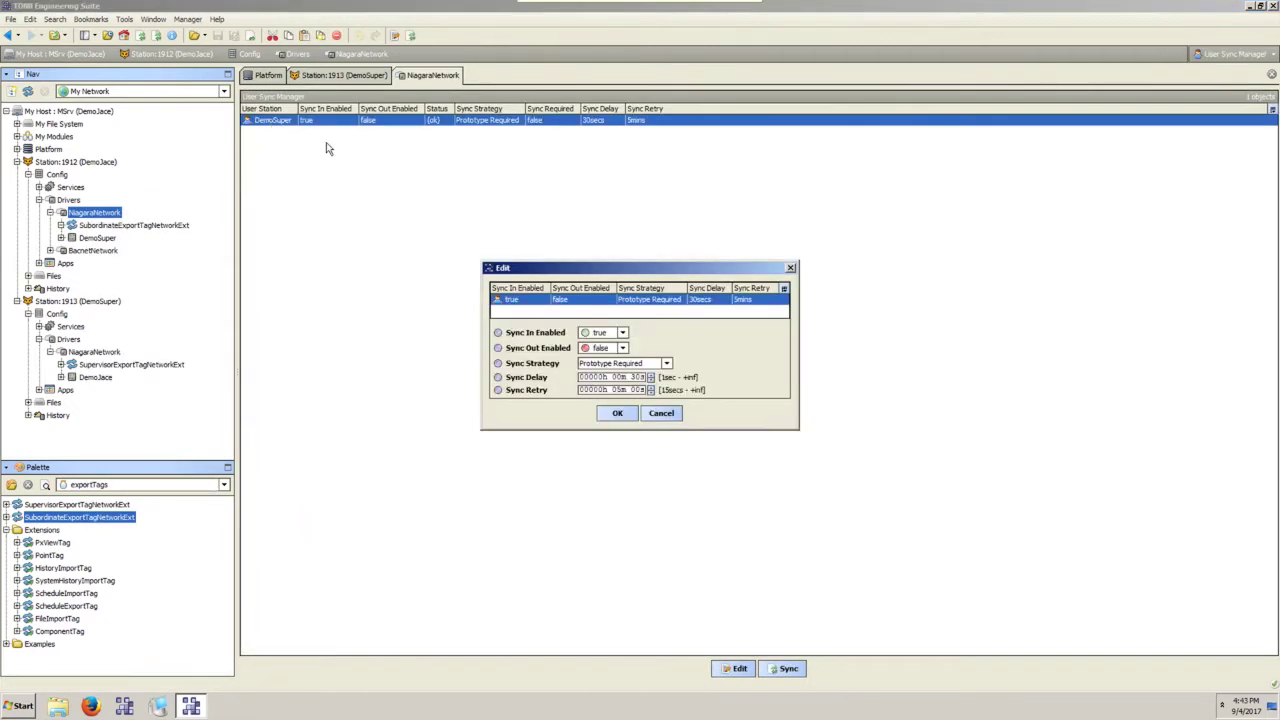
click(661, 413)
click(95, 350)
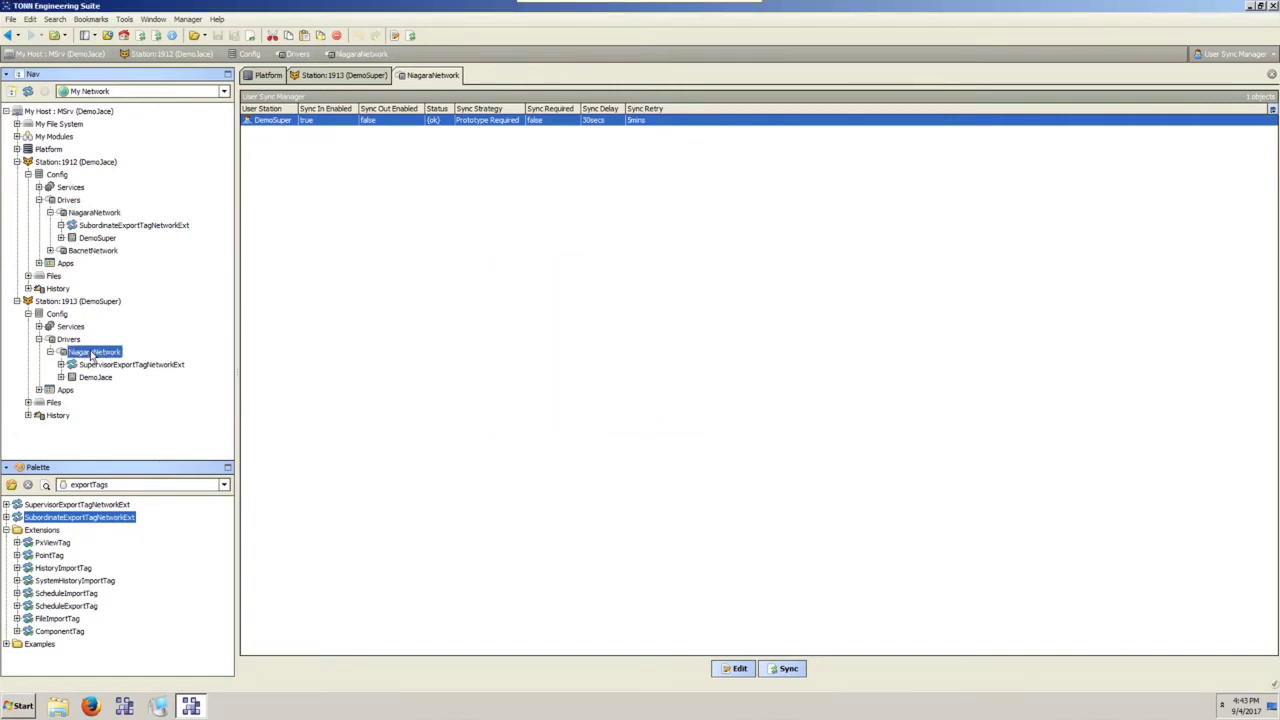
right_click(95, 352)
Show Station 1913's User Sync Manager, select DemoJace, and collapse Station 1912's NiagaraNetwork.
mouse_move(124, 359)
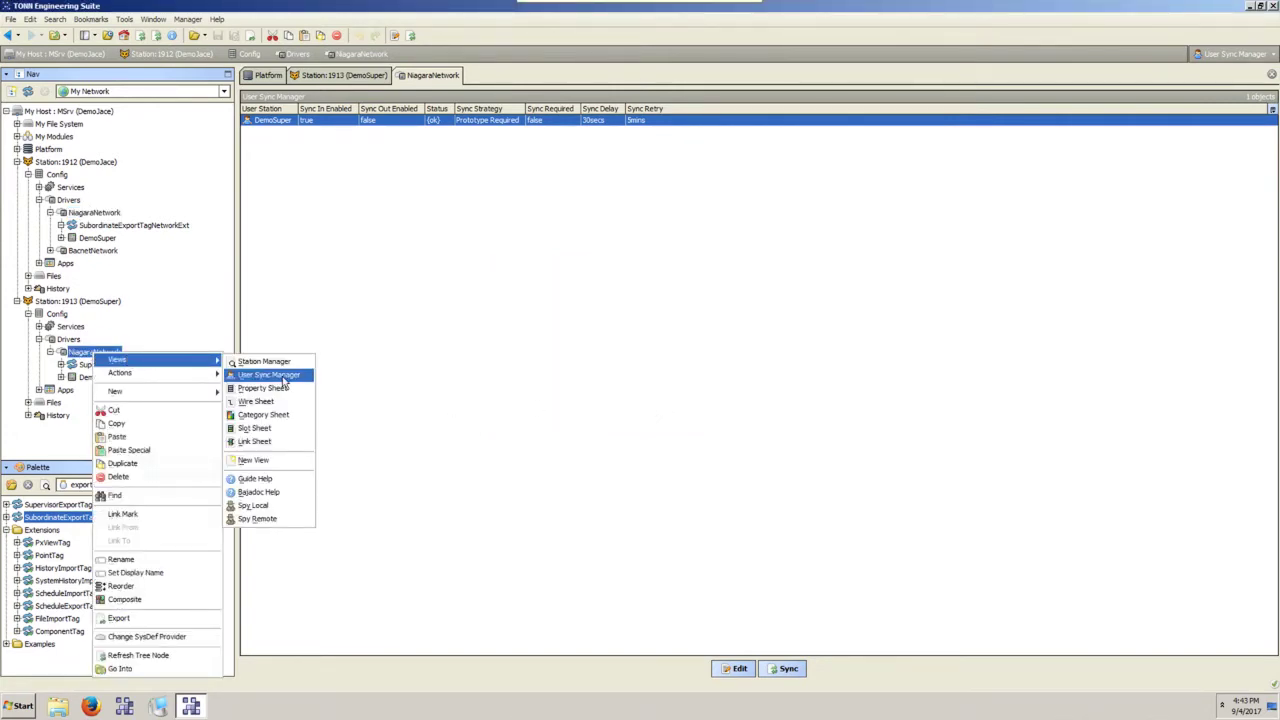
click(282, 376)
click(401, 124)
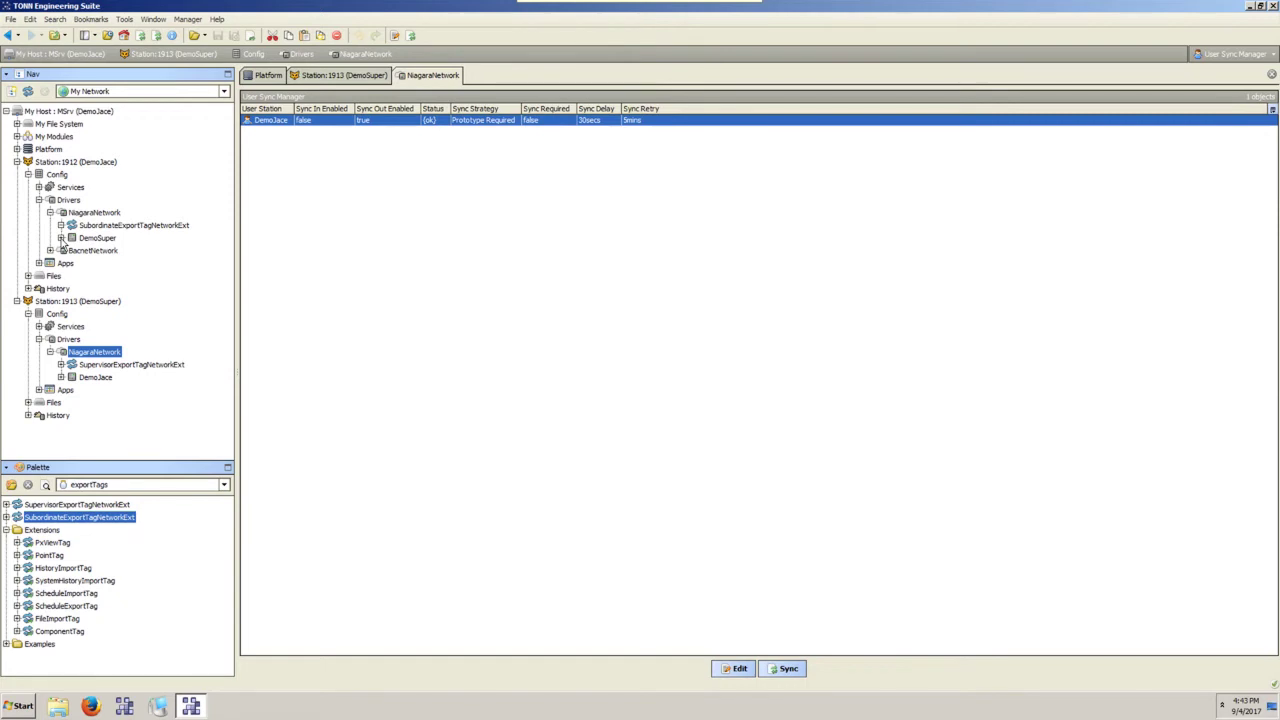
click(50, 212)
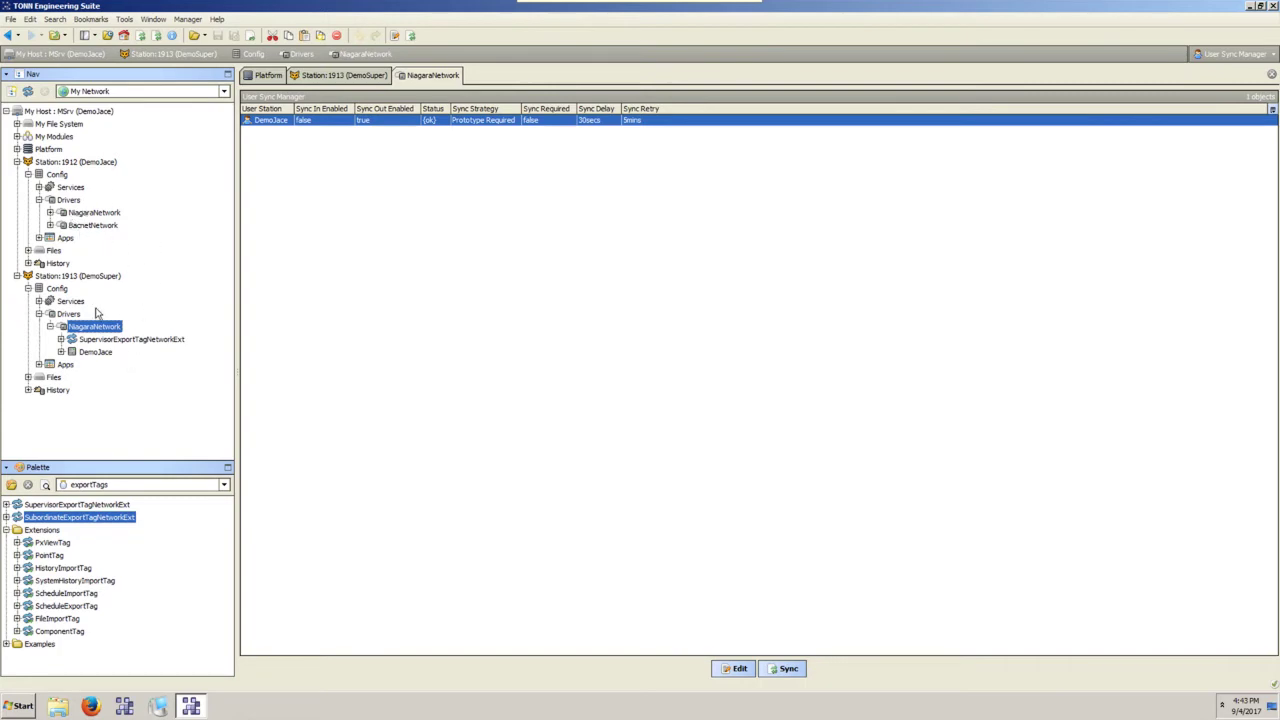
Expand Station 1912's BacnetNetwork down through Building_XYZ and AHUs to AHU_1's Points folder.
click(50, 225)
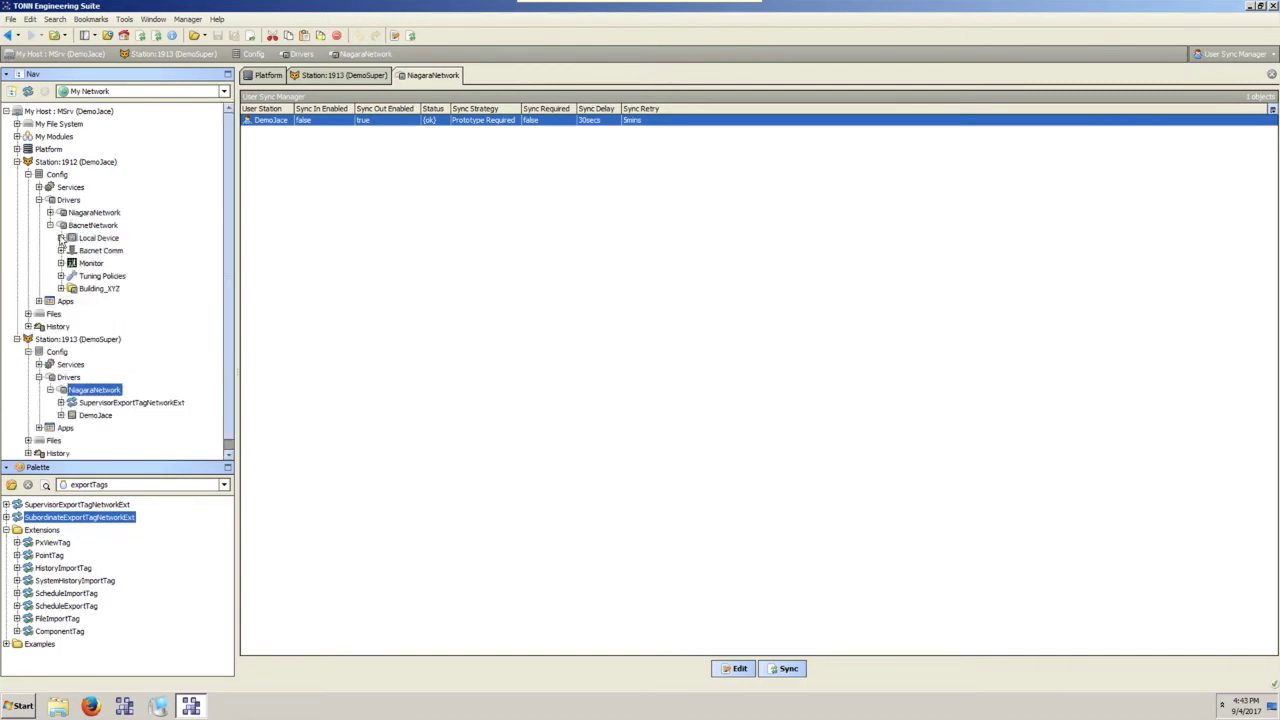
click(60, 288)
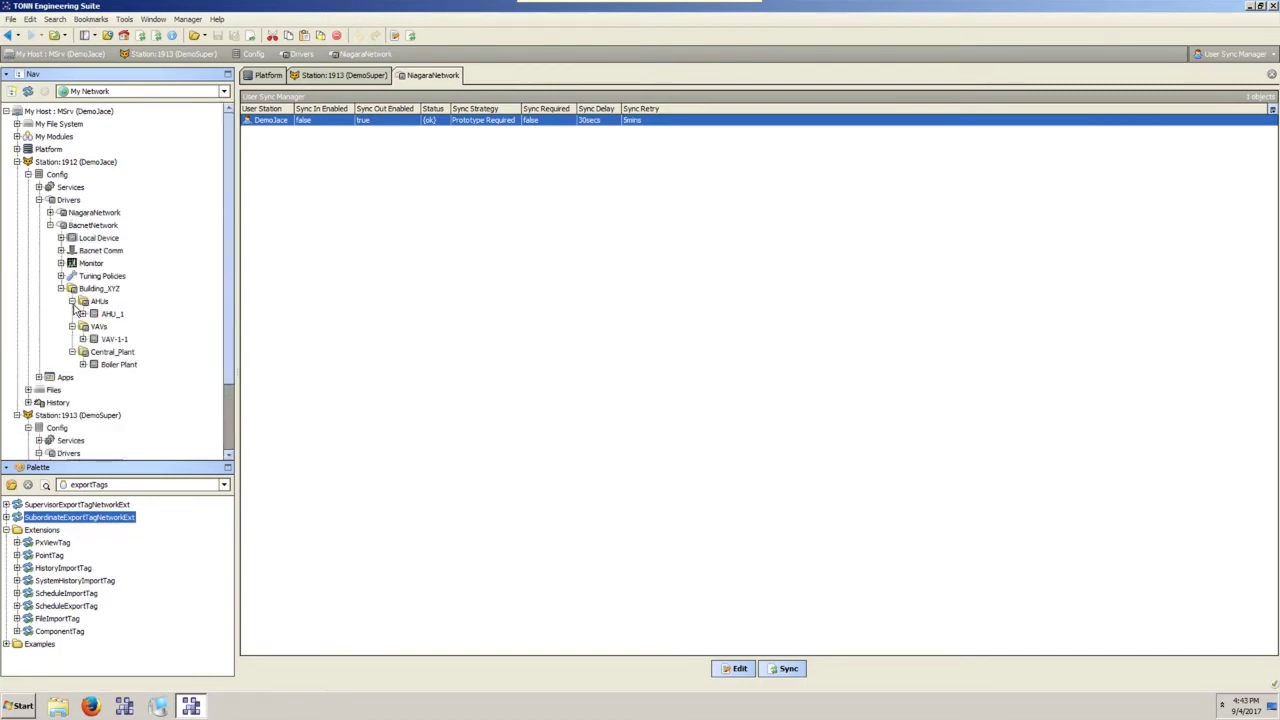
click(83, 314)
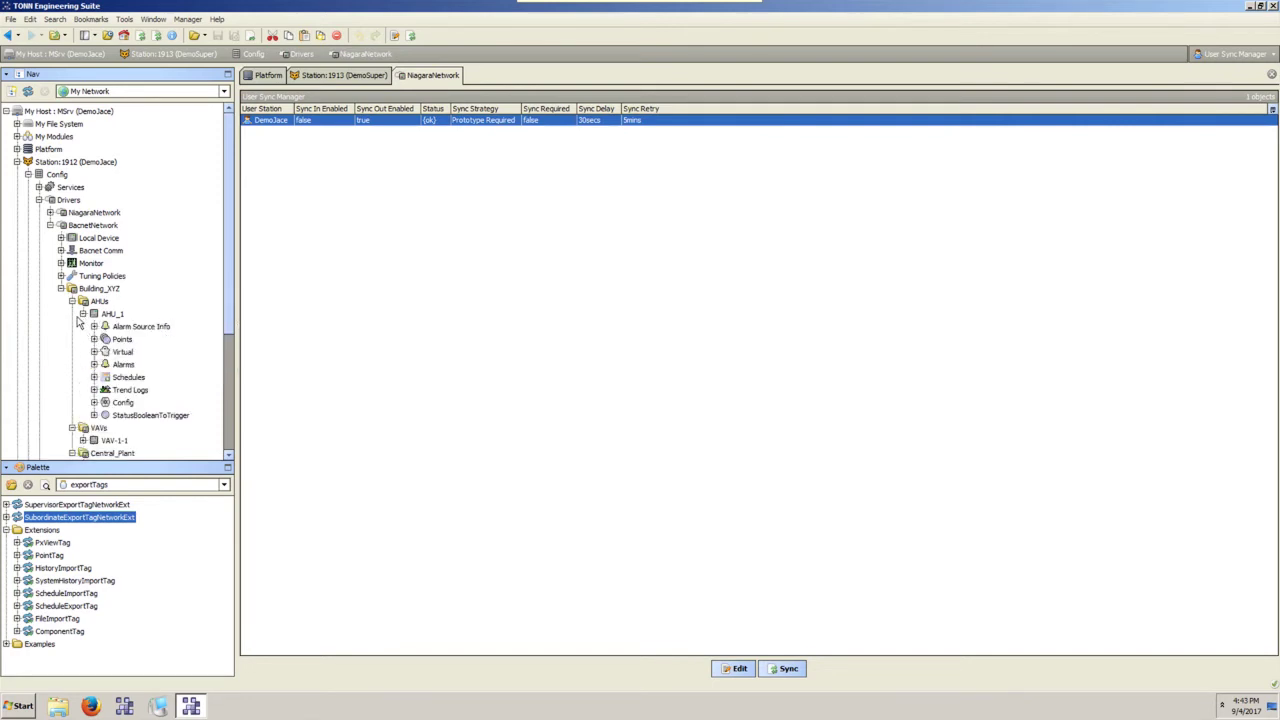
scroll(78, 313, down, 3)
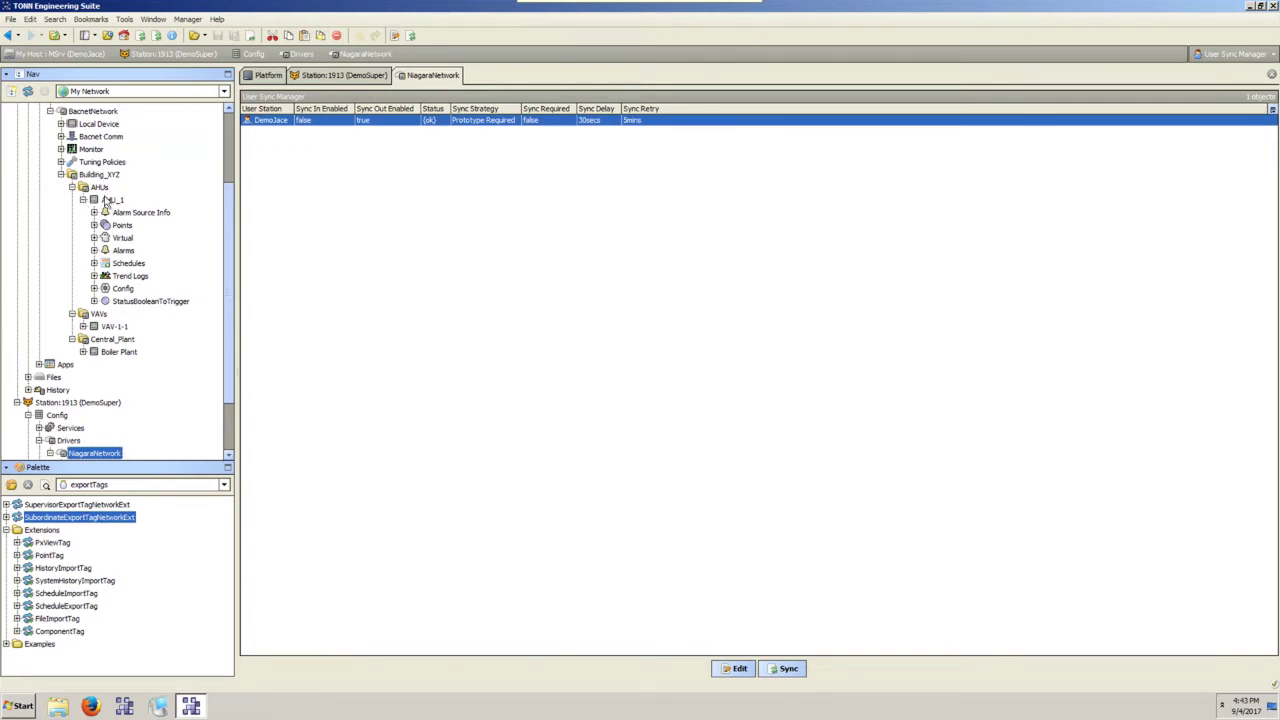
click(100, 176)
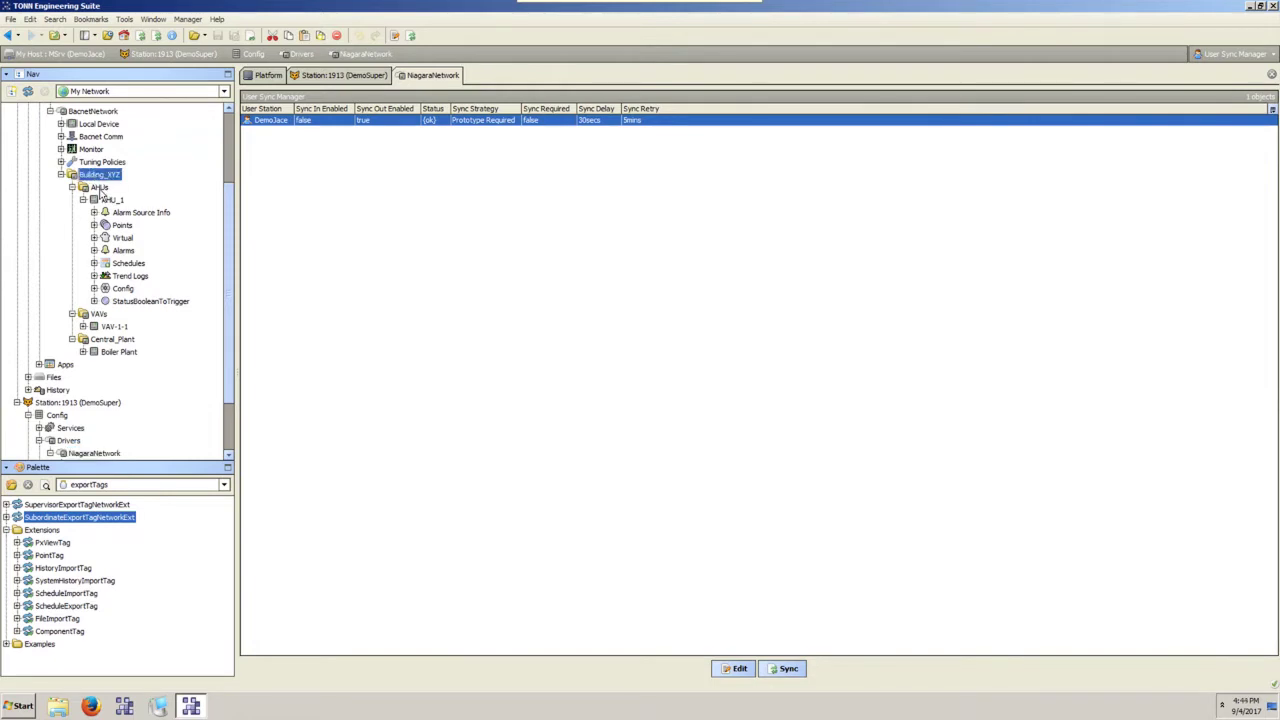
click(72, 187)
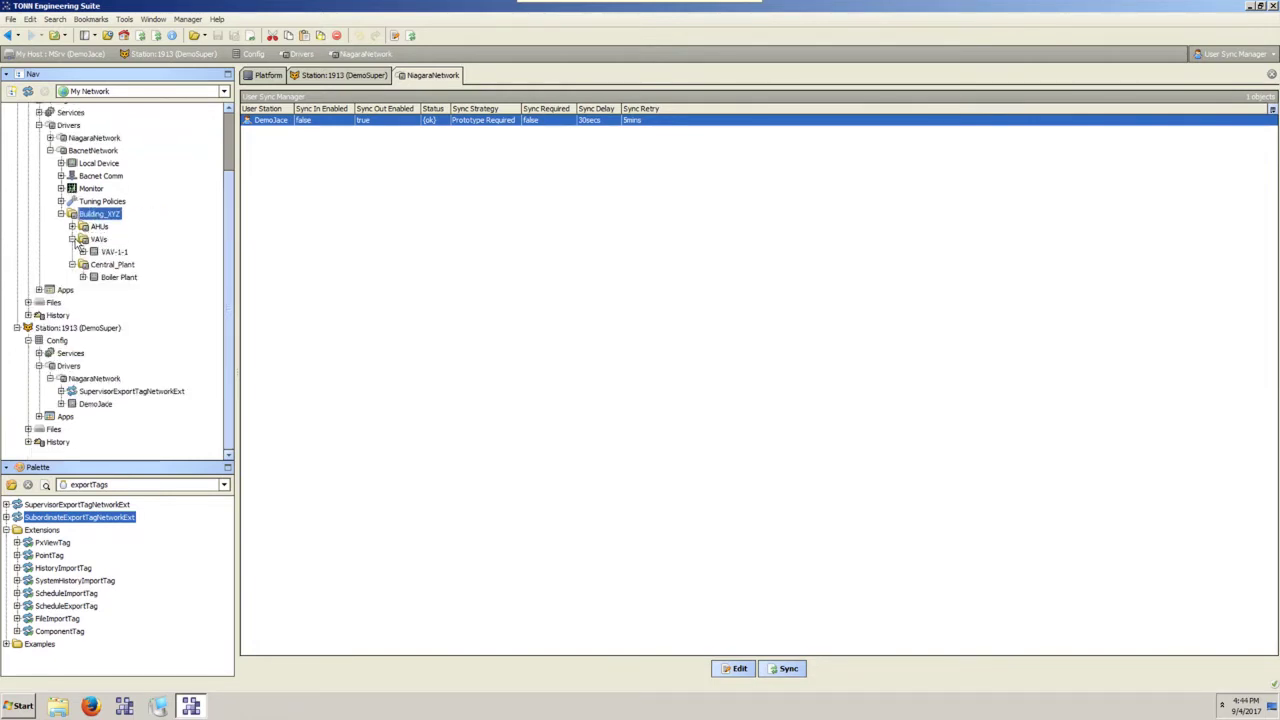
click(72, 239)
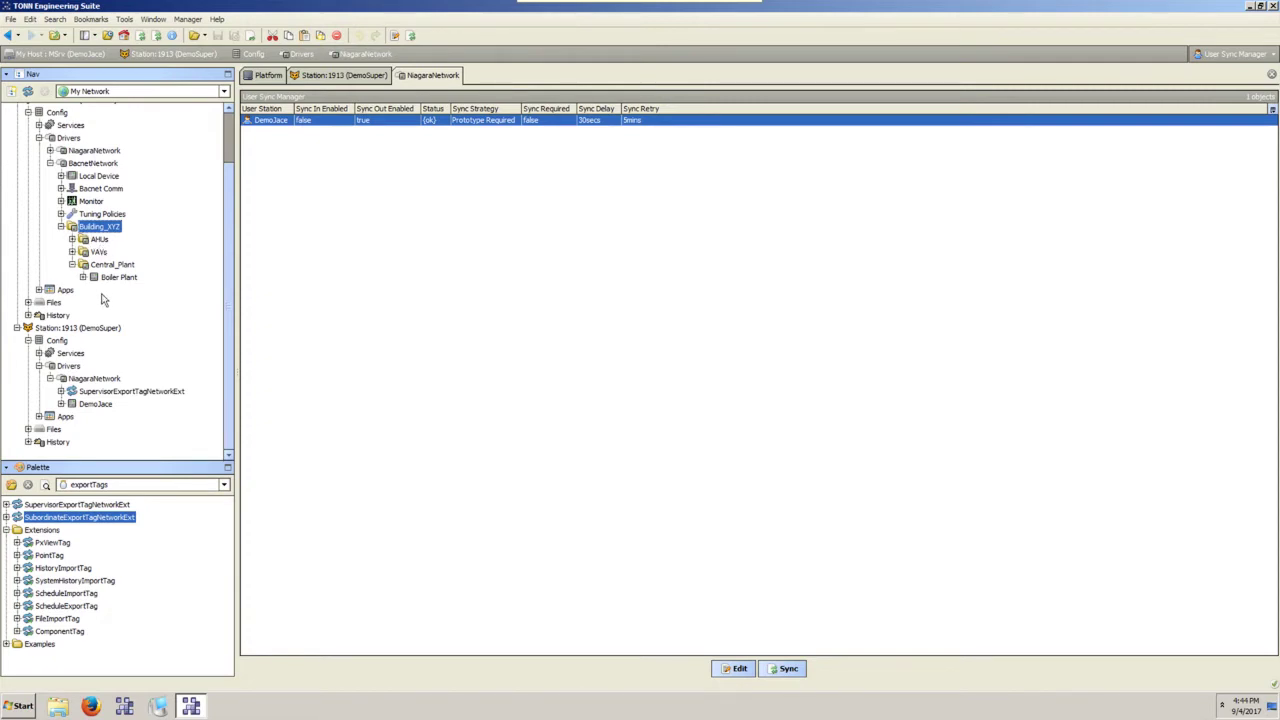
click(72, 239)
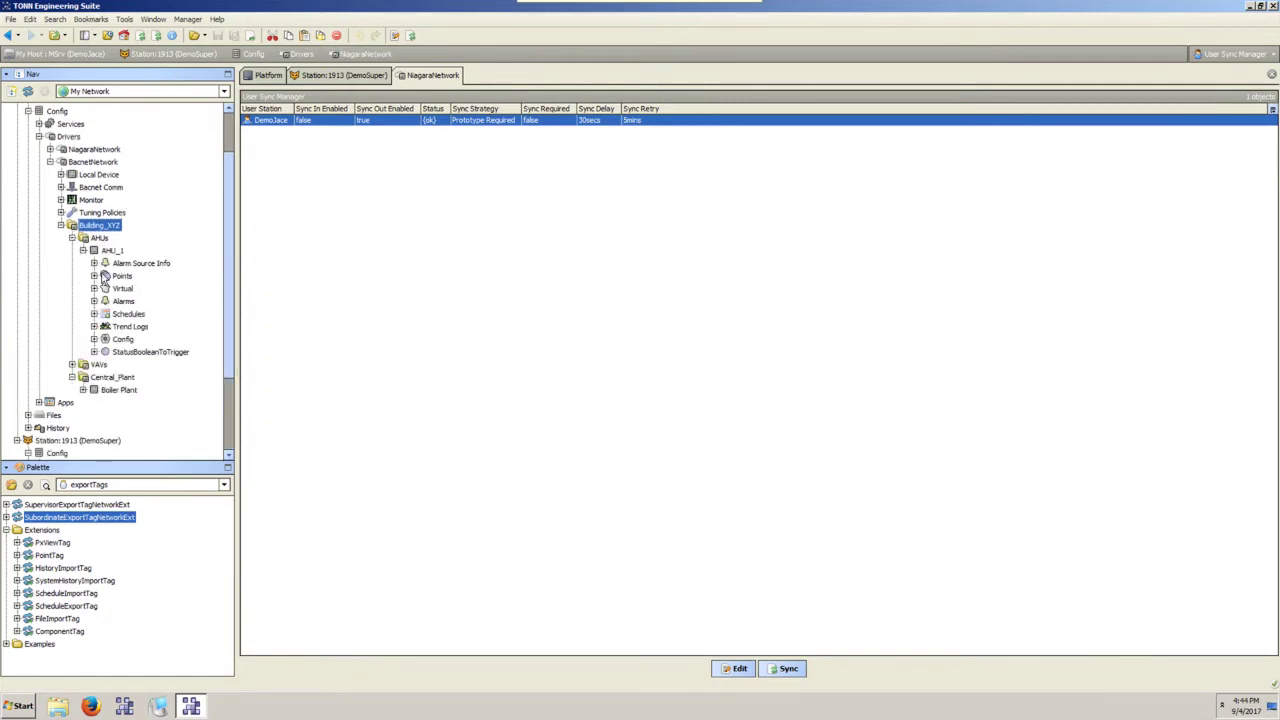
click(94, 275)
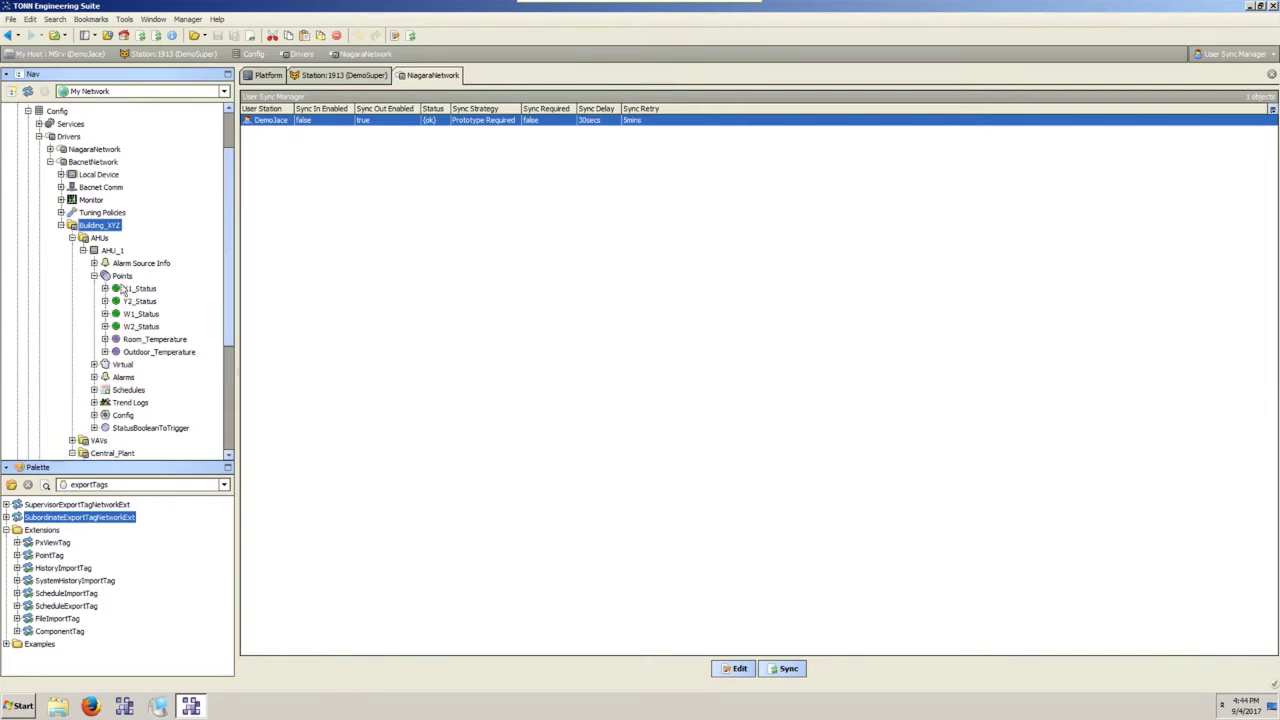
scroll(122, 290, down, 3)
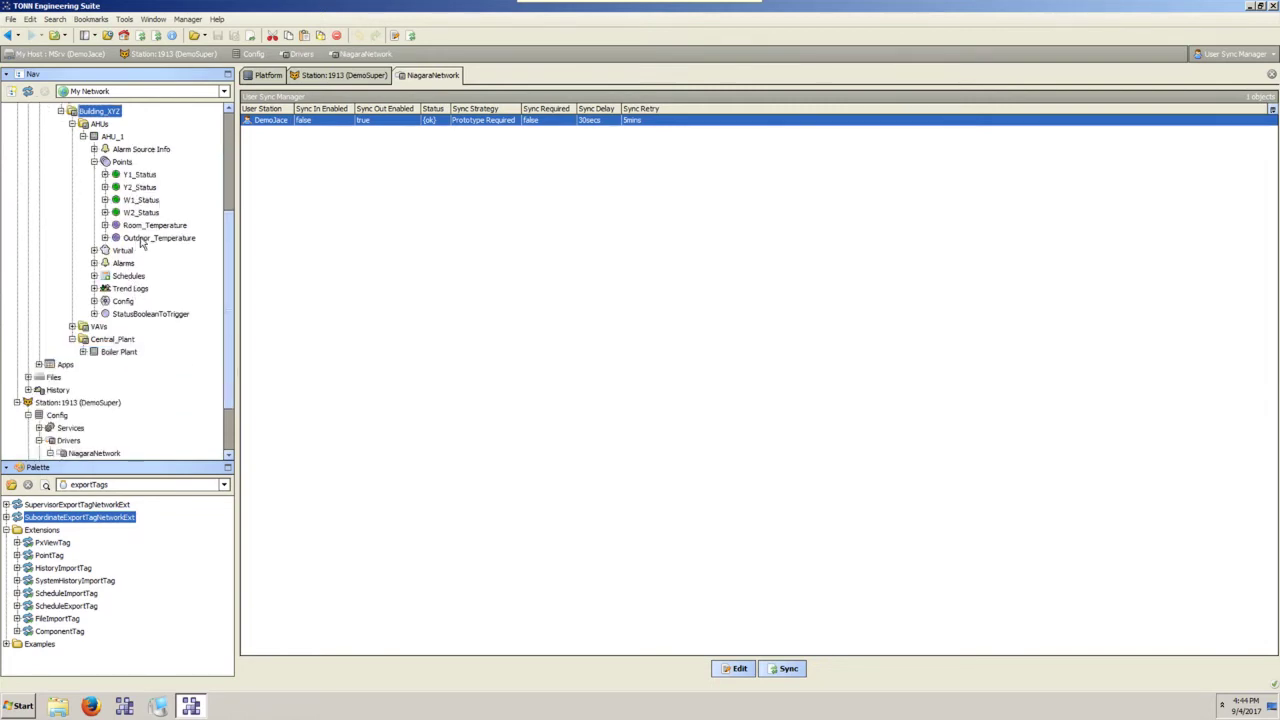
Expand Y1_Status through Outdoor_Temperature to reveal their extensions, then pick PointTag in the Palette.
click(104, 174)
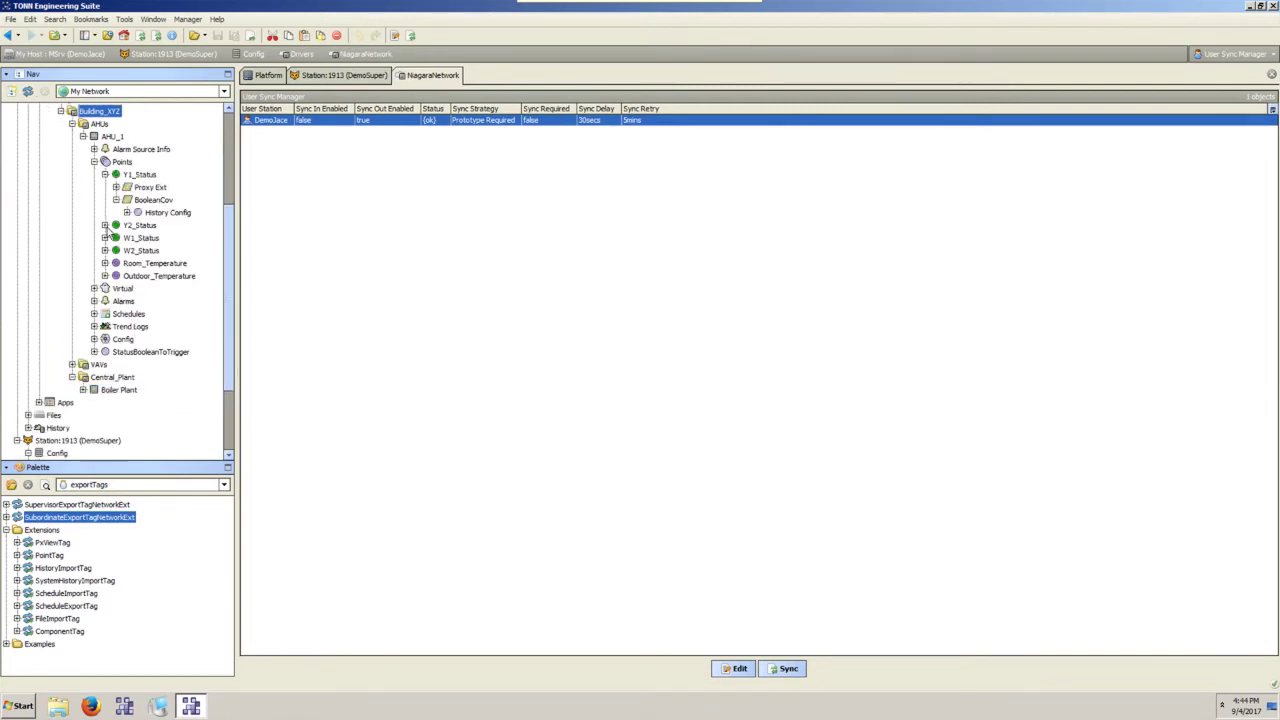
click(104, 225)
click(104, 263)
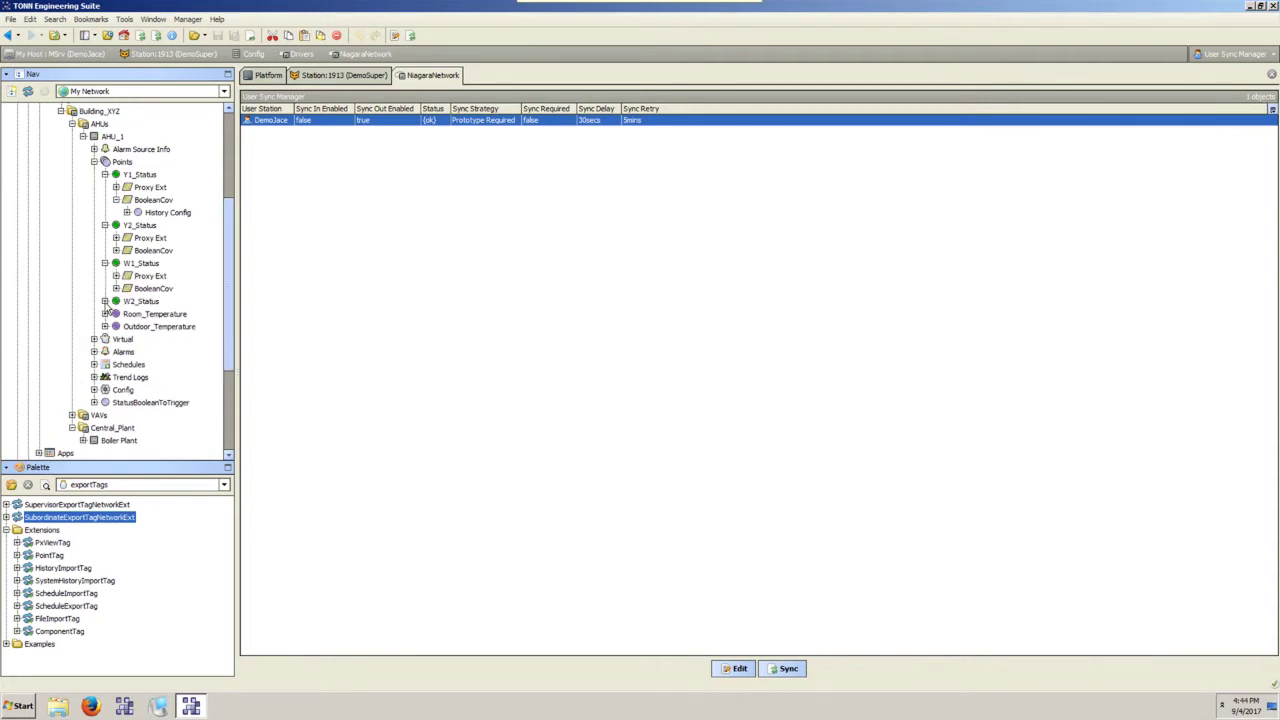
click(104, 301)
click(104, 339)
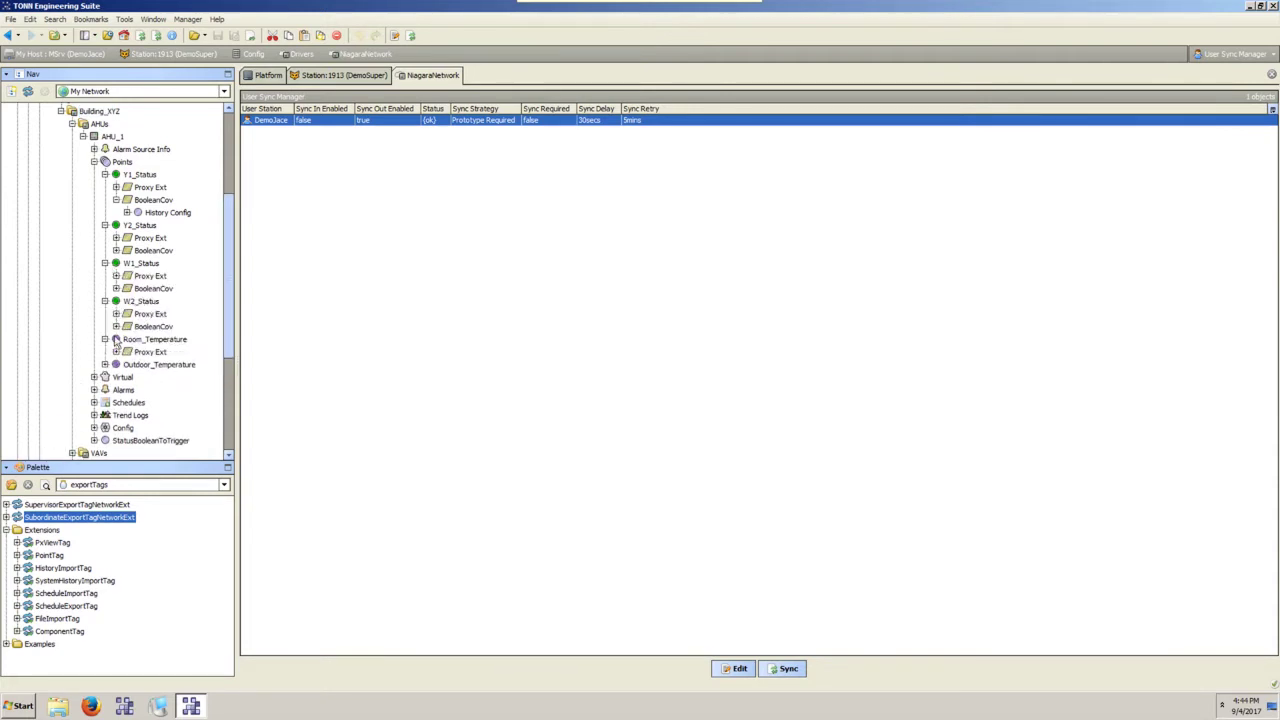
click(104, 364)
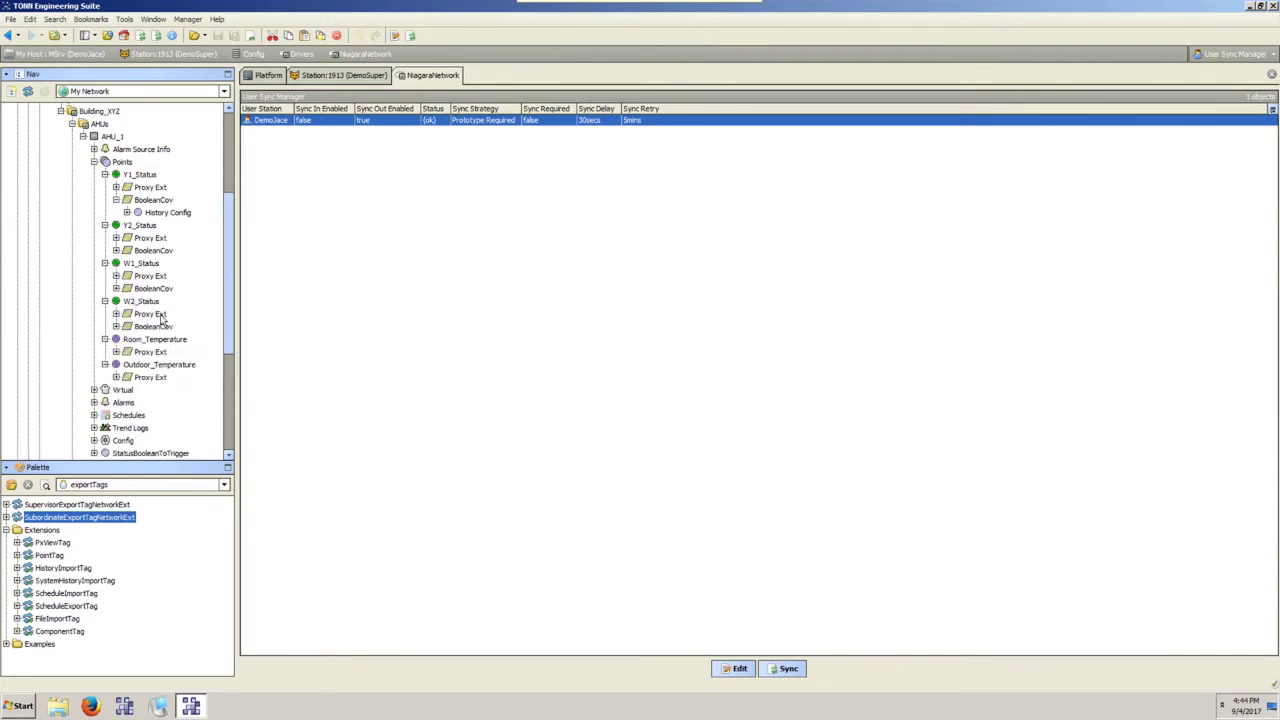
scroll(160, 318, up, 3)
scroll(163, 320, down, 5)
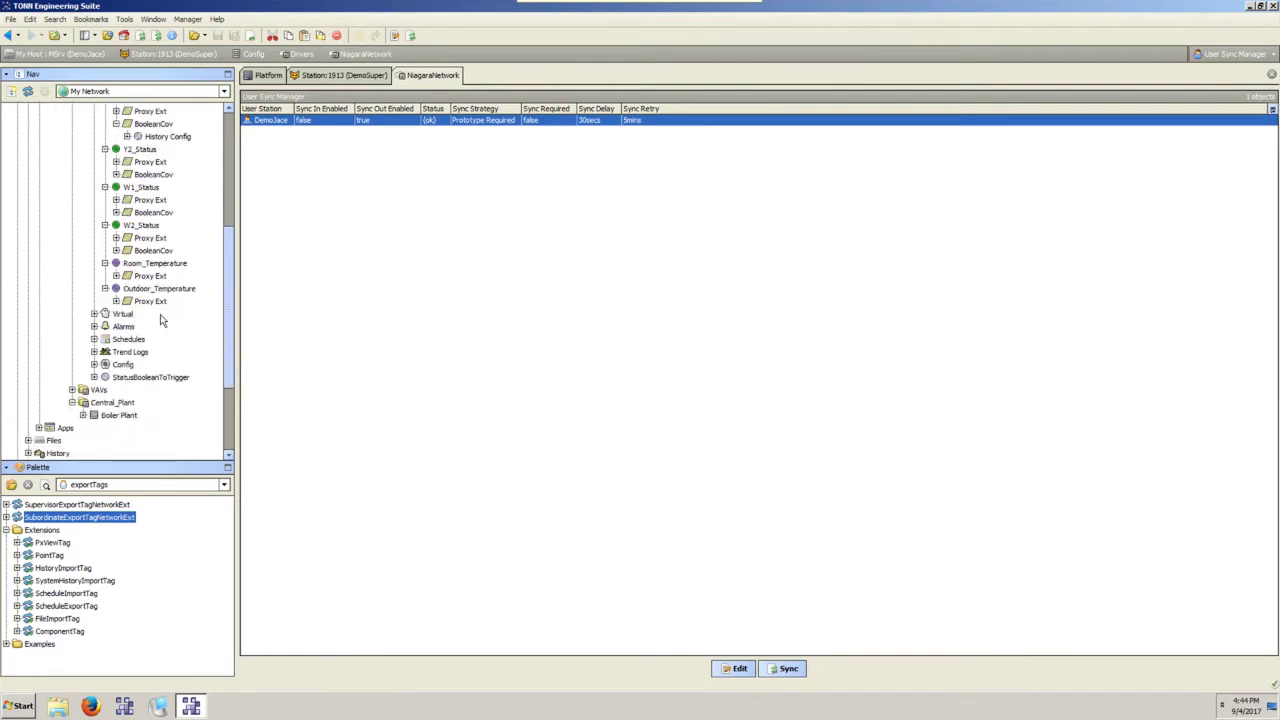
scroll(160, 318, up, 2)
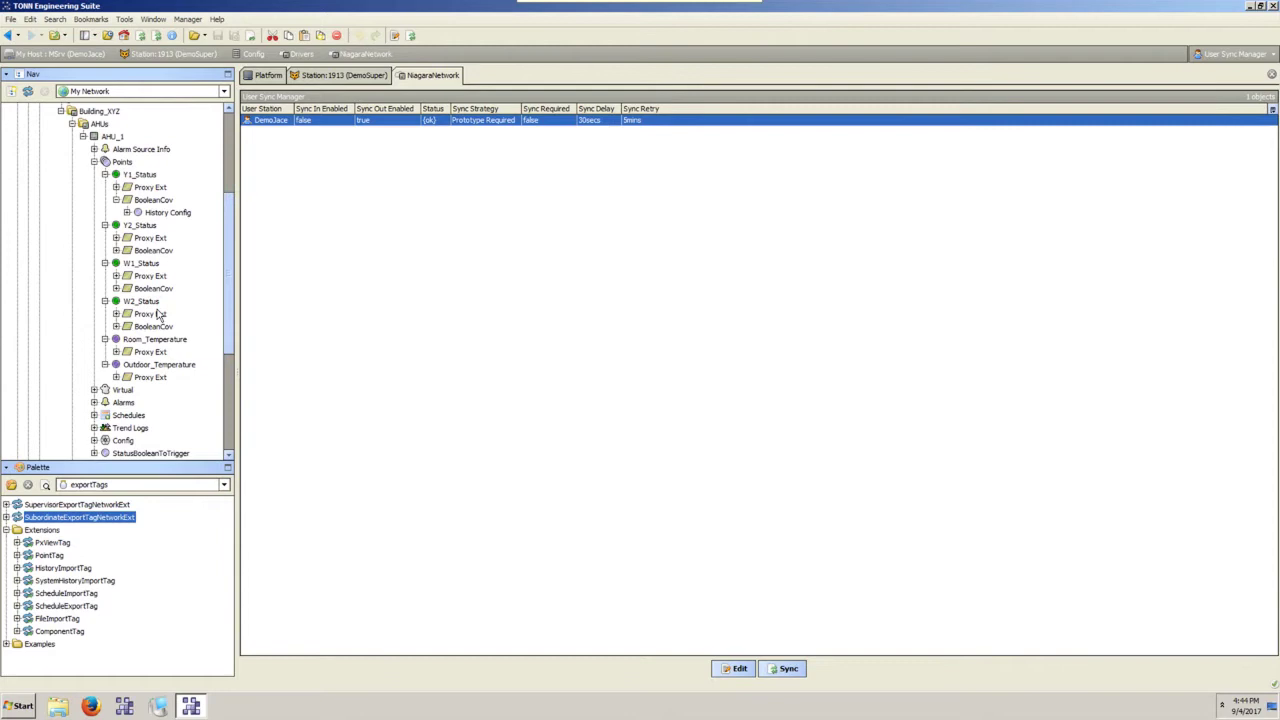
click(149, 200)
click(105, 175)
click(105, 175)
click(46, 555)
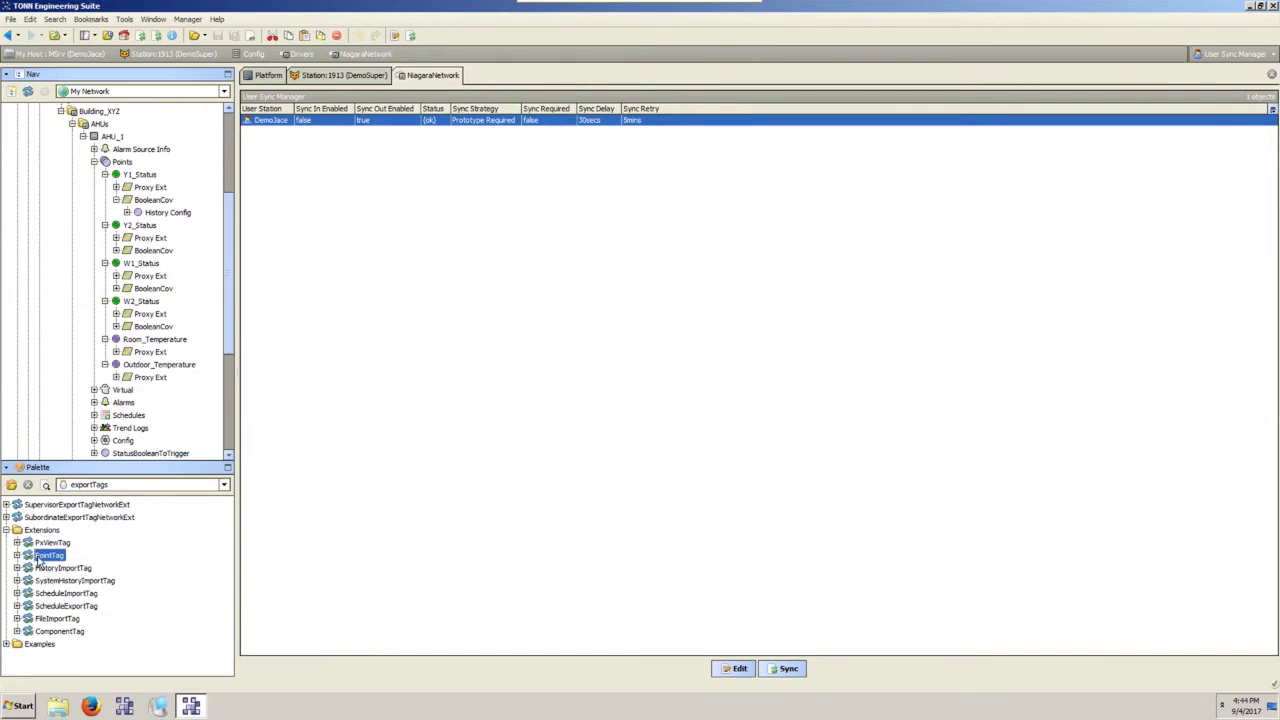
Add a PointTag extension to Y1_Status with its default name and open its properties.
drag(38, 562, 150, 177)
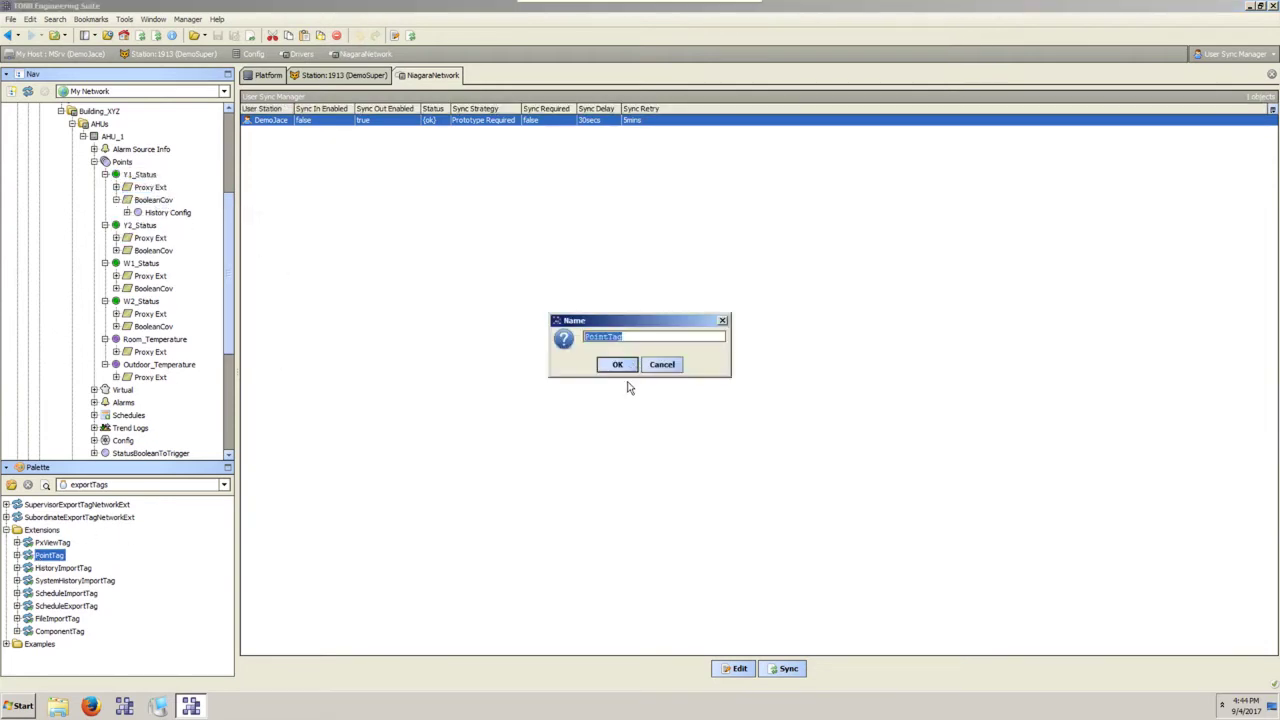
click(614, 364)
click(158, 225)
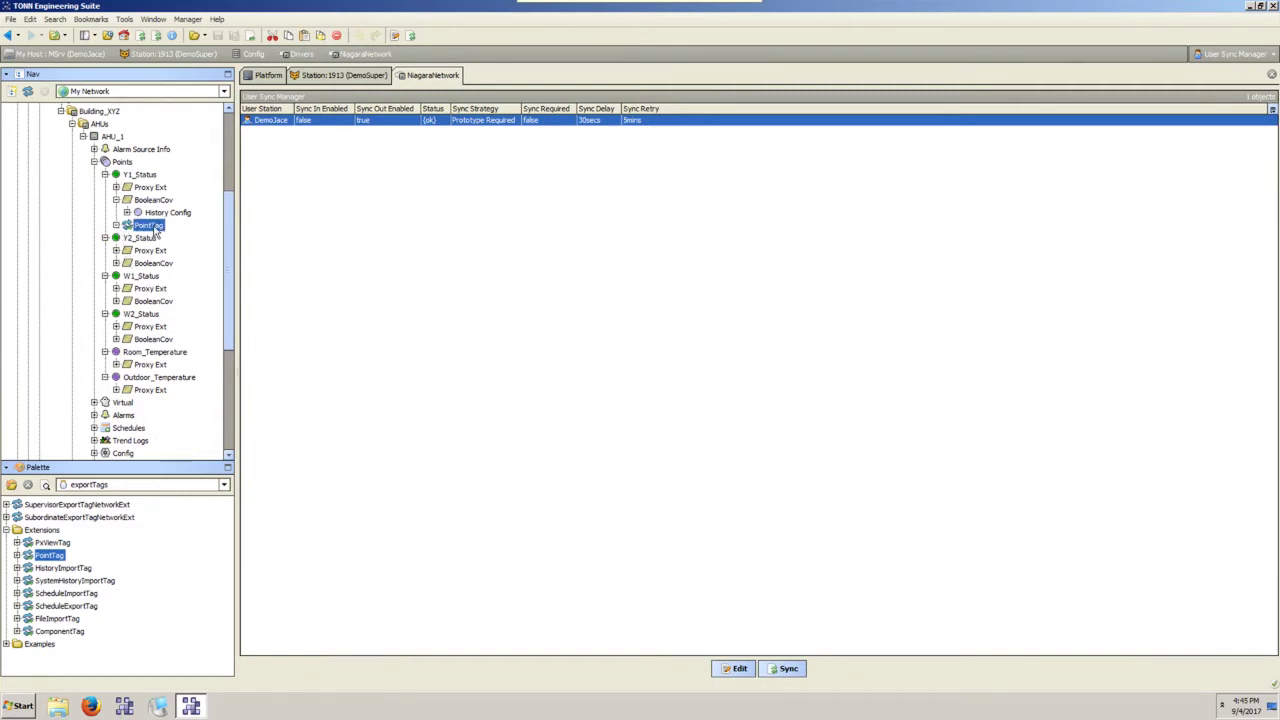
double_click(155, 228)
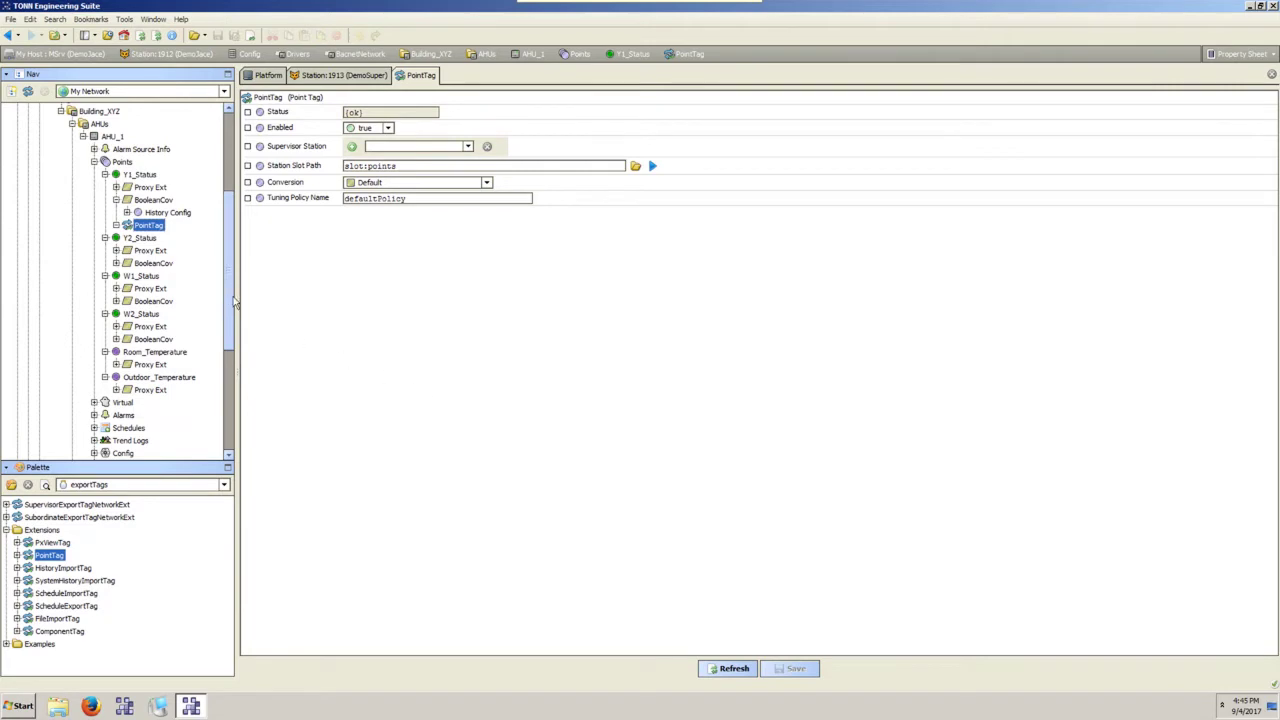
Set the PointTag's Station Slot Path to slot:points/%networkFolderPath%.
click(487, 146)
text(/%networkFolderPath%)
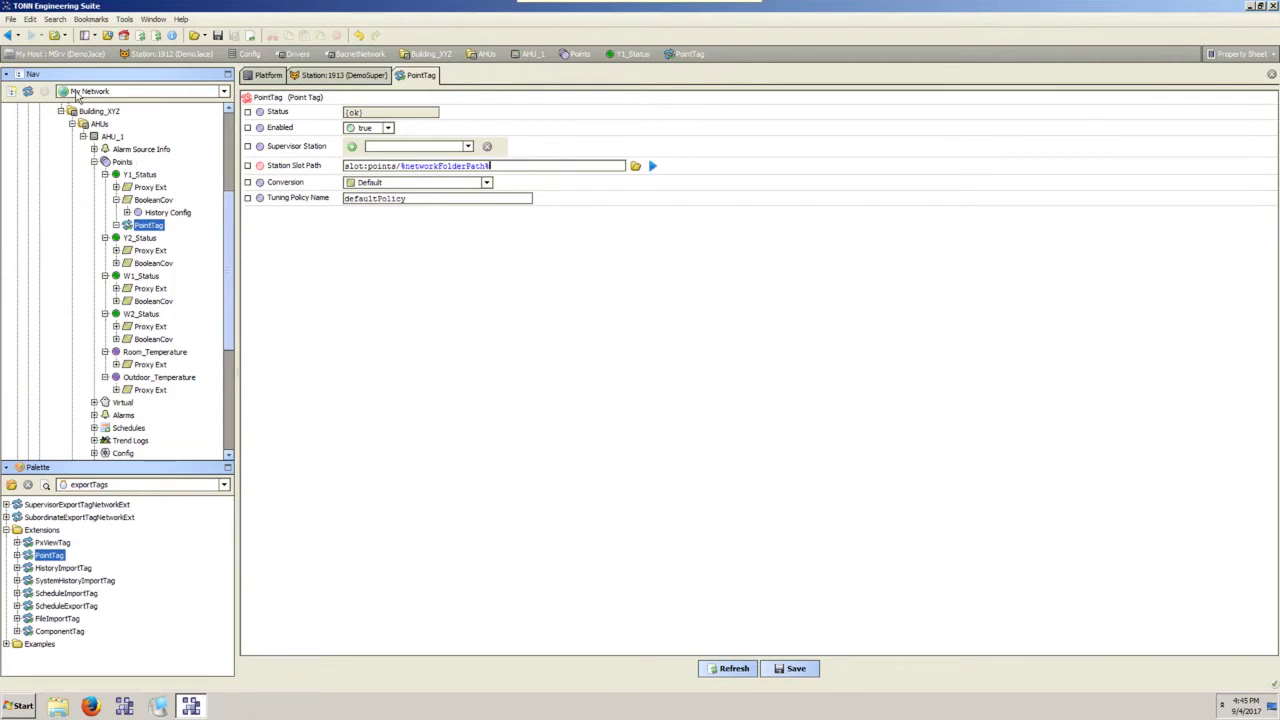
scroll(195, 225, up, 2)
scroll(95, 215, down, 8)
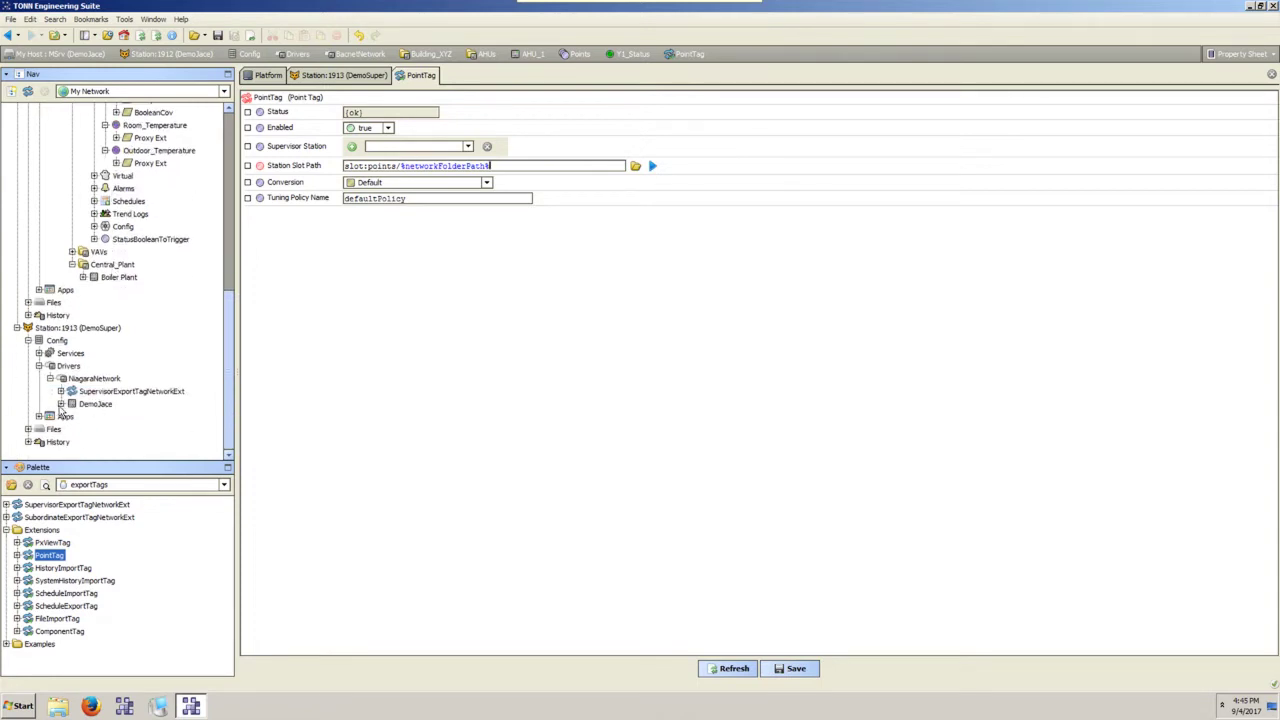
Expand DemoJace under Station 1913 and show the DemoSuper station summary.
click(60, 403)
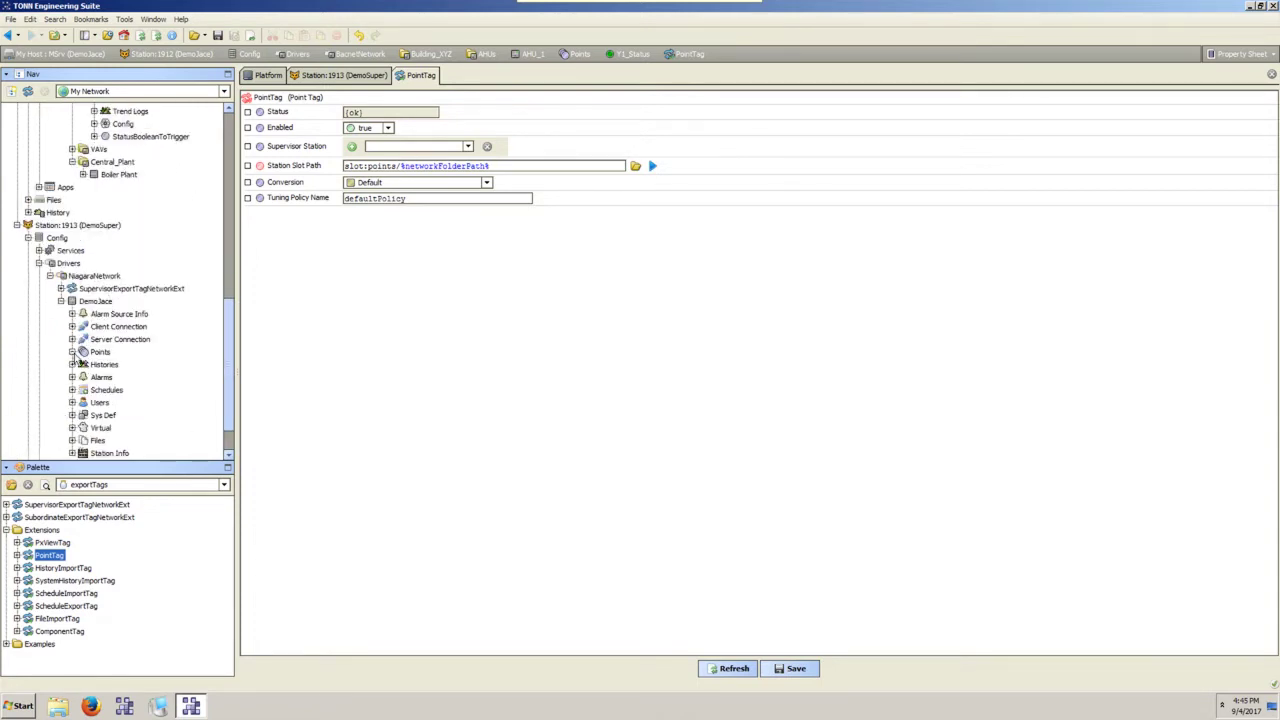
click(99, 353)
click(325, 78)
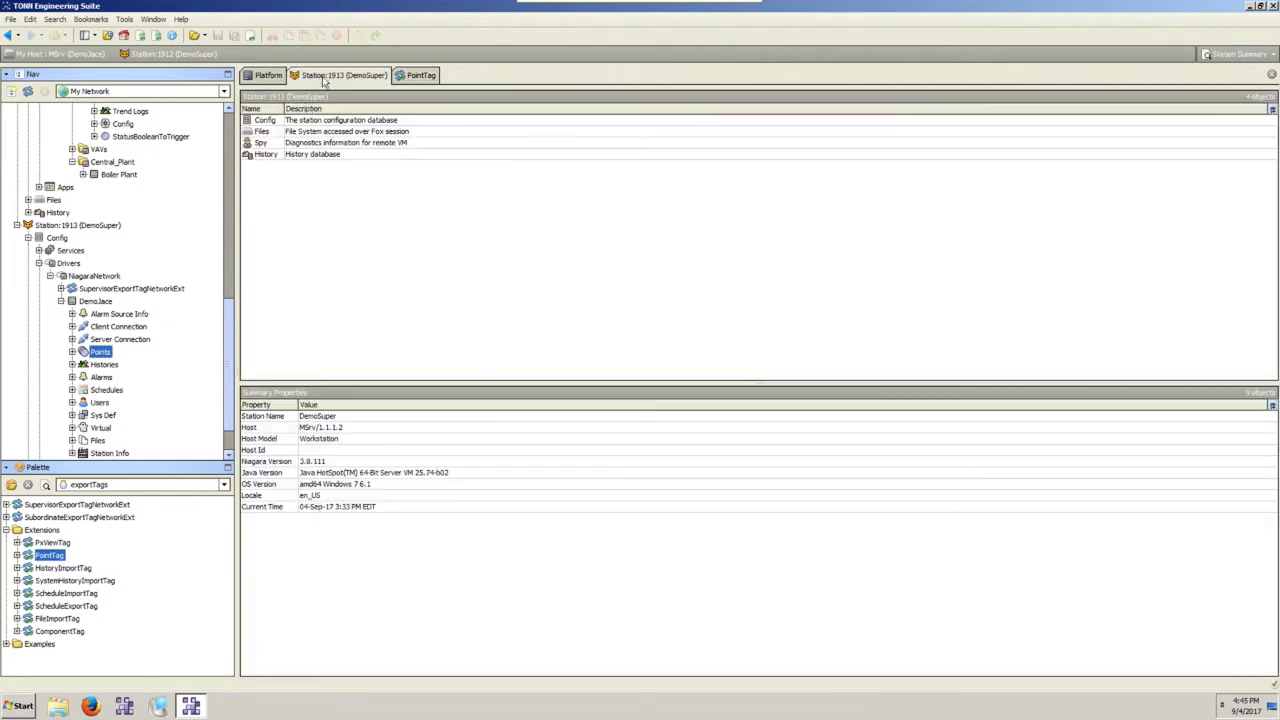
Confirm DemoJace's Points under DemoSuper are empty, then reselect the PointTag's Station Slot Path value.
double_click(103, 353)
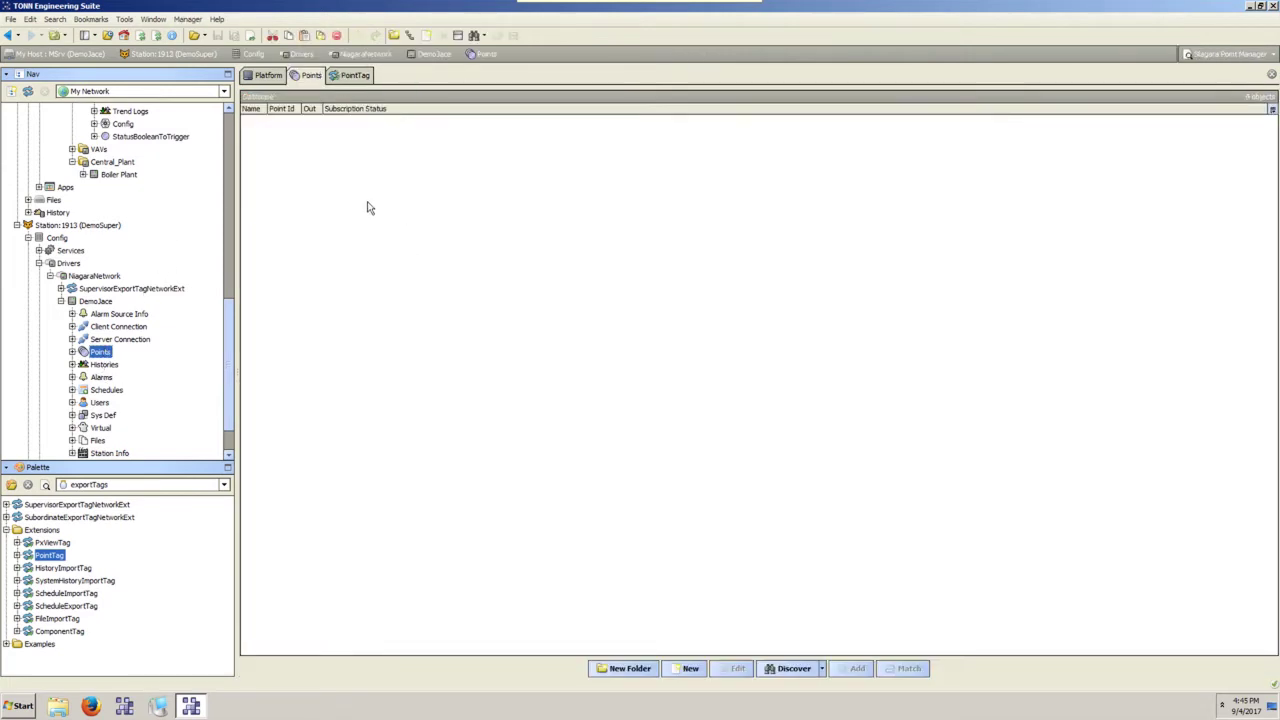
scroll(127, 360, up, 7)
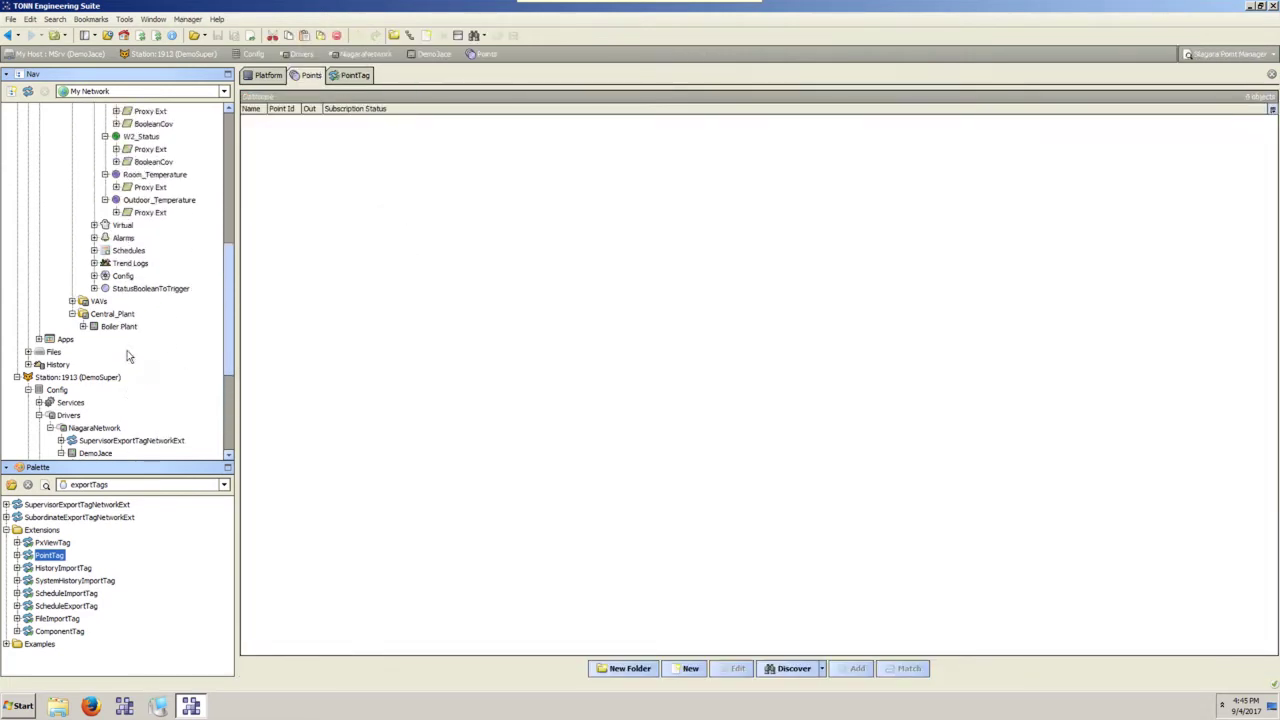
scroll(127, 368, down, 8)
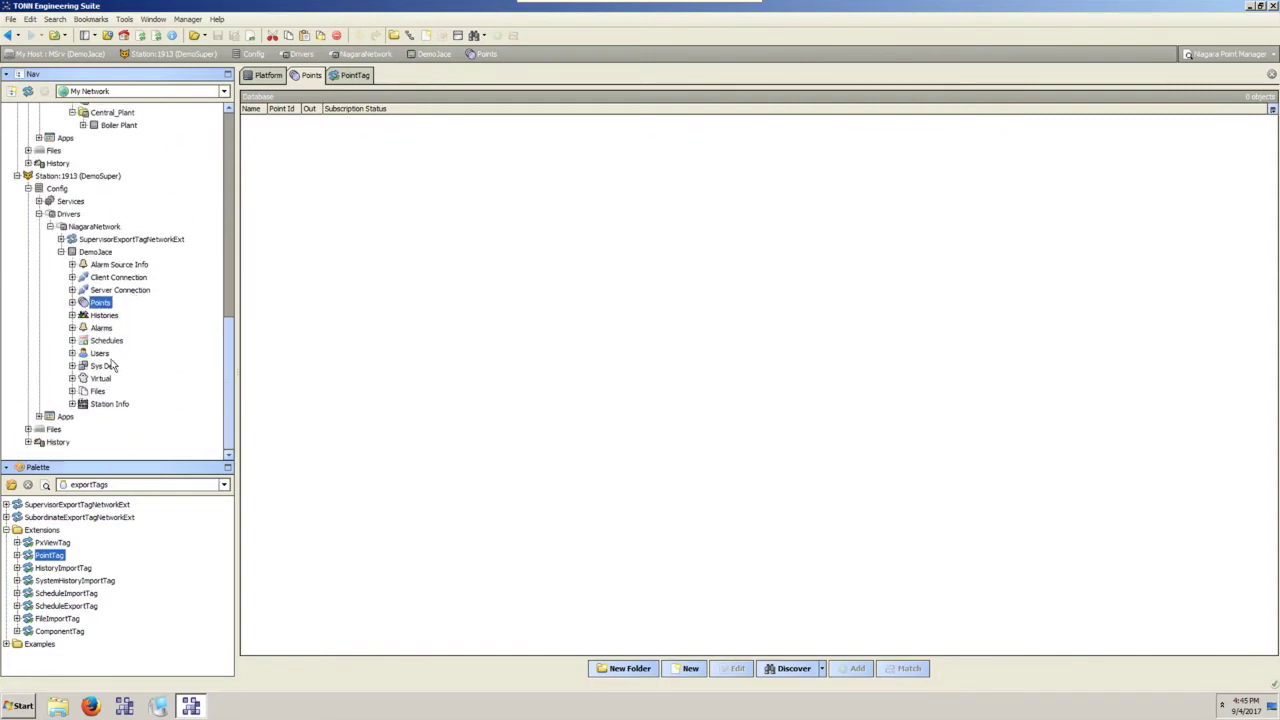
scroll(98, 318, up, 8)
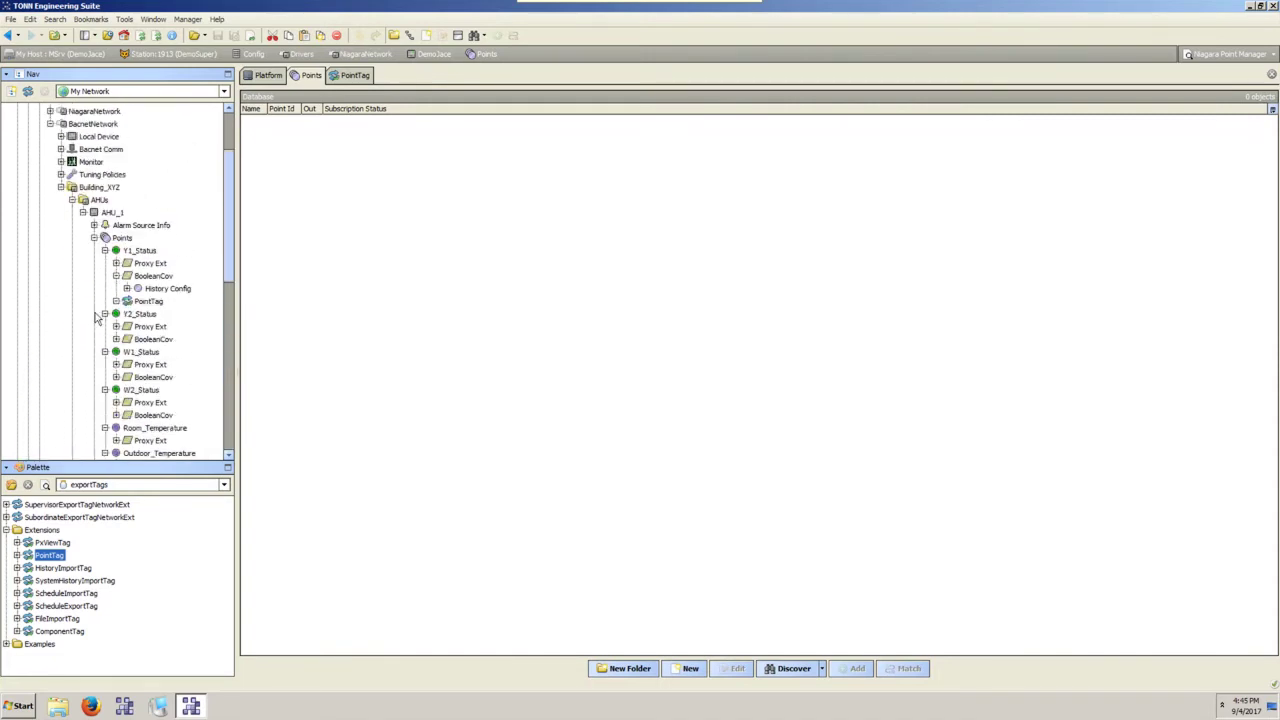
click(140, 303)
drag(507, 165, 346, 166)
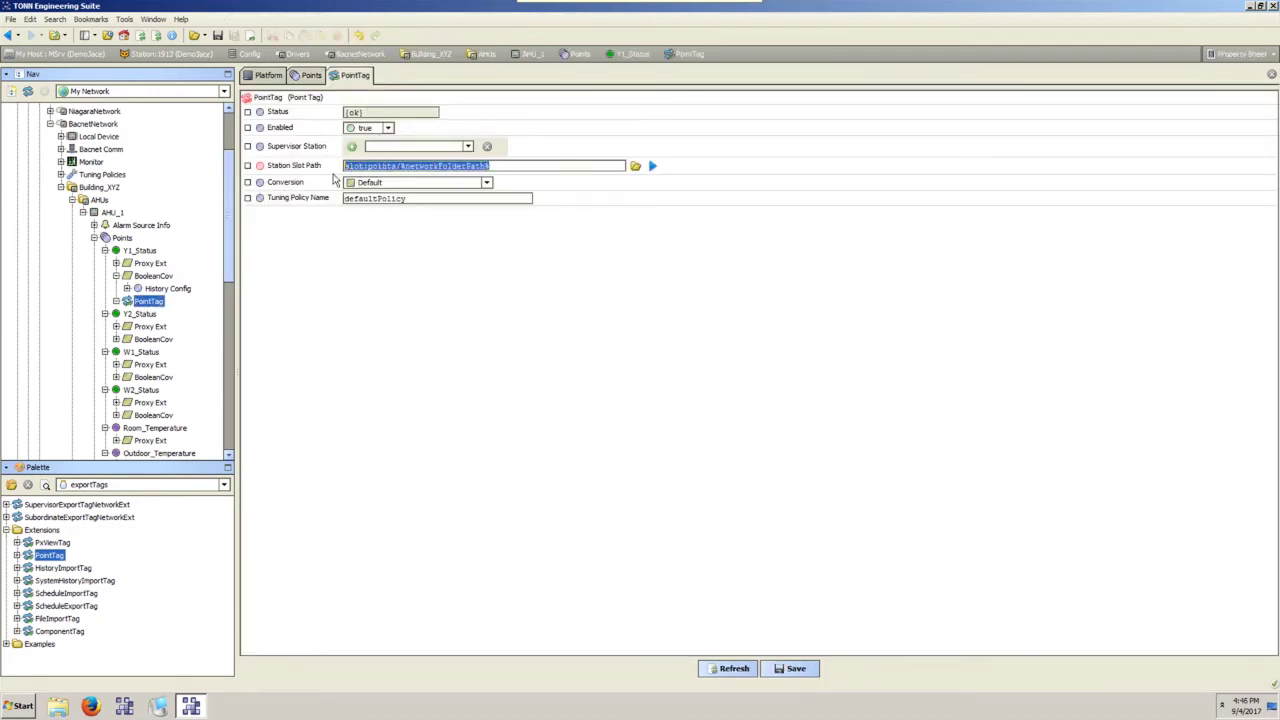
Save the PointTag with the new slot path and DemoSuper as Supervisor Station.
click(786, 667)
click(467, 147)
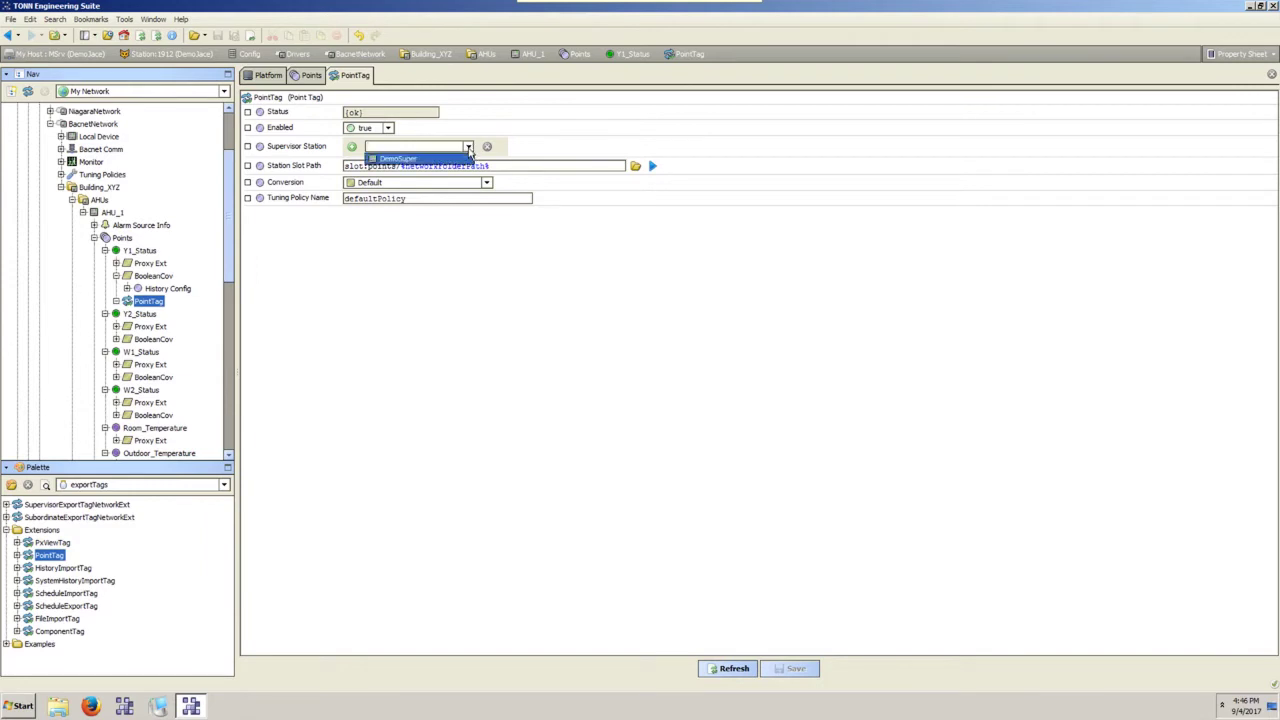
click(400, 158)
click(789, 670)
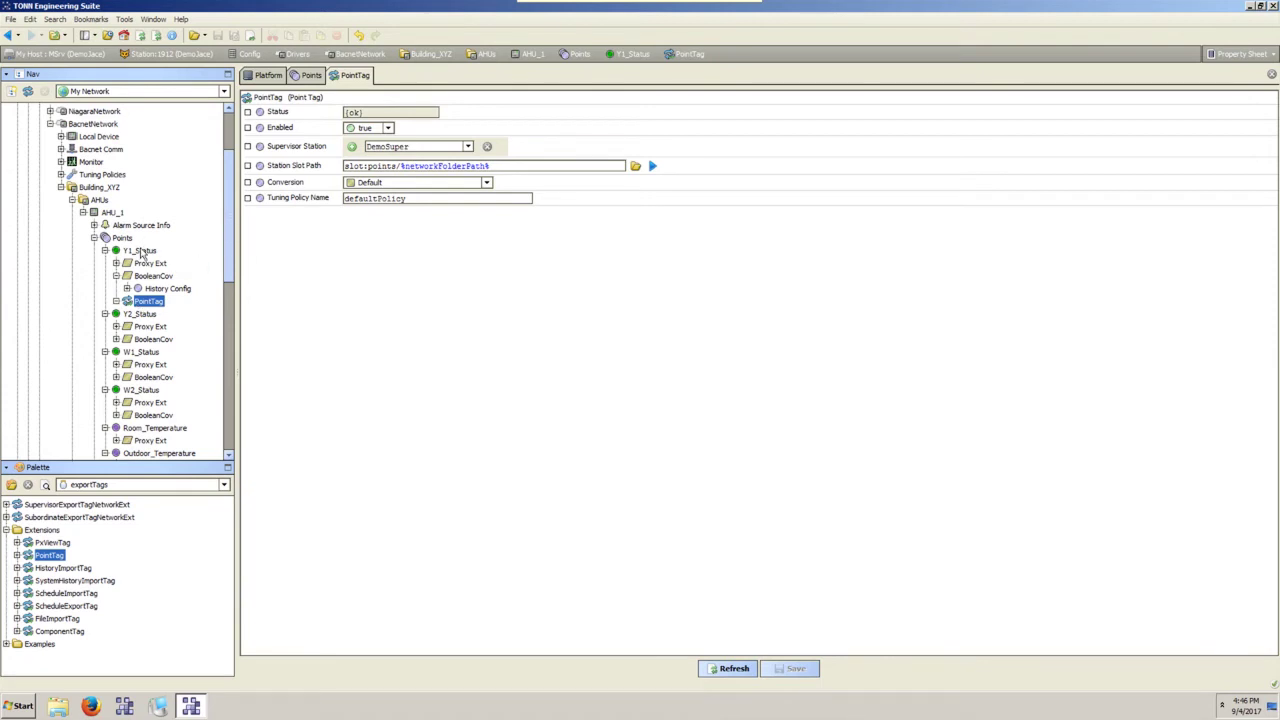
Move up the Nav tree from Y1_Status and expand Station 1912's NiagaraNetwork.
click(141, 252)
click(121, 239)
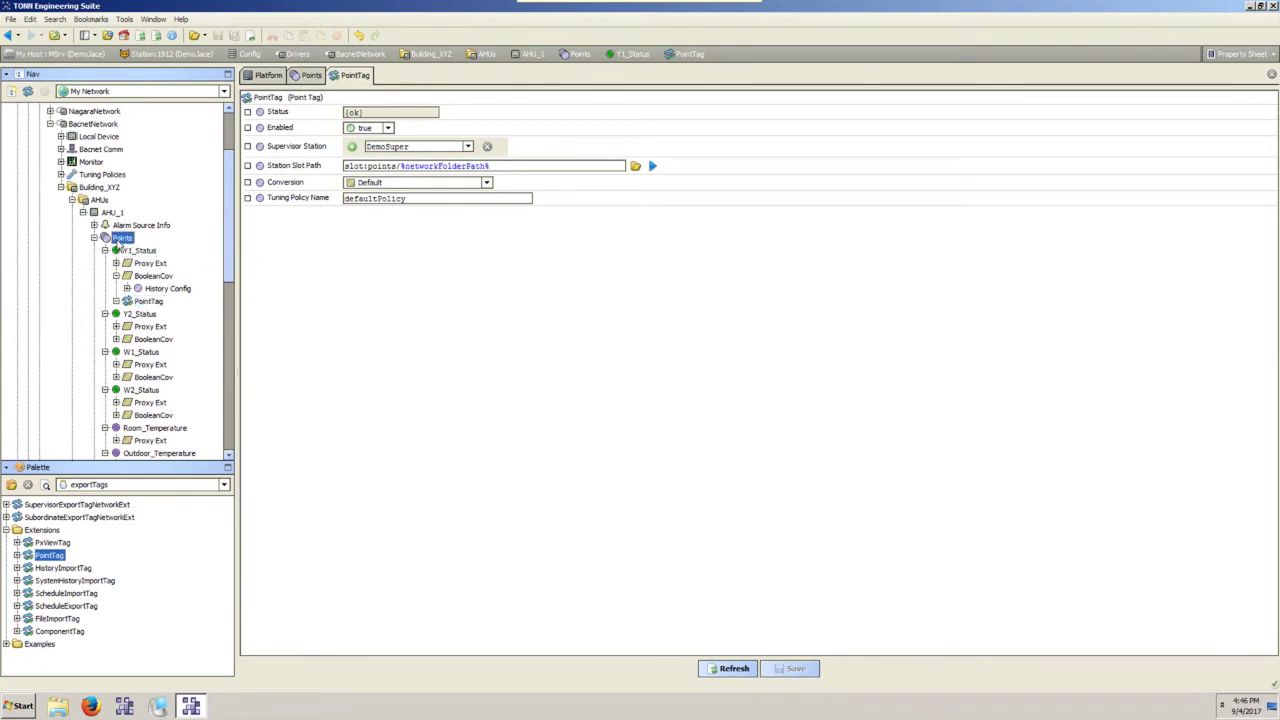
click(111, 213)
click(97, 189)
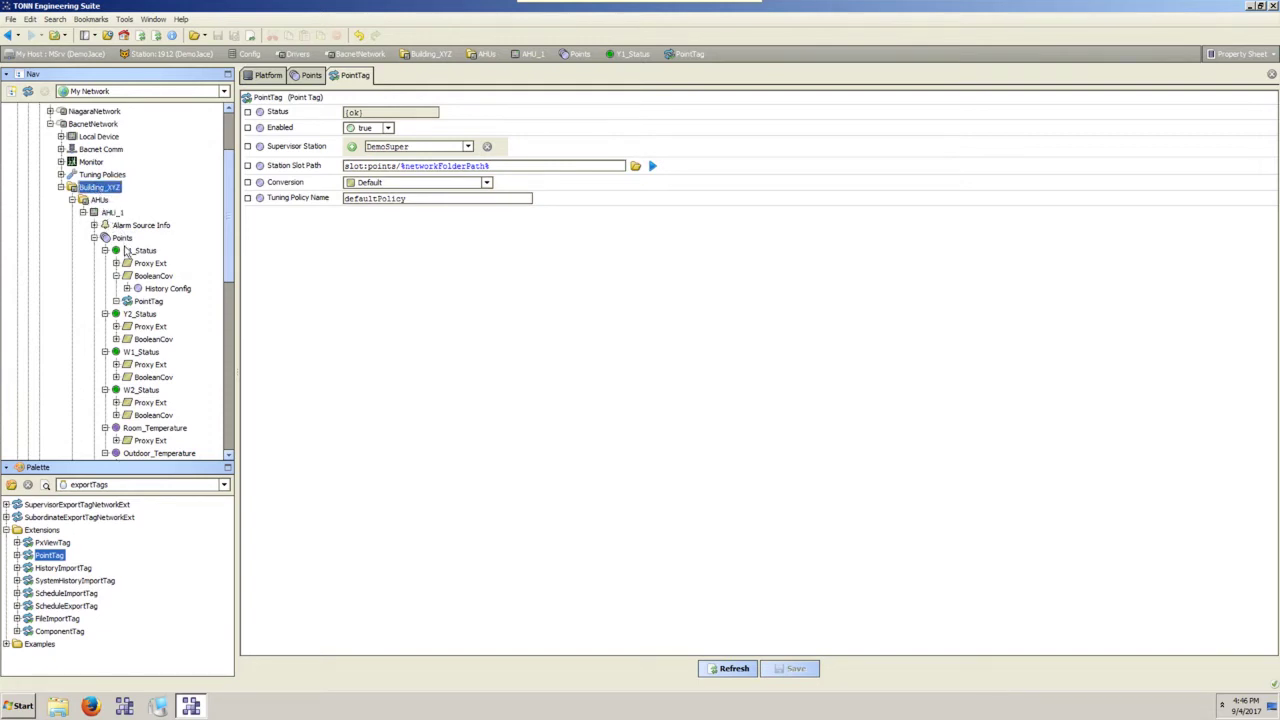
click(89, 222)
scroll(103, 238, up, 3)
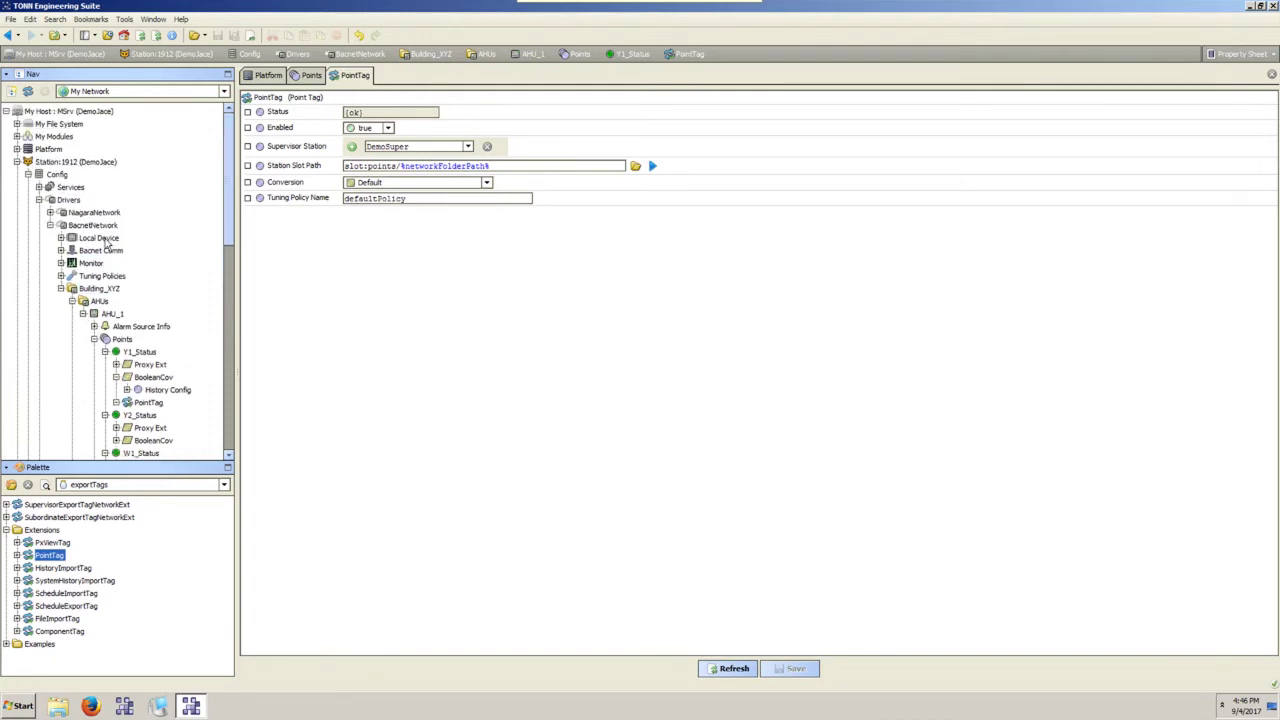
click(51, 212)
click(135, 226)
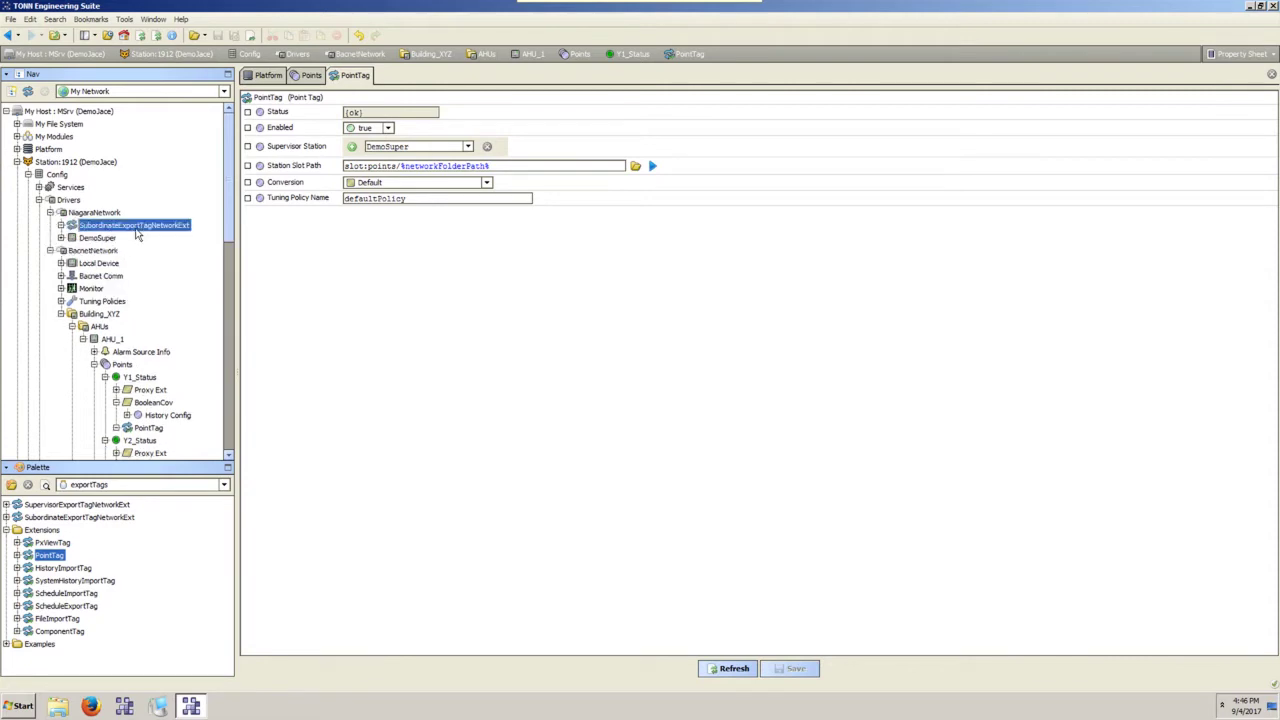
Run Join on SubordinateExportTagNetworkExt to join DemoJace to DemoSuper.
right_click(136, 227)
mouse_move(185, 259)
click(271, 257)
Expand DemoSuper's DemoJace Points to Building_XYZ/AHUs/AHU_1 and open the imported Y1_Status.
scroll(212, 250, down, 10)
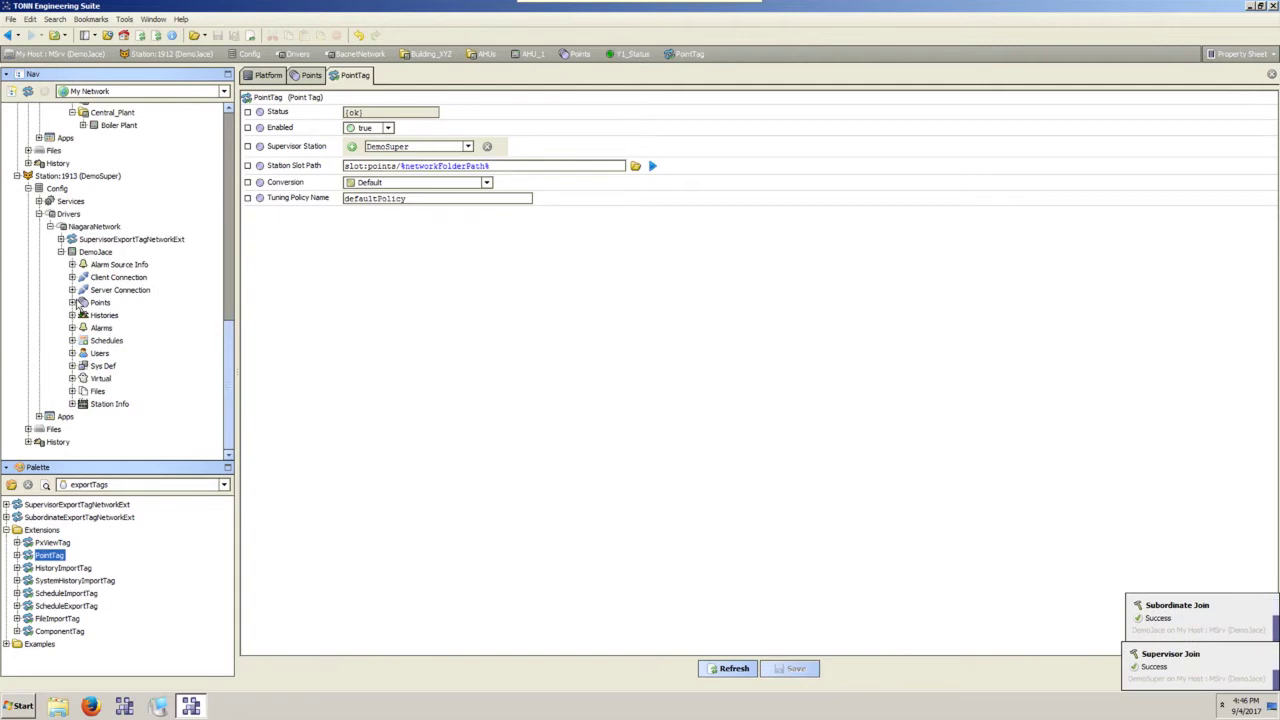
click(72, 302)
click(83, 314)
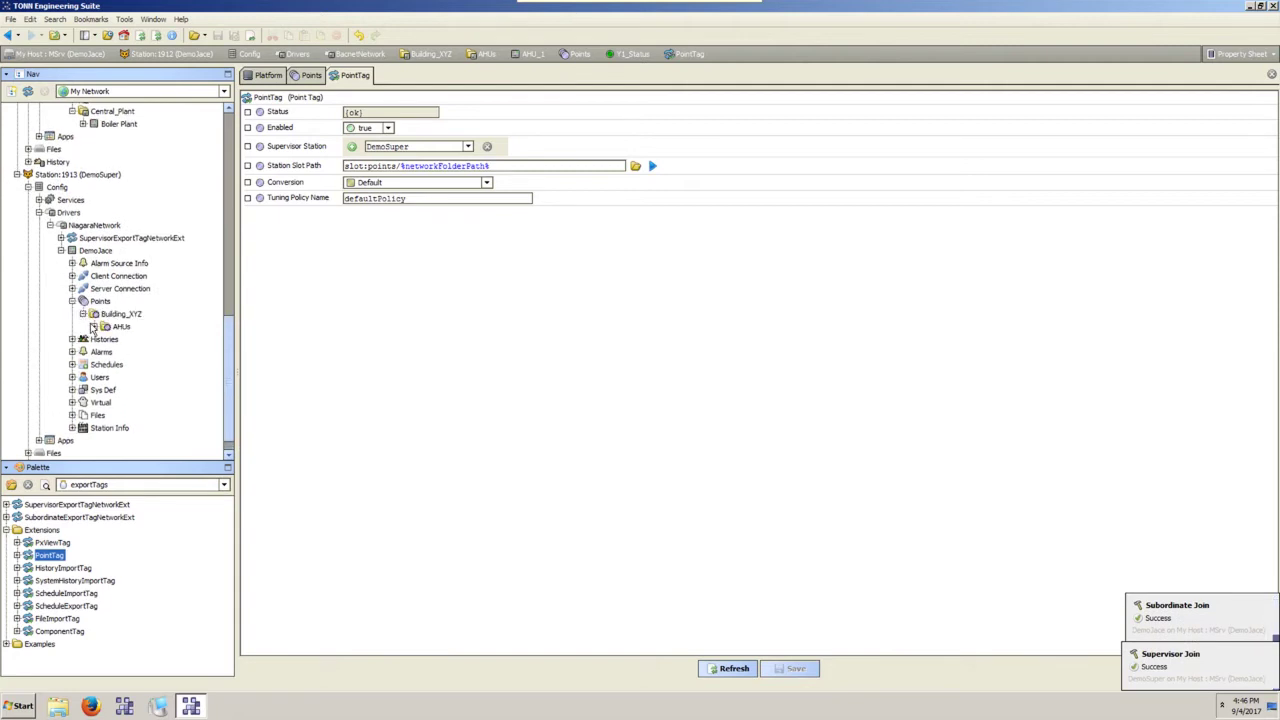
click(94, 327)
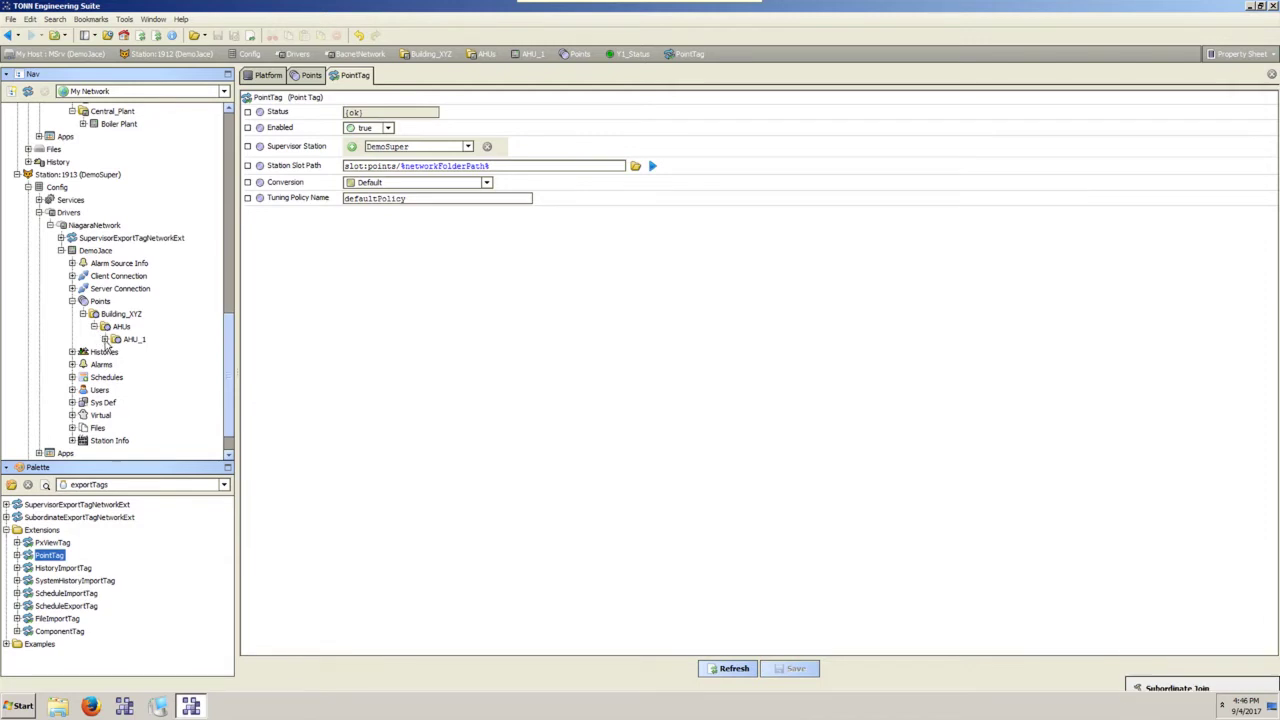
click(104, 339)
click(116, 352)
click(150, 364)
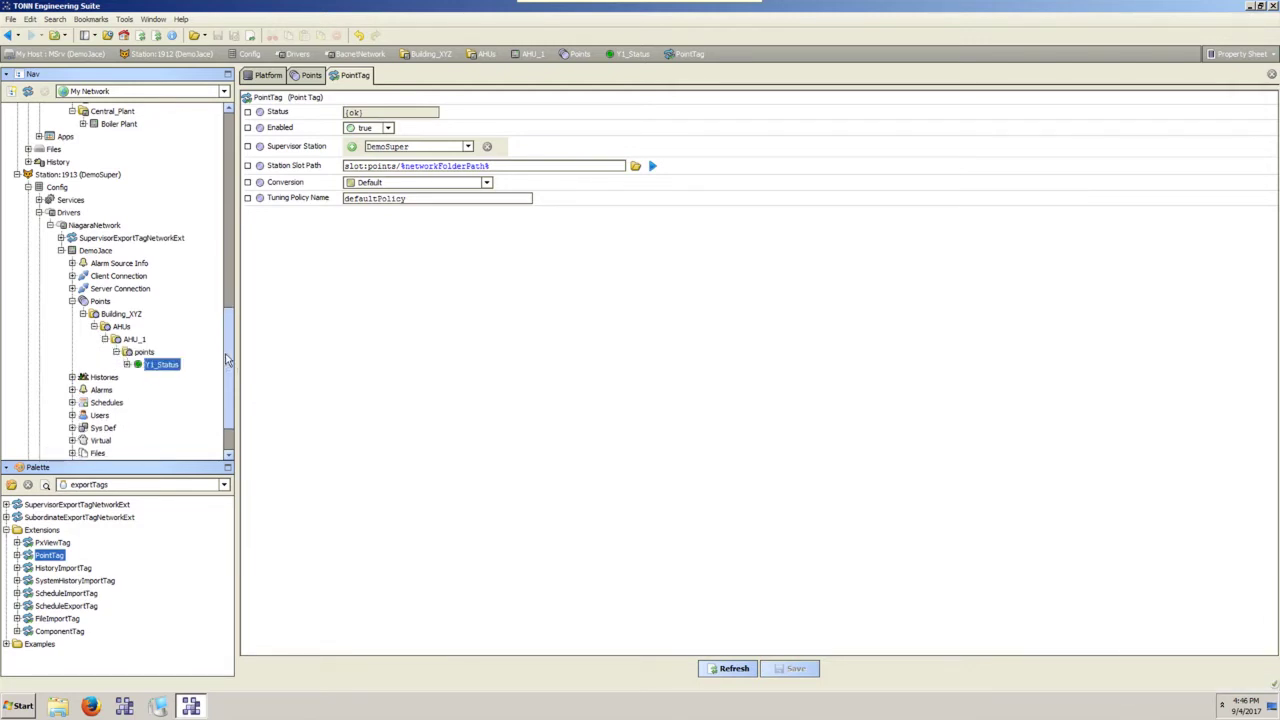
click(318, 78)
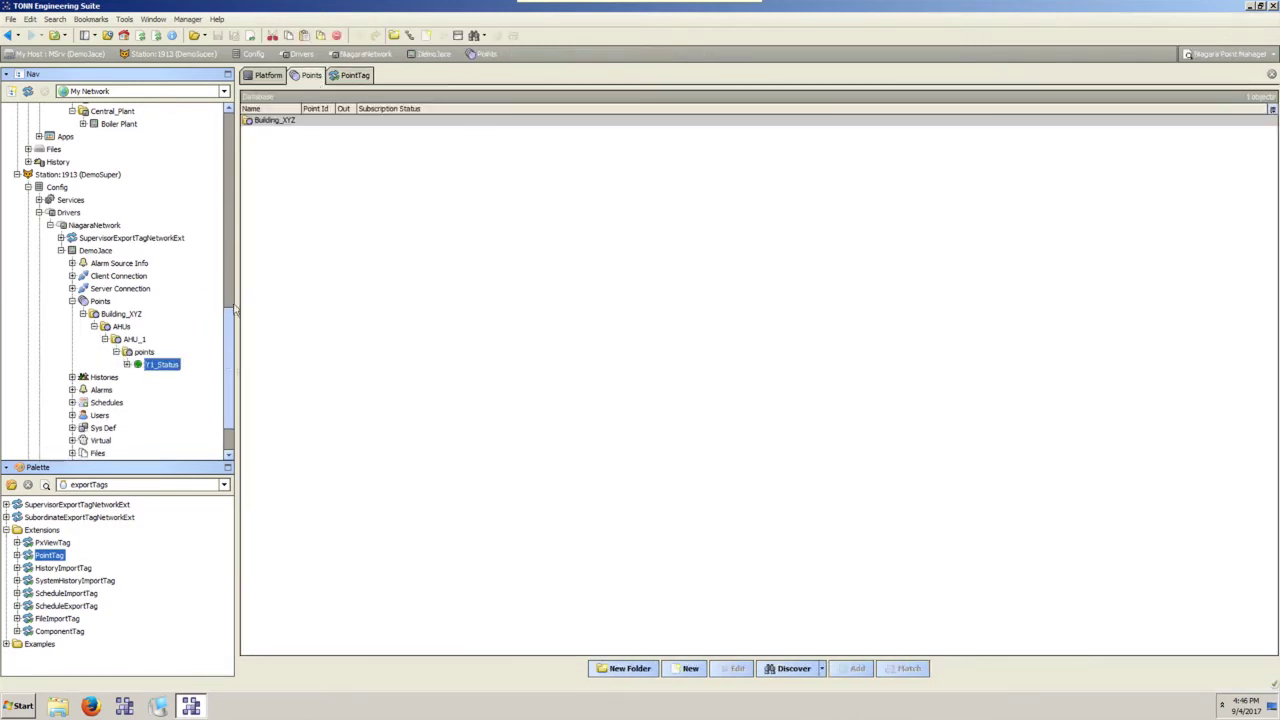
double_click(165, 366)
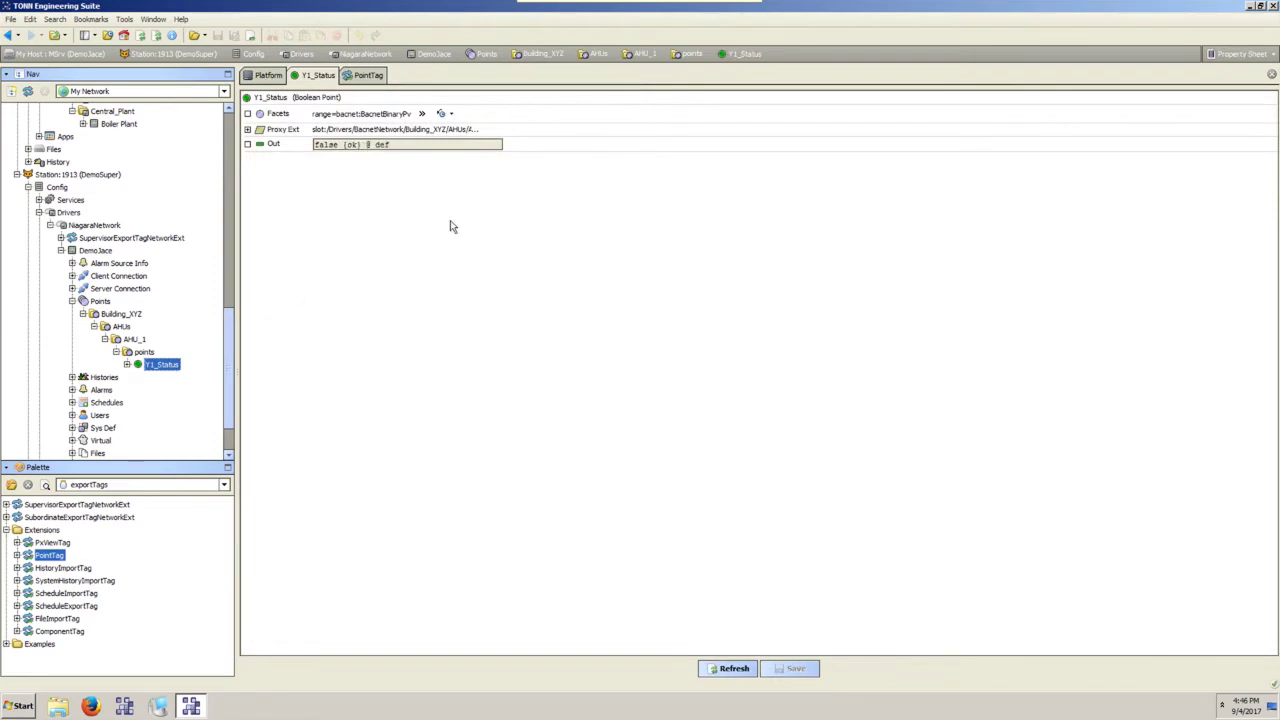
Expand DemoSuper's History to the Default (All) group, then select Y1_Status's BooleanCov.
scroll(141, 332, up, 5)
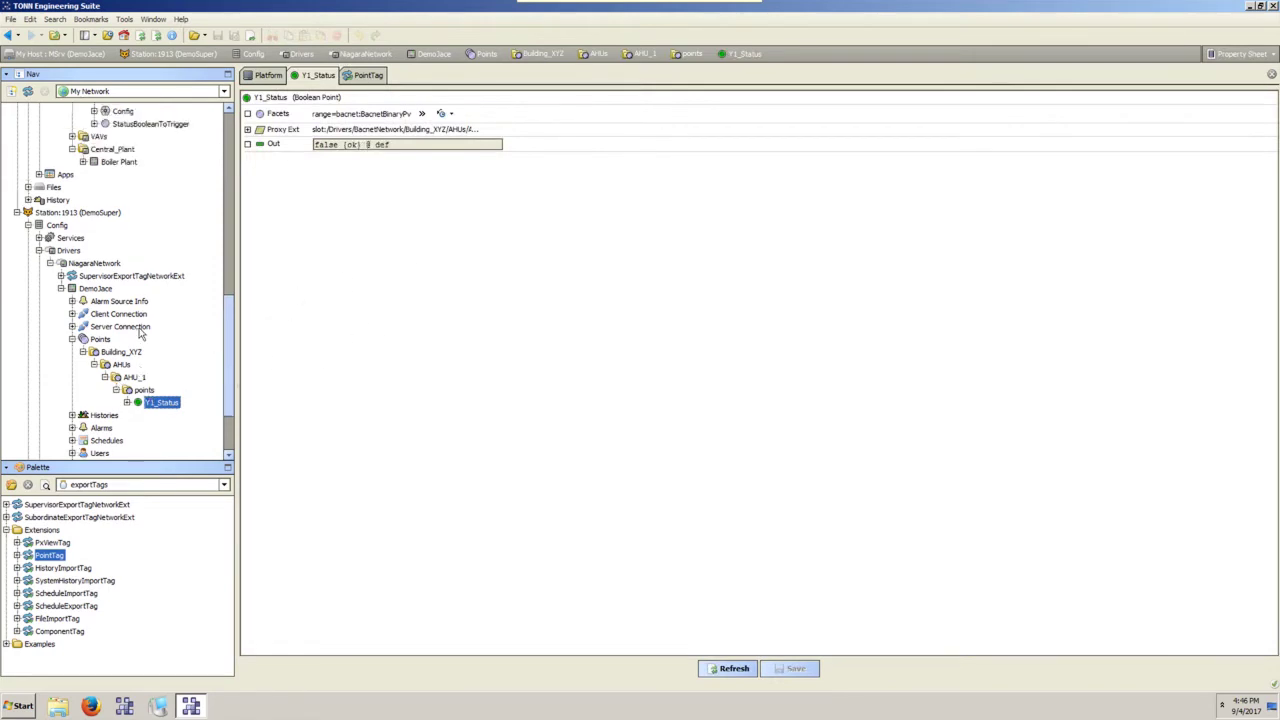
scroll(141, 332, up, 7)
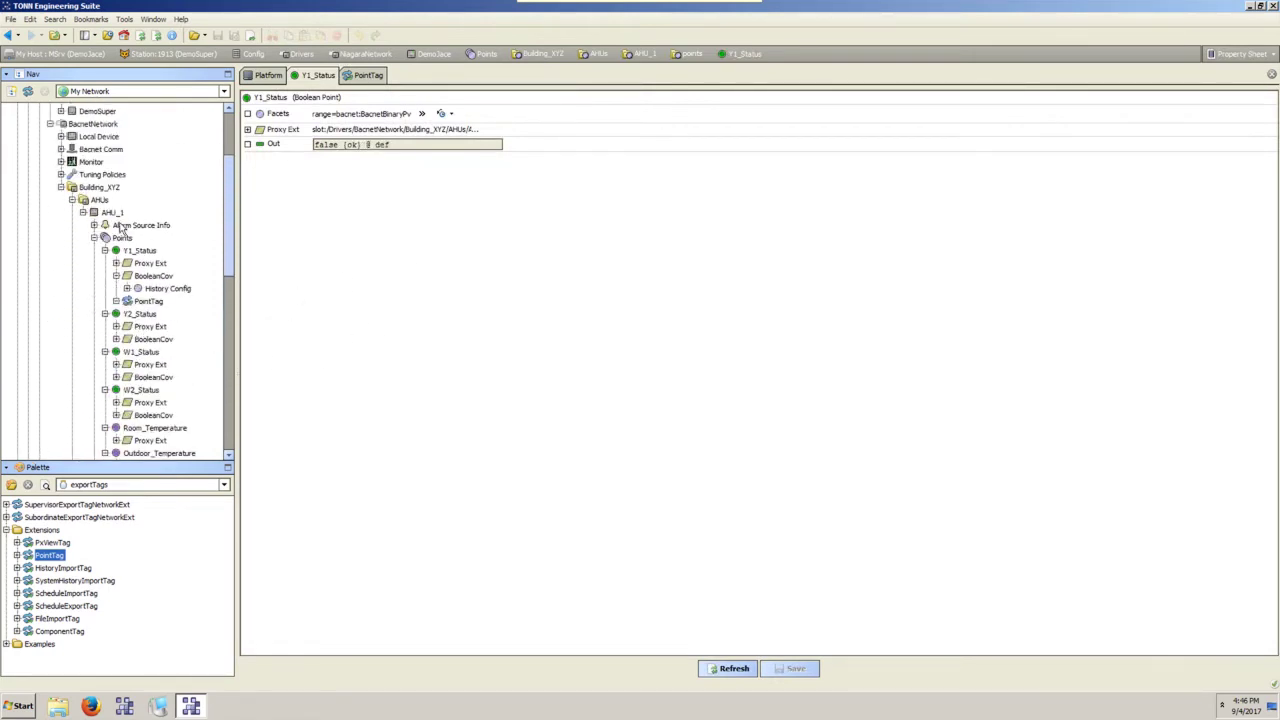
scroll(160, 330, down, 14)
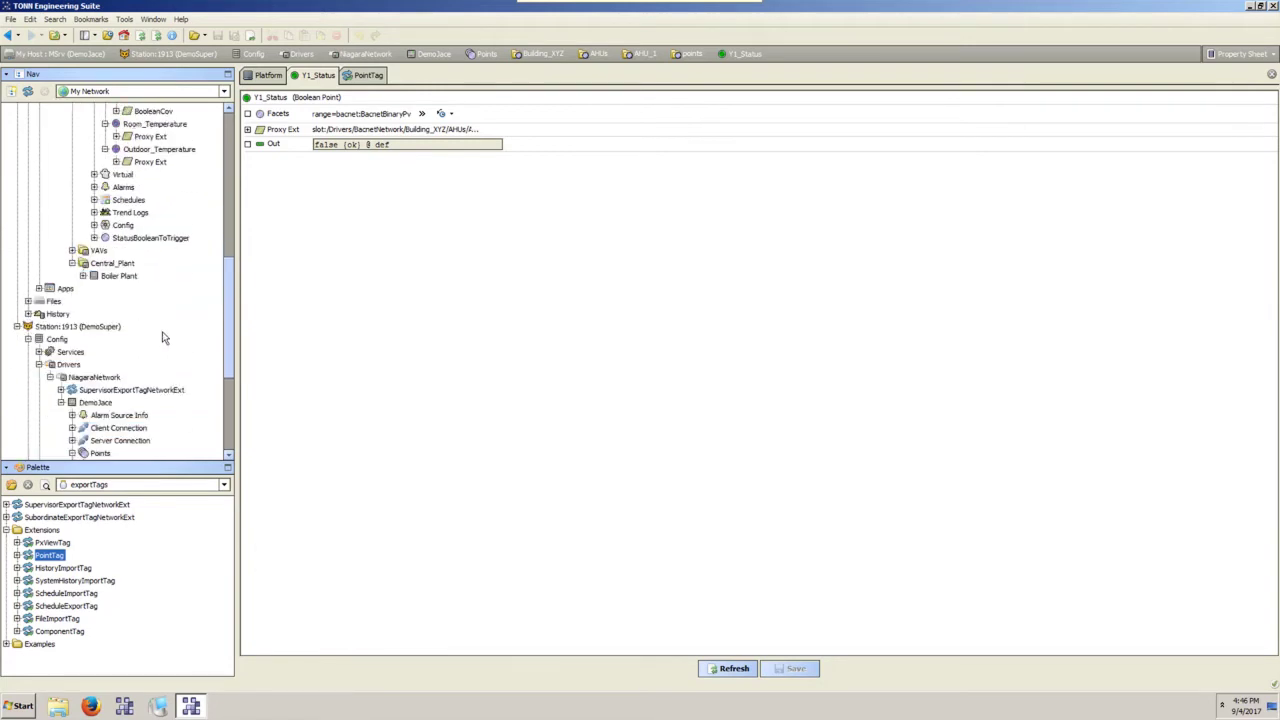
click(28, 443)
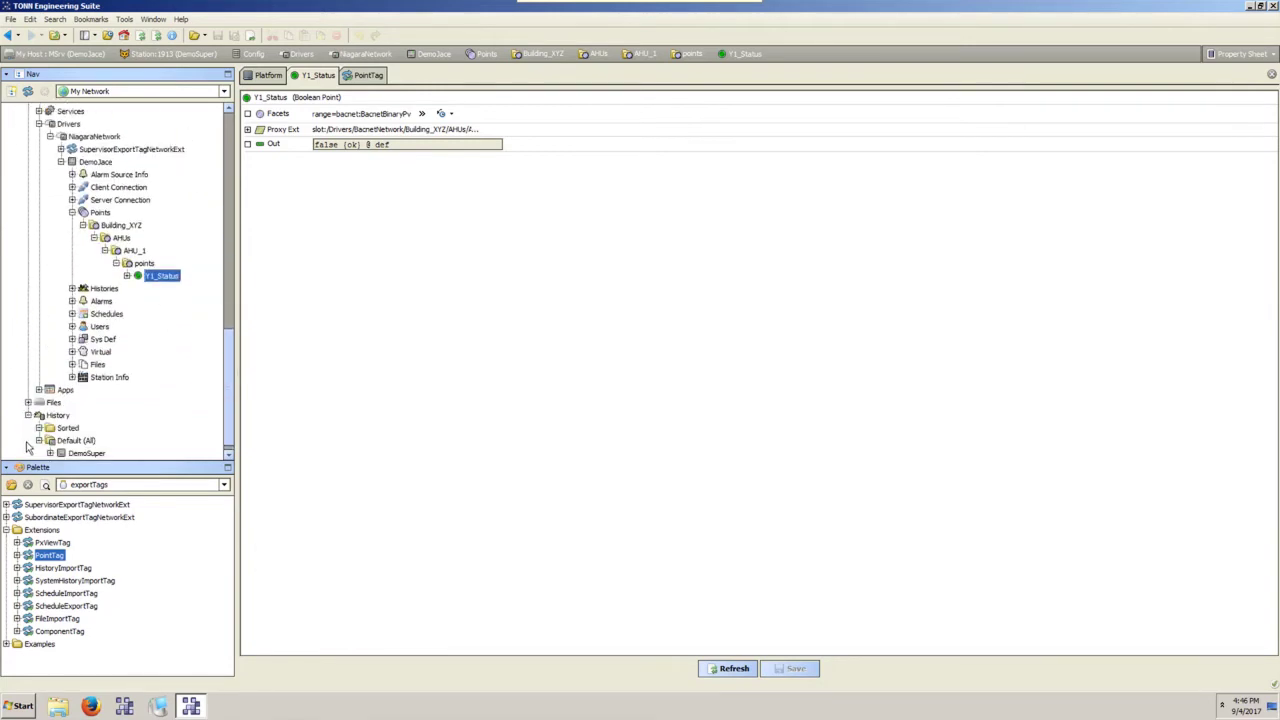
click(62, 432)
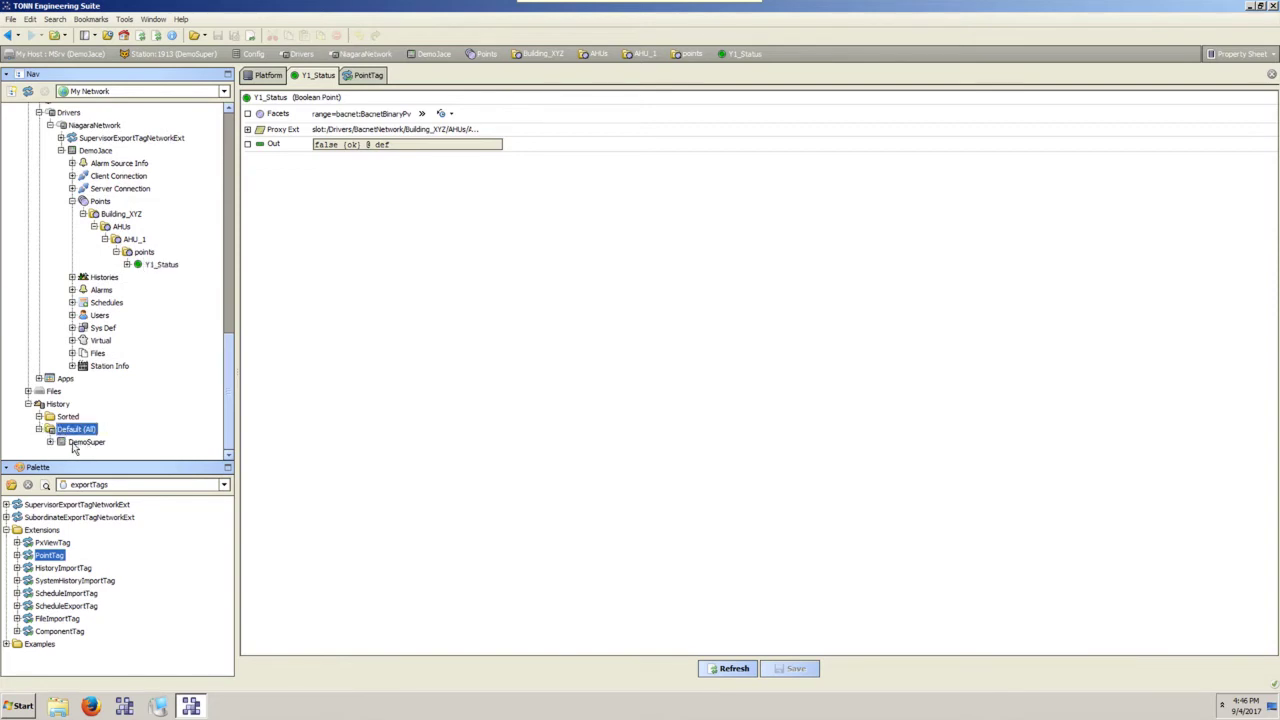
scroll(110, 298, up, 15)
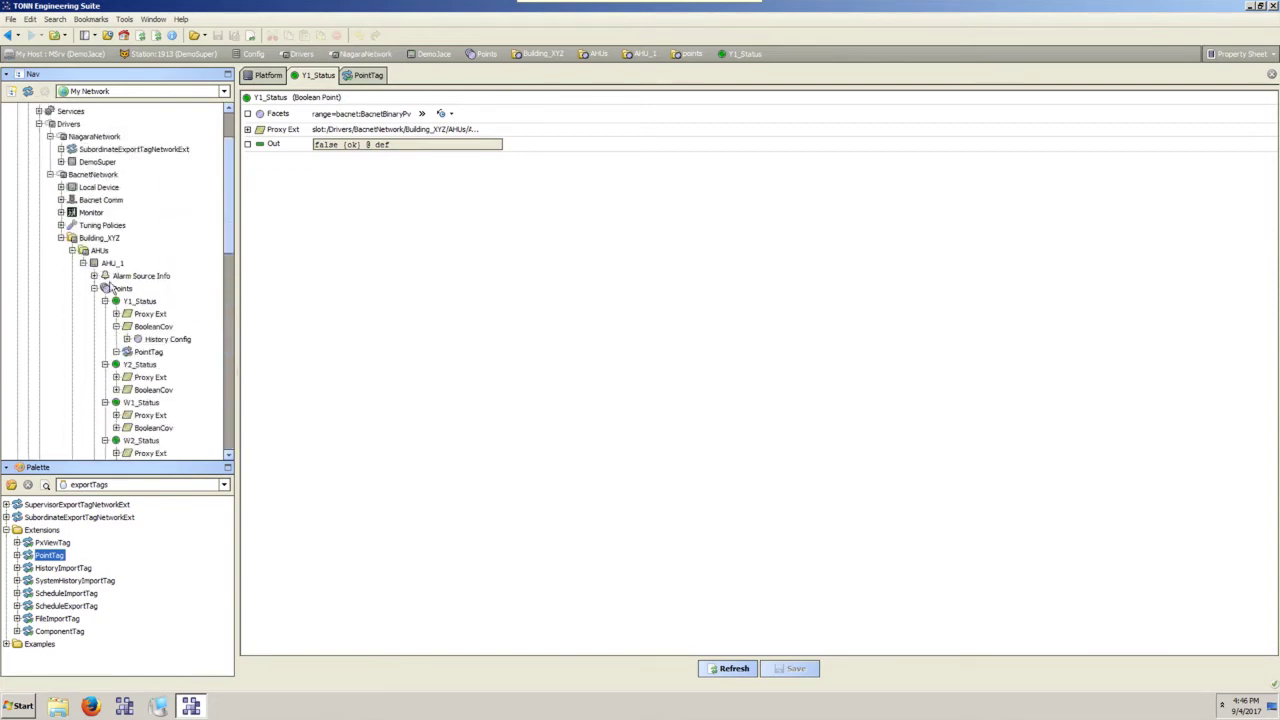
scroll(112, 287, down, 3)
click(141, 214)
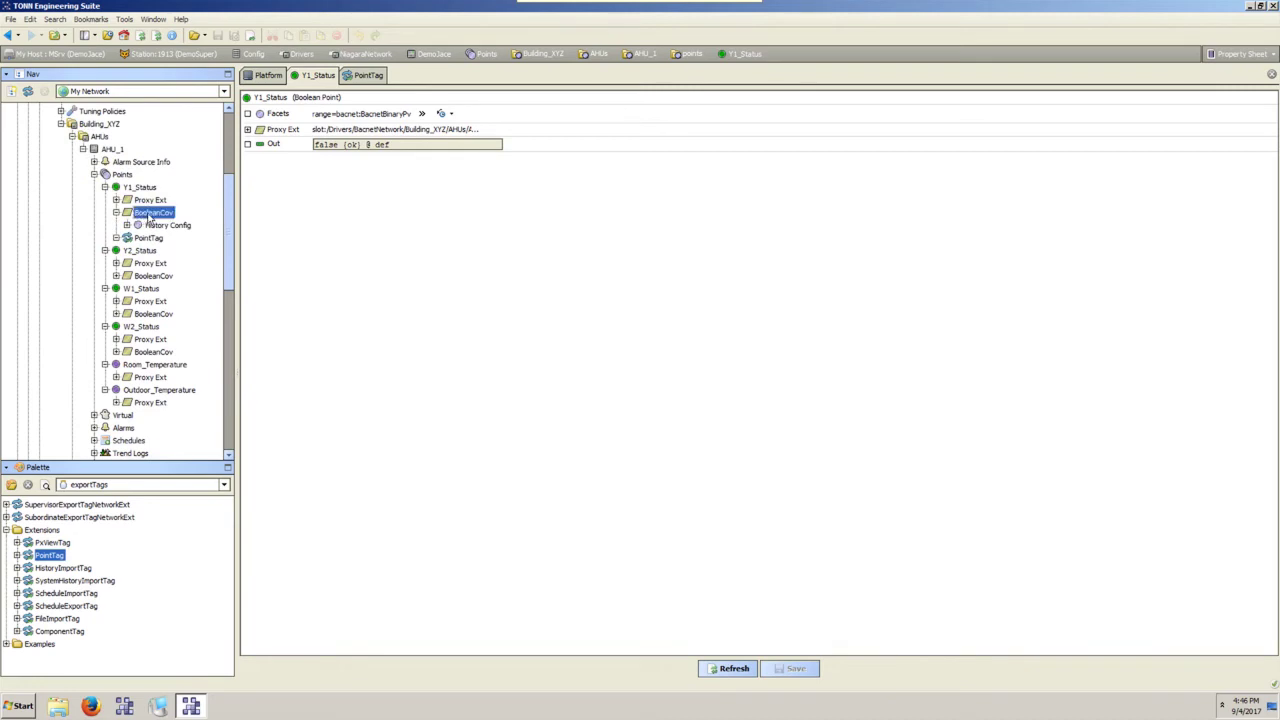
Add a HistoryImportTag with its default name under Y1_Status's BooleanCov extension.
double_click(148, 215)
click(73, 579)
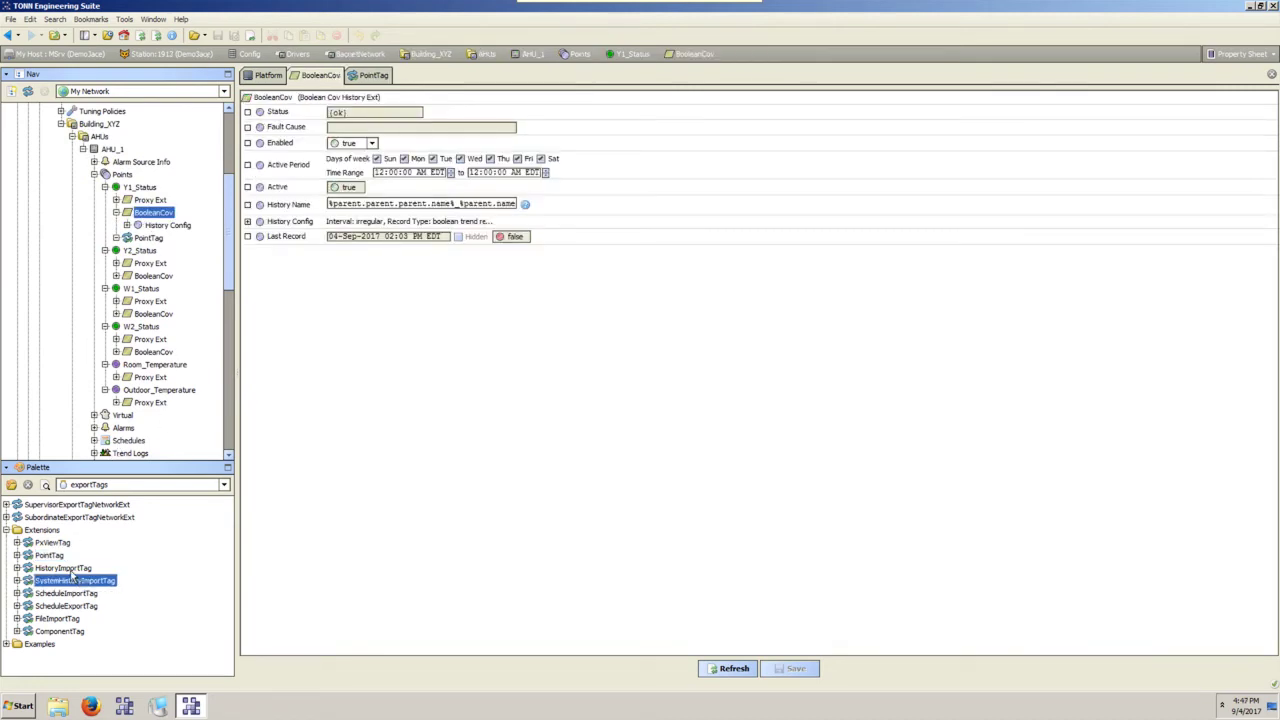
key(Up)
drag(55, 570, 152, 214)
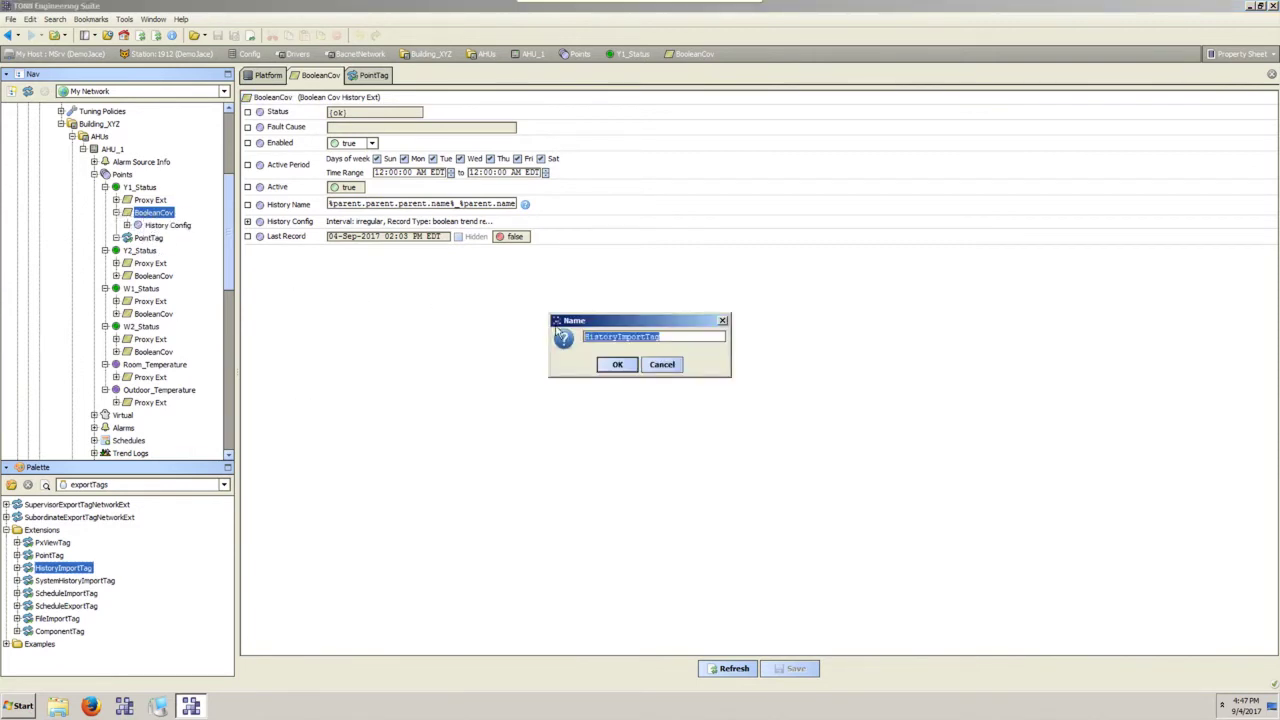
click(614, 366)
Set the HistoryImportTag's Supervisor Station to DemoSuper and expand its Config Overrides.
double_click(173, 239)
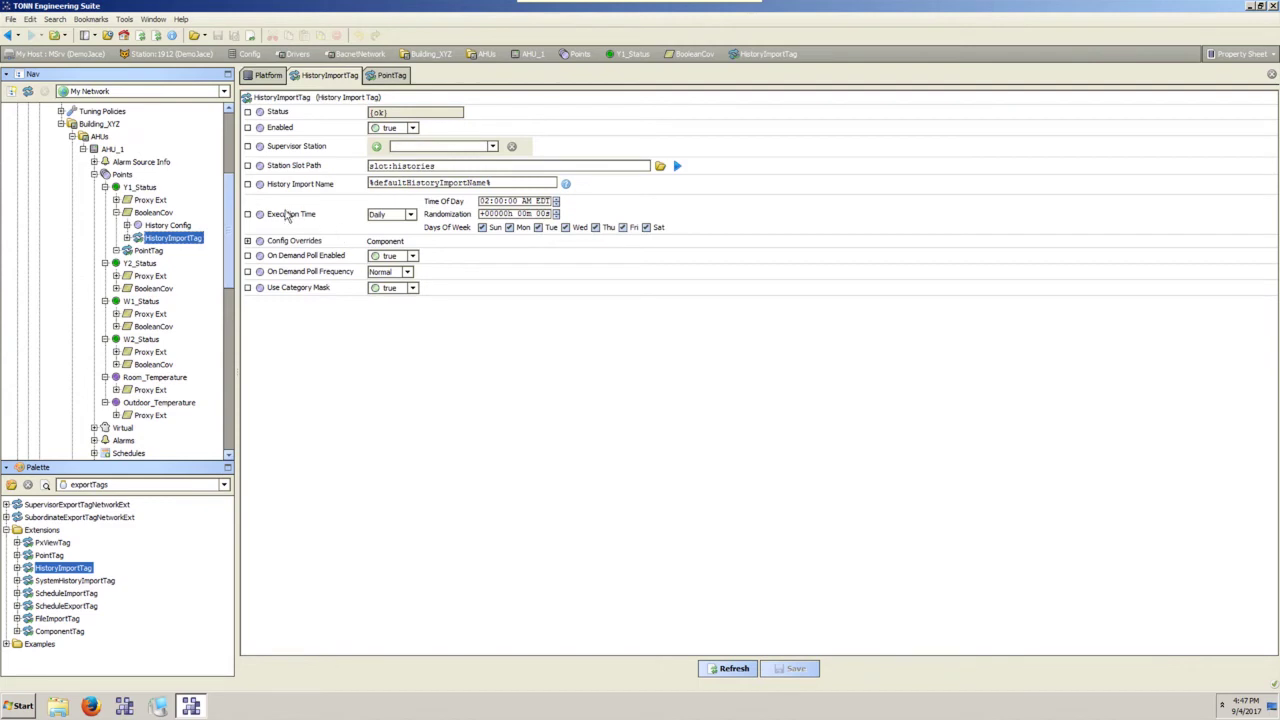
click(493, 146)
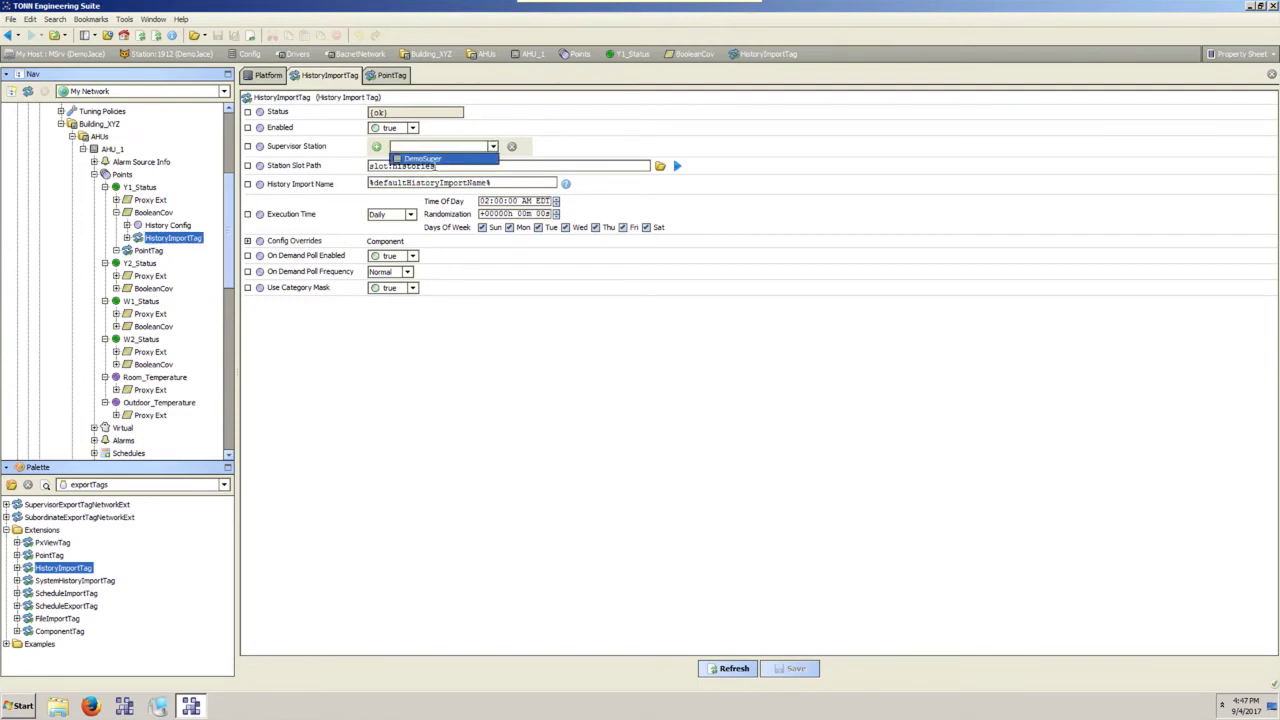
click(421, 160)
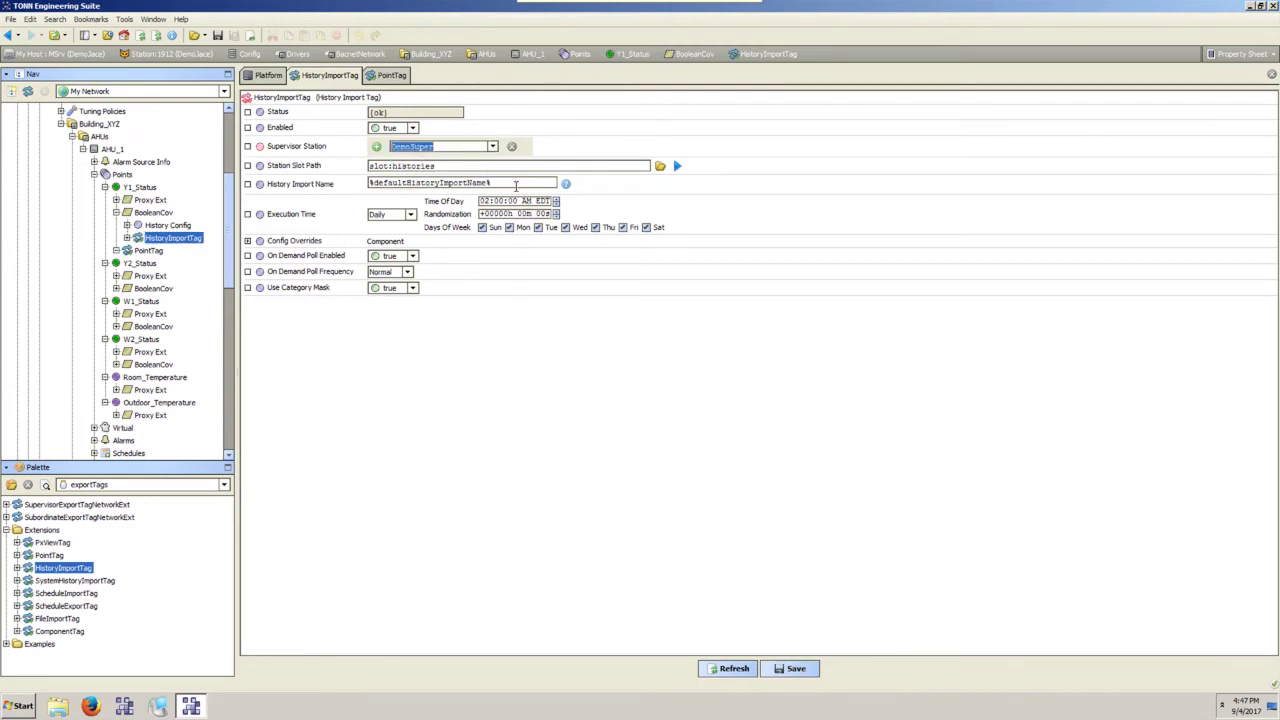
click(516, 184)
click(248, 242)
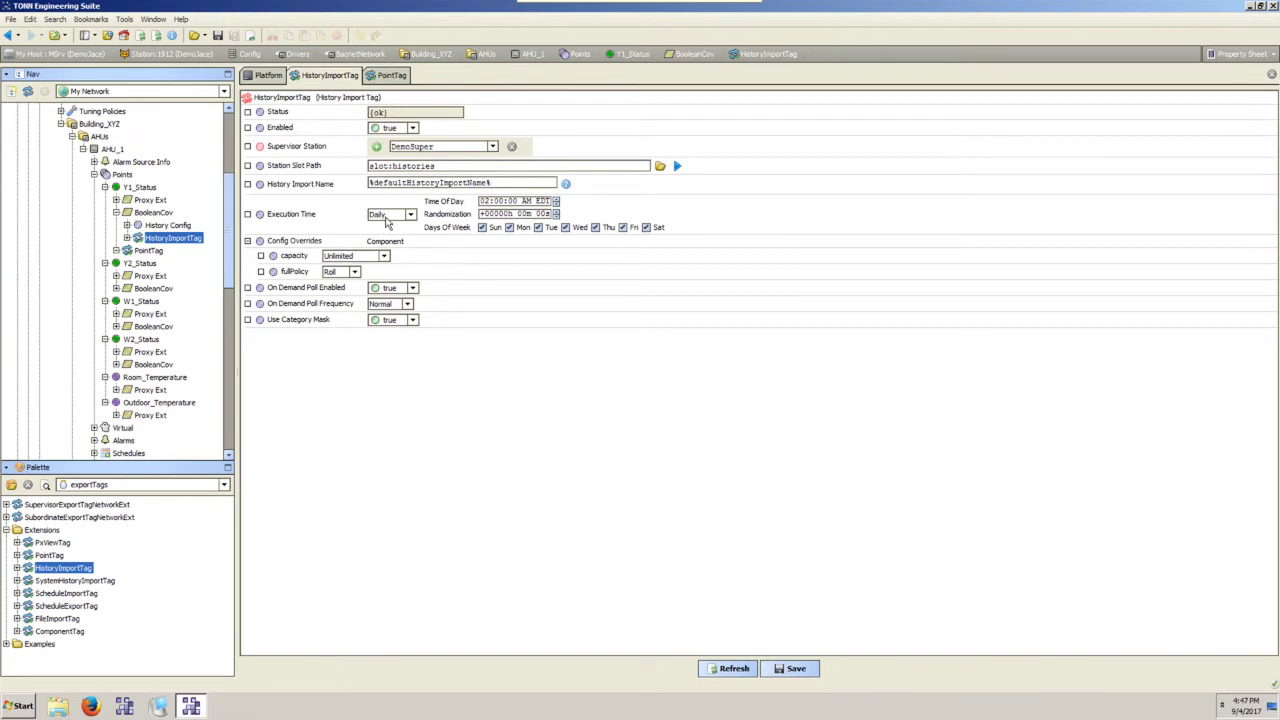
Switch HistoryImportTag's Execution Time from Daily to a 1h 00m Interval and save.
click(410, 214)
click(392, 250)
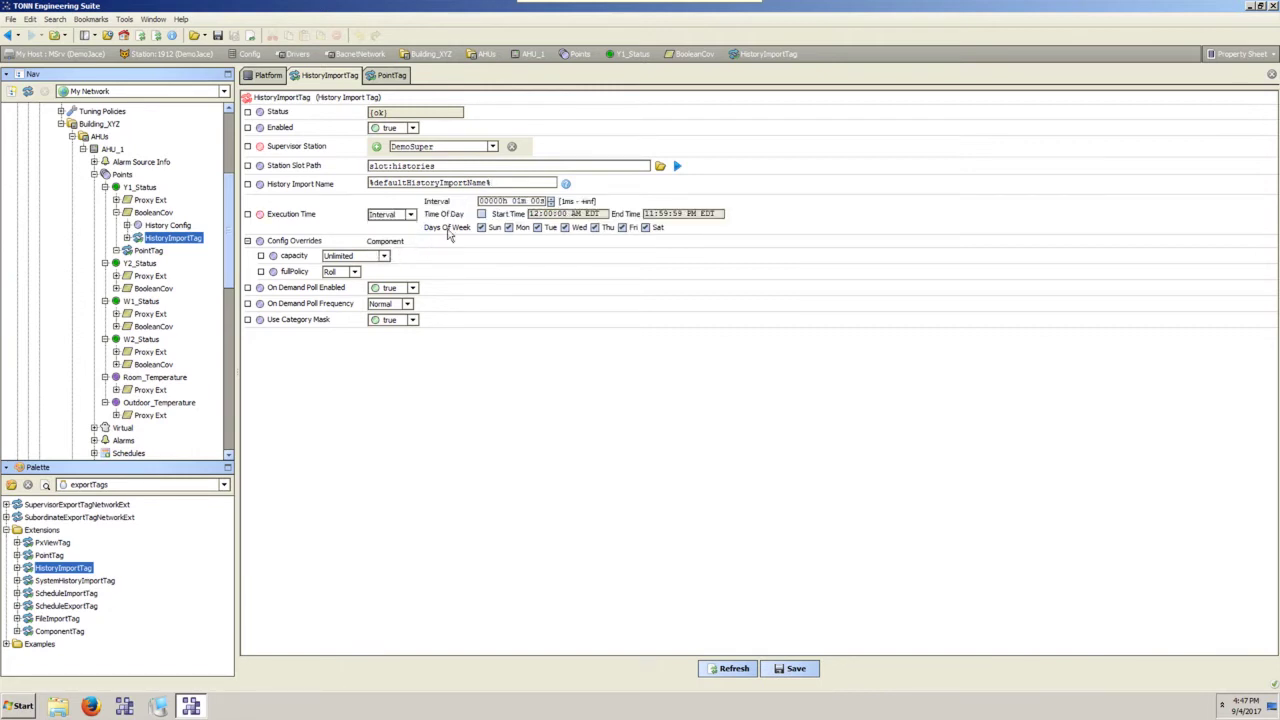
click(502, 203)
click(516, 202)
click(494, 202)
click(790, 668)
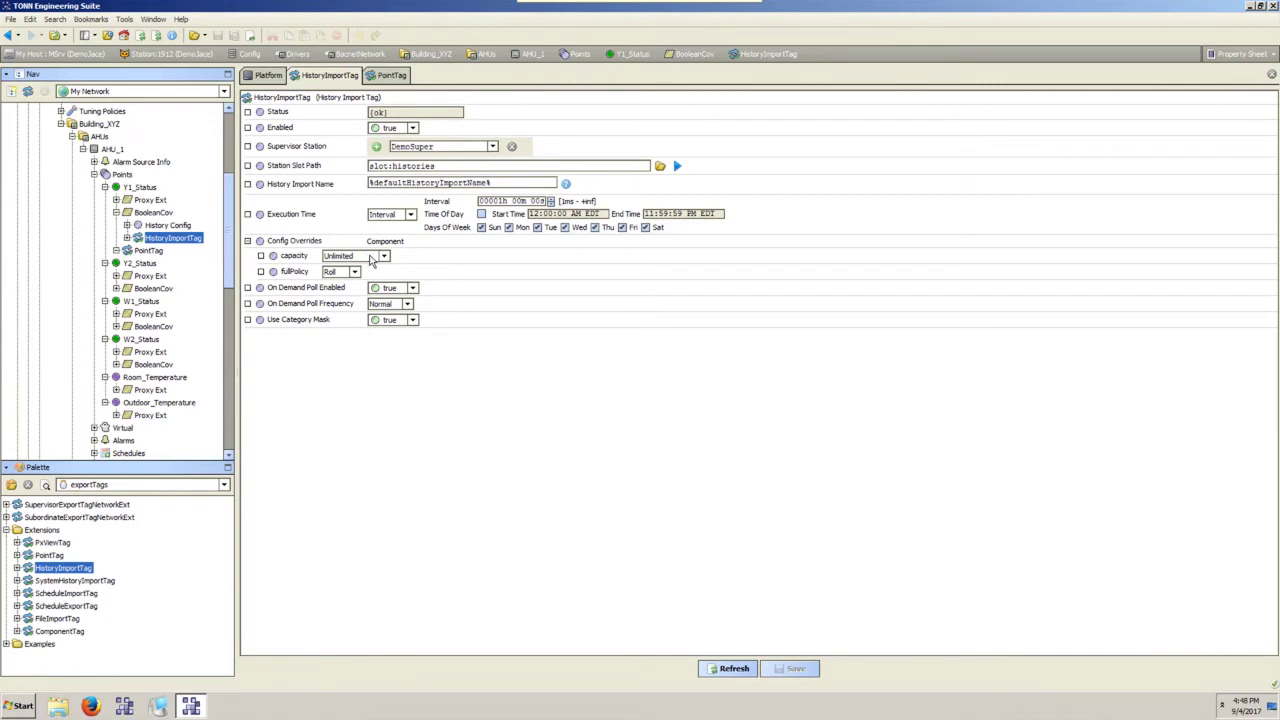
Inspect BooleanCov's history configuration and its 500 capacity value.
double_click(162, 212)
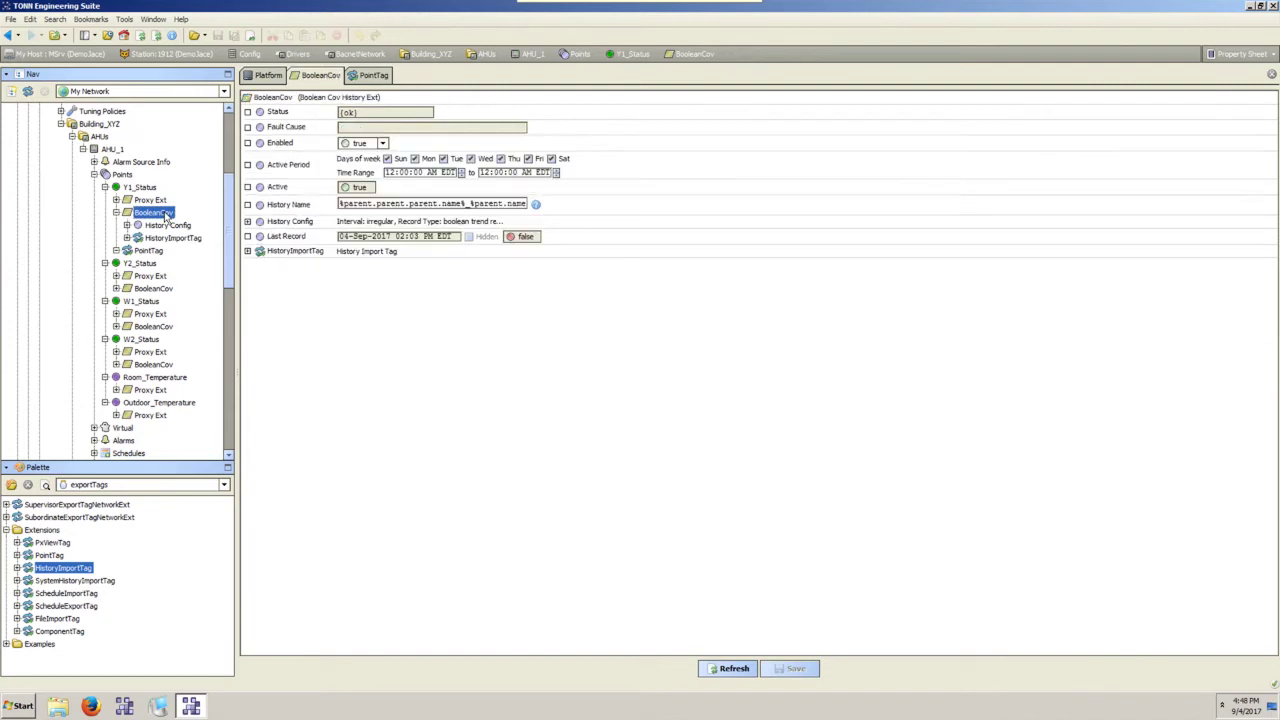
click(247, 221)
click(444, 297)
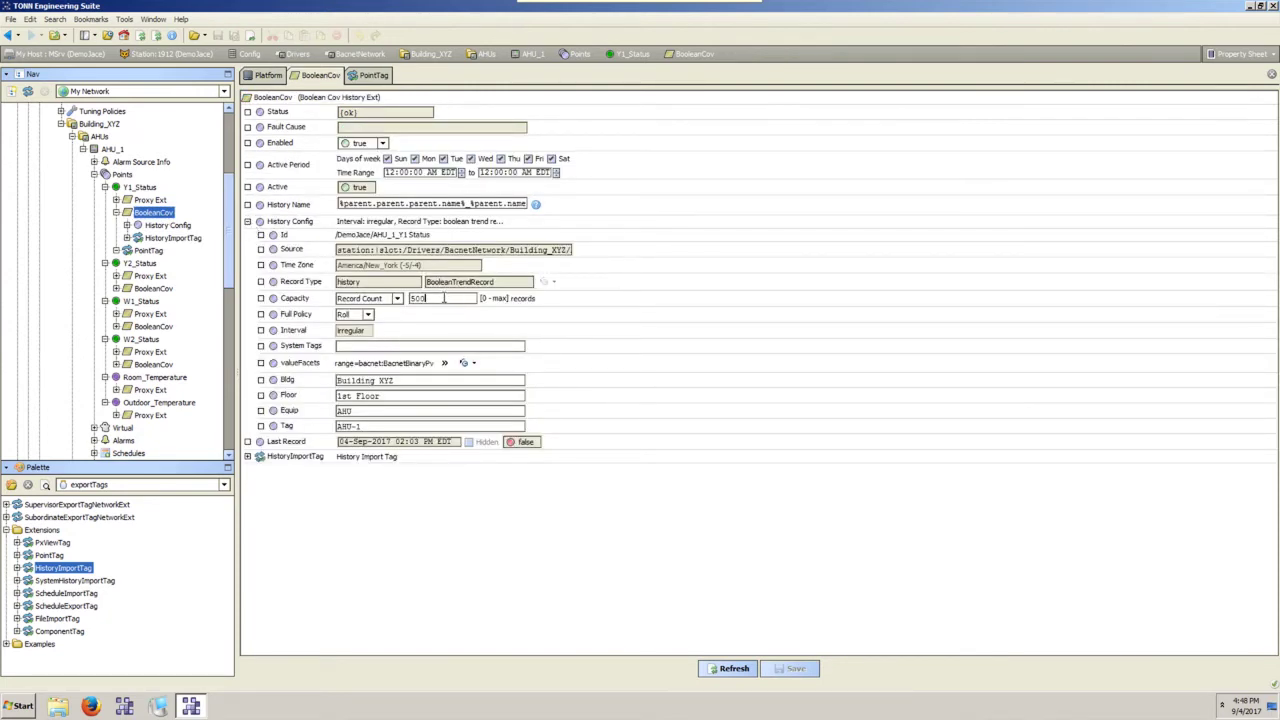
double_click(441, 297)
Set HistoryImportTag's capacity override to Record Count 5000 and save.
click(154, 240)
double_click(158, 241)
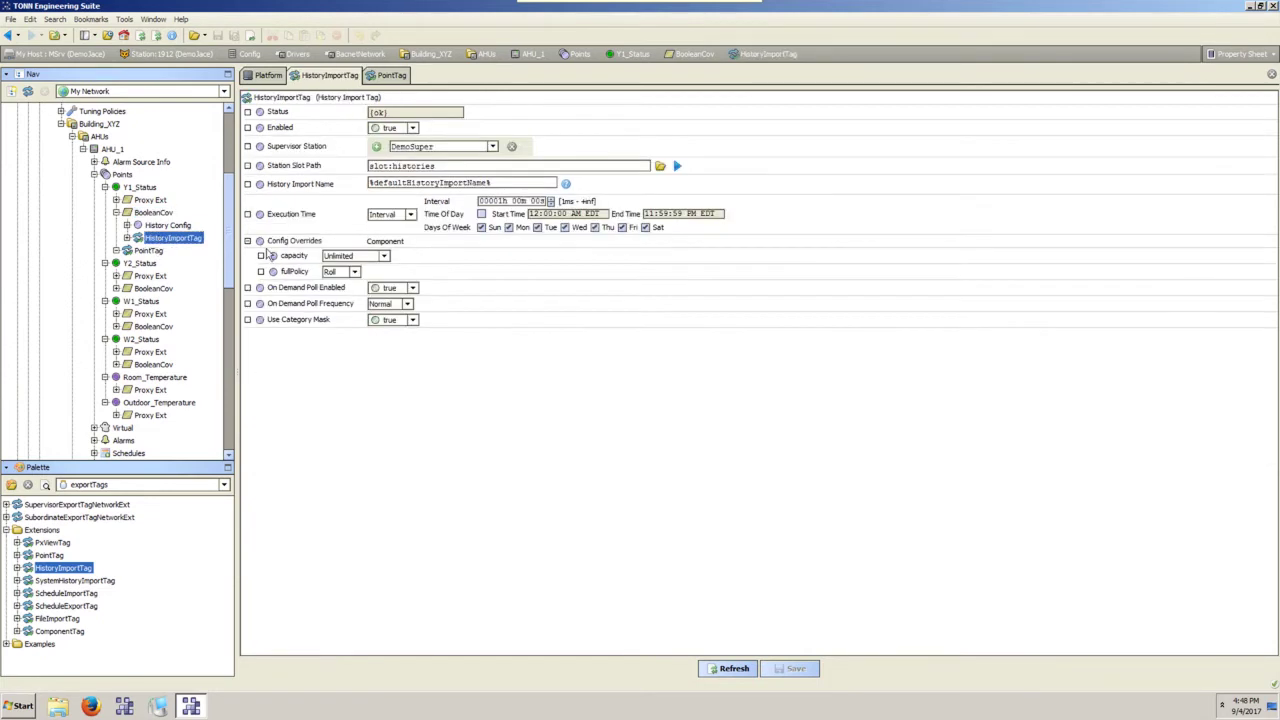
click(384, 256)
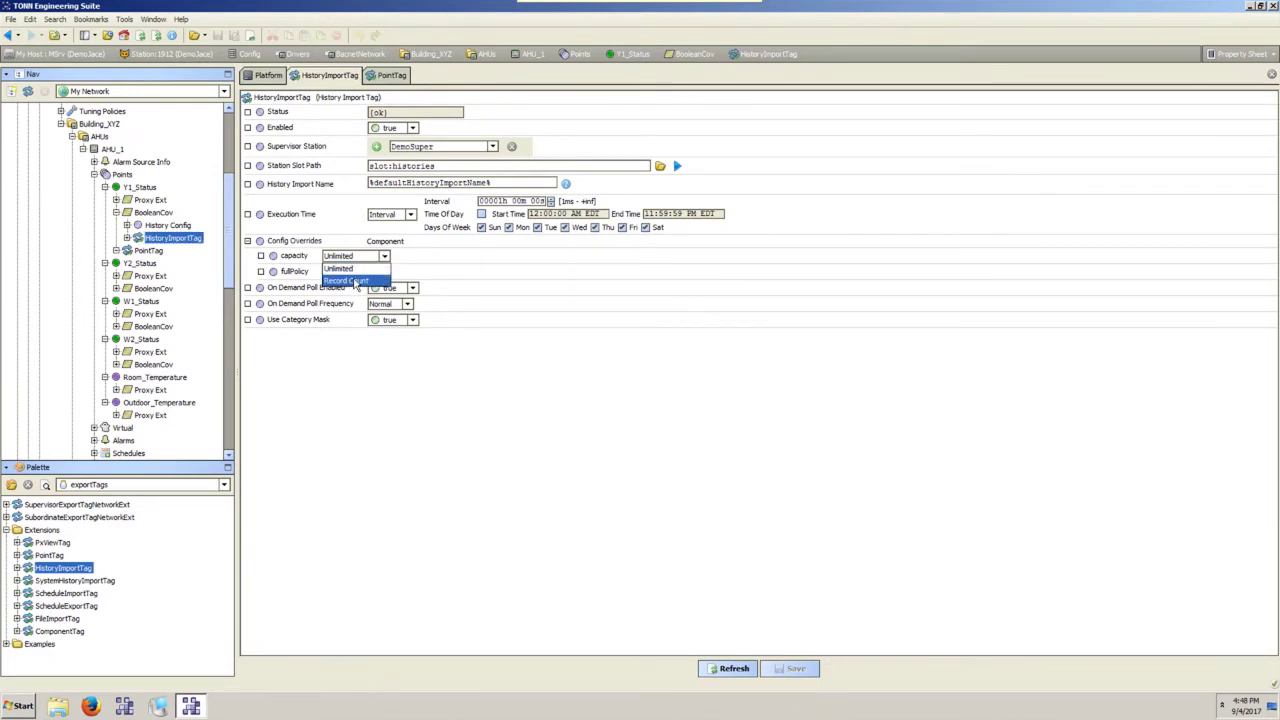
click(356, 281)
key(Tab)
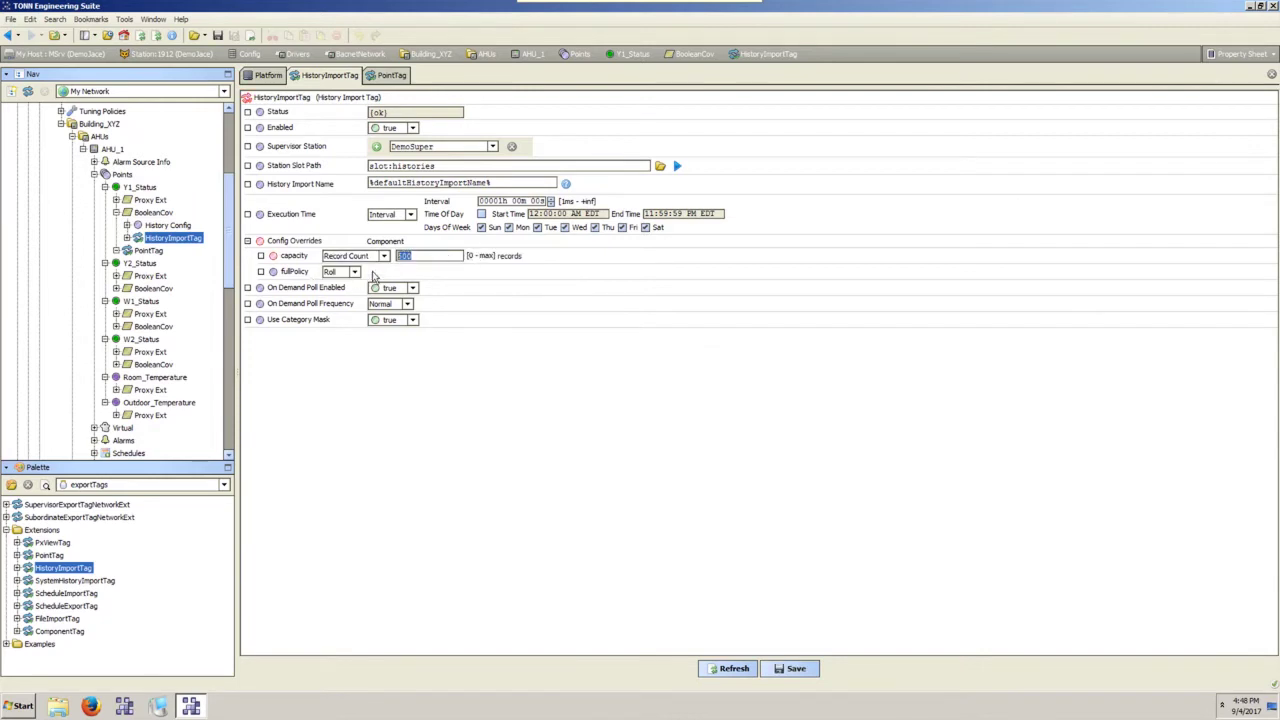
text(5)
key(ctrl+s)
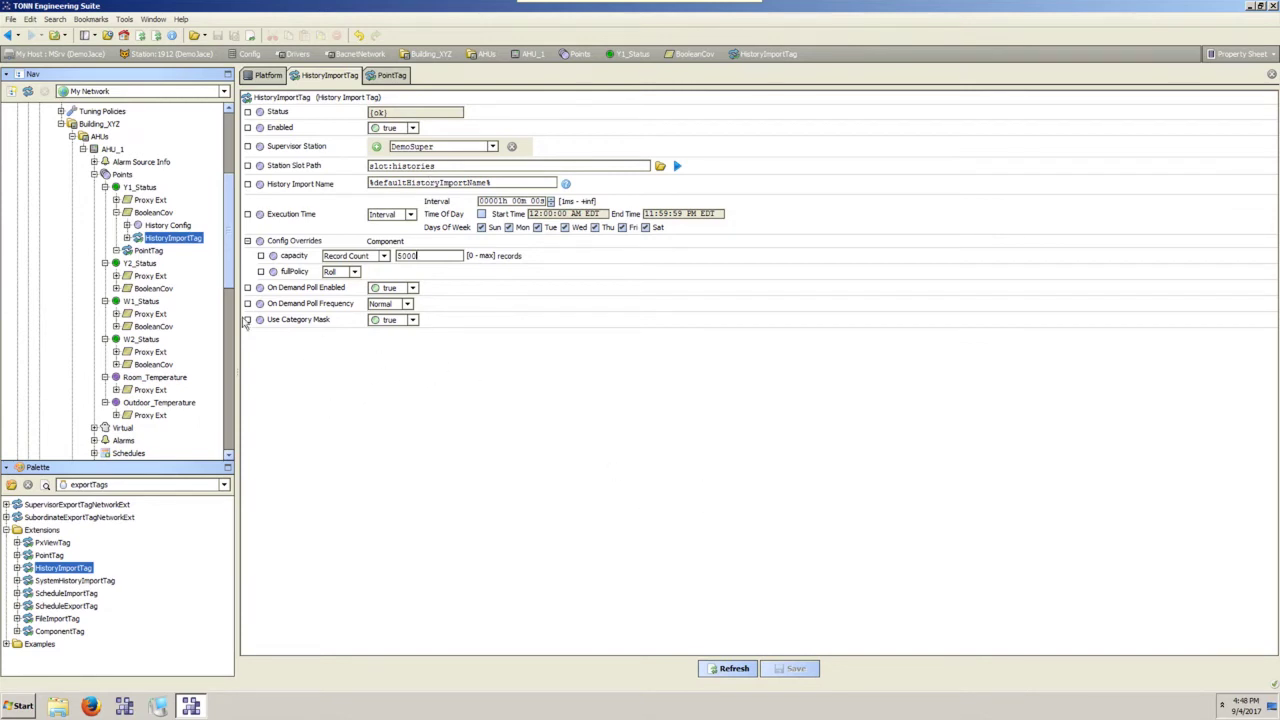
click(155, 213)
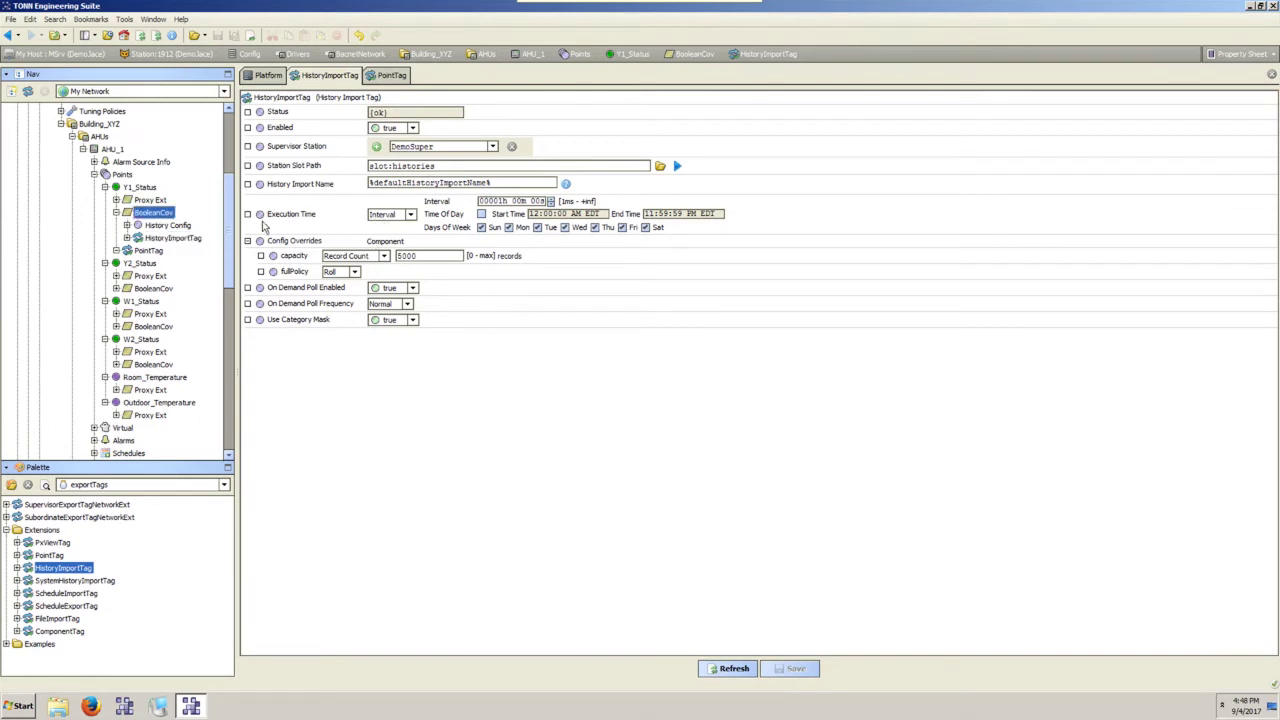
double_click(168, 214)
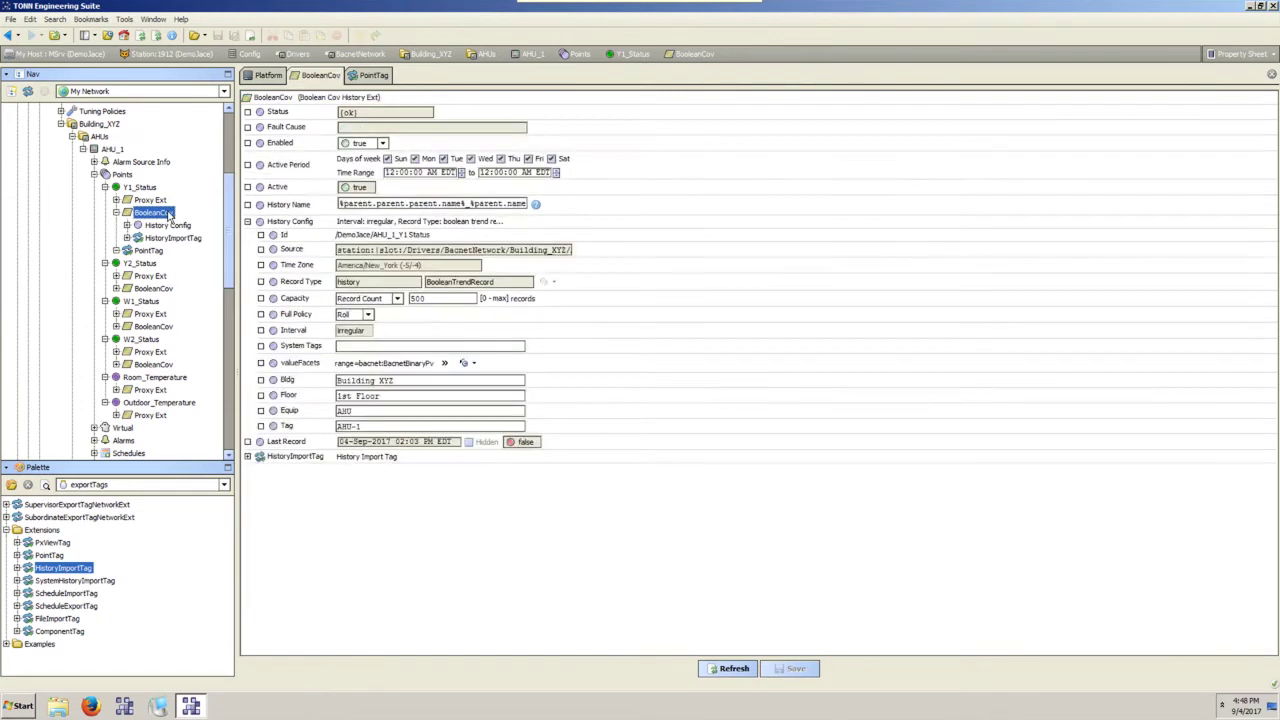
drag(425, 384, 330, 388)
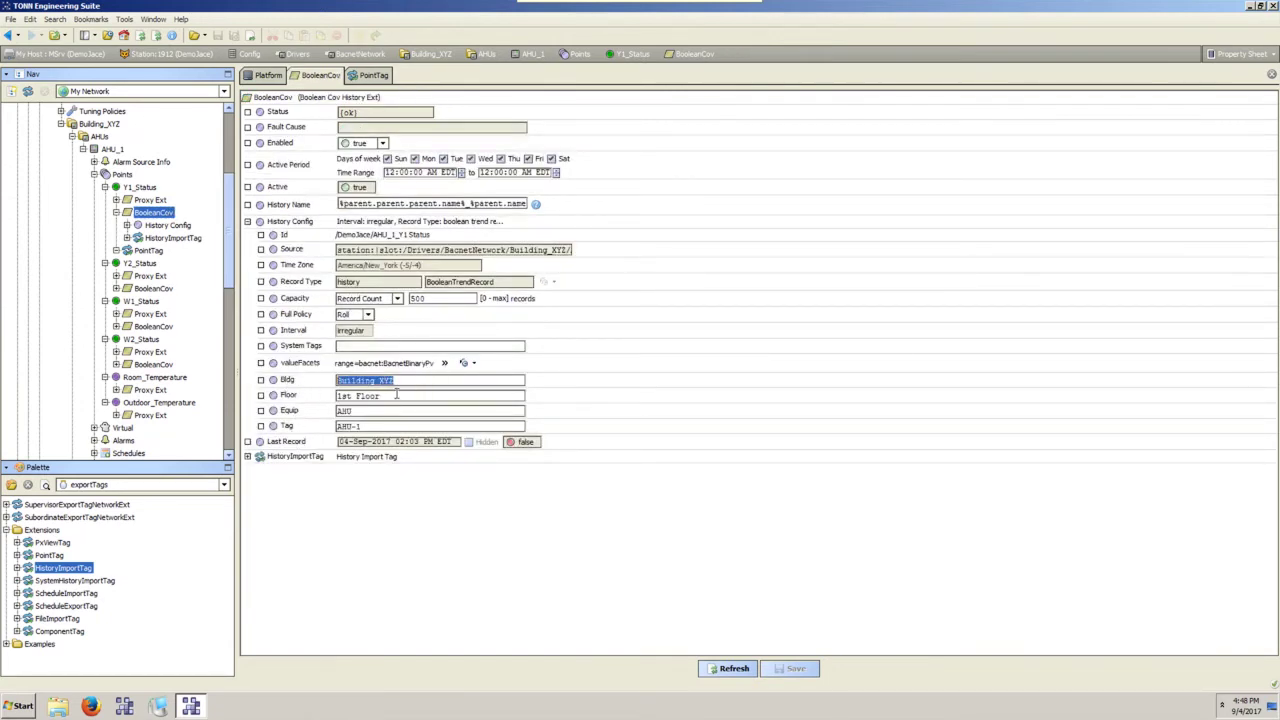
key(Tab)
key(Tab)
key(Tab)
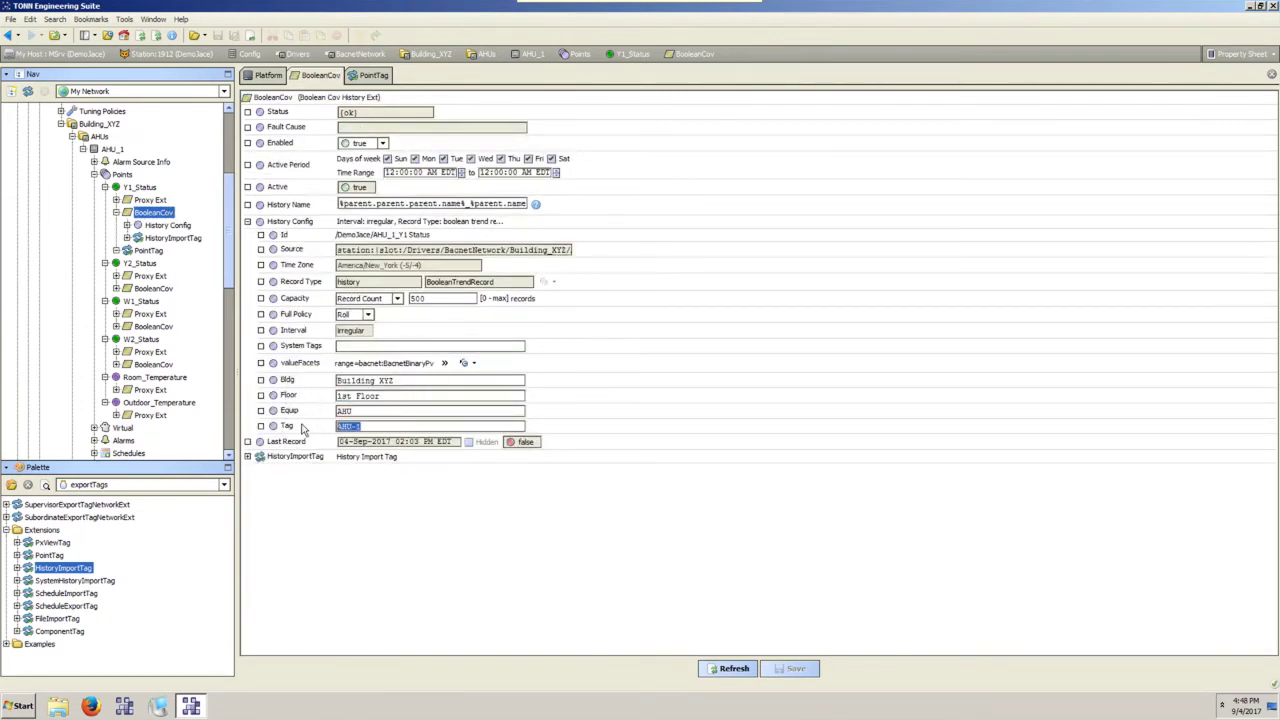
drag(406, 383, 289, 383)
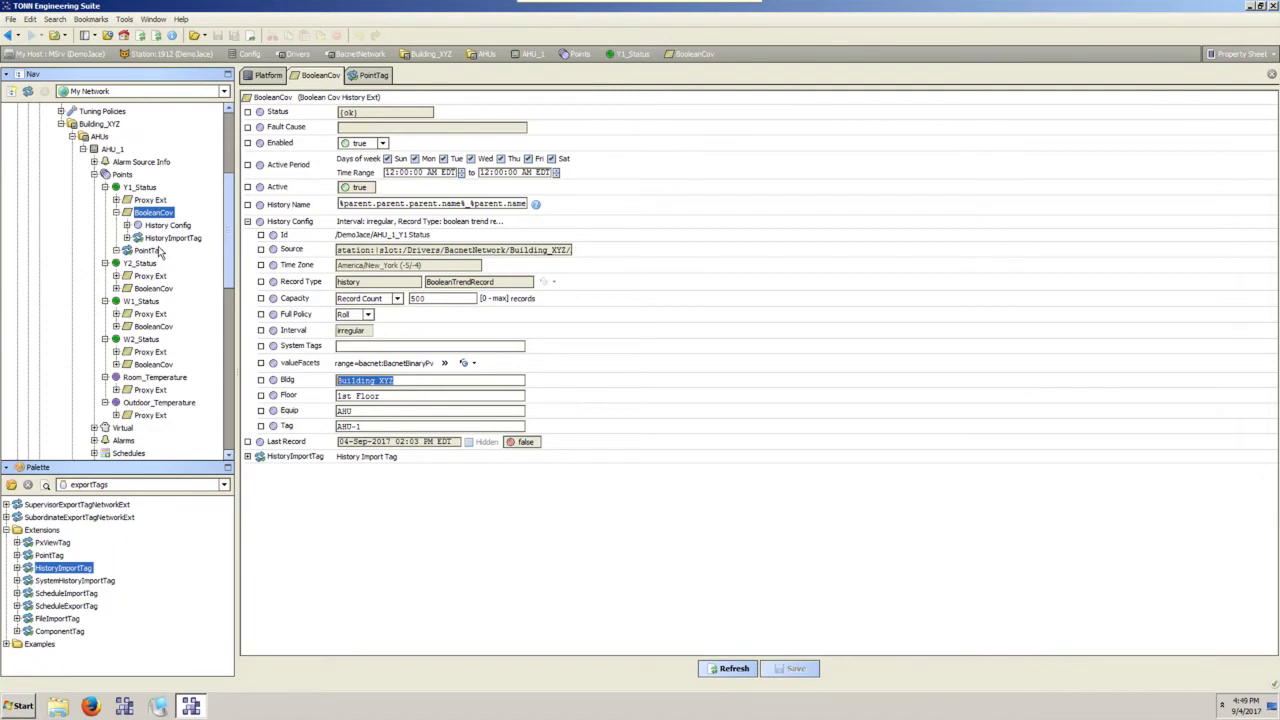
scroll(160, 253, down, 10)
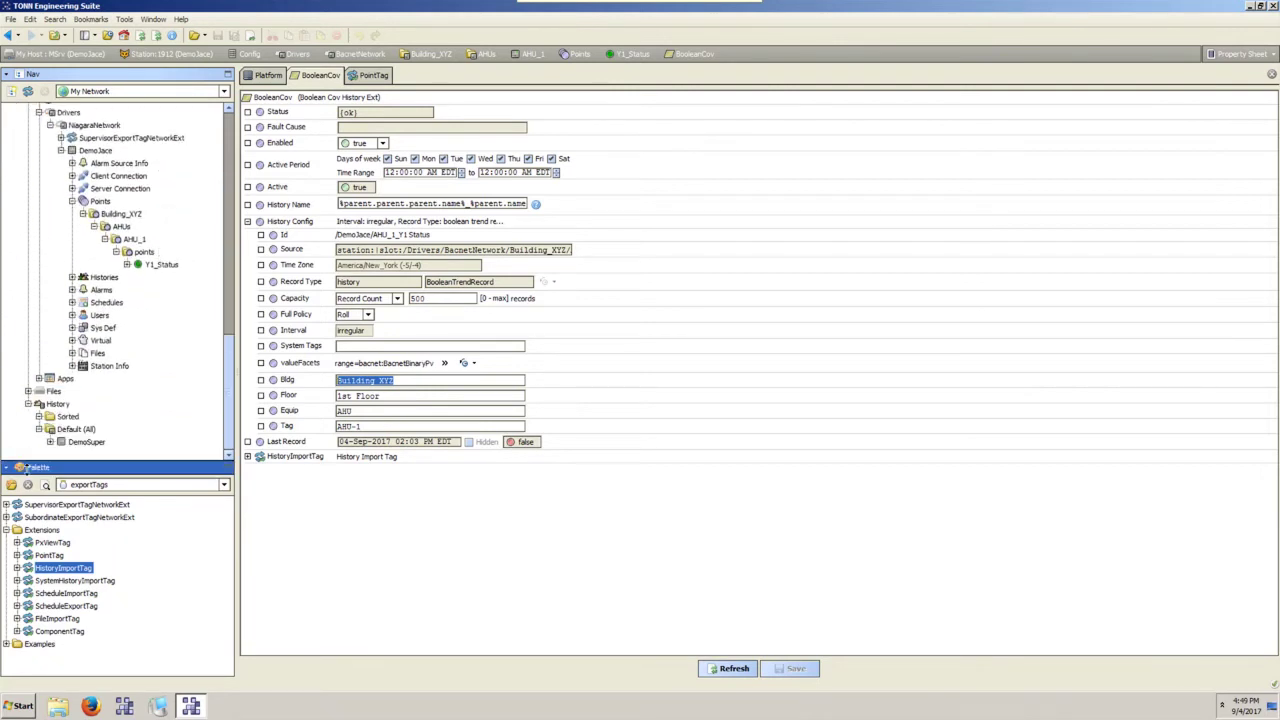
click(74, 430)
double_click(70, 432)
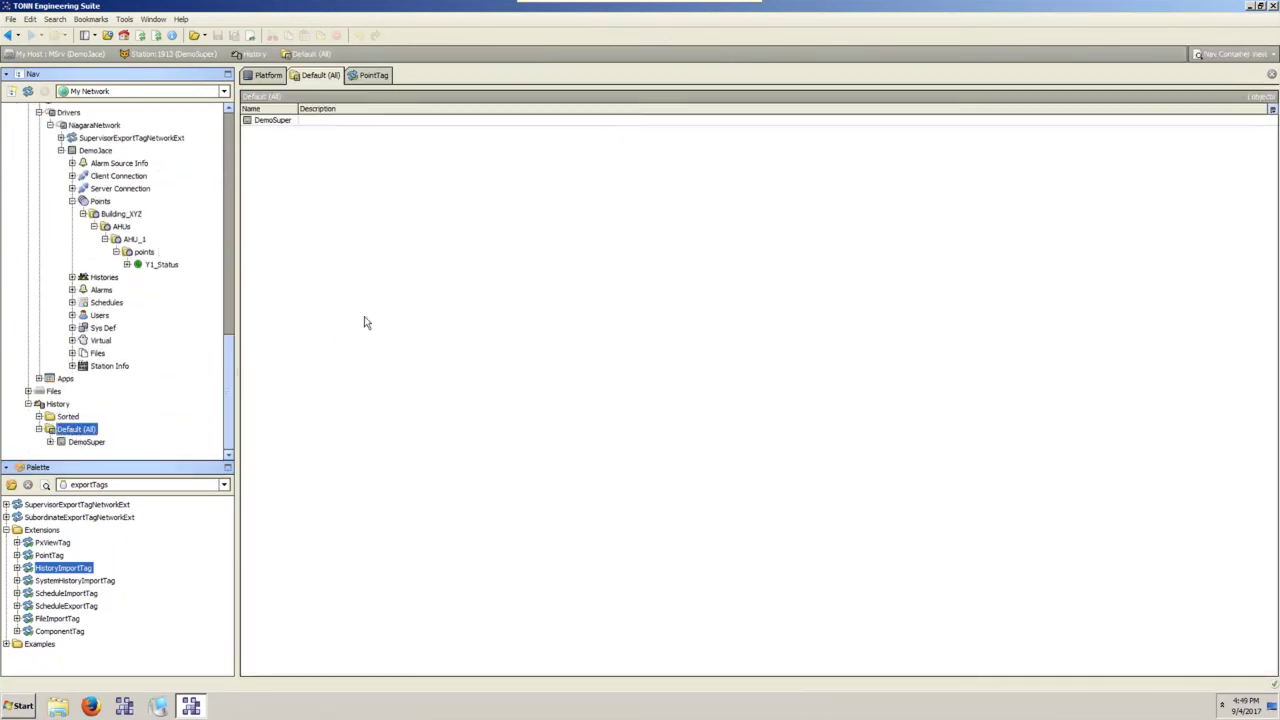
scroll(62, 403, up, 10)
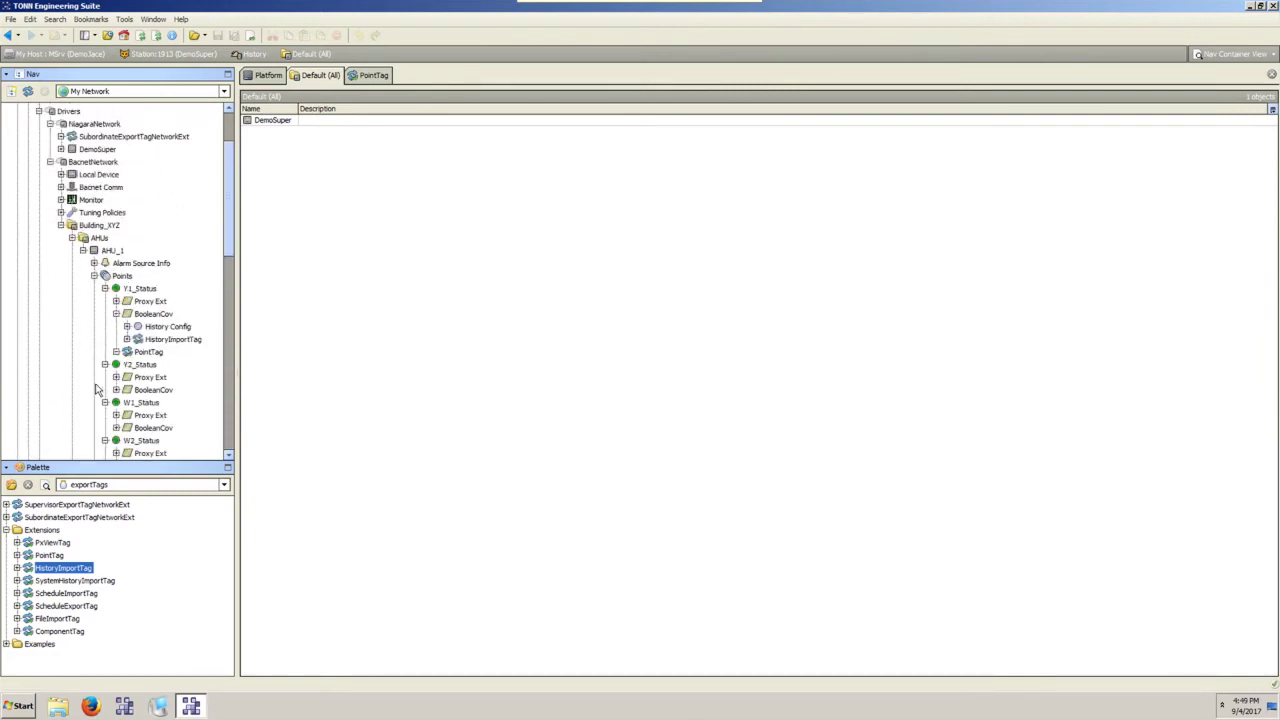
double_click(172, 339)
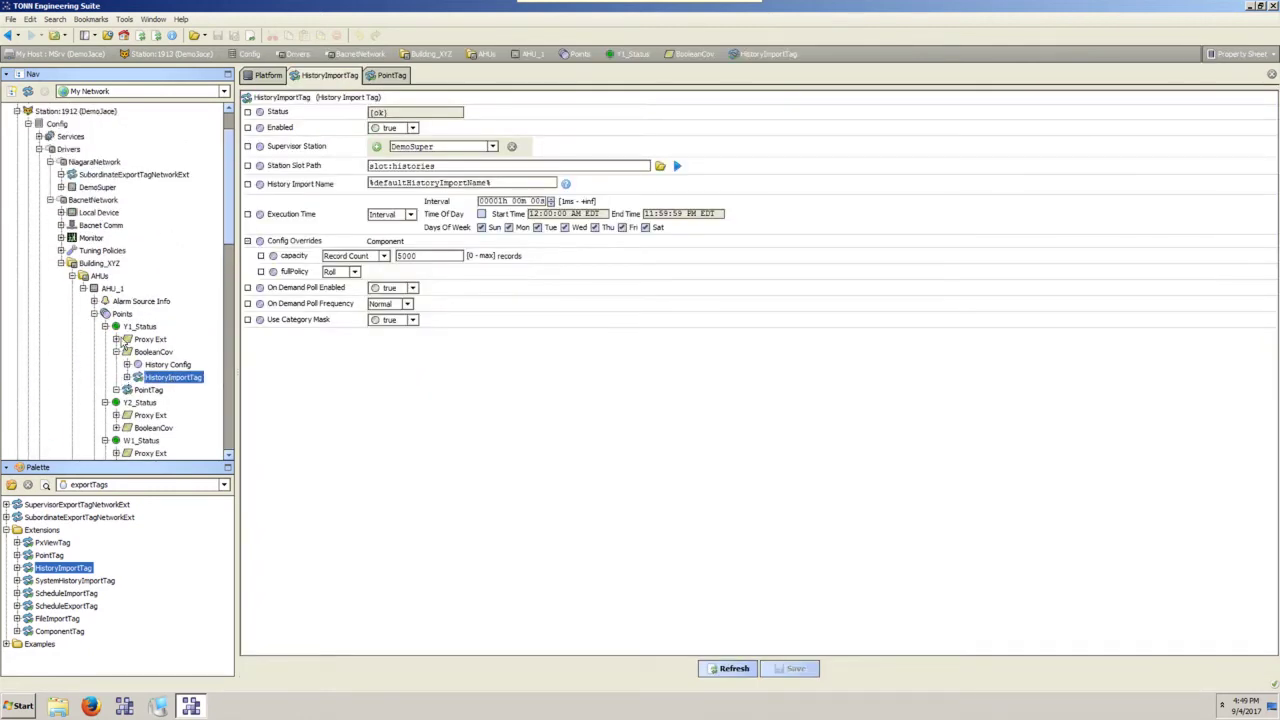
Run Subordinate Join on SubordinateExportTagNetworkExt to join the JACE to DemoSuper.
right_click(110, 238)
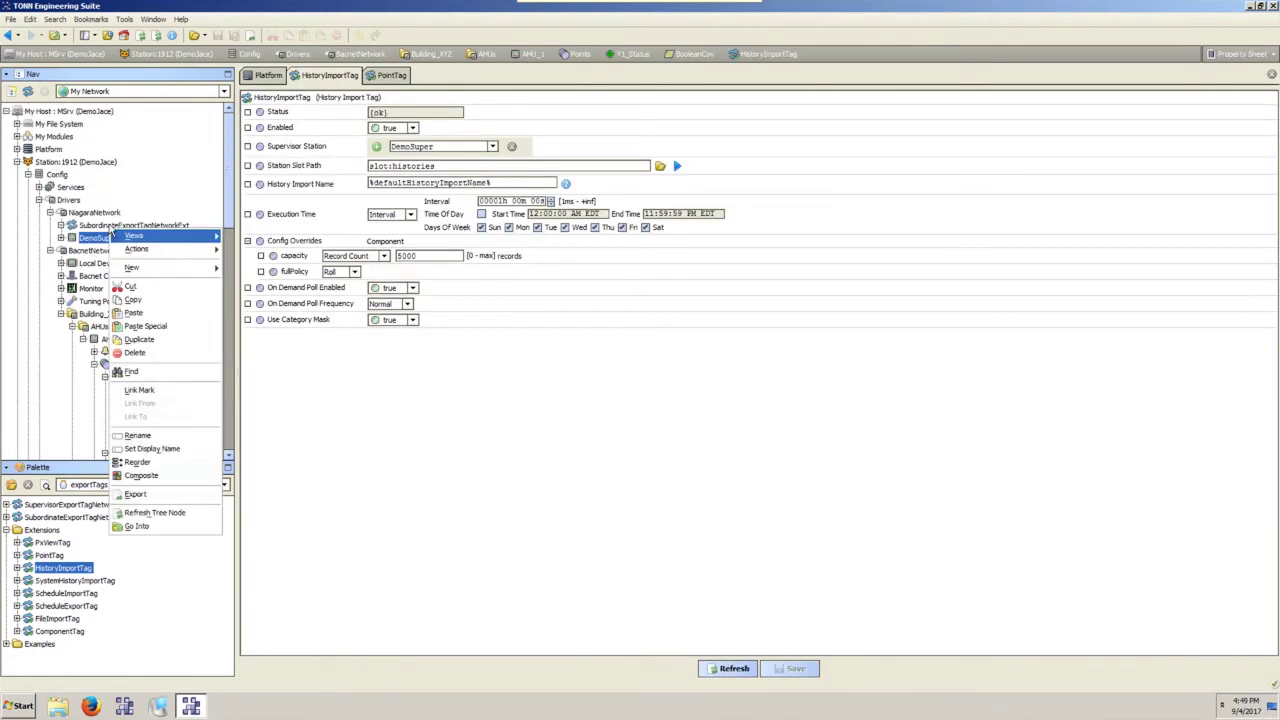
right_click(110, 225)
mouse_move(200, 245)
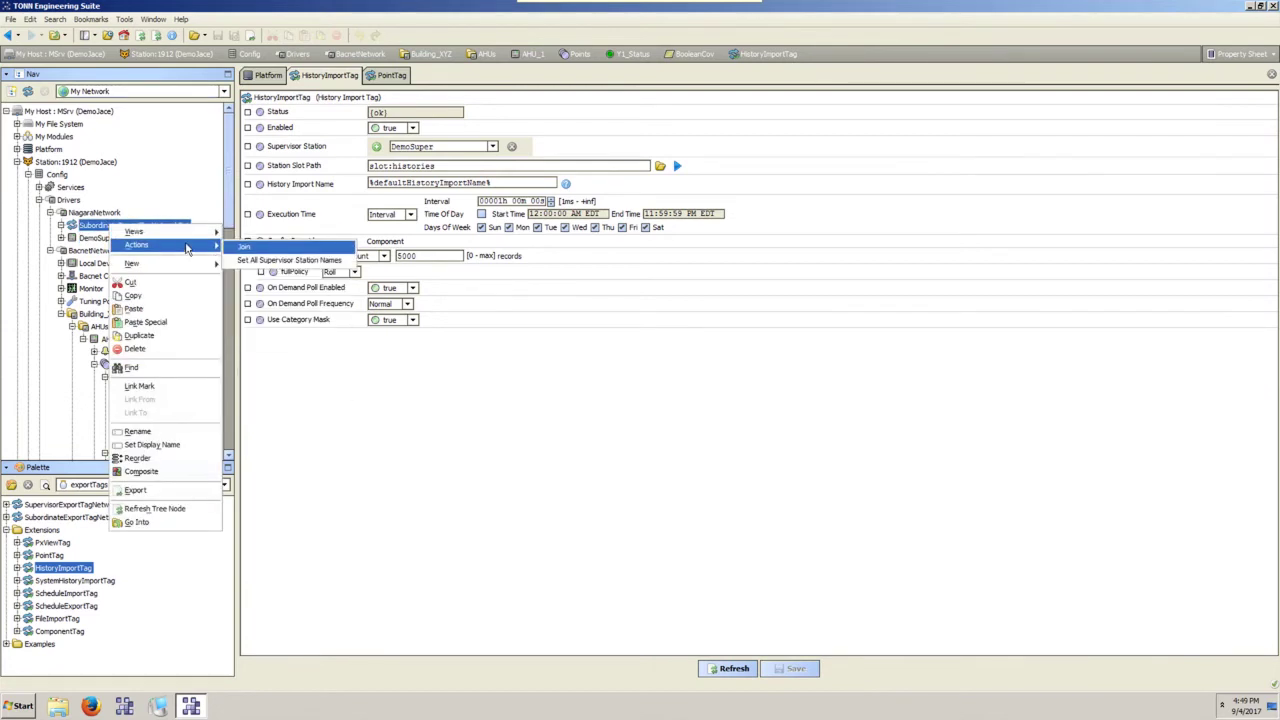
click(244, 247)
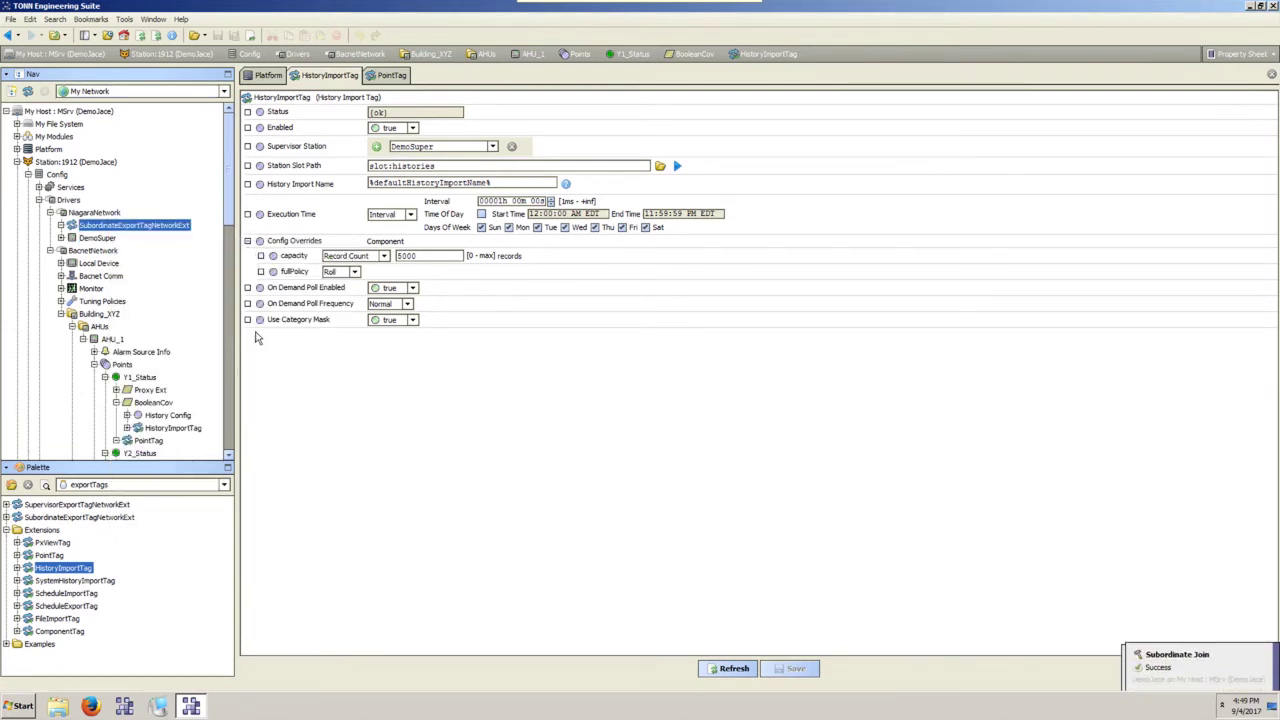
Expand the DemoJace history folder and open the AHU_1_Y1_Status history.
scroll(66, 307, down, 4)
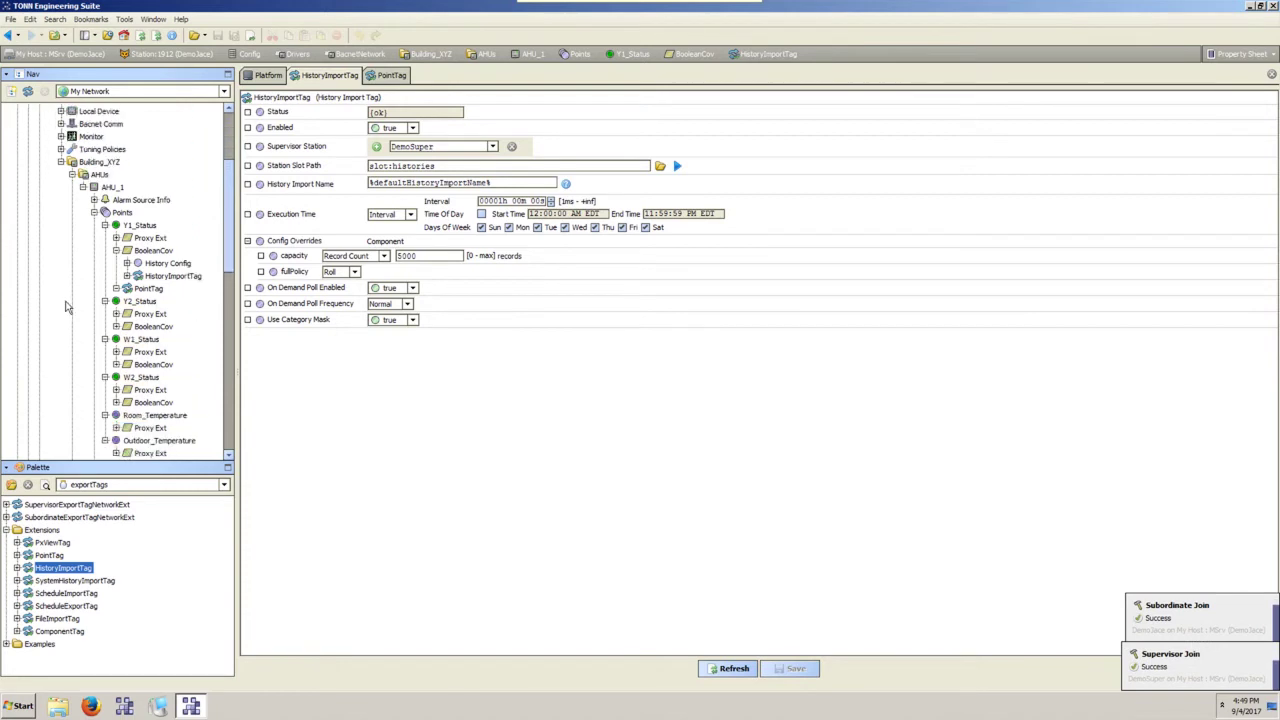
scroll(66, 307, down, 10)
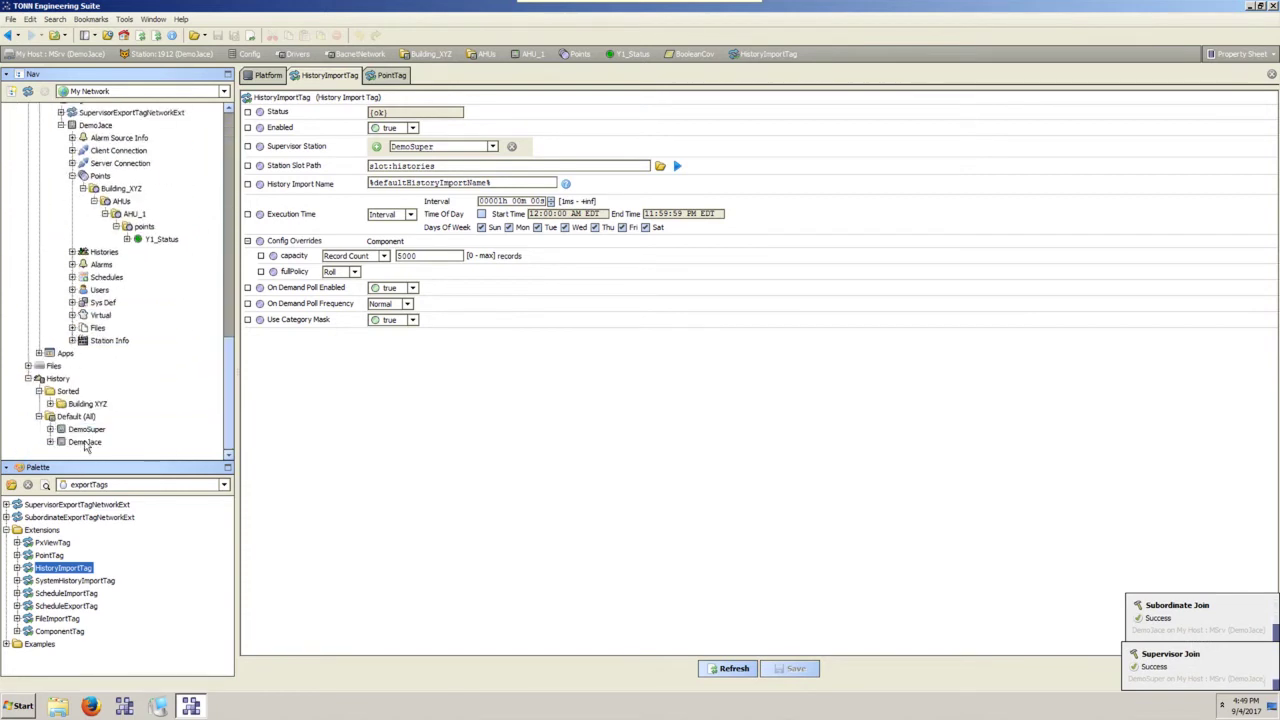
click(86, 442)
key(F2)
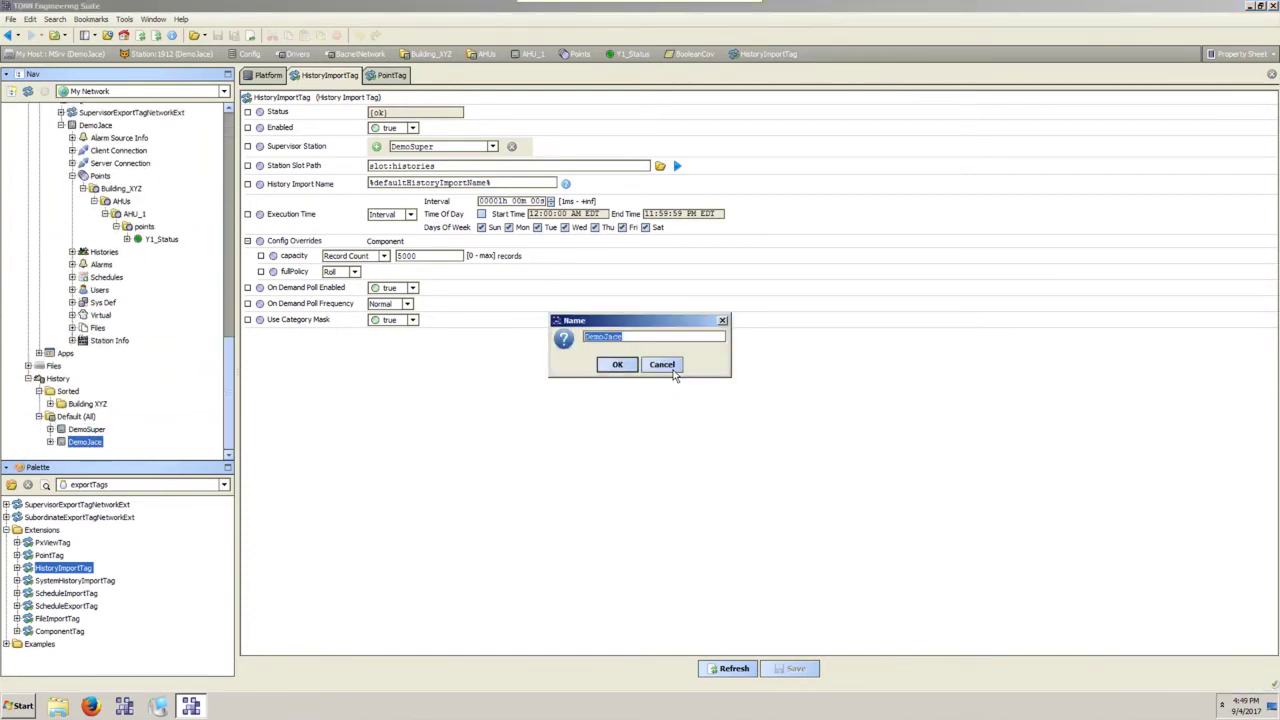
click(673, 368)
click(50, 442)
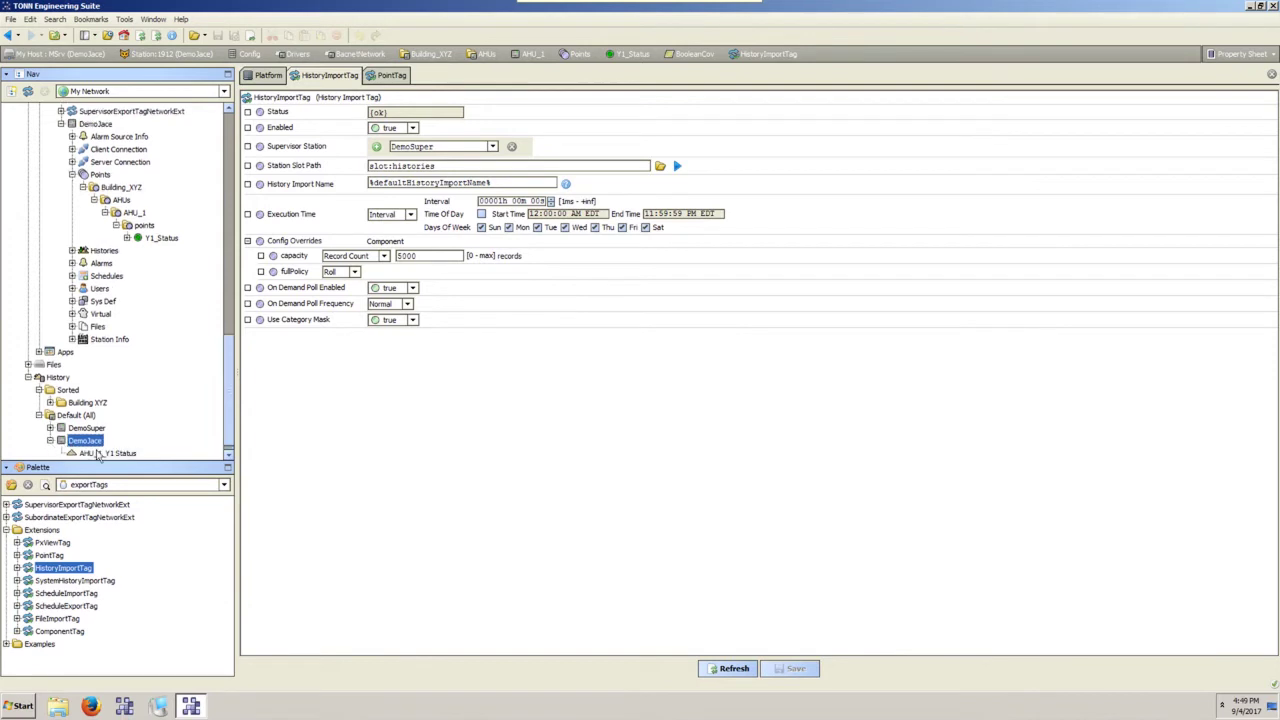
click(100, 454)
double_click(109, 442)
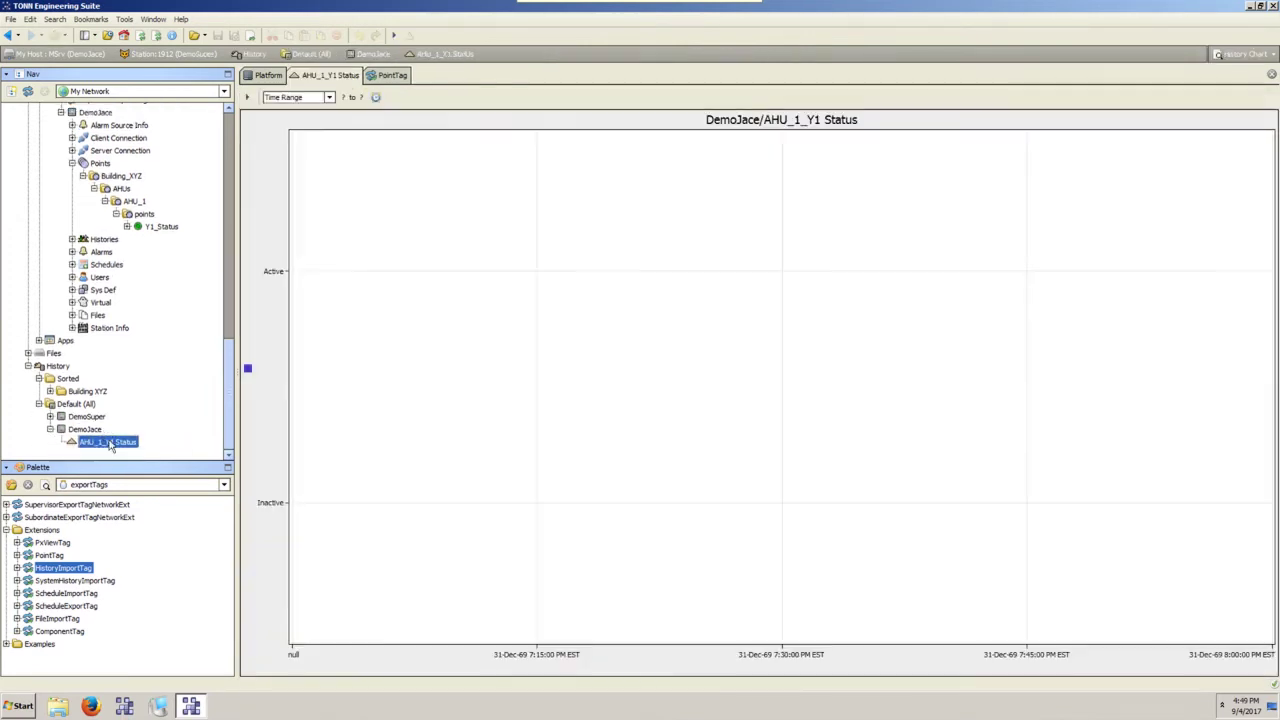
View AHU_1_Y1_Status through Views > History Table.
right_click(130, 446)
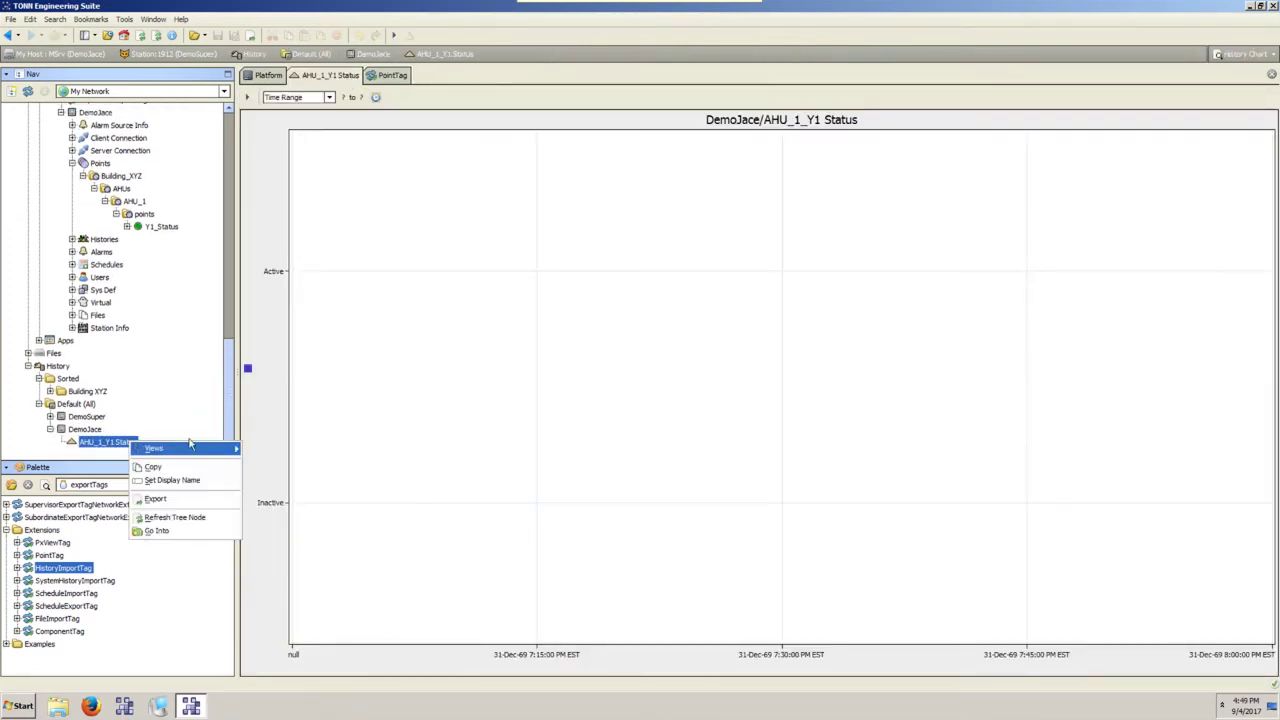
mouse_move(196, 450)
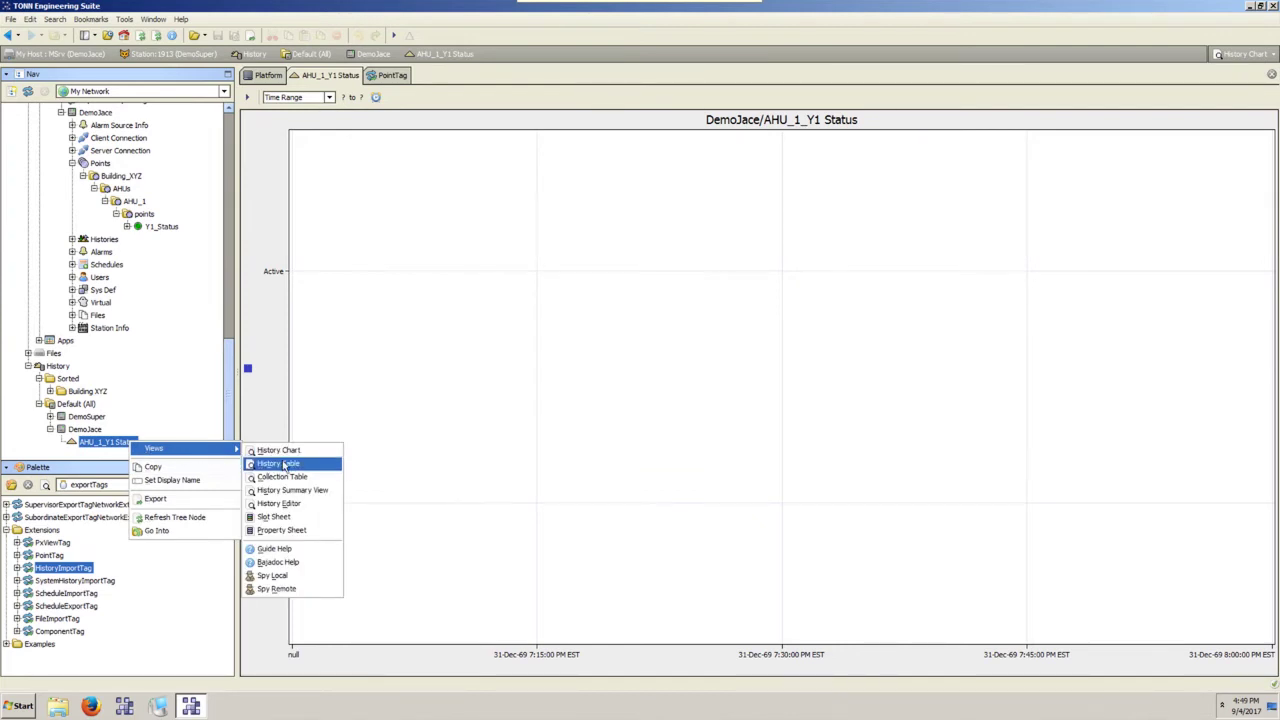
click(284, 463)
scroll(149, 380, up, 15)
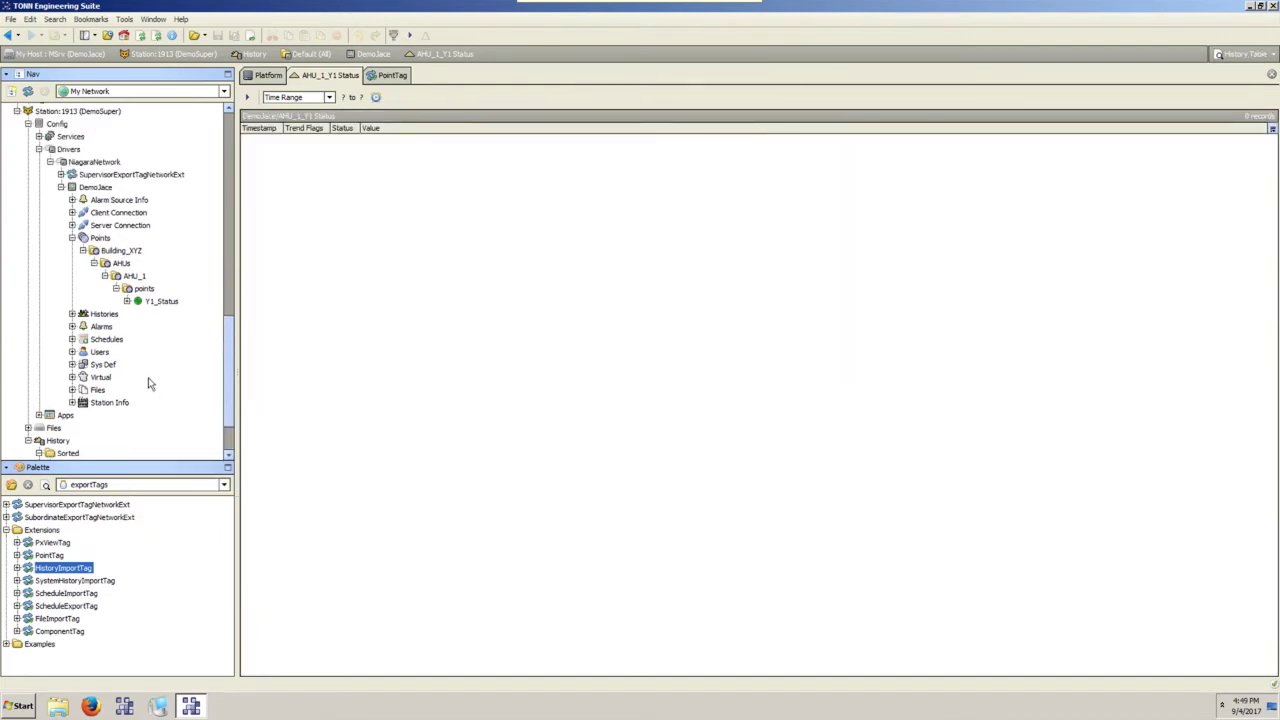
scroll(149, 382, down, 3)
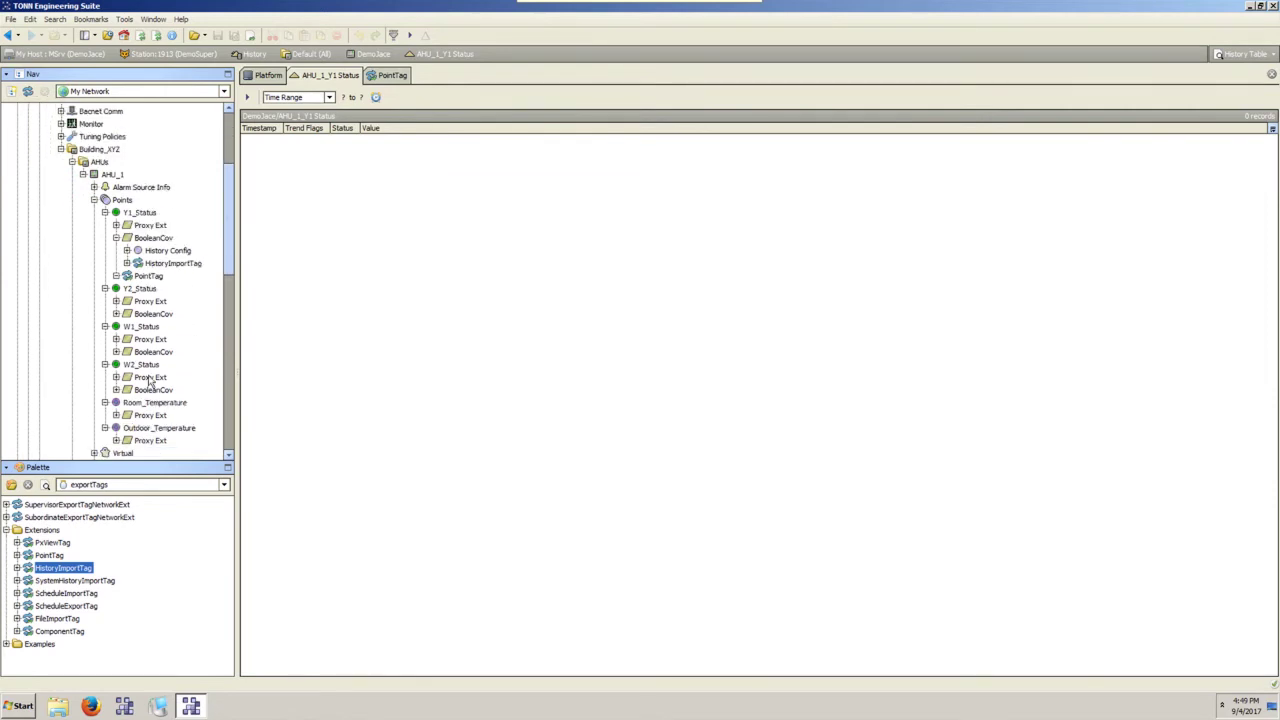
click(160, 264)
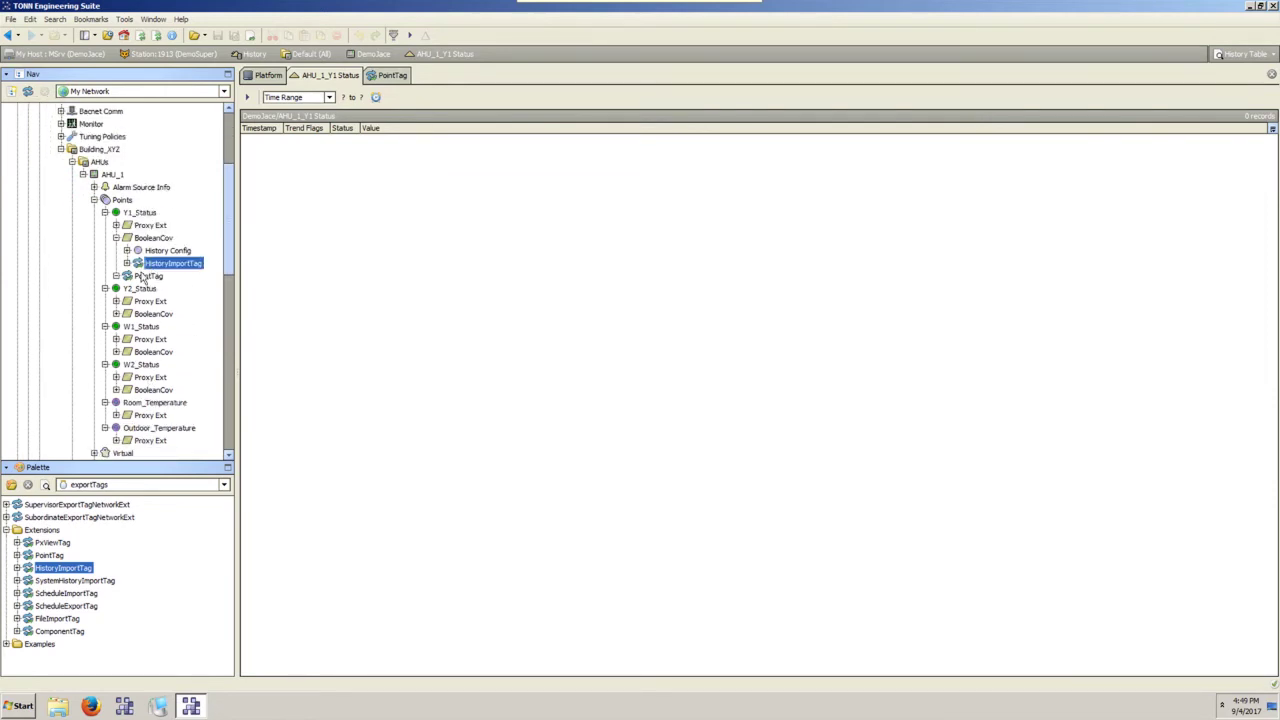
Delete the BooleanCov extensions under Y2_Status, W1_Status and W2_Status.
click(129, 316)
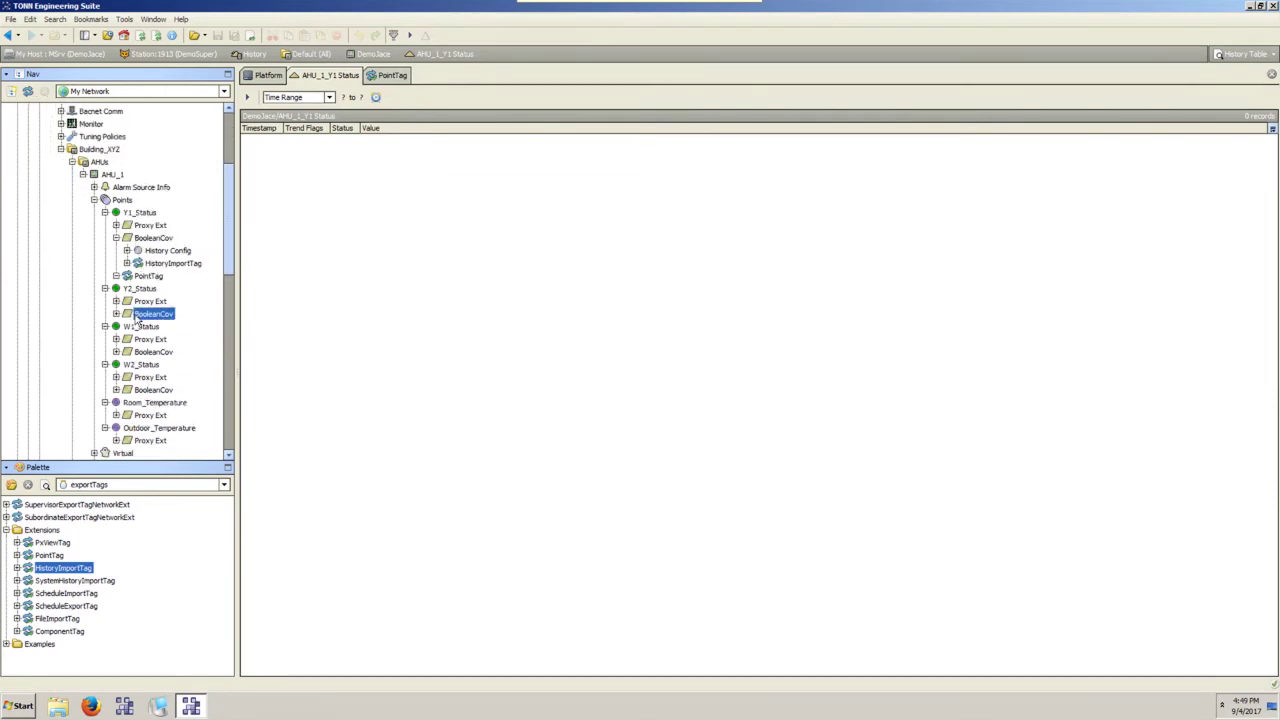
right_click(137, 316)
click(162, 440)
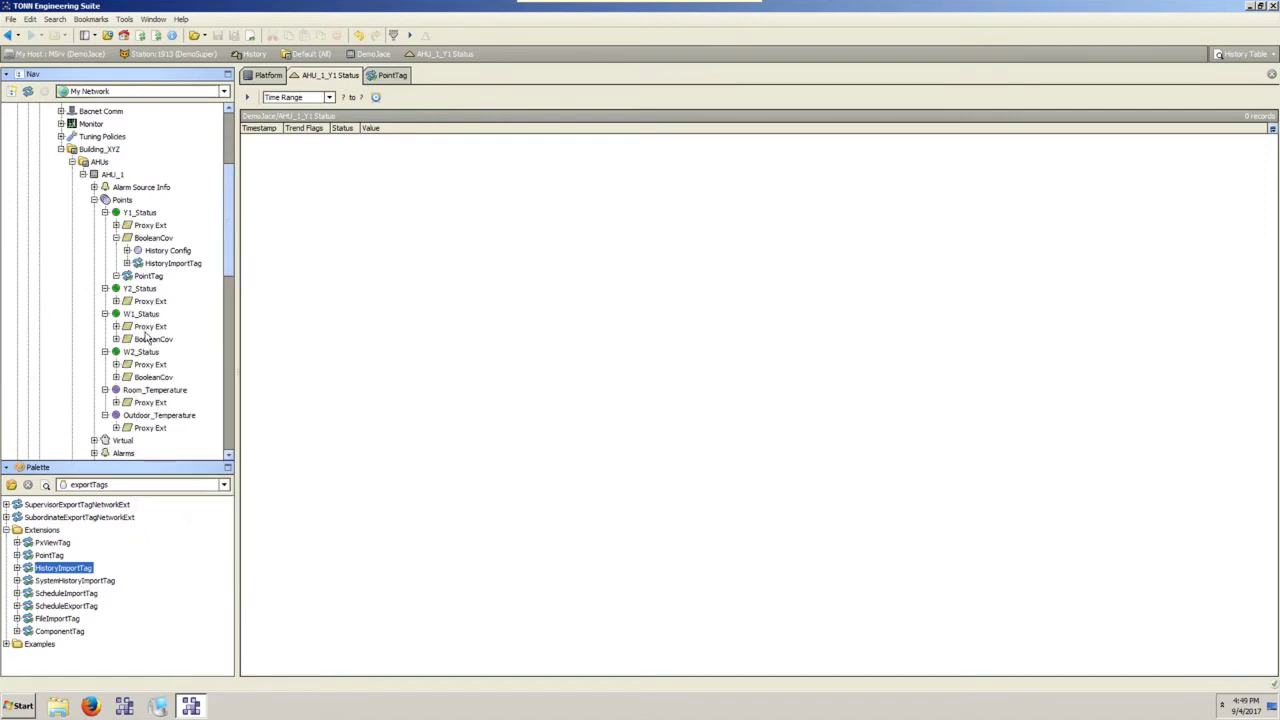
right_click(147, 339)
click(171, 458)
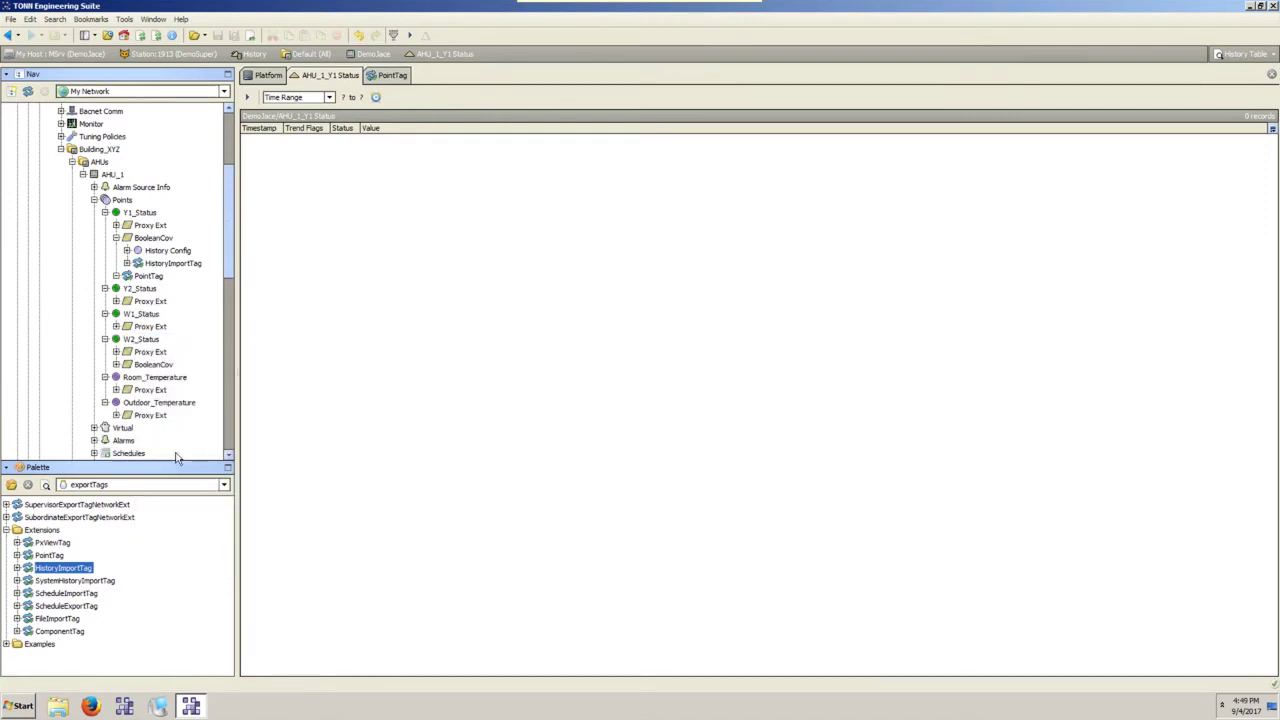
click(136, 364)
right_click(139, 364)
click(185, 493)
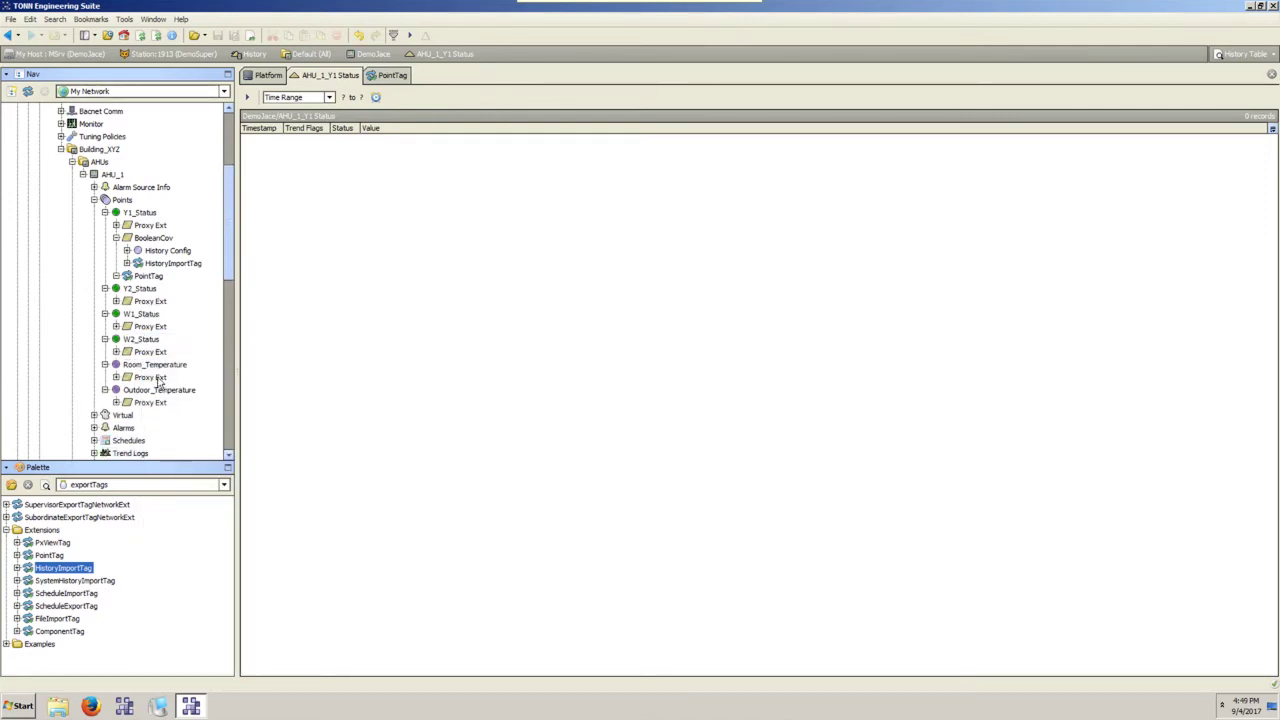
Copy BooleanCov and PointTag from under Y1_Status.
click(172, 263)
ctrl+click(148, 275)
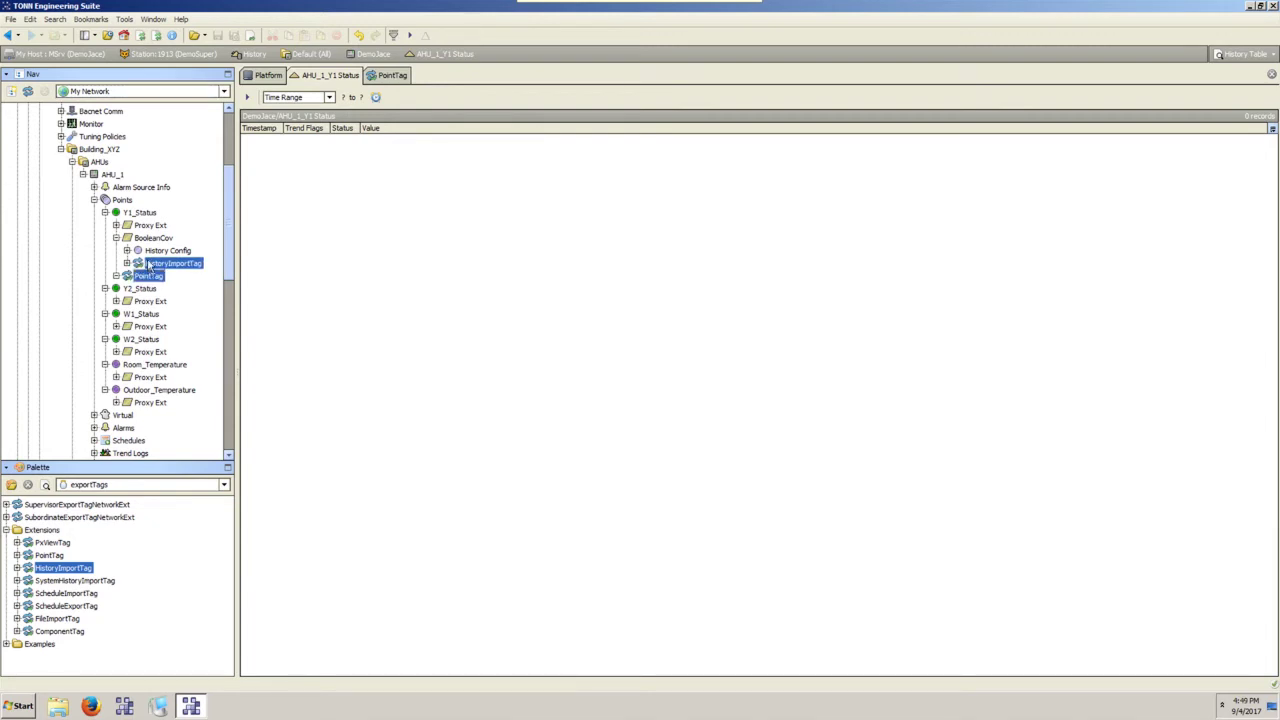
ctrl+click(152, 238)
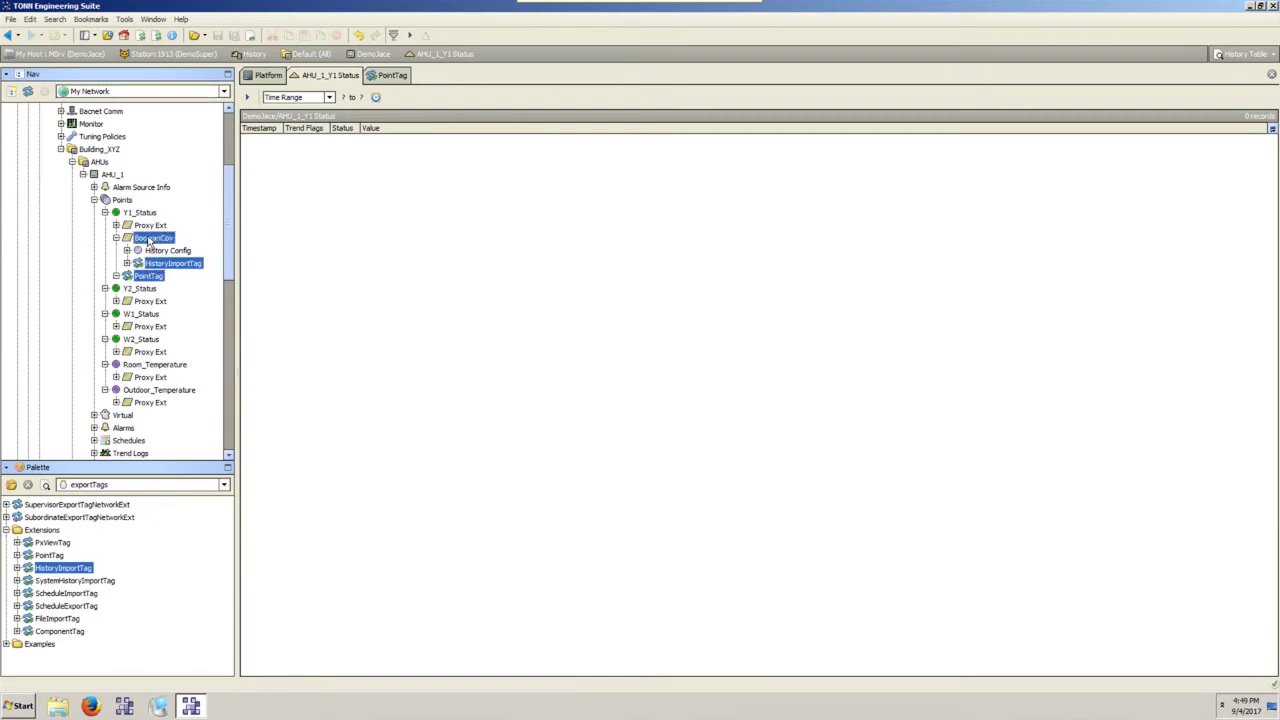
click(154, 238)
ctrl+click(147, 279)
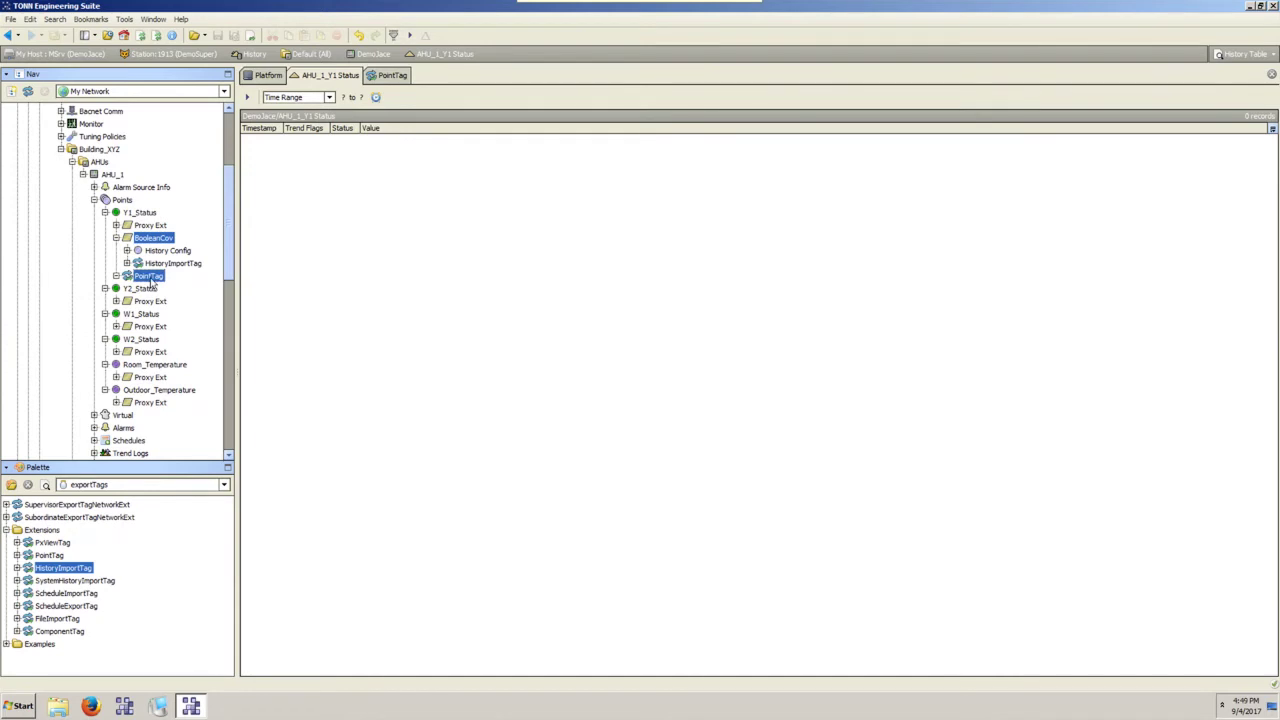
click(117, 238)
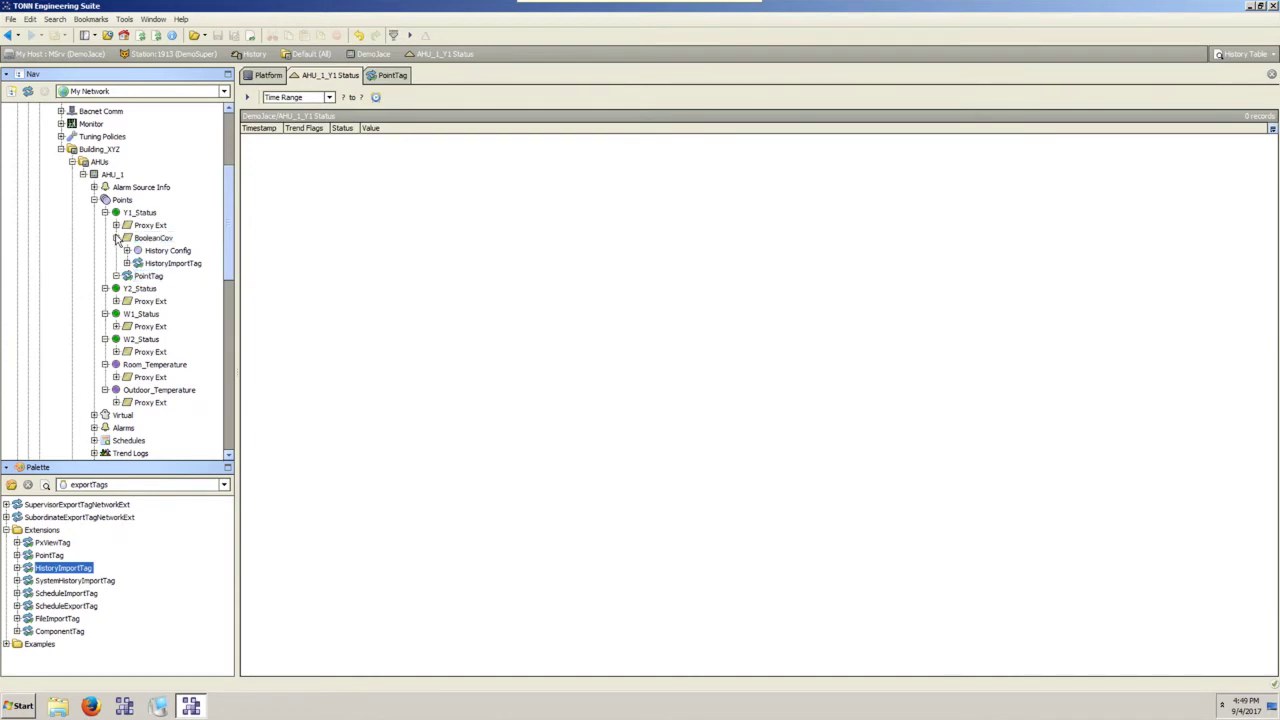
click(117, 238)
click(153, 238)
ctrl+click(148, 250)
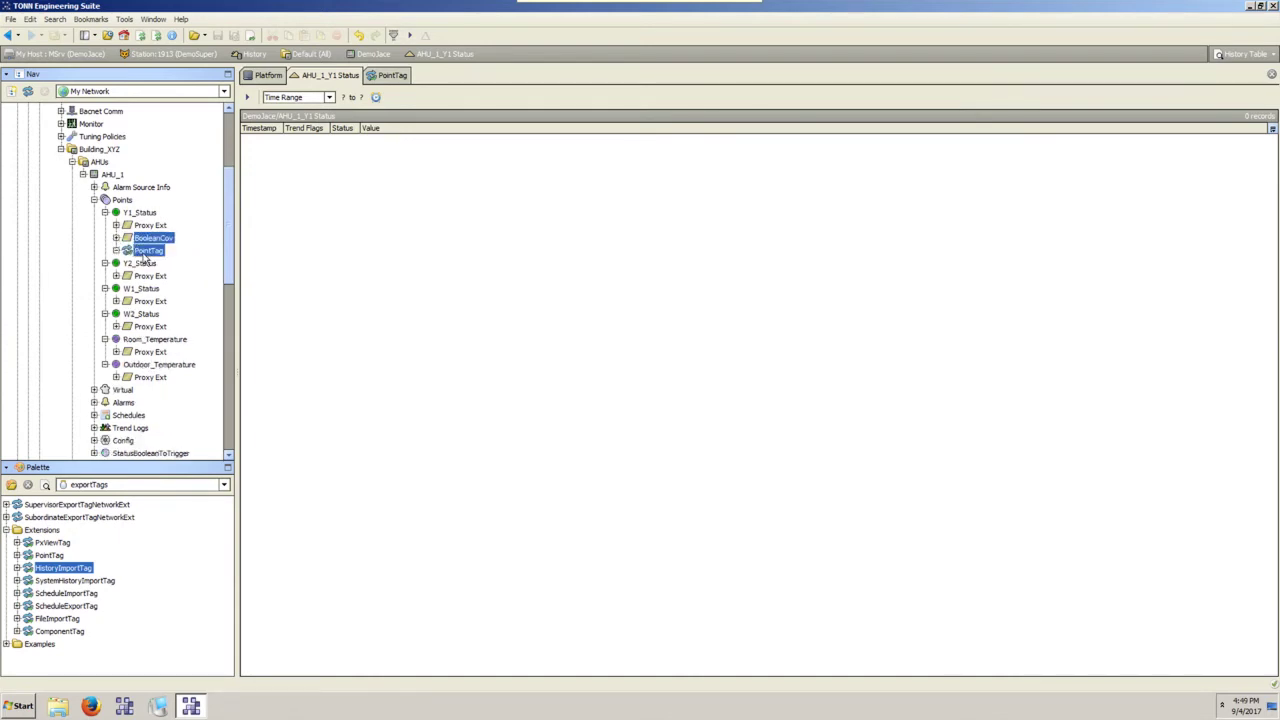
right_click(148, 250)
click(193, 276)
Paste the copied BooleanCov and PointTag into Y2_Status, W1_Status and W2_Status.
right_click(128, 262)
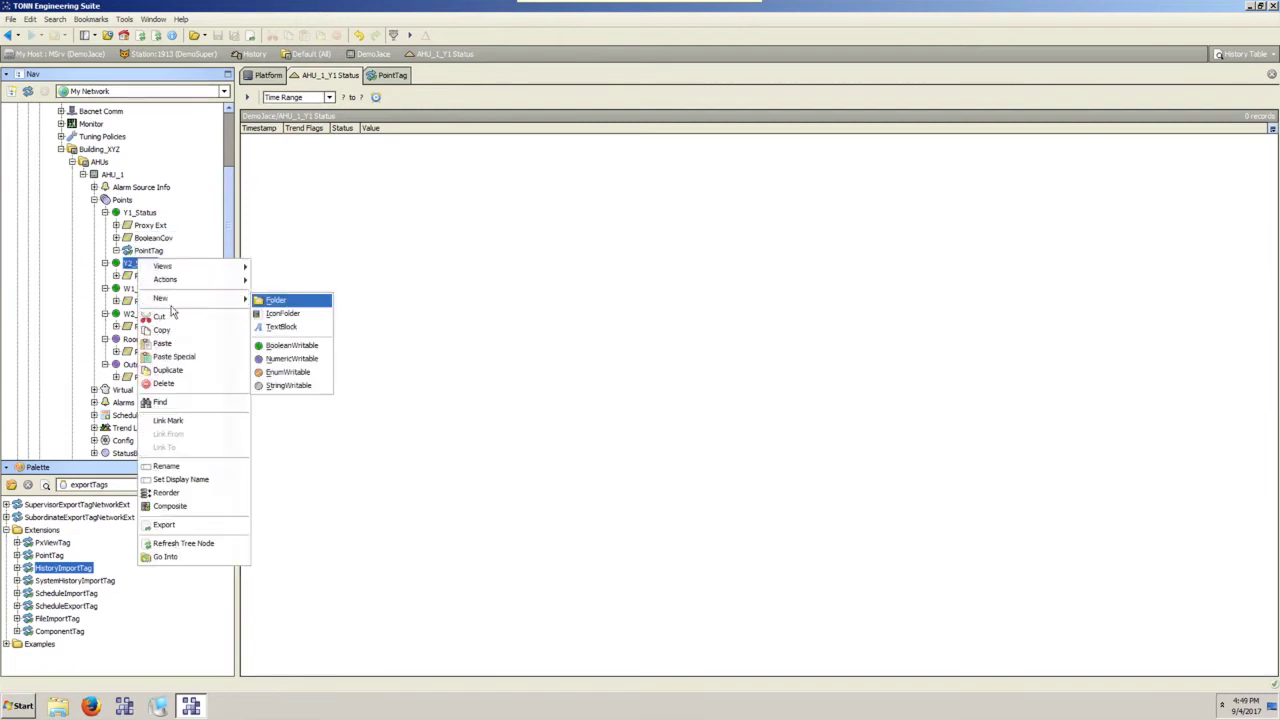
click(175, 344)
right_click(146, 316)
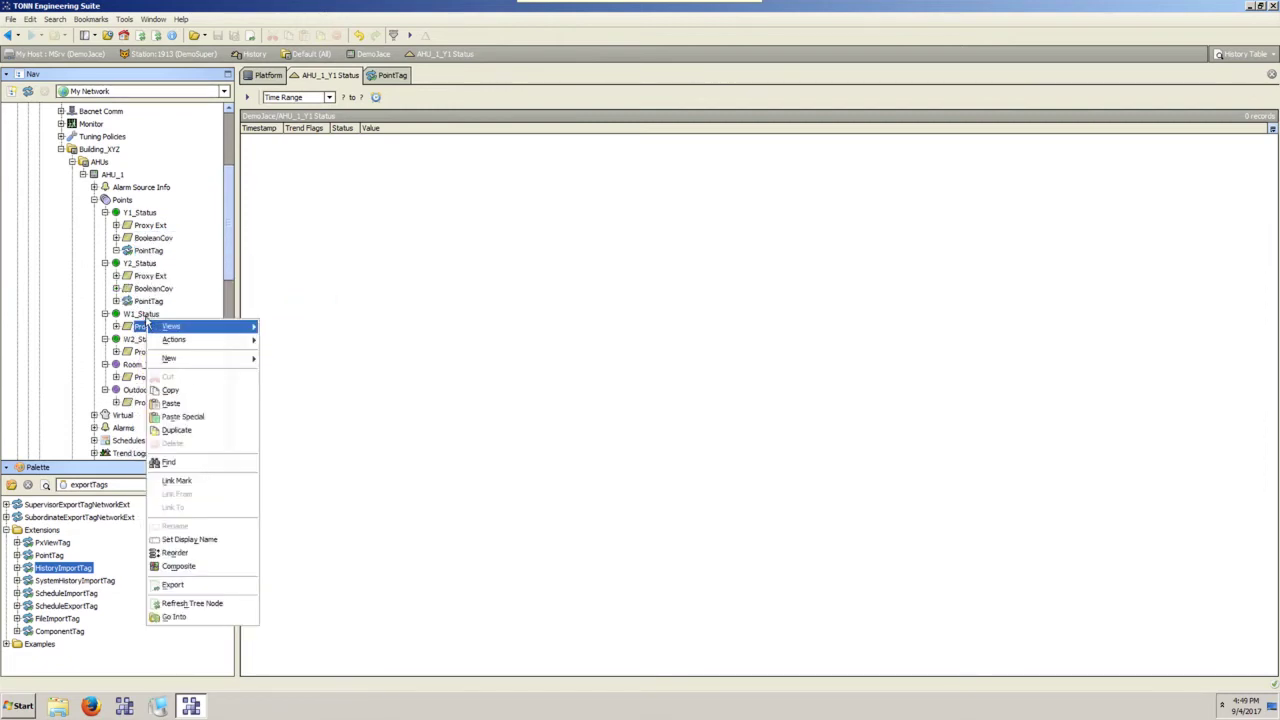
click(140, 314)
right_click(146, 316)
click(176, 399)
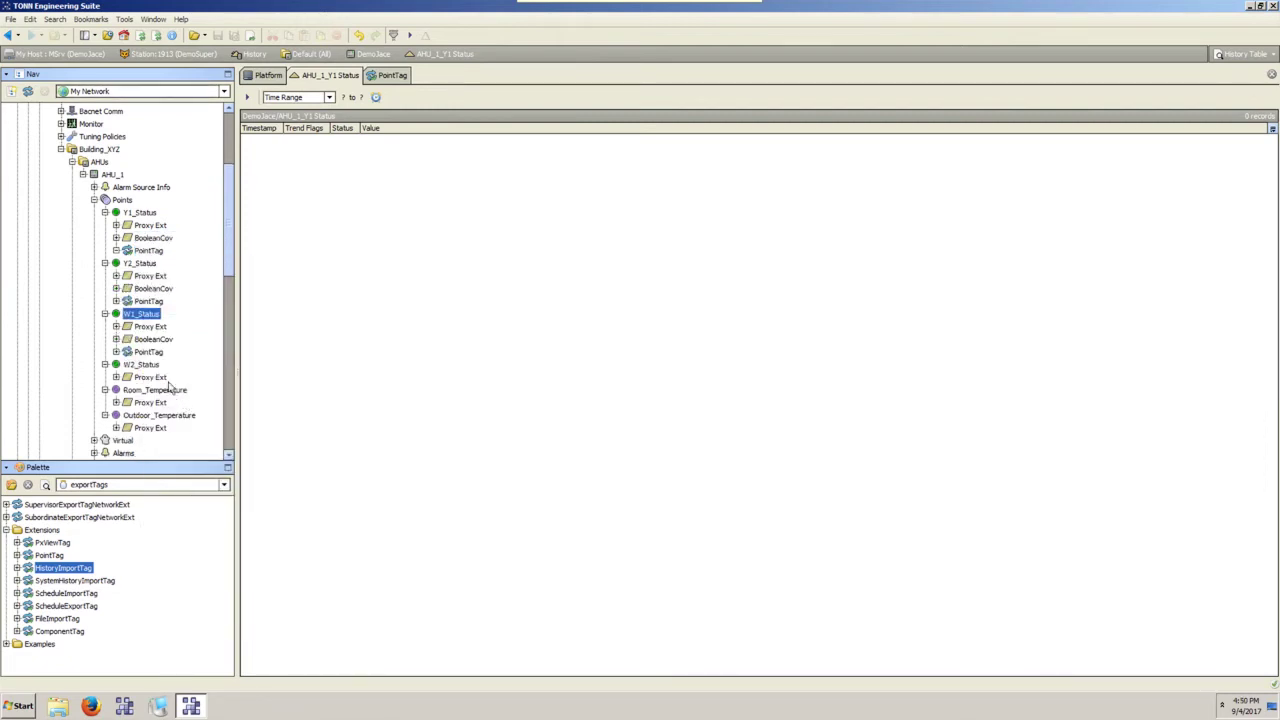
right_click(145, 366)
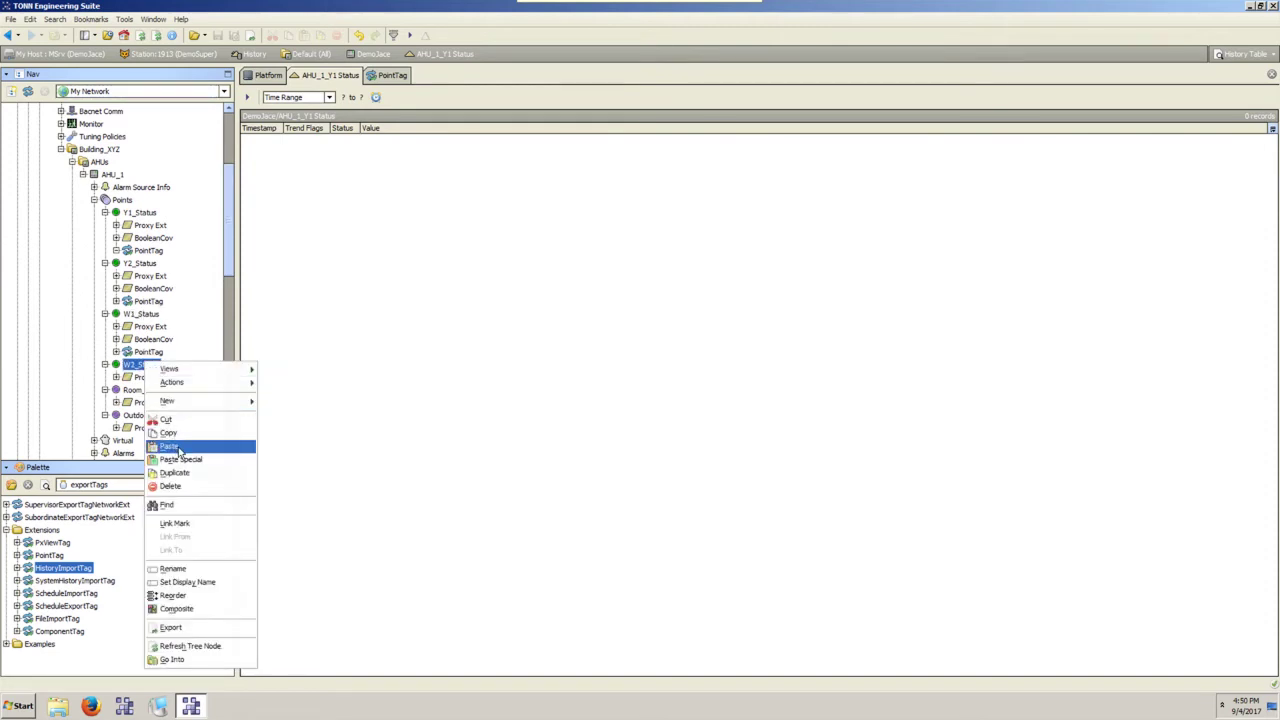
click(175, 447)
click(152, 415)
scroll(153, 420, down, 4)
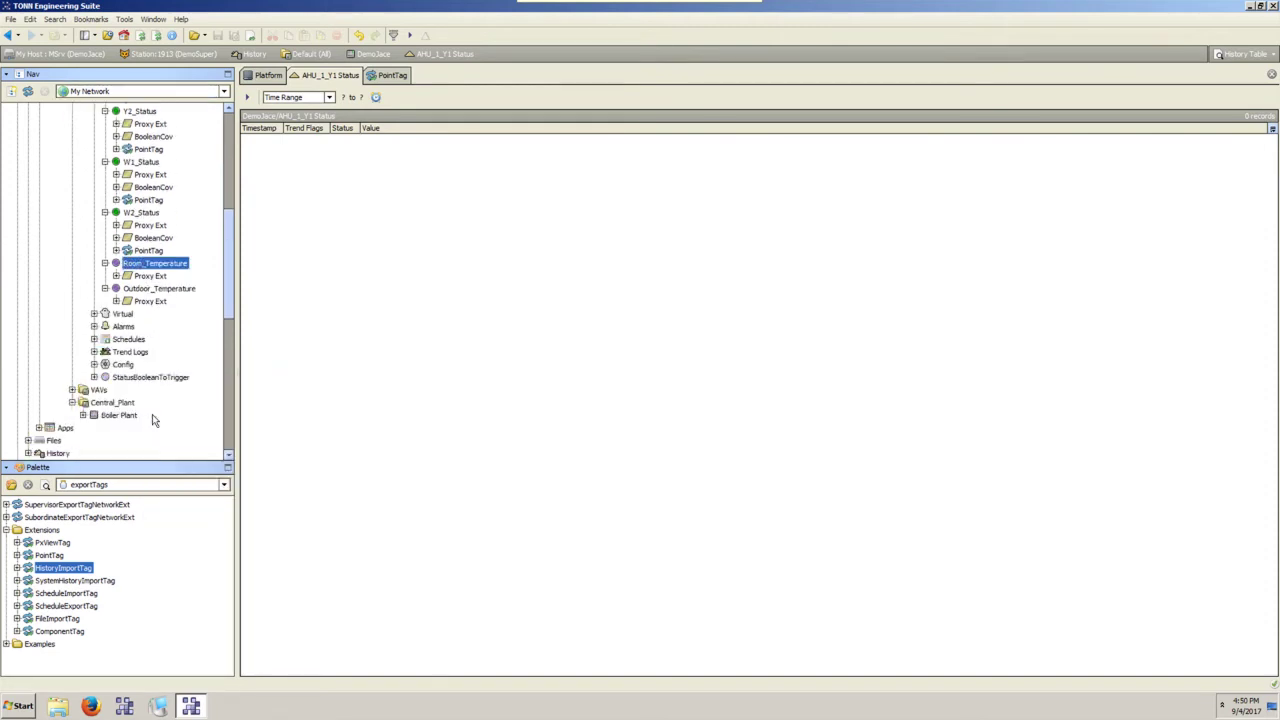
click(150, 237)
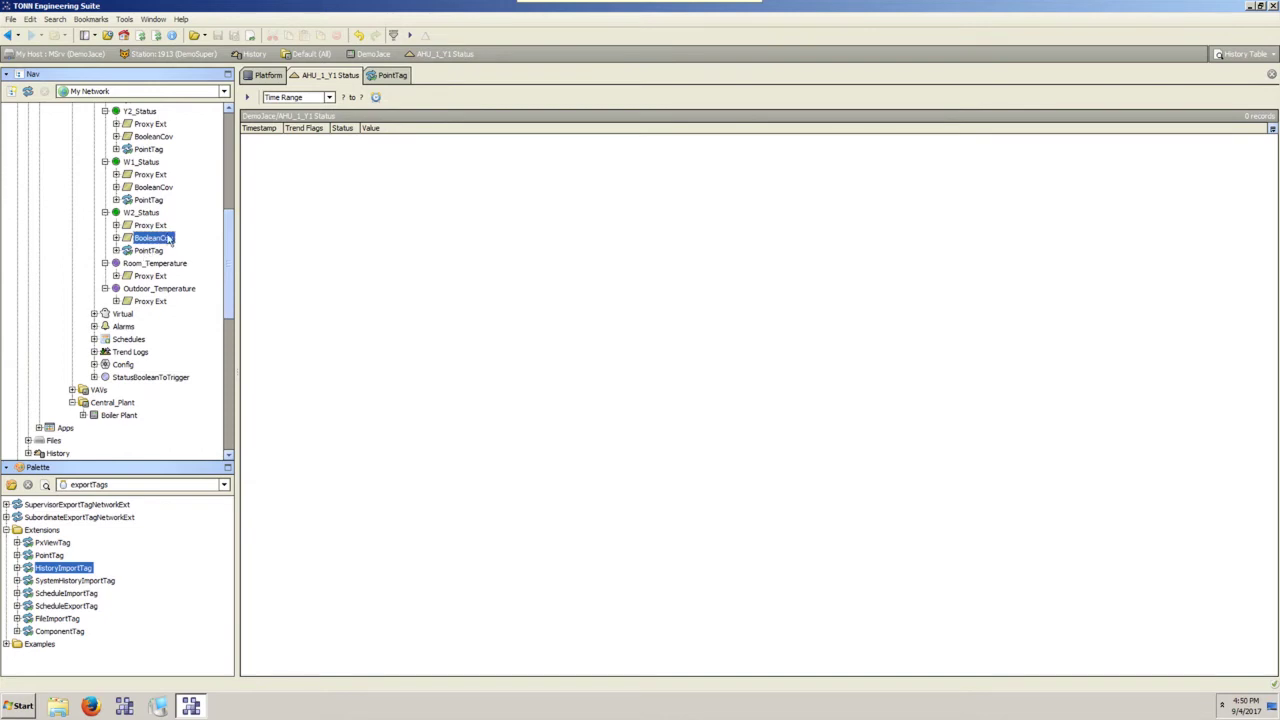
click(150, 264)
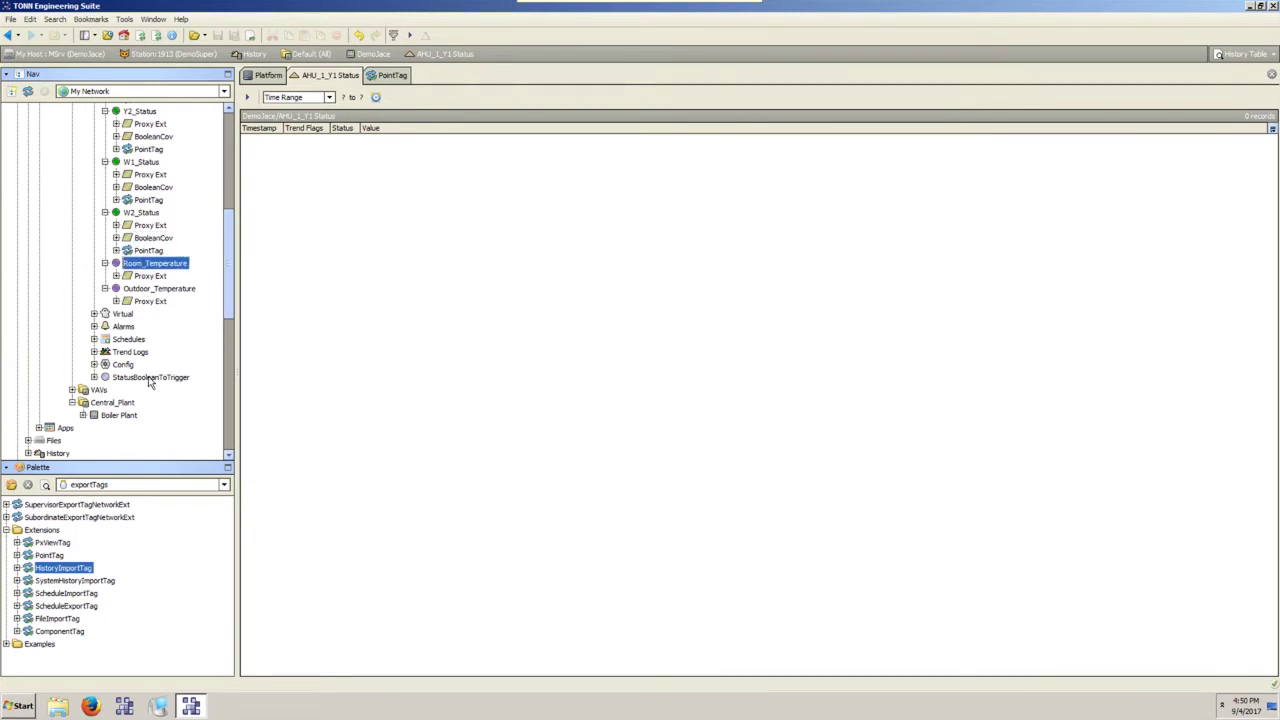
Review W2_Status PointTag's Station Slot Path and Supervisor Station settings.
click(118, 485)
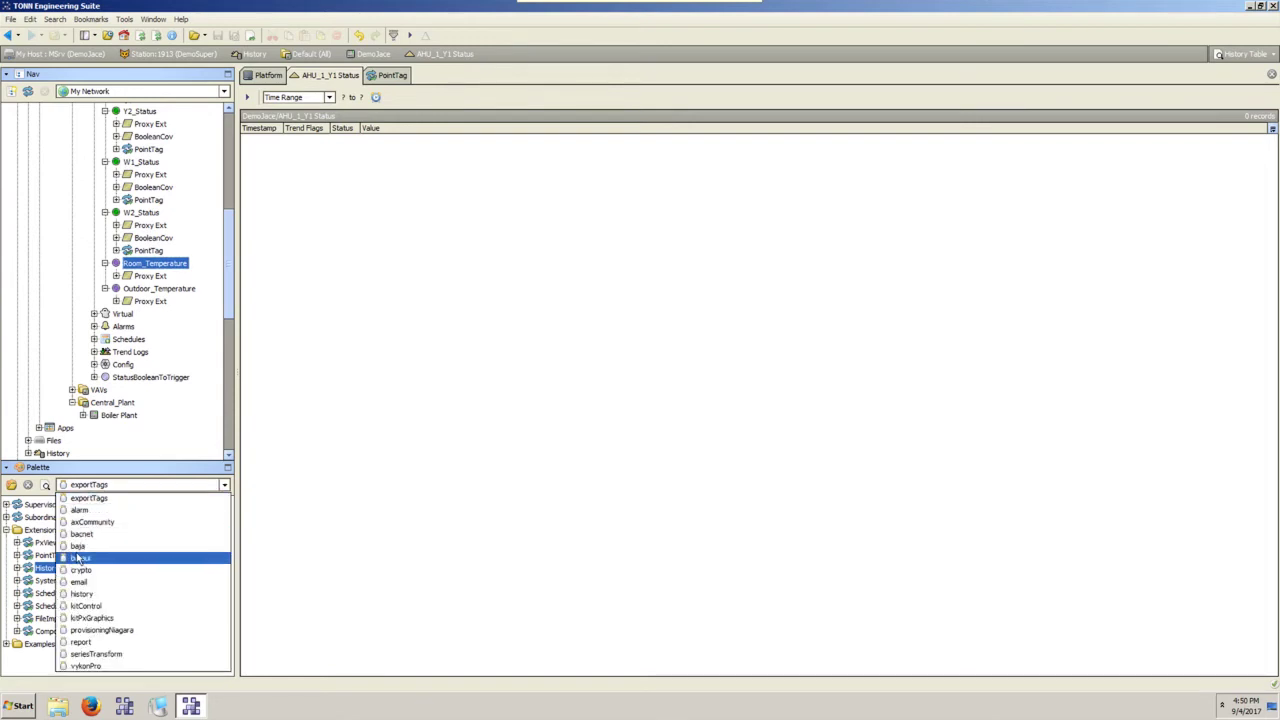
double_click(149, 251)
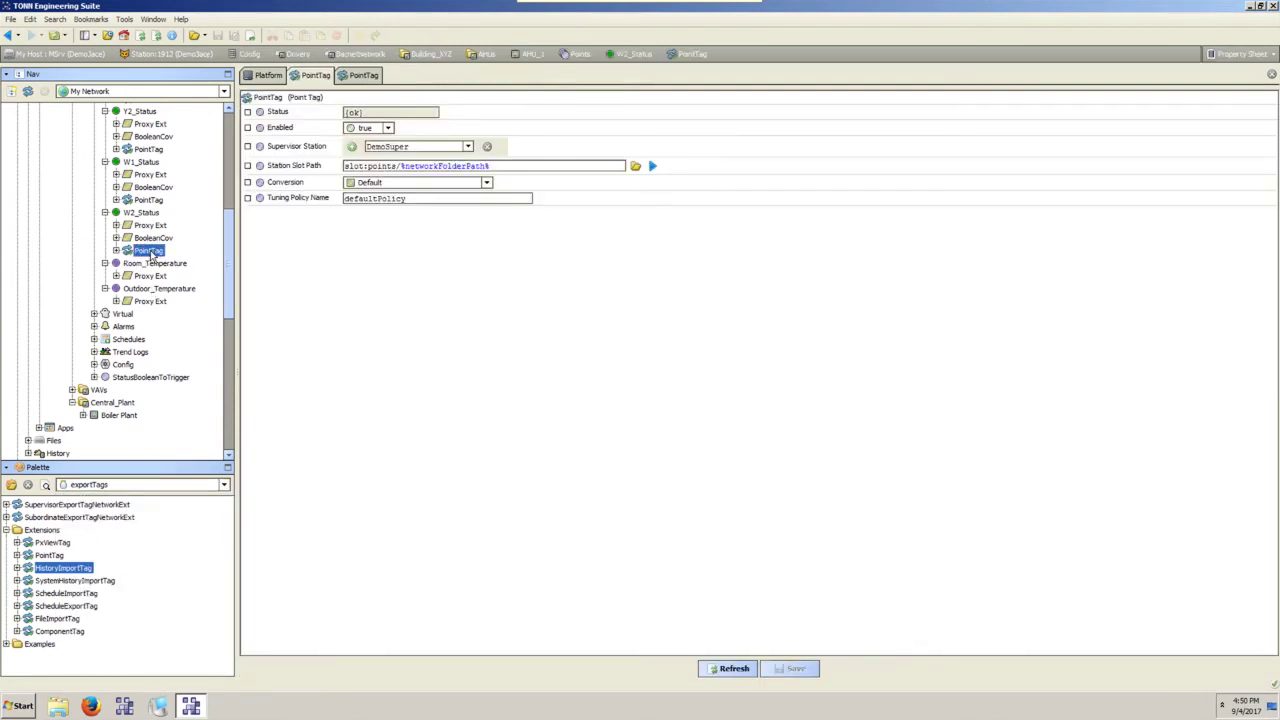
drag(492, 165, 320, 192)
click(427, 147)
drag(542, 166, 317, 177)
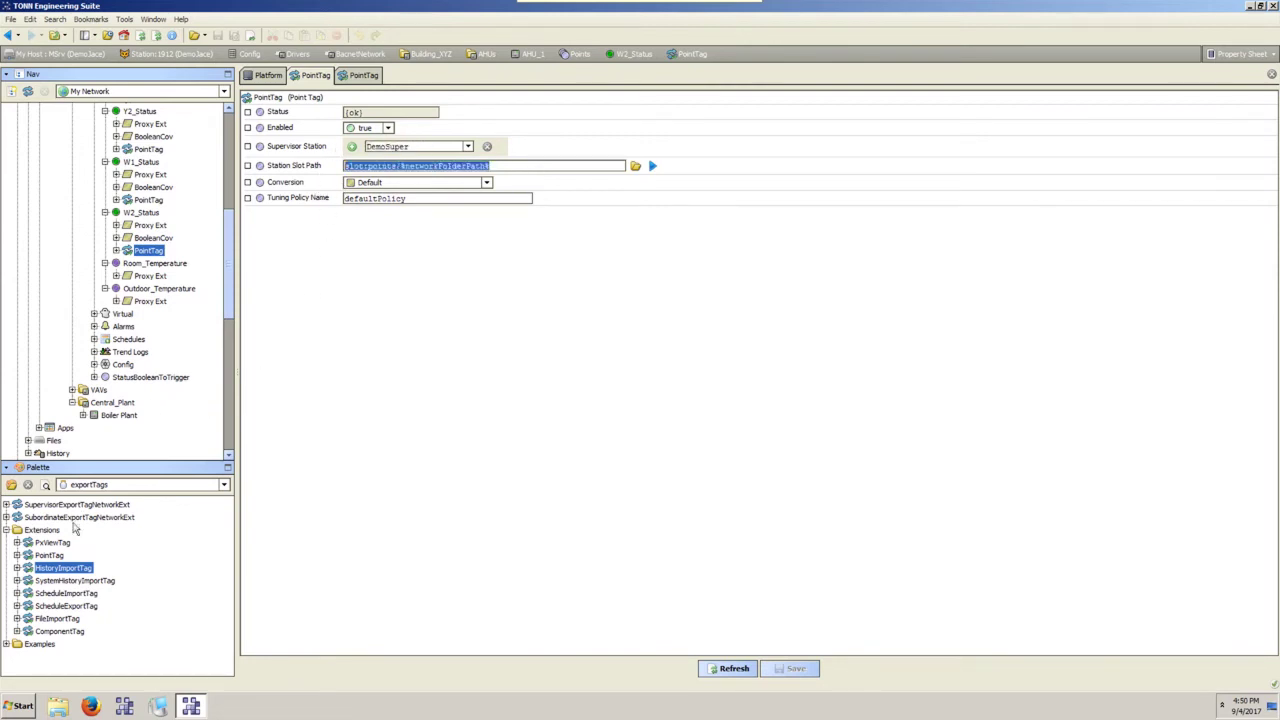
Switch the palette to the history module and add a NumericInterval extension to Room_Temperature.
click(95, 484)
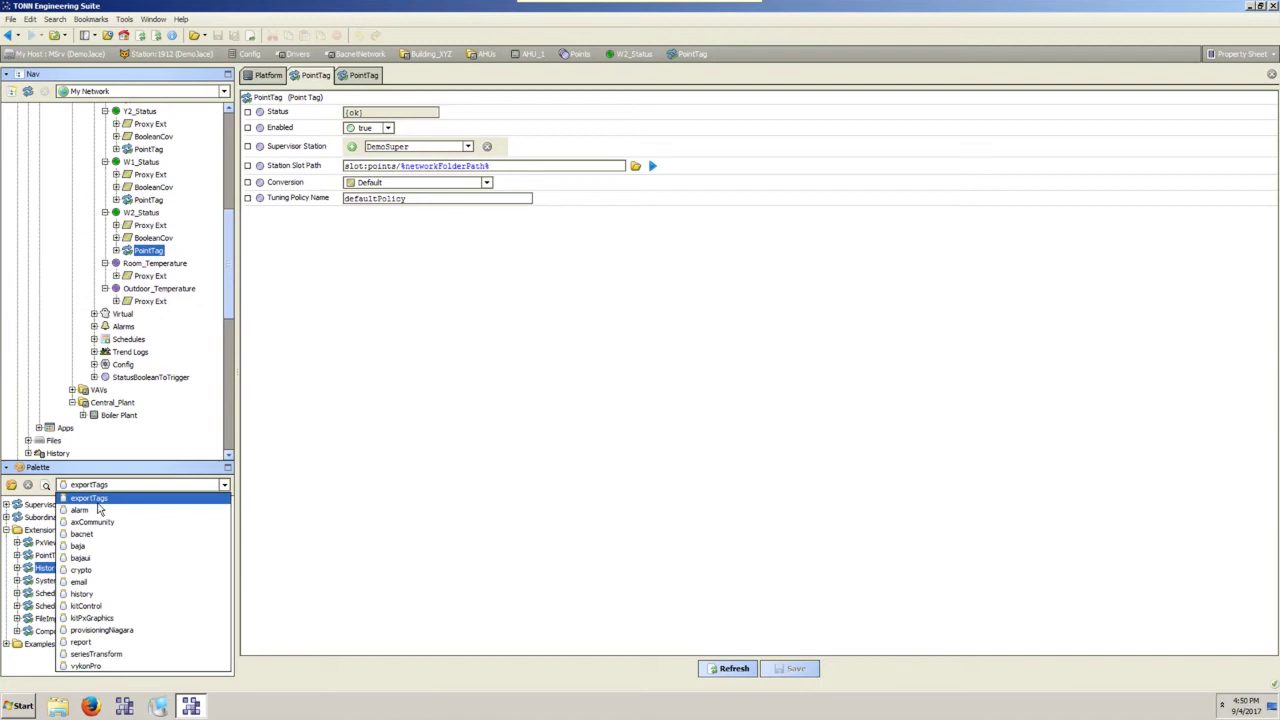
click(112, 597)
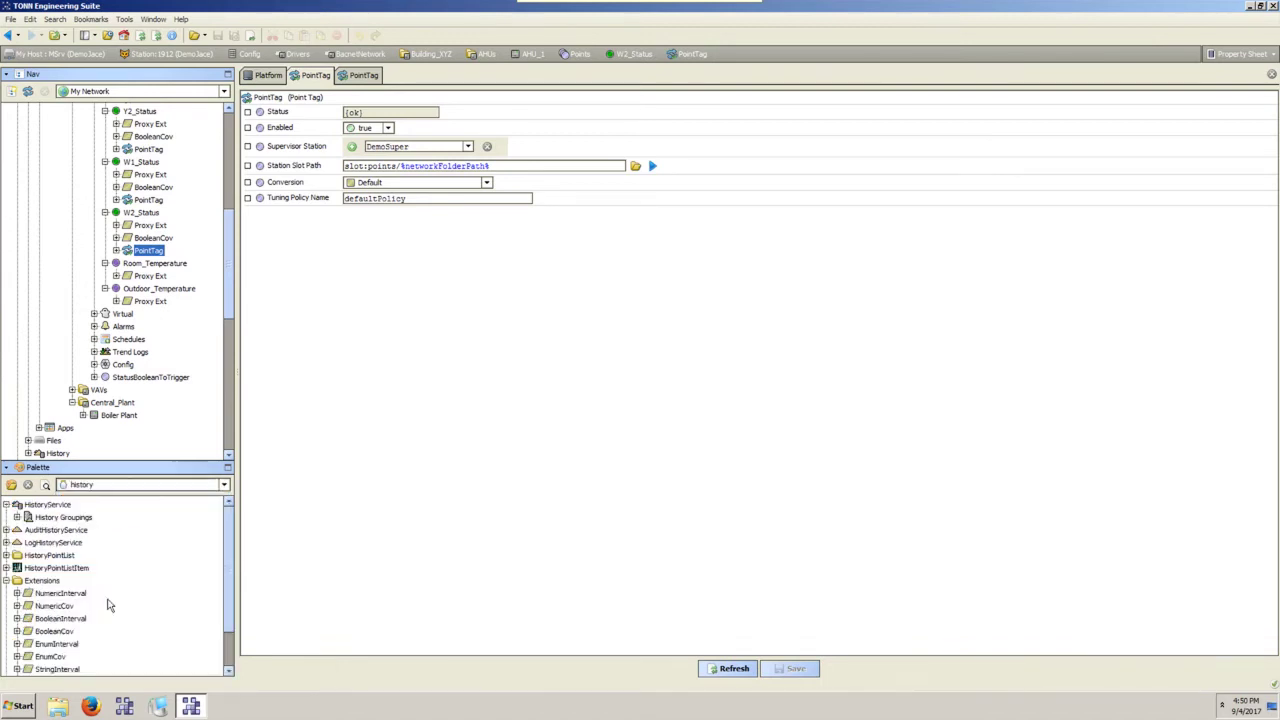
click(55, 558)
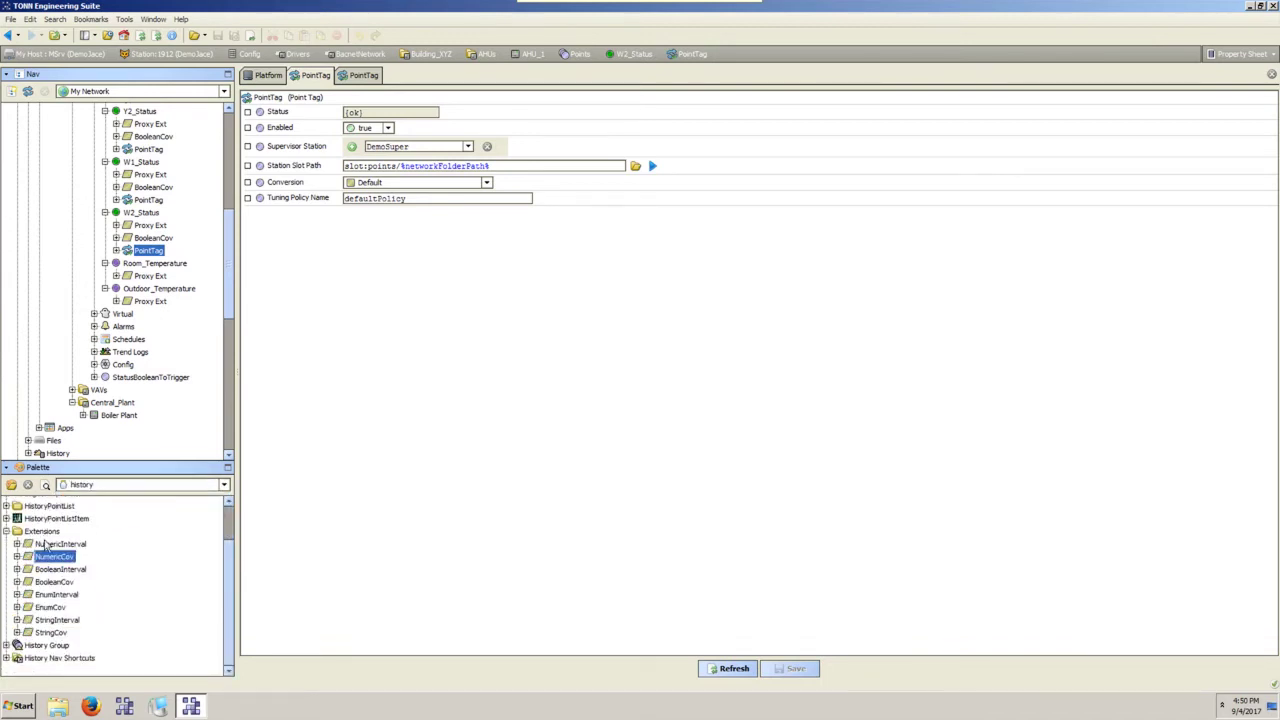
drag(45, 545, 157, 308)
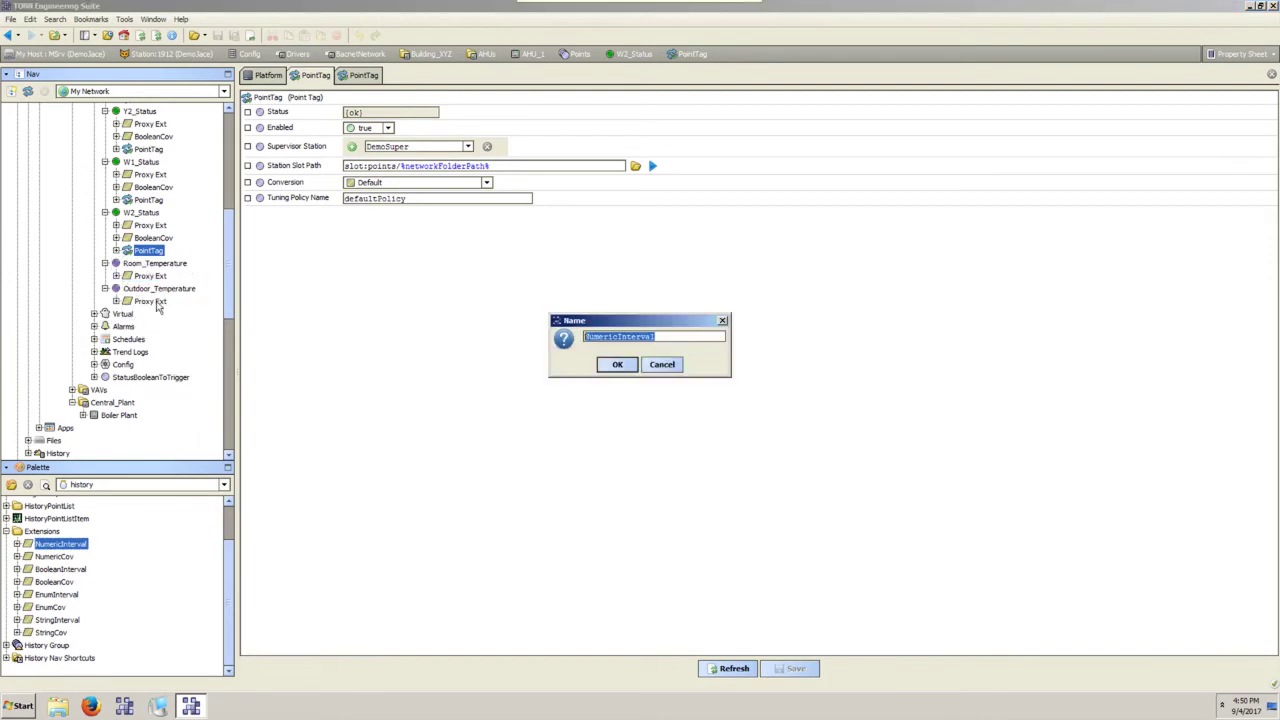
click(617, 364)
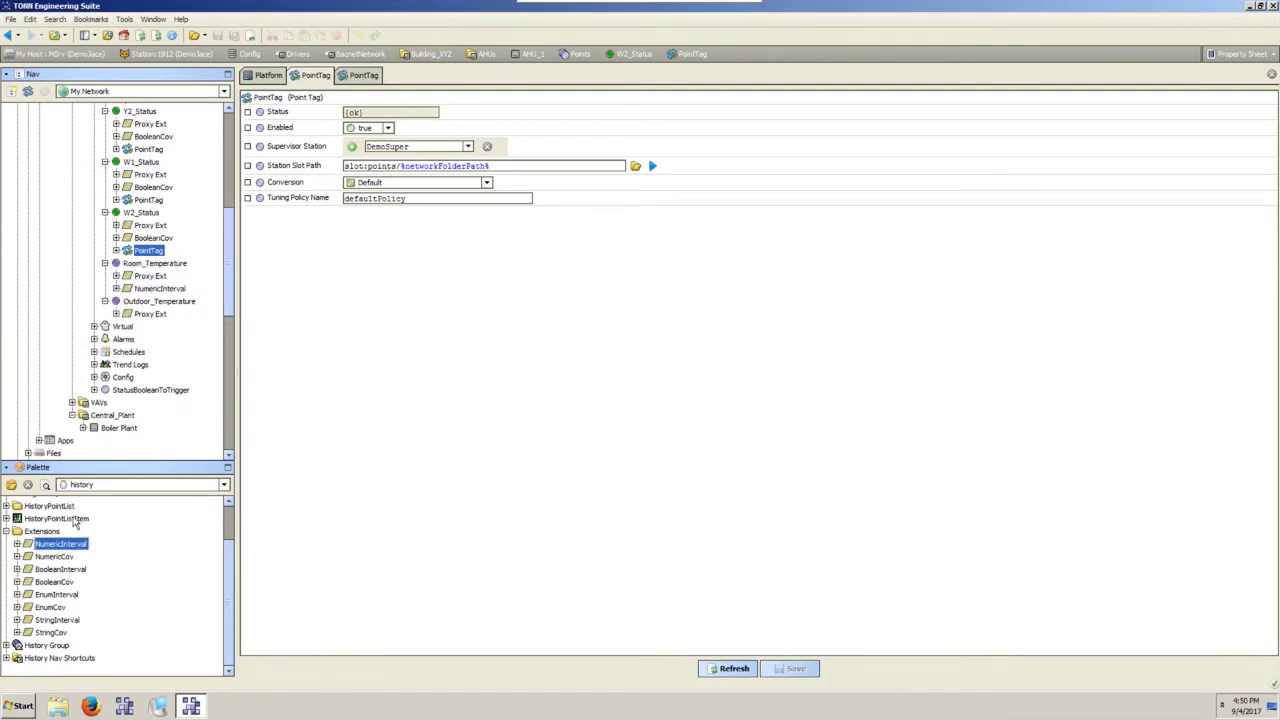
Give NumericInterval the History Name %parent.parent.parent.name%_%parent.name% from BooleanCov, set Enabled true, and save.
double_click(153, 238)
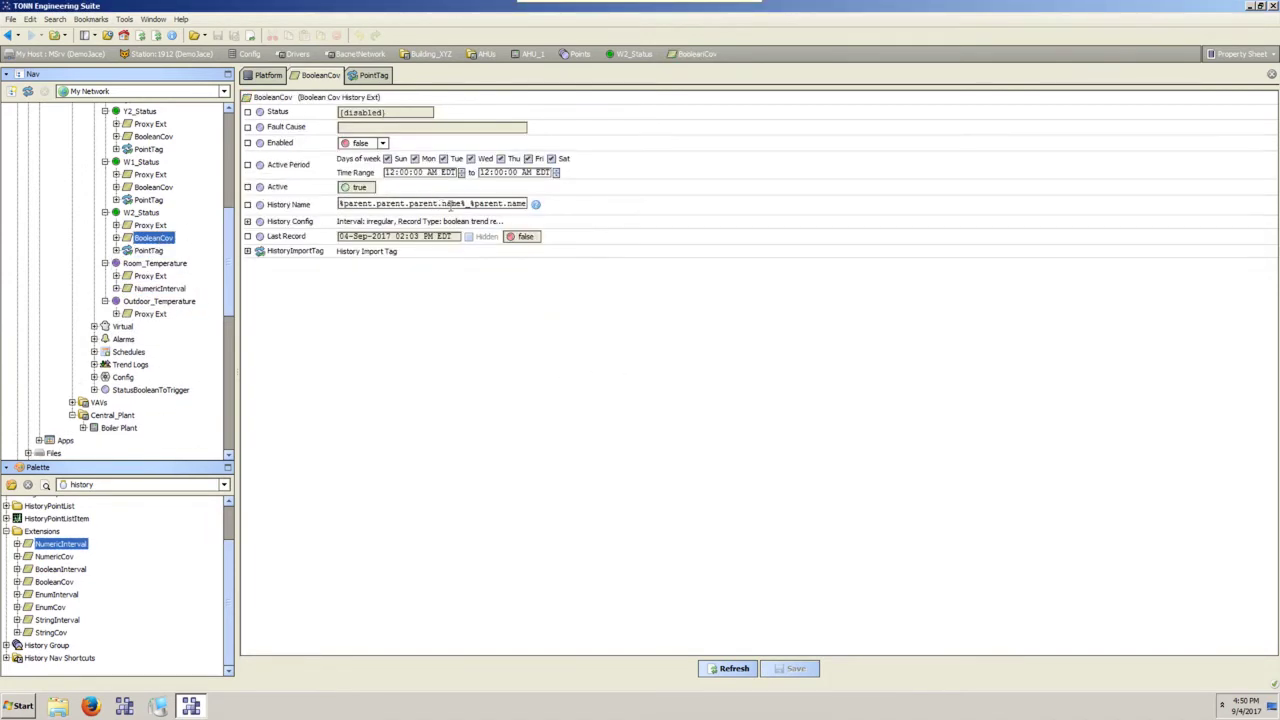
triple_click(449, 203)
click(160, 288)
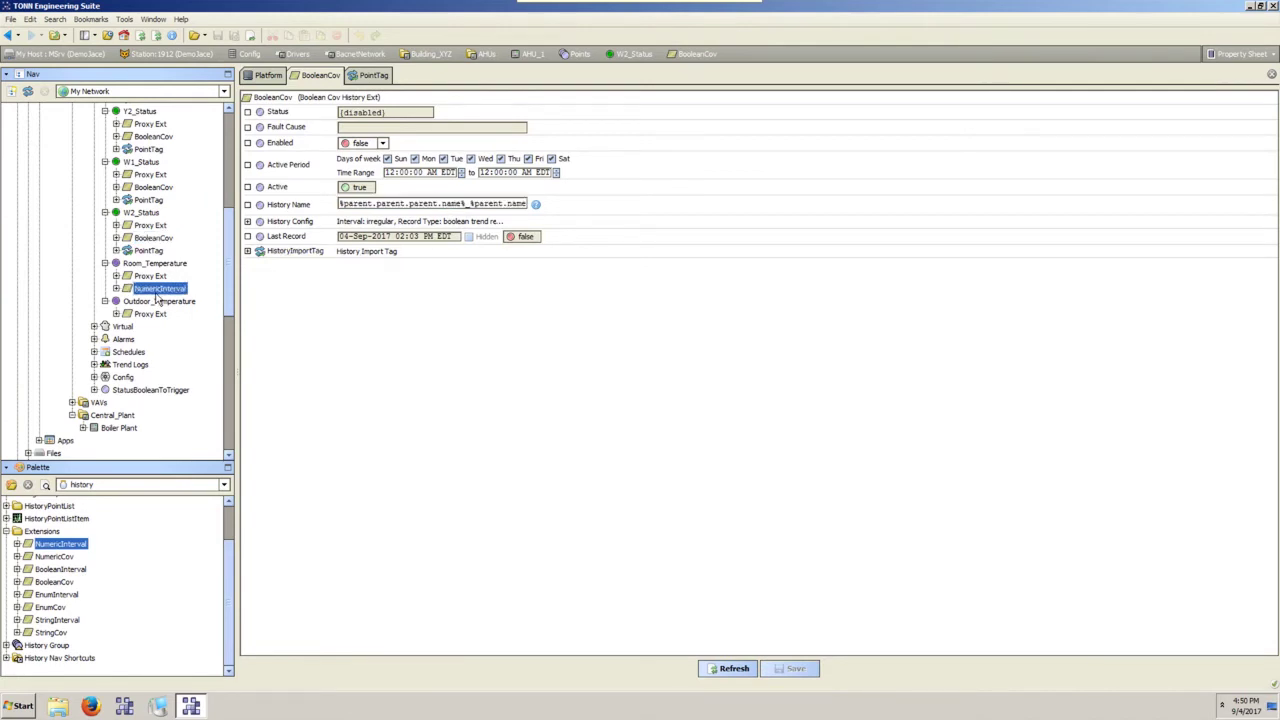
double_click(158, 290)
triple_click(442, 203)
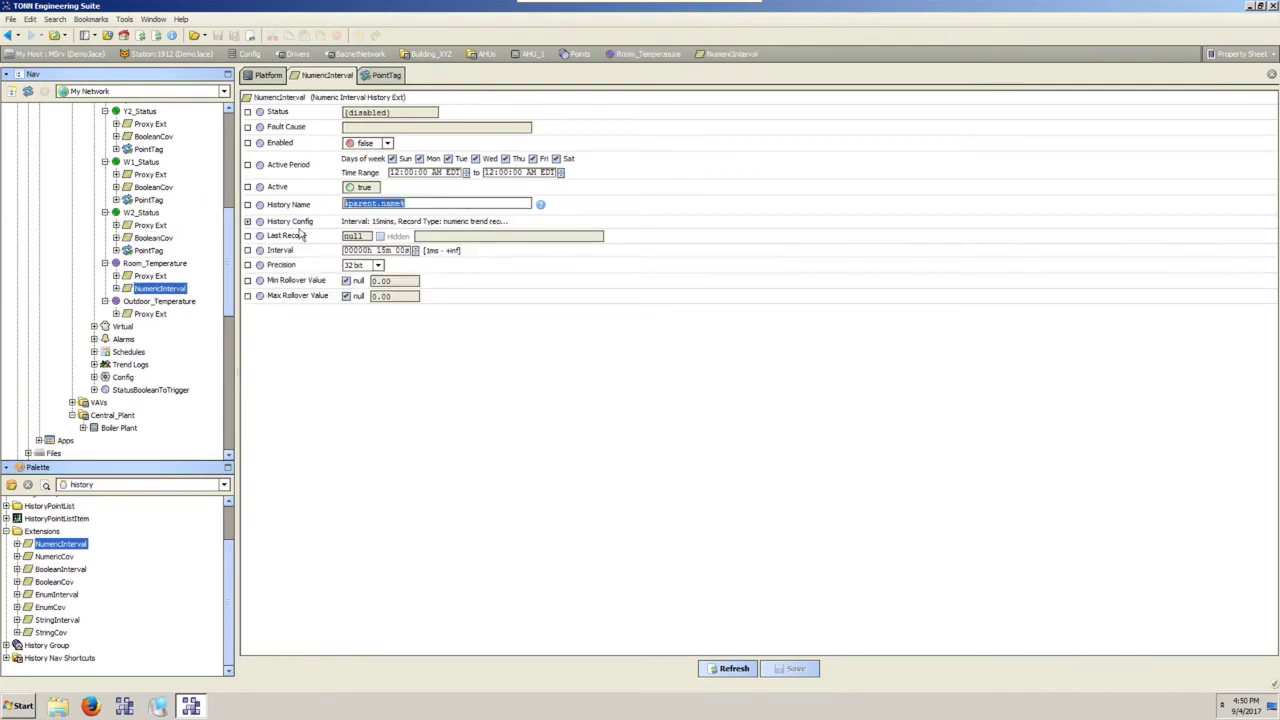
text(%parent.parent.parent.name%_%parent.name%)
click(796, 668)
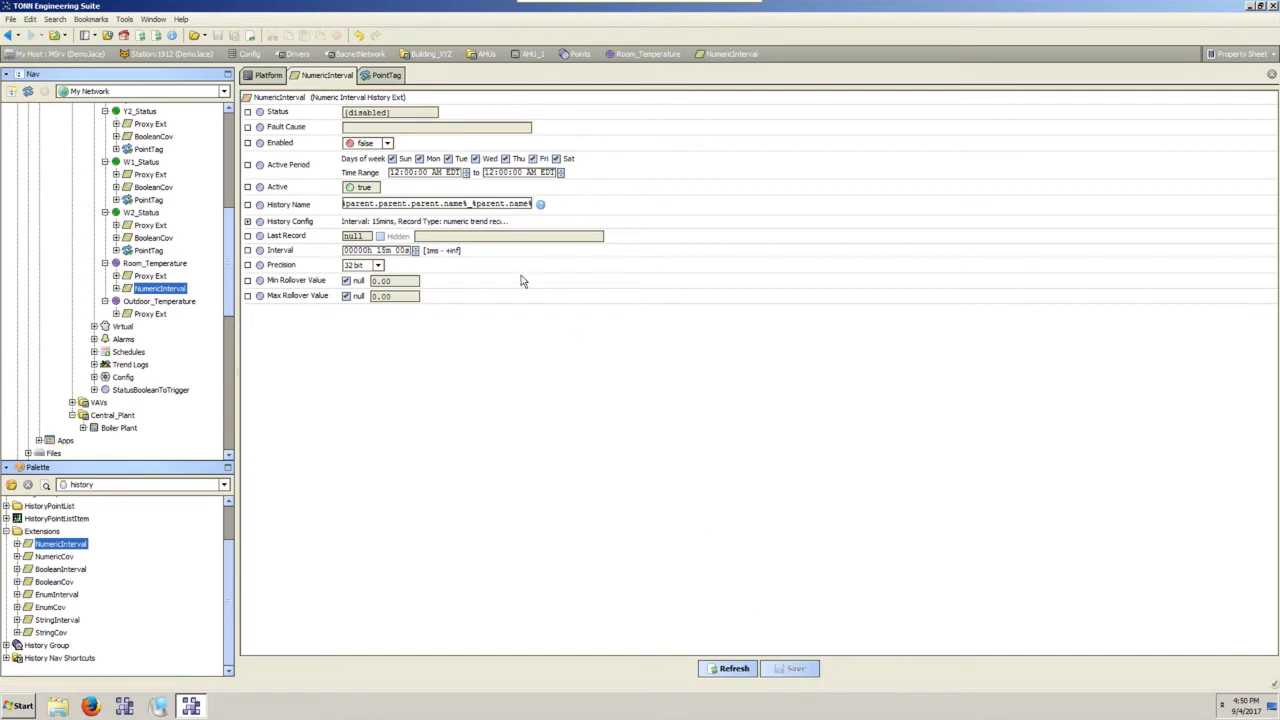
click(388, 144)
click(370, 168)
click(790, 670)
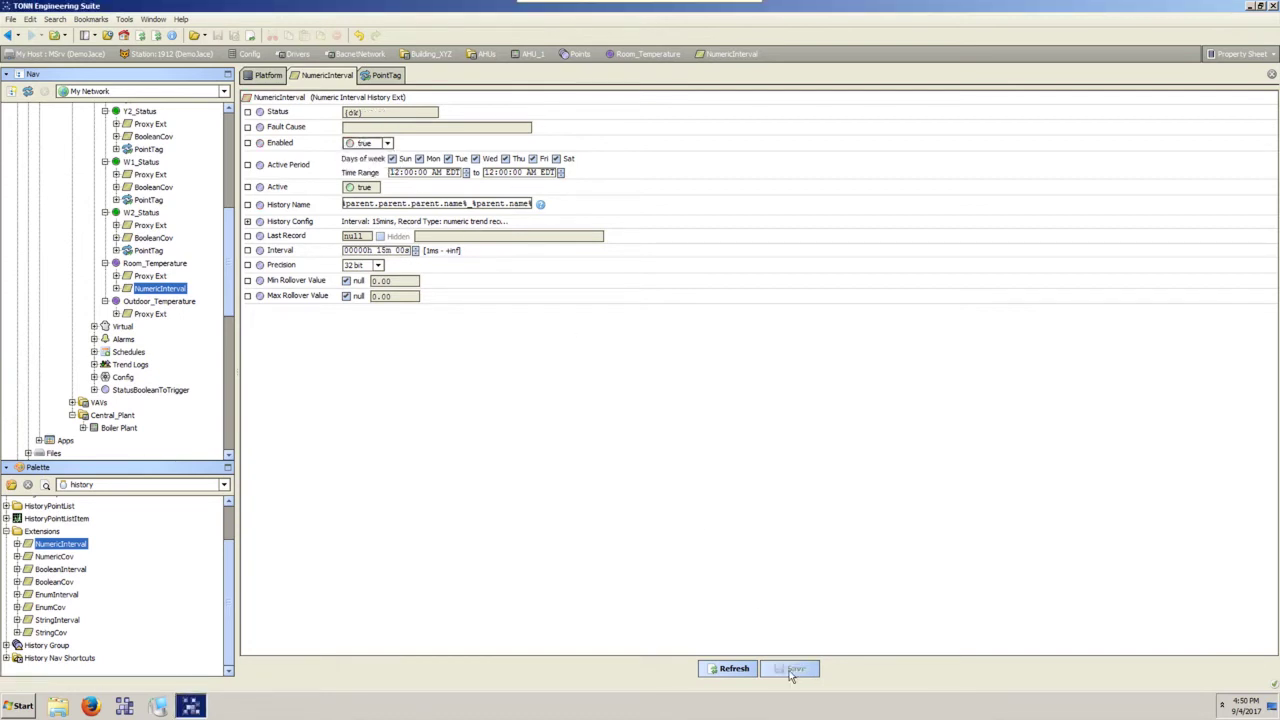
Copy W2_Status's PointTag onto Room_Temperature.
click(116, 288)
click(148, 251)
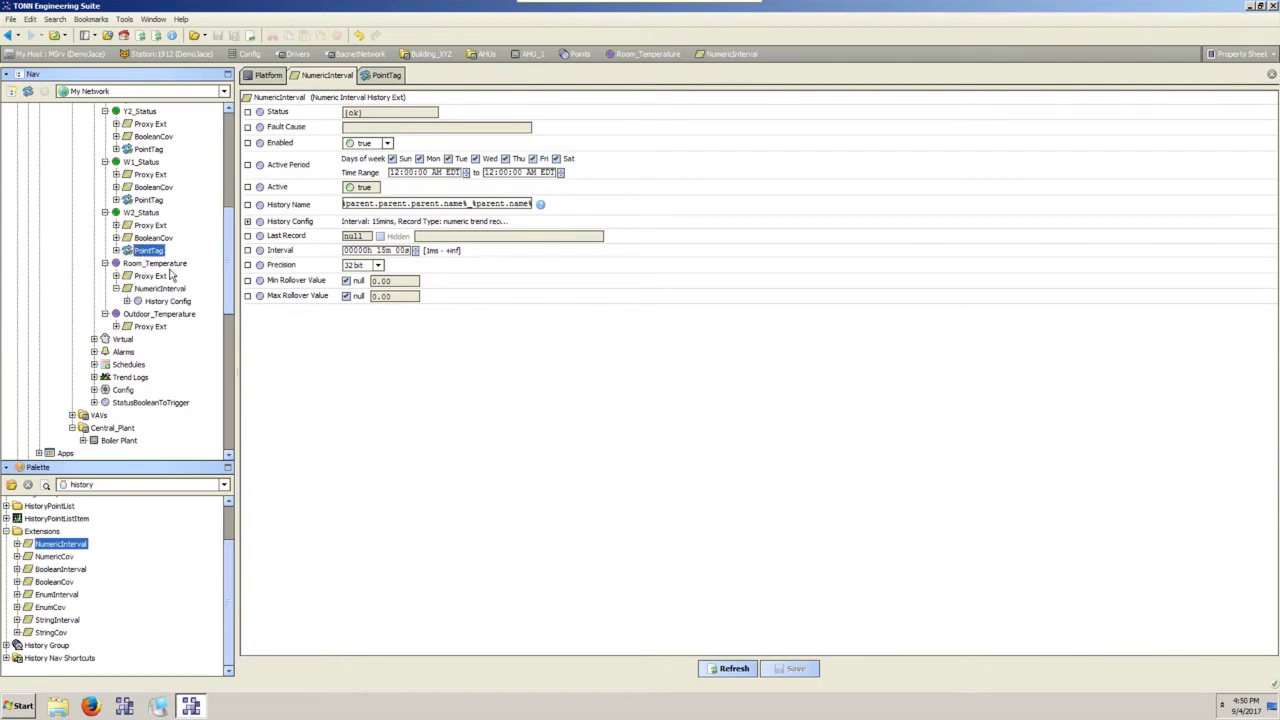
click(155, 238)
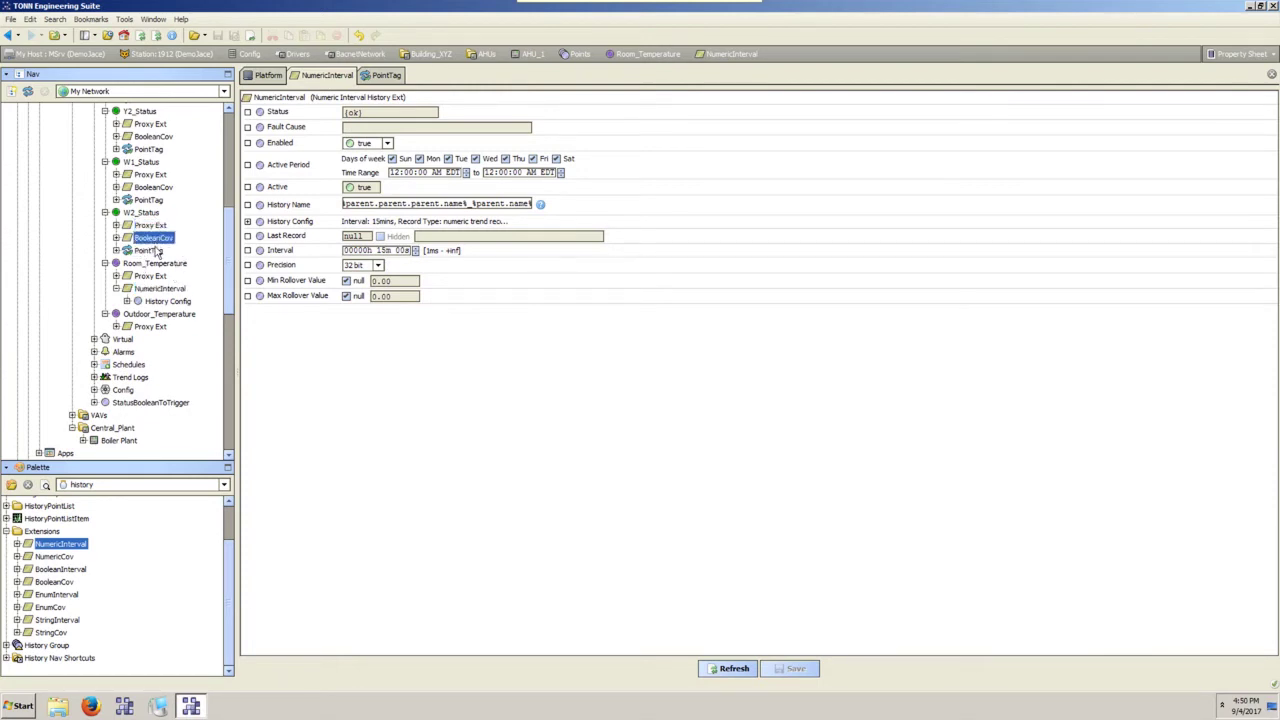
click(150, 251)
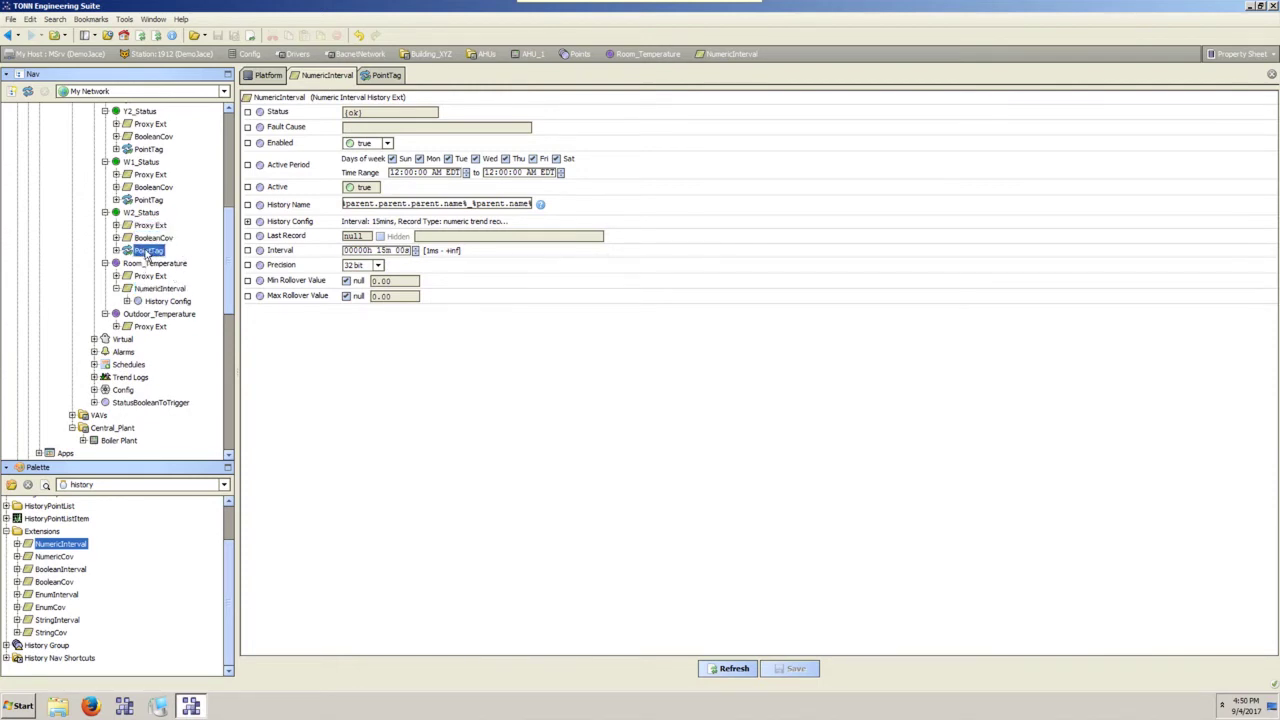
drag(147, 254, 155, 286)
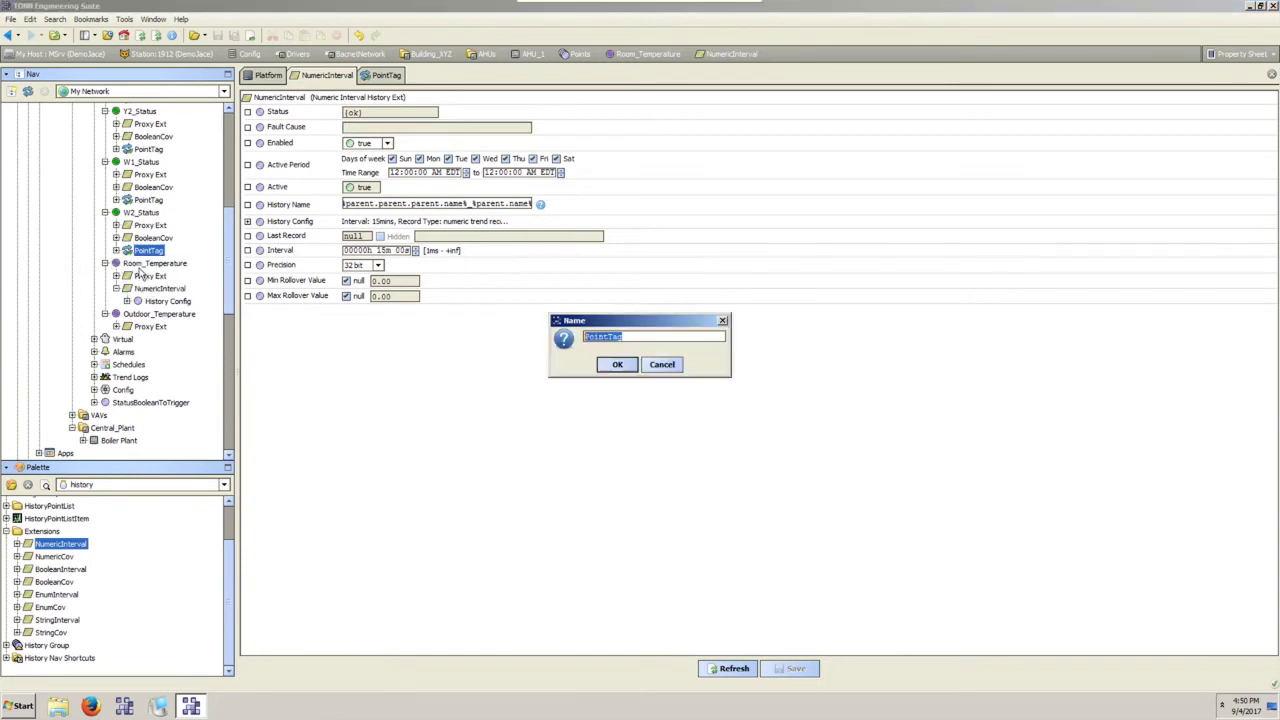
click(617, 365)
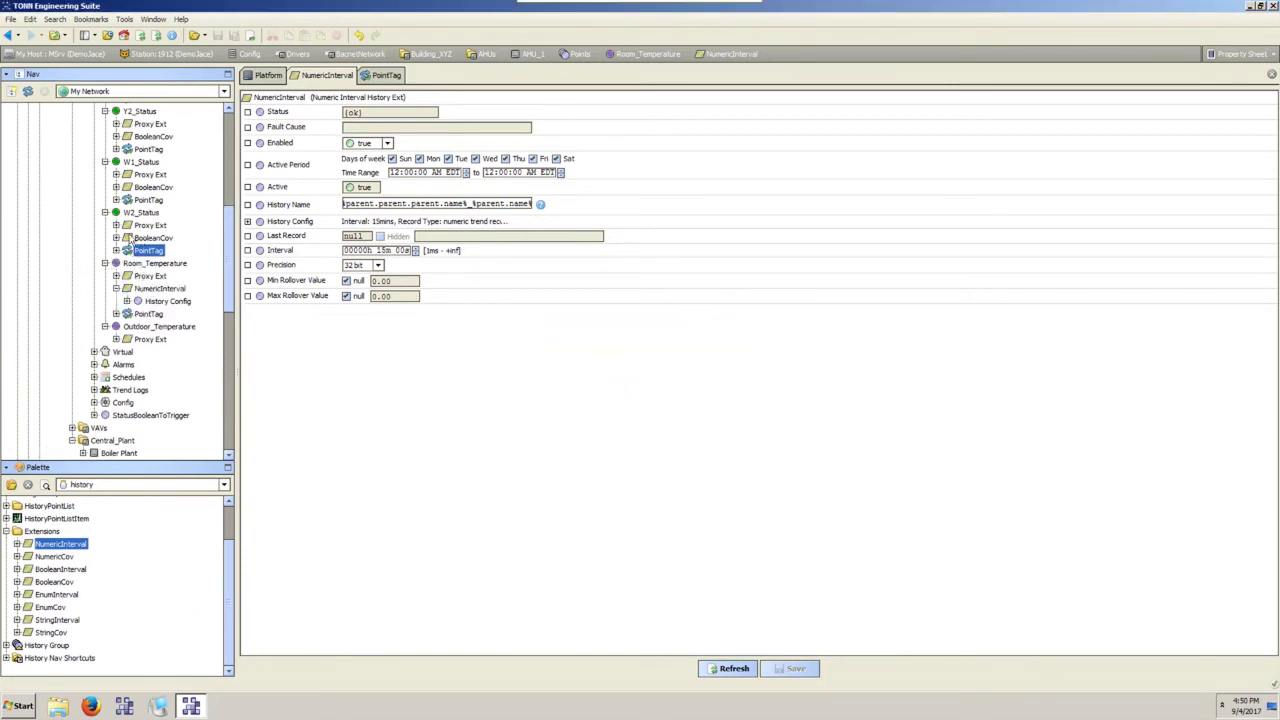
Copy BooleanCov's HistoryImportTag into Room_Temperature's NumericInterval.
click(116, 238)
drag(170, 263, 176, 328)
click(615, 366)
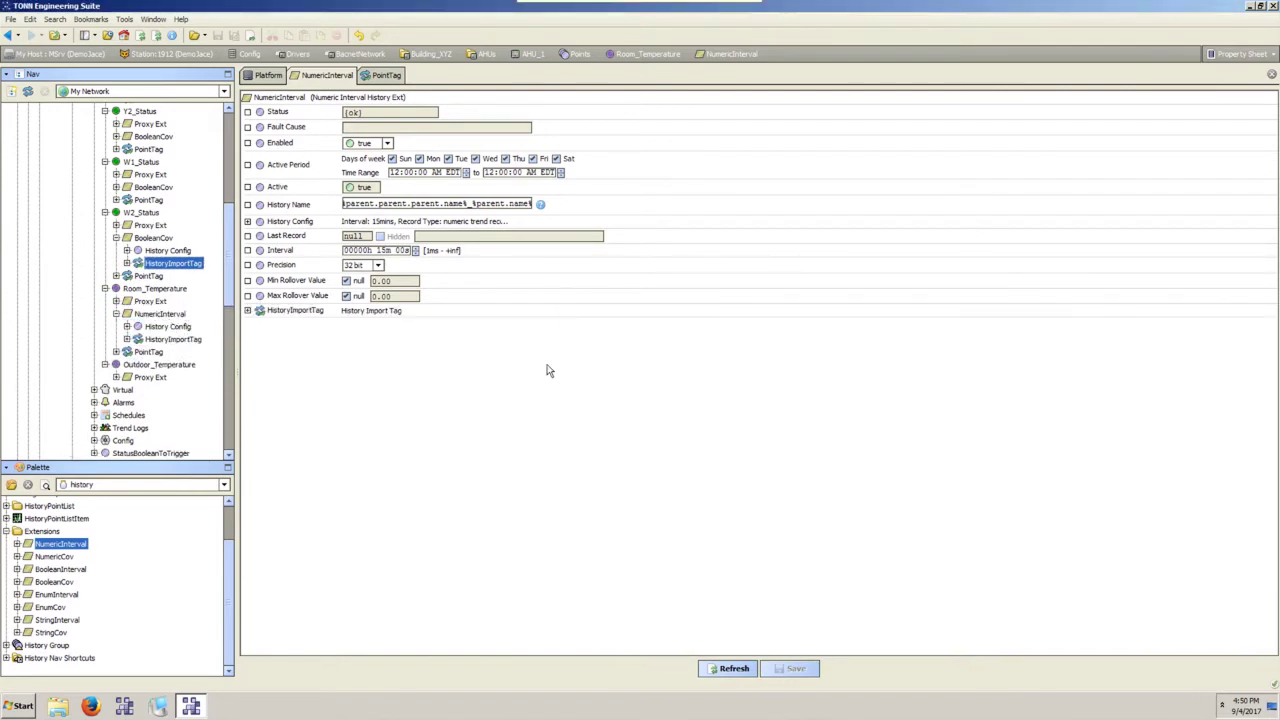
click(160, 341)
click(130, 315)
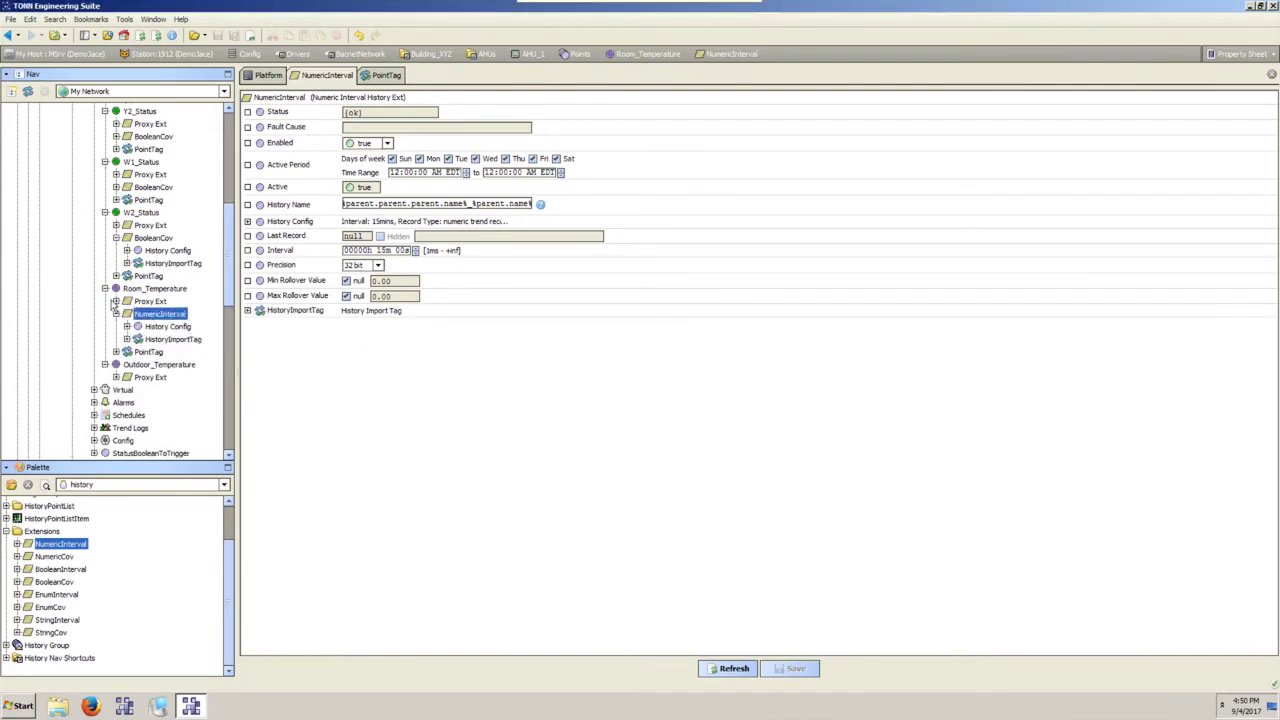
click(117, 314)
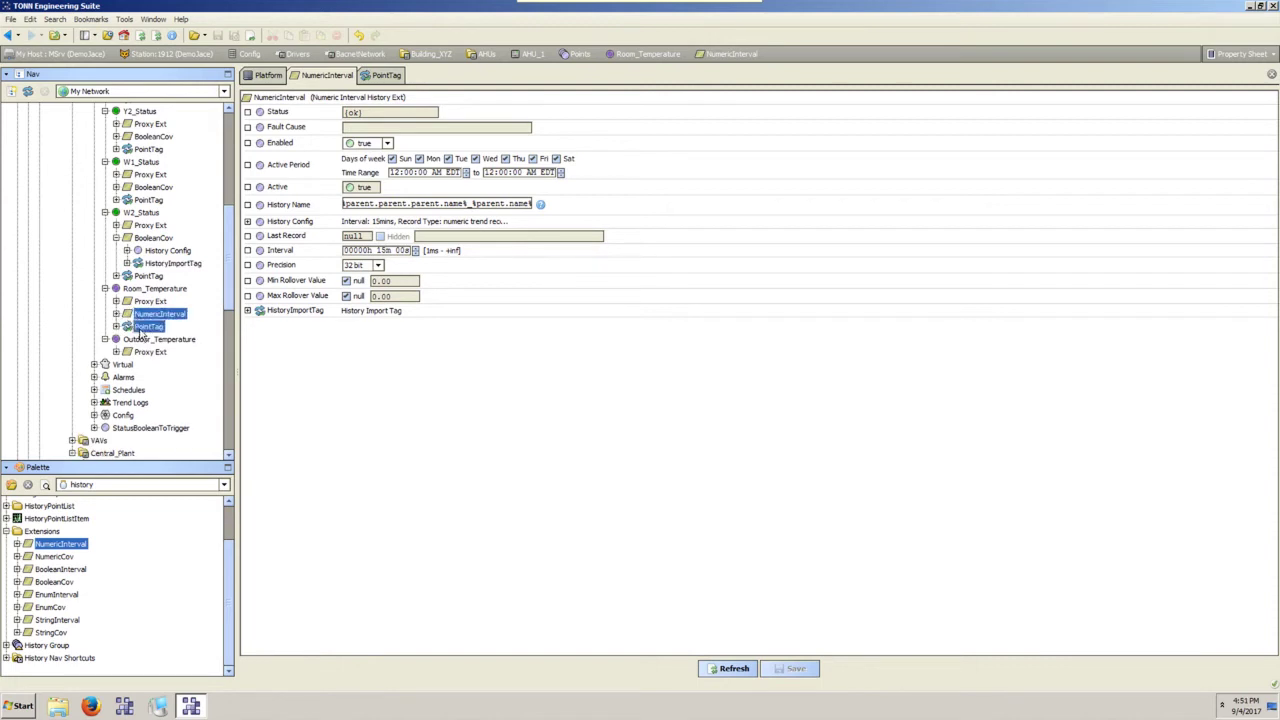
Copy Outdoor_Temperature from its right-click menu.
right_click(141, 328)
key(Escape)
right_click(146, 340)
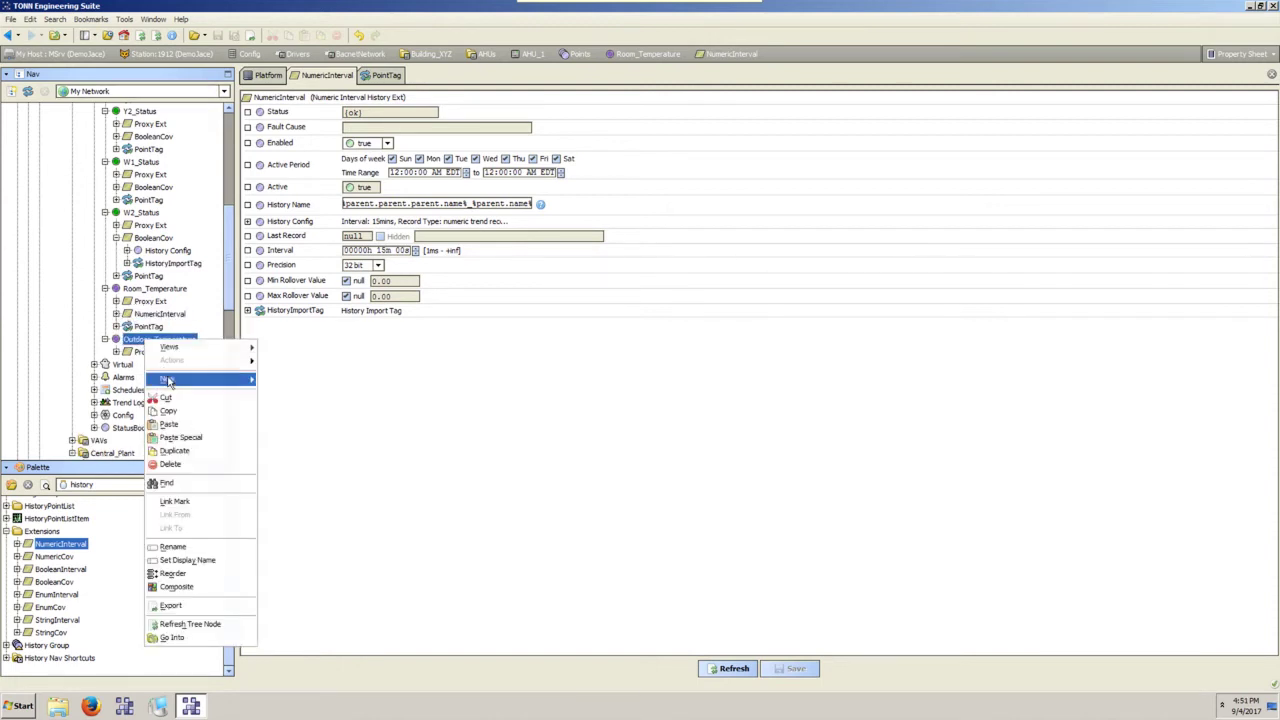
click(172, 412)
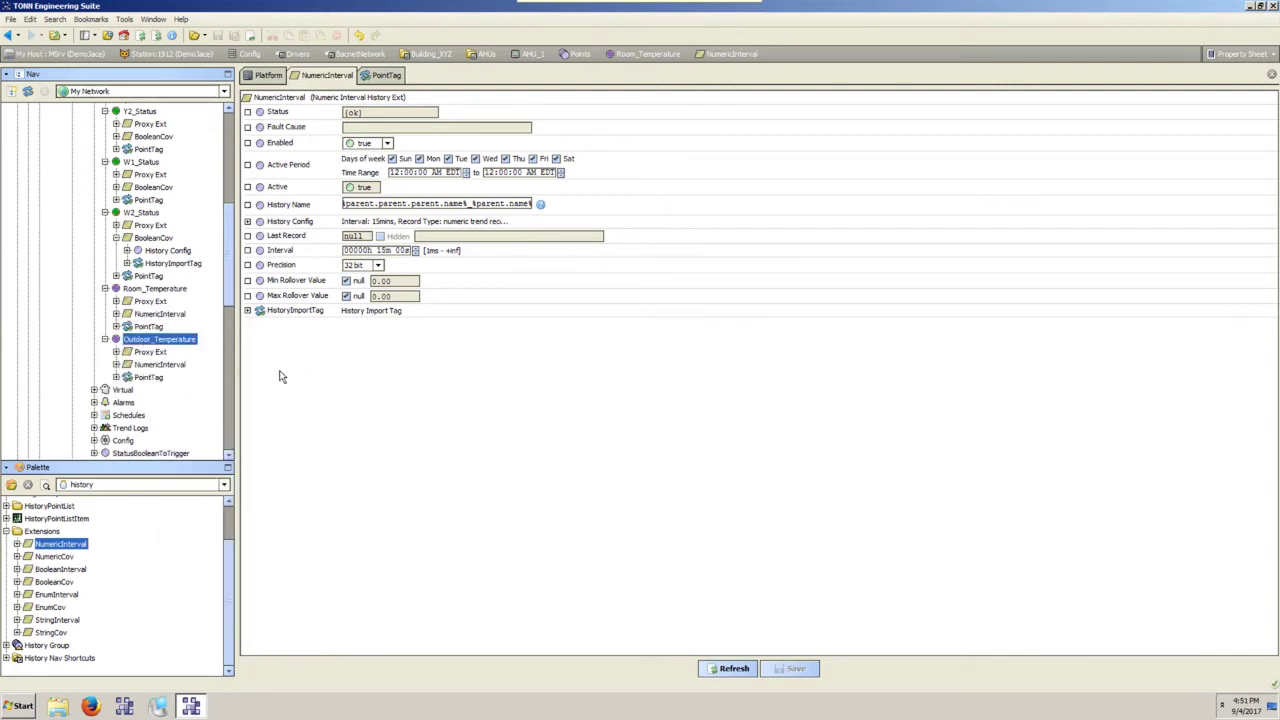
scroll(165, 293, up, 6)
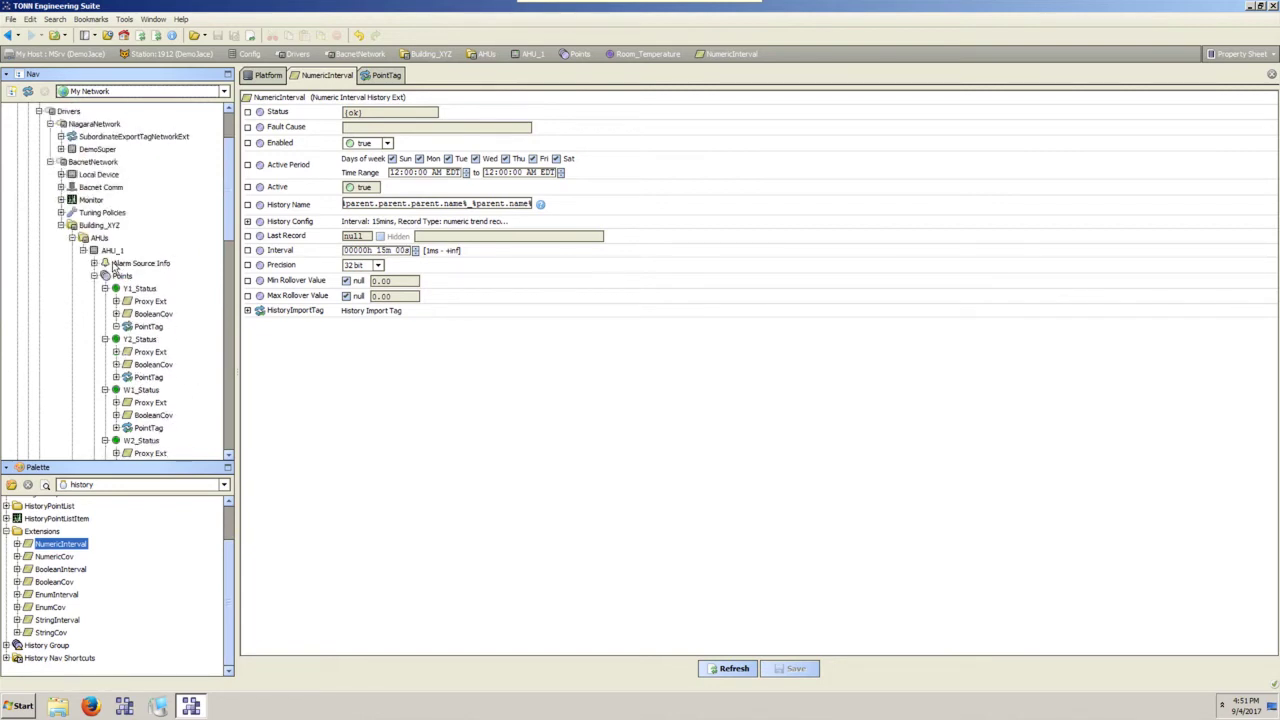
Collapse the six AHU_1 point branches and expand the station's Services.
click(104, 288)
click(104, 301)
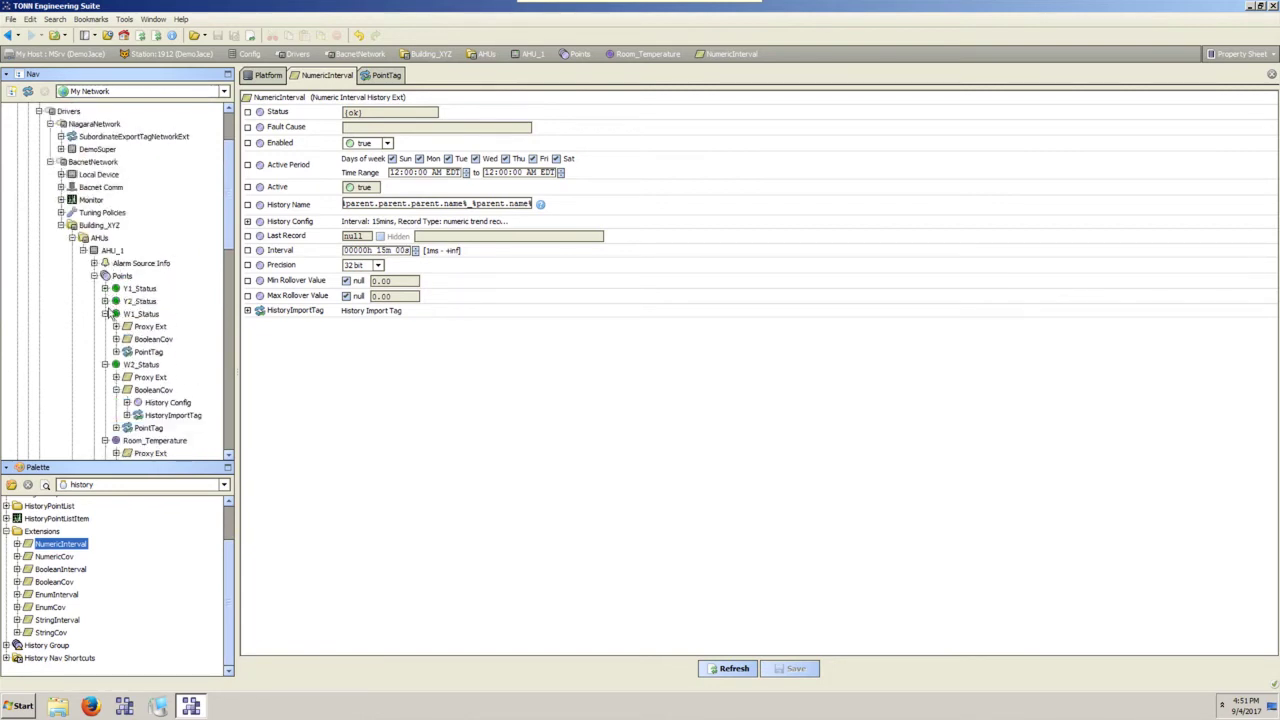
click(104, 313)
click(104, 326)
click(104, 339)
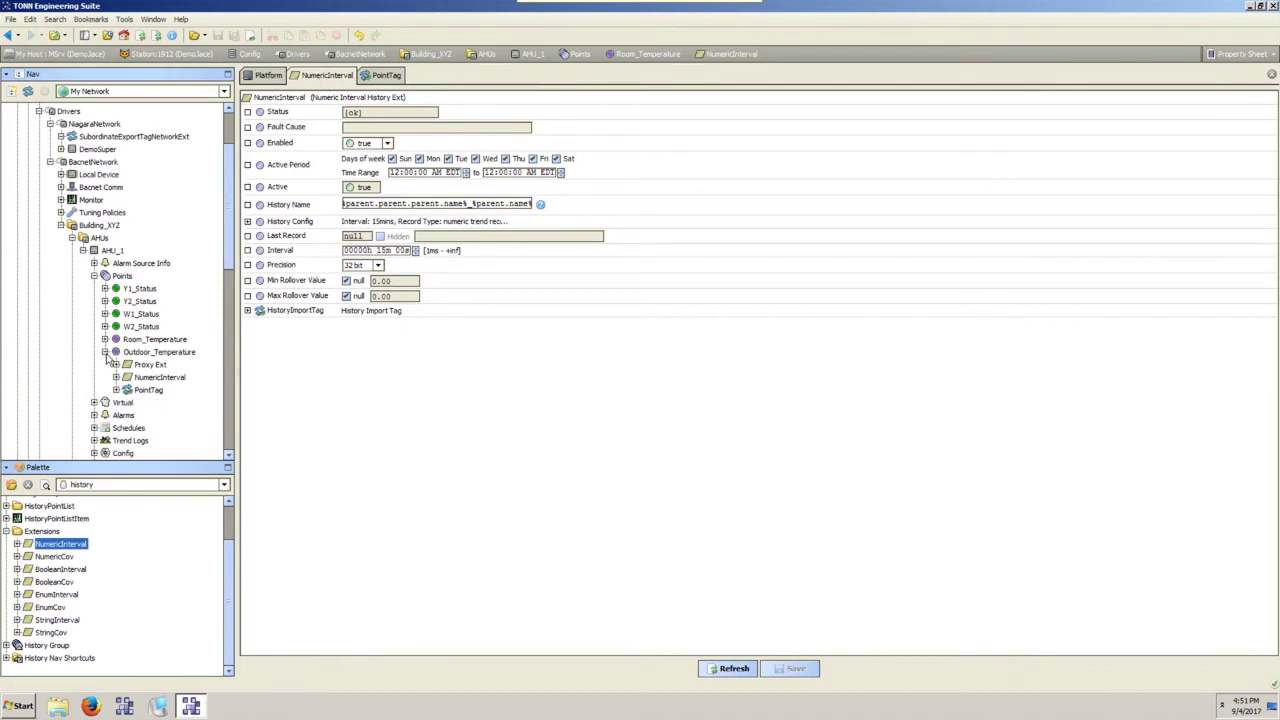
click(104, 352)
scroll(86, 186, up, 2)
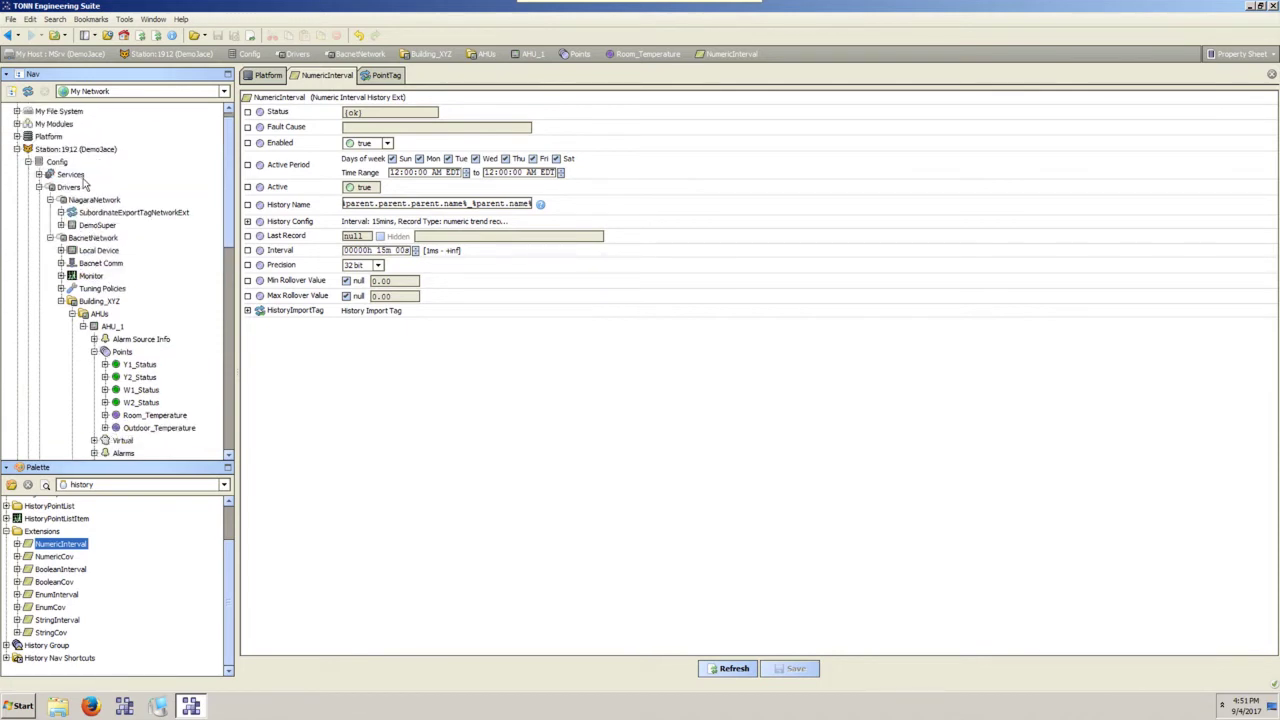
click(40, 175)
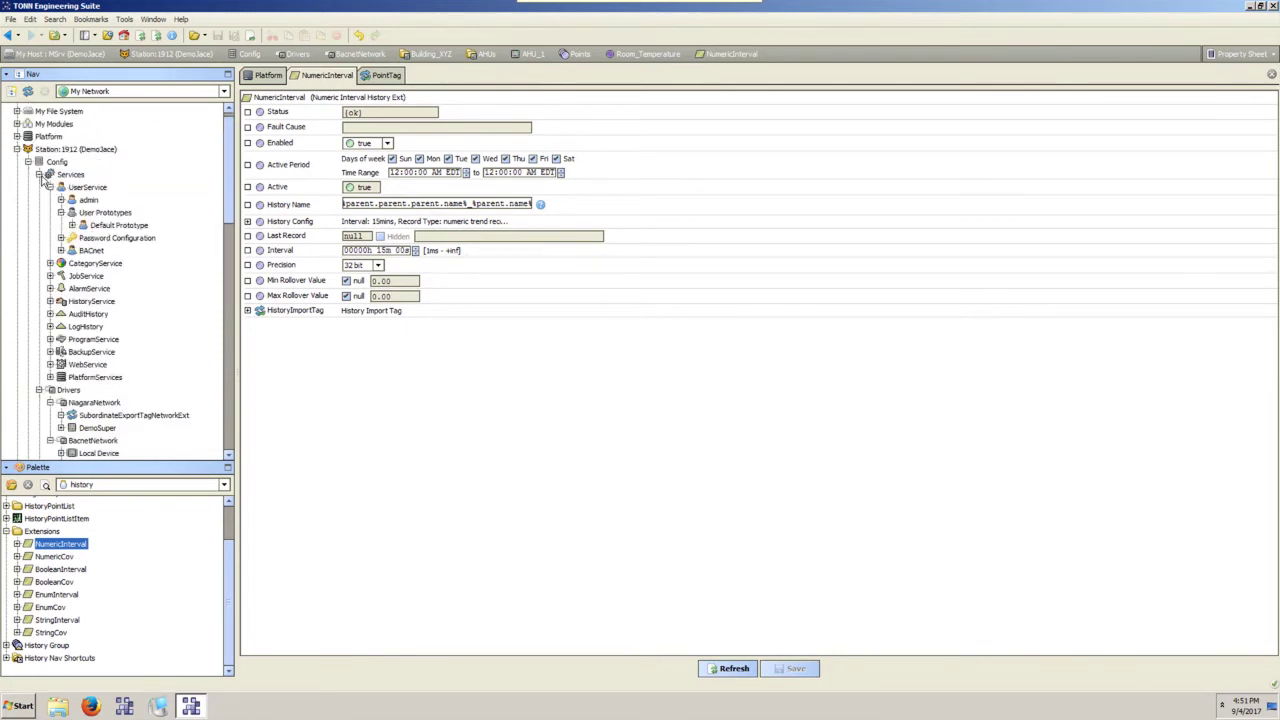
In HistoryService, run Update History Id on the Y2, W1, W2_Status and Outdoor_Temperature histories.
double_click(90, 302)
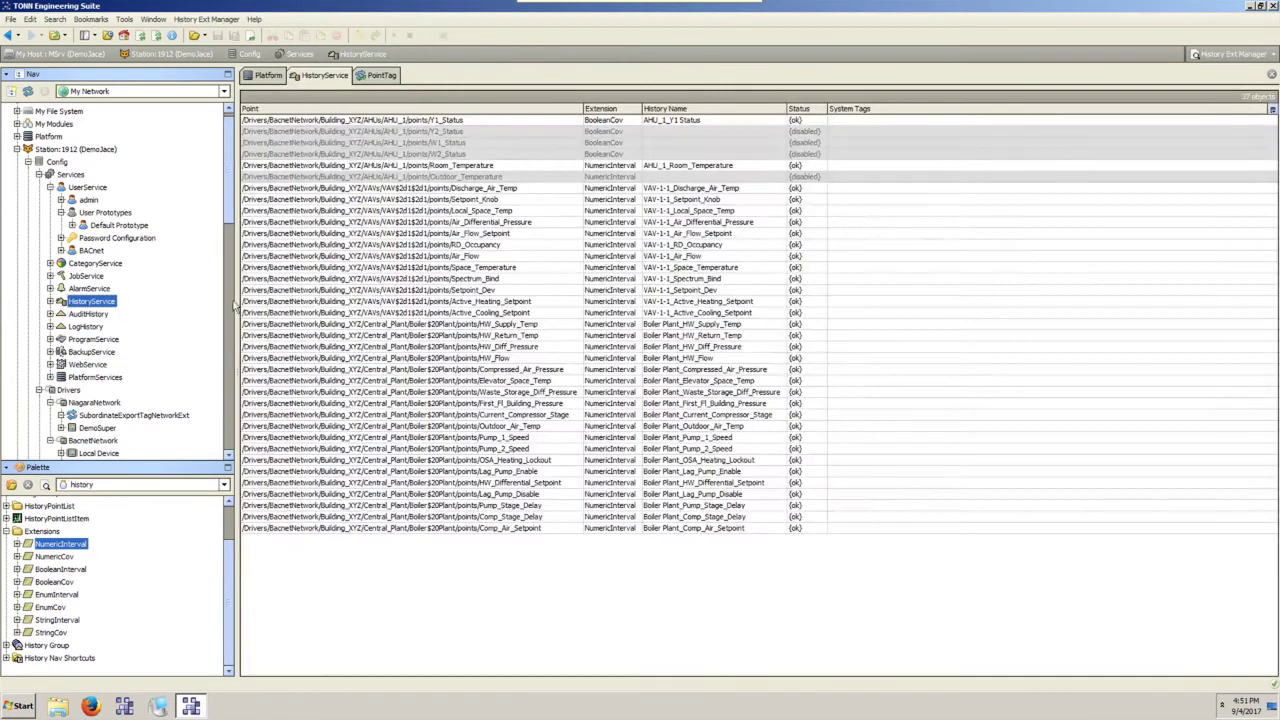
drag(558, 131, 561, 154)
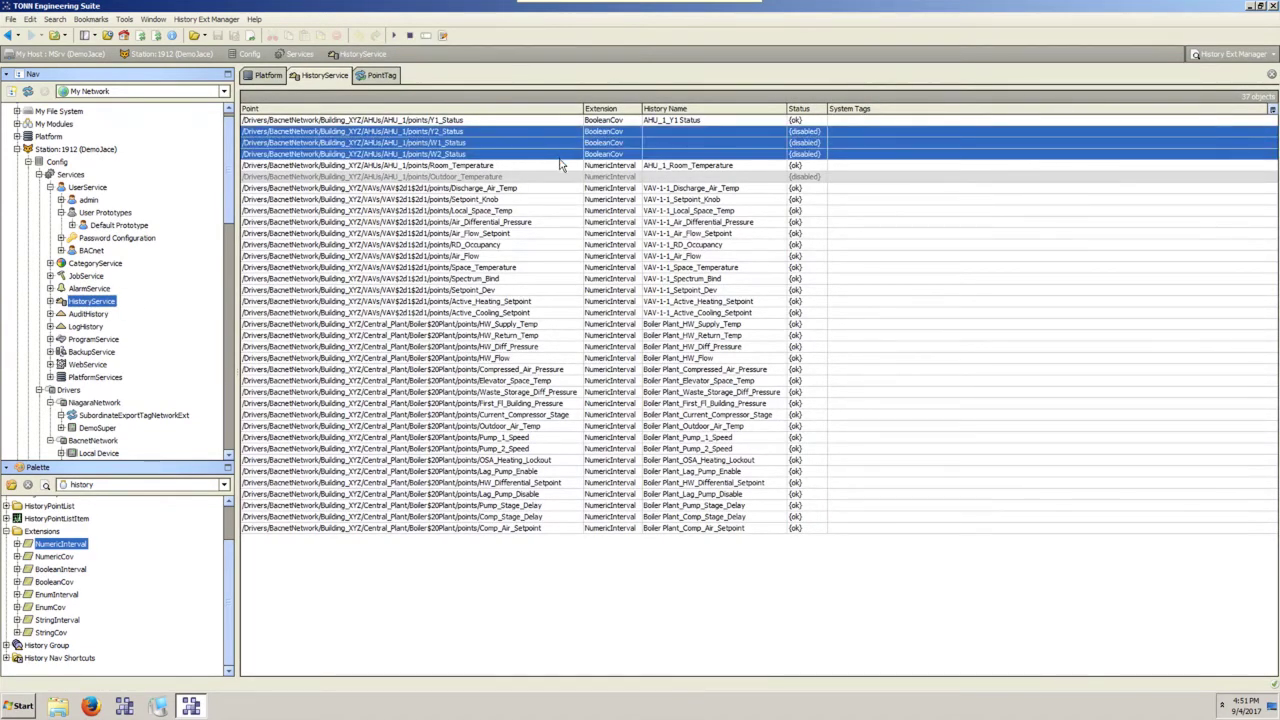
ctrl+click(562, 176)
right_click(565, 147)
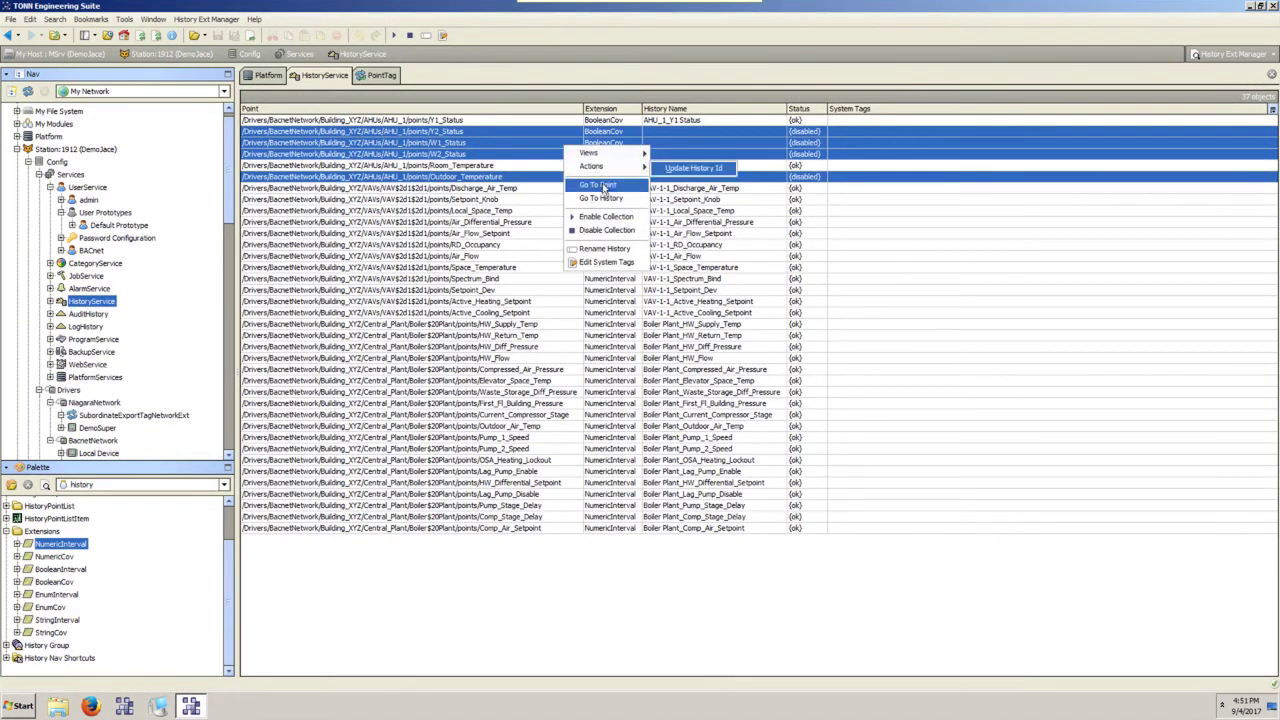
click(604, 222)
click(518, 245)
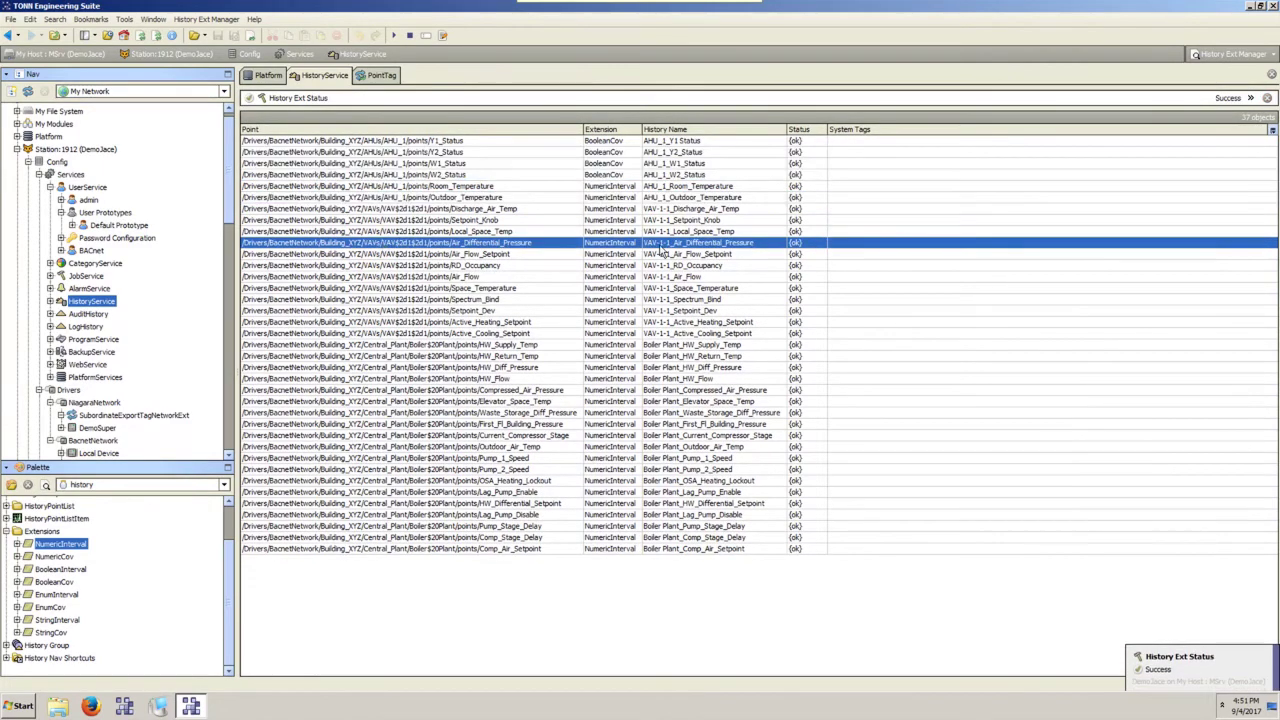
scroll(178, 310, down, 5)
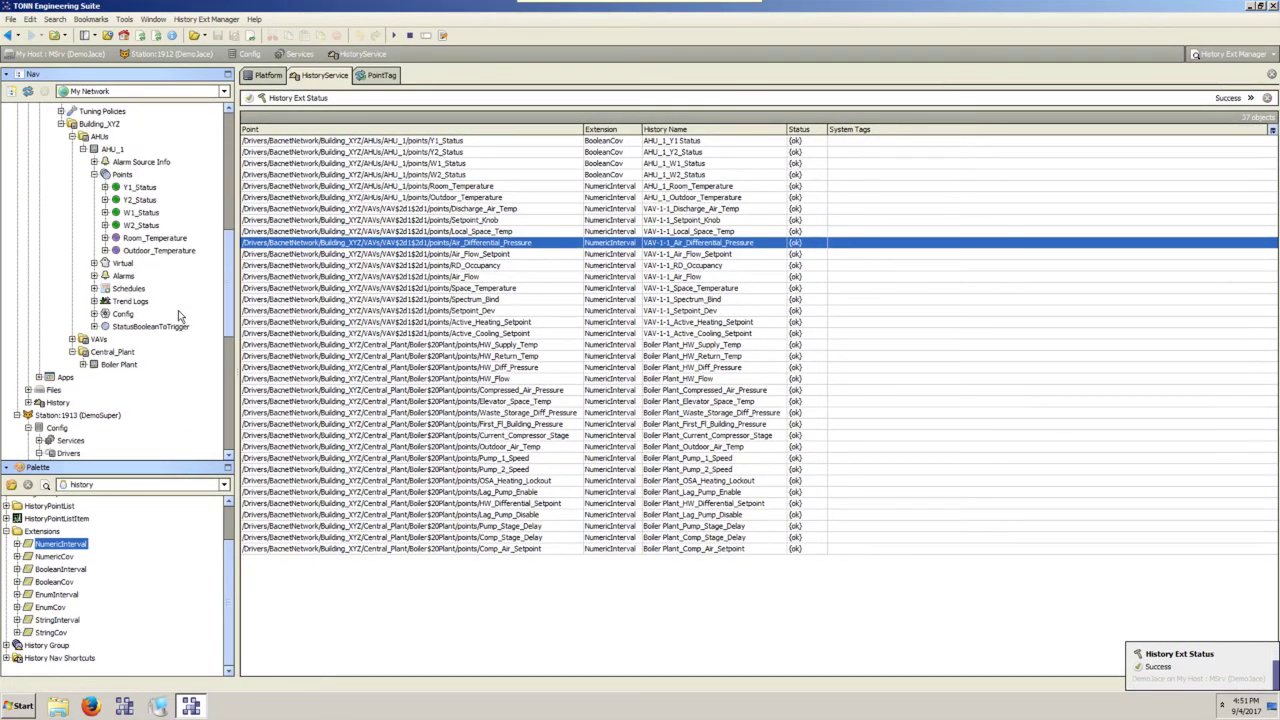
right_click(145, 263)
Join the JACE to DemoSuper and check that AHU_1_Y2_Status and AHU_1_Room_Temperature histories appear under DemoJace.
mouse_move(174, 281)
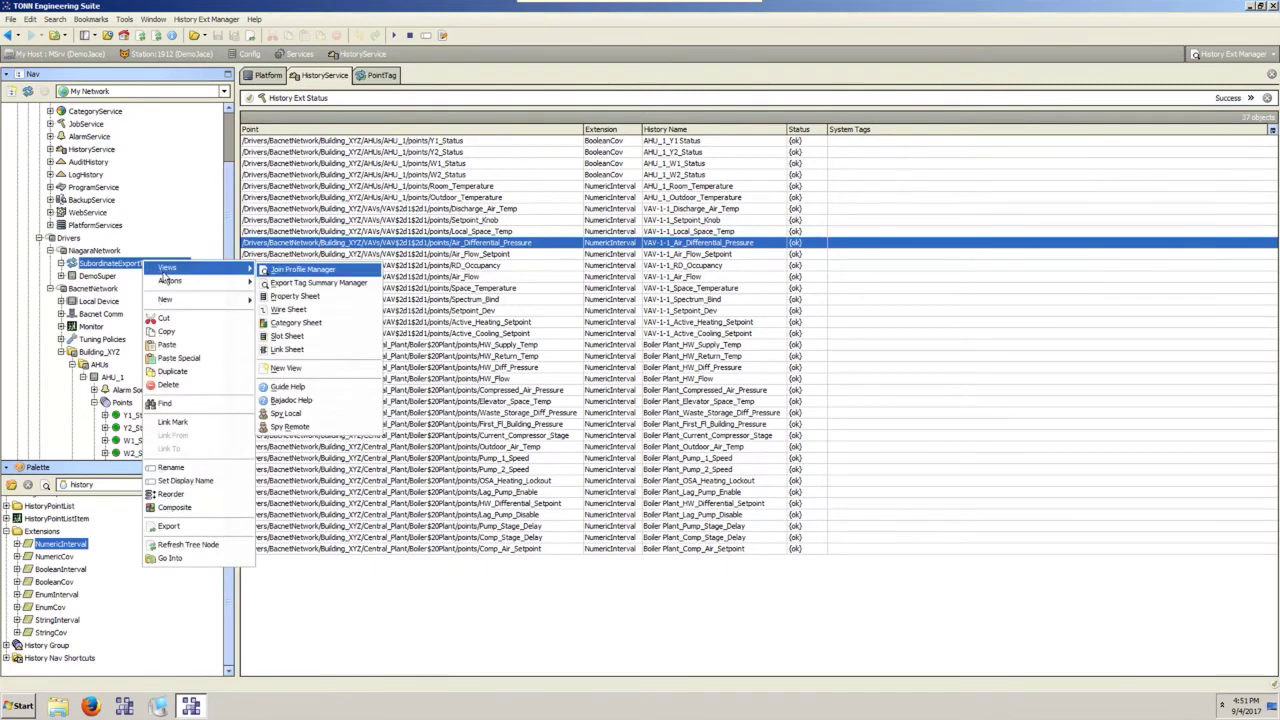
click(277, 283)
scroll(140, 260, down, 6)
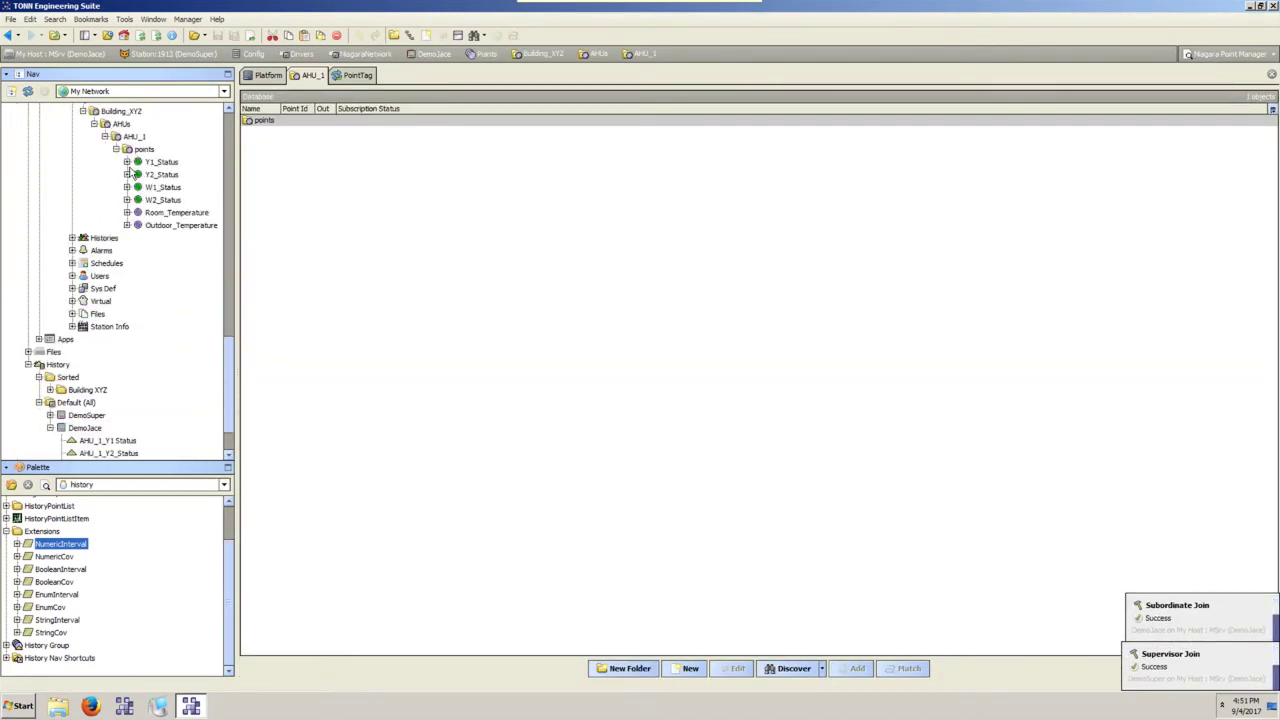
click(127, 162)
click(127, 187)
scroll(107, 286, down, 2)
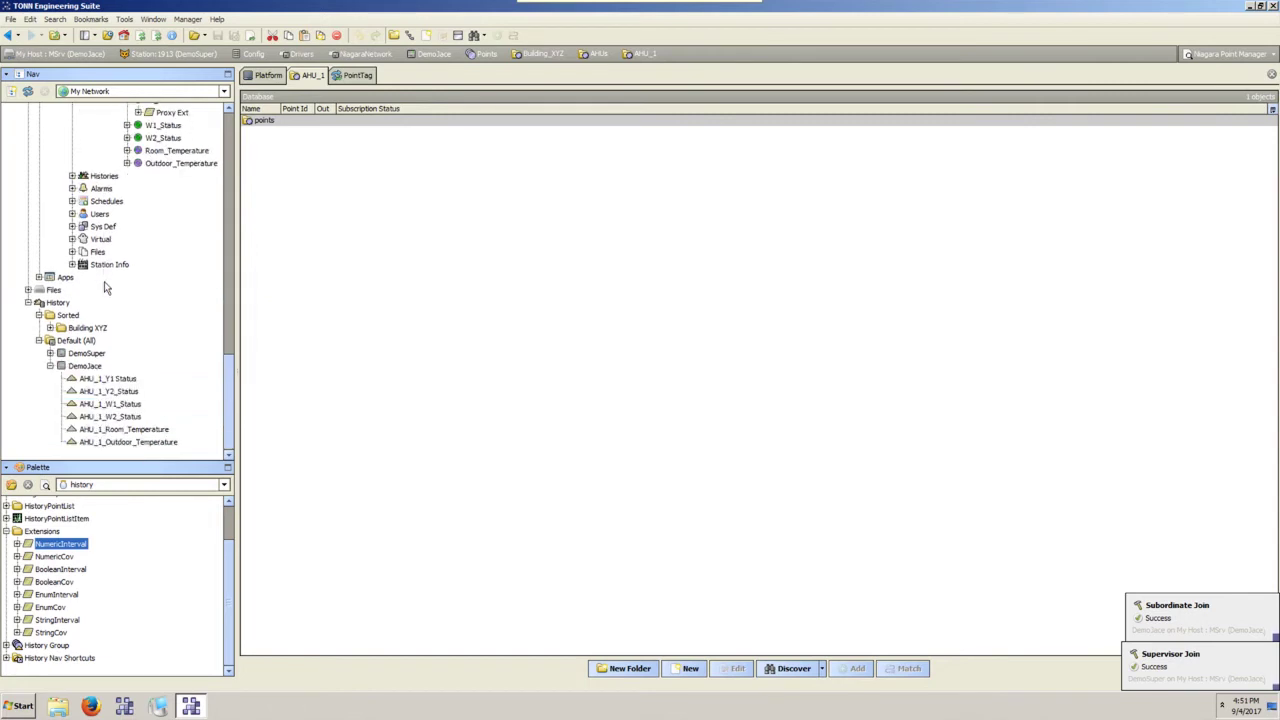
click(90, 391)
click(120, 429)
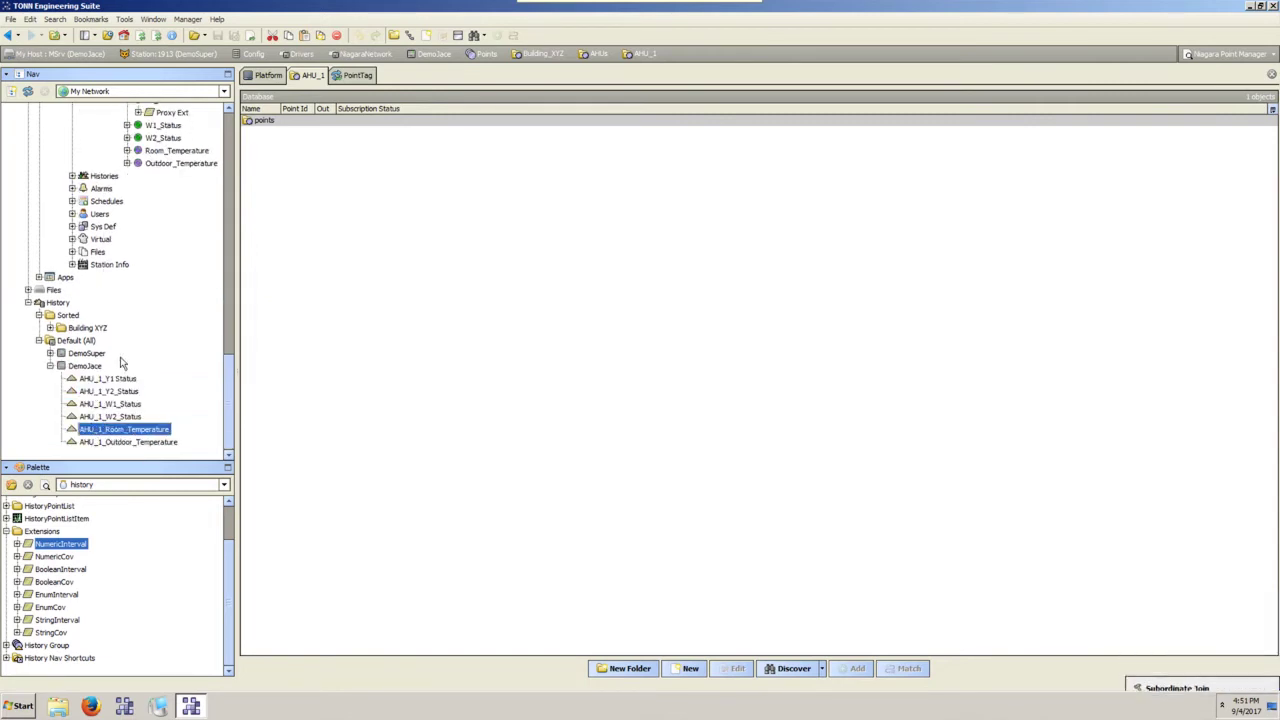
scroll(120, 363, up, 6)
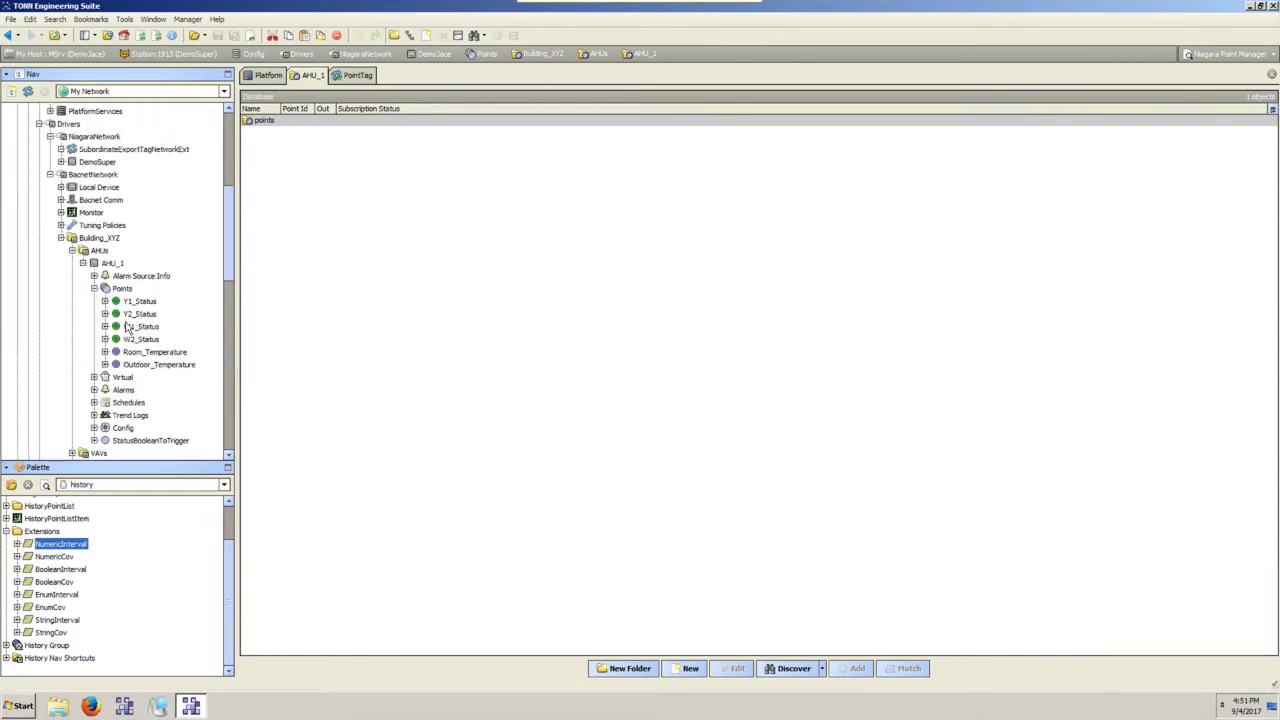
scroll(127, 328, down, 5)
scroll(127, 330, up, 4)
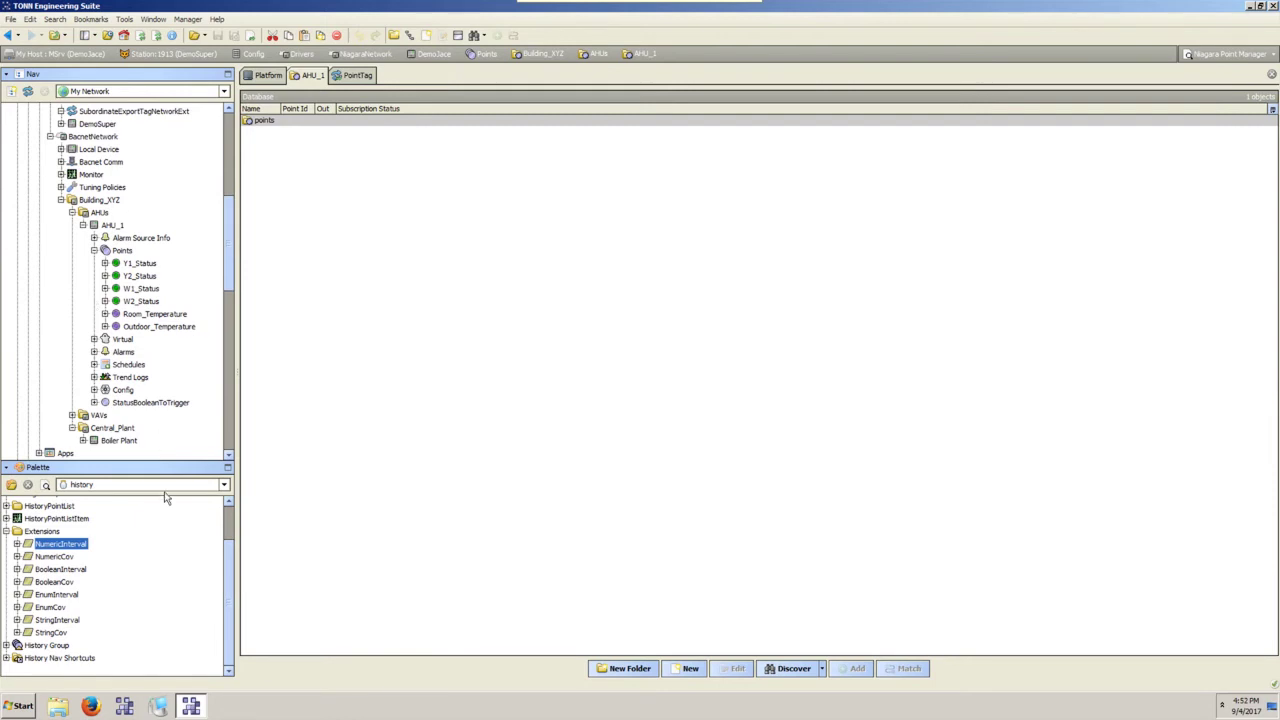
Collapse AHU_1 Points, expand VAVs, VAV-1-1 and Boiler Plant, and open the ProgramService batch editor.
click(94, 251)
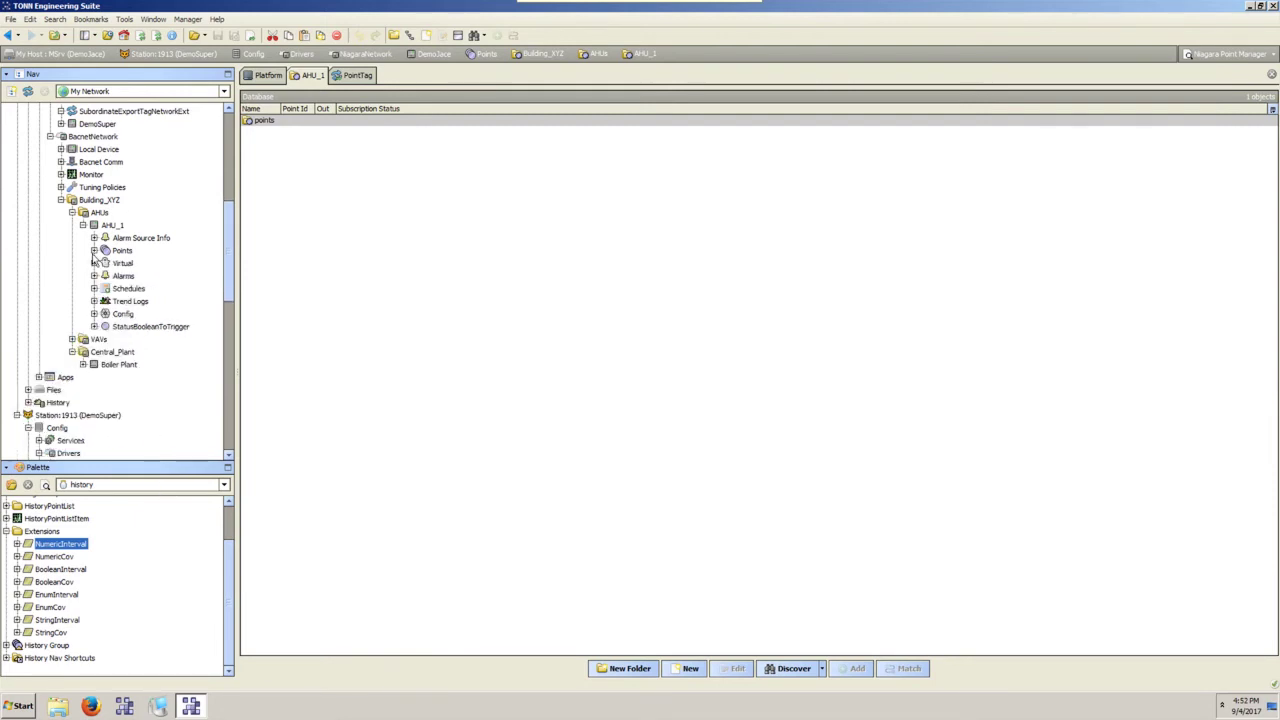
click(72, 340)
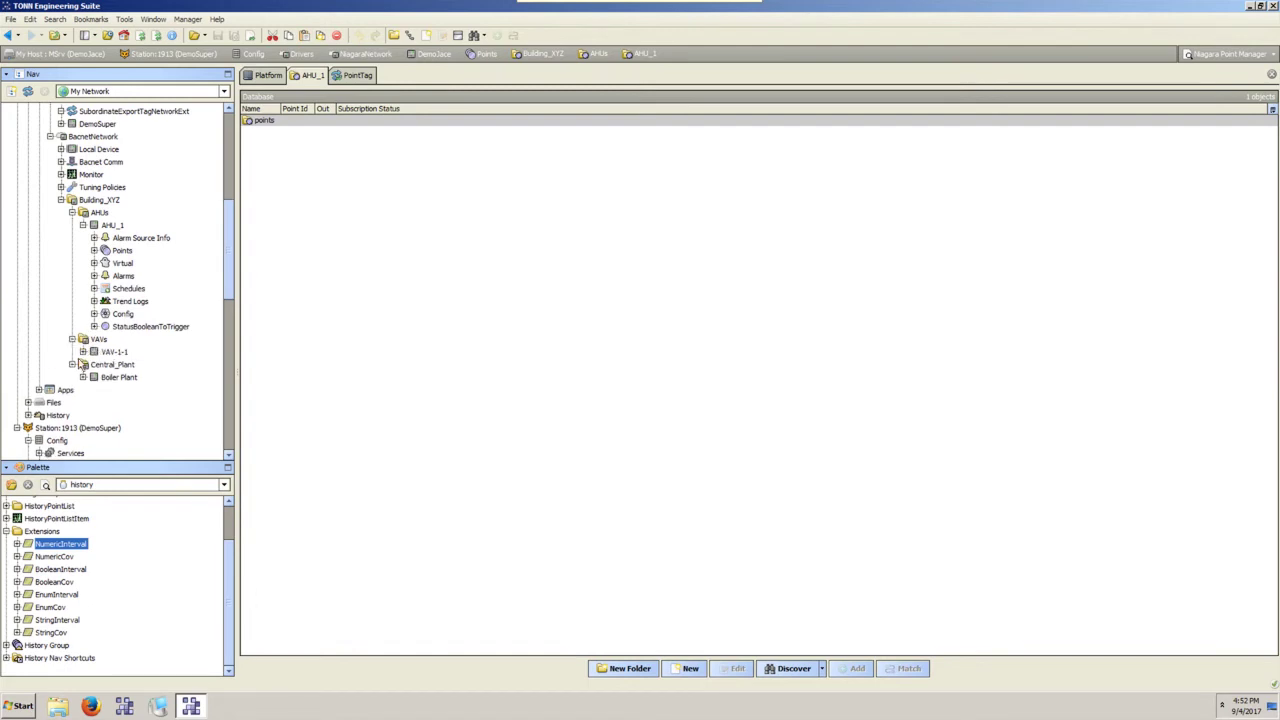
click(84, 378)
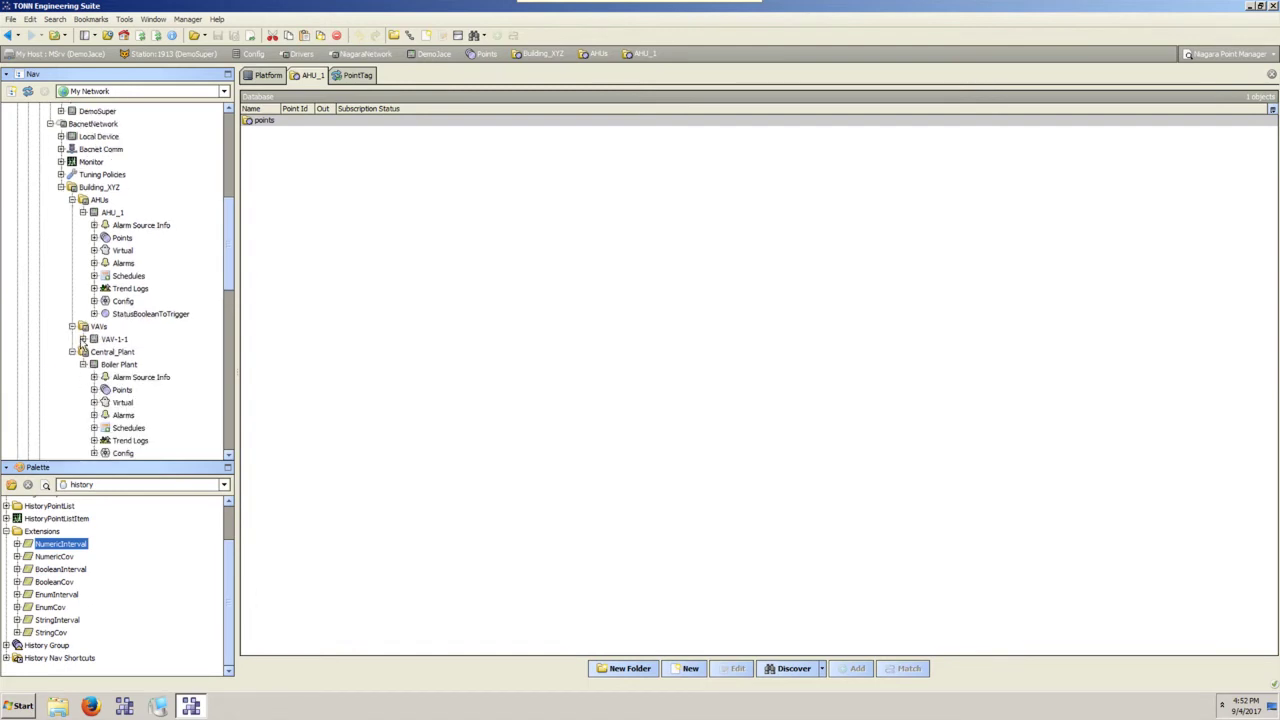
click(83, 339)
scroll(98, 362, down, 7)
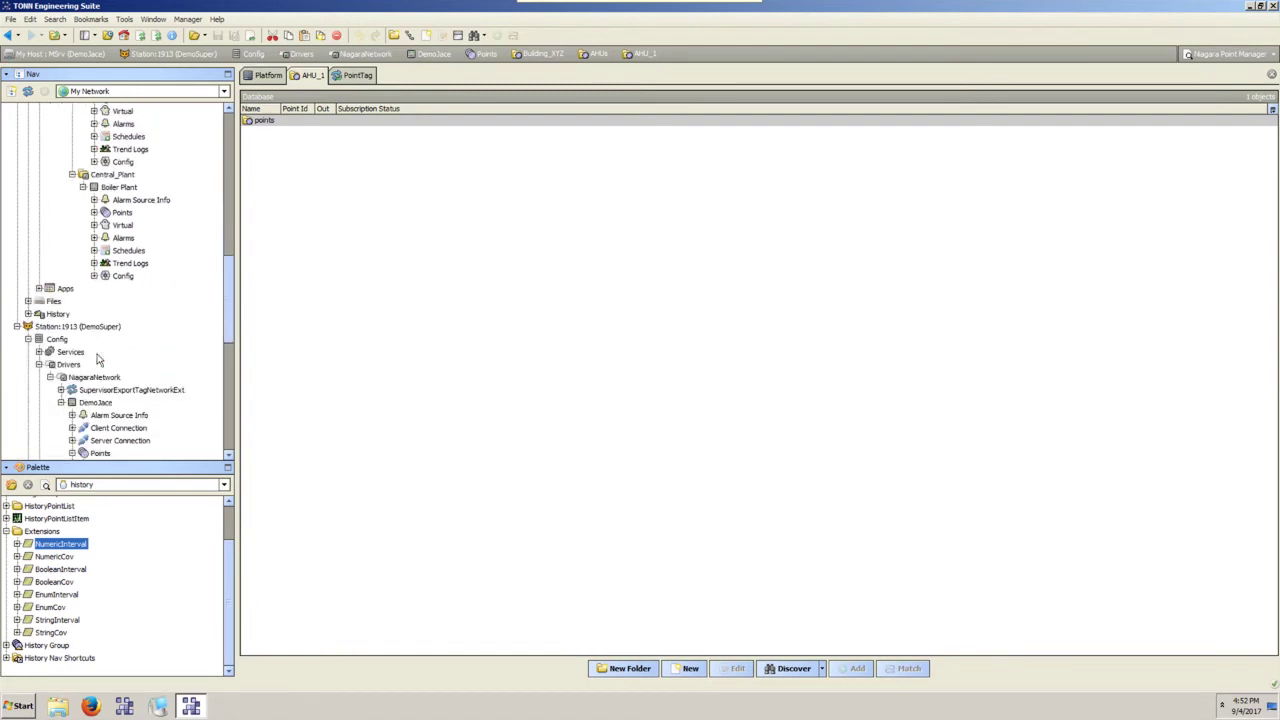
scroll(98, 362, up, 7)
scroll(98, 360, down, 2)
scroll(97, 358, down, 4)
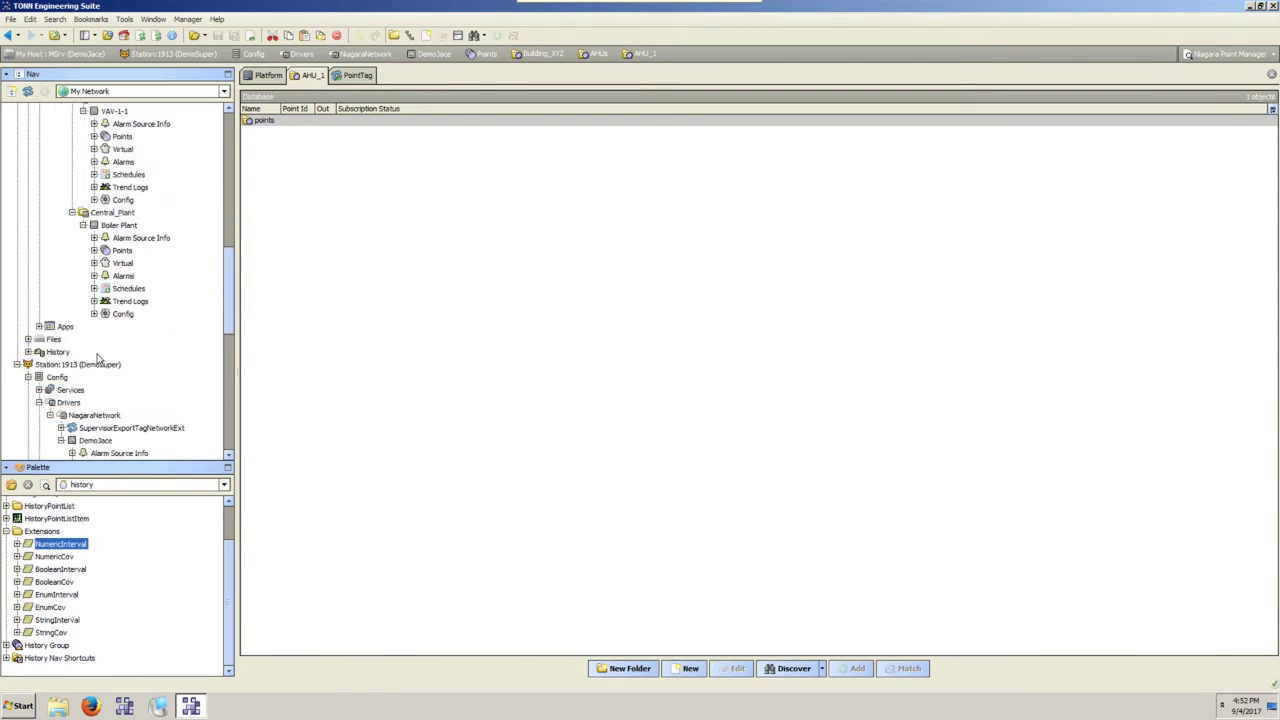
scroll(97, 359, up, 5)
scroll(97, 358, up, 7)
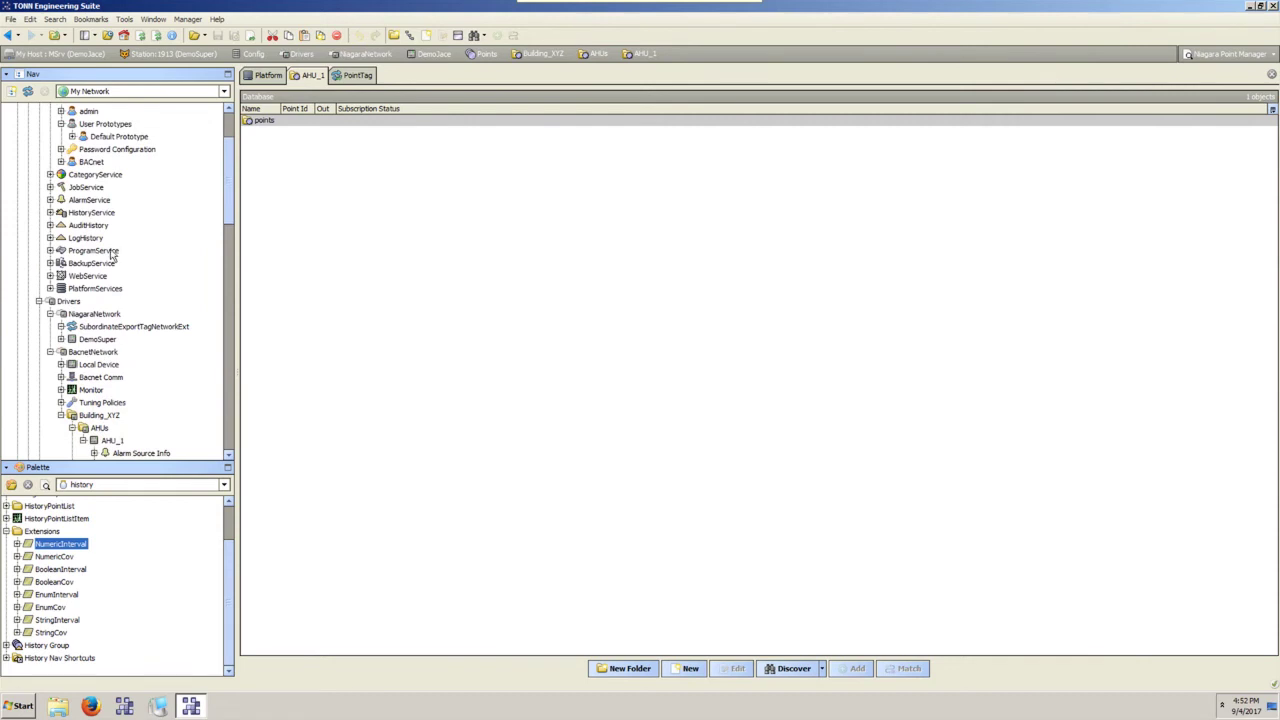
double_click(111, 251)
Clear the batch editor's object list and browse the VAV-1-1 and Boiler Plant point objects.
click(380, 277)
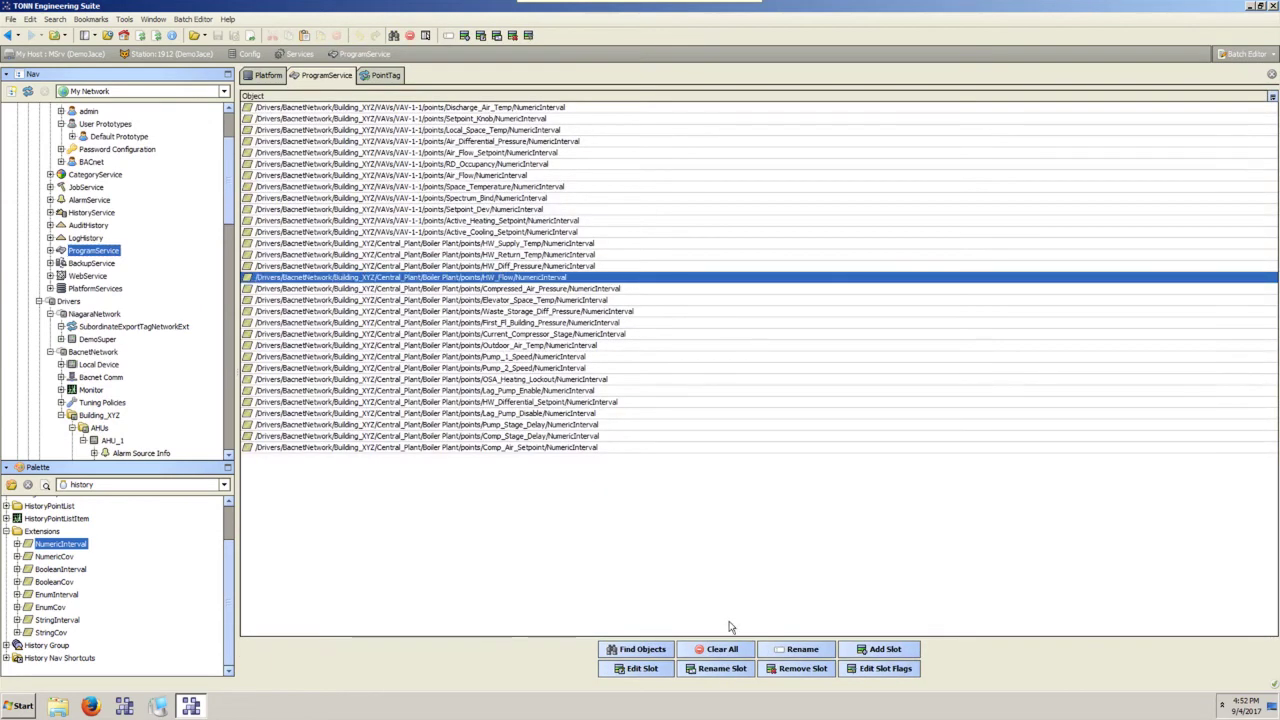
click(722, 649)
scroll(232, 176, down, 1)
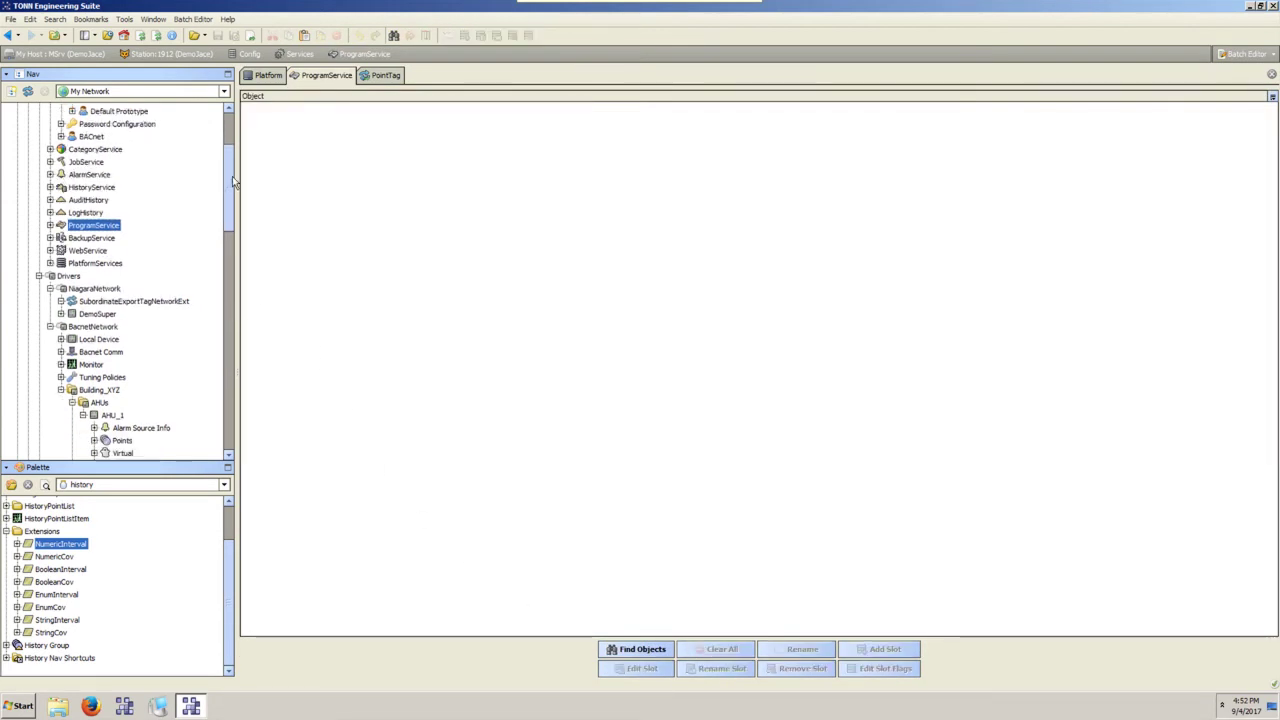
scroll(232, 176, down, 10)
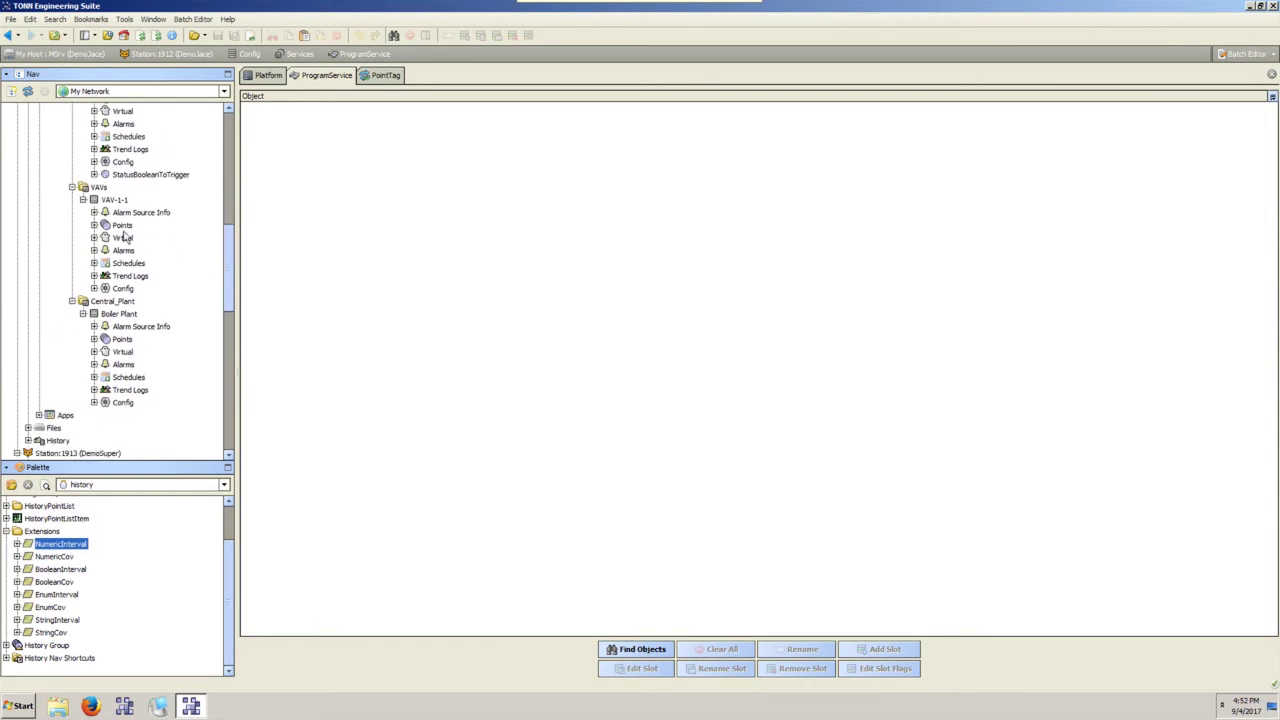
click(94, 225)
scroll(150, 410, down, 5)
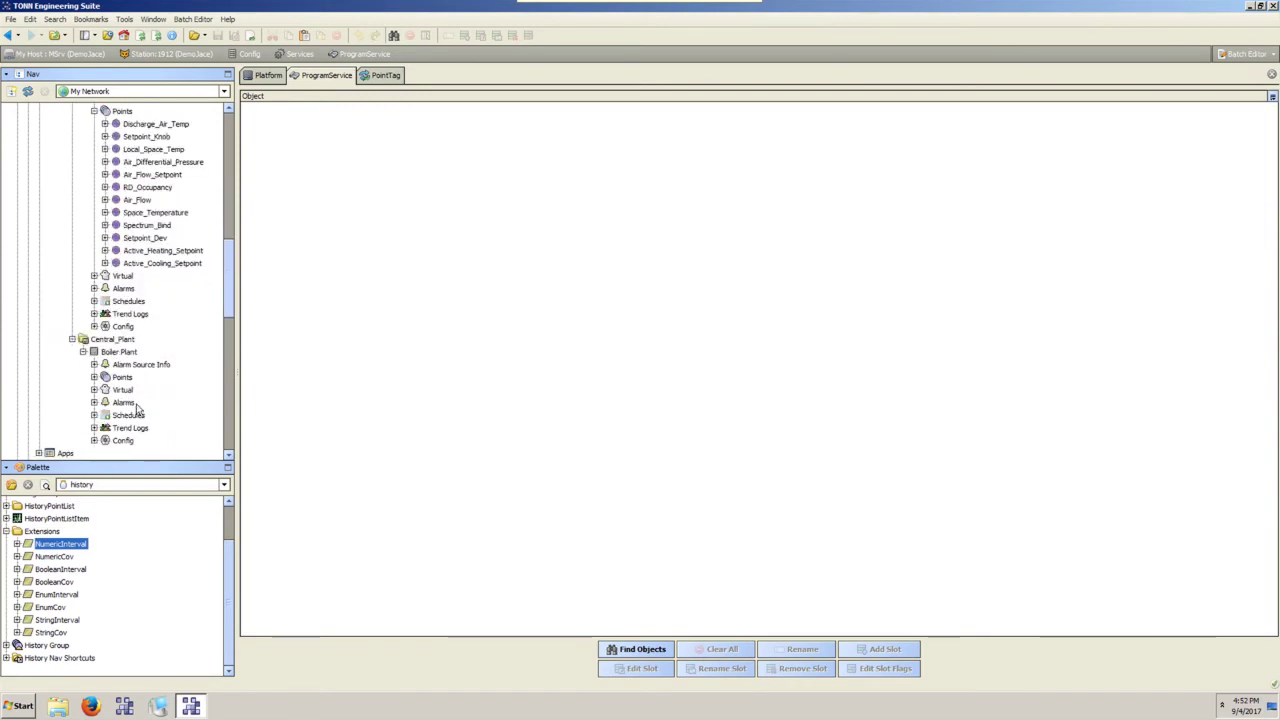
click(94, 377)
scroll(136, 300, down, 6)
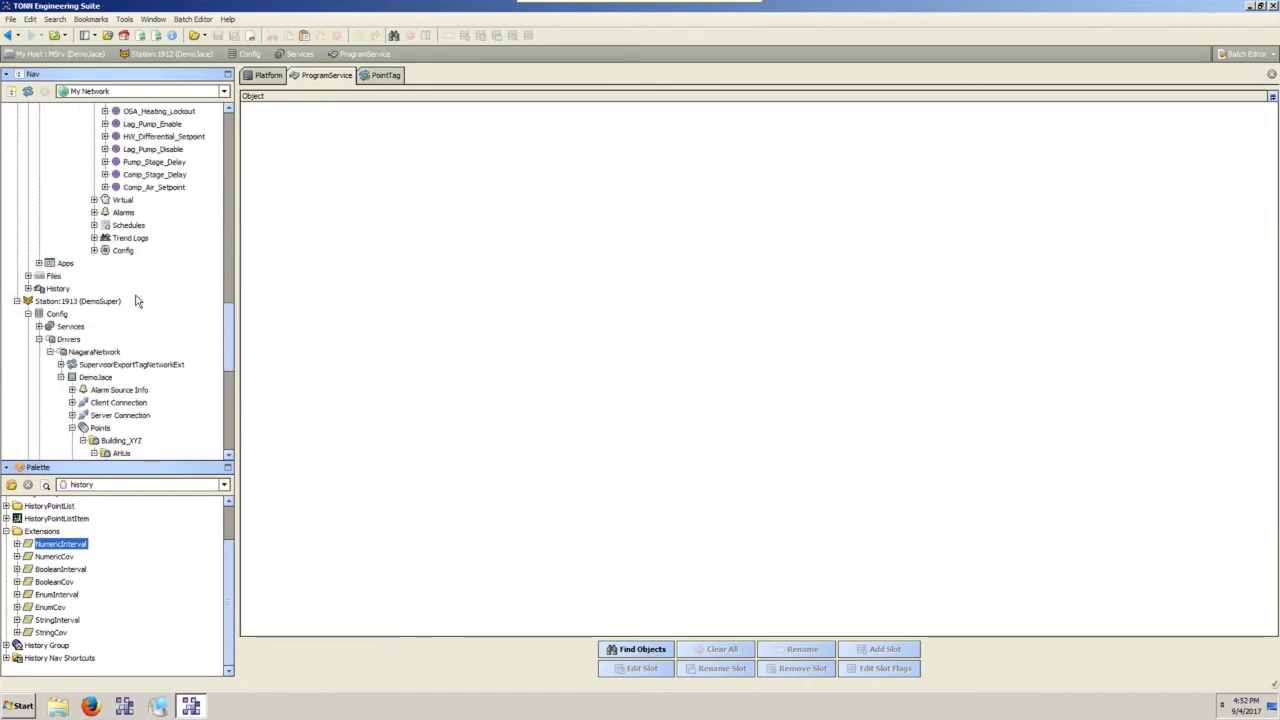
scroll(137, 302, up, 6)
scroll(137, 301, up, 8)
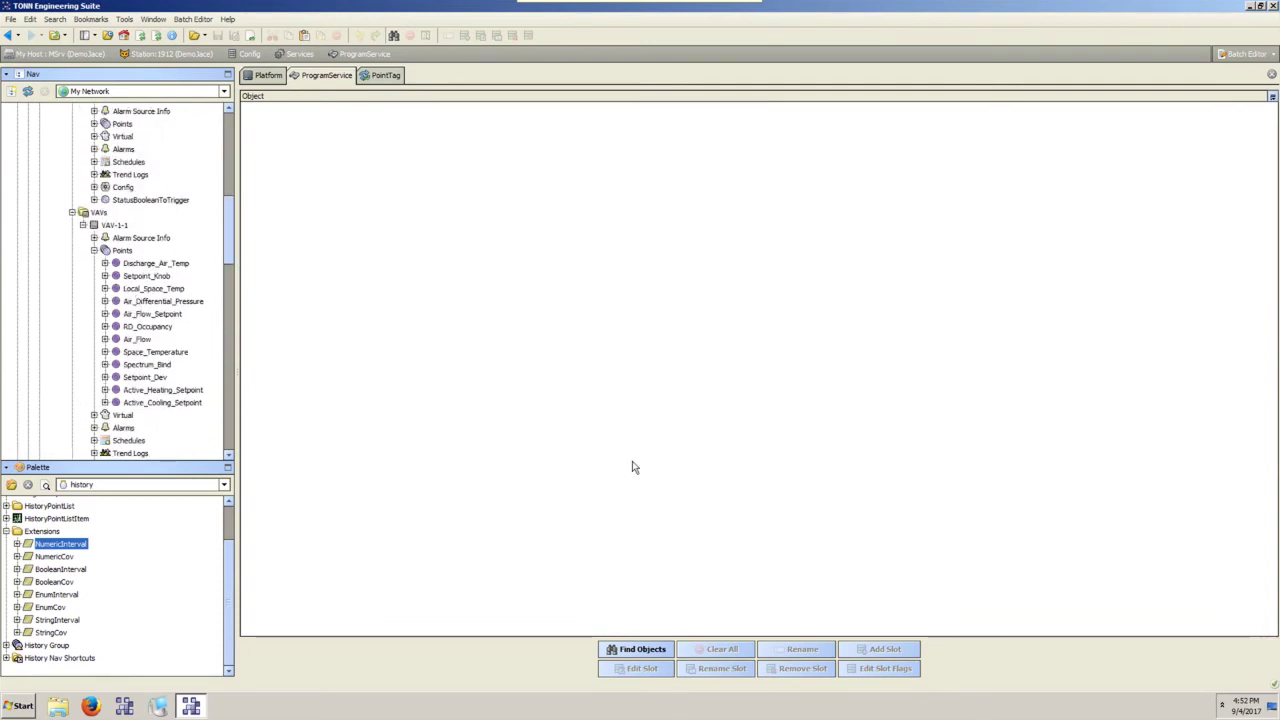
Find all Numeric Point objects under Config/Drivers/BacnetNetwork/Building_XYZ/VAVs.
click(642, 649)
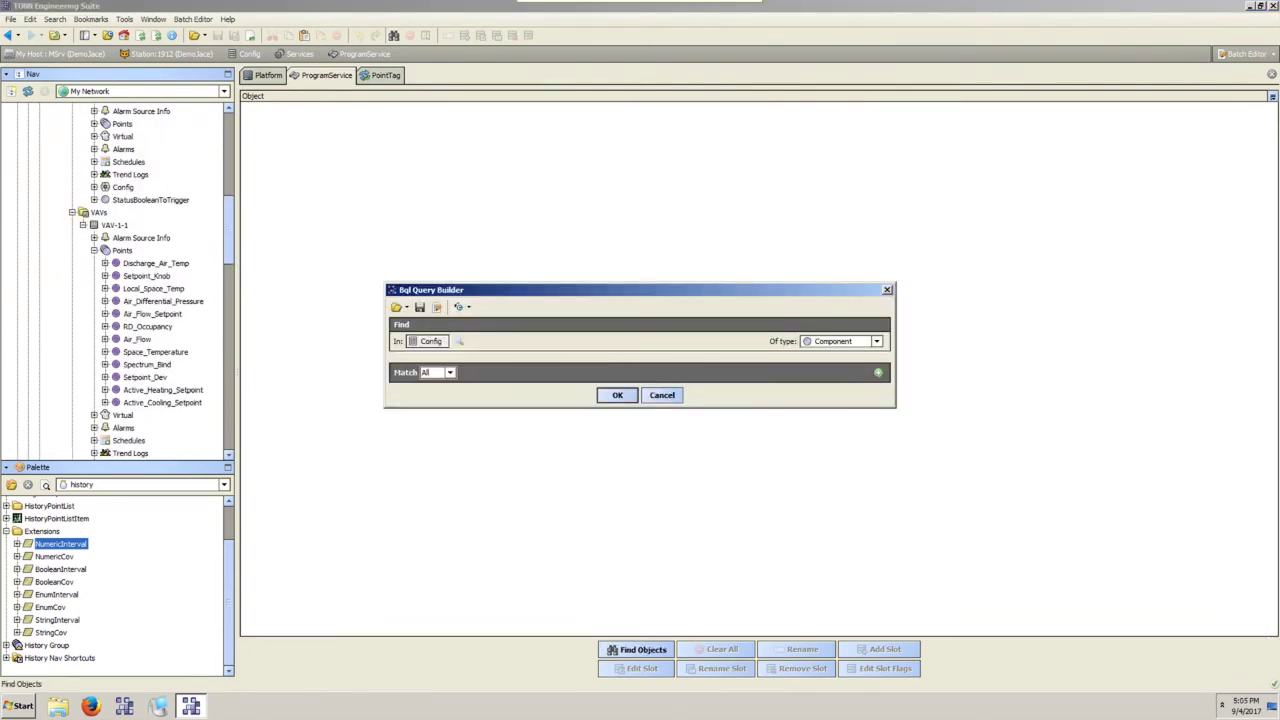
click(848, 342)
click(838, 412)
click(456, 342)
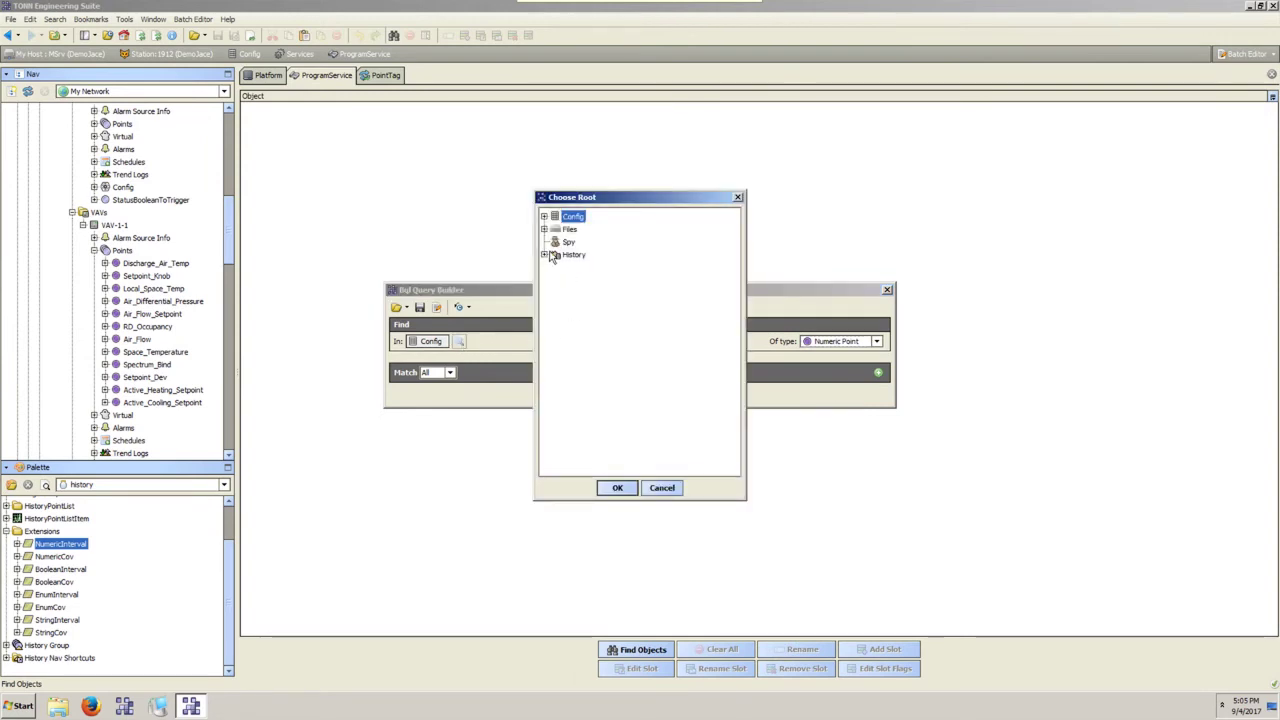
click(544, 216)
click(555, 242)
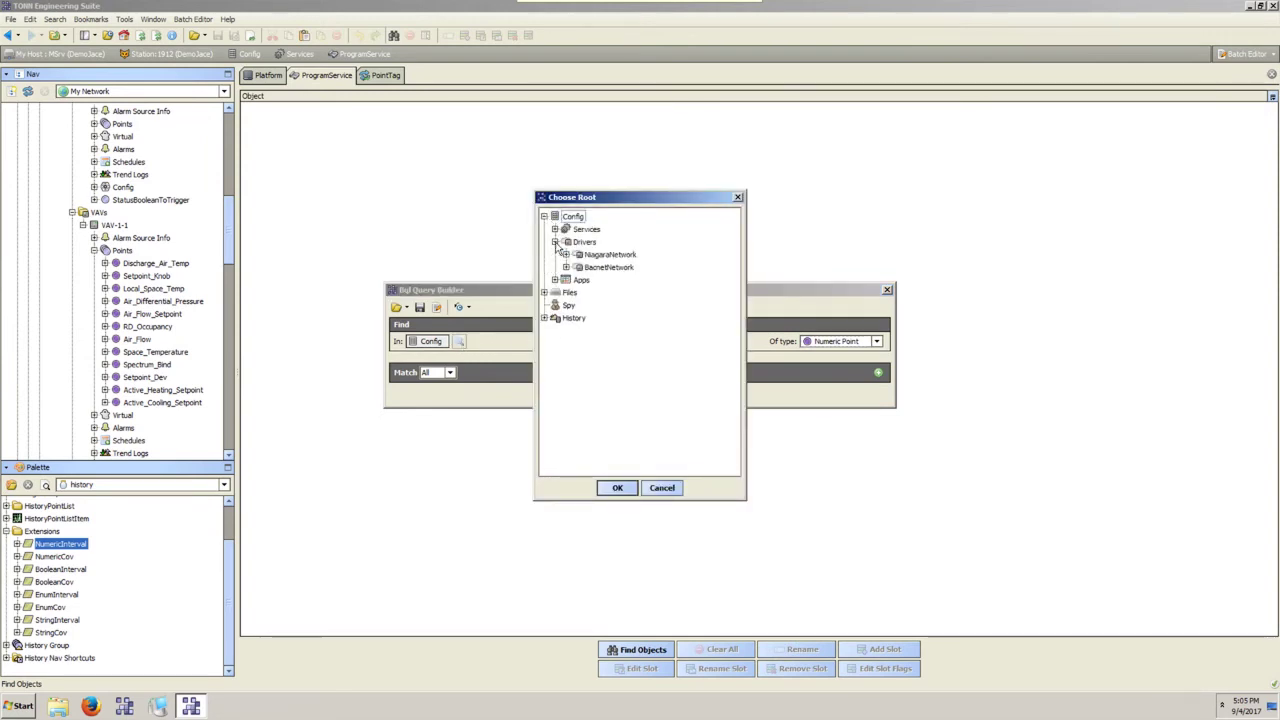
click(566, 255)
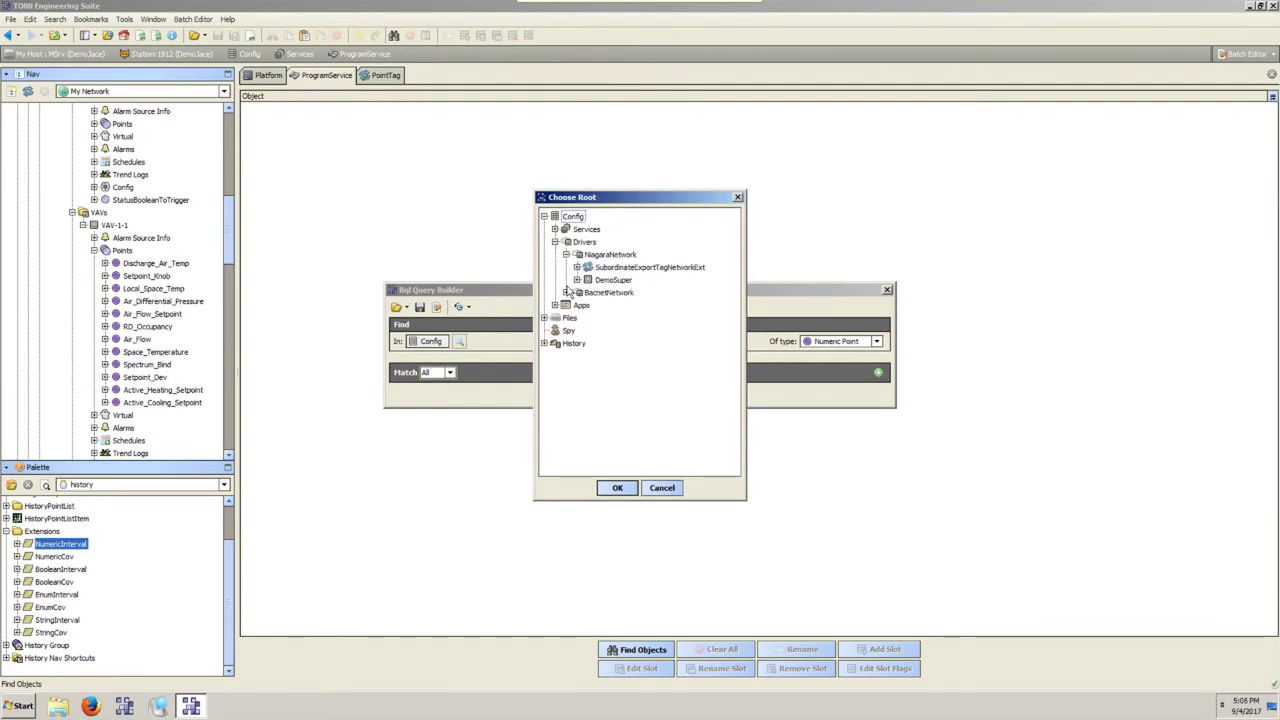
click(566, 293)
click(578, 357)
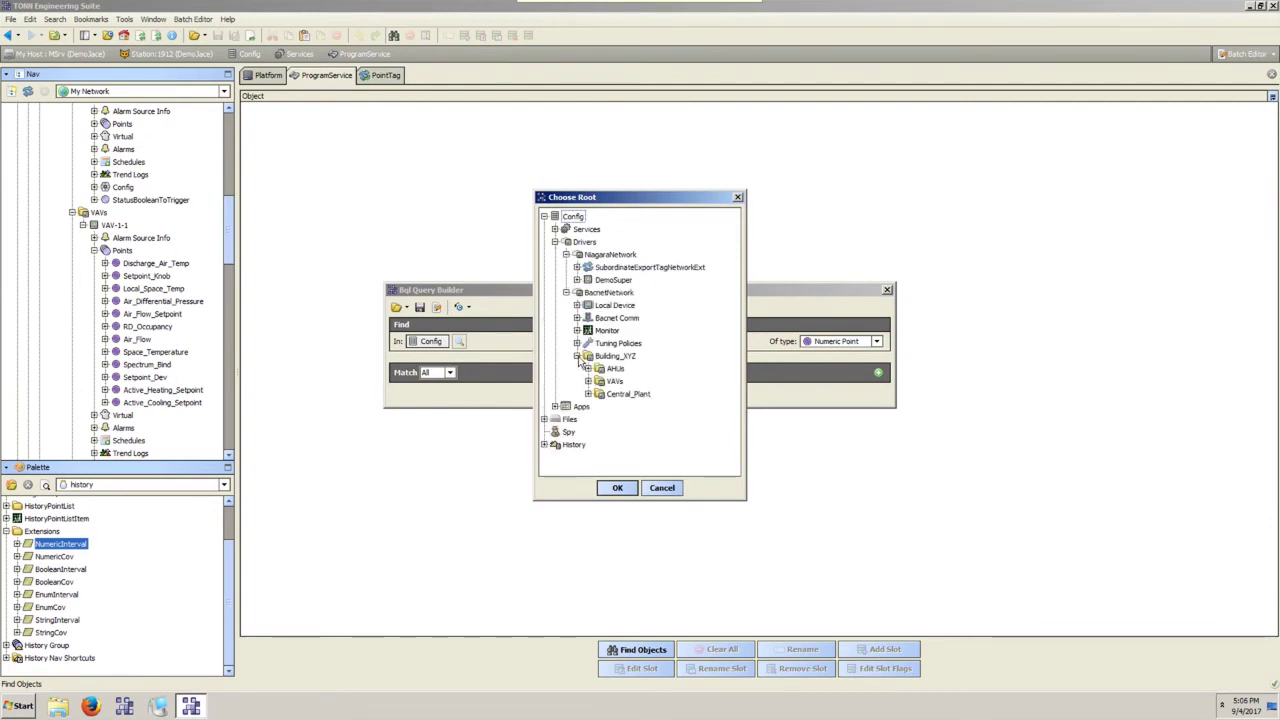
double_click(607, 382)
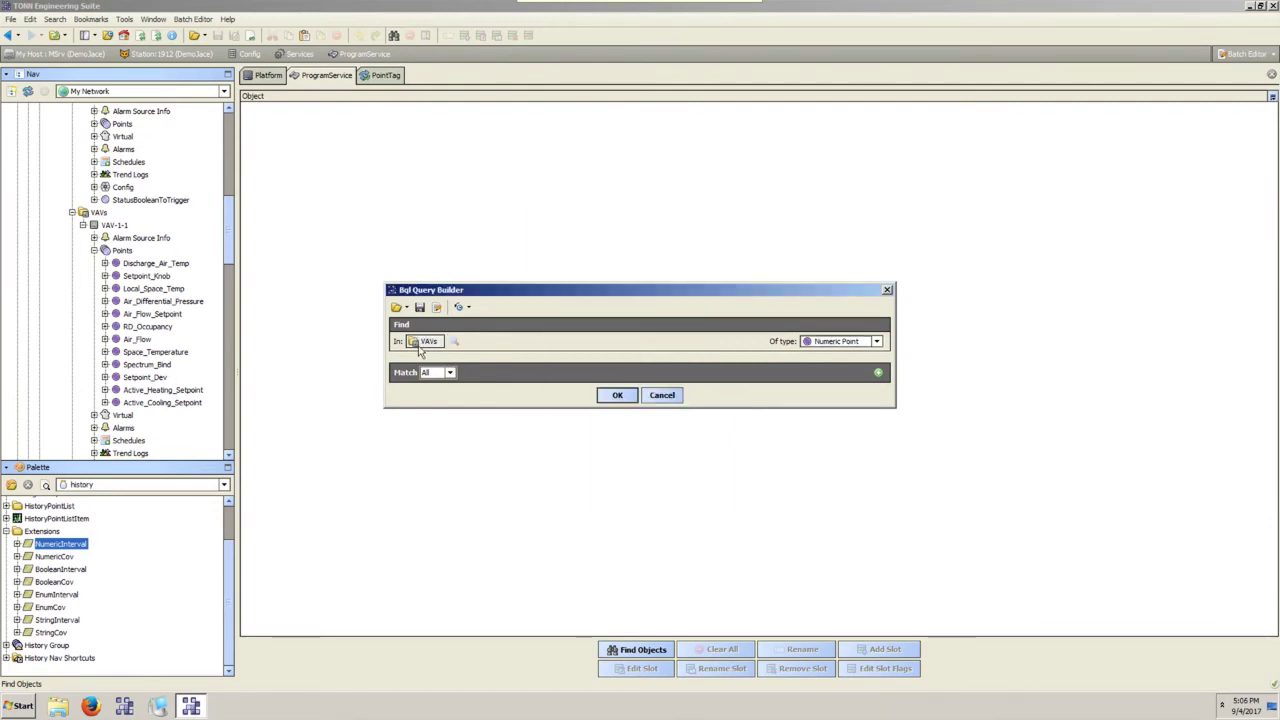
click(630, 399)
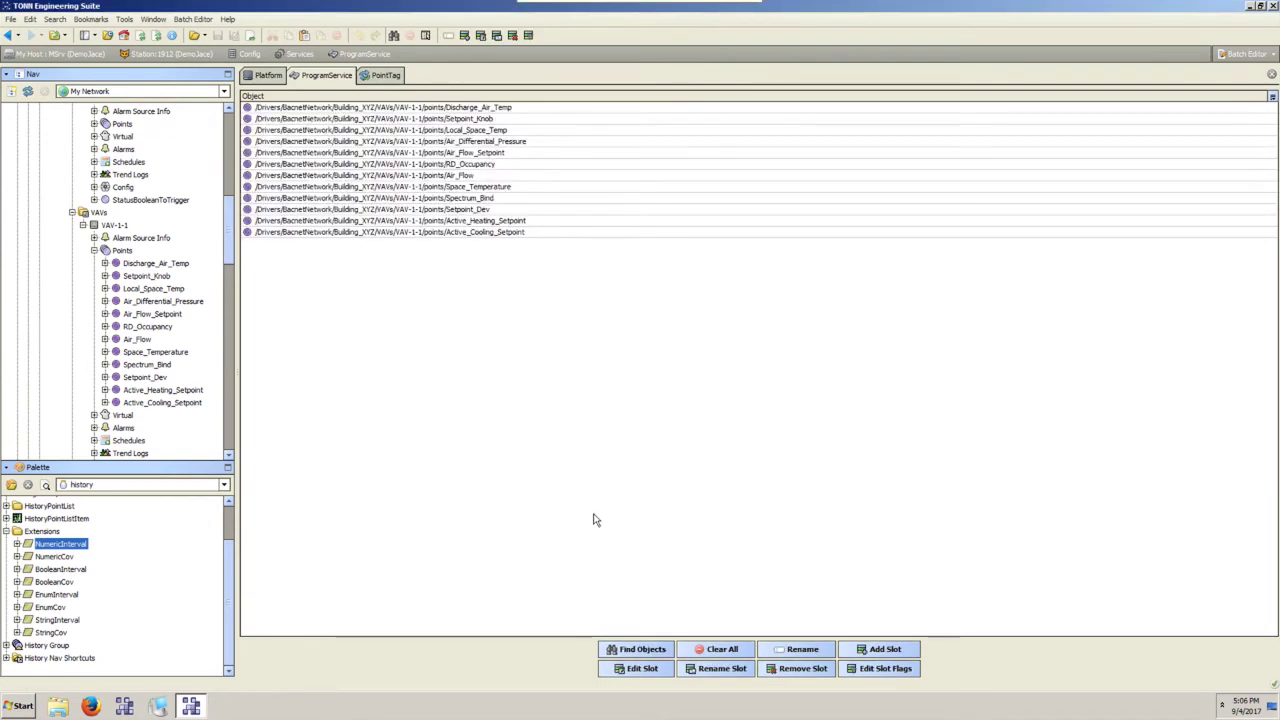
Search again with Central_Plant as root to add its numeric points to the list.
click(636, 652)
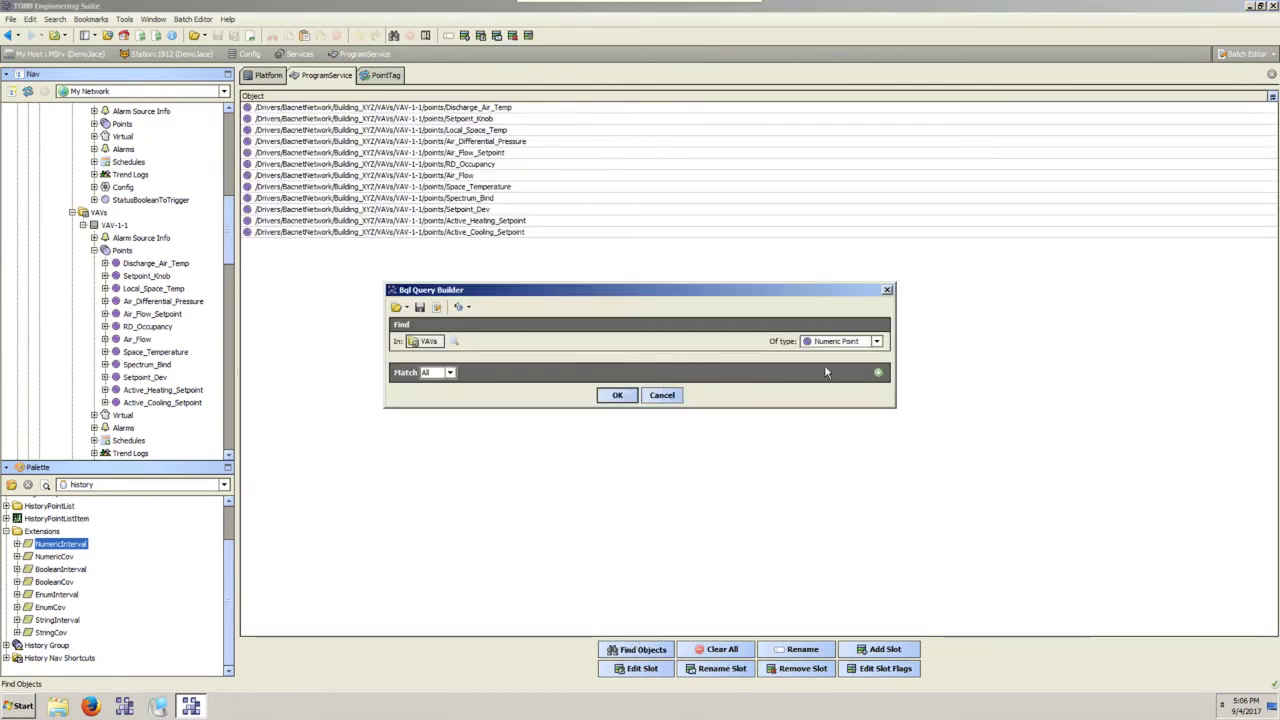
click(454, 341)
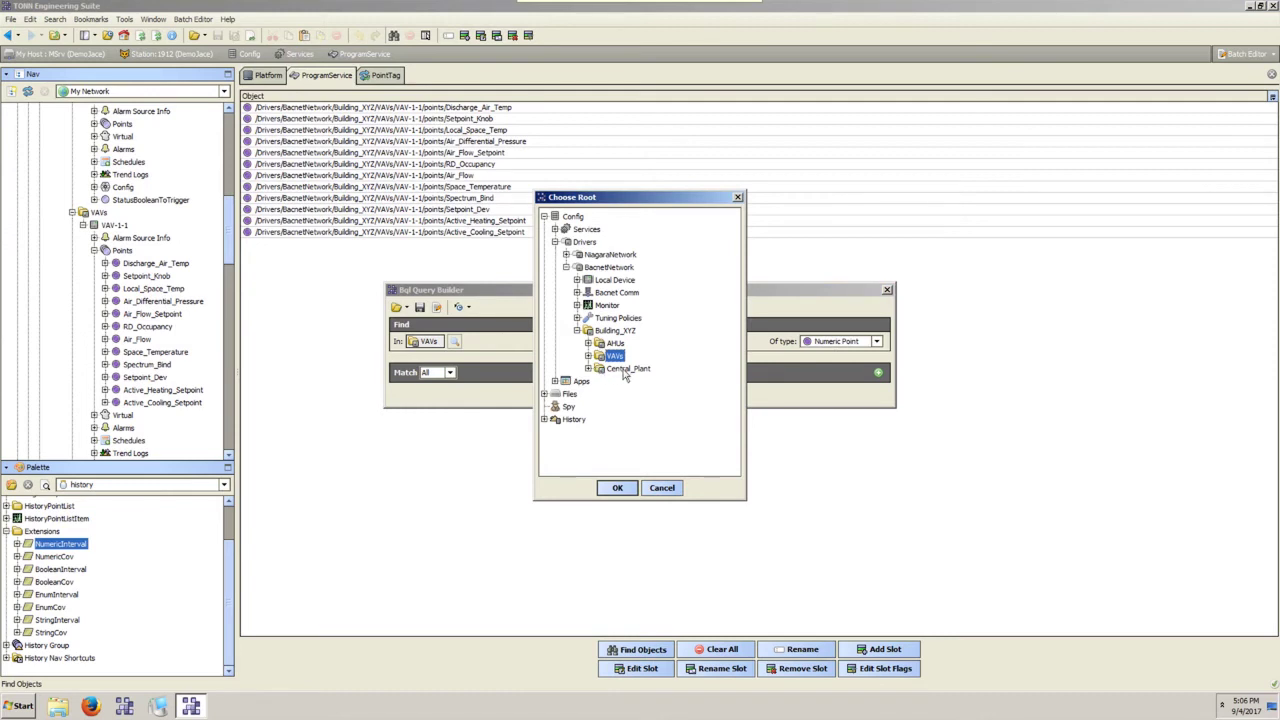
double_click(626, 369)
click(632, 400)
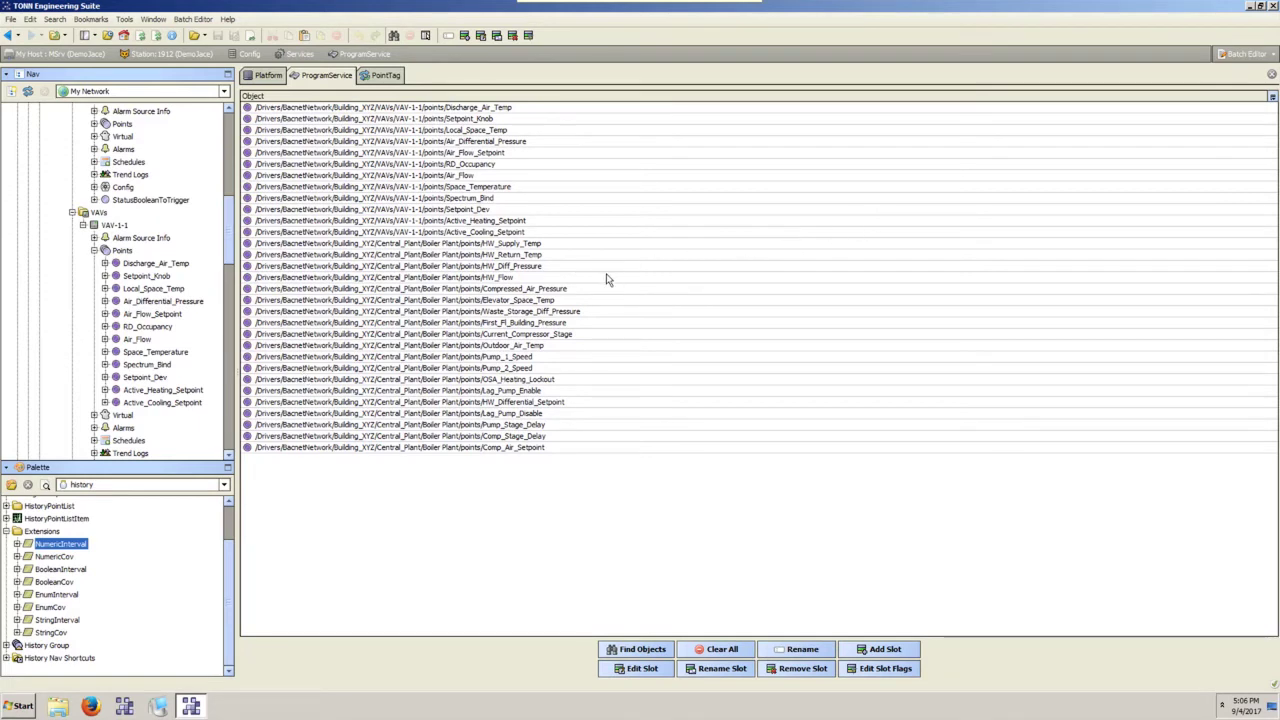
Select the Local_Space_Temp, Setpoint_Knob, Lag_Pump_Disable and OSA_Heating_Lockout rows and add a new slot.
click(449, 131)
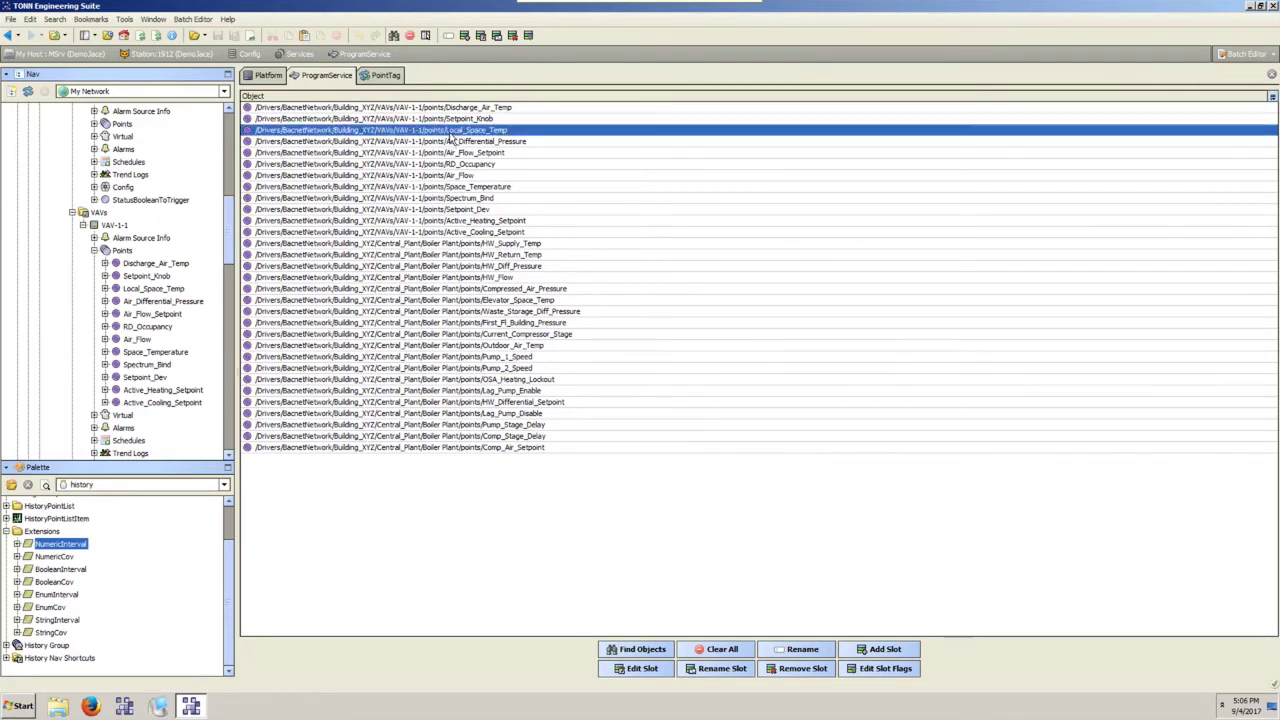
click(448, 120)
click(400, 413)
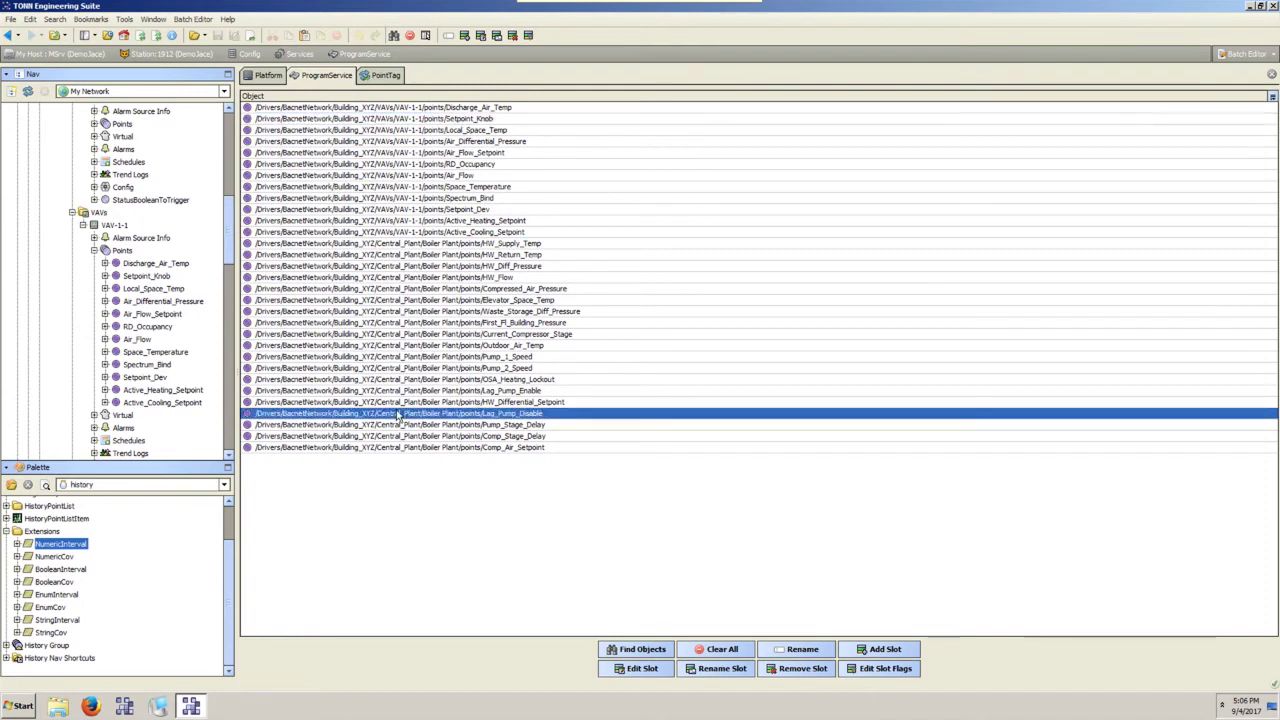
click(396, 380)
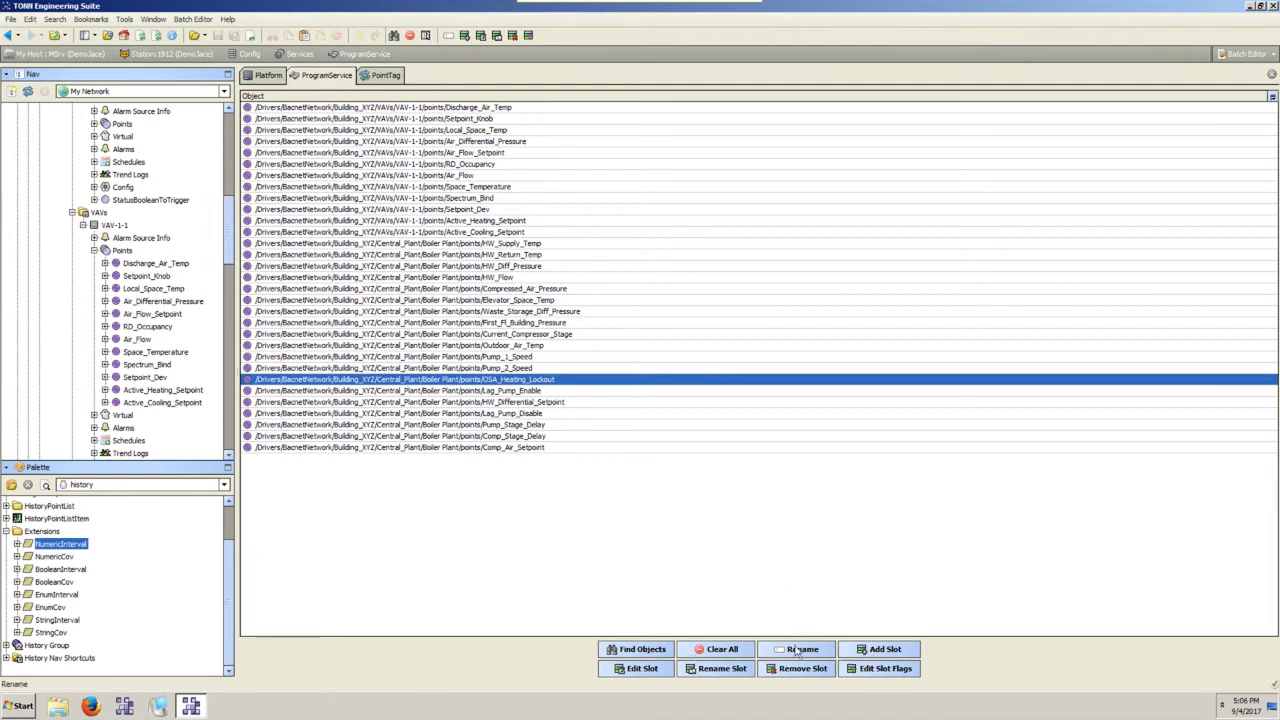
click(885, 649)
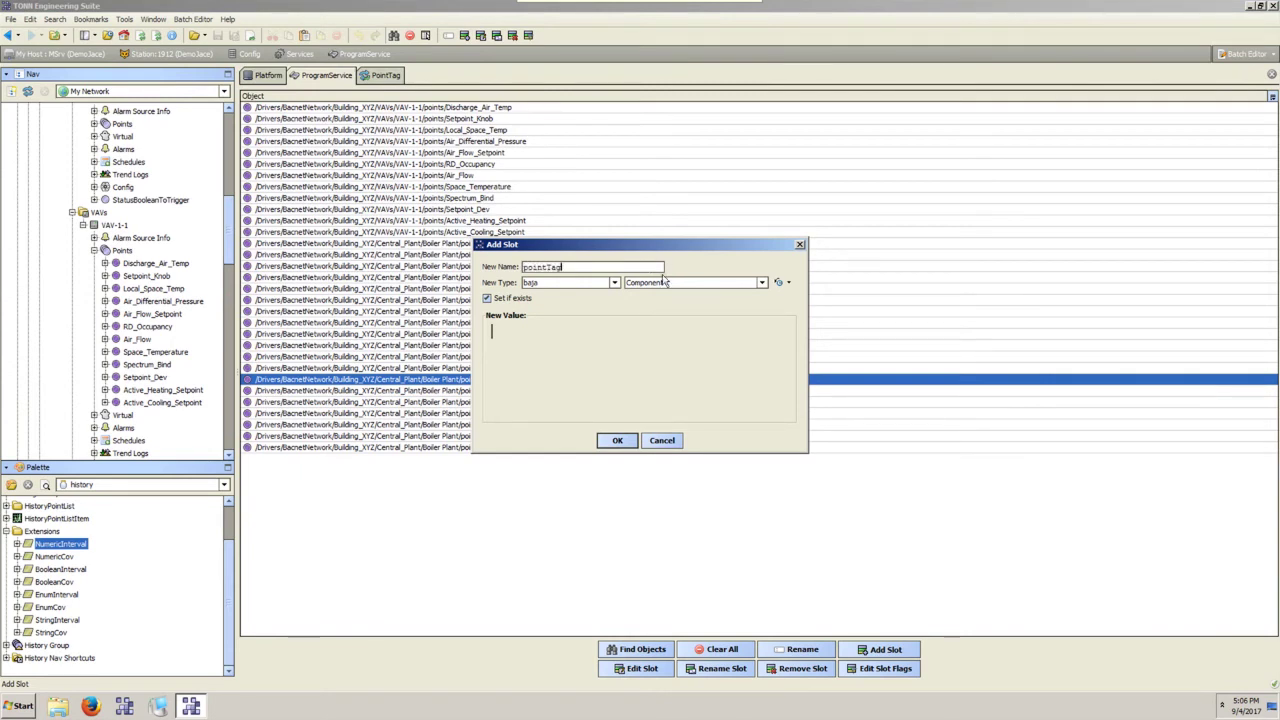
Set the new slot's type to exportTags PointTag.
click(597, 282)
scroll(560, 393, down, 5)
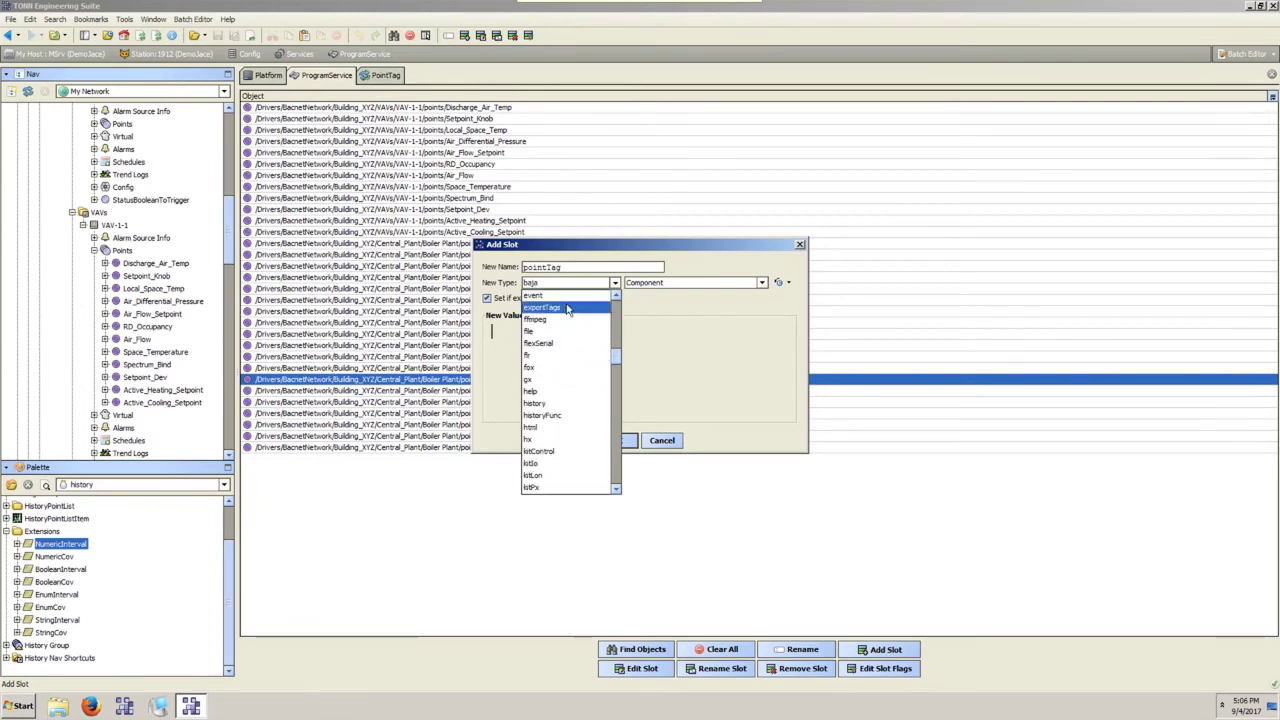
click(568, 313)
click(601, 283)
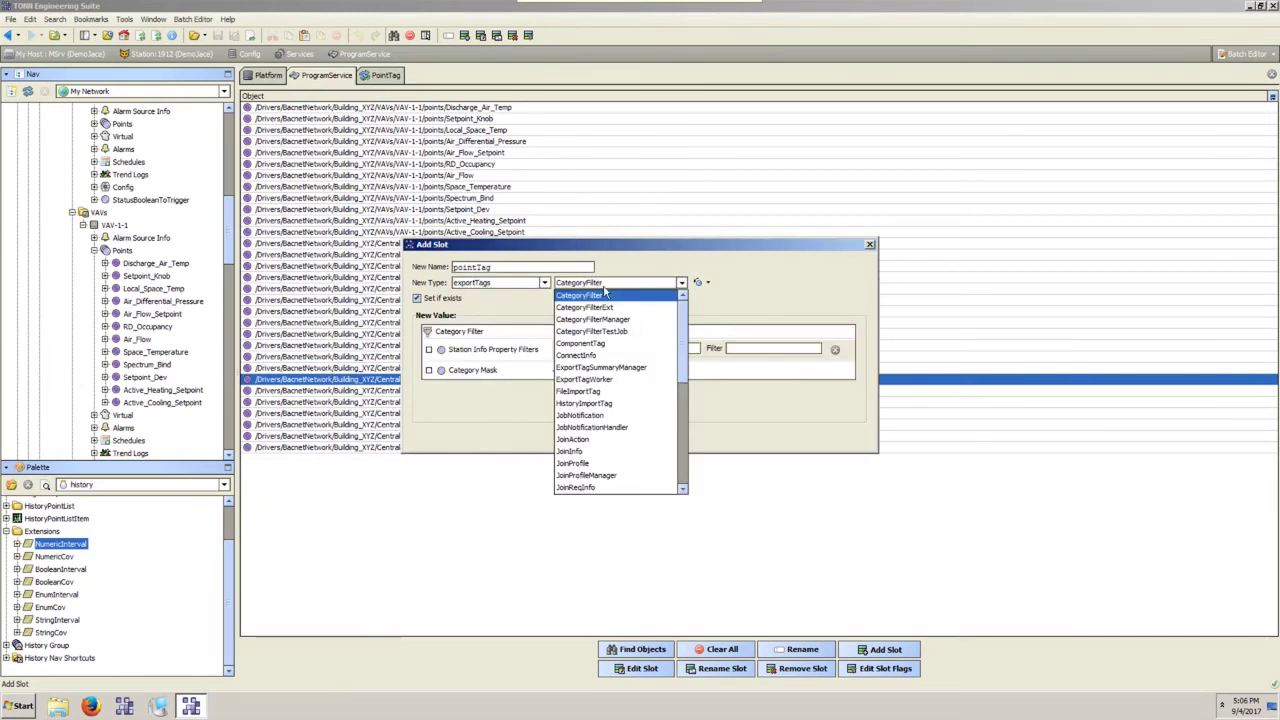
scroll(593, 340, down, 2)
click(589, 368)
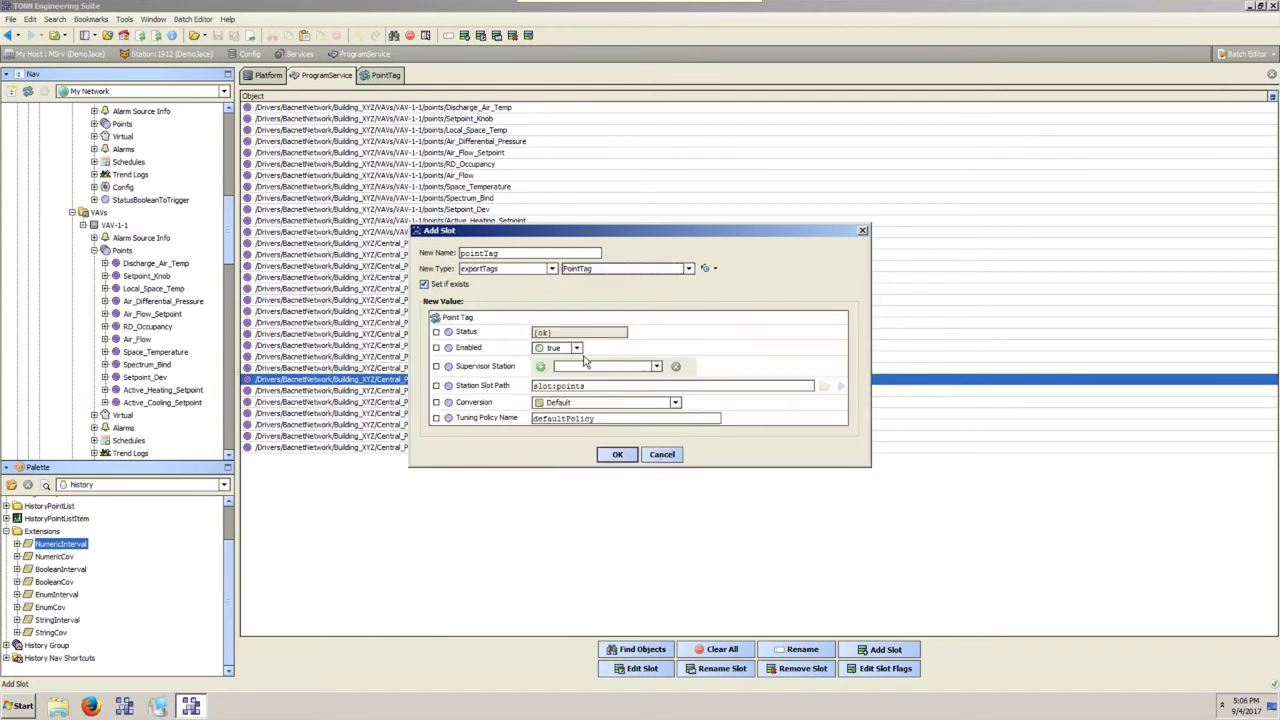
Choose DemoSuper as supervisor station and start editing the Station Slot Path to slot:points/%networkFolderPath%.
click(656, 366)
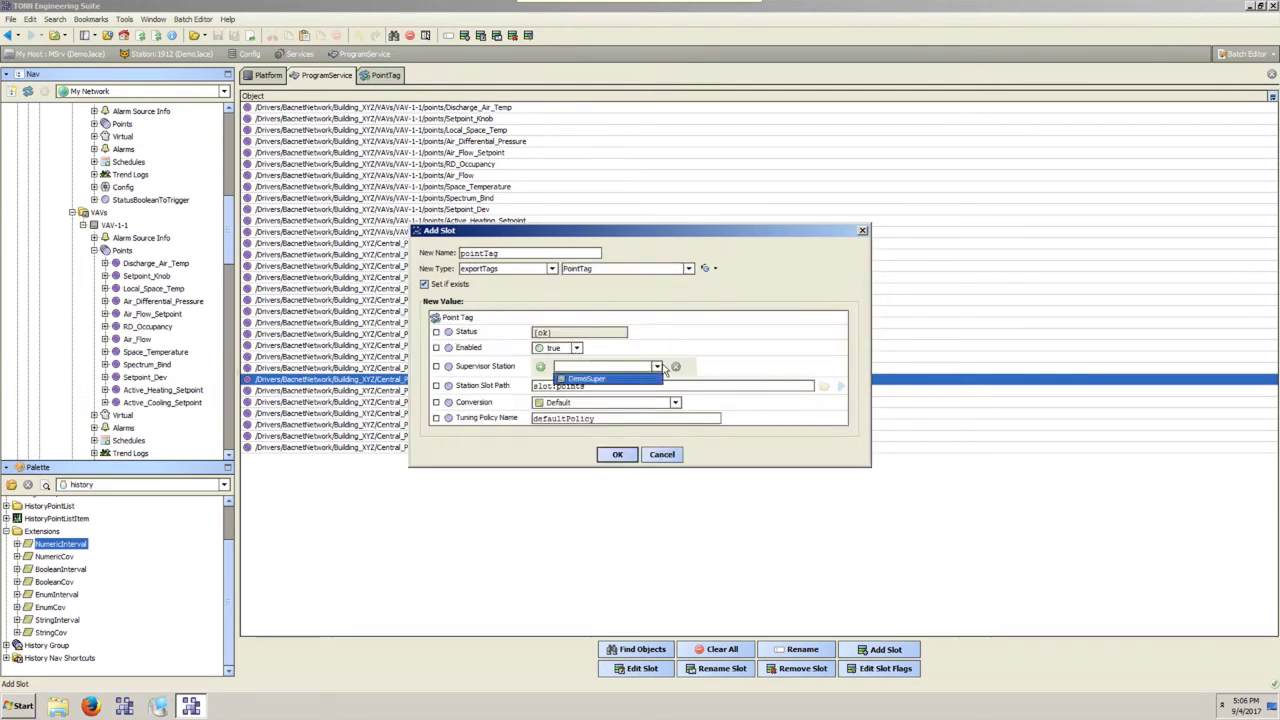
click(623, 380)
text(/)
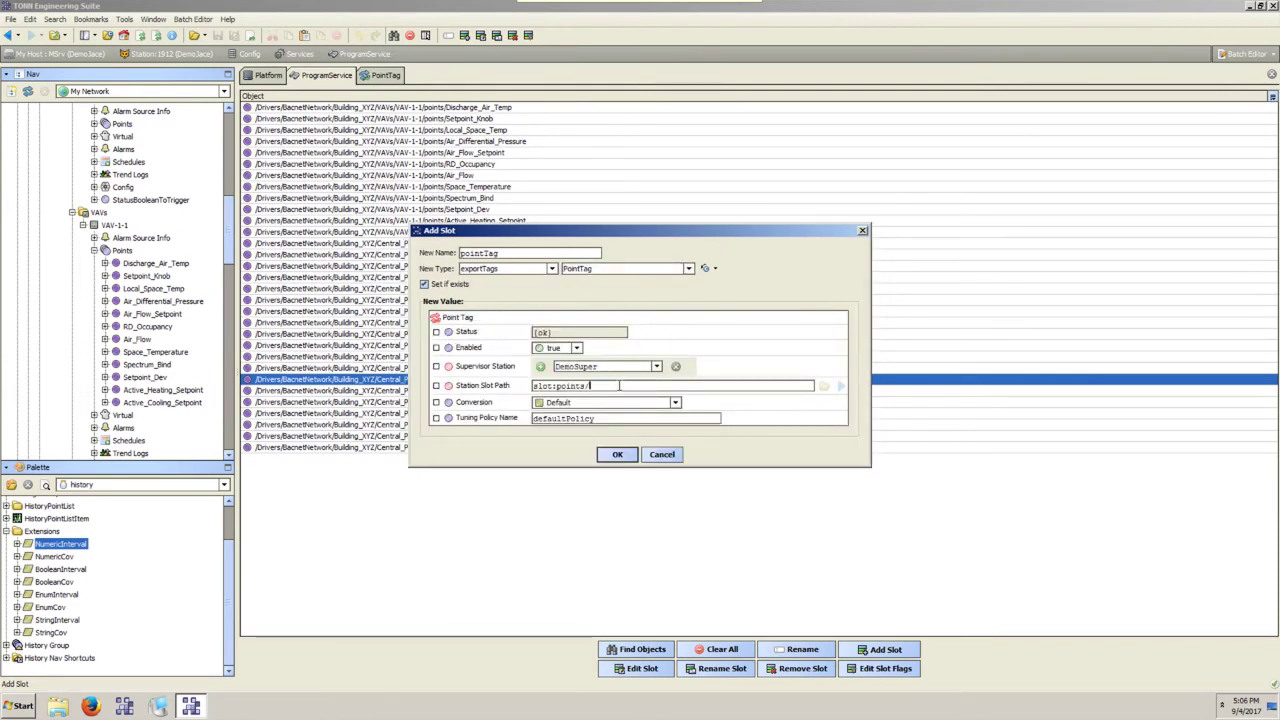
text(VAV)
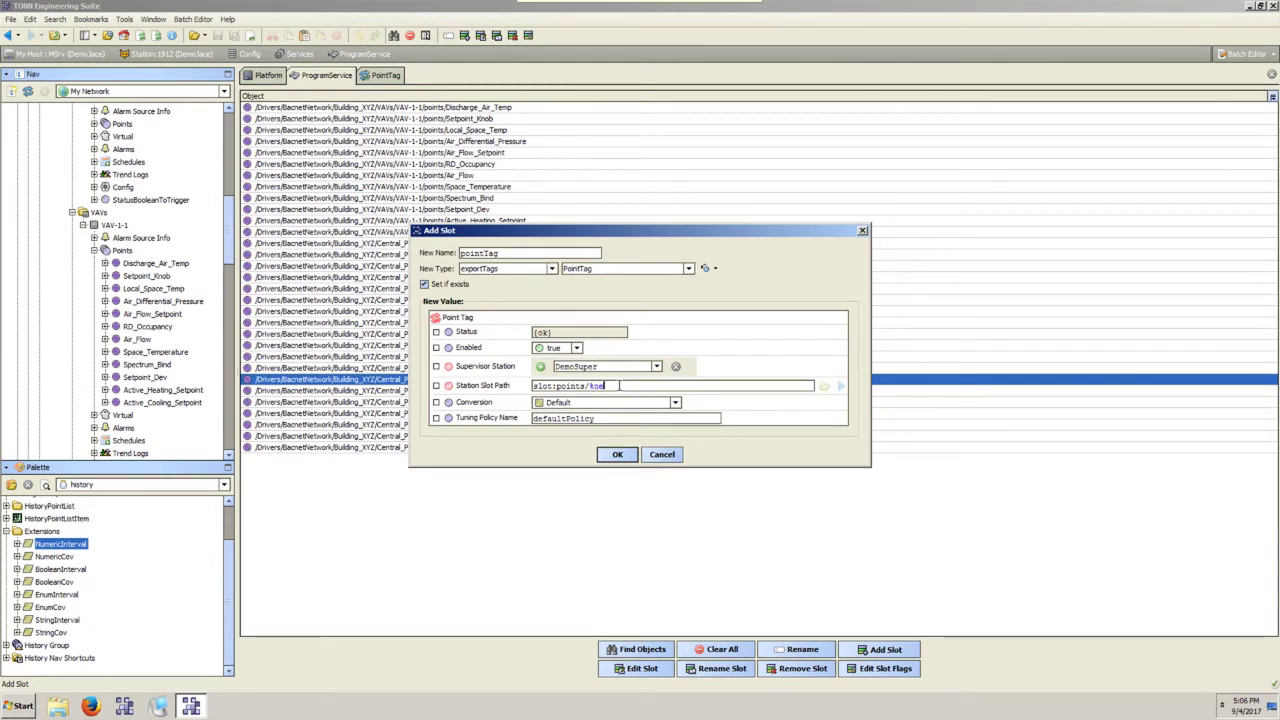
text(-1-1/)
text(erPath%)
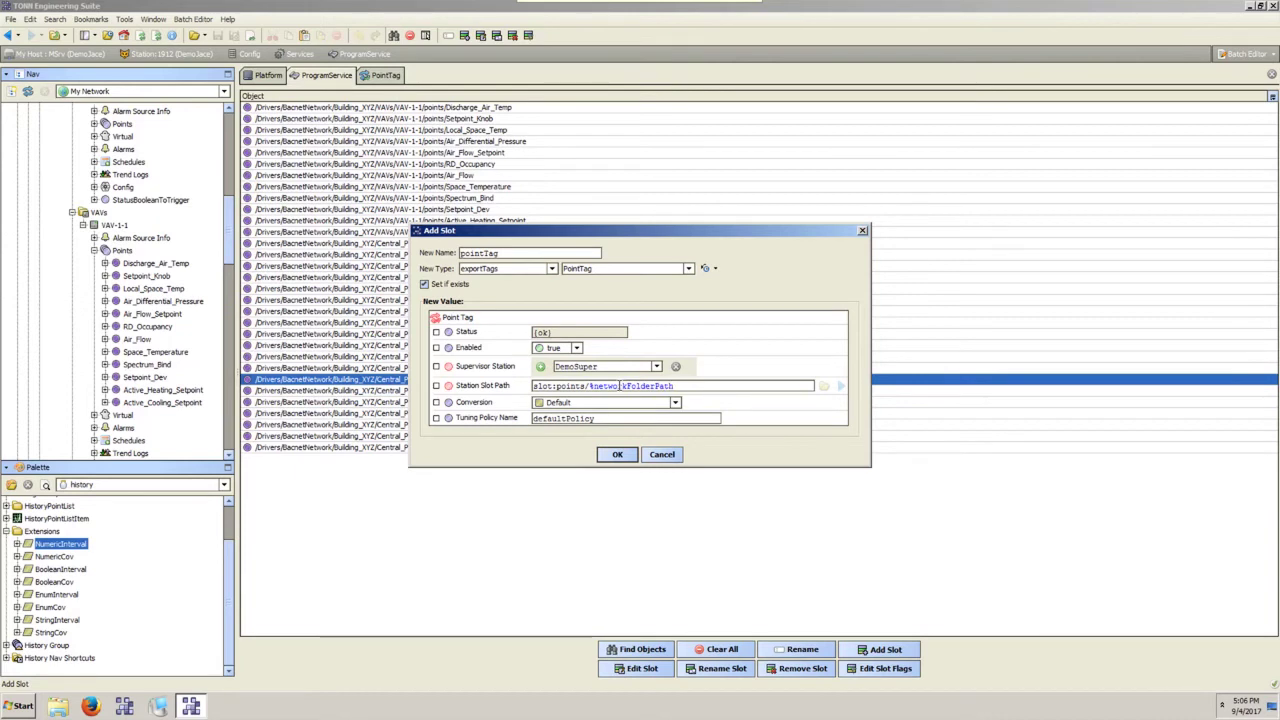
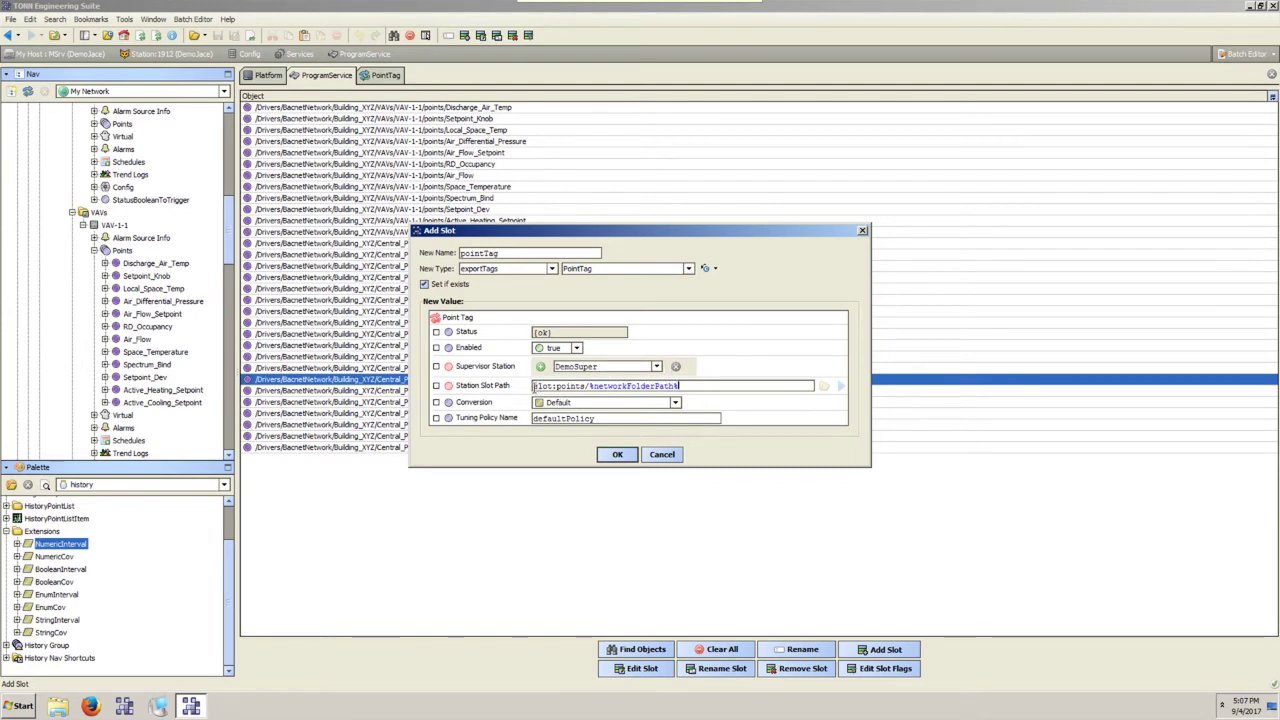
Confirm the Station Slot Path value and add the pointTag to all listed points.
triple_click(693, 390)
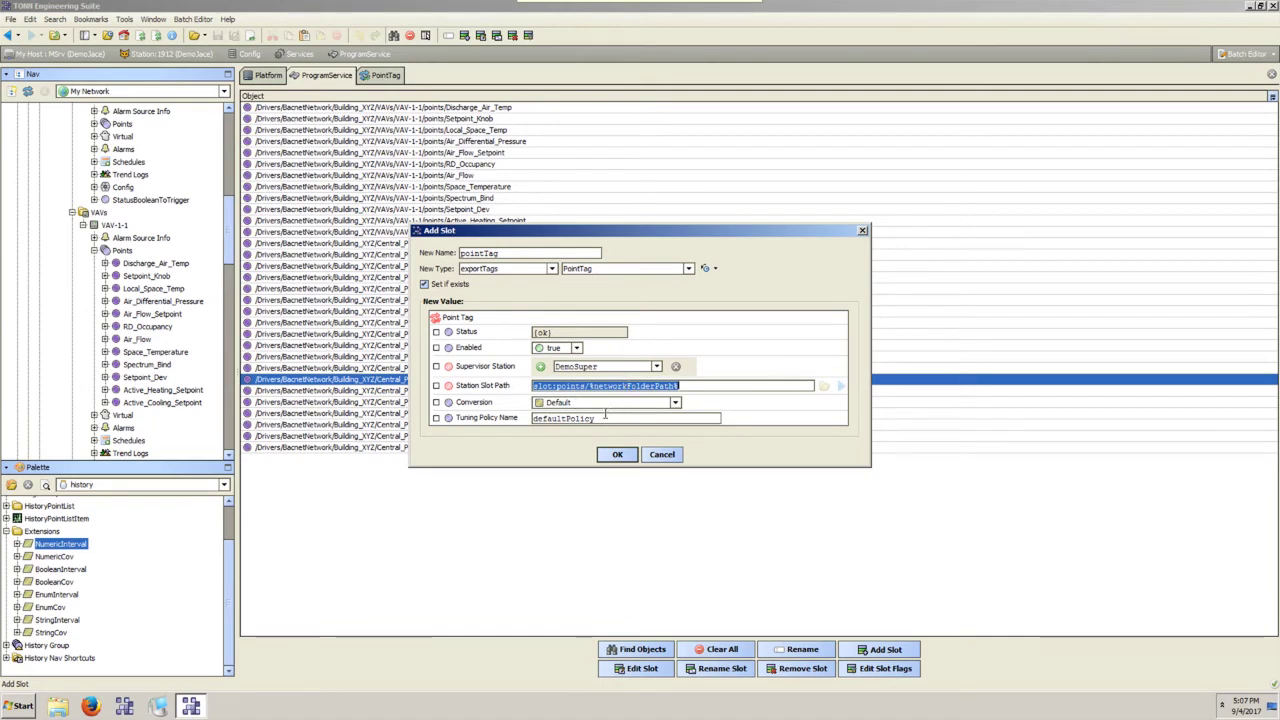
click(614, 455)
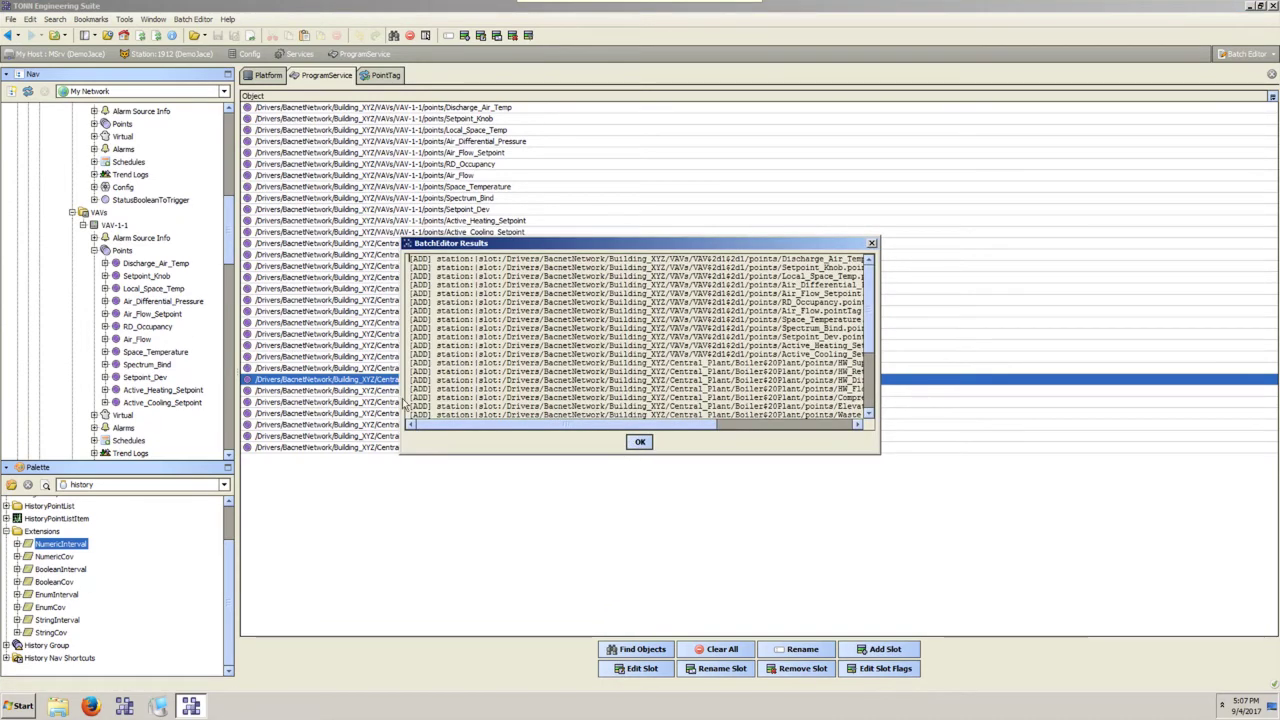
Dismiss the batch results and verify the new pointTag under Discharge_Air_Temp, Setpoint_Knob and Local_Space_Temp.
click(640, 442)
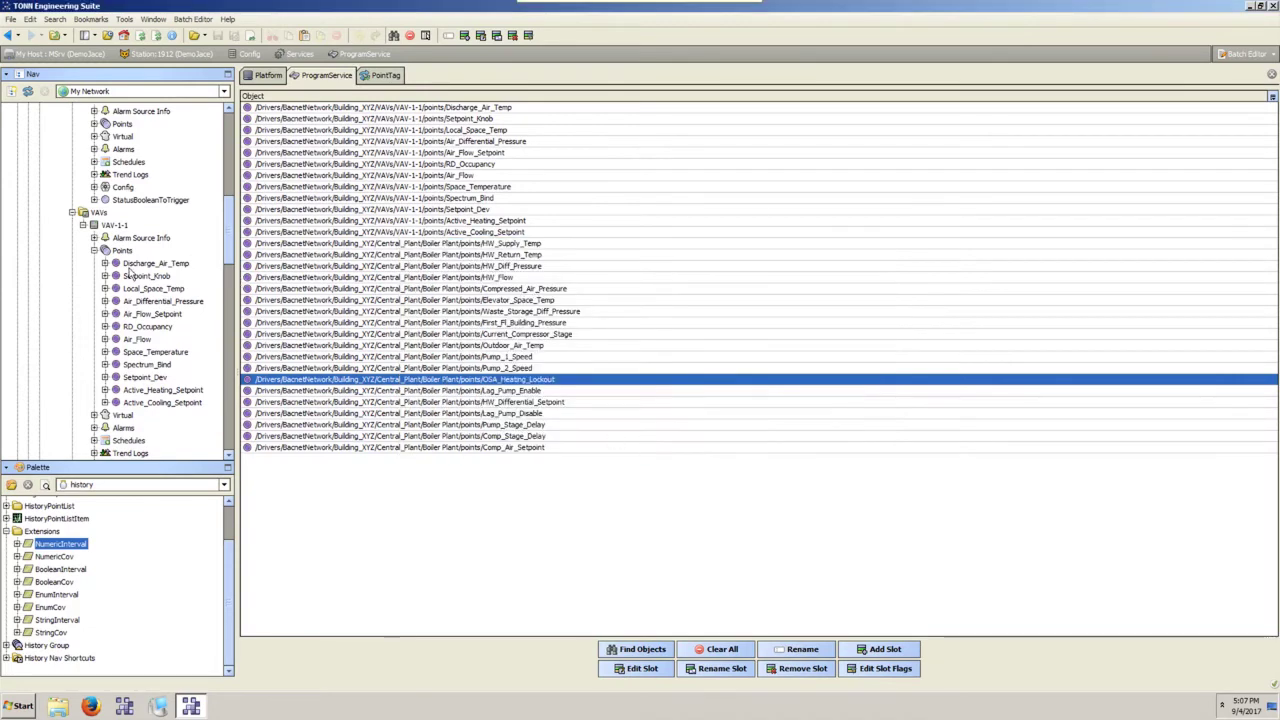
click(104, 263)
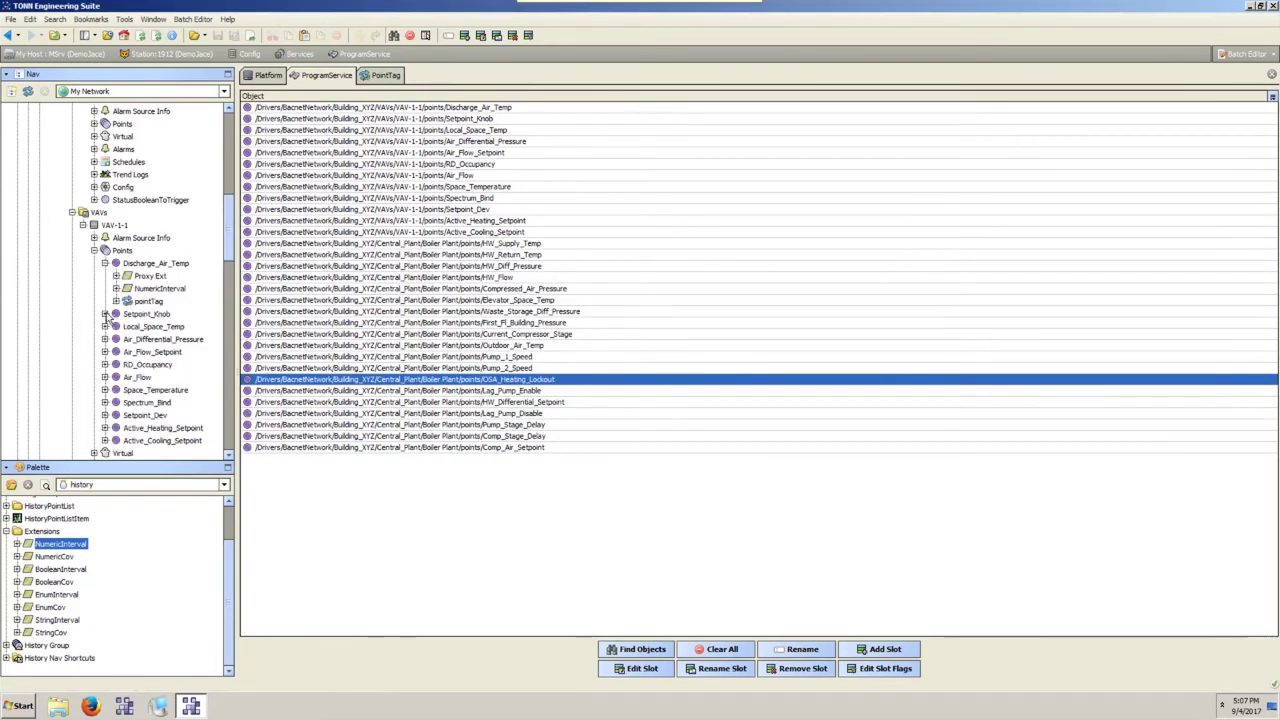
click(104, 313)
click(104, 364)
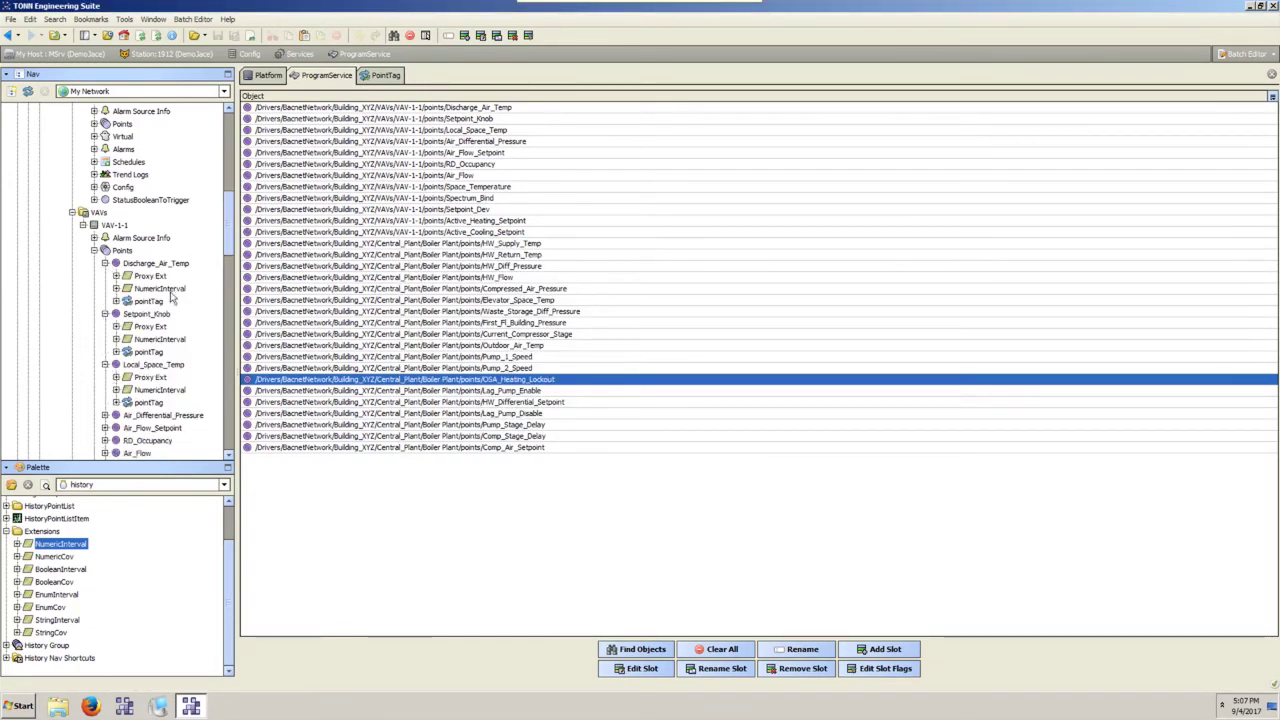
click(116, 289)
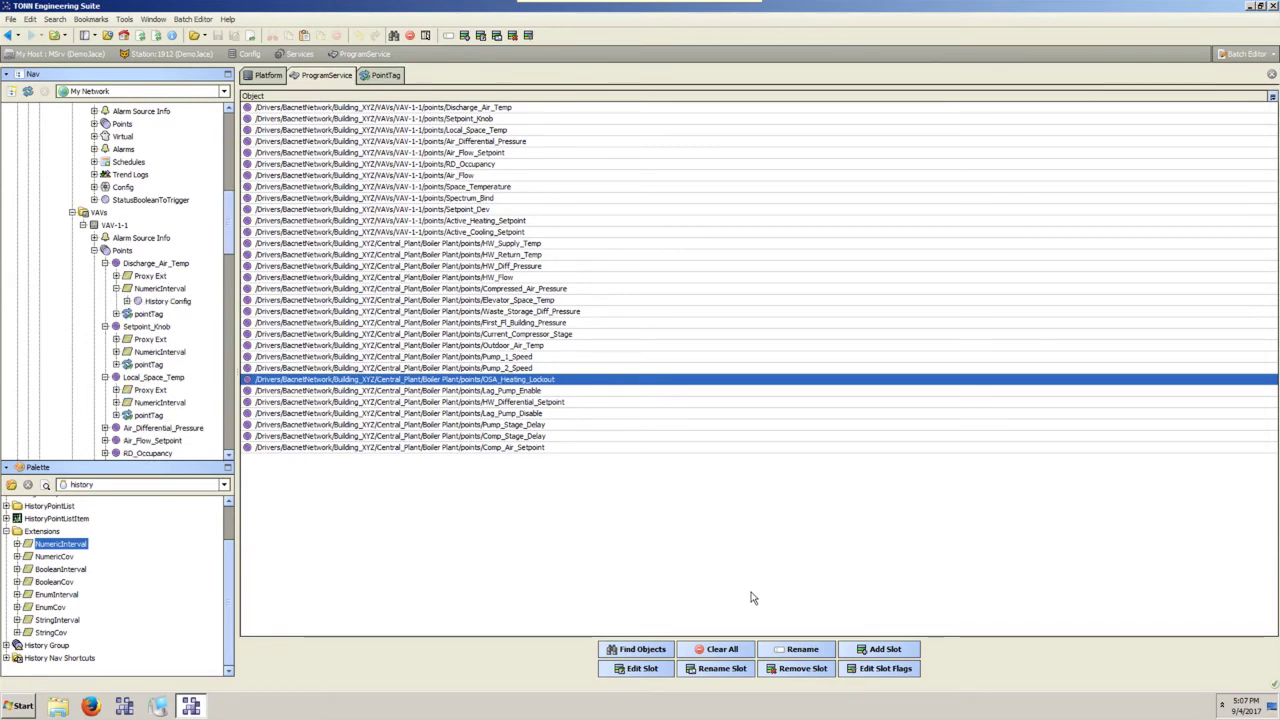
Cancel the slot rename, clear the object list and start a new object search.
click(710, 668)
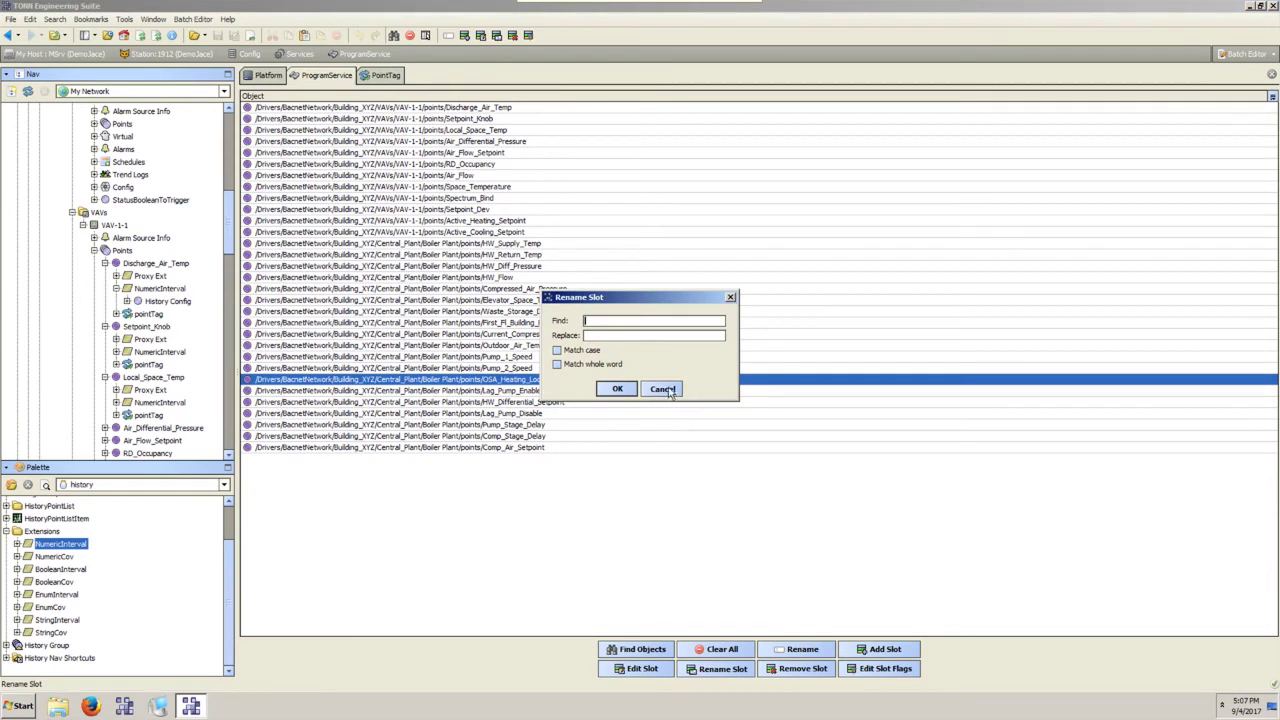
click(664, 389)
click(705, 649)
click(660, 649)
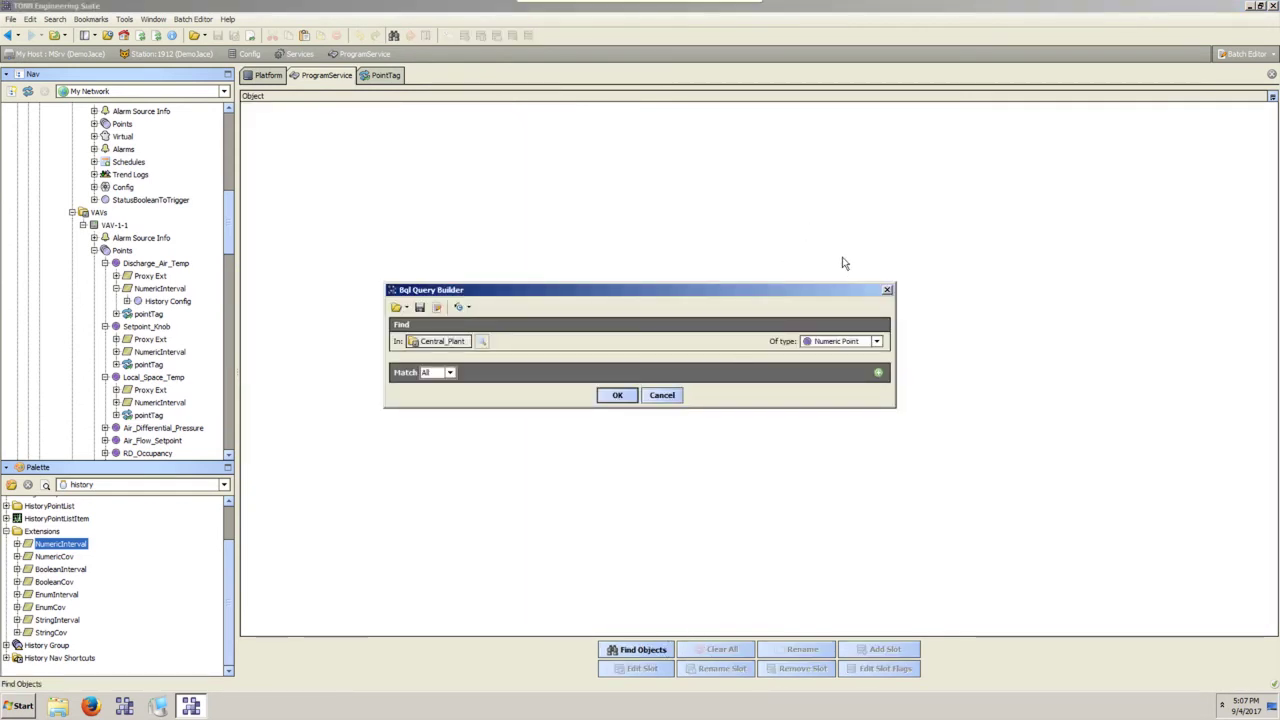
Find objects of custom type history:NumericIntervalHistoryExt under Central_Plant.
click(840, 342)
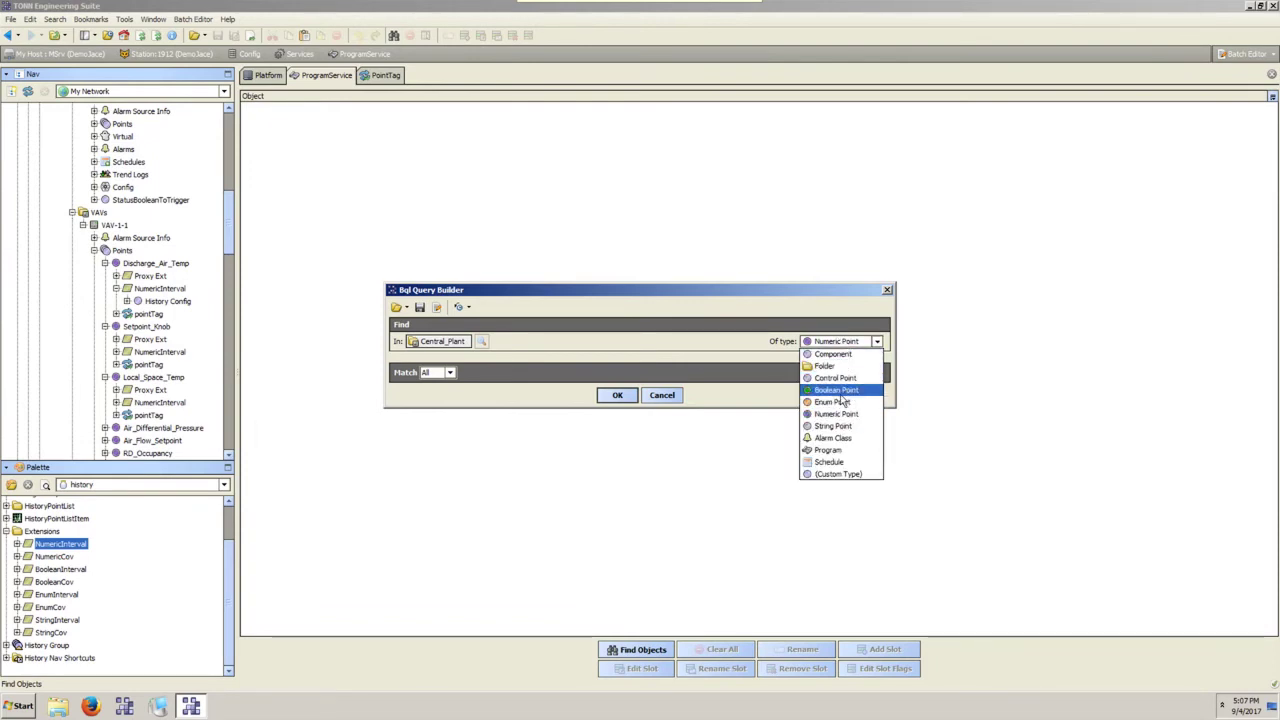
click(836, 474)
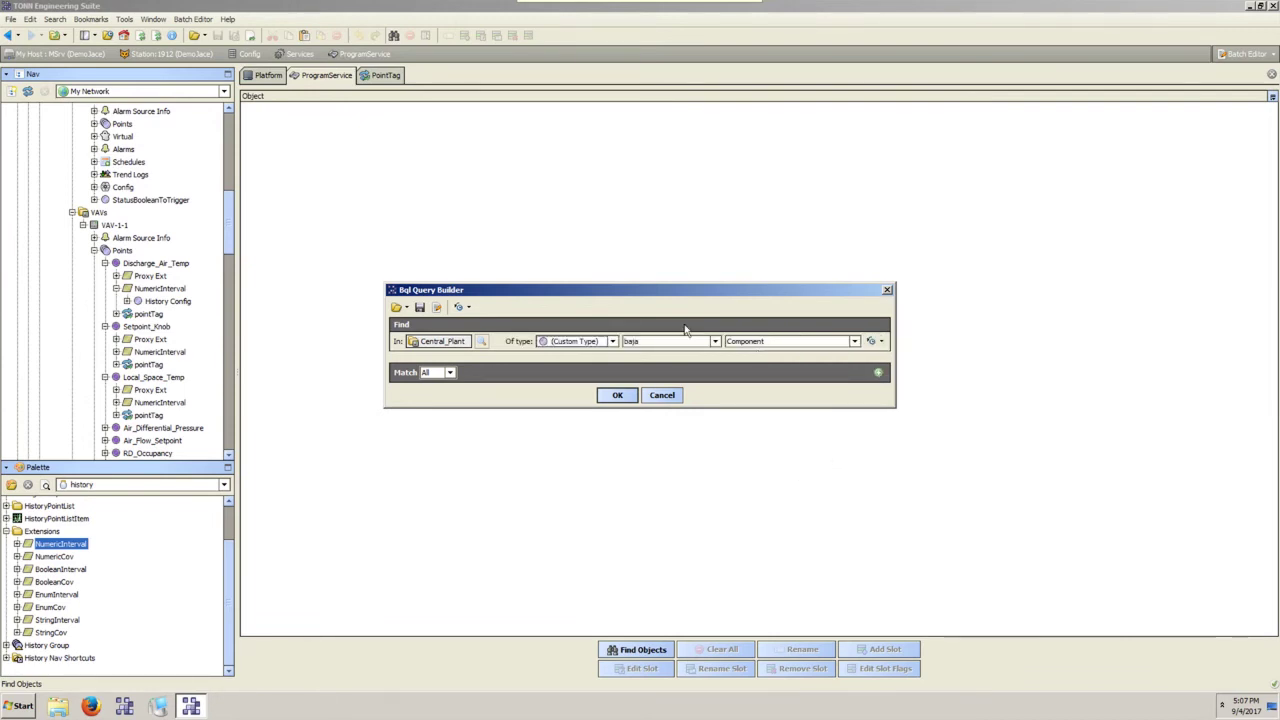
click(648, 342)
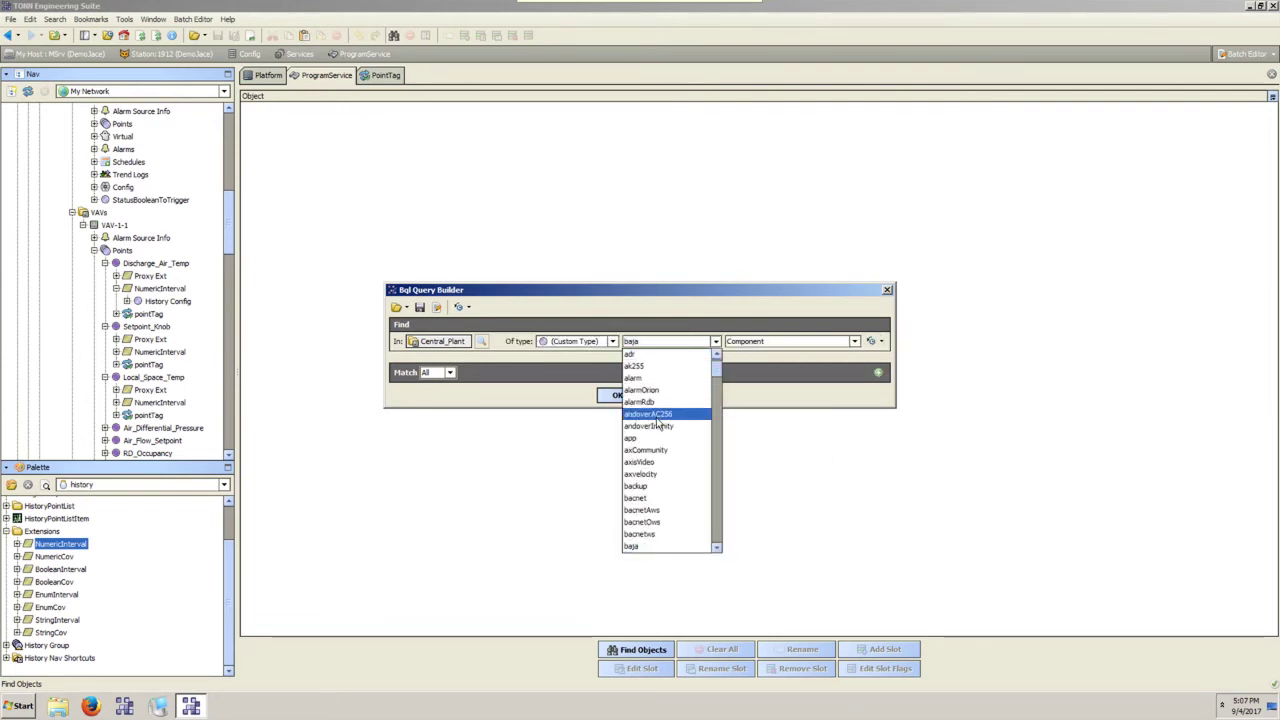
scroll(657, 425, down, 10)
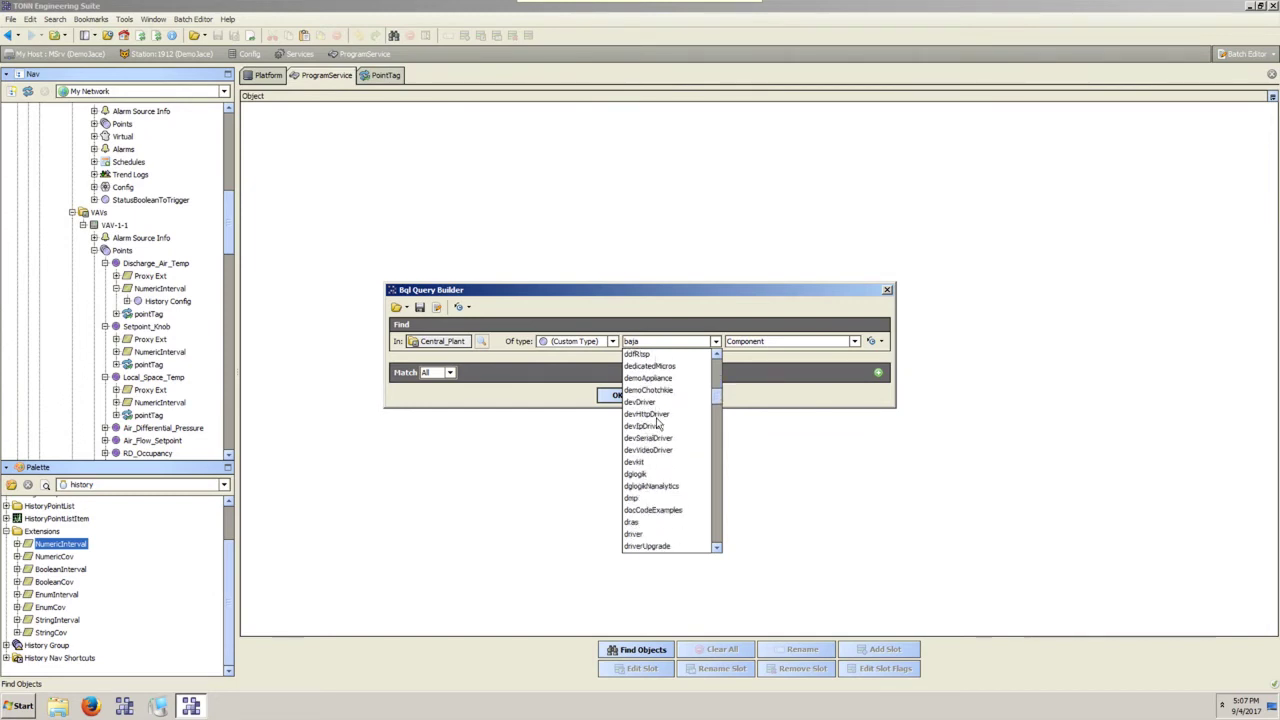
scroll(657, 425, down, 6)
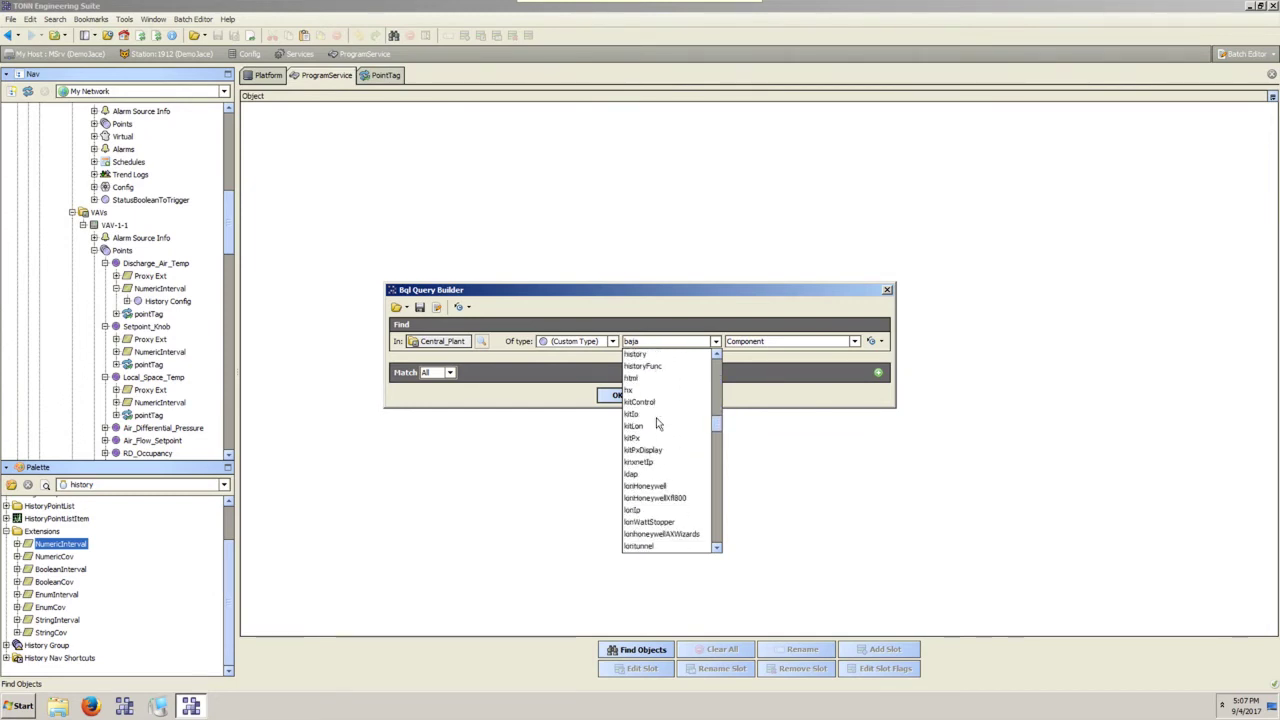
scroll(657, 425, up, 5)
scroll(657, 425, up, 5)
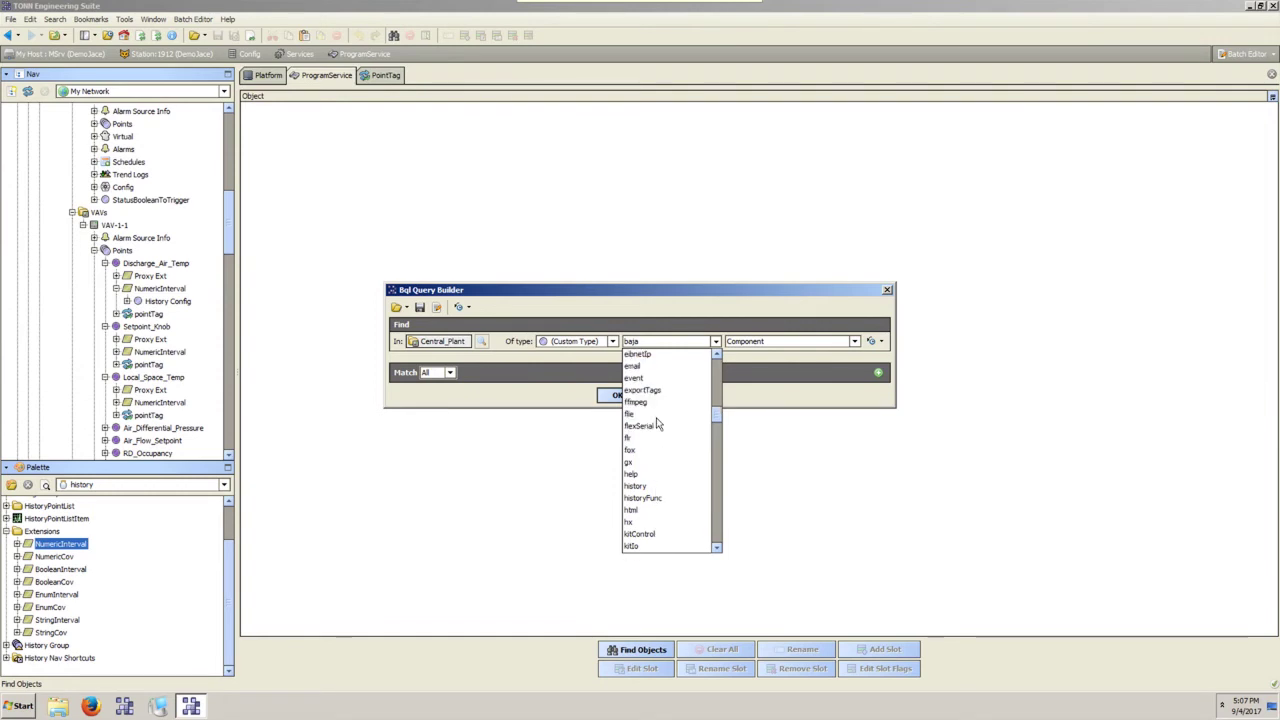
scroll(657, 425, down, 4)
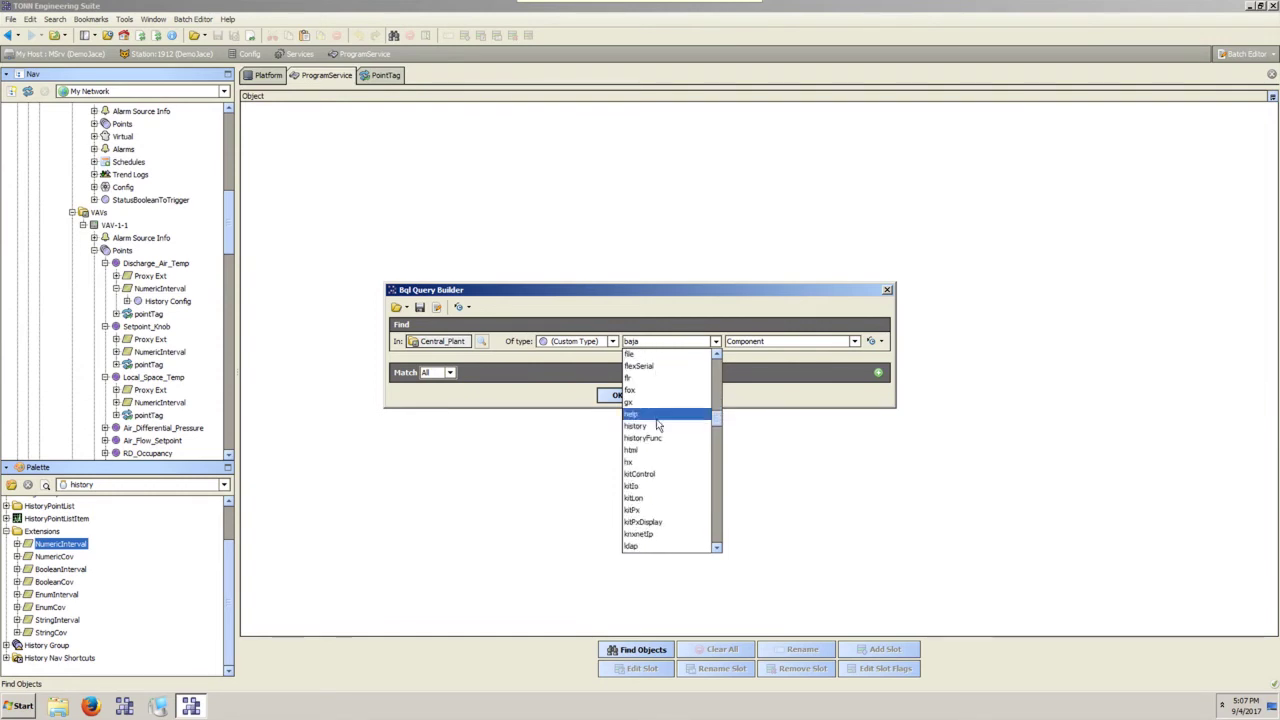
click(650, 426)
click(805, 341)
scroll(810, 393, down, 15)
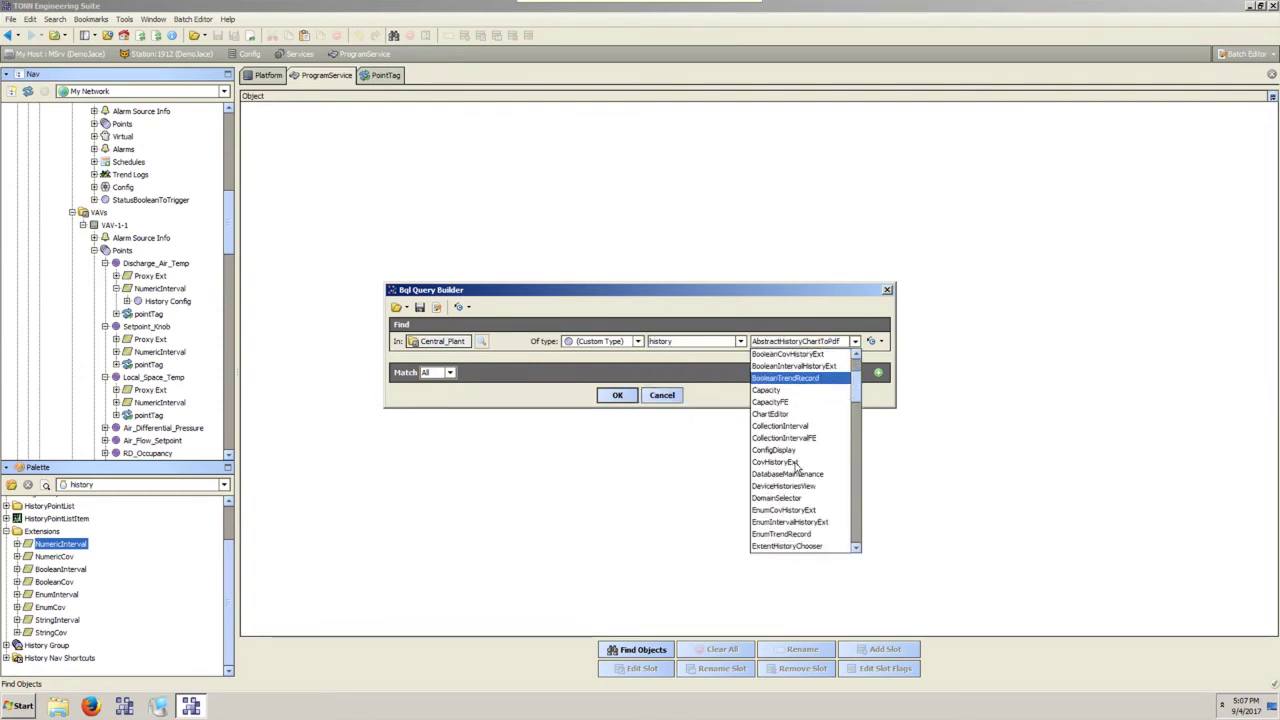
scroll(797, 468, down, 3)
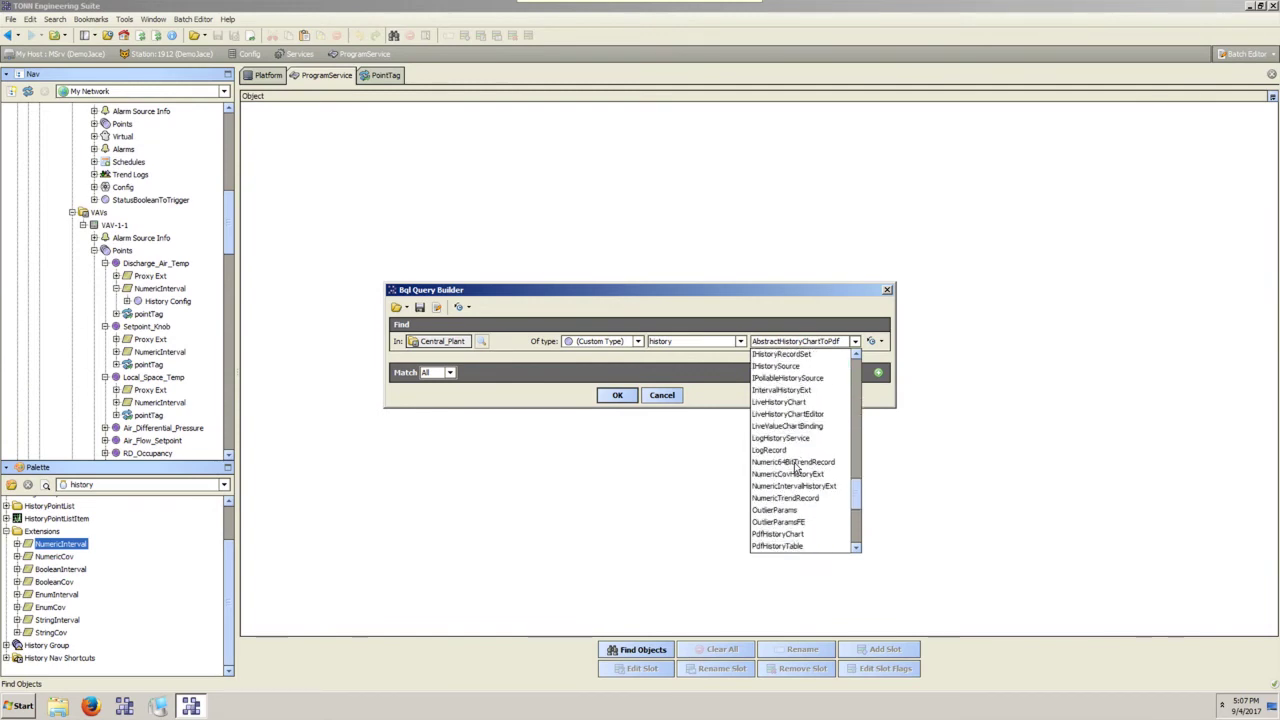
click(800, 488)
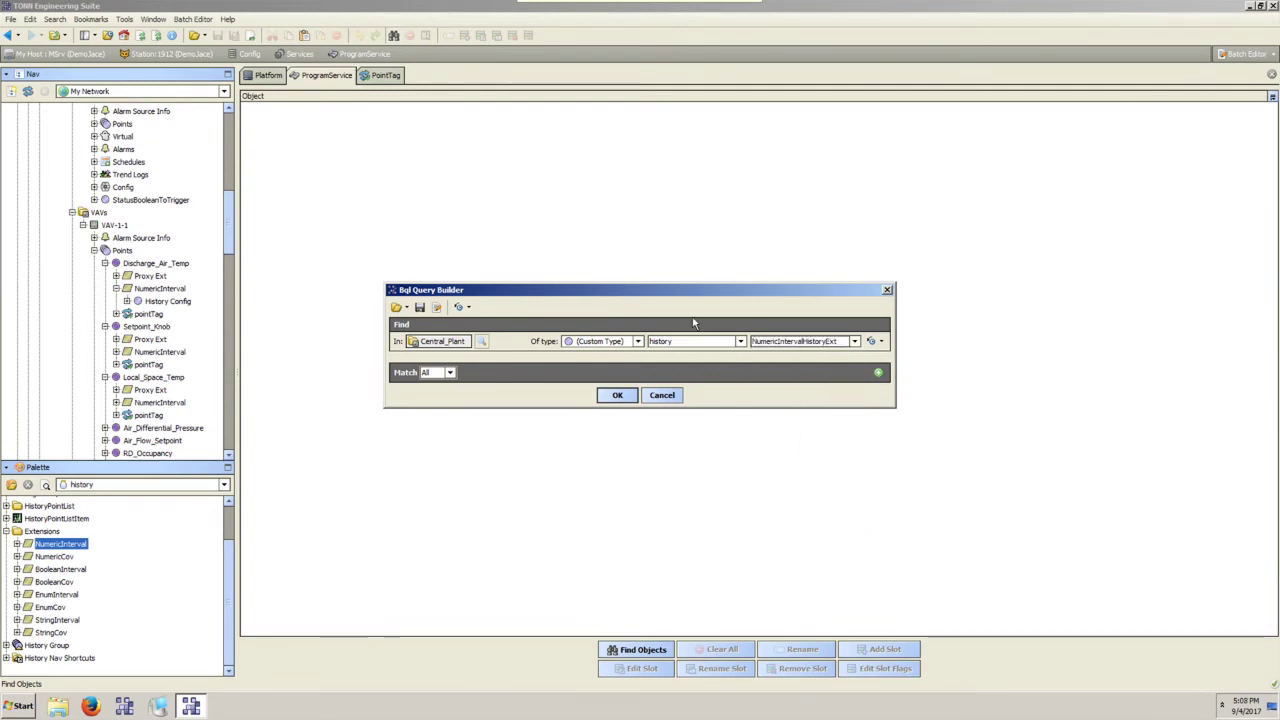
click(612, 395)
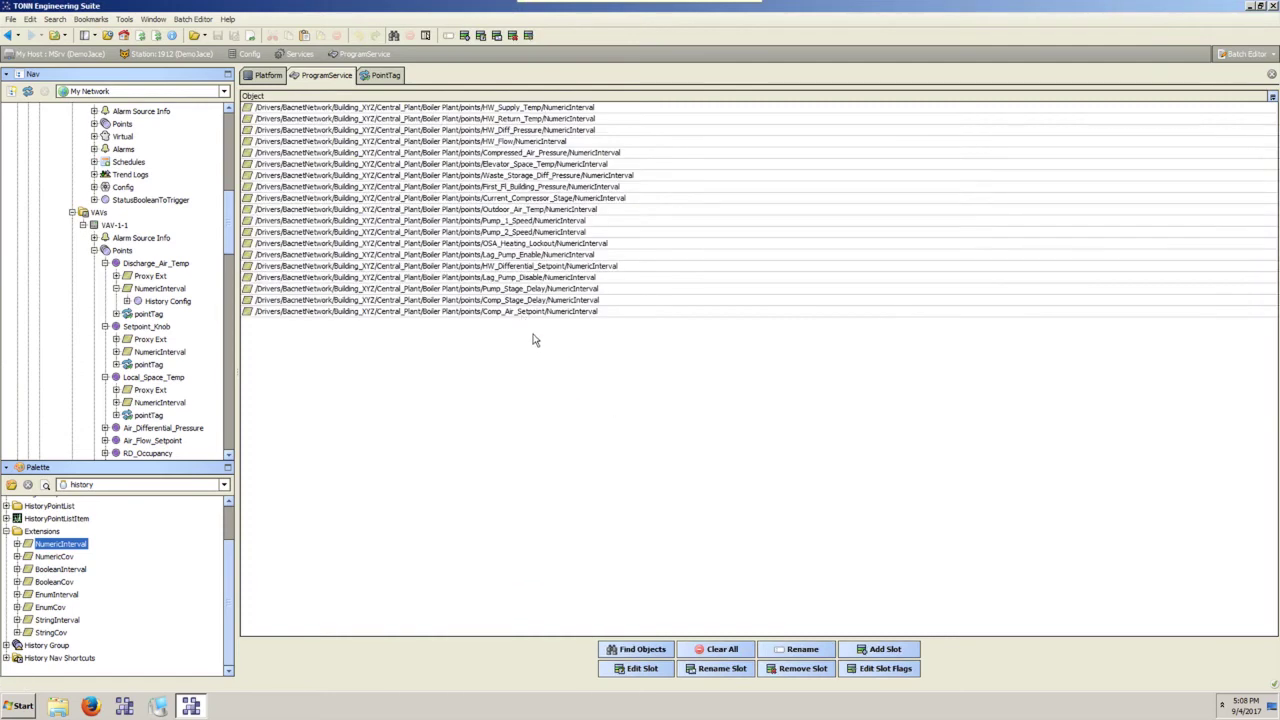
Rerun the NumericIntervalHistoryExt search with VAVs as the search root.
click(642, 649)
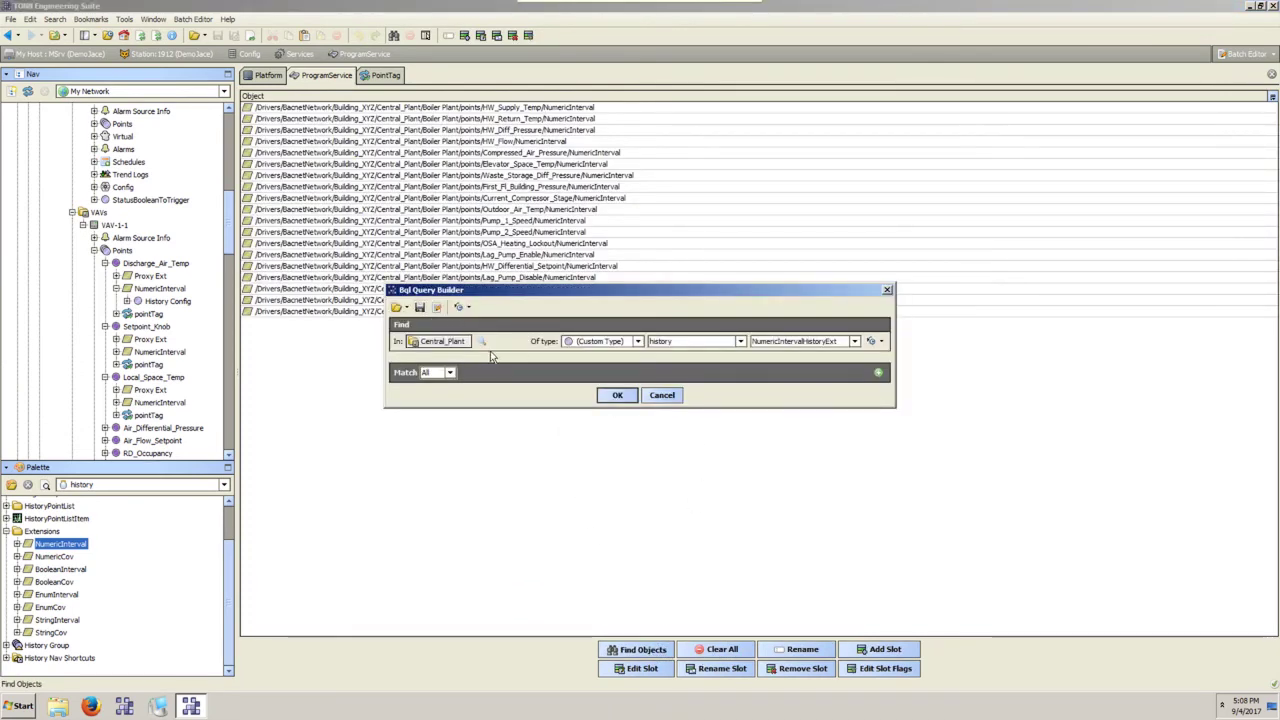
click(481, 341)
click(613, 356)
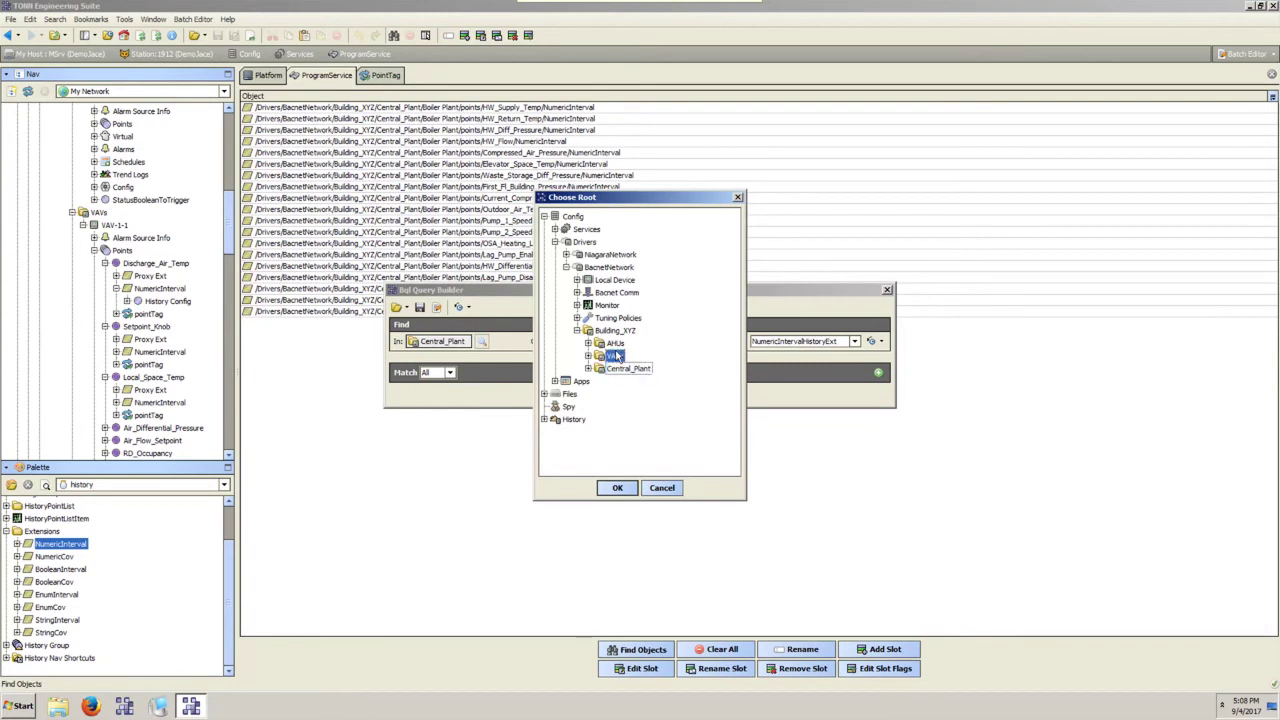
click(619, 489)
click(617, 396)
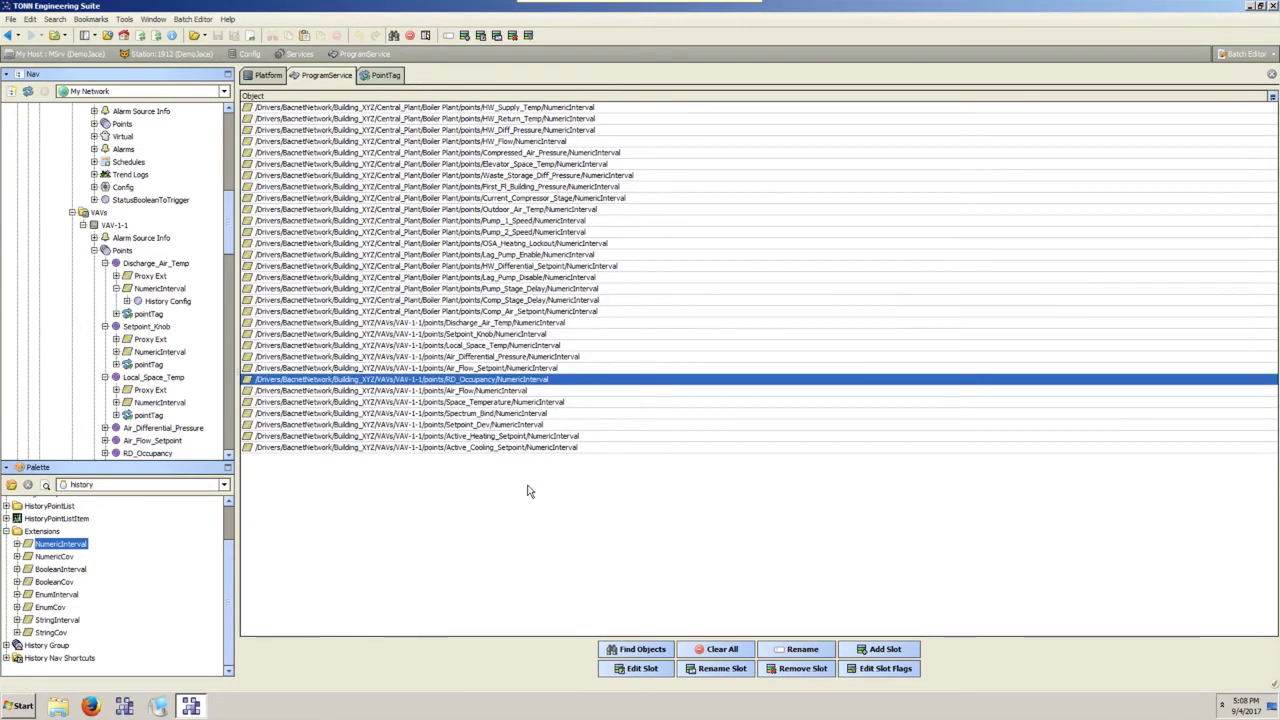
Add a new slot named historyImportTag of type exportTags HistoryImportTag.
click(898, 650)
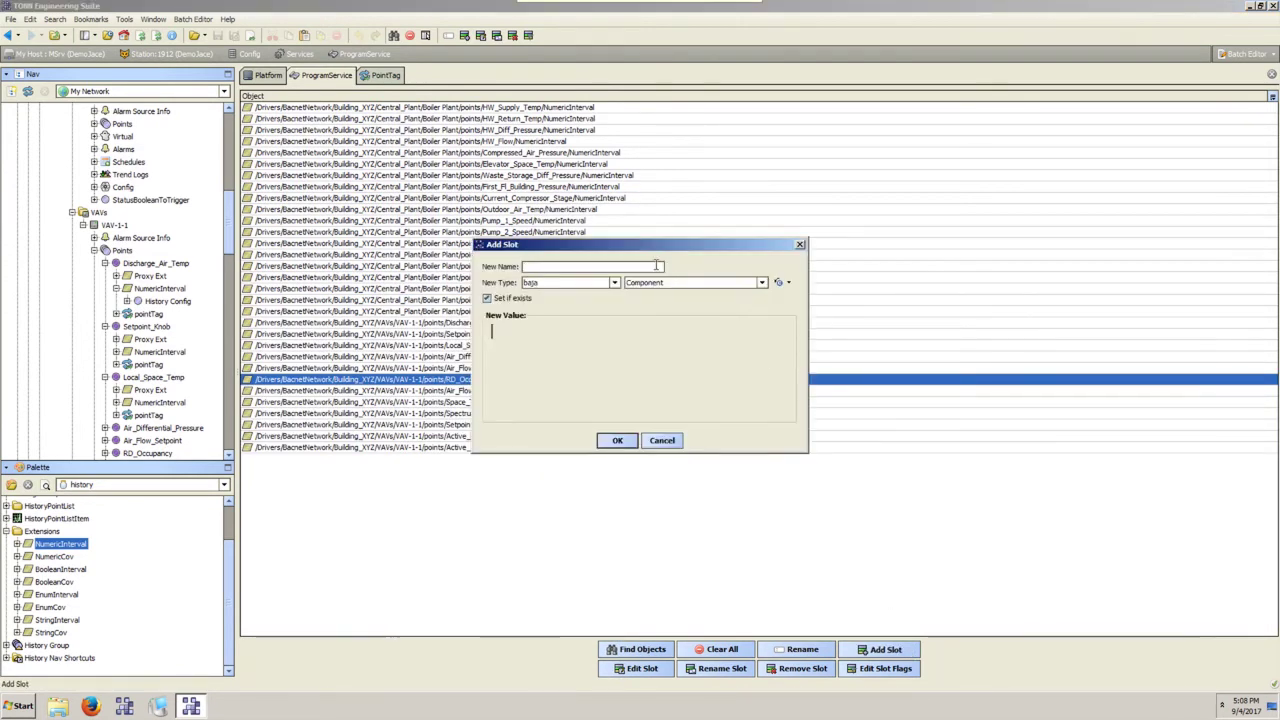
click(574, 265)
text(historyIm)
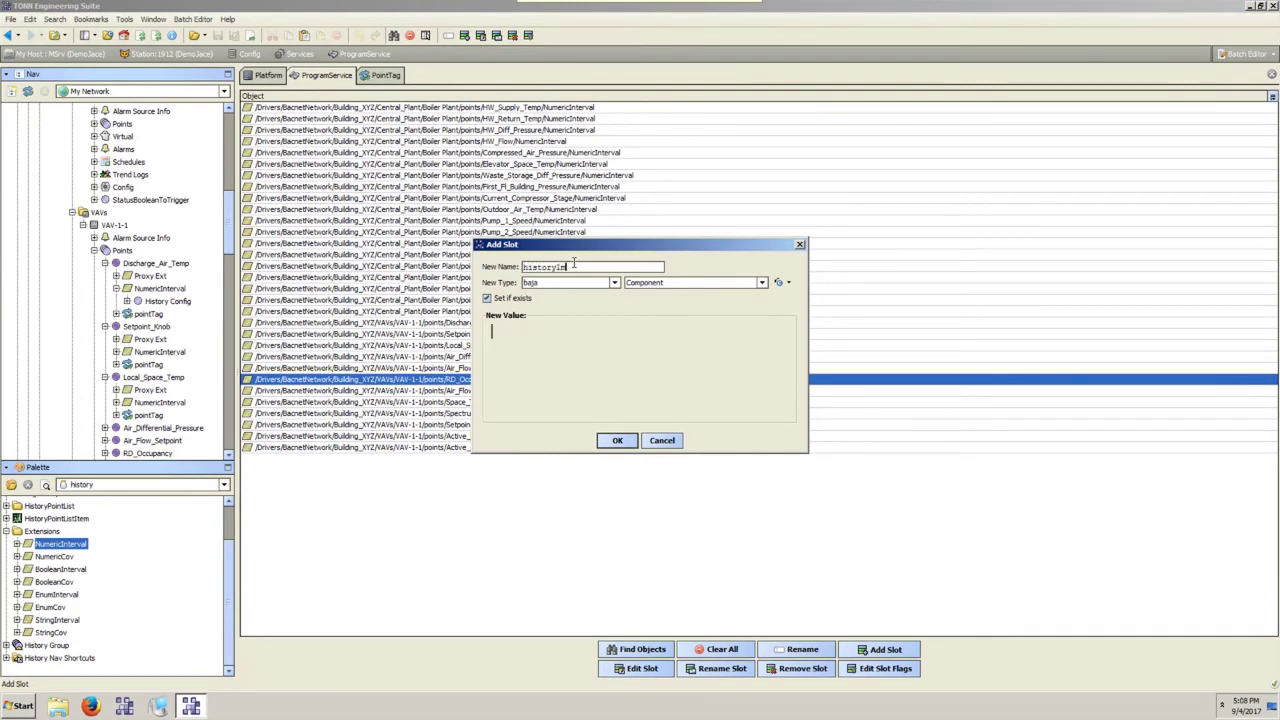
text(portTag)
click(600, 283)
scroll(577, 386, down, 5)
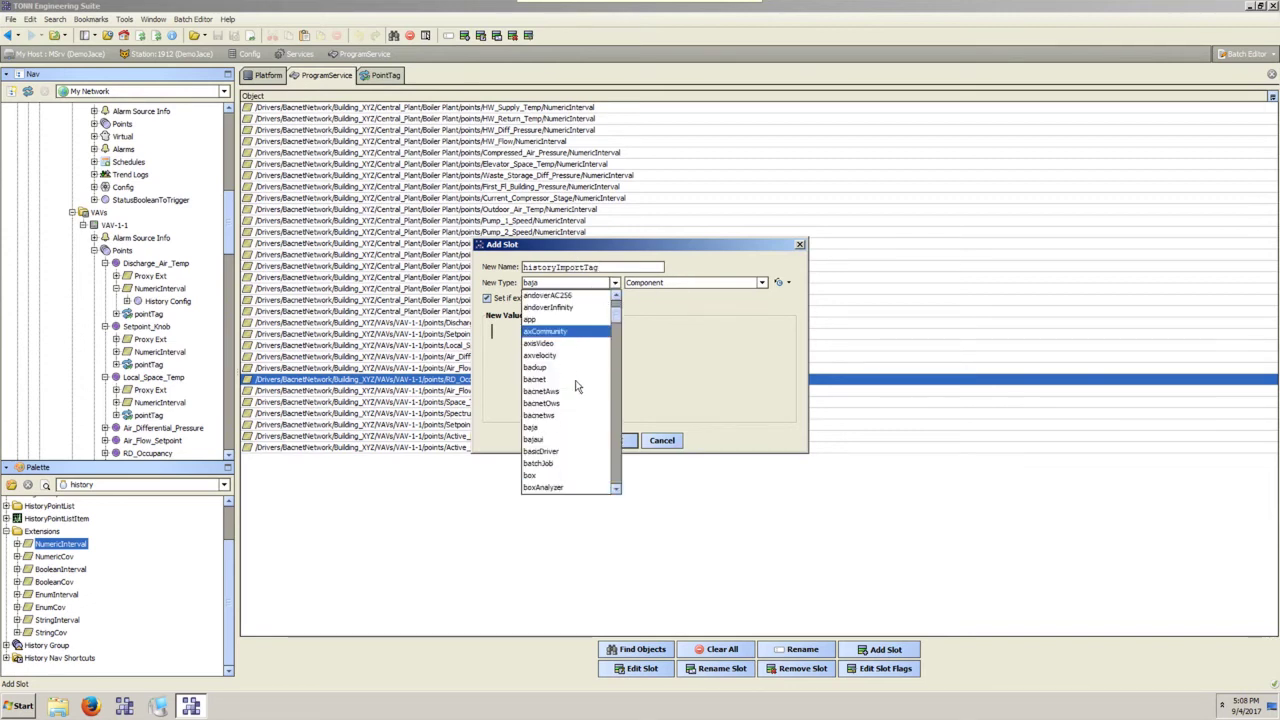
scroll(576, 386, down, 5)
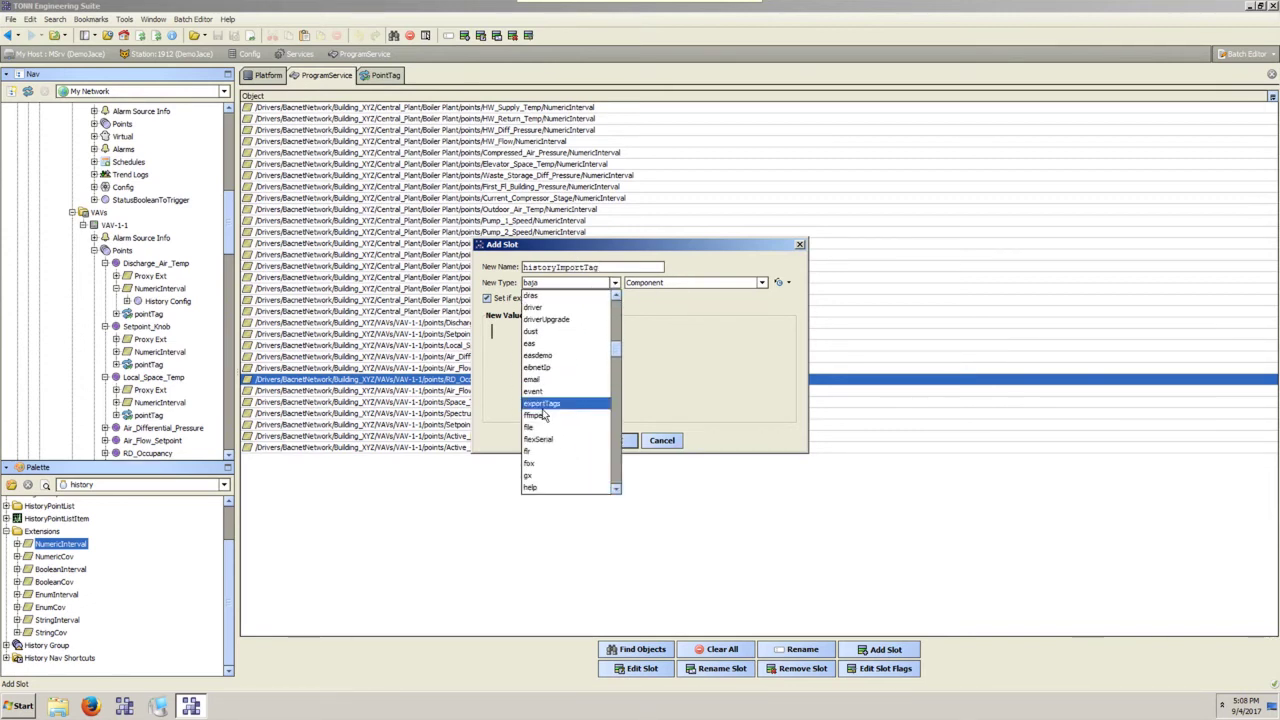
click(574, 410)
click(650, 283)
scroll(640, 440, down, 5)
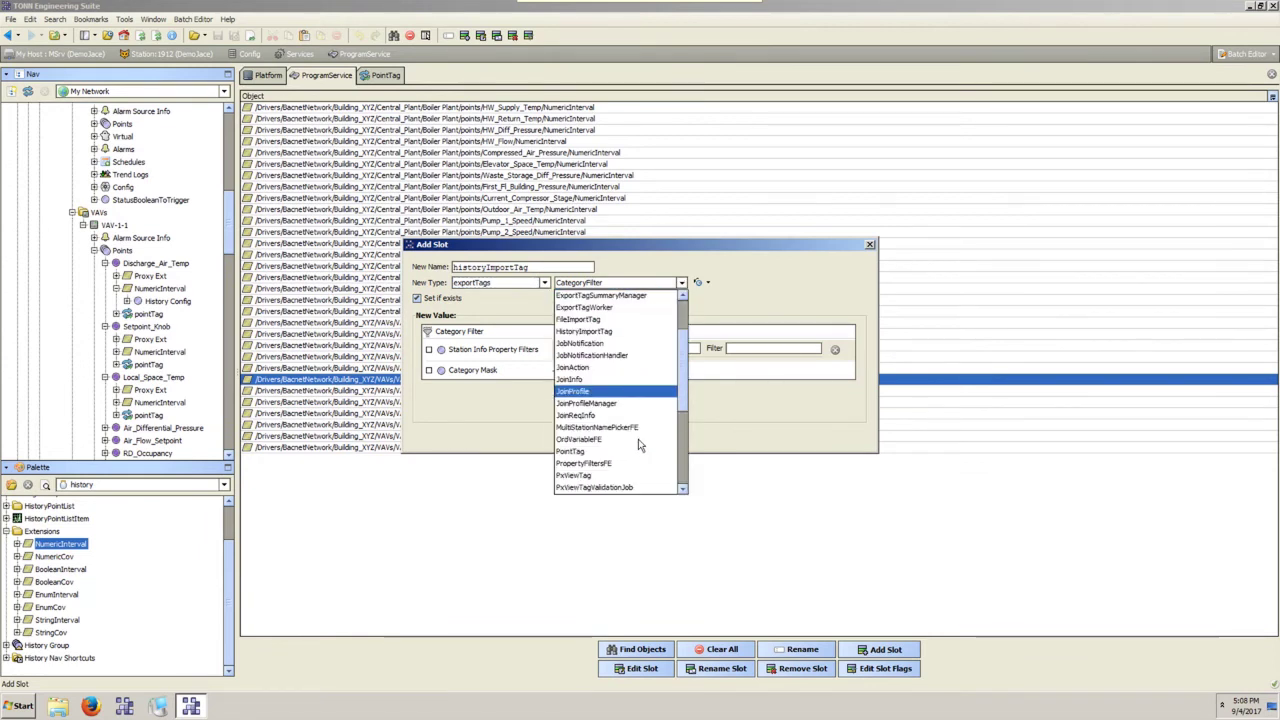
scroll(640, 445, down, 5)
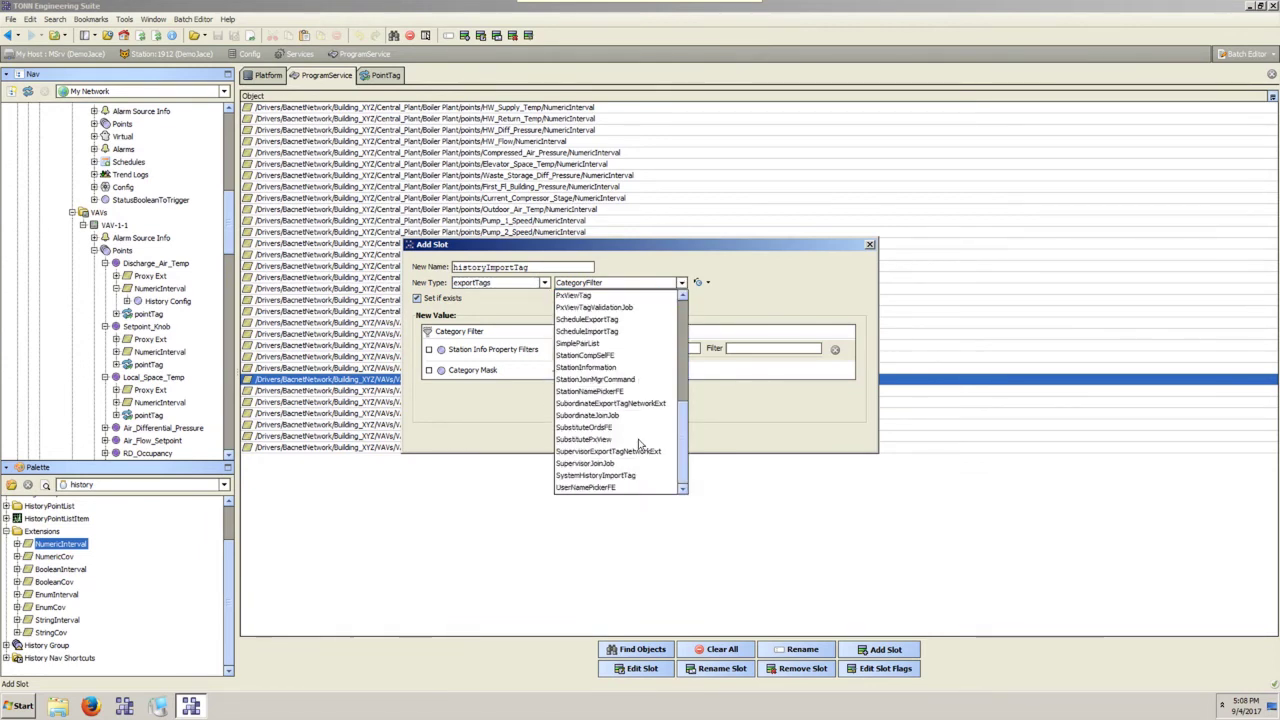
scroll(640, 445, up, 5)
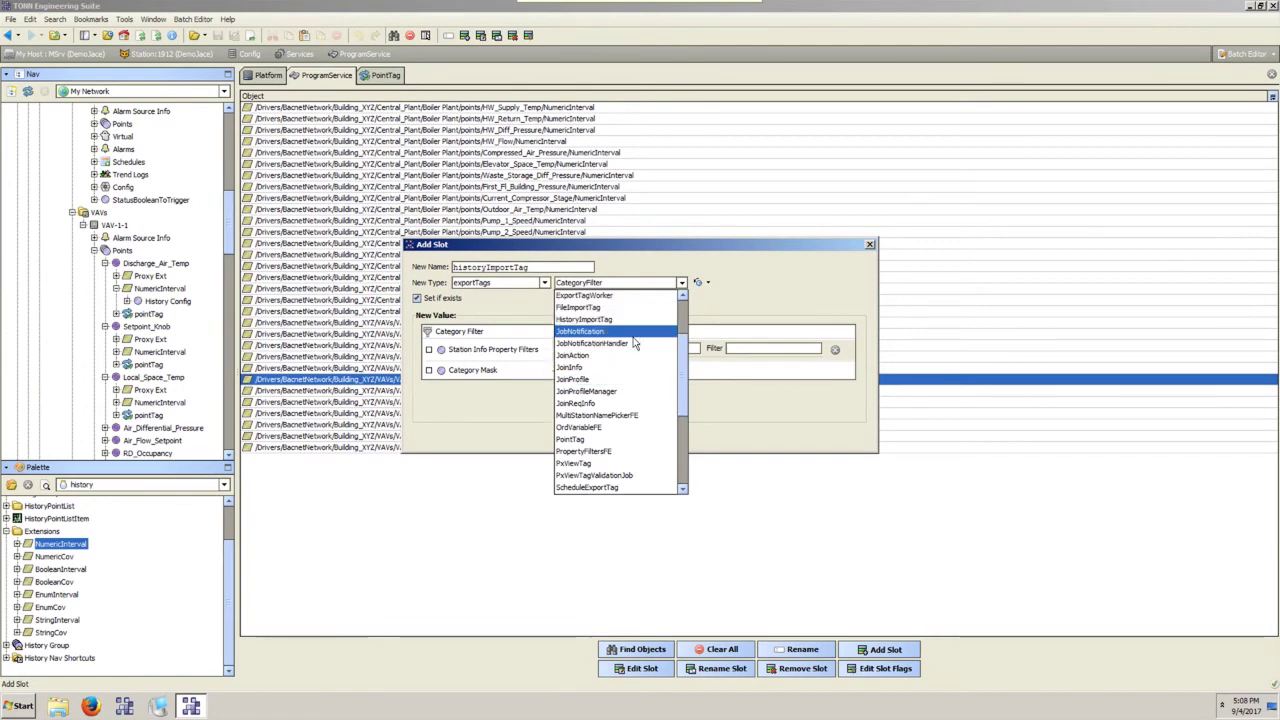
click(630, 319)
Leave Supervisor Station empty, run on a 1-hour Interval, and add the tag to all listed points.
click(648, 321)
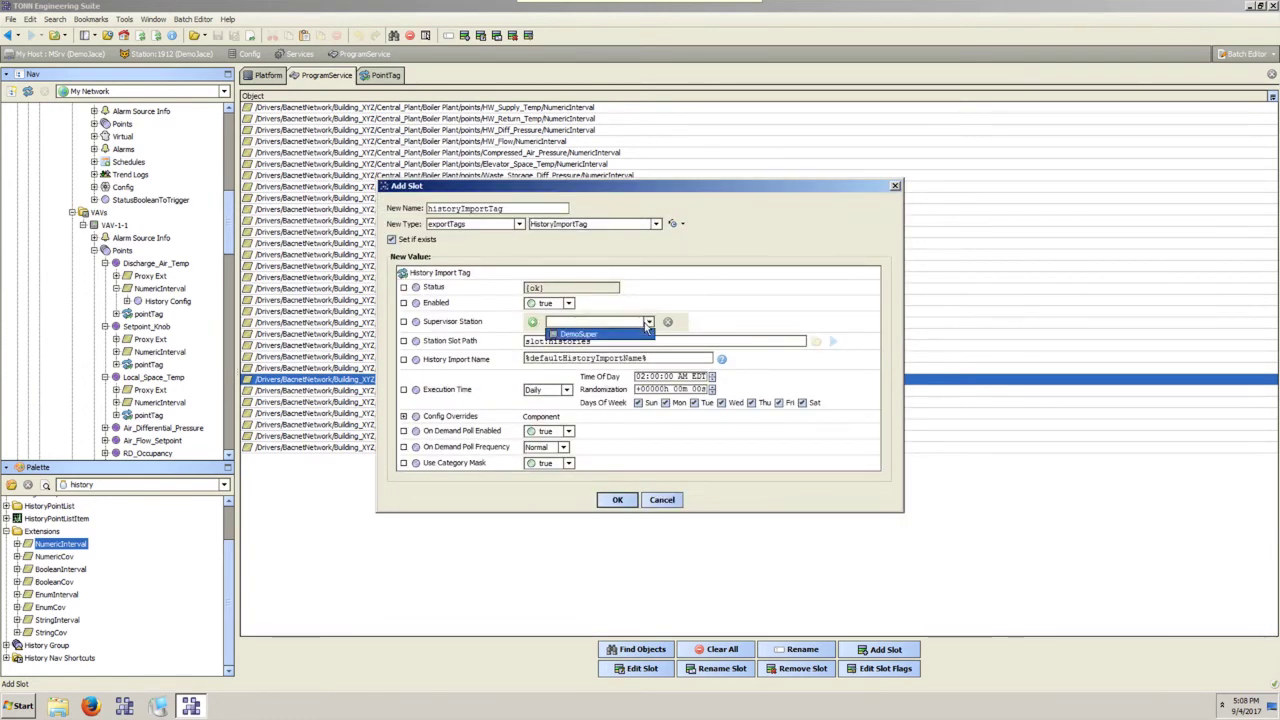
click(630, 338)
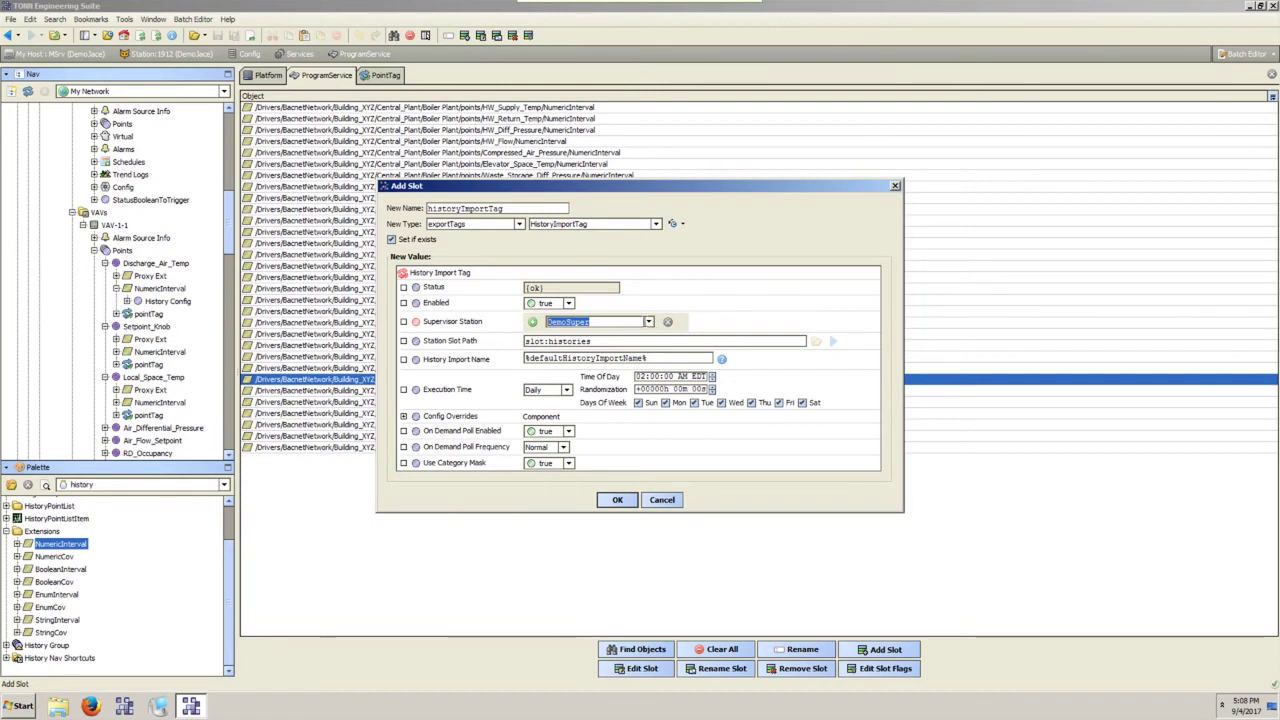
key(BackSpace)
click(607, 340)
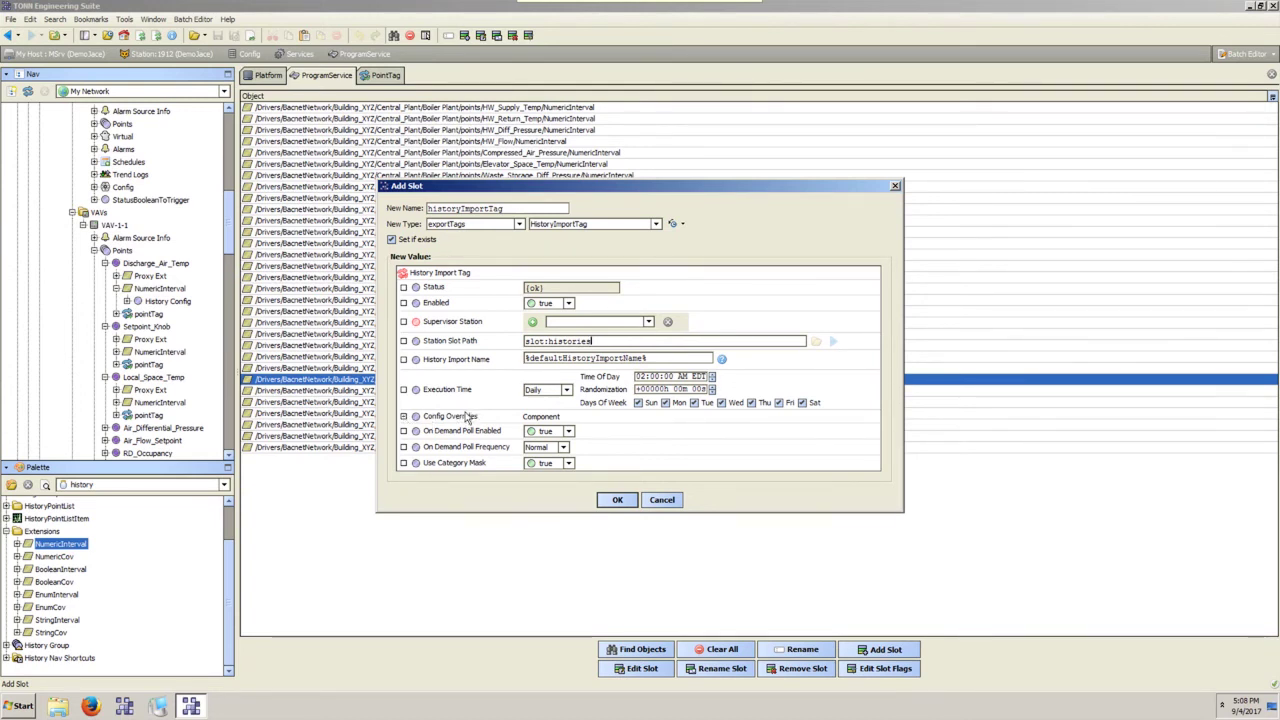
click(545, 390)
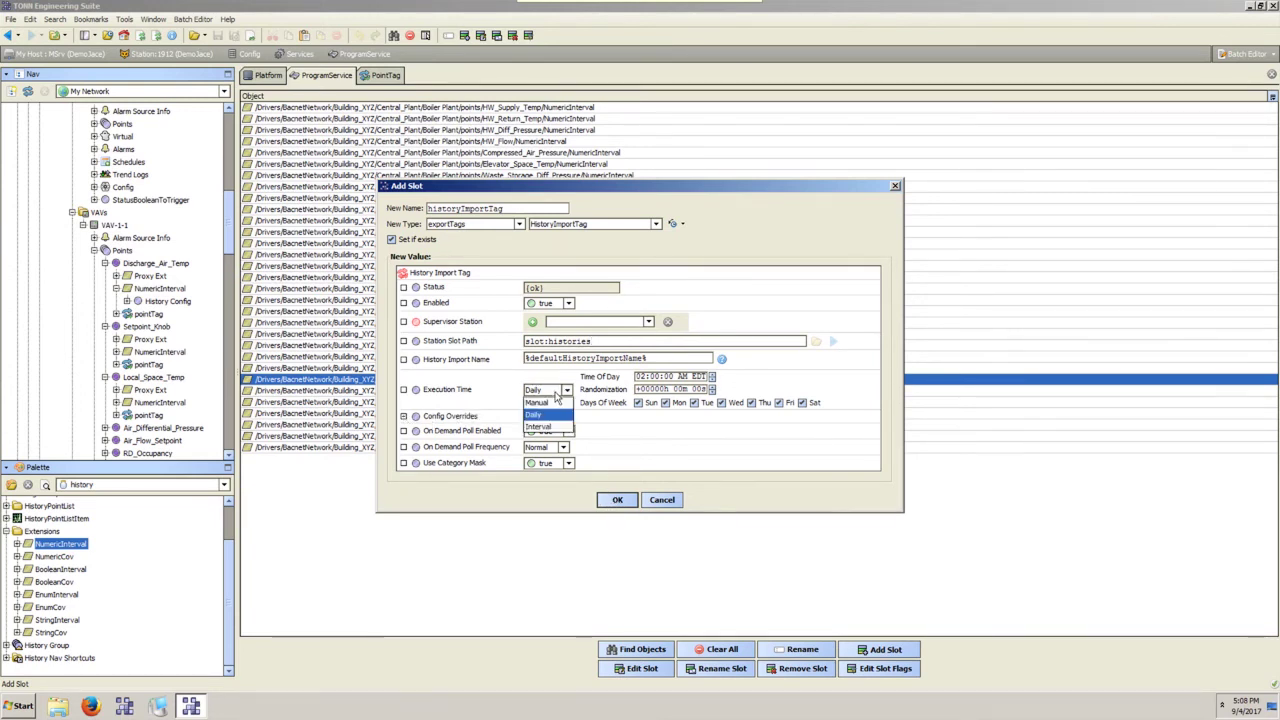
click(540, 427)
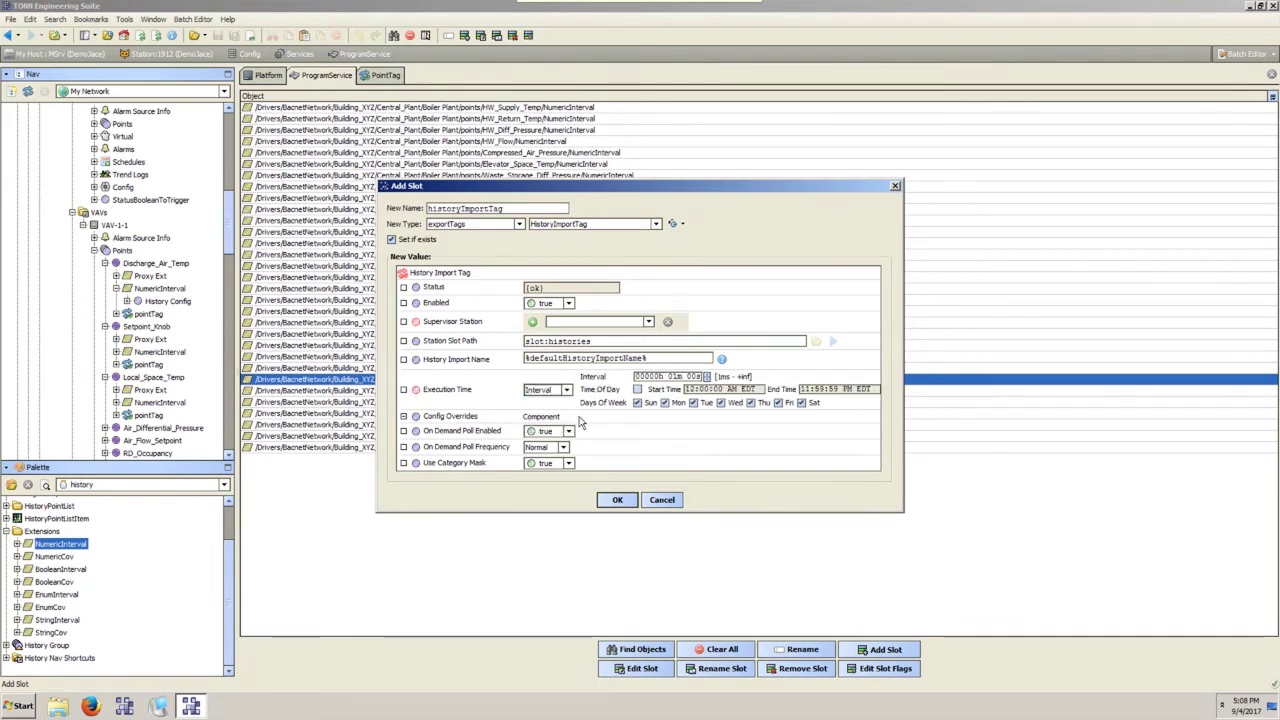
click(662, 380)
click(676, 377)
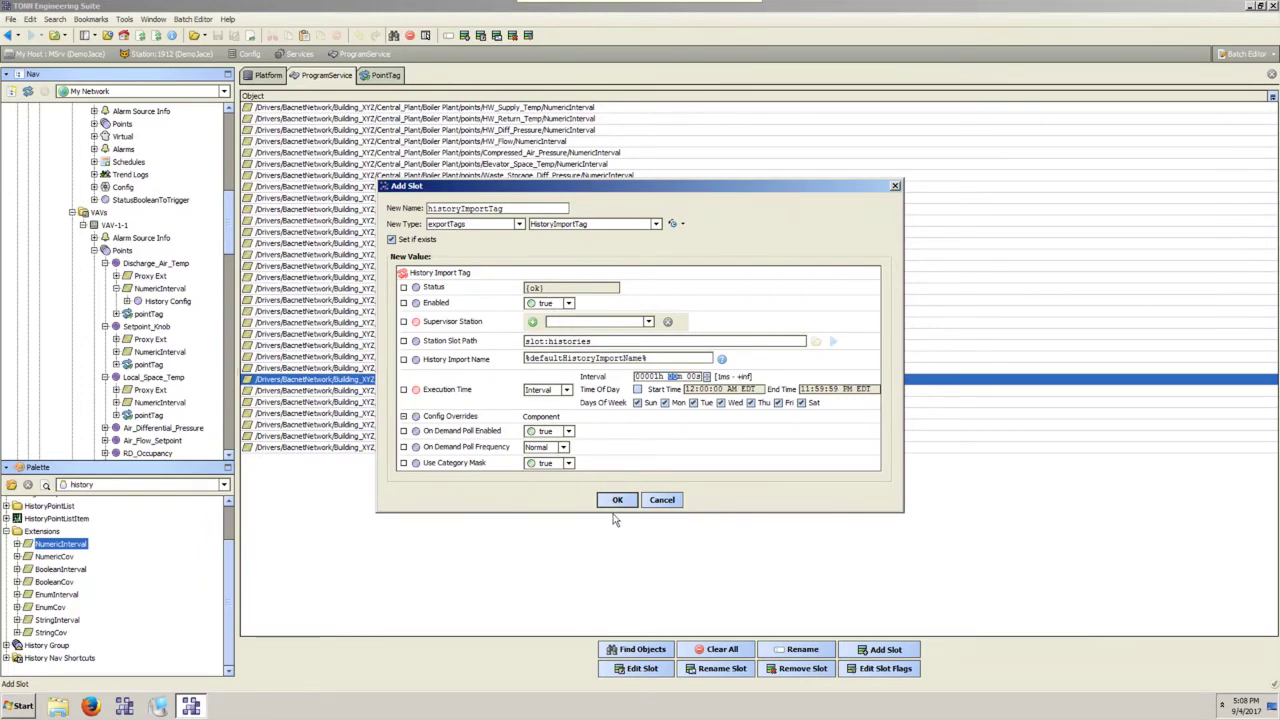
click(618, 500)
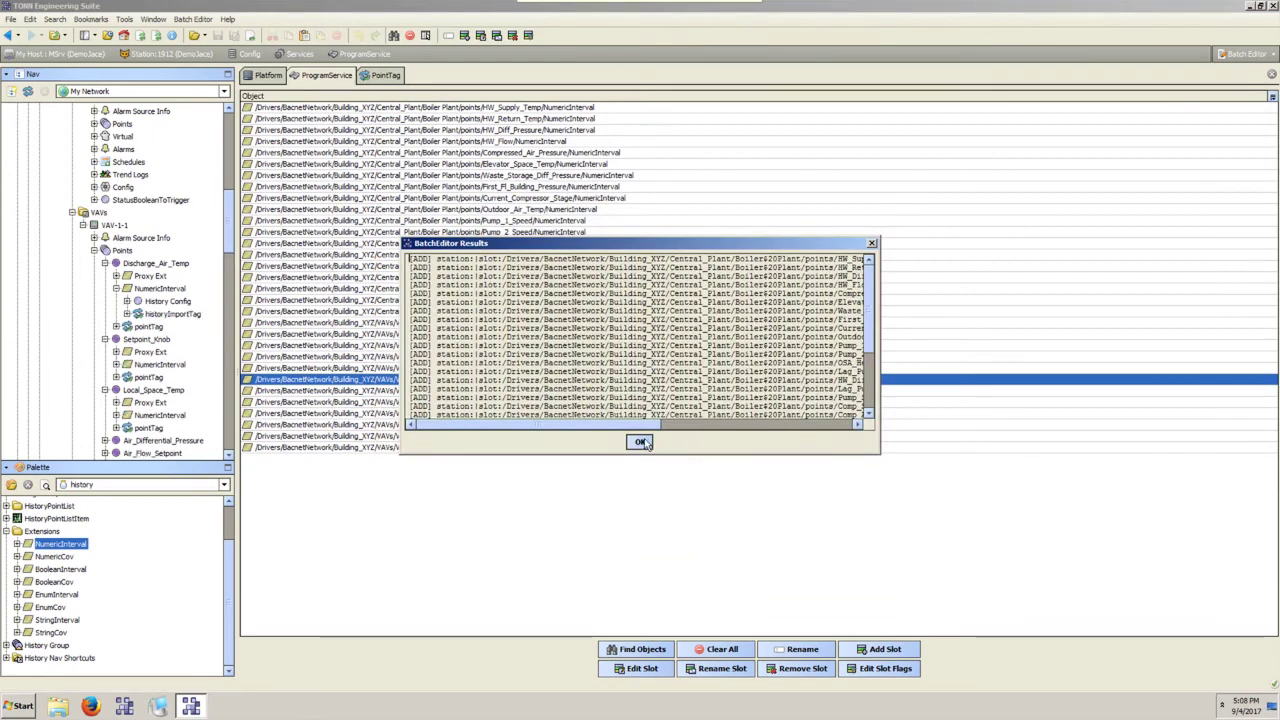
click(640, 442)
Inspect the new historyImportTag properties and Setpoint_Knob's NumericInterval tags.
double_click(173, 314)
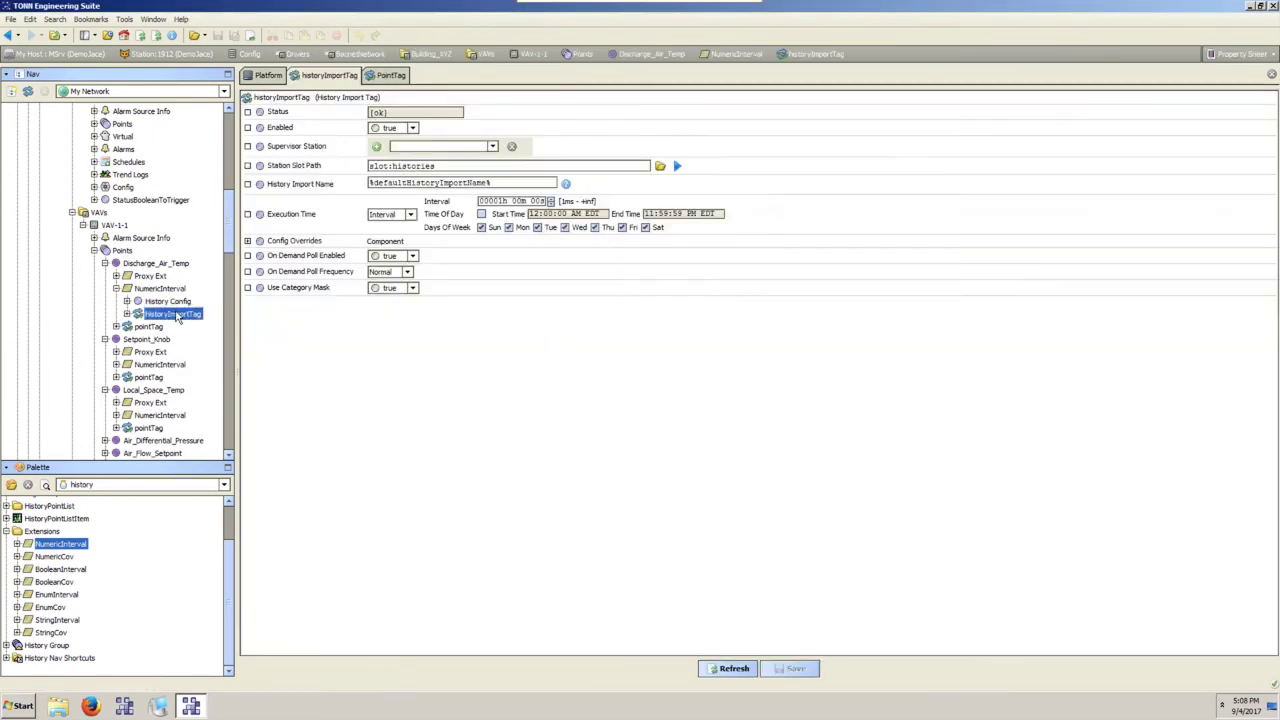
click(116, 365)
scroll(168, 287, up, 5)
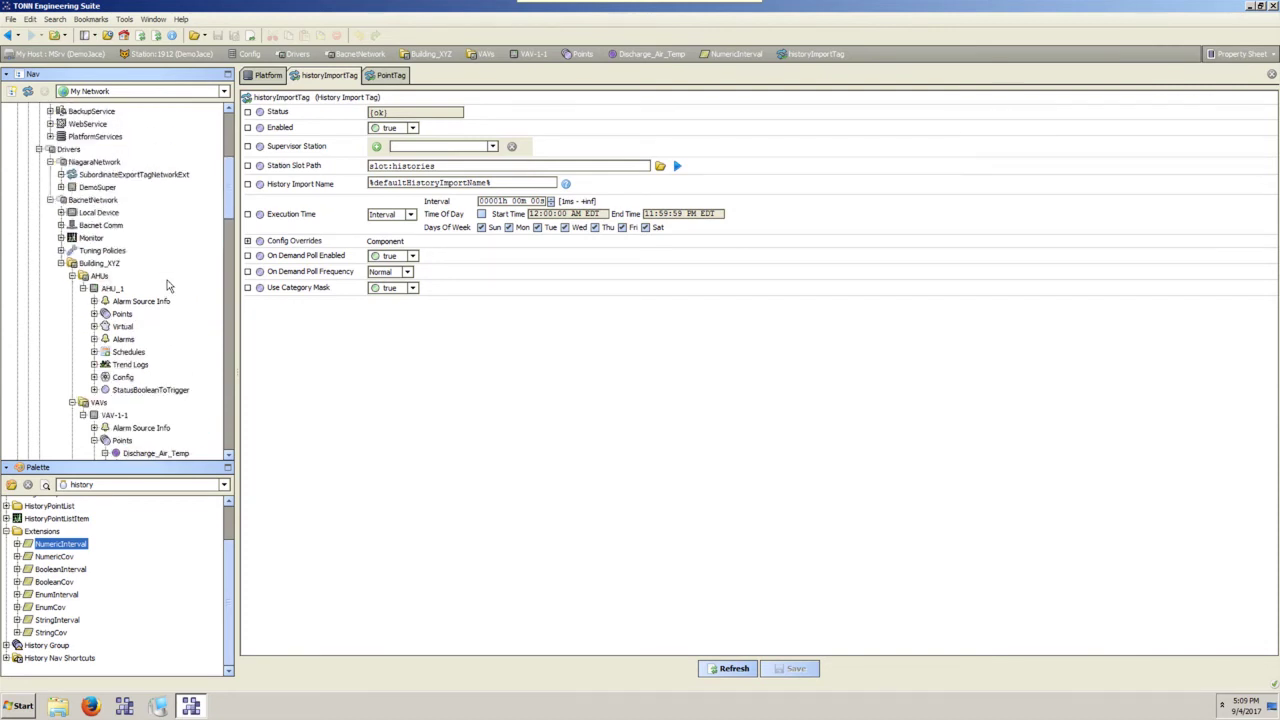
scroll(168, 287, down, 1)
scroll(168, 287, up, 4)
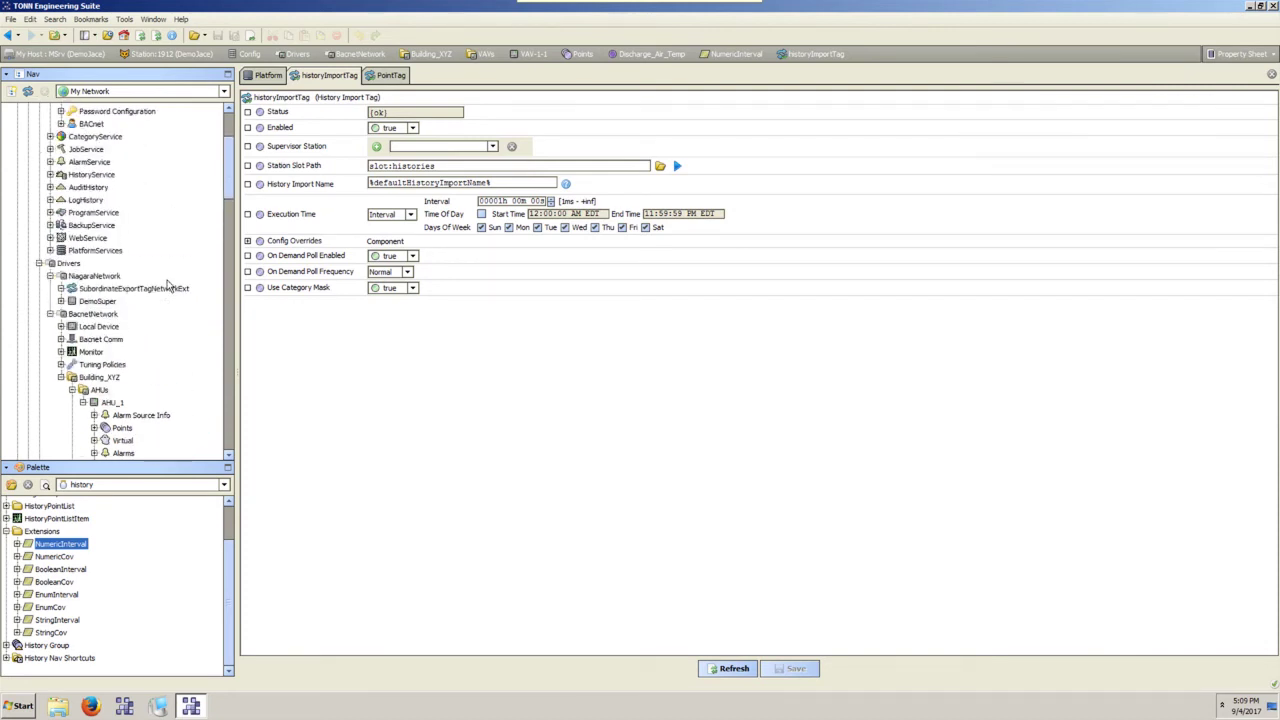
Review the pointTag and historyImportTag entries in the SubordinateExportTagNetworkExt Export Tag Summary Manager.
right_click(132, 292)
mouse_move(197, 301)
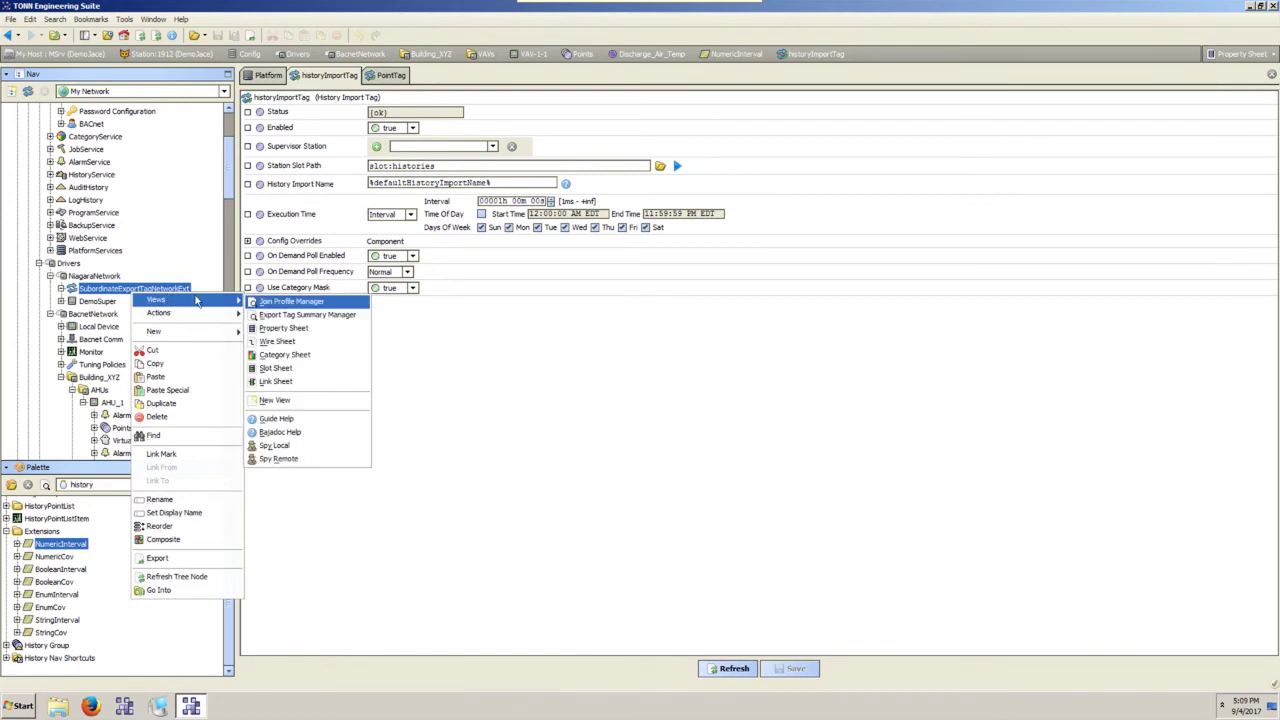
click(296, 315)
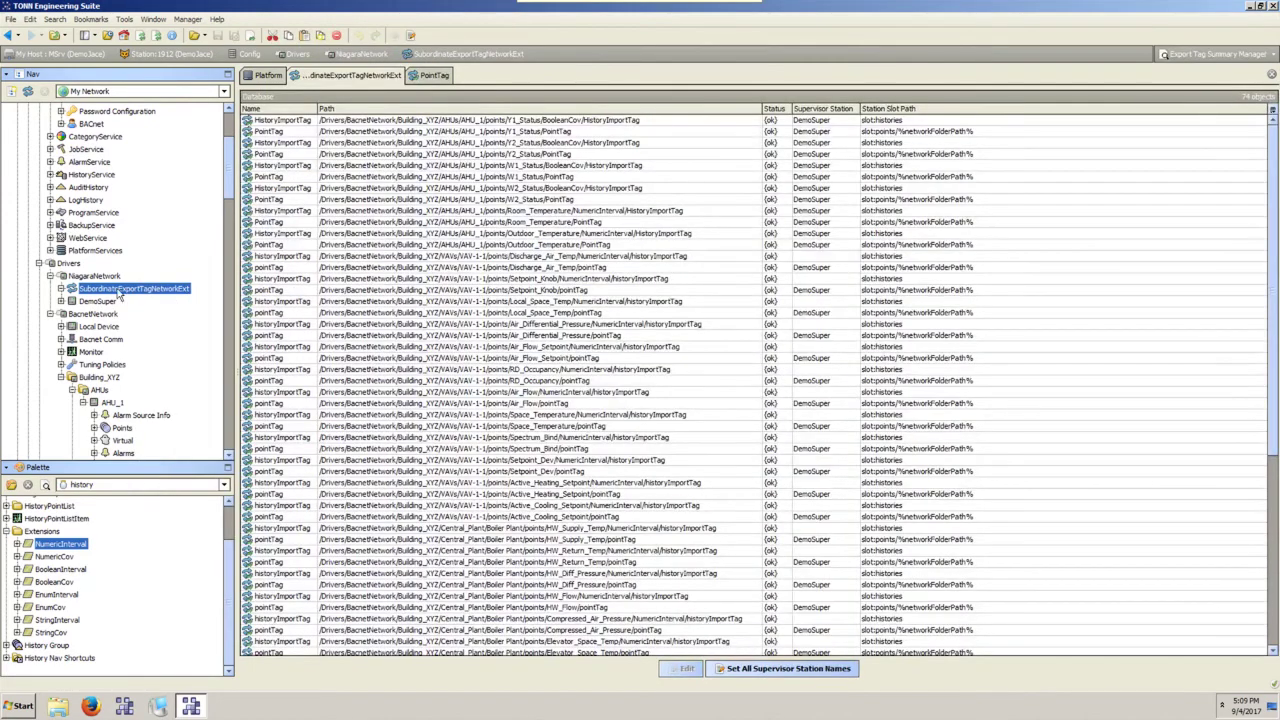
click(818, 268)
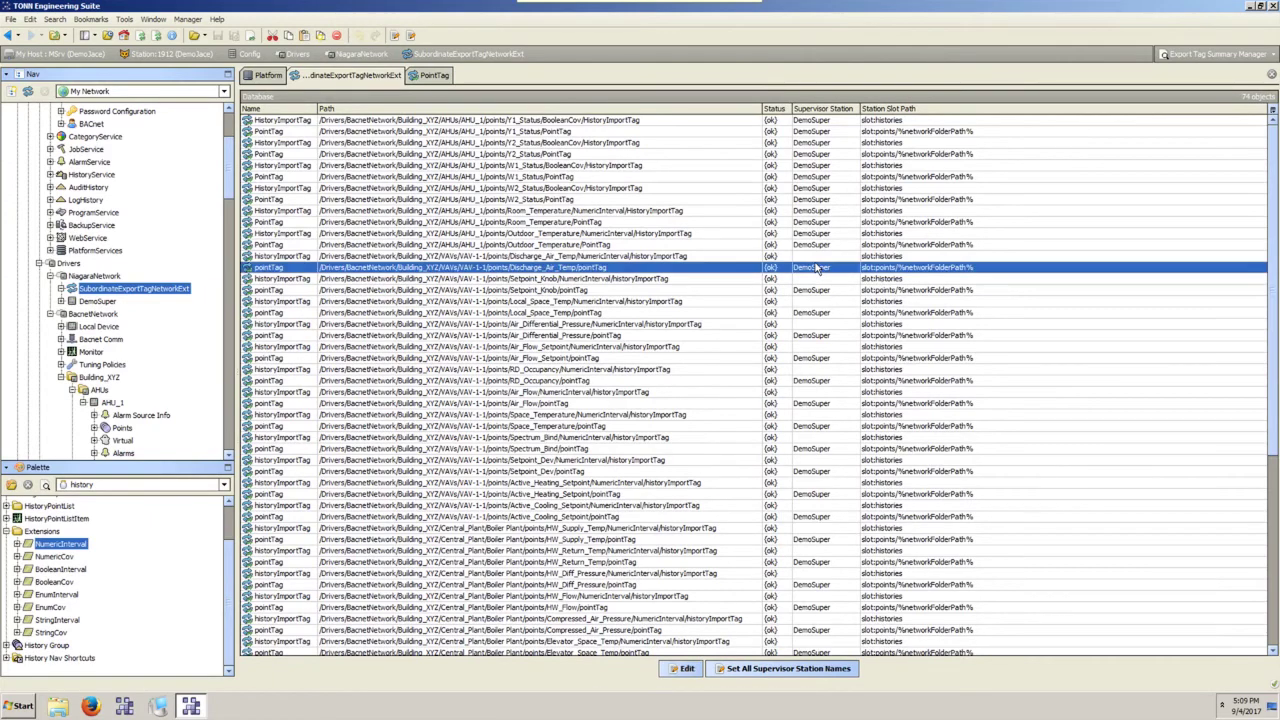
click(813, 279)
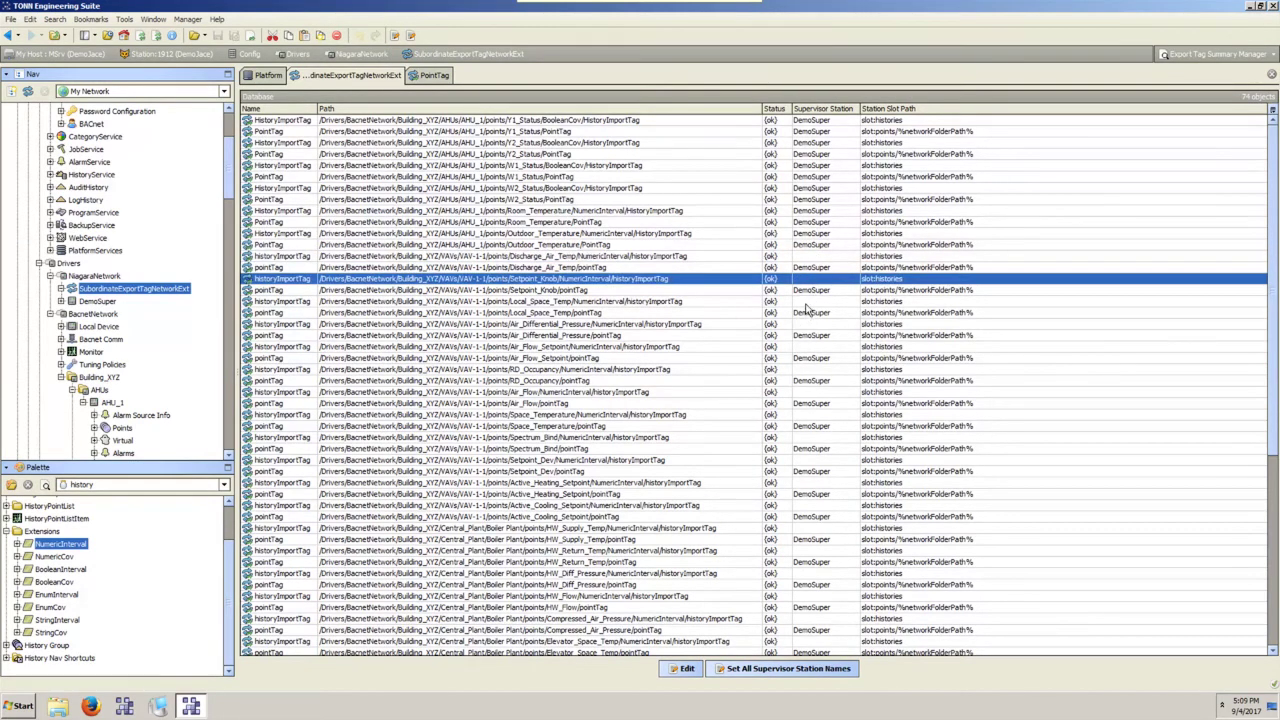
click(806, 310)
click(820, 325)
click(740, 358)
scroll(740, 361, down, 5)
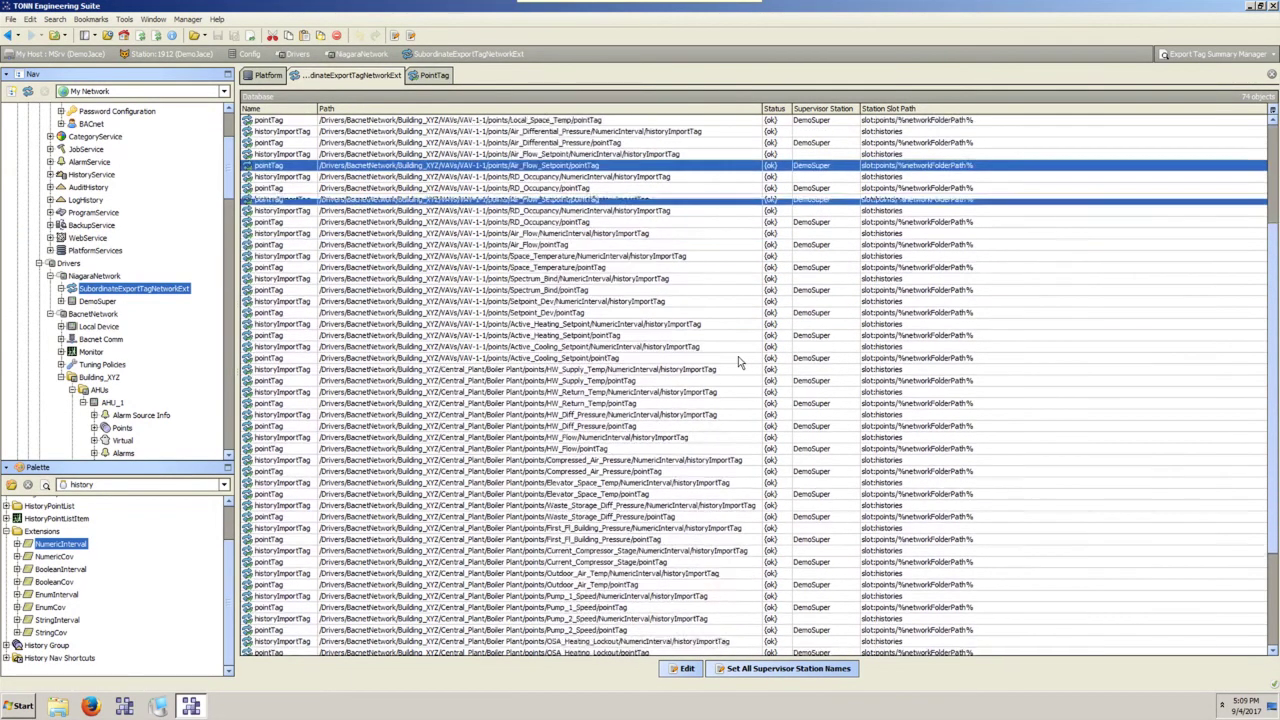
scroll(738, 356, up, 4)
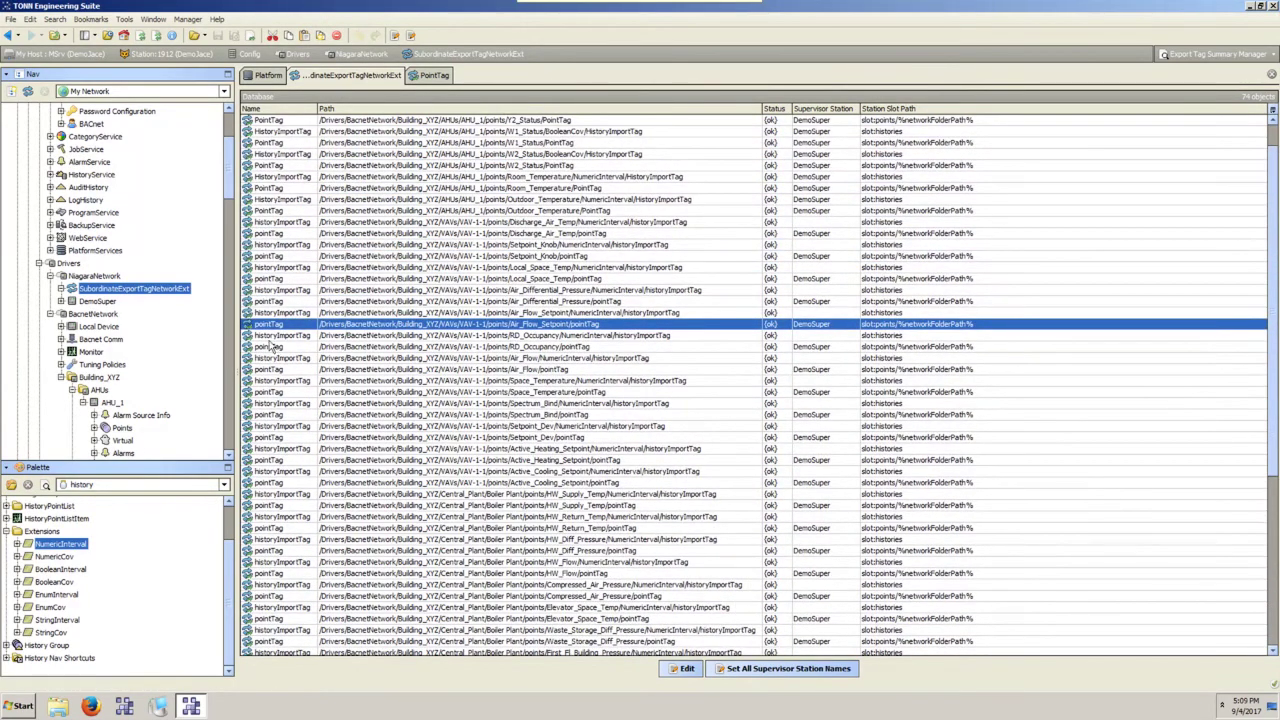
right_click(161, 294)
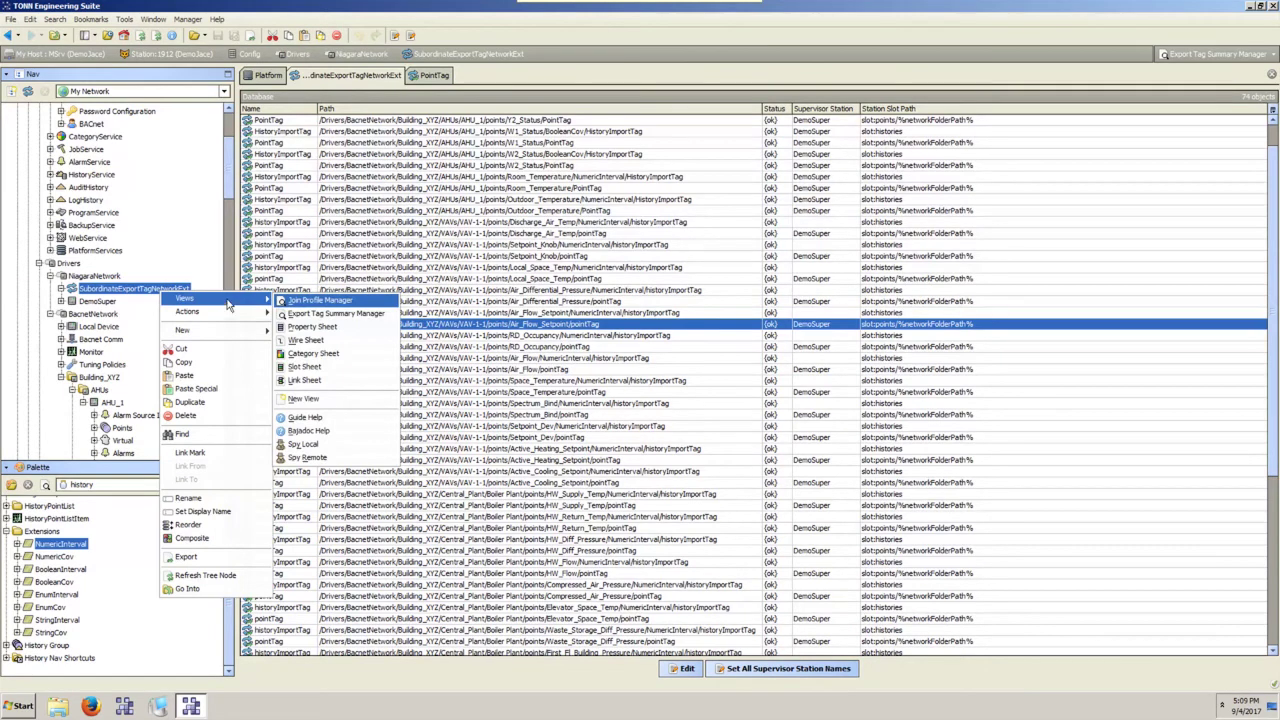
Set every export tag's supervisor station name to DemoSuper.
click(361, 316)
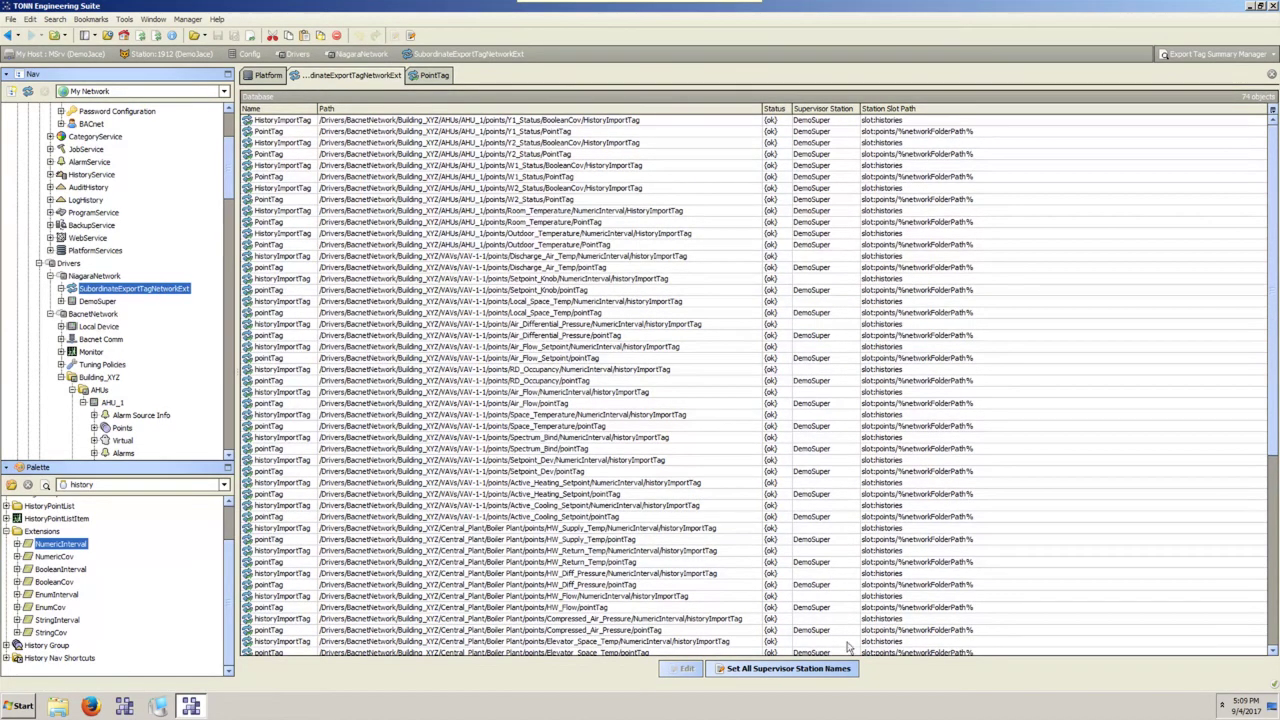
click(788, 669)
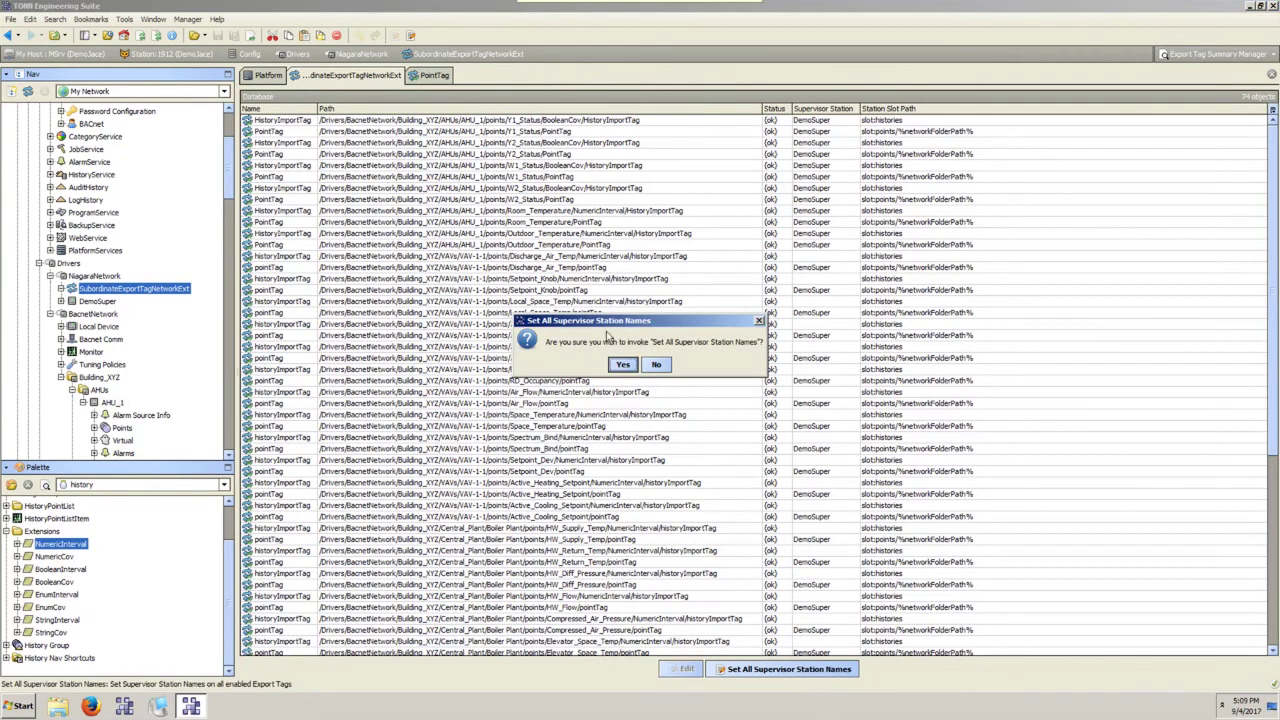
click(621, 365)
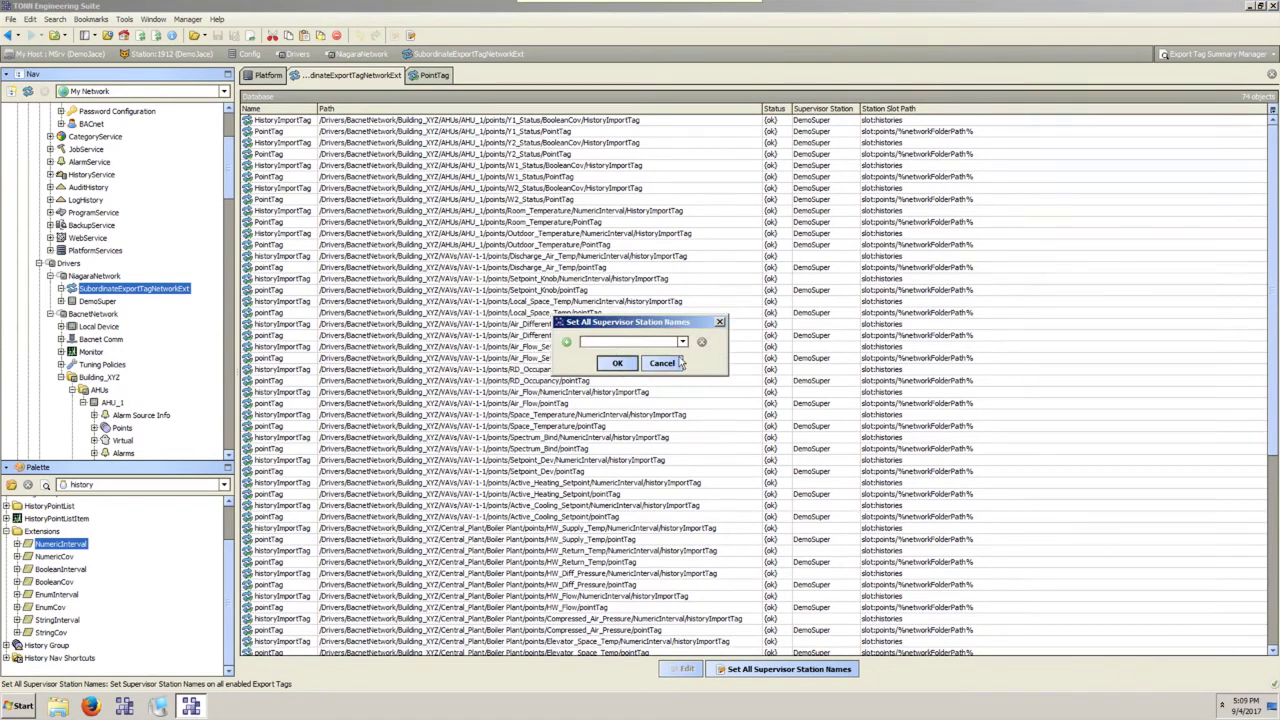
click(682, 342)
click(632, 355)
click(624, 365)
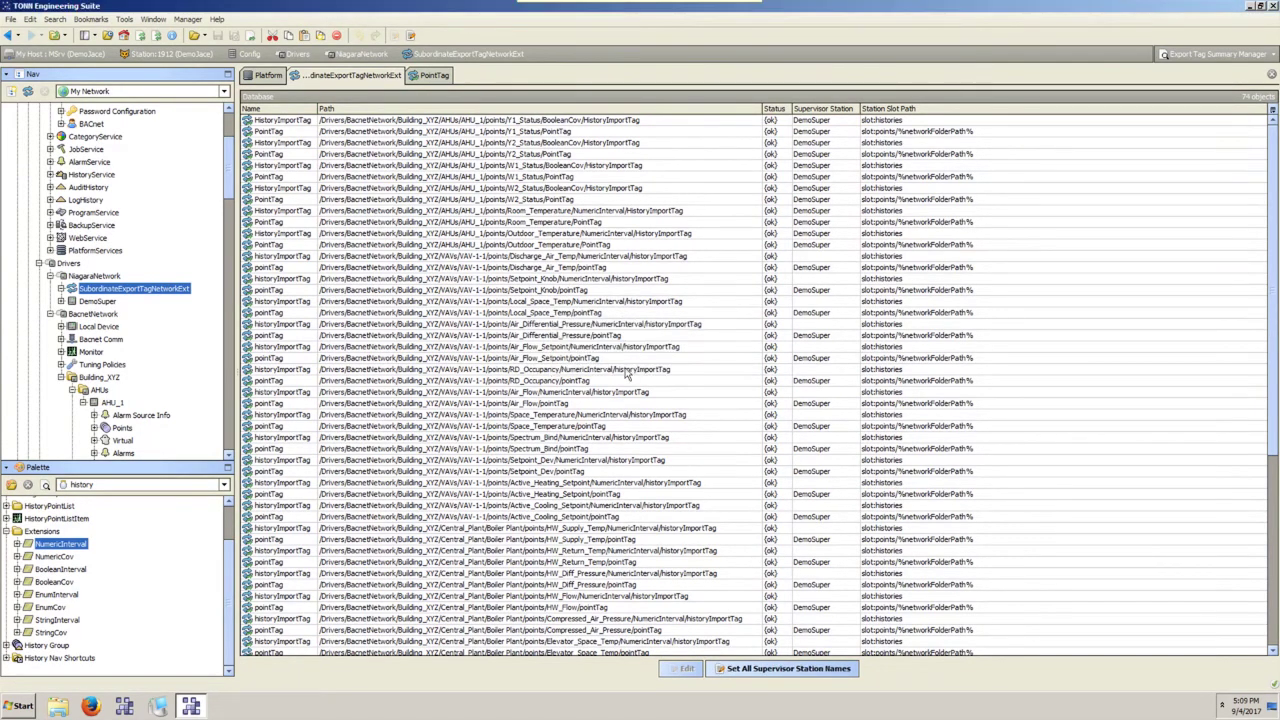
Review the Active_Cooling_Setpoint historyImportTag and Setpoint_Knob's pointTag.
scroll(633, 392, down, 3)
click(633, 392)
scroll(633, 392, down, 6)
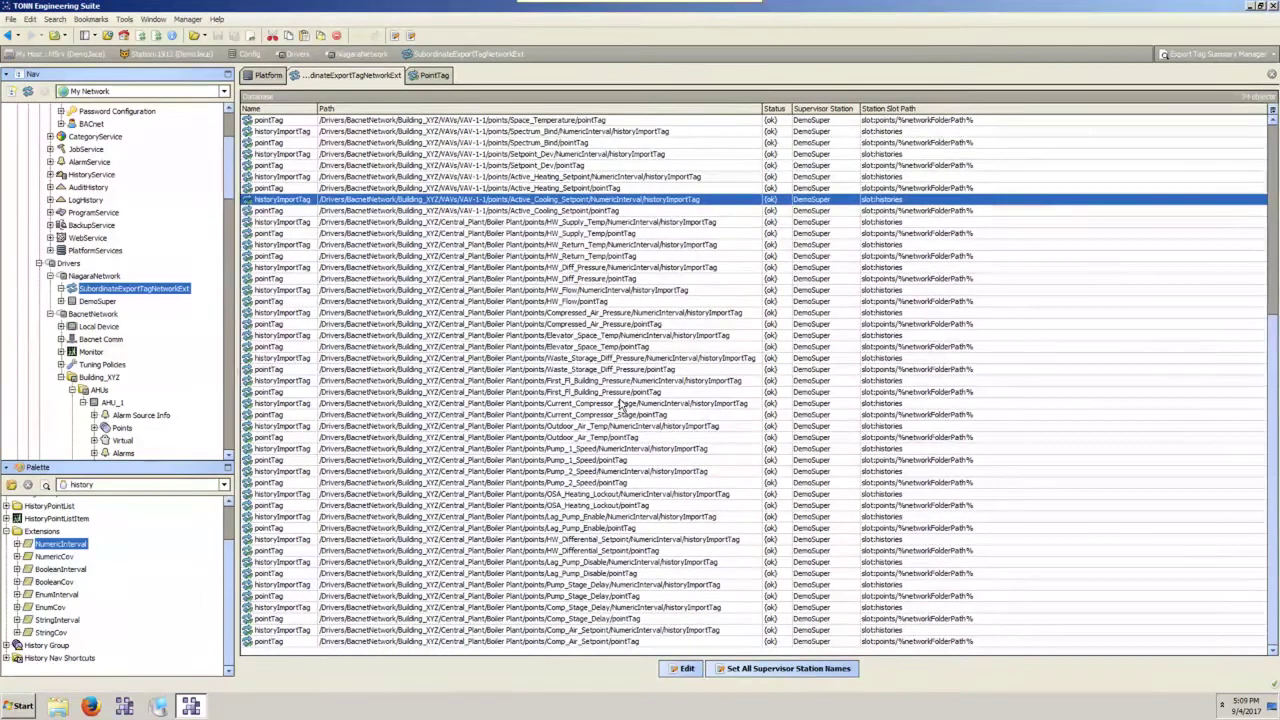
scroll(188, 368, down, 1)
scroll(188, 368, down, 5)
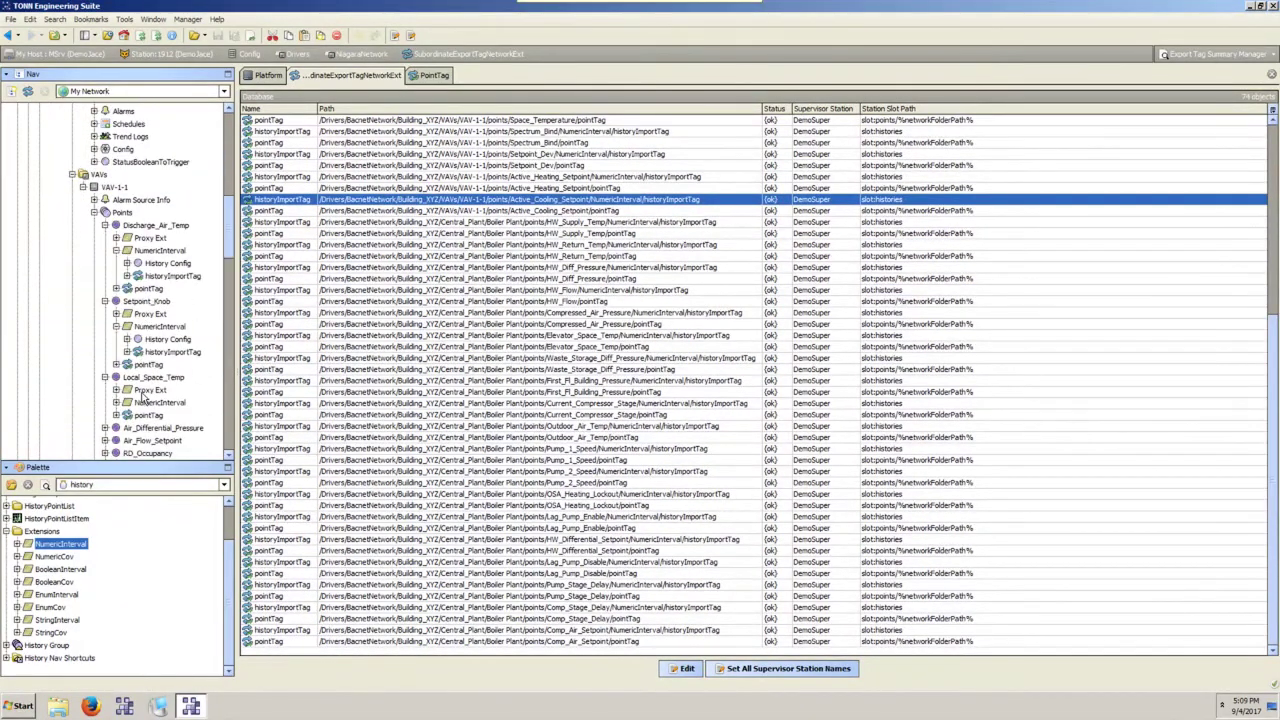
click(149, 252)
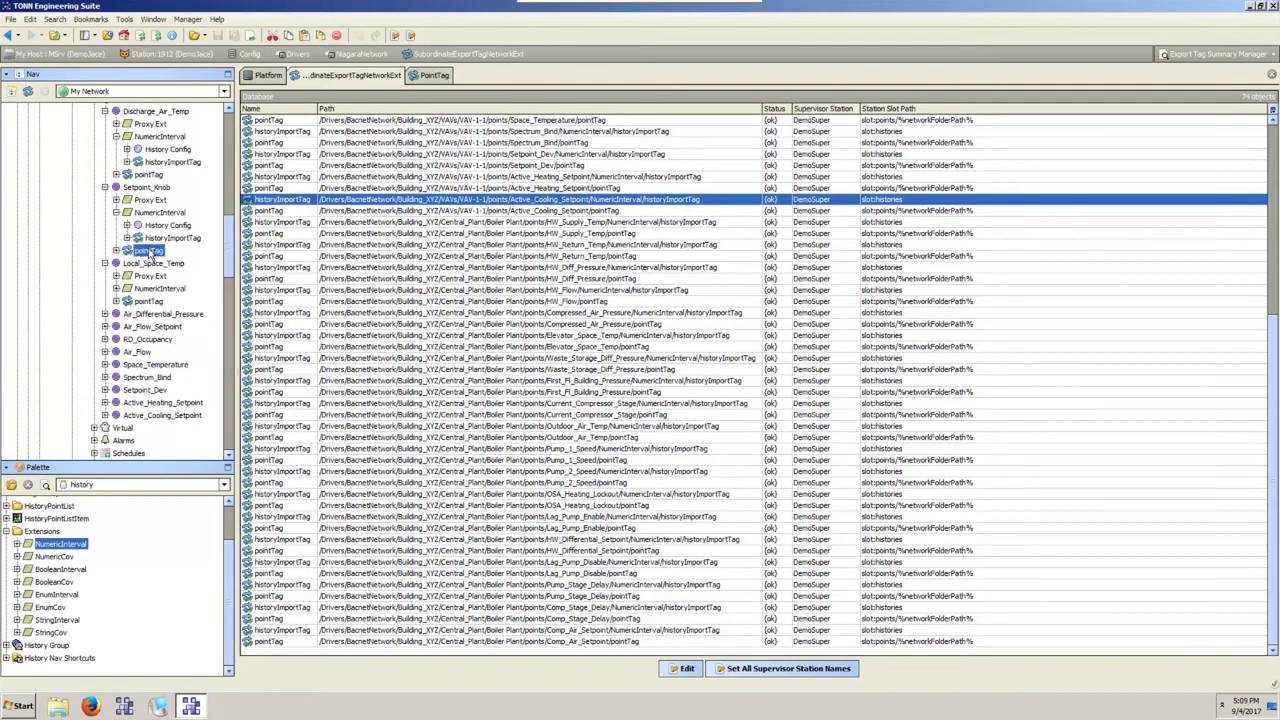
click(145, 215)
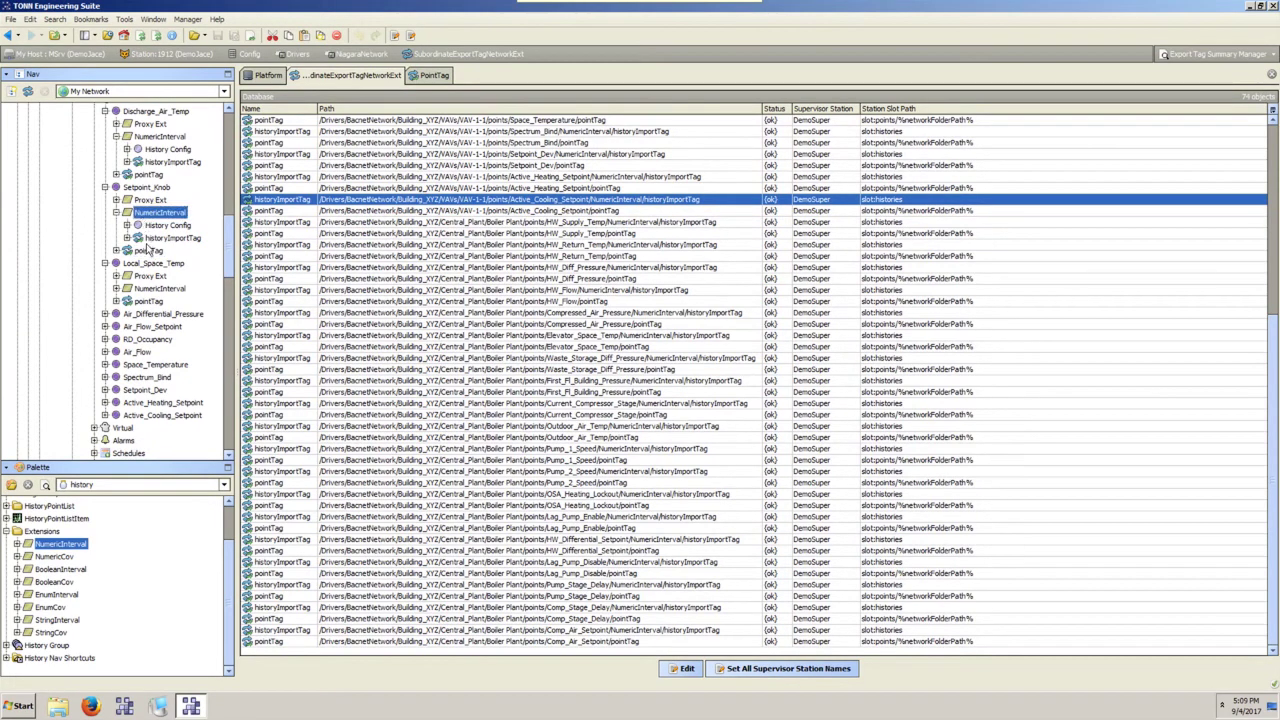
click(145, 250)
scroll(140, 300, down, 10)
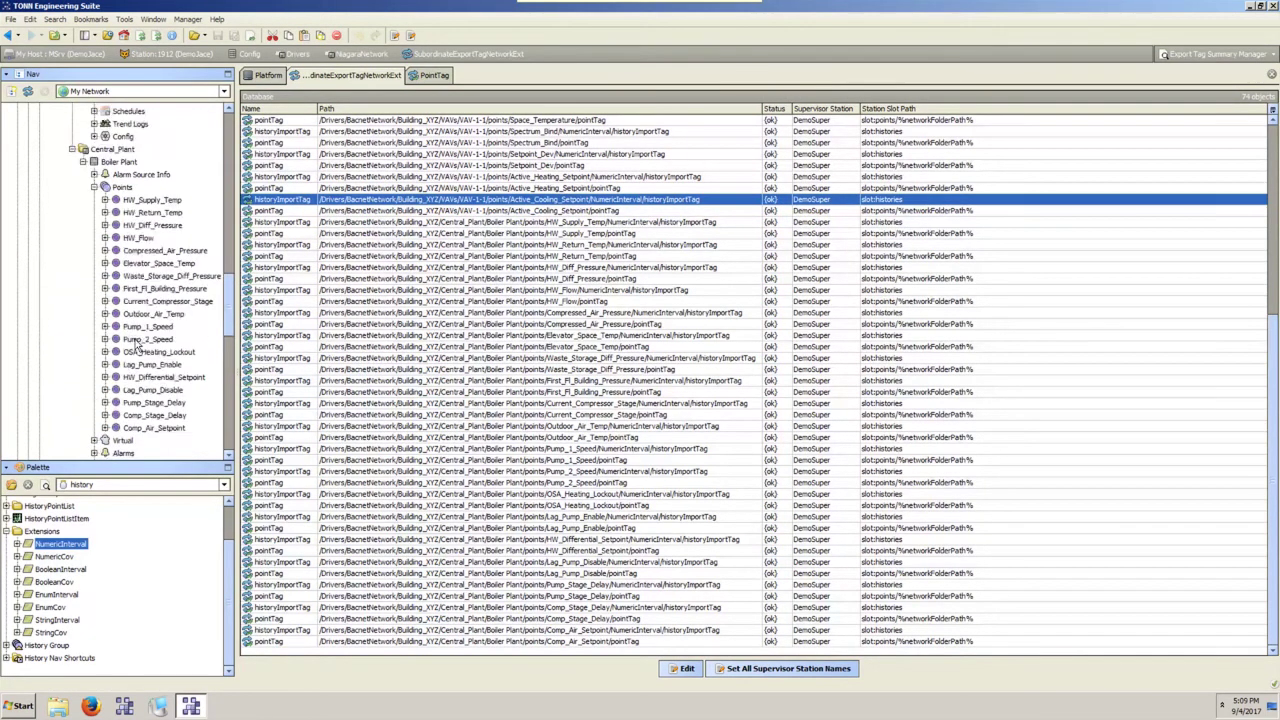
scroll(137, 345, up, 15)
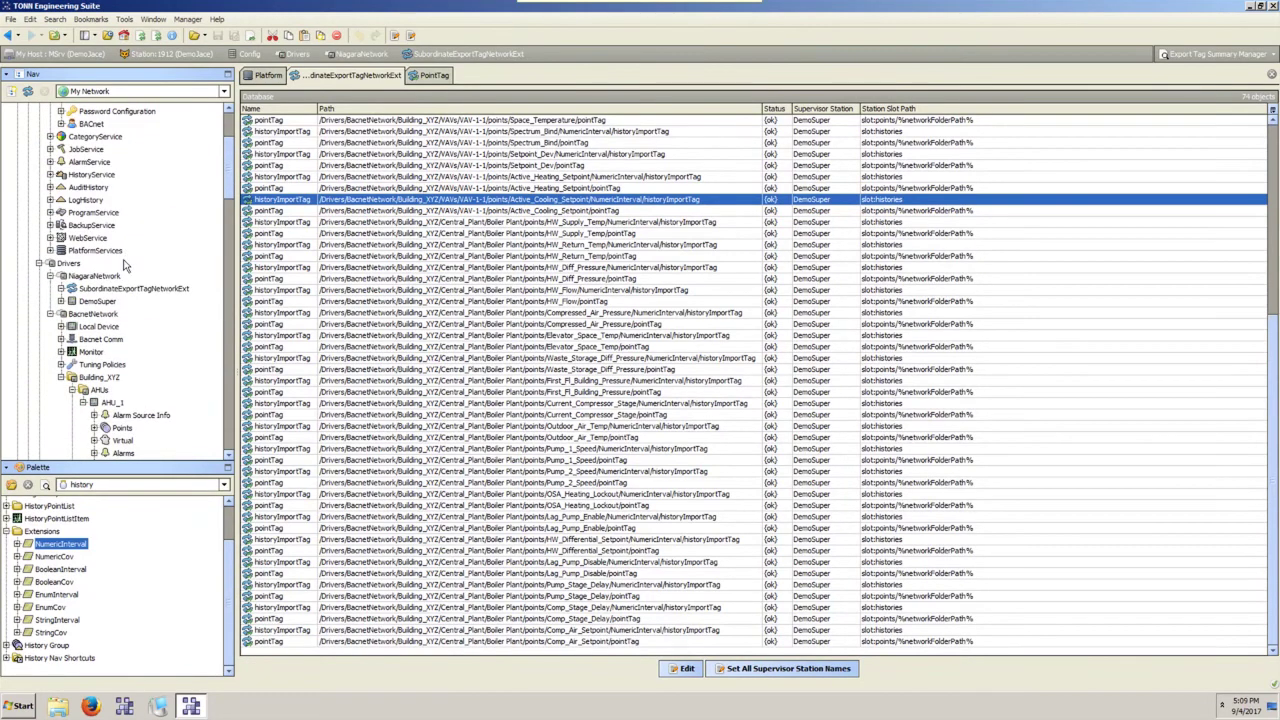
Join the subordinate station DemoJace to the DemoSuper supervisor.
right_click(122, 290)
mouse_move(155, 313)
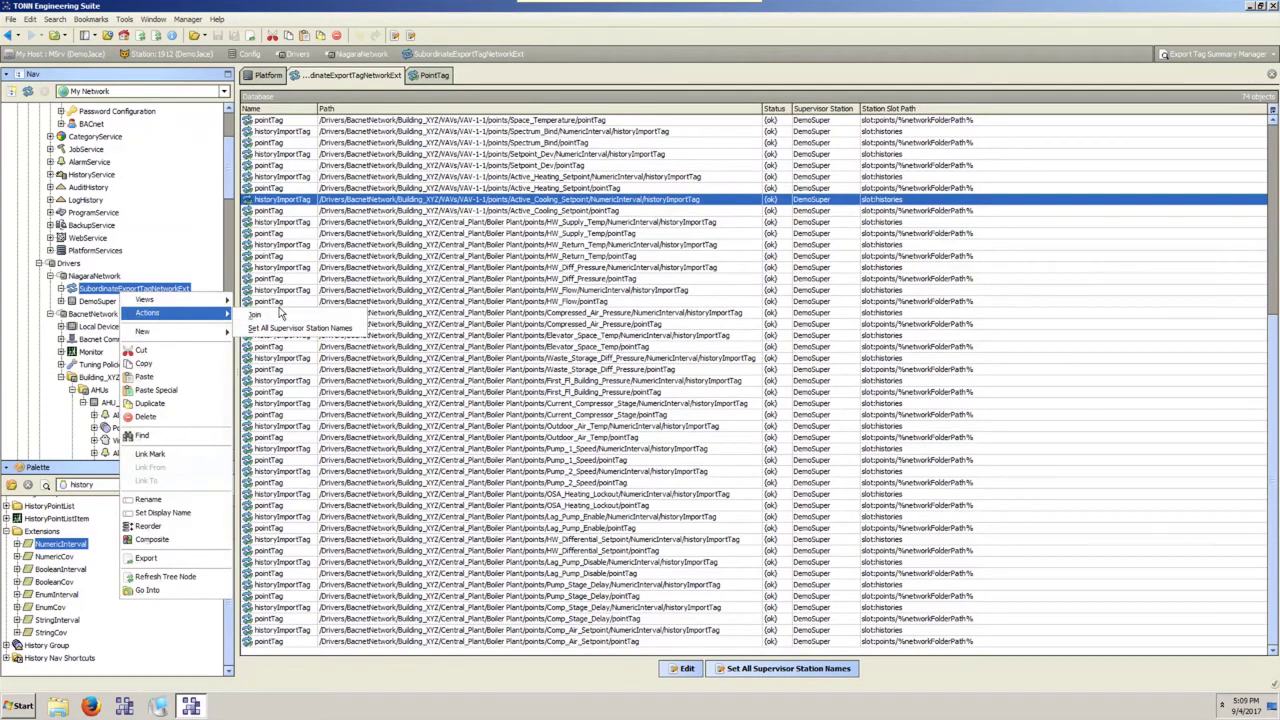
click(278, 326)
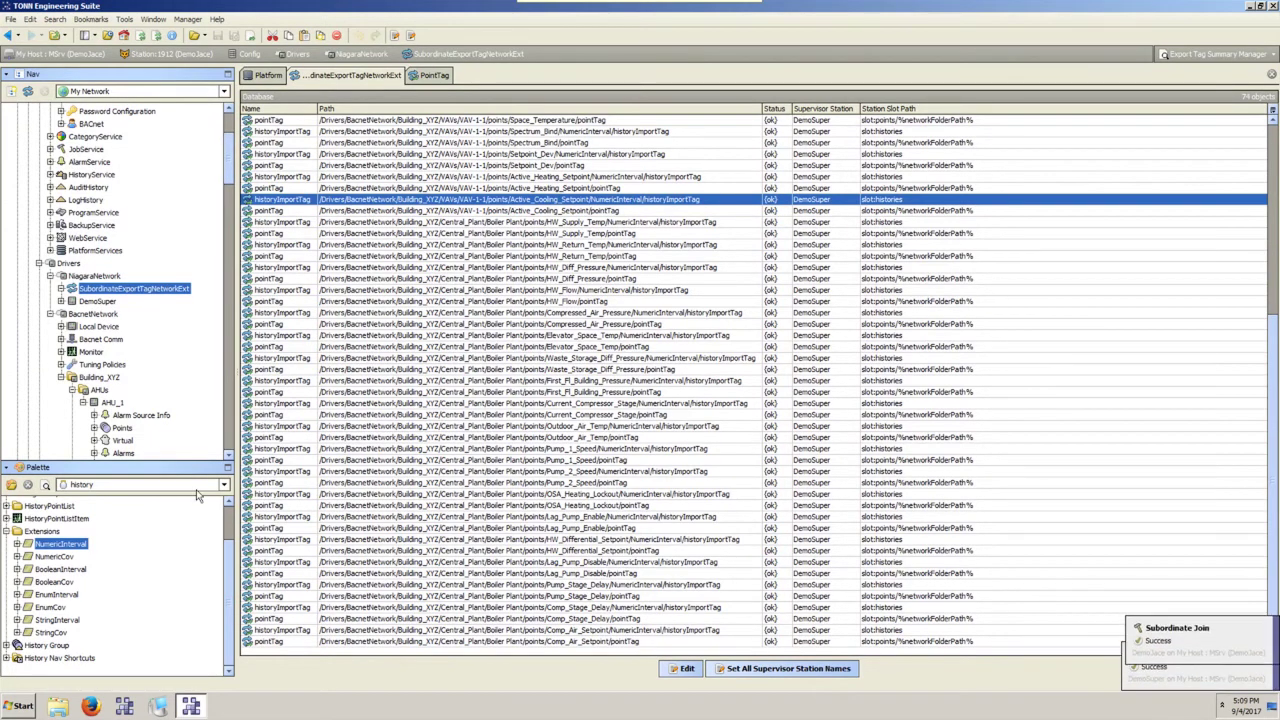
scroll(170, 345, down, 10)
scroll(170, 358, up, 2)
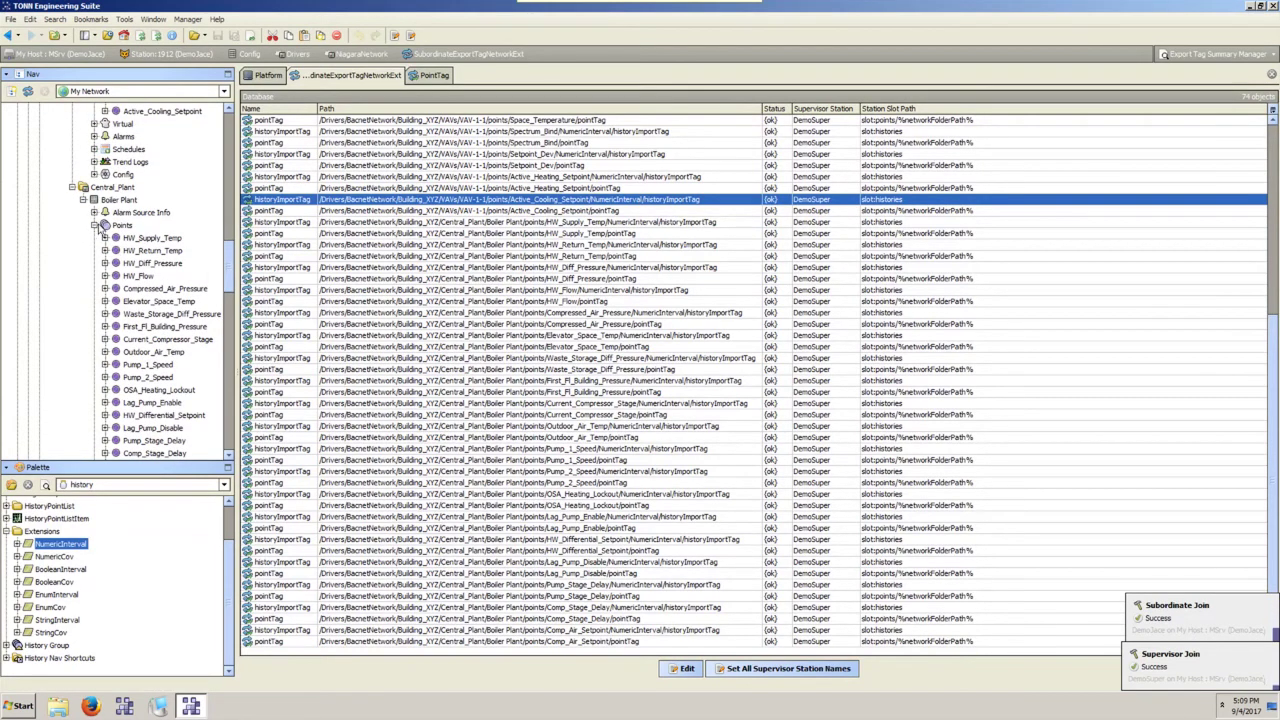
Collapse the Boiler Plant, VAVs, AHU_1 and Central_Plant branches and expand Building_XYZ.
click(94, 225)
scroll(133, 305, up, 4)
scroll(133, 305, up, 5)
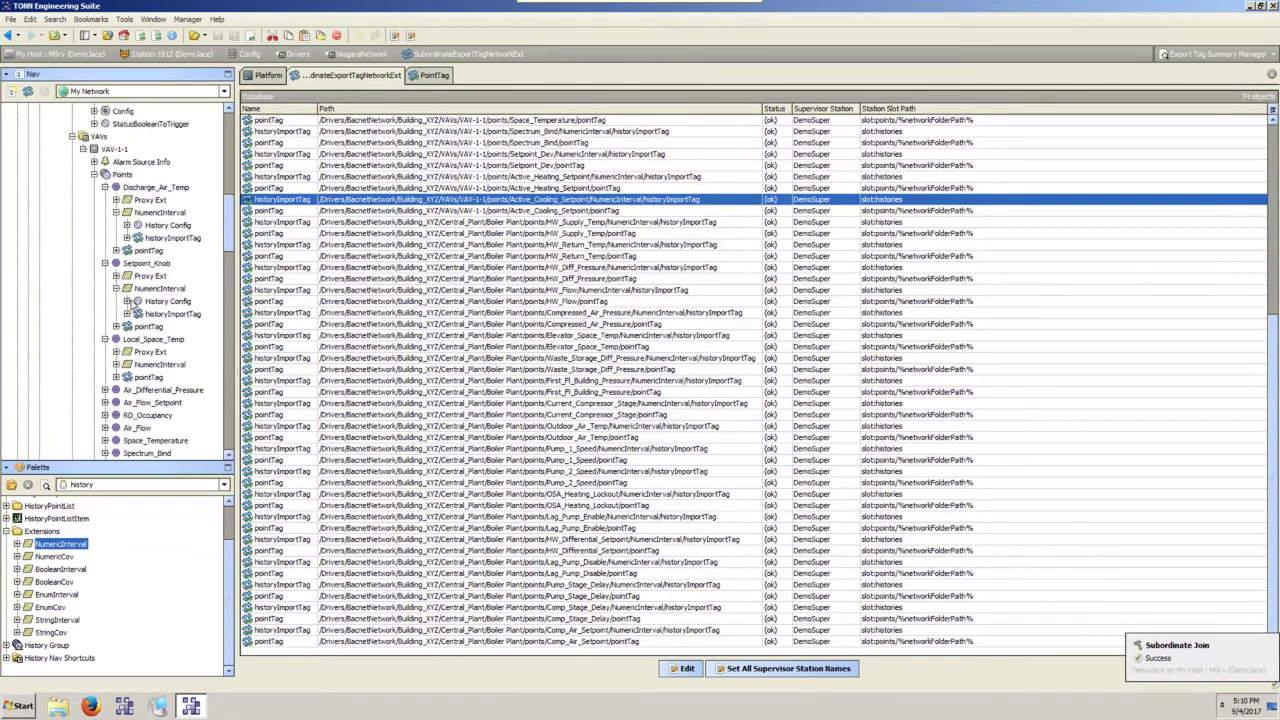
click(73, 251)
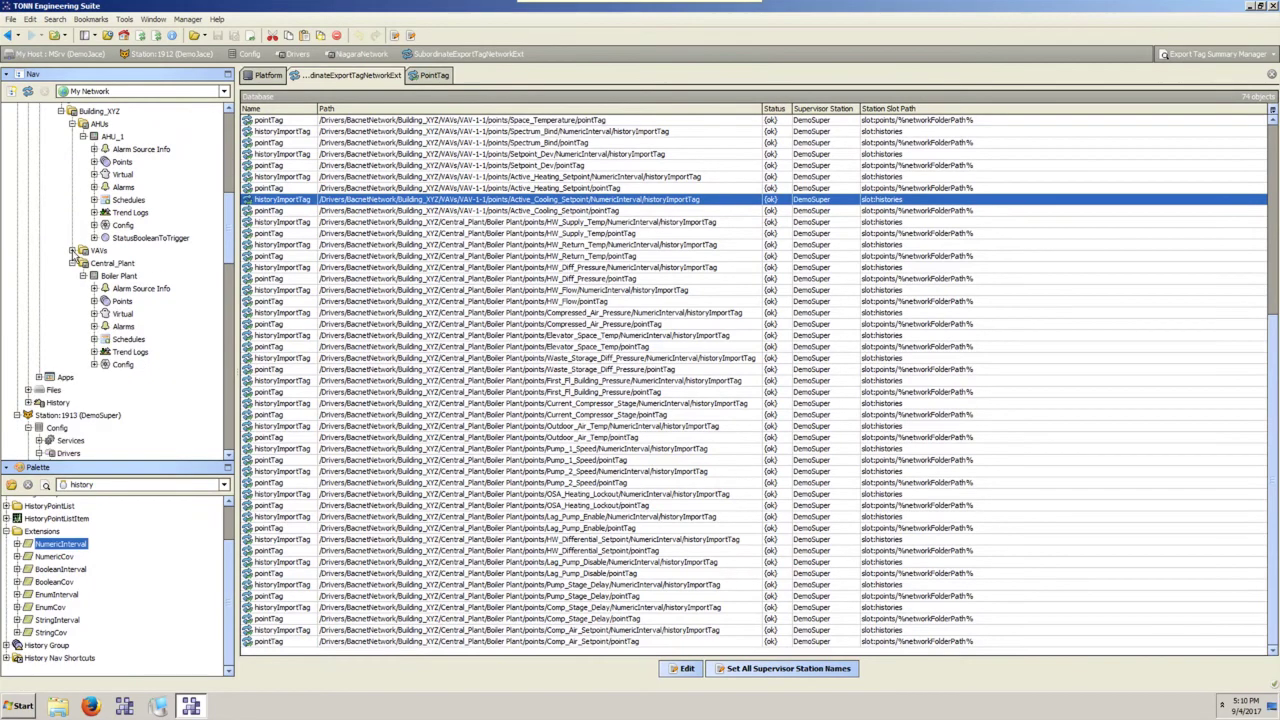
click(83, 136)
click(73, 163)
click(88, 324)
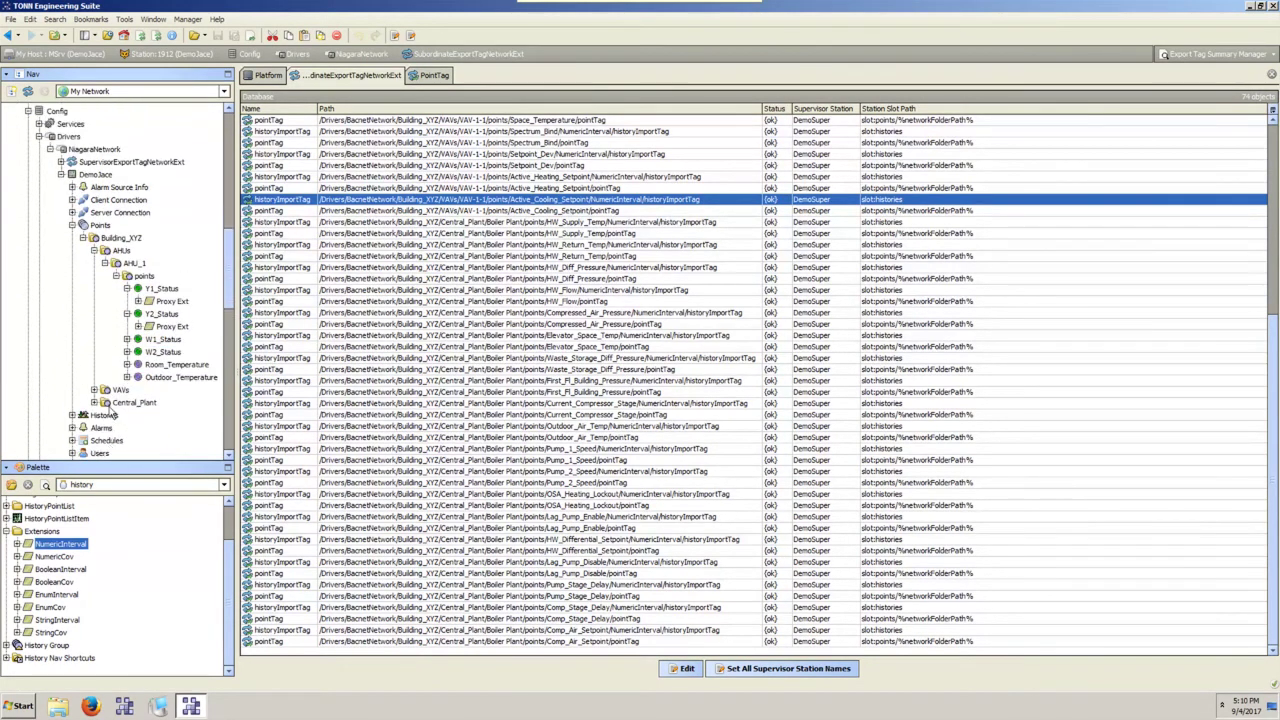
scroll(108, 408, down, 1)
click(116, 237)
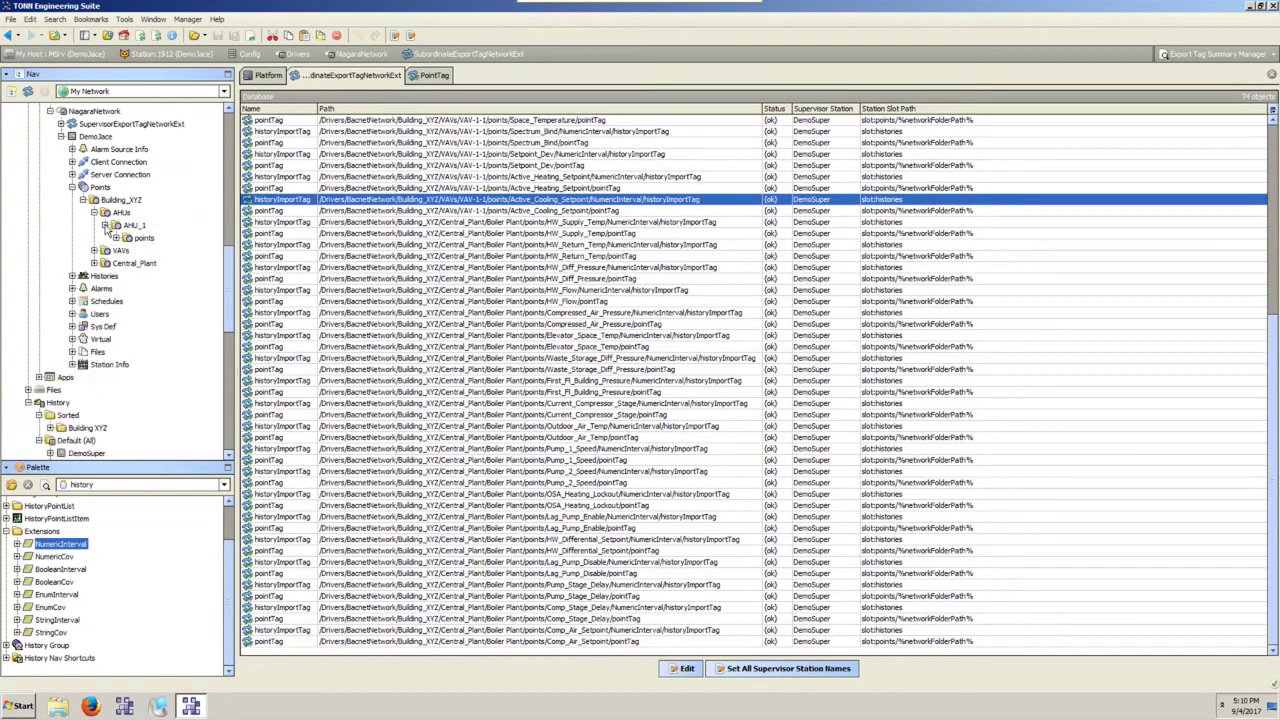
click(104, 225)
Expand VAVs > VAV-1-1 > points and Central_Plant > Boiler Plant under DemoJace.
click(94, 238)
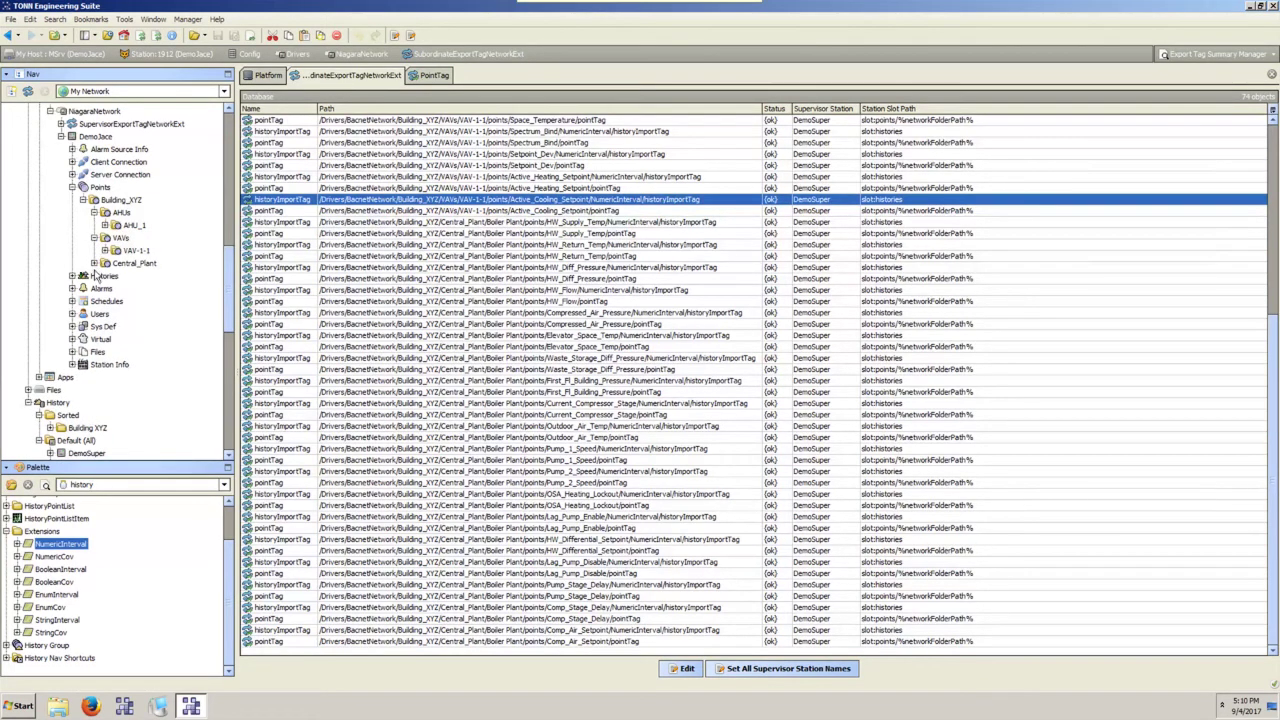
click(94, 263)
scroll(165, 335, up, 3)
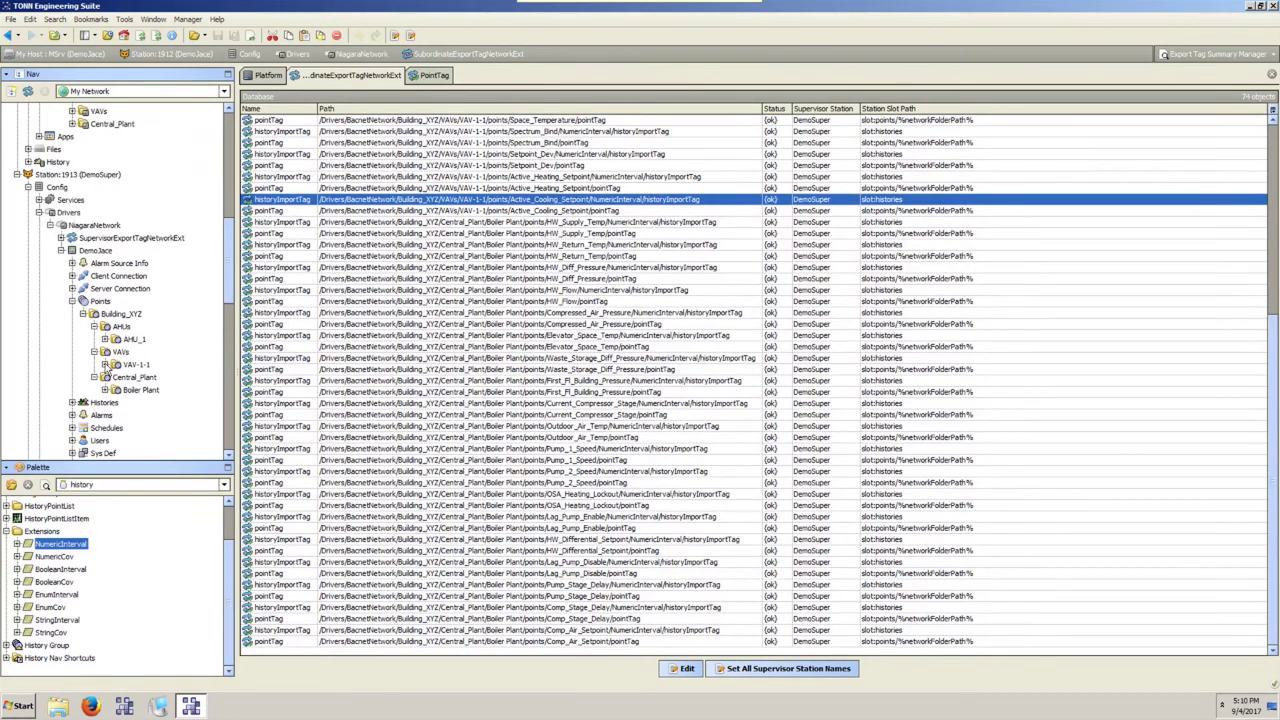
click(104, 365)
click(116, 377)
scroll(137, 417, down, 7)
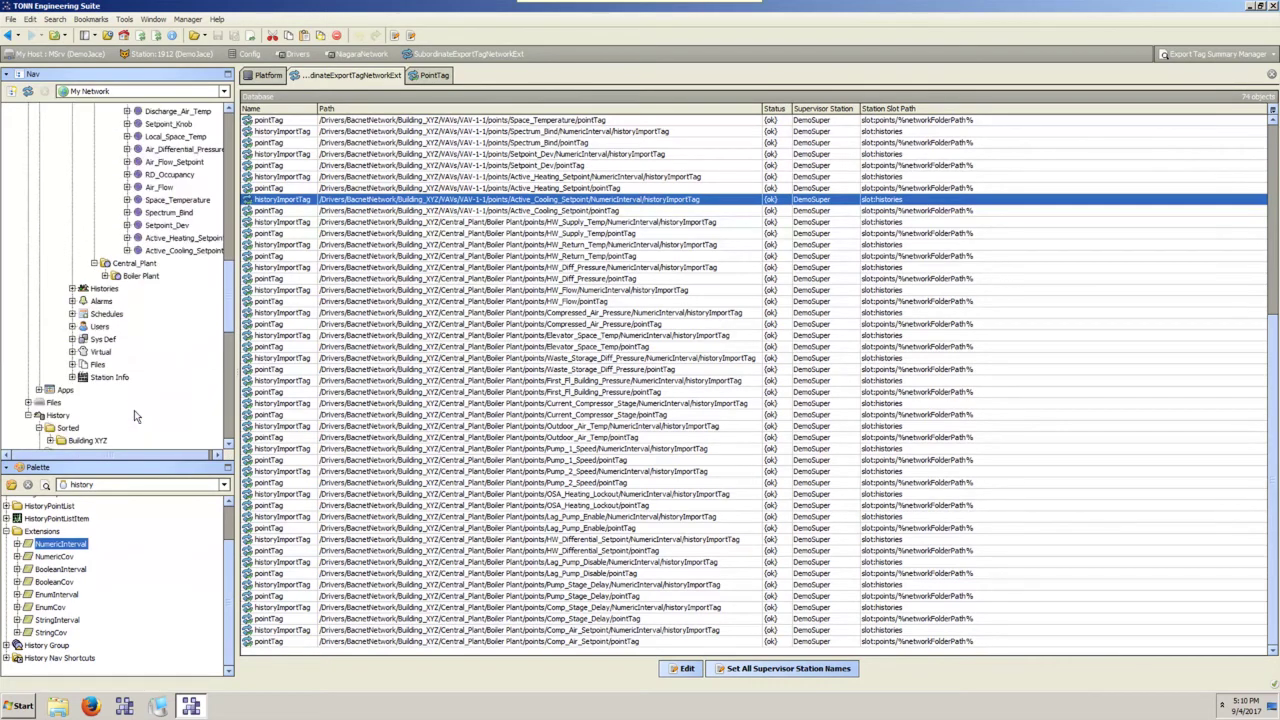
click(105, 276)
scroll(127, 287, up, 2)
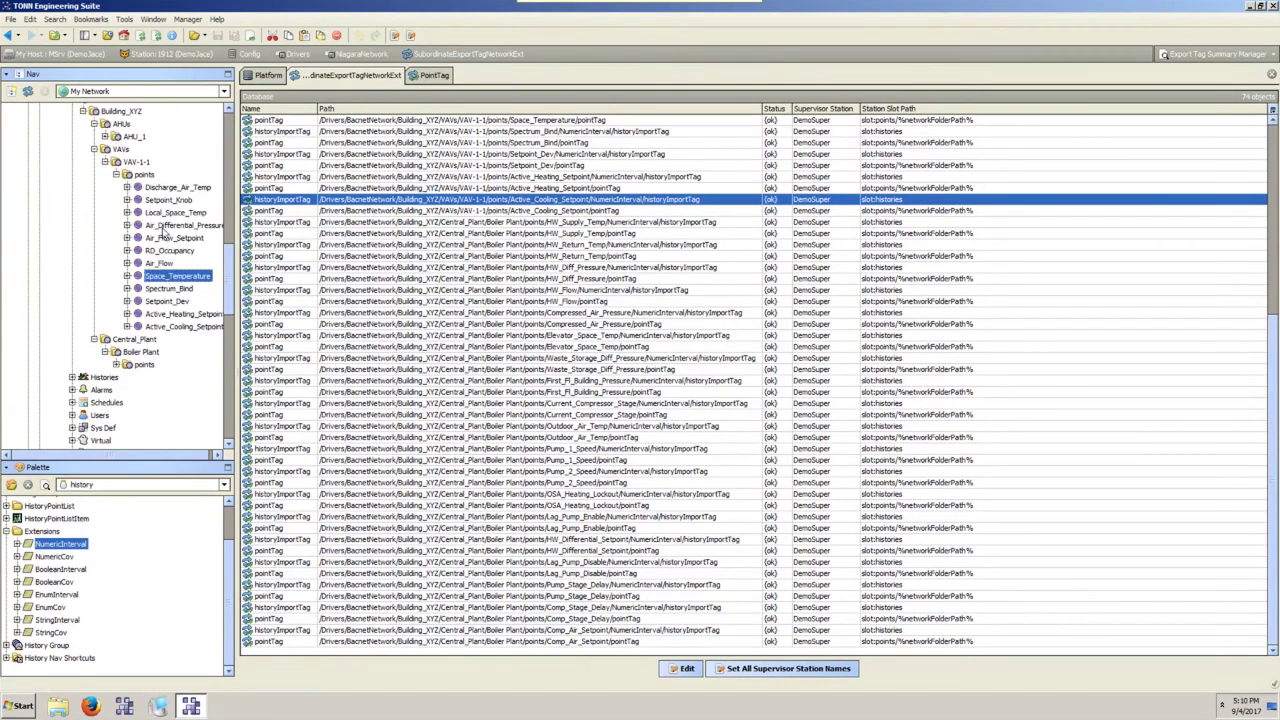
Open the VAV-1-1 points and then the Boiler Plant points in Point Manager.
double_click(145, 174)
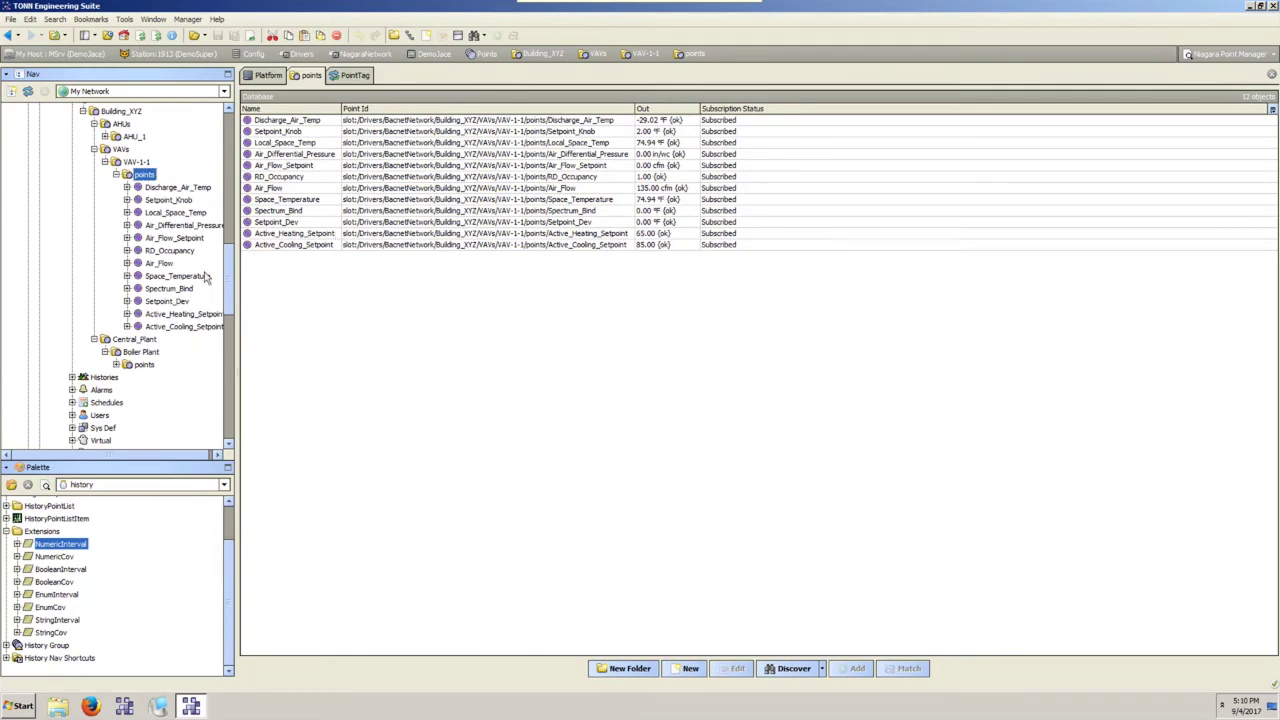
double_click(141, 366)
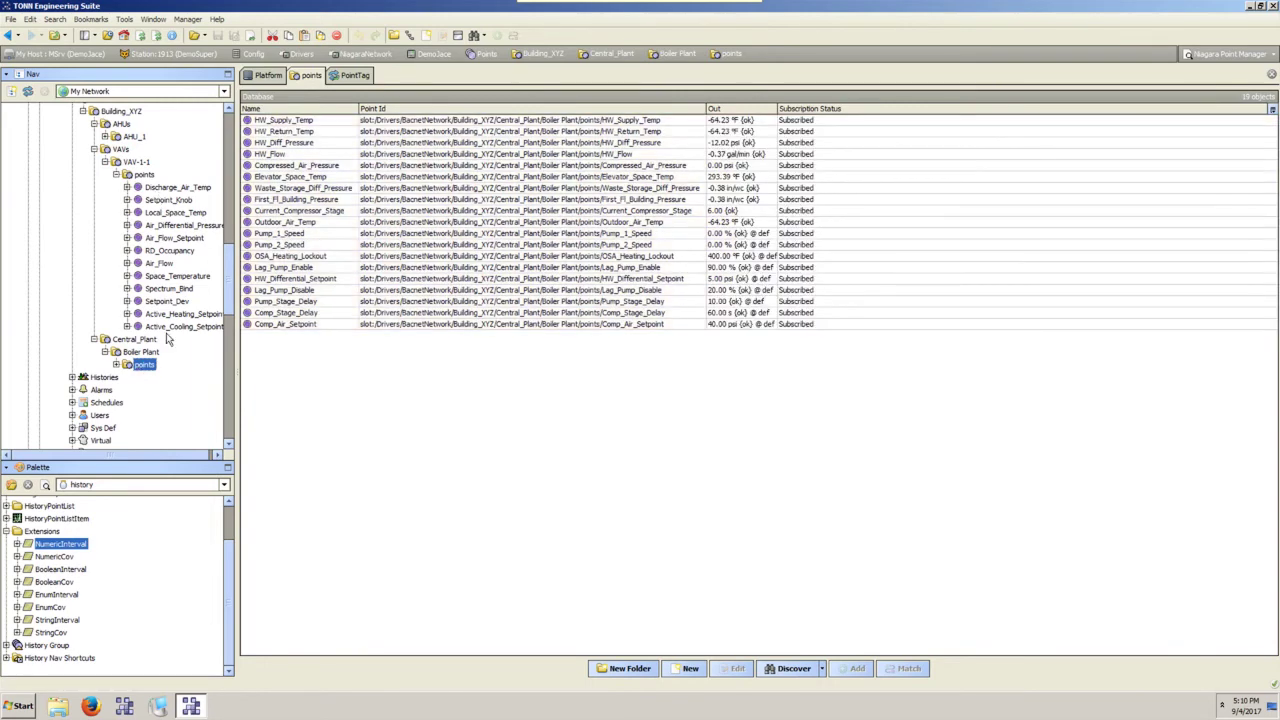
scroll(167, 343, up, 9)
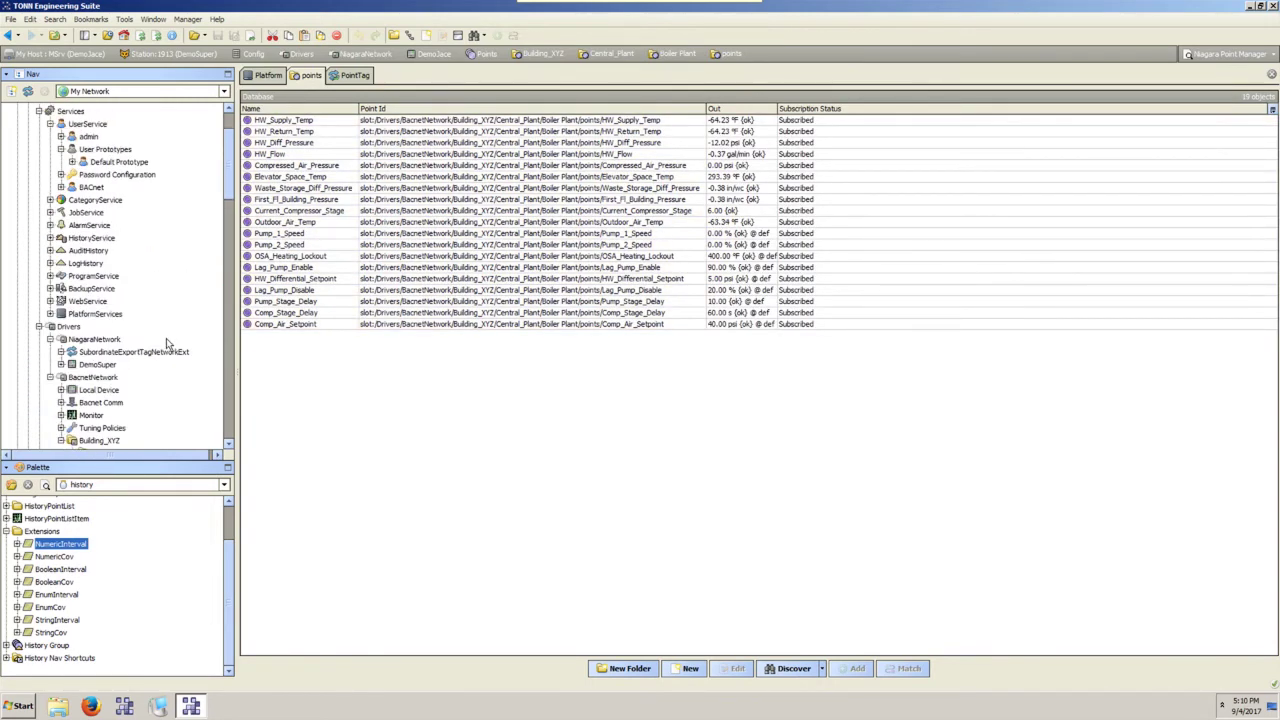
scroll(167, 343, down, 4)
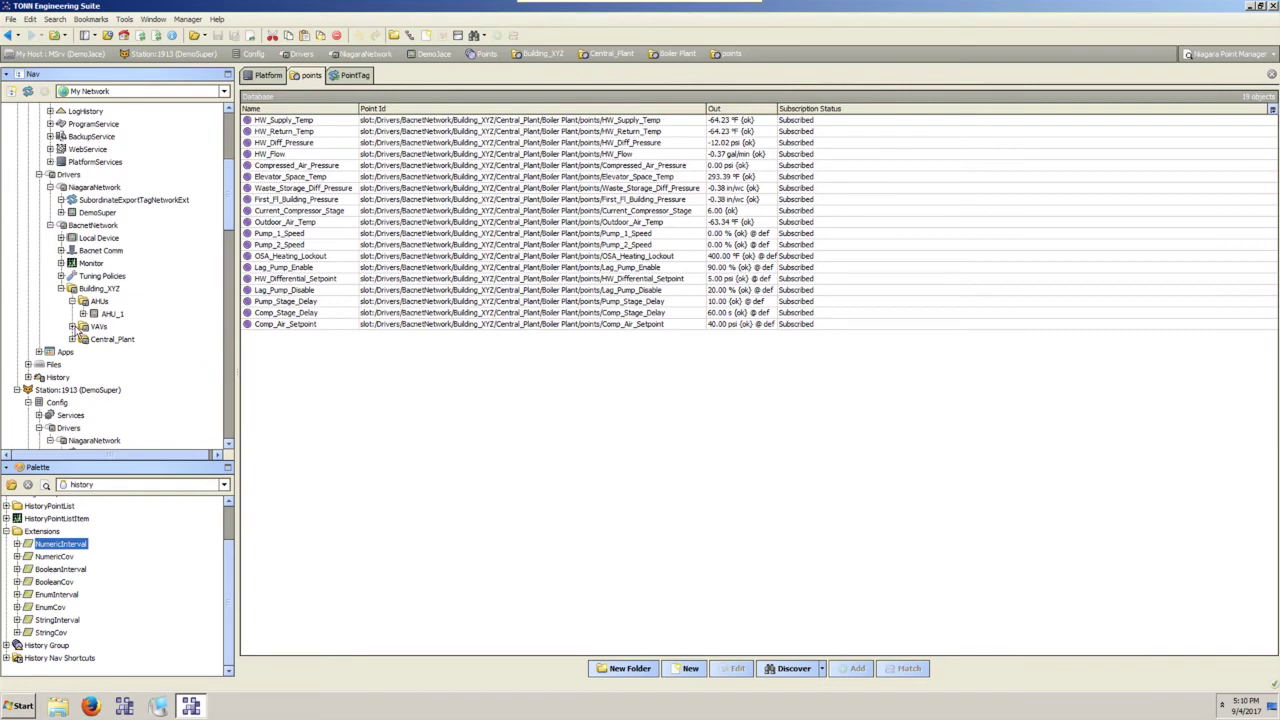
Expand the JACE's VAVs folder and inspect Local_Space_Temp's pointTag.
click(74, 328)
click(148, 353)
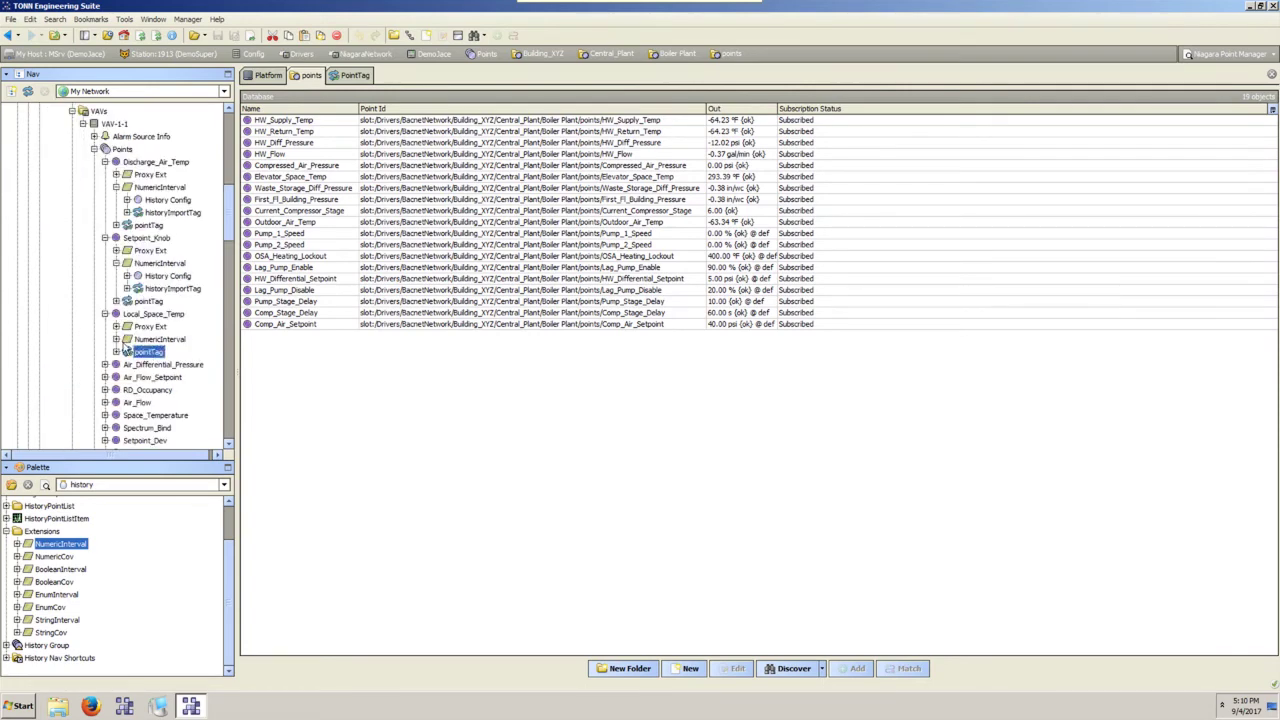
scroll(152, 371, down, 7)
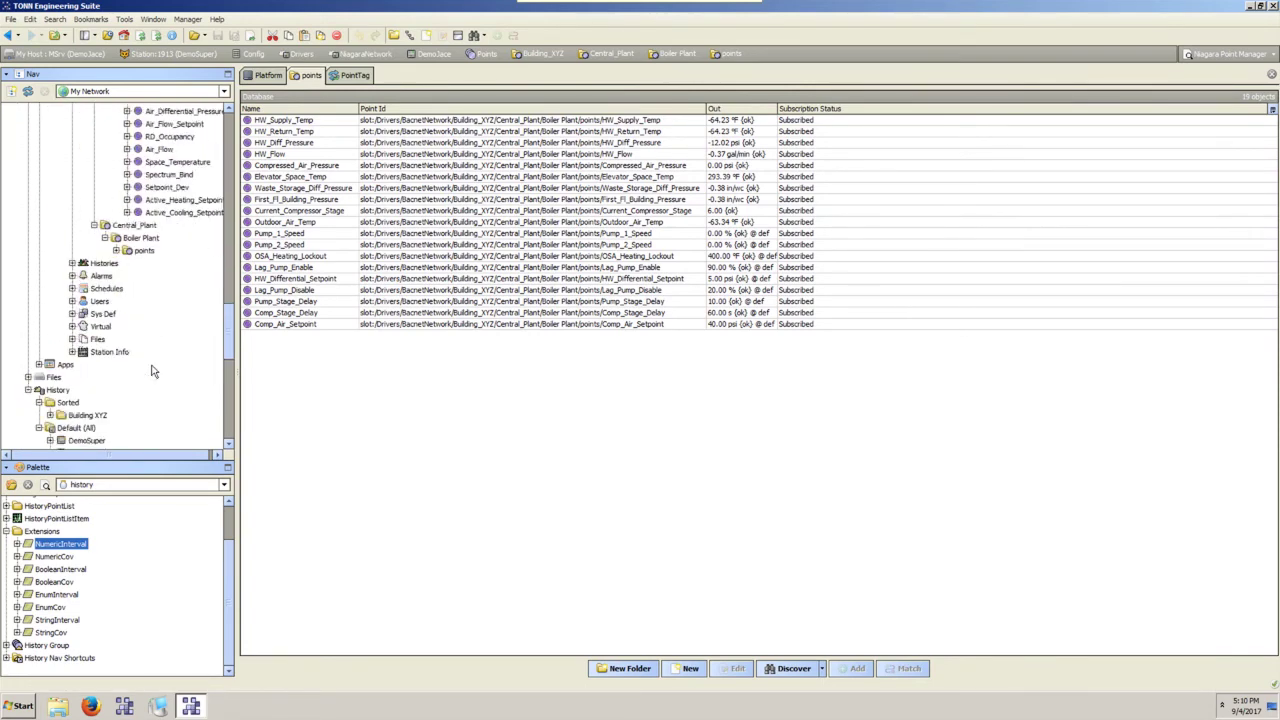
scroll(152, 371, down, 5)
scroll(97, 268, down, 5)
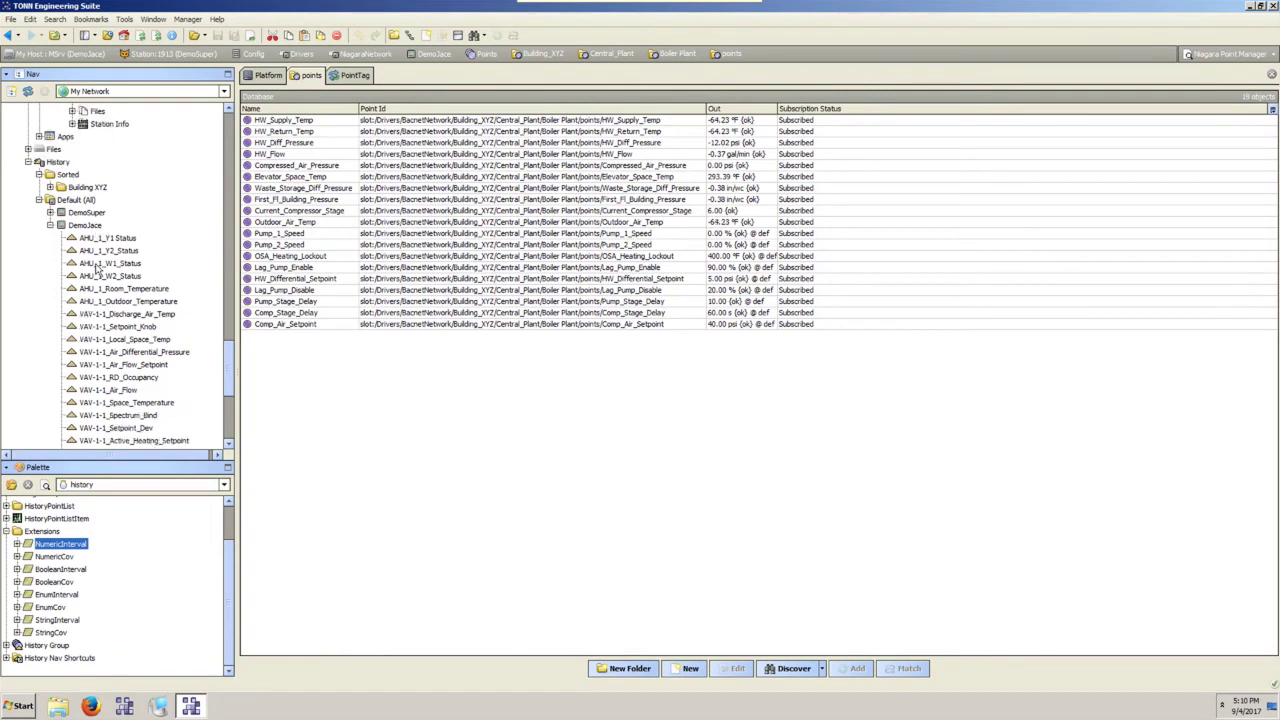
click(96, 203)
scroll(105, 266, up, 4)
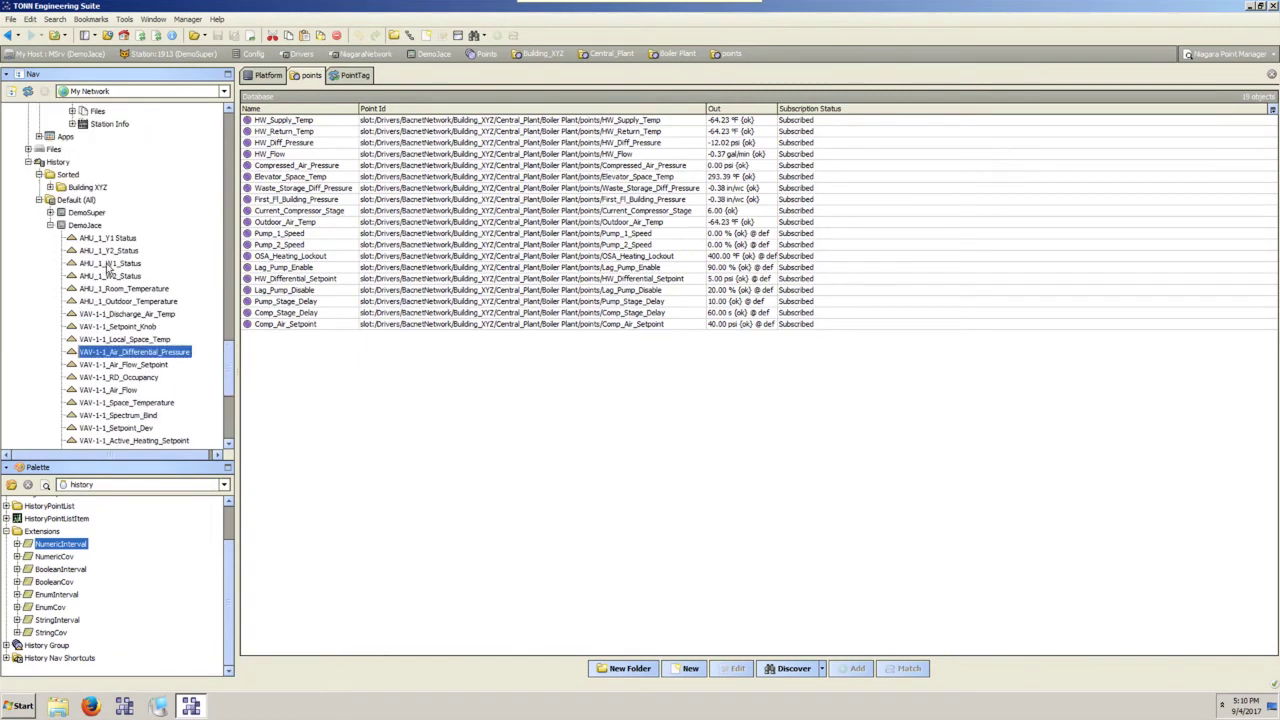
click(88, 188)
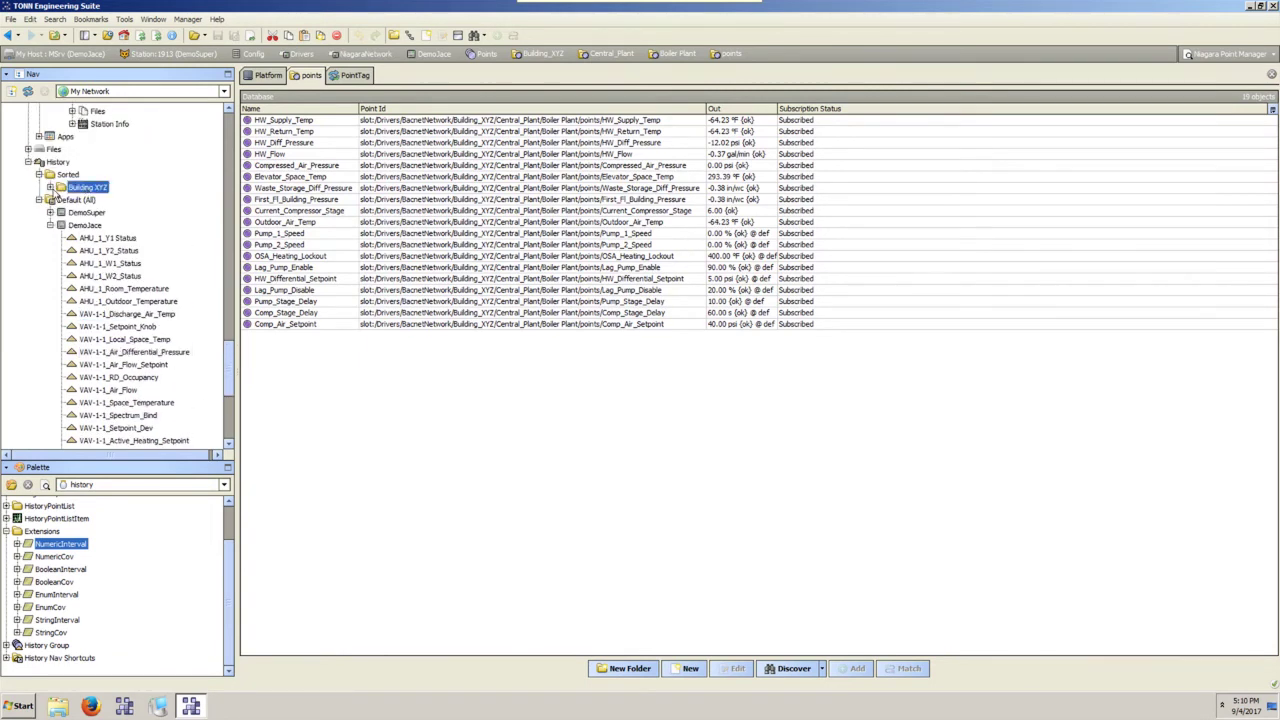
click(50, 187)
click(61, 200)
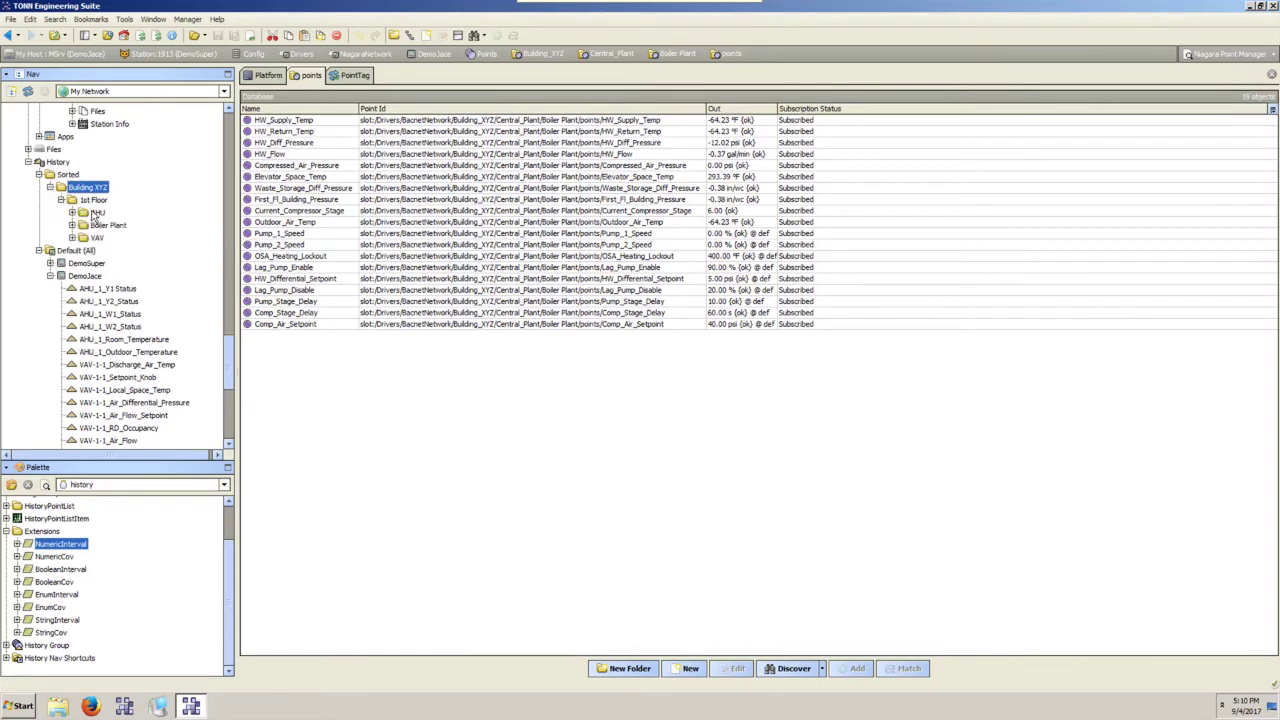
click(72, 237)
click(97, 239)
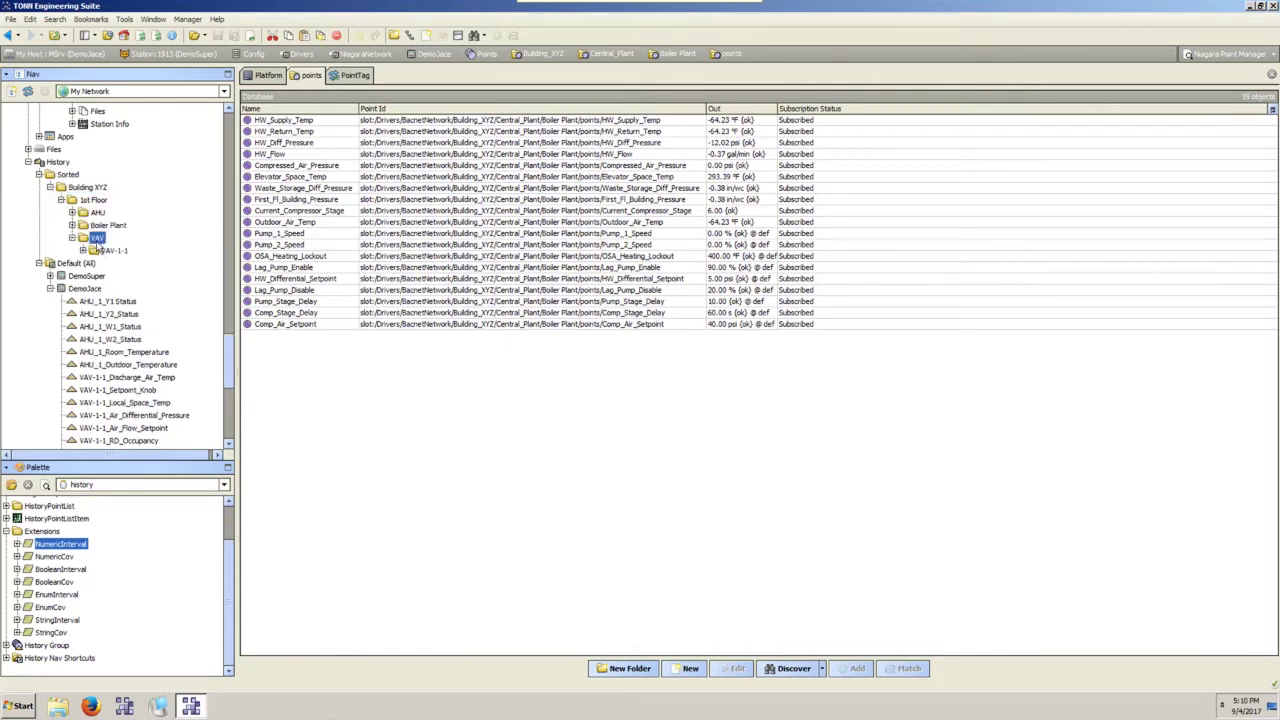
click(84, 250)
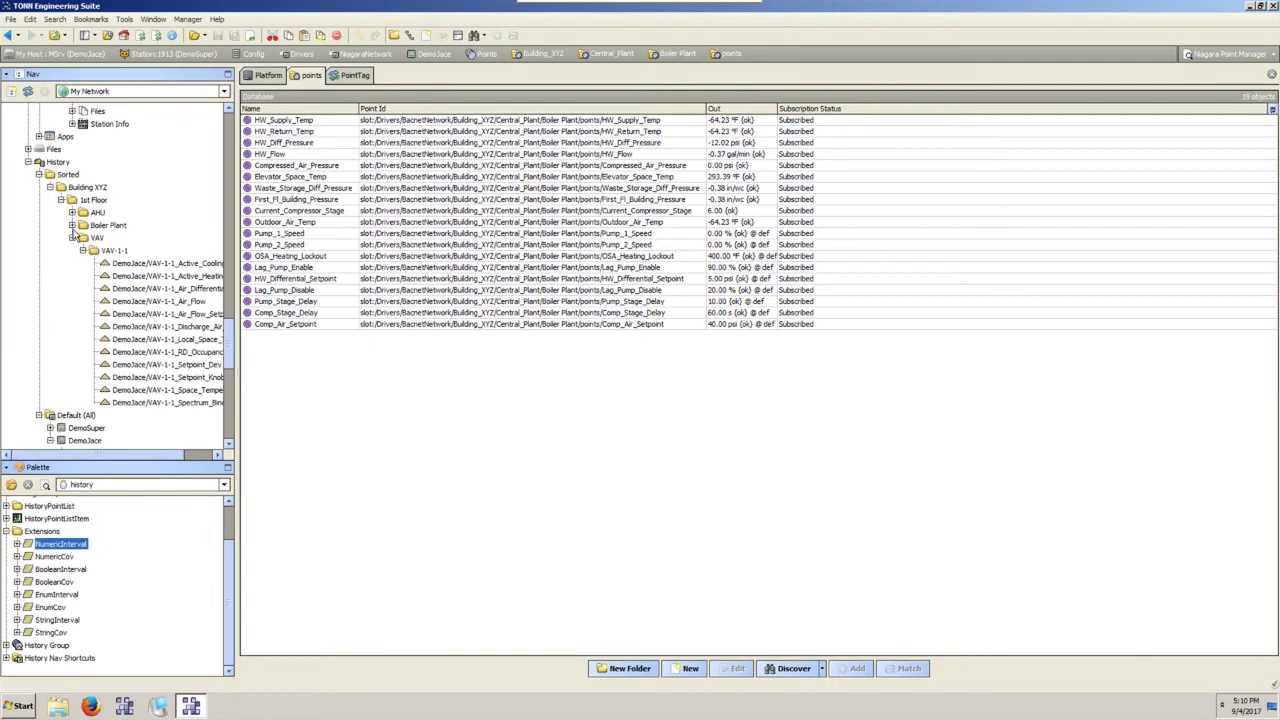
click(73, 225)
click(83, 238)
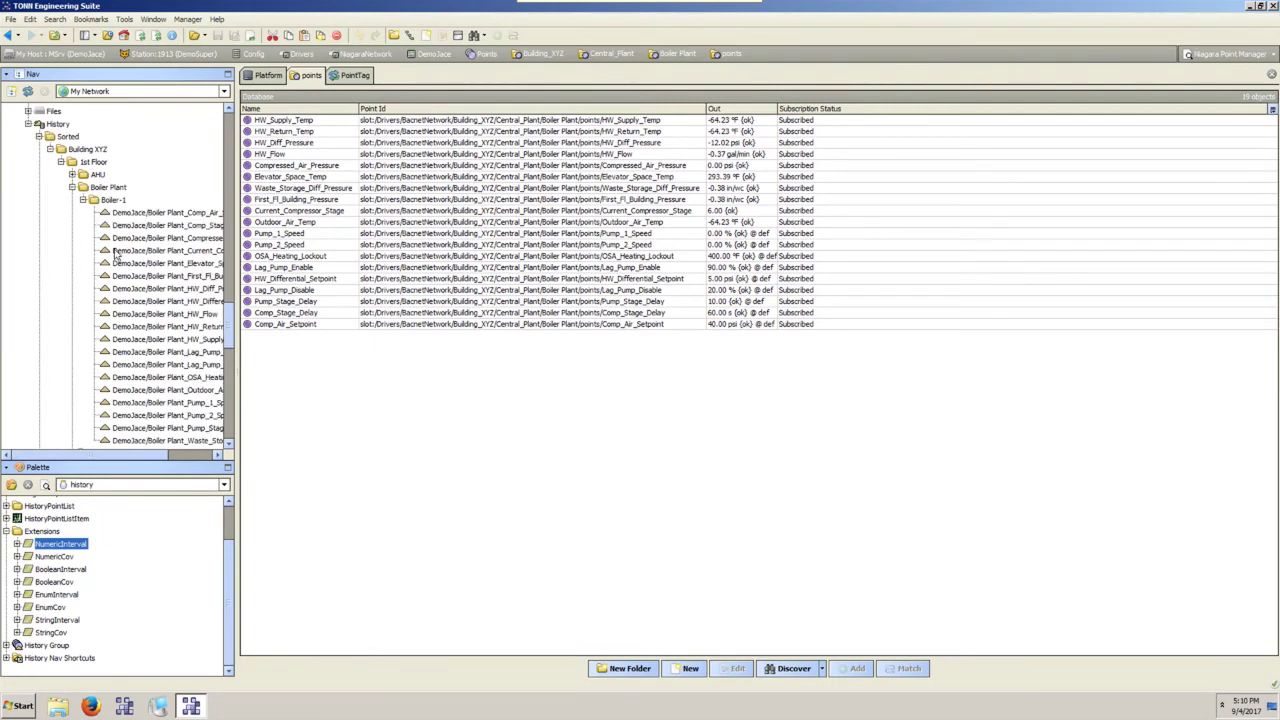
scroll(115, 255, down, 5)
scroll(115, 255, up, 9)
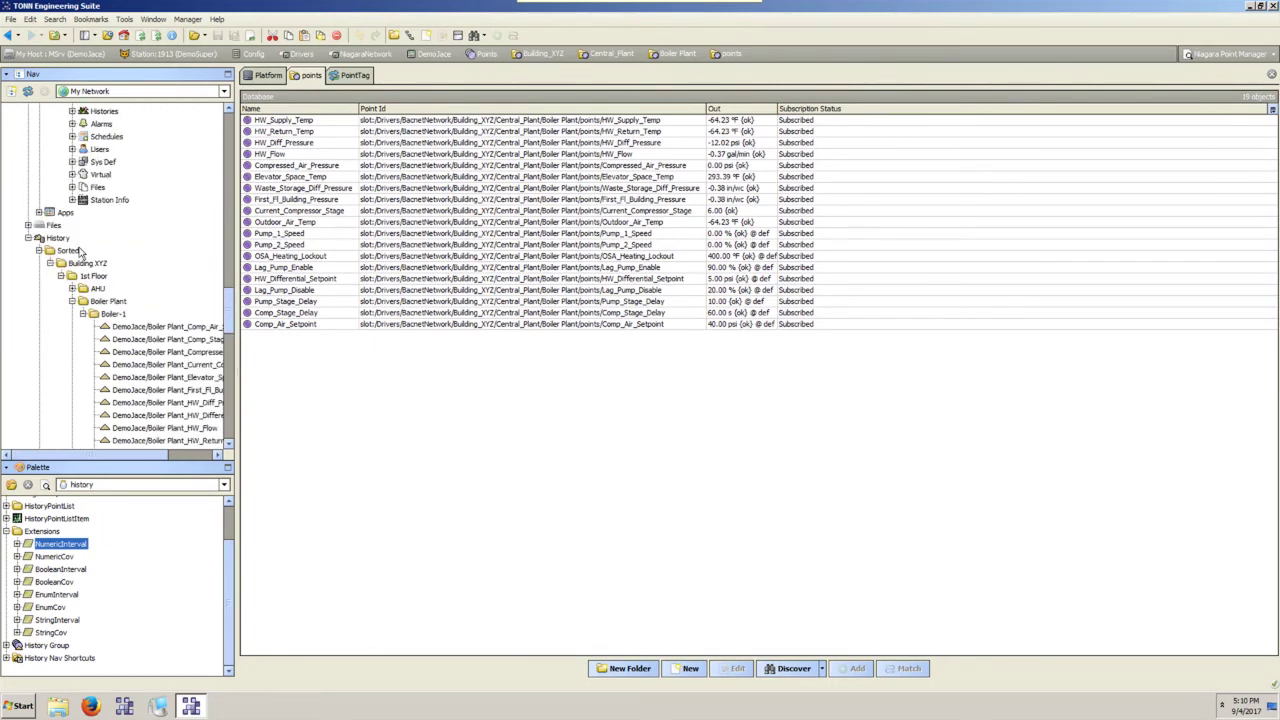
scroll(138, 333, down, 3)
scroll(138, 333, down, 6)
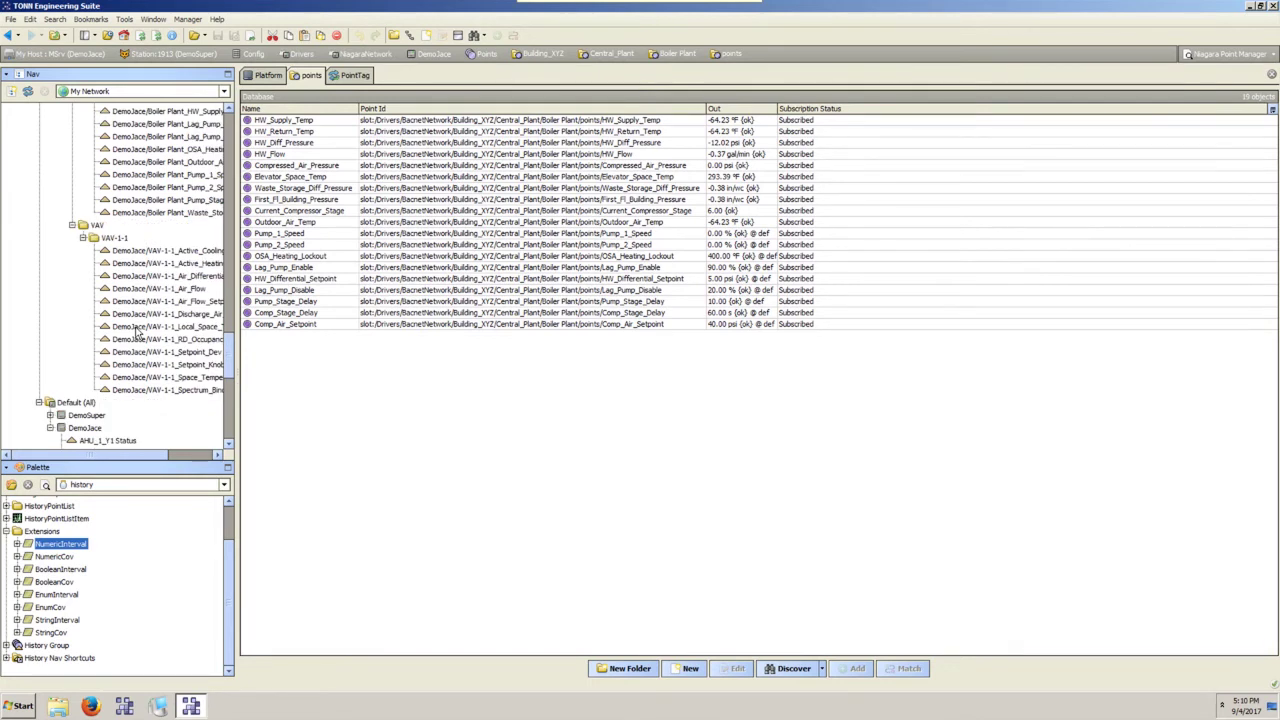
scroll(137, 333, up, 8)
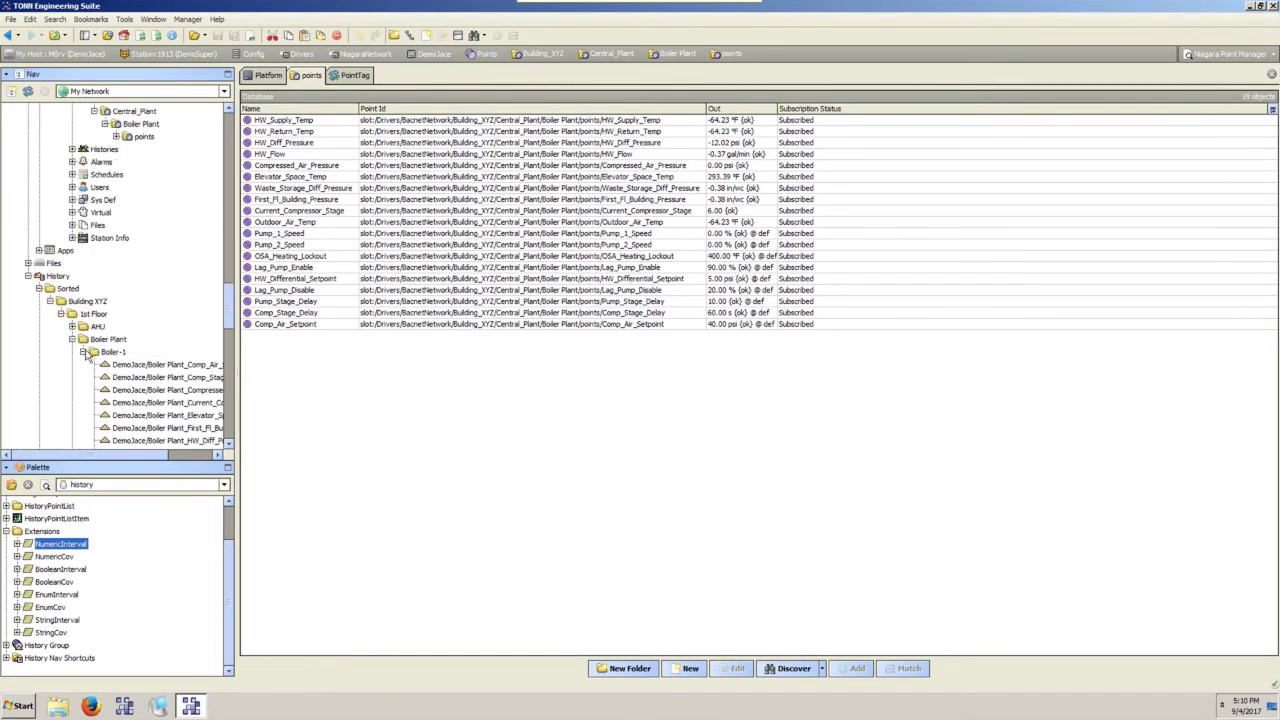
click(83, 352)
click(72, 340)
click(72, 352)
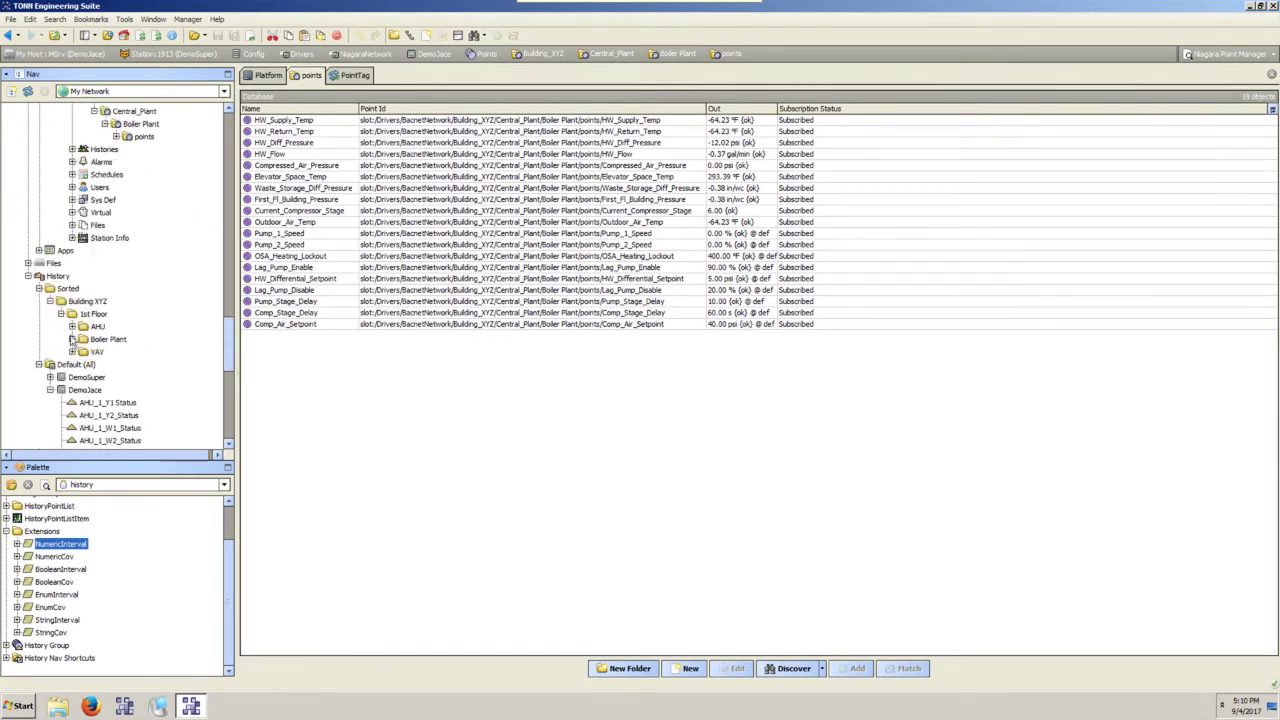
click(61, 314)
click(50, 301)
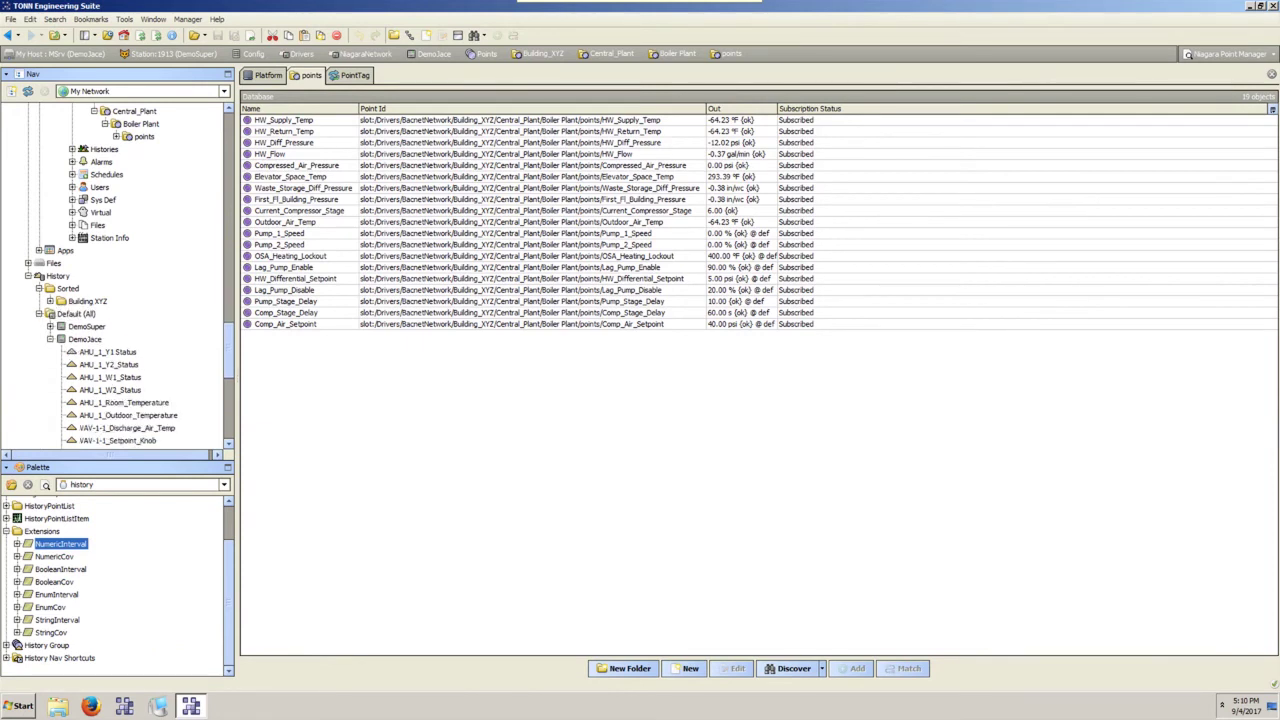
scroll(146, 314, up, 8)
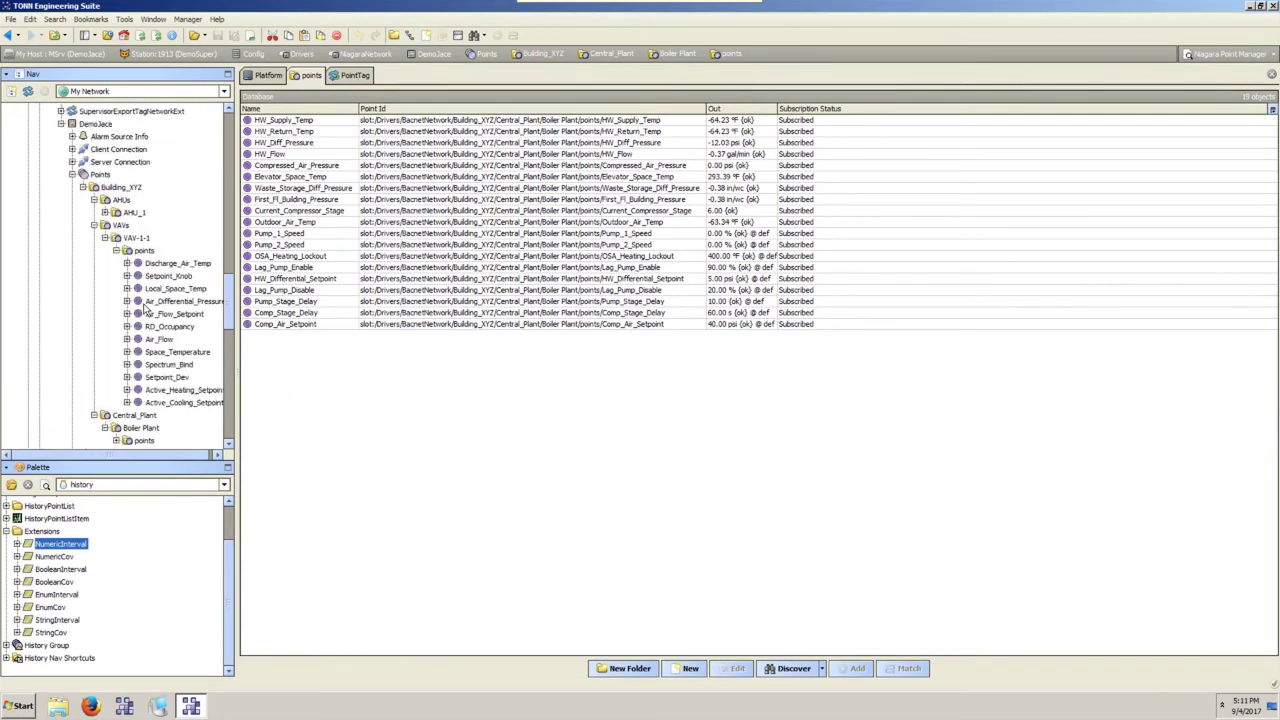
click(108, 226)
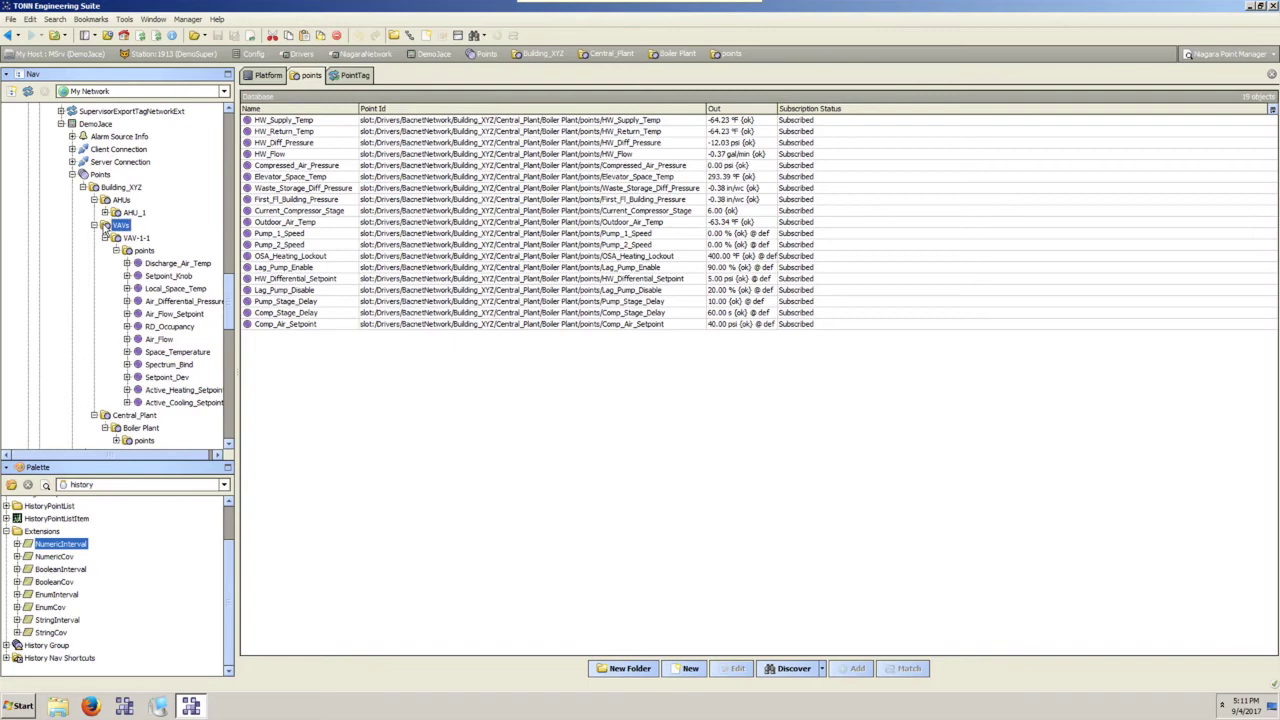
click(94, 225)
click(74, 175)
scroll(105, 273, up, 10)
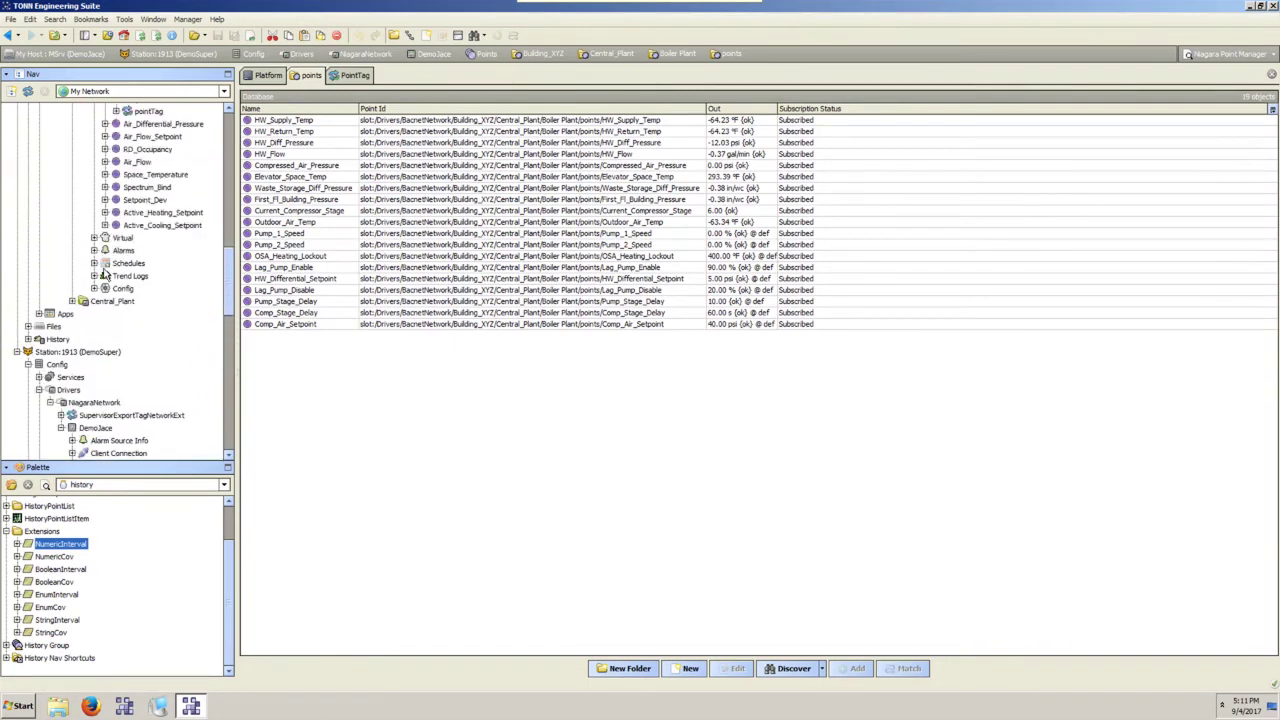
scroll(104, 274, up, 5)
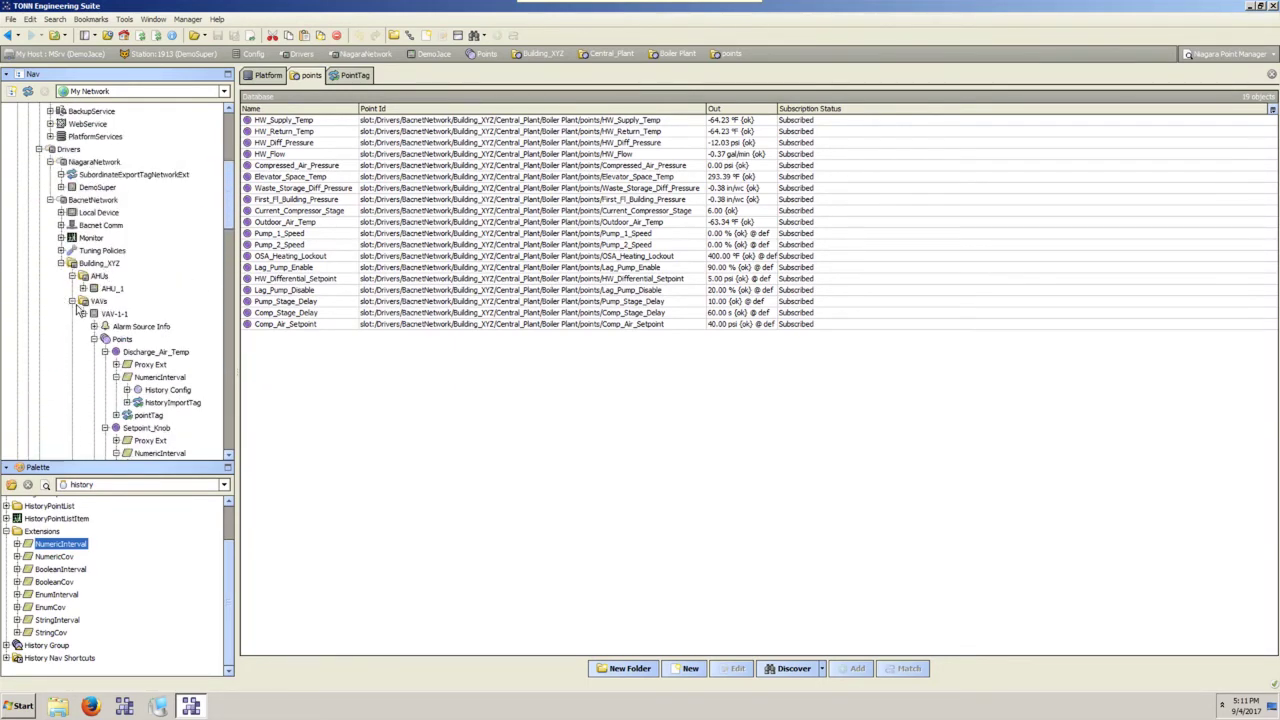
click(73, 300)
click(62, 264)
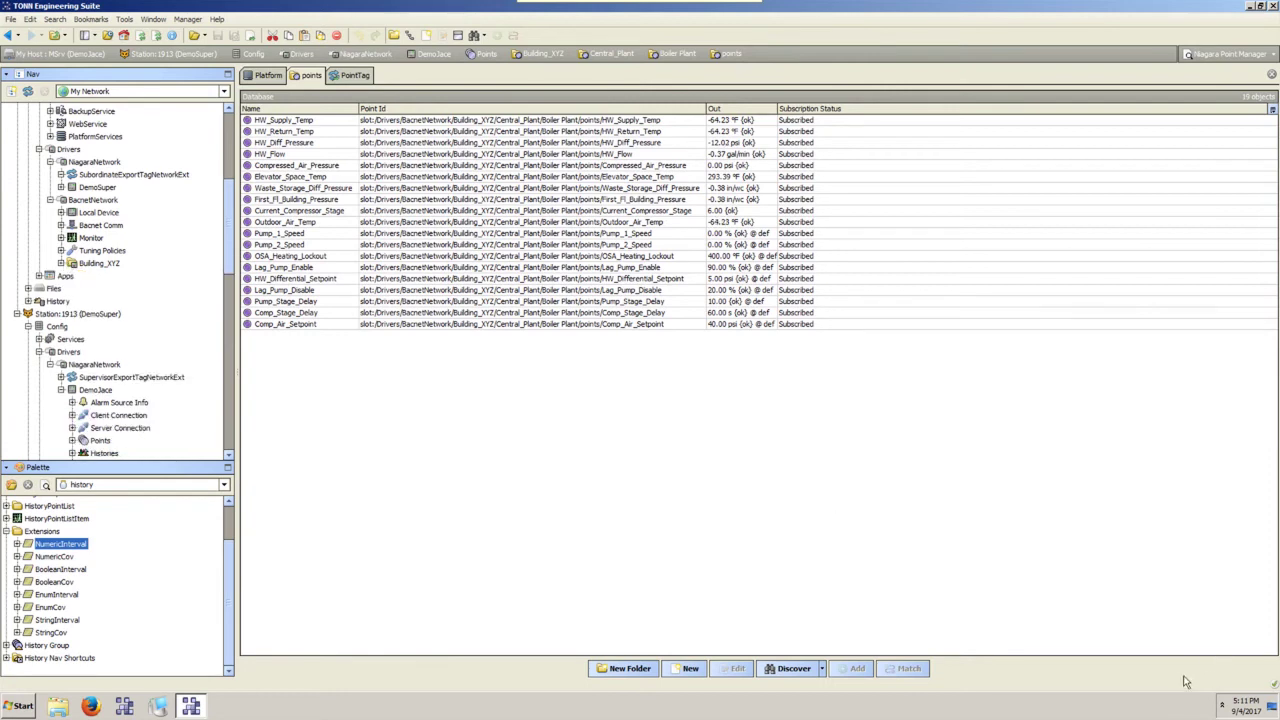
scroll(98, 248, up, 2)
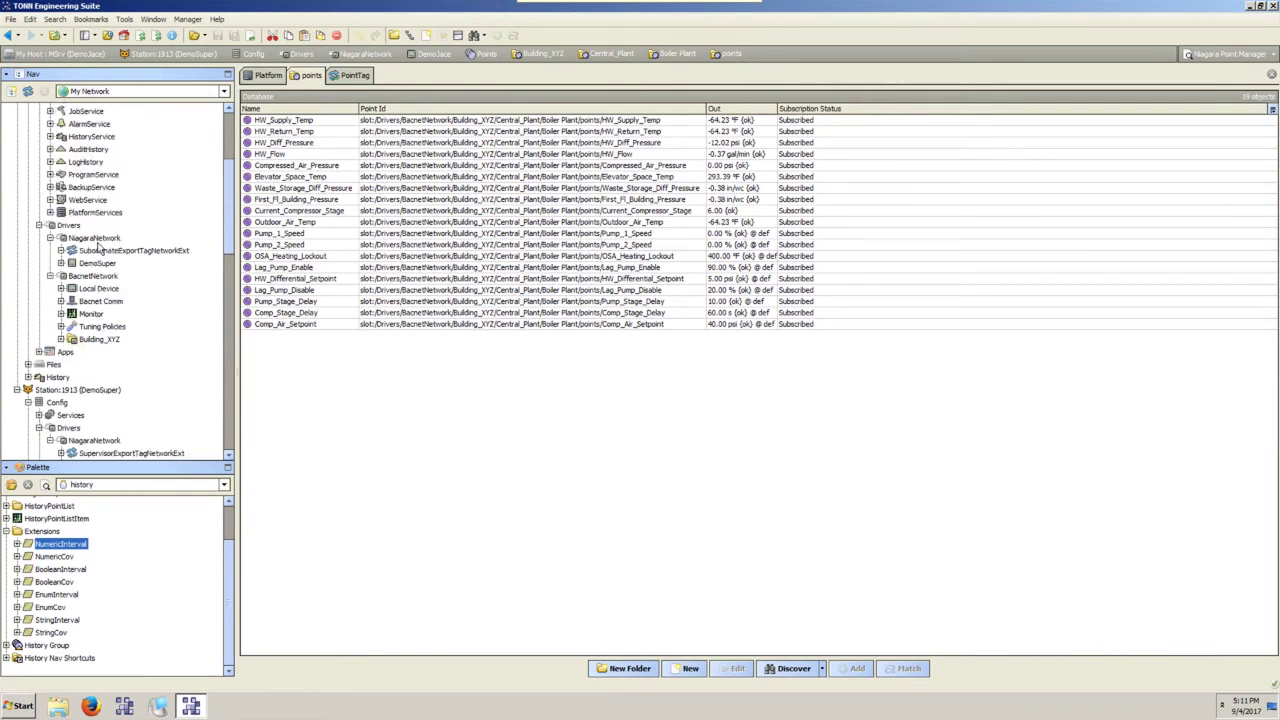
scroll(100, 250, up, 3)
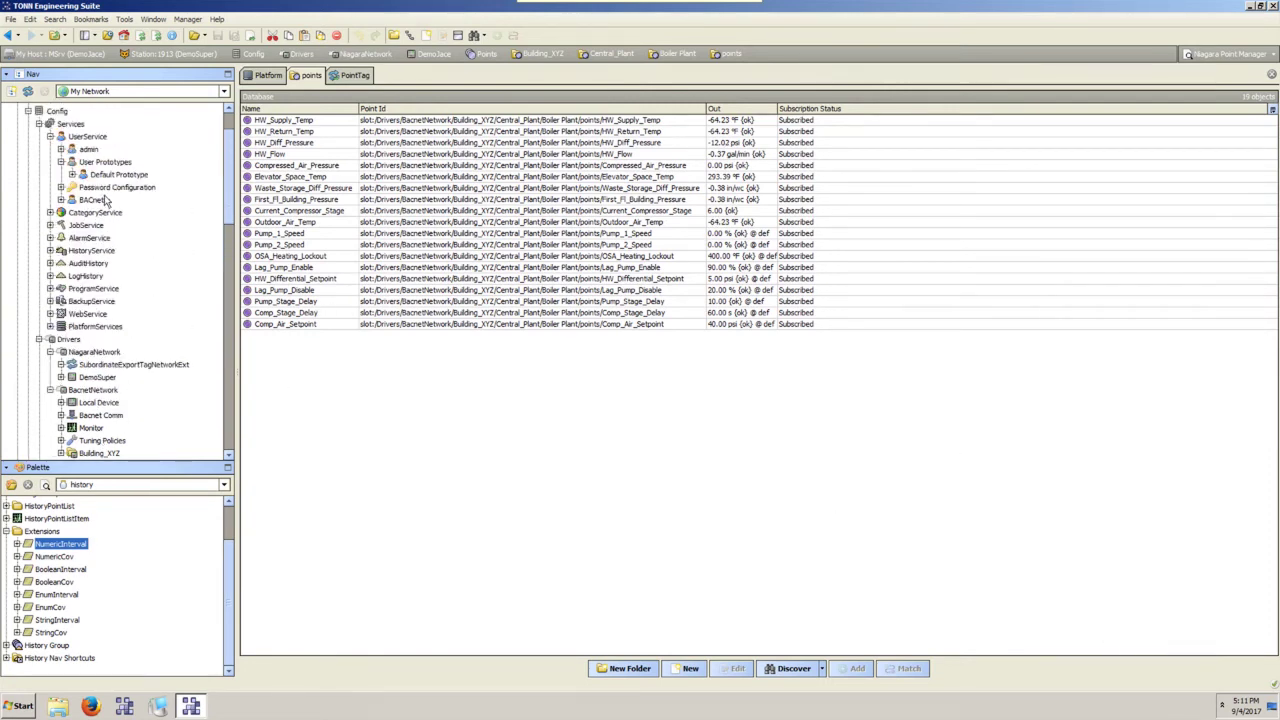
Inspect SubordinateJoinJob under DemoJace's JobService and open the Subordinate Join job log.
click(50, 225)
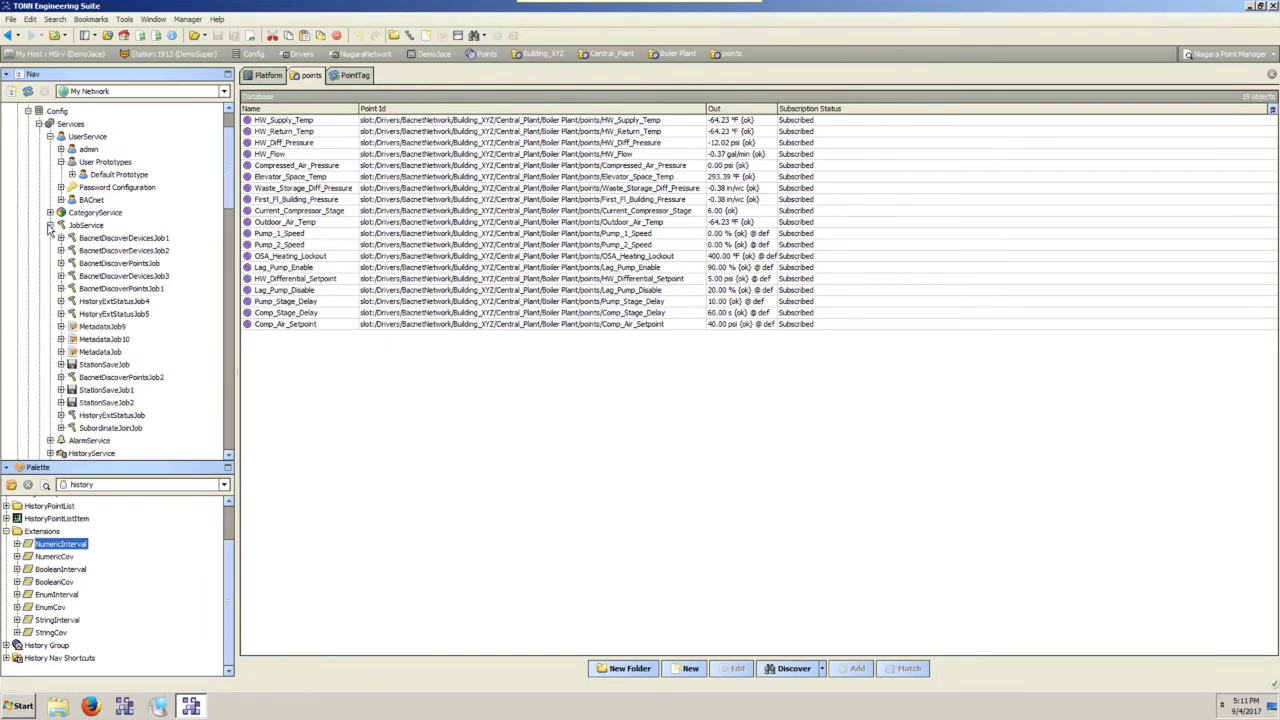
scroll(115, 244, down, 3)
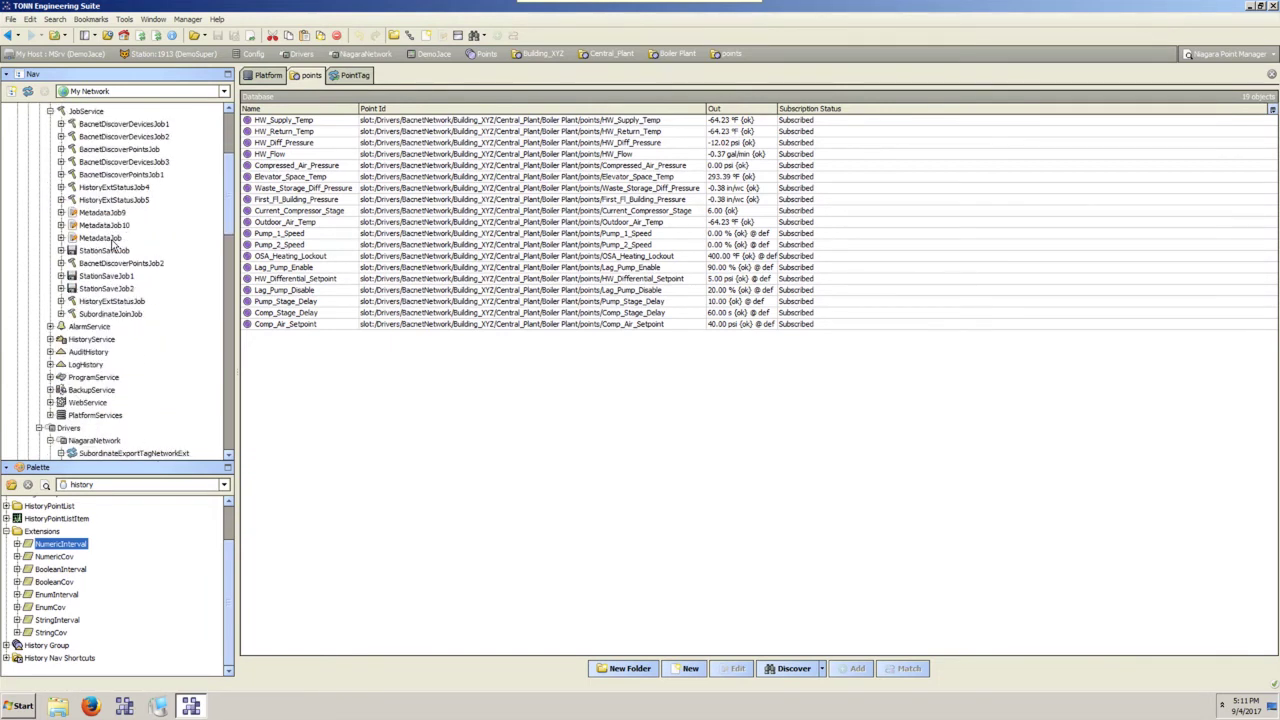
click(108, 314)
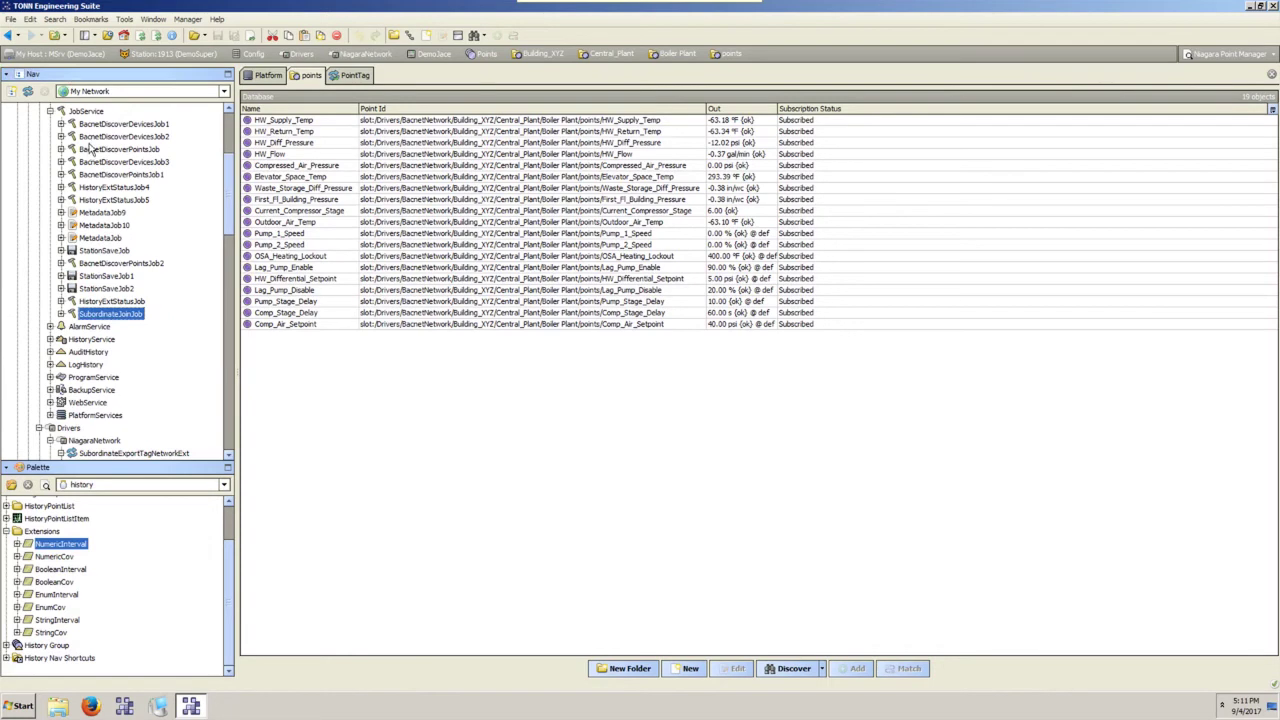
double_click(118, 315)
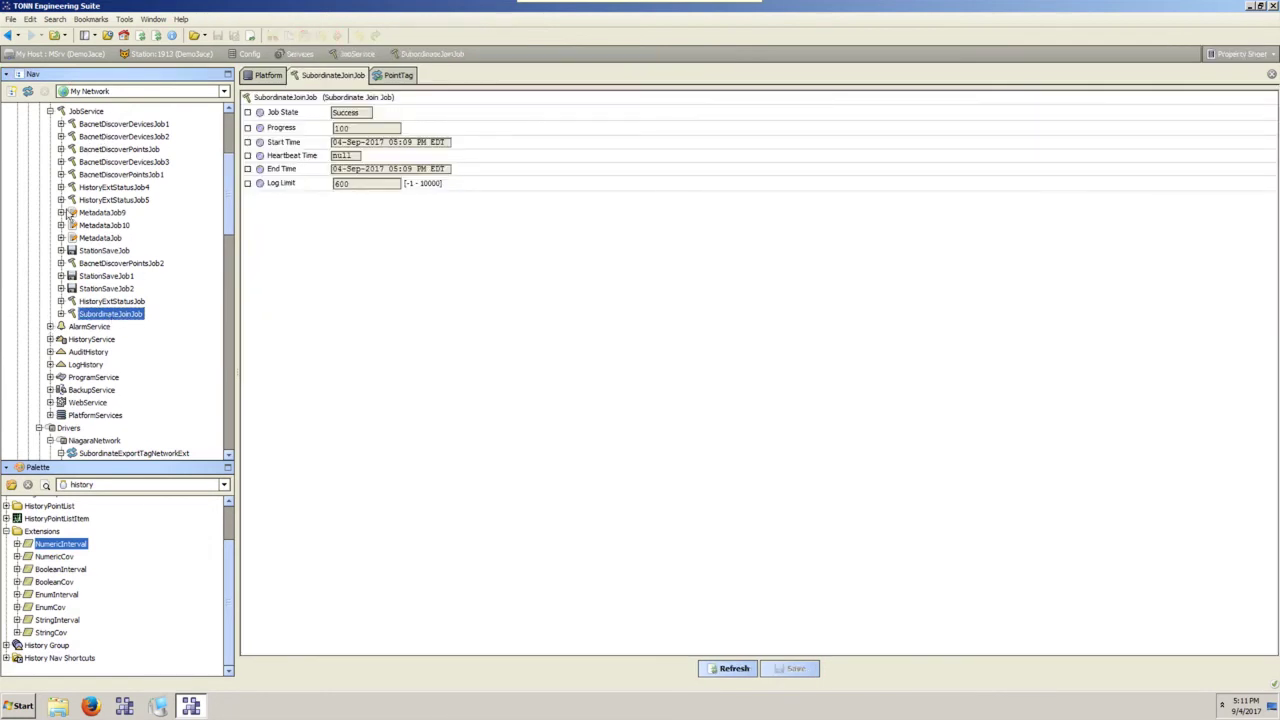
scroll(85, 150, up, 1)
double_click(85, 149)
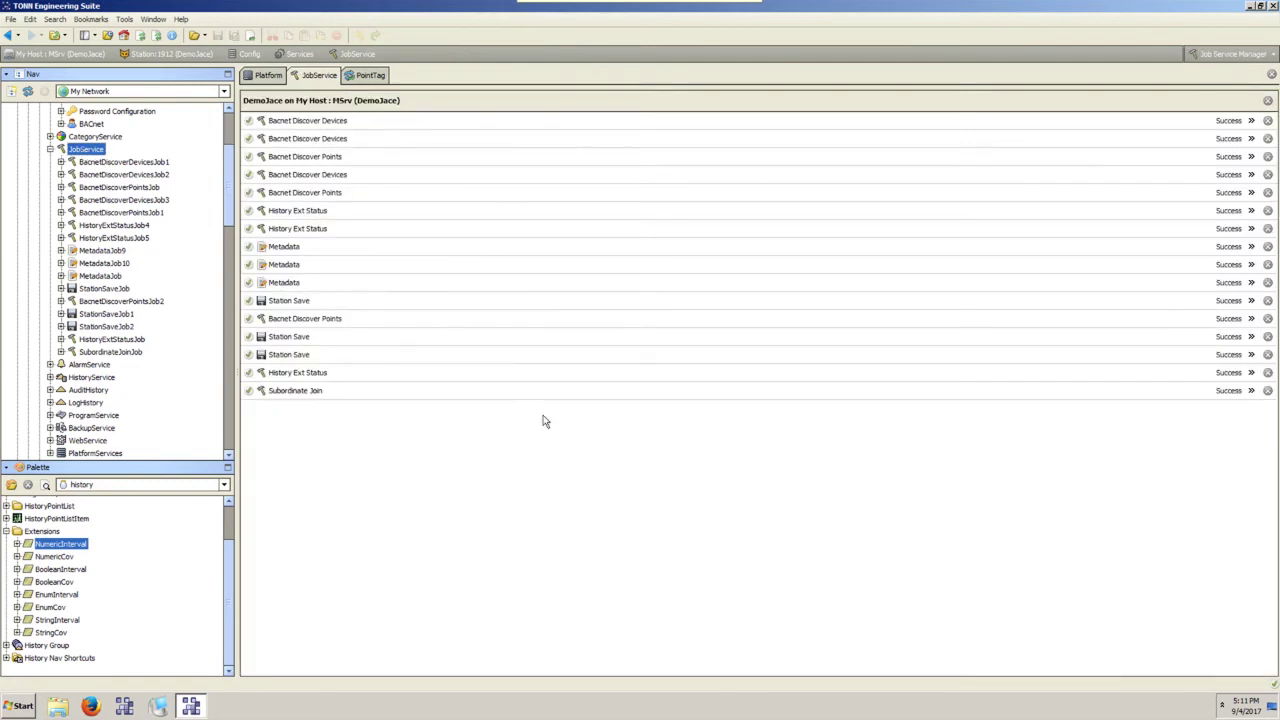
click(1251, 391)
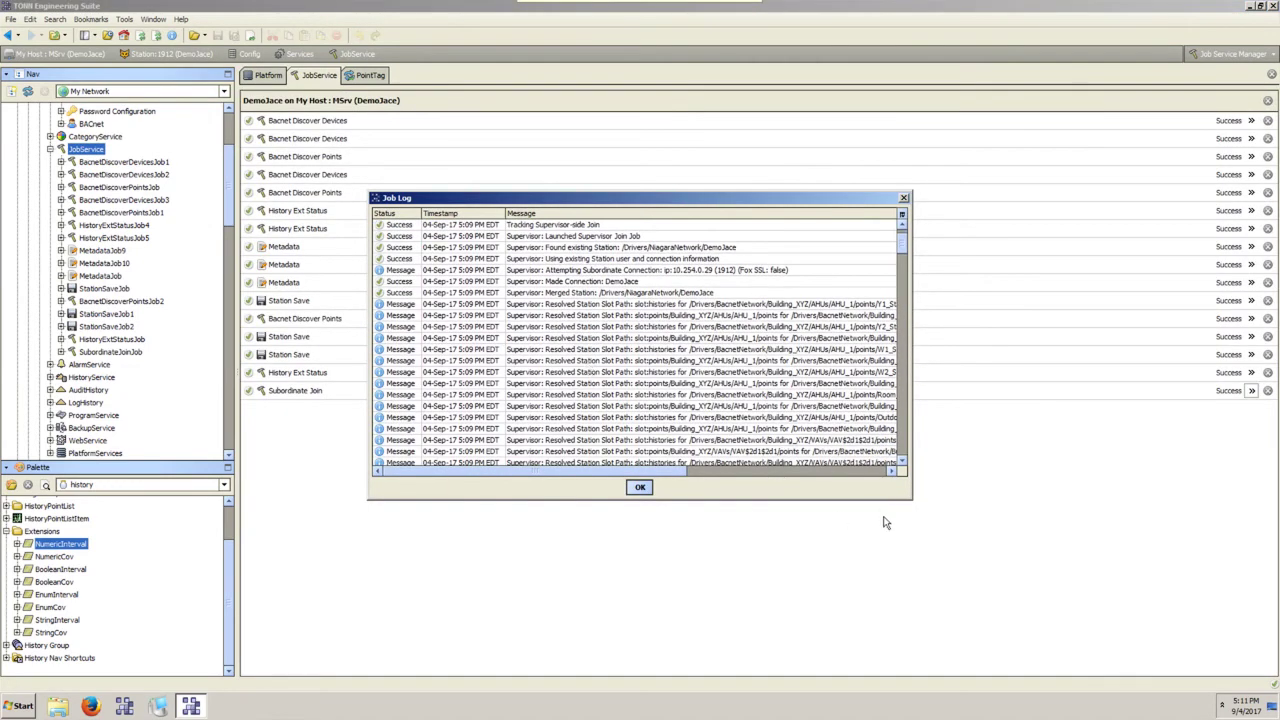
Enlarge the Subordinate Join Job Log and move it toward the top-left of the workspace.
drag(910, 498, 990, 692)
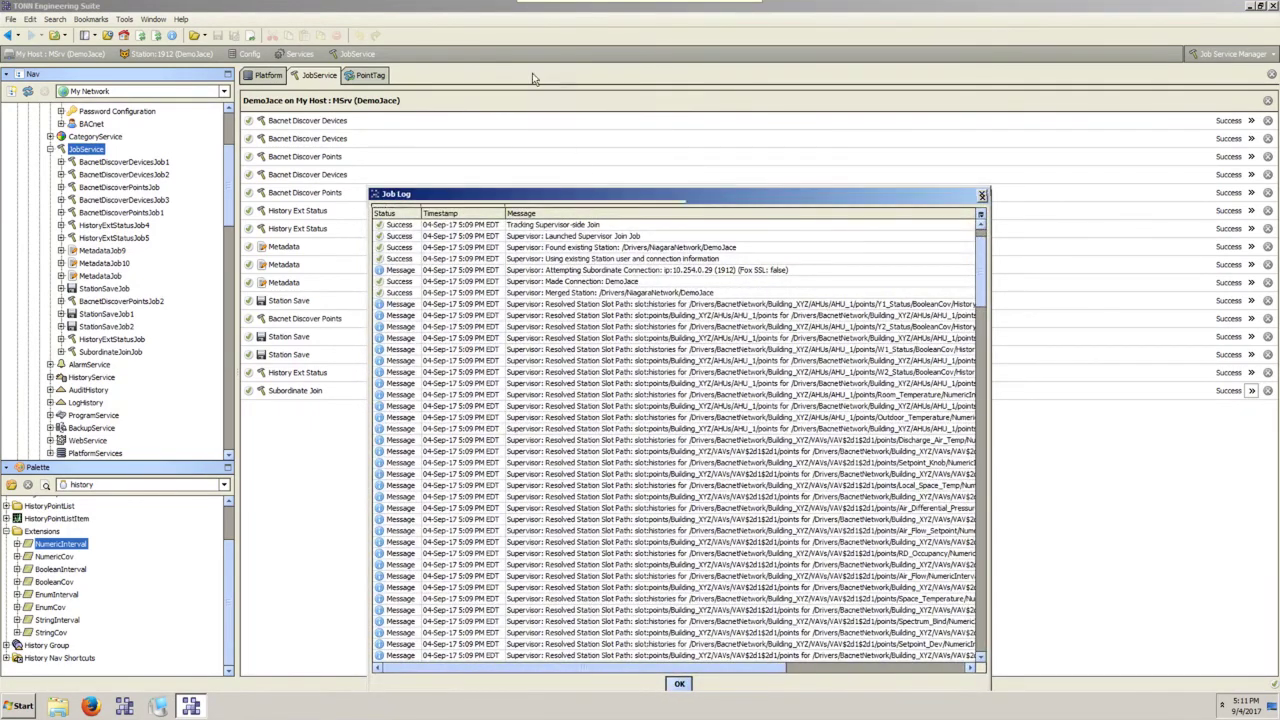
drag(591, 202, 443, 14)
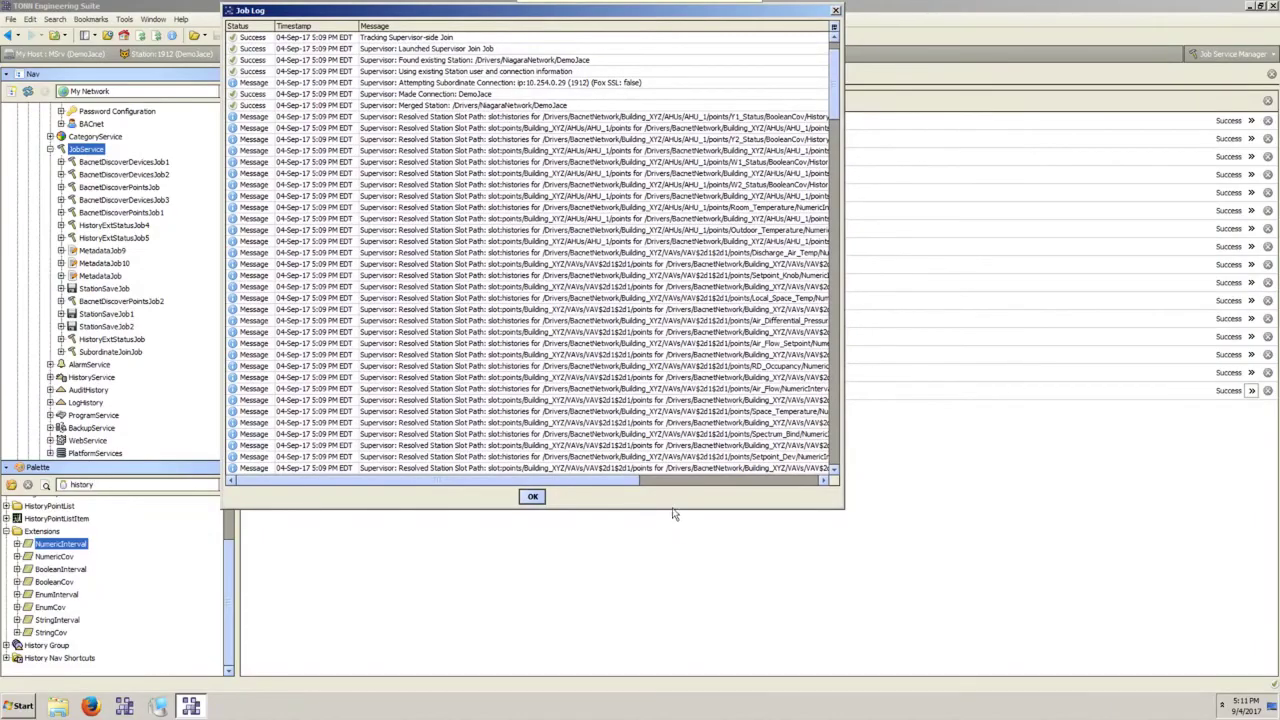
drag(843, 509, 1249, 651)
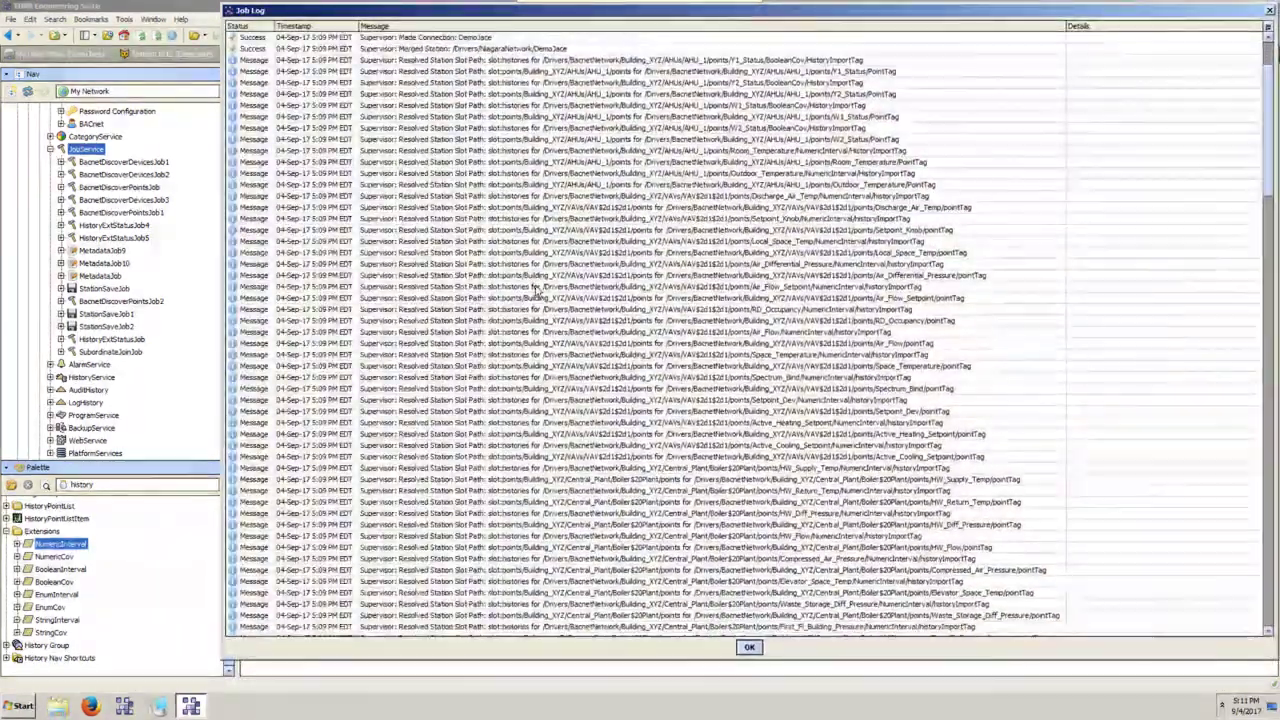
scroll(537, 288, down, 10)
scroll(537, 288, up, 10)
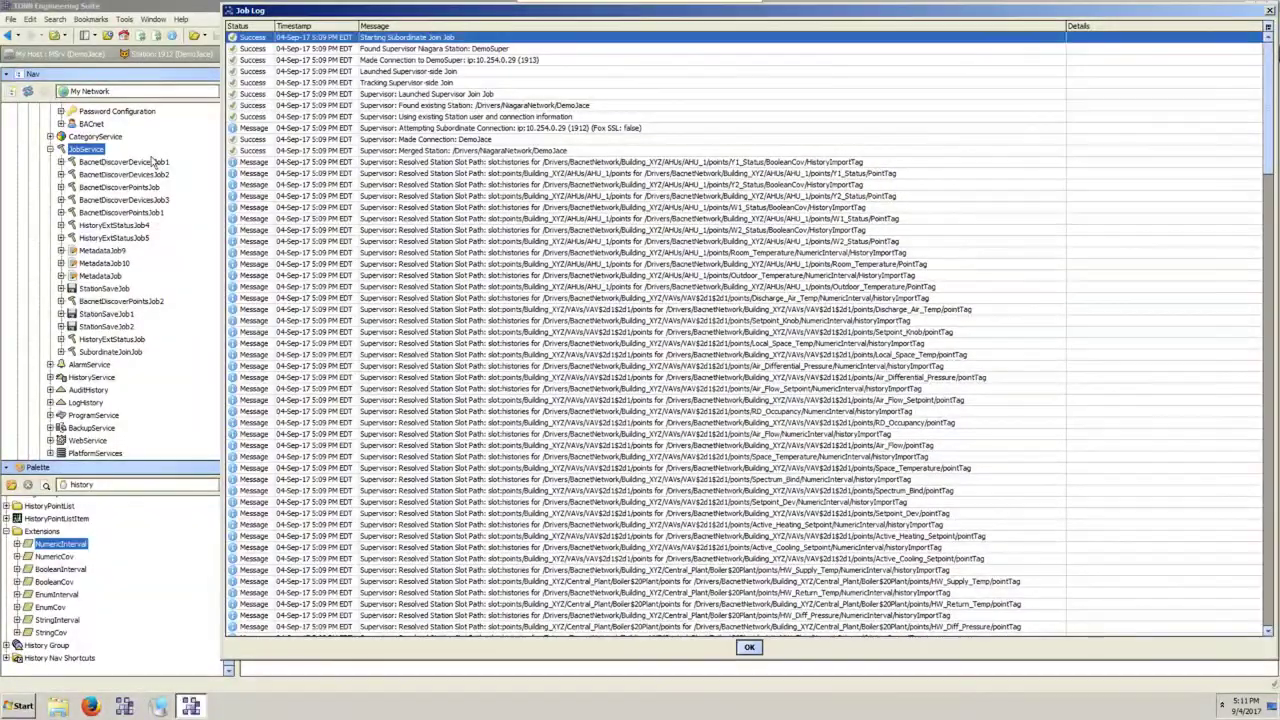
click(50, 150)
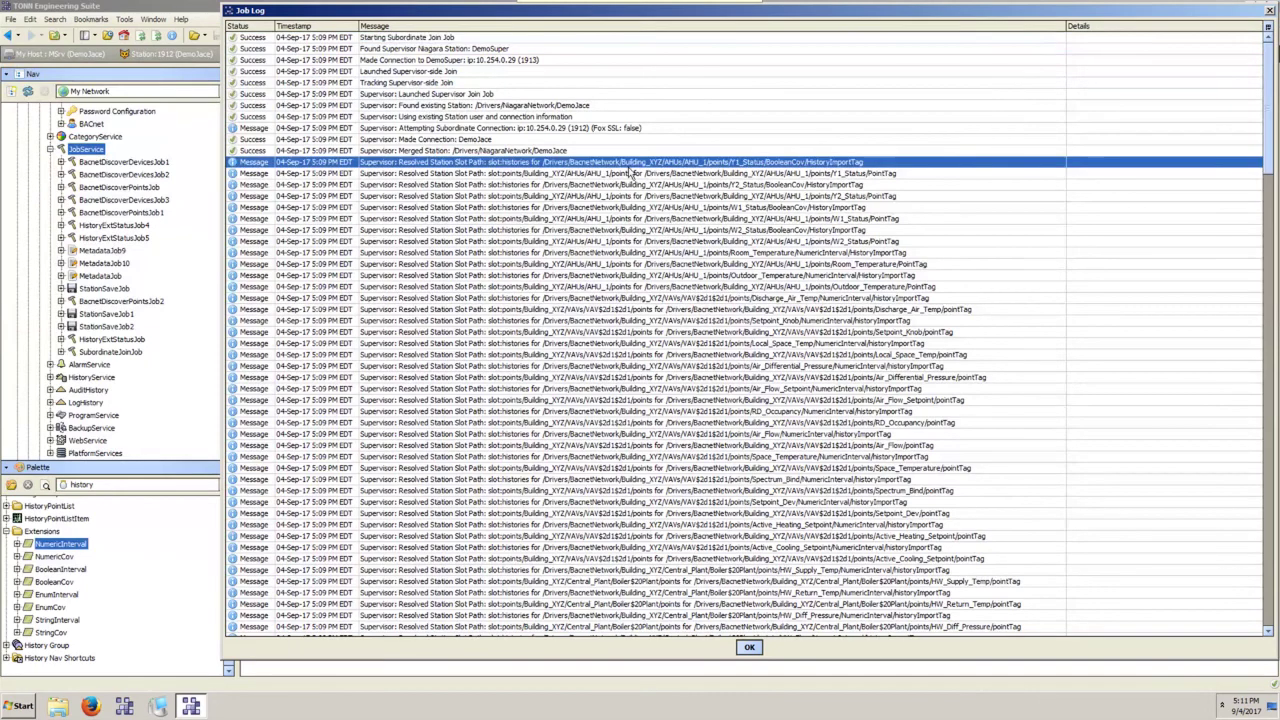
Review the resolved slot path messages and the Outdoor_Temperature and HW_Diff_Pressure pointTag entries.
click(627, 164)
click(712, 175)
click(710, 185)
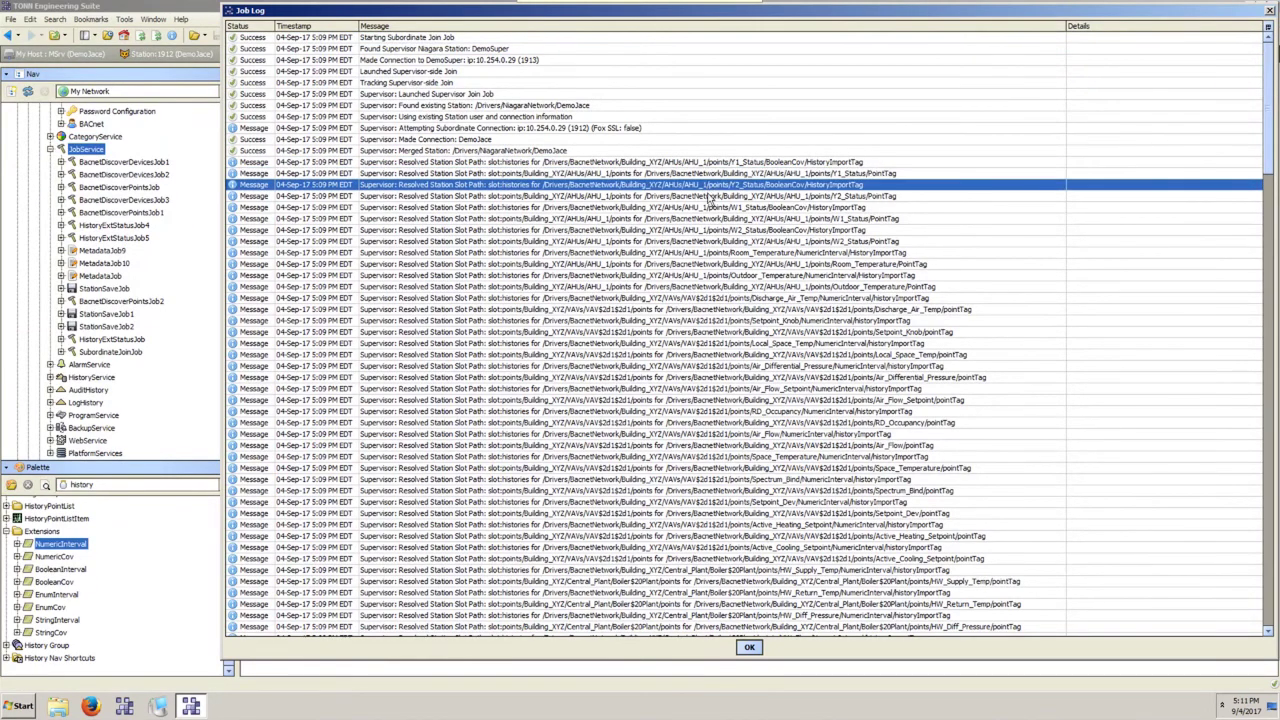
click(703, 286)
scroll(727, 499, down, 4)
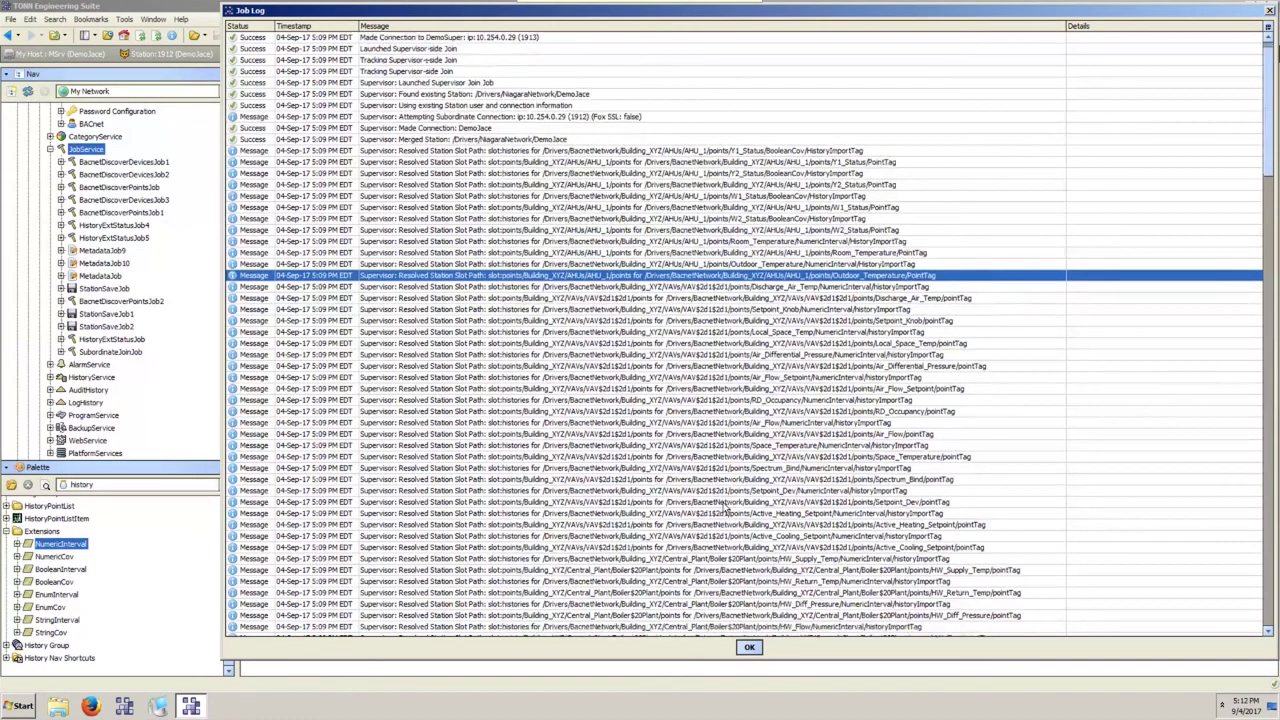
click(725, 505)
scroll(725, 508, down, 6)
scroll(727, 510, down, 3)
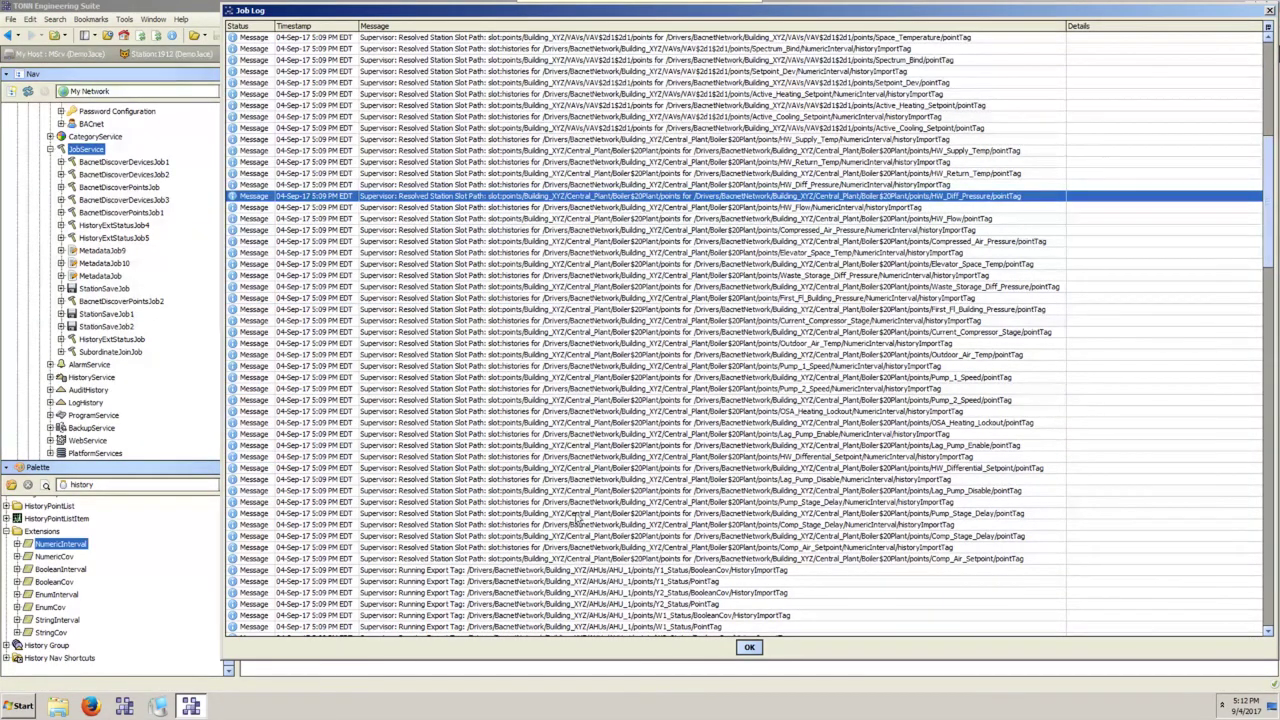
scroll(656, 320, down, 1)
scroll(656, 320, down, 7)
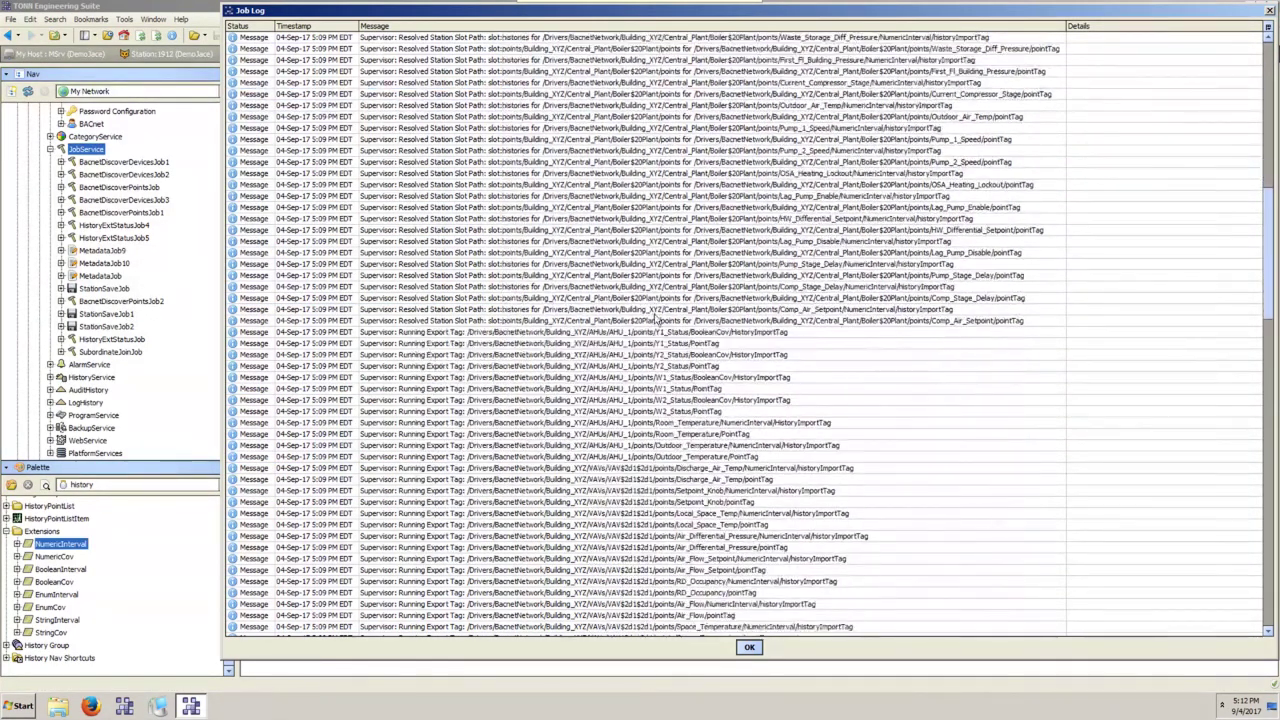
Check the Comp_Air_Setpoint, Air_Differential_Pressure, Setpoint_Knob and Local_Space_Temp export entries, then close the log.
click(268, 321)
scroll(480, 222, down, 4)
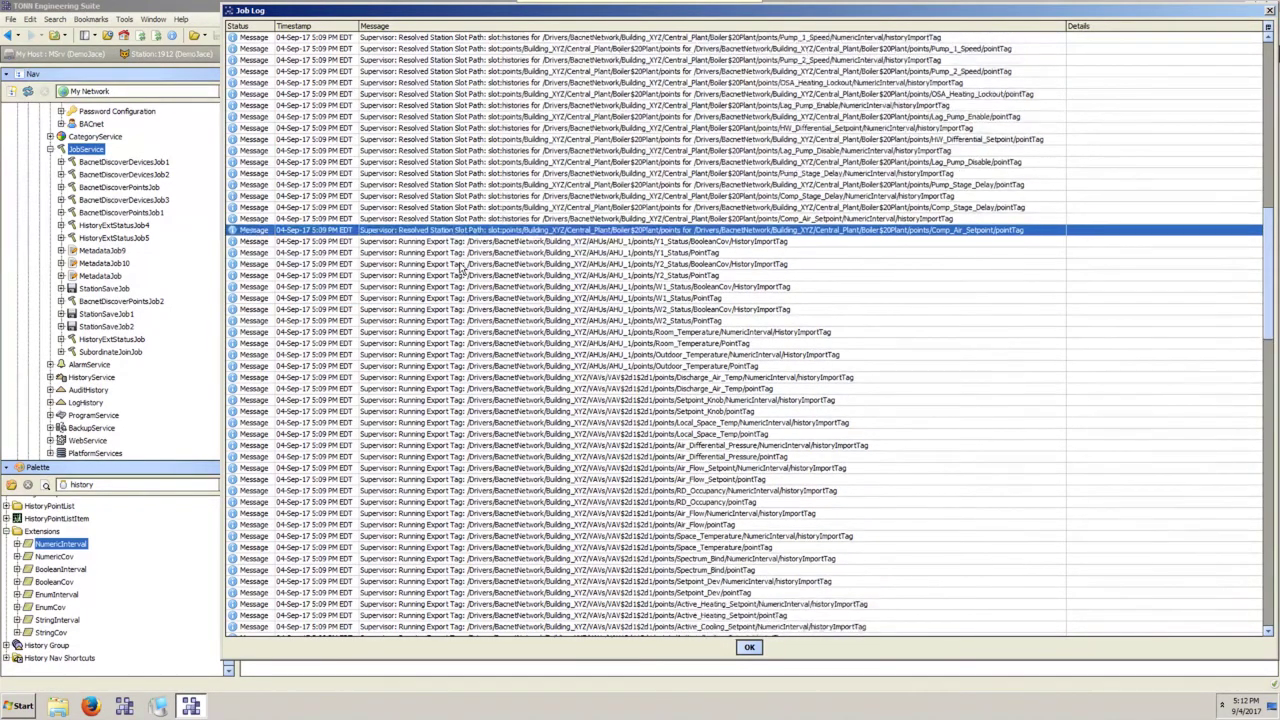
click(460, 388)
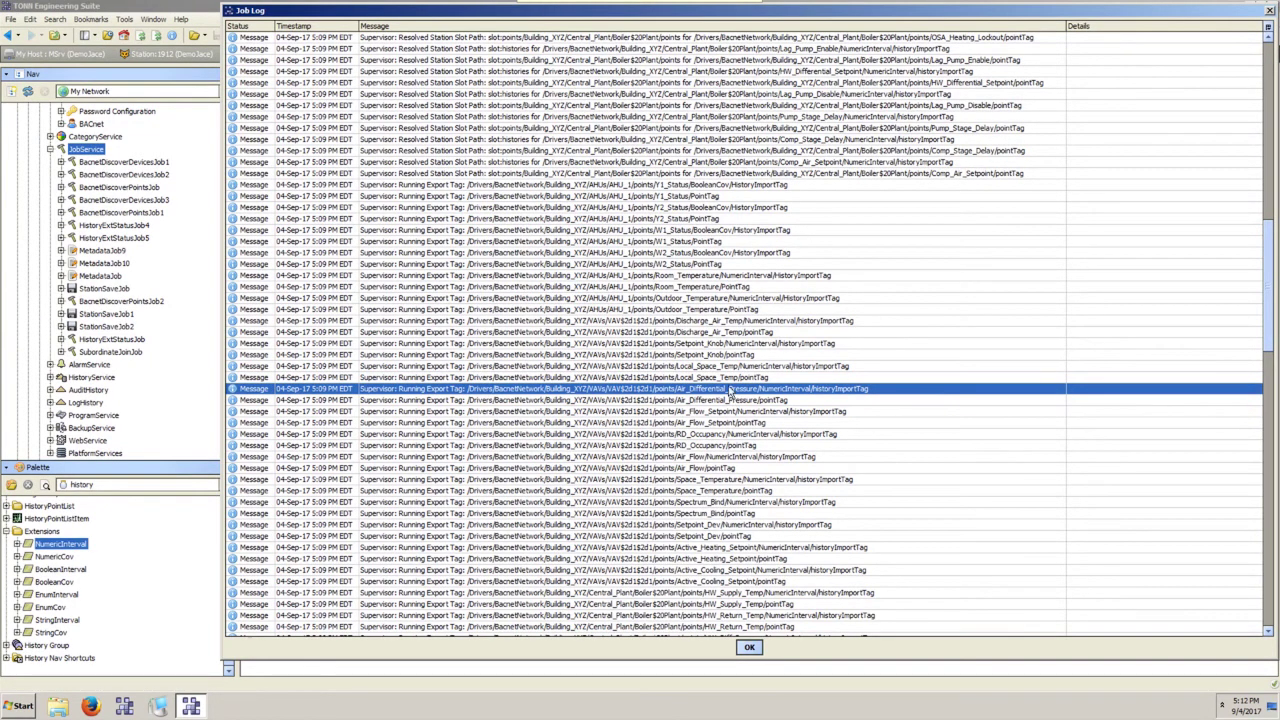
click(715, 379)
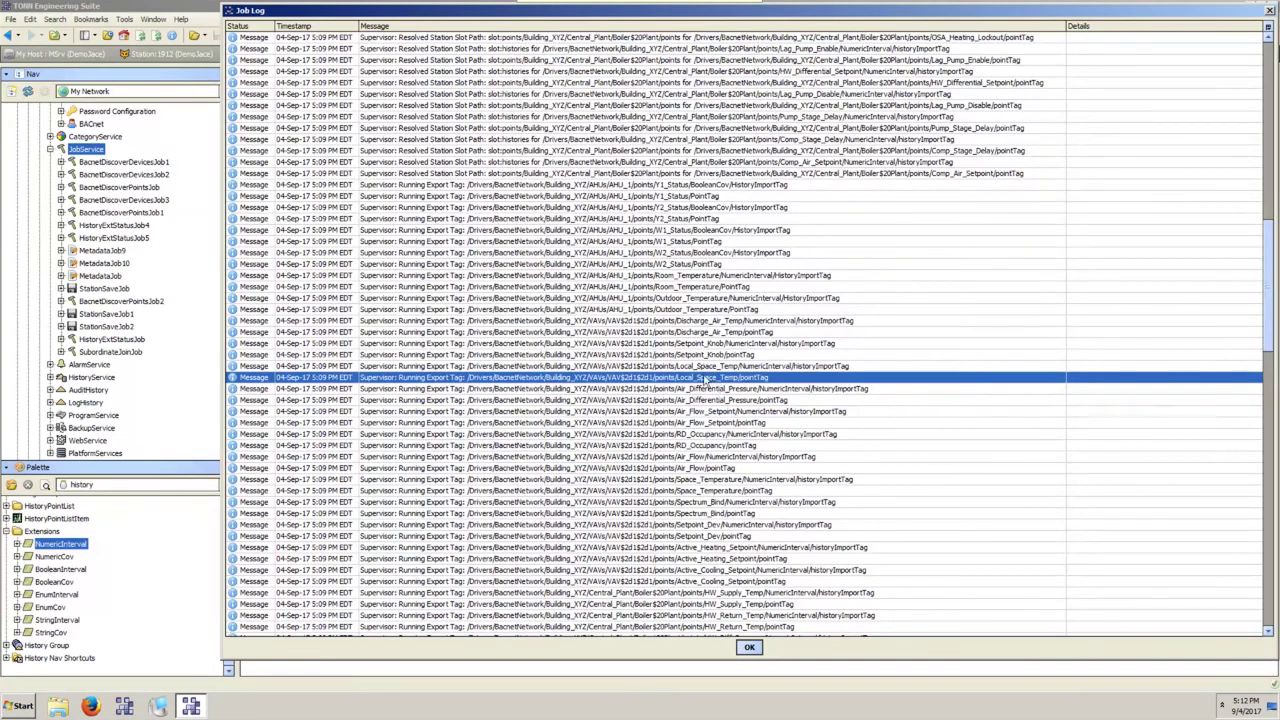
click(703, 357)
click(703, 367)
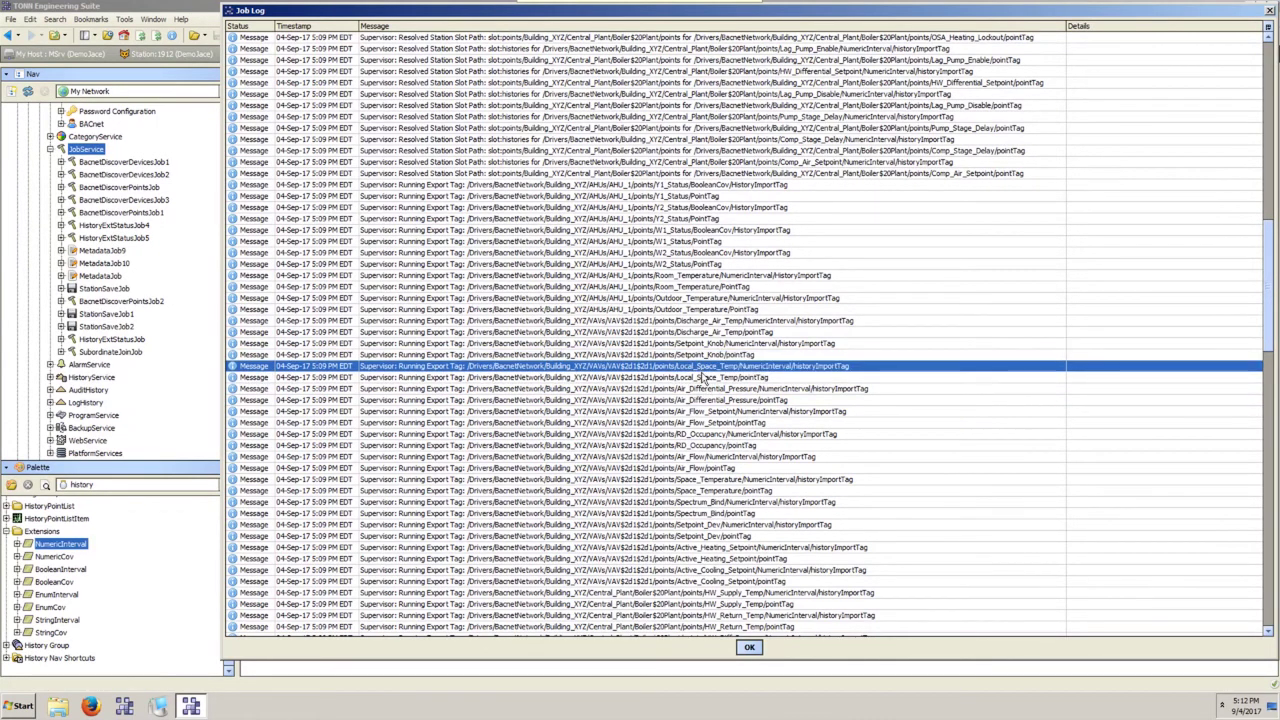
click(703, 380)
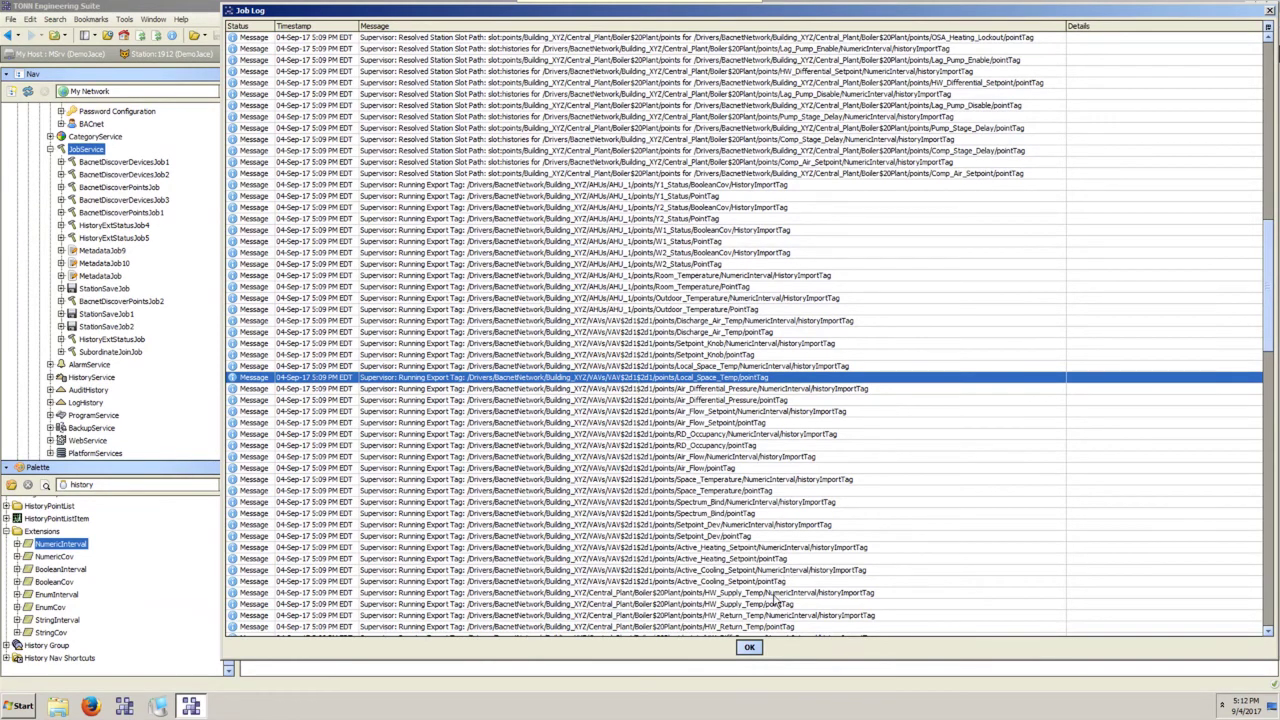
click(750, 647)
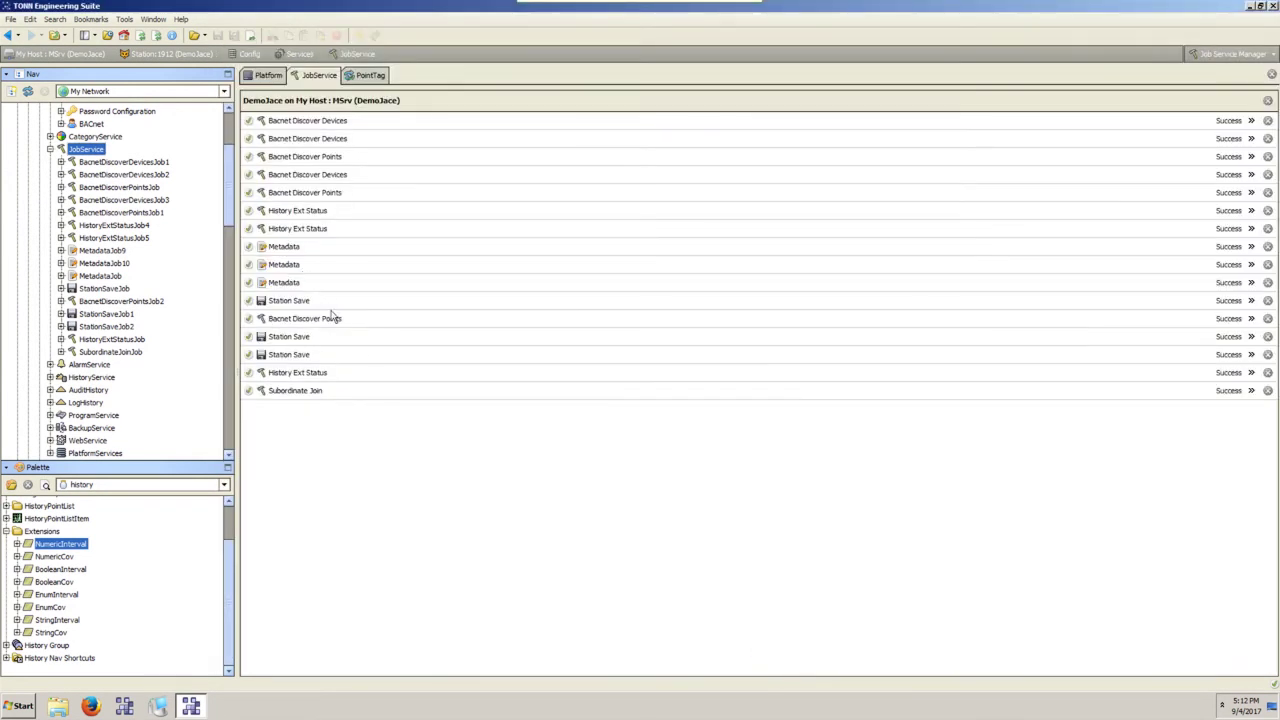
Remove the finished Bacnet Discover Devices, Discover Points and two History Ext Status jobs.
click(1267, 120)
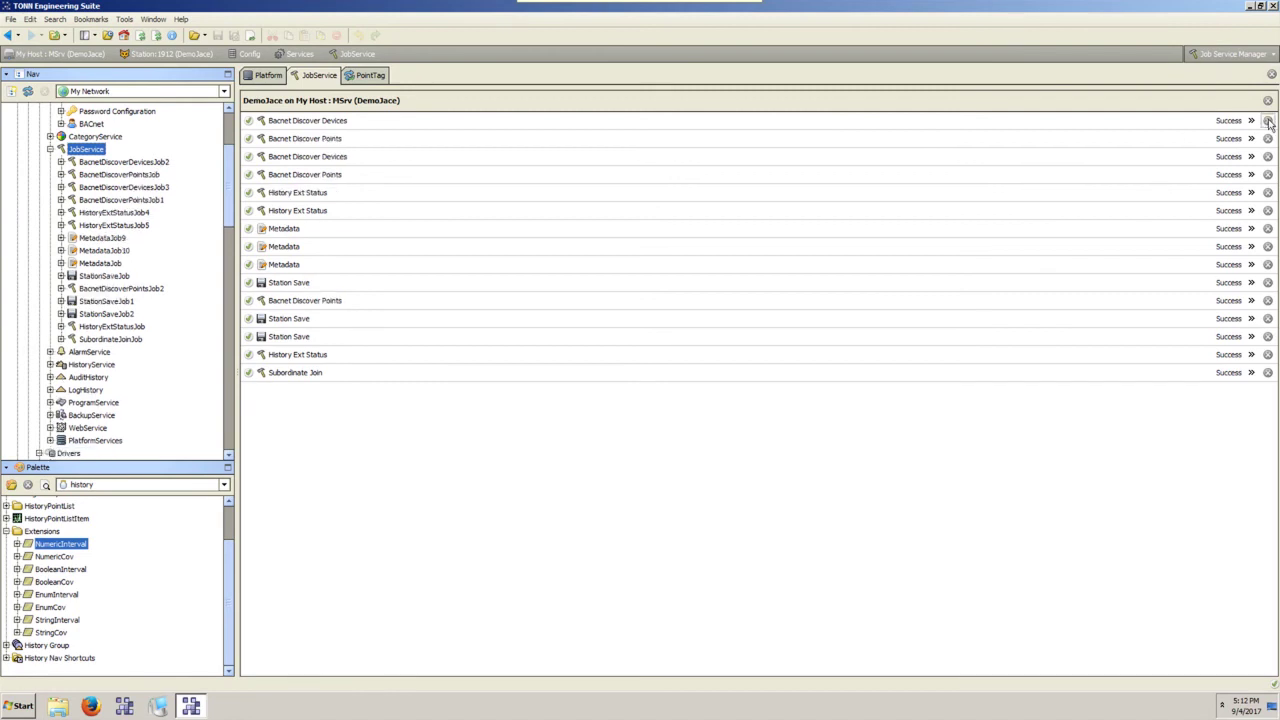
click(1267, 120)
click(1267, 120)
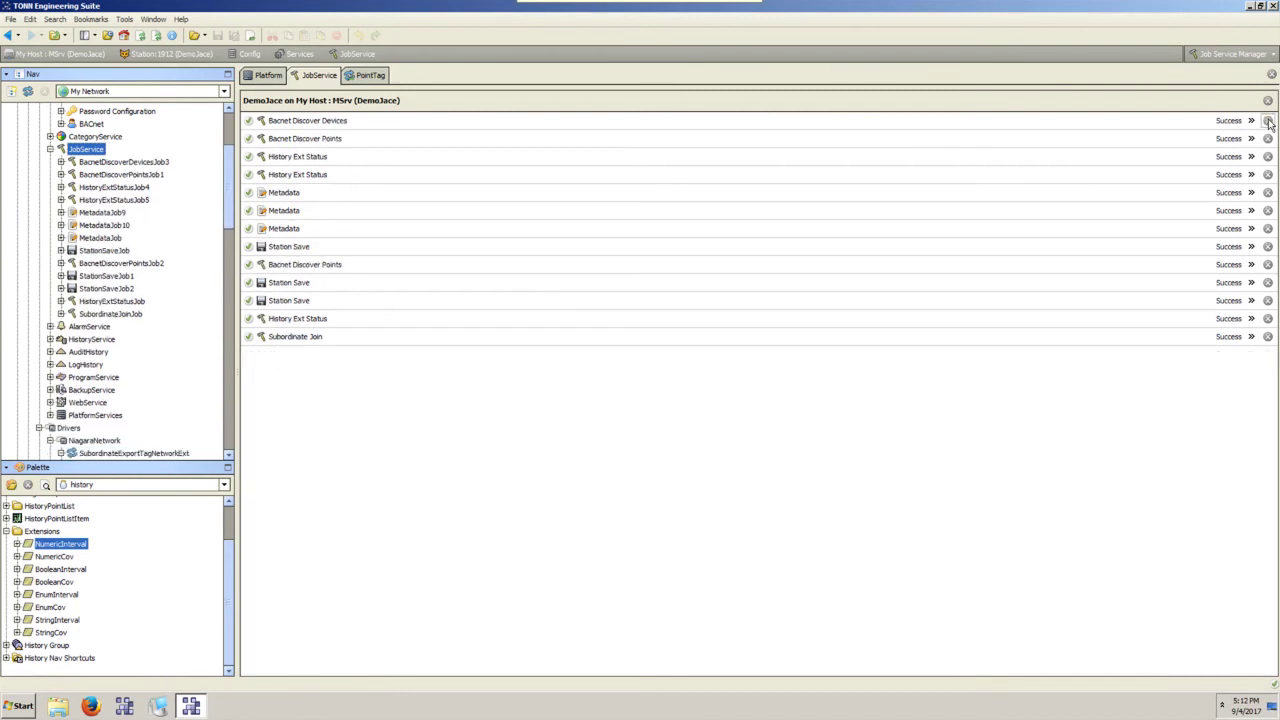
click(1267, 120)
click(1267, 120)
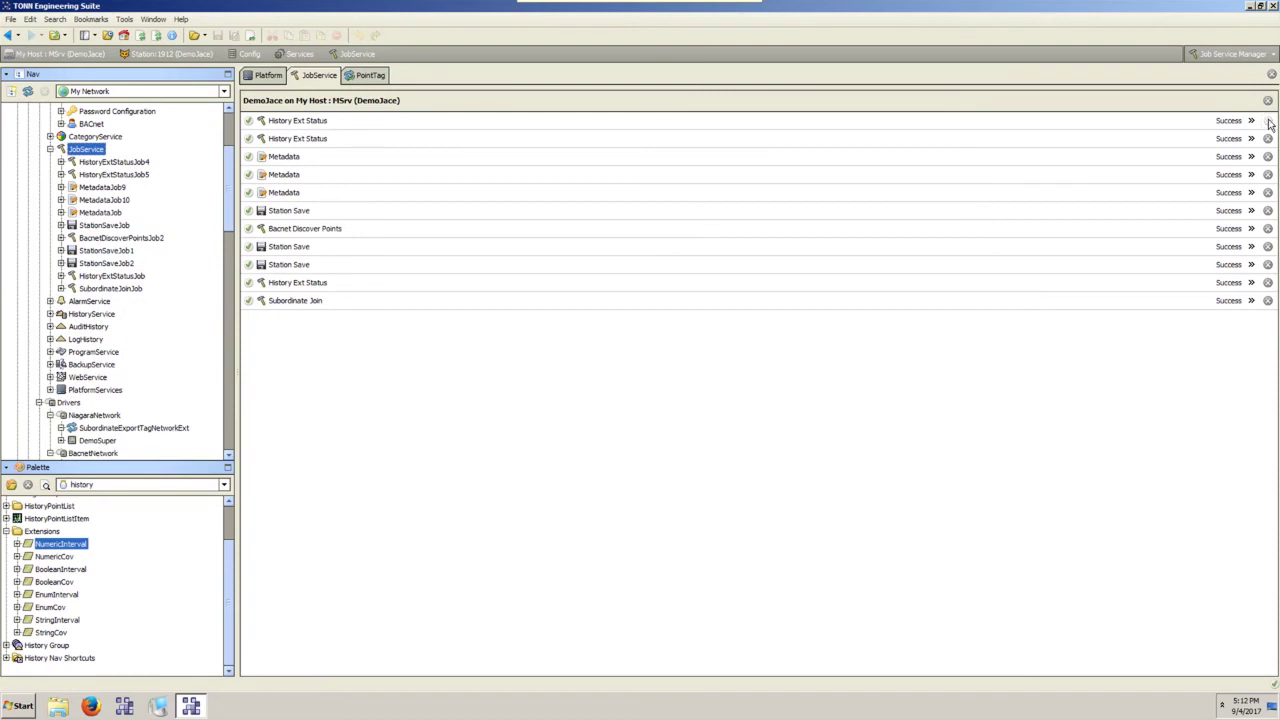
click(1267, 120)
click(1267, 120)
Remove the three finished Metadata jobs and the last Bacnet Discover Points job, then select NiagaraNetwork.
click(1267, 120)
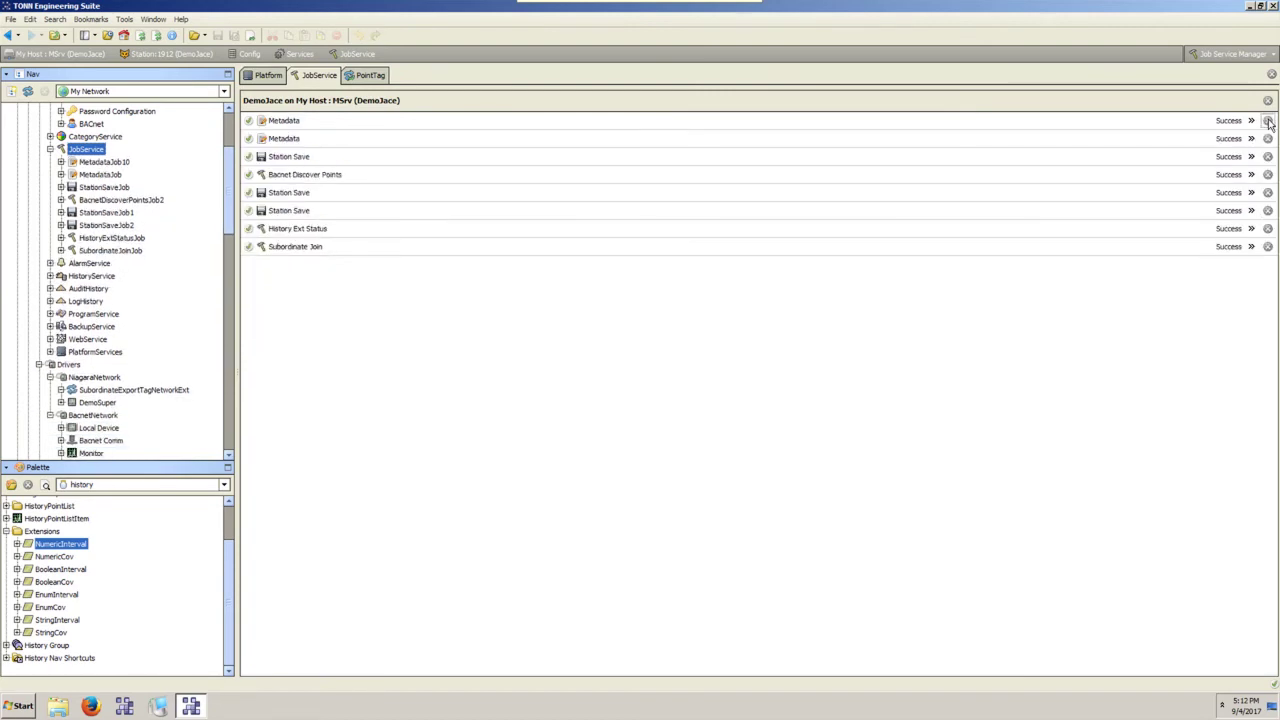
click(1267, 120)
click(1267, 120)
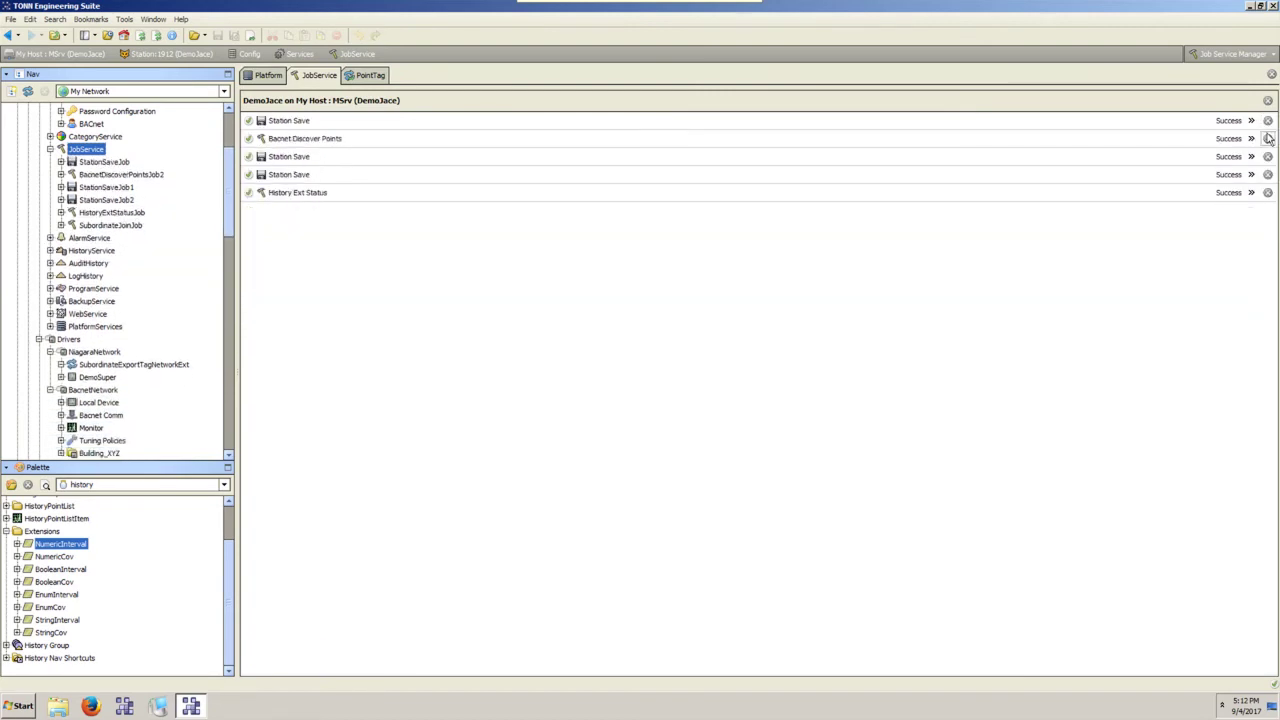
click(1267, 138)
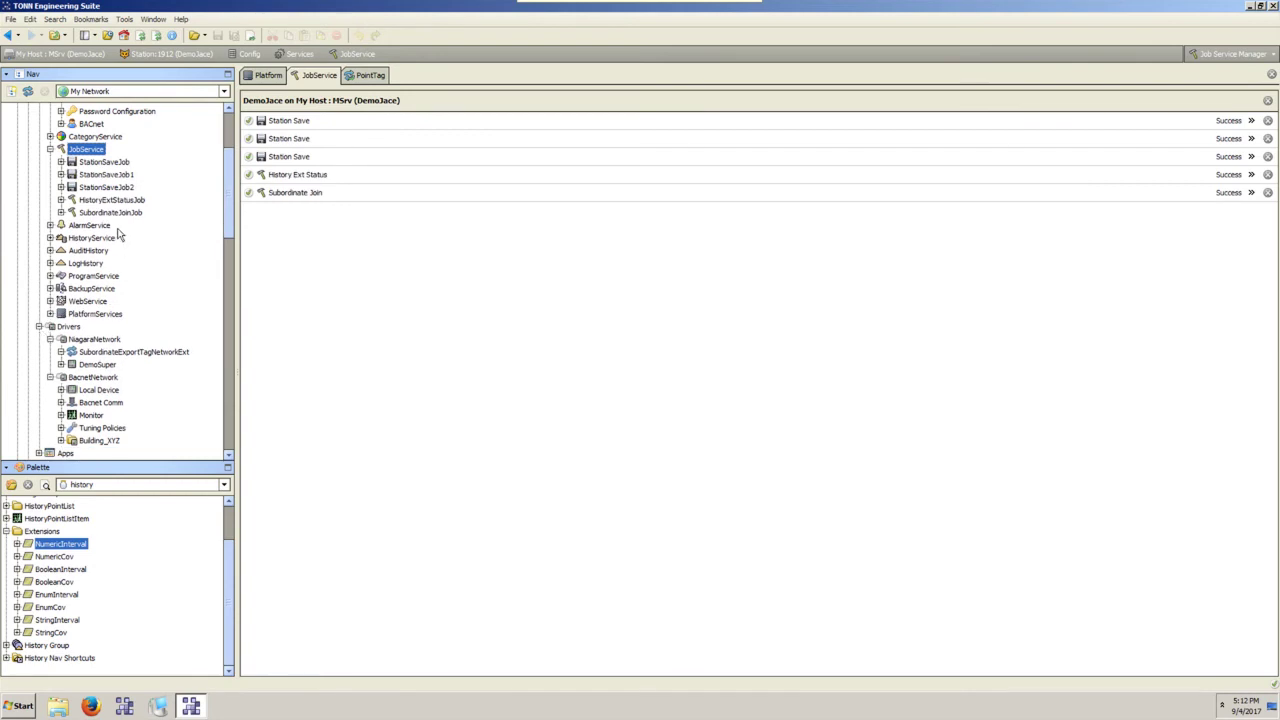
scroll(118, 233, up, 3)
scroll(100, 300, down, 4)
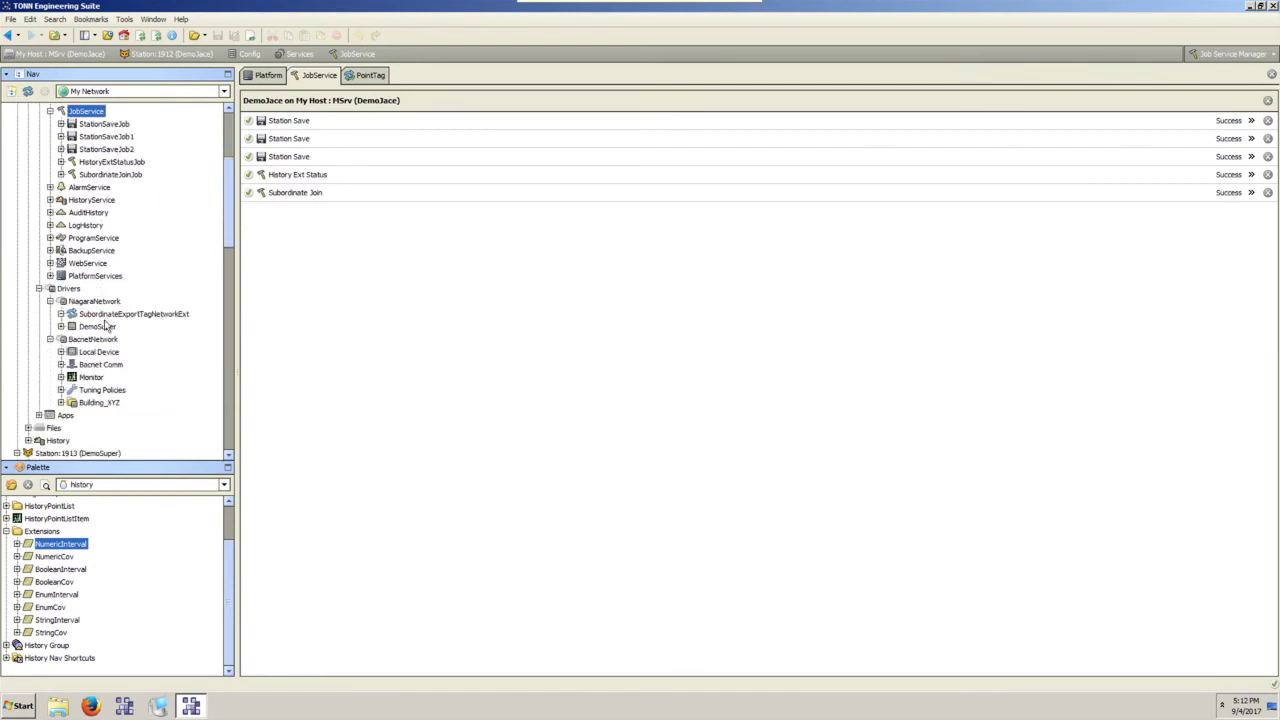
click(100, 302)
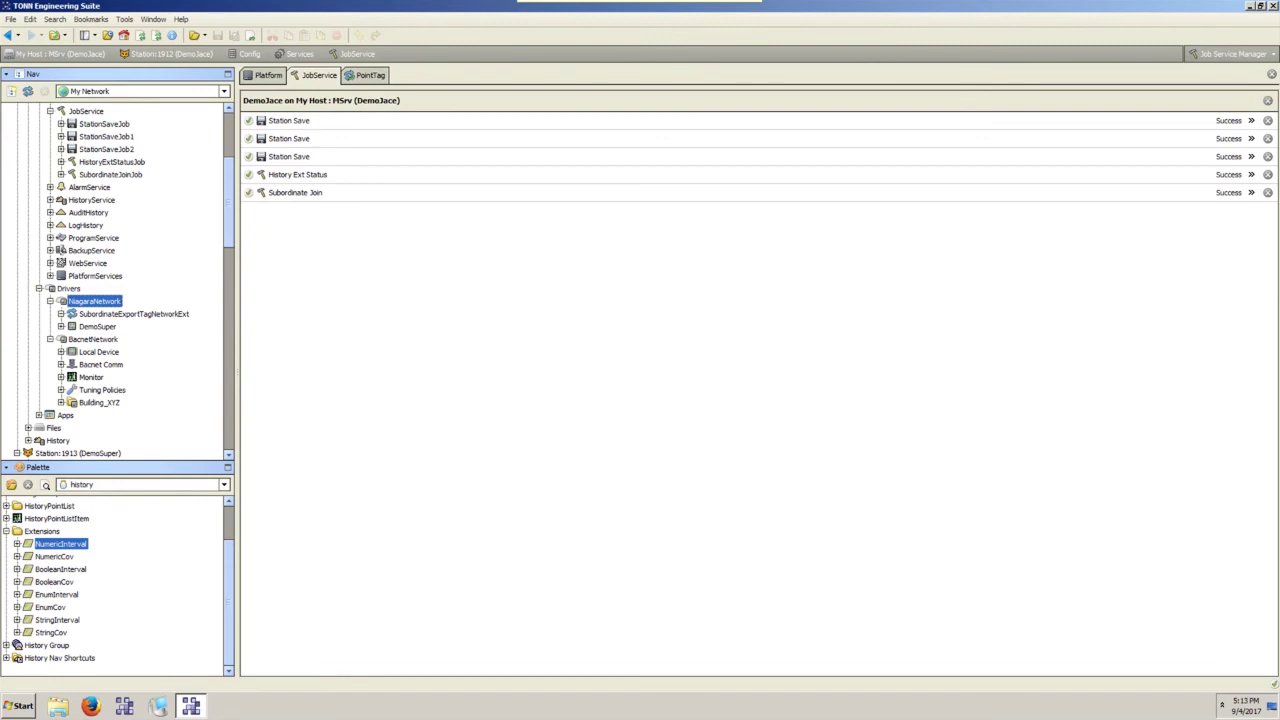
Switch the palette to the exportTags module and select its PxViewTag extension.
click(110, 484)
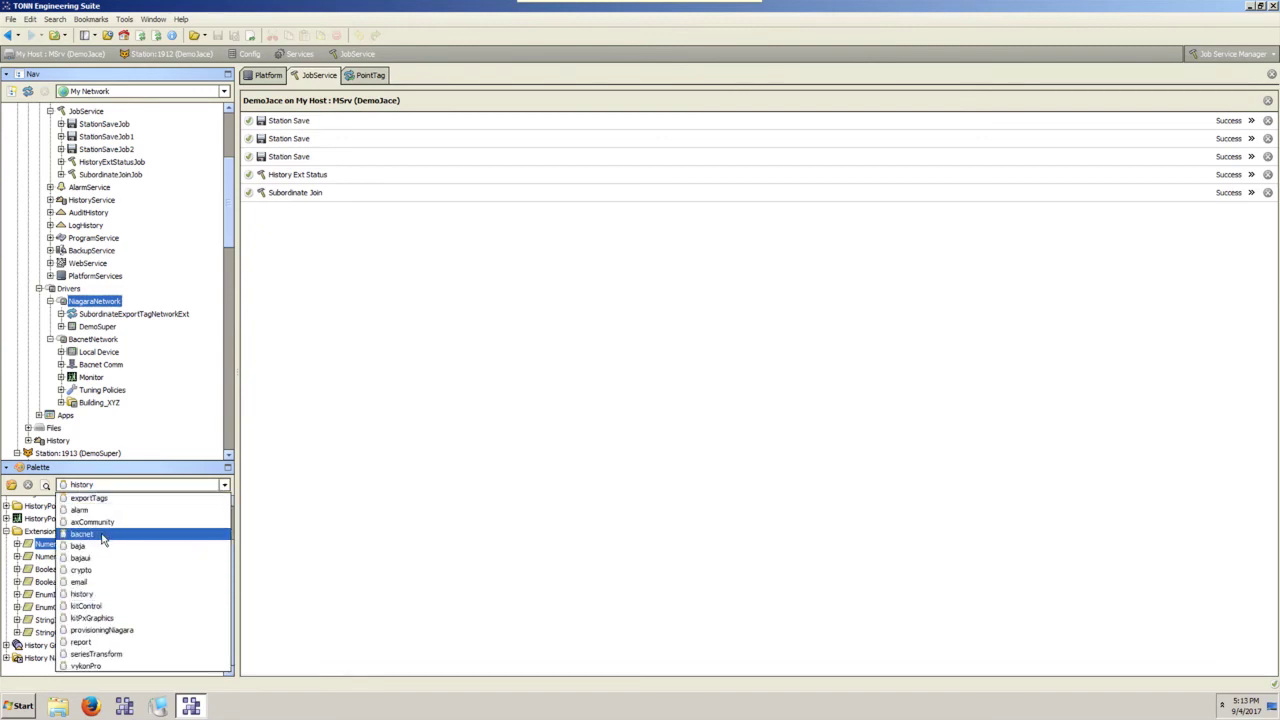
click(105, 619)
click(104, 485)
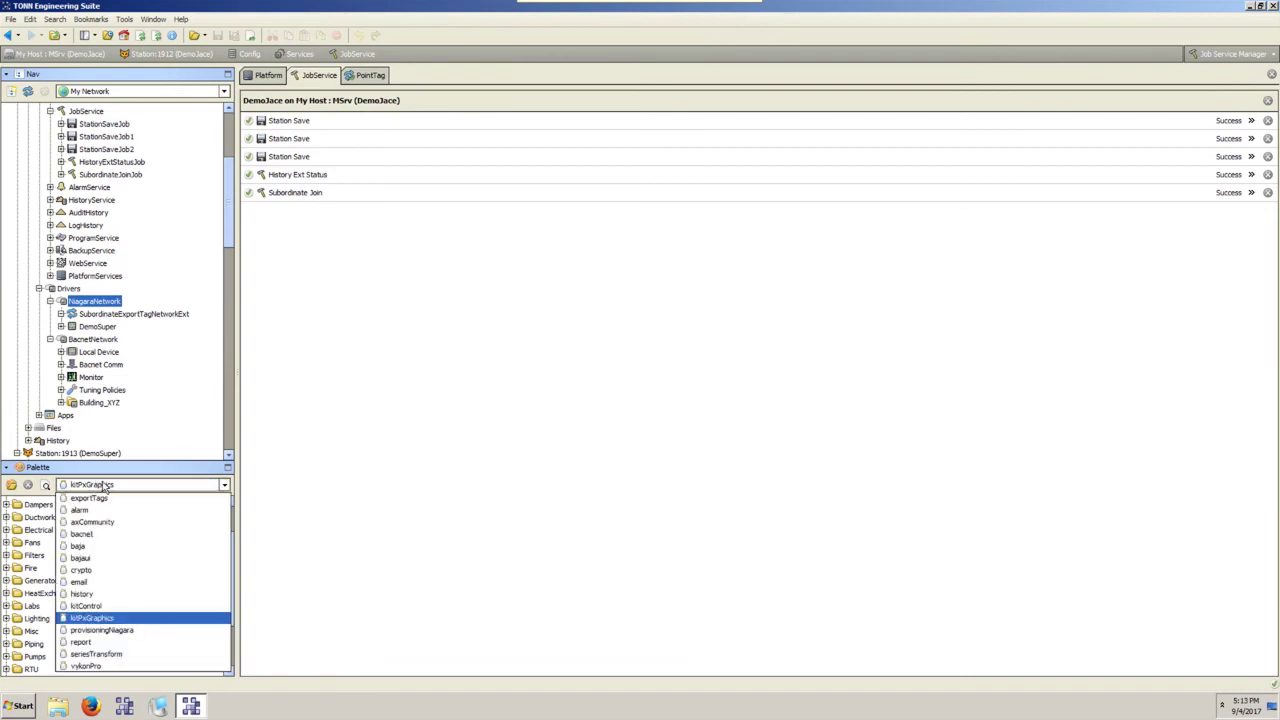
click(106, 498)
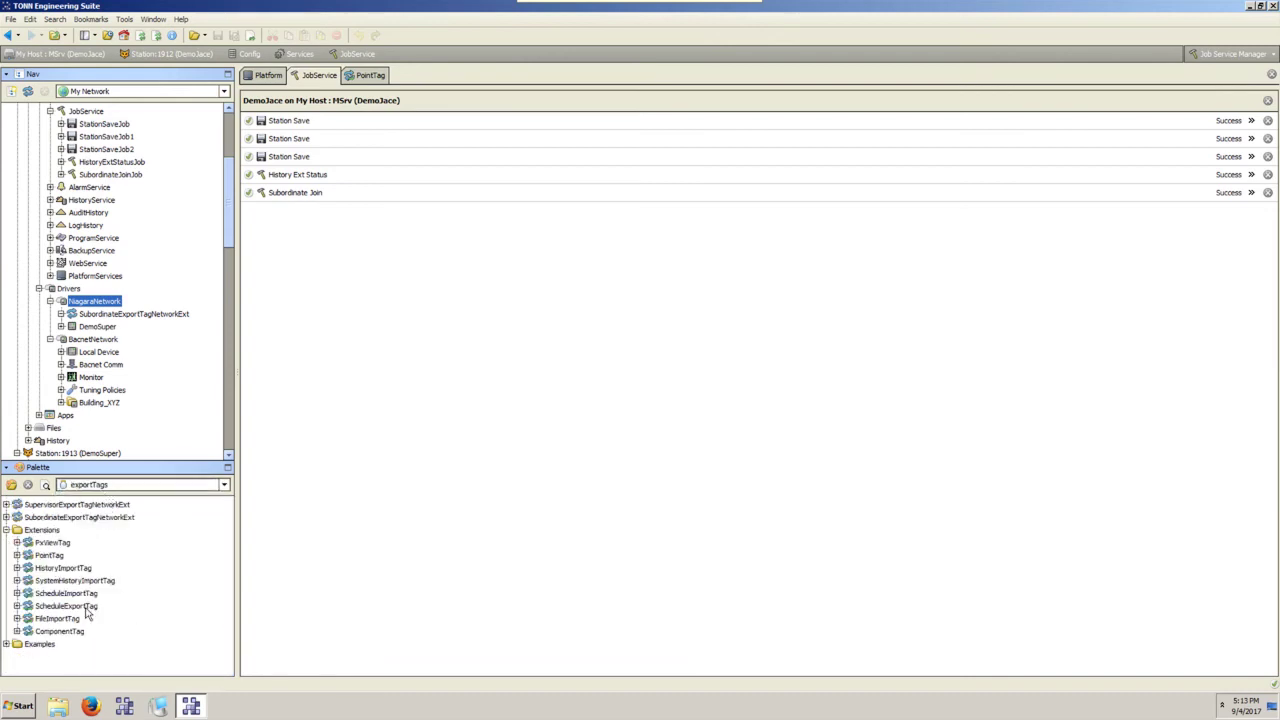
click(51, 545)
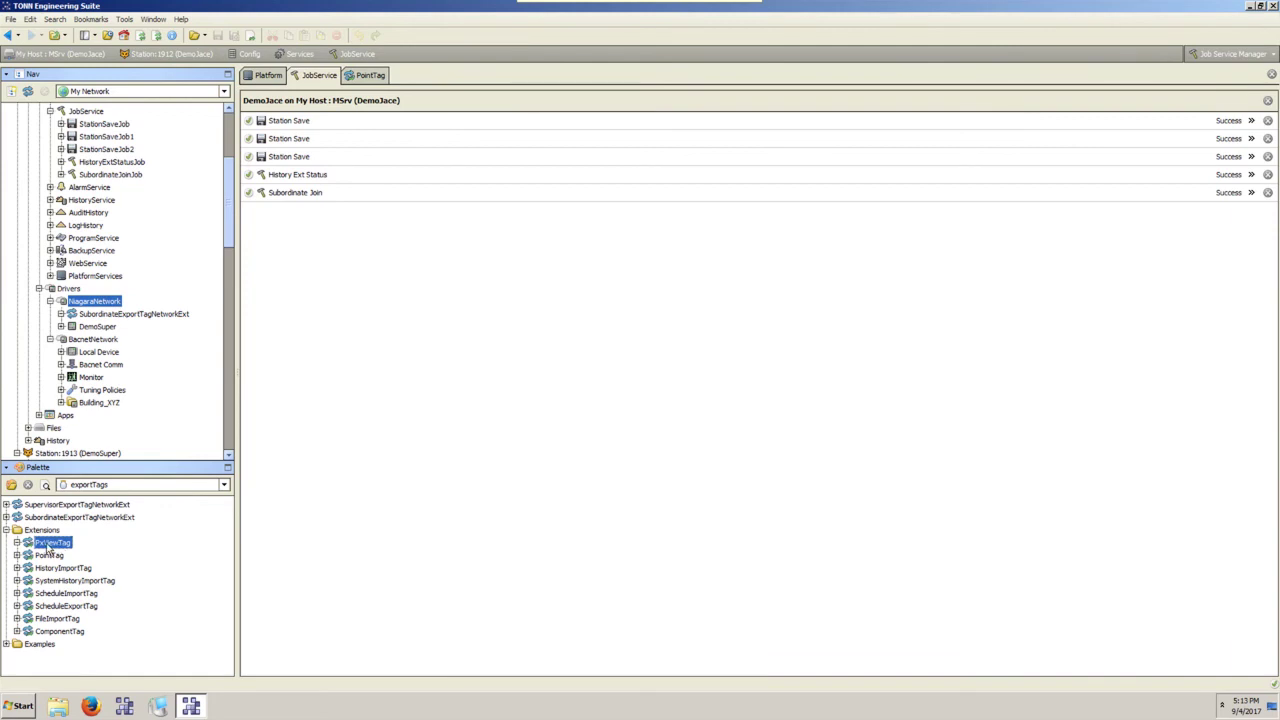
Open PxViewTag's property sheet and view its empty Substitute Override Ords list.
double_click(46, 546)
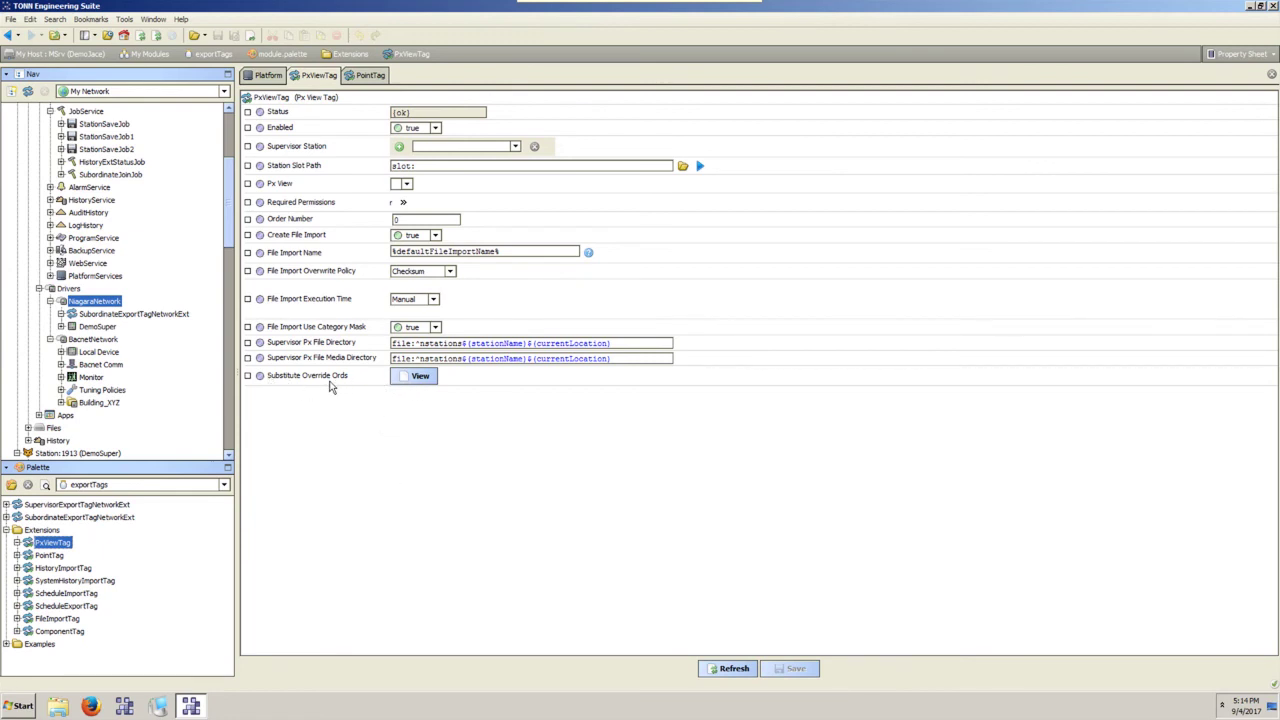
click(418, 385)
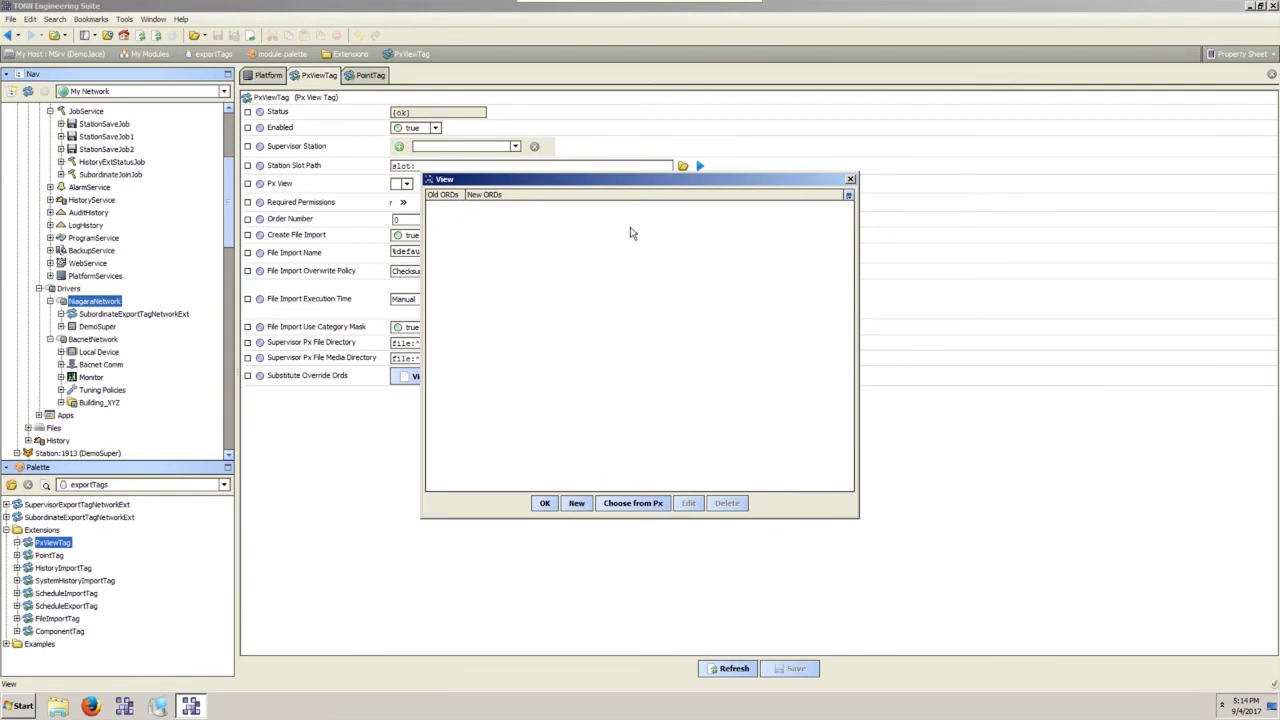
Close the empty Substitute Override Ords editor, reopen it to check, and close it again.
click(850, 181)
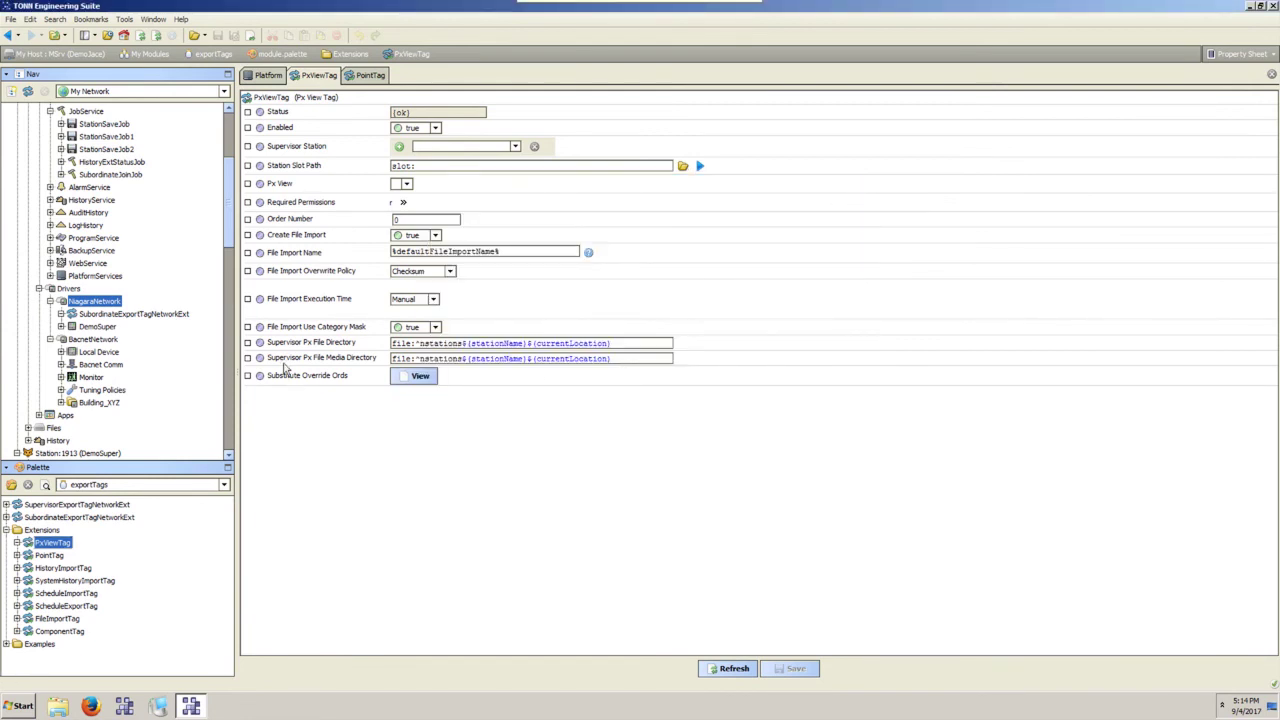
click(424, 380)
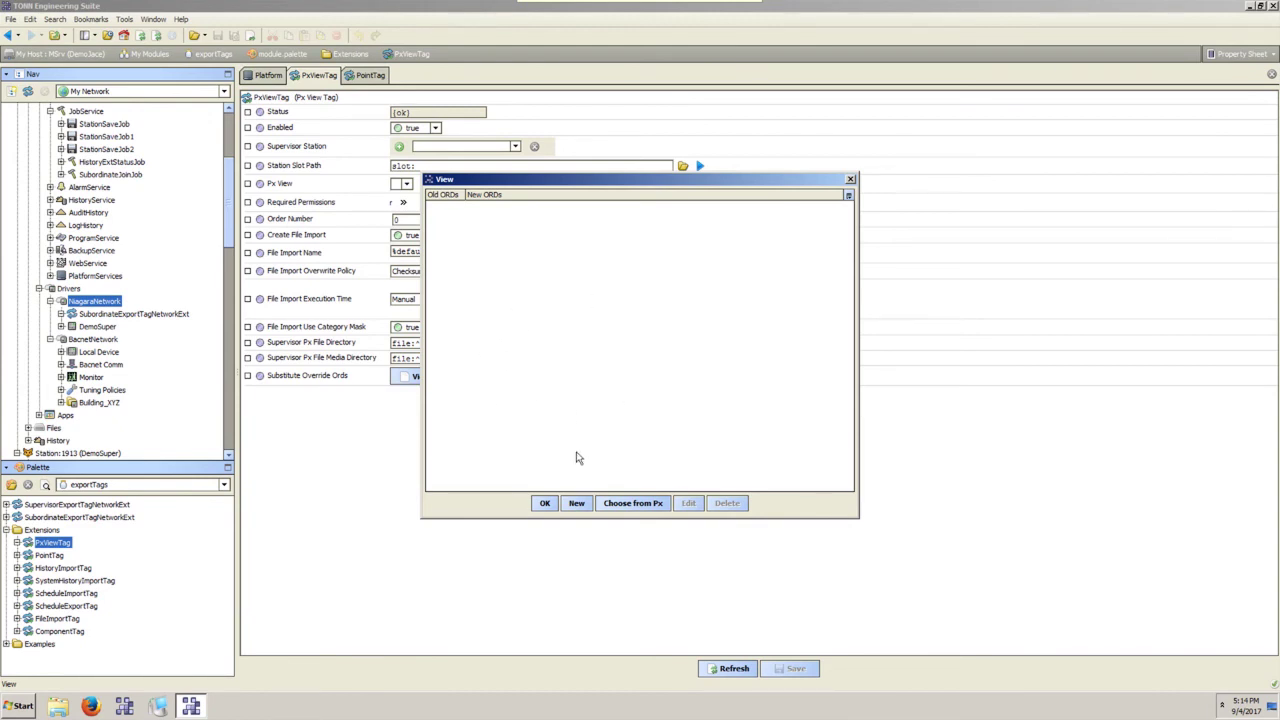
click(850, 179)
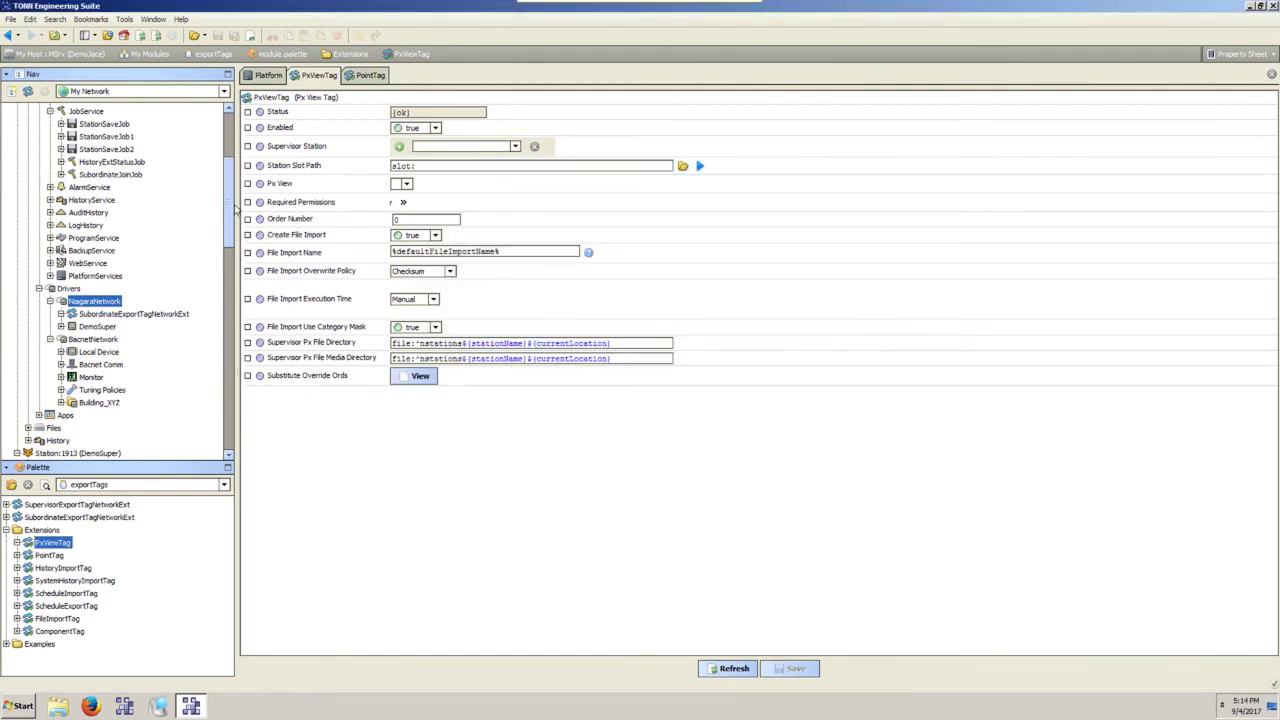
drag(233, 207, 237, 279)
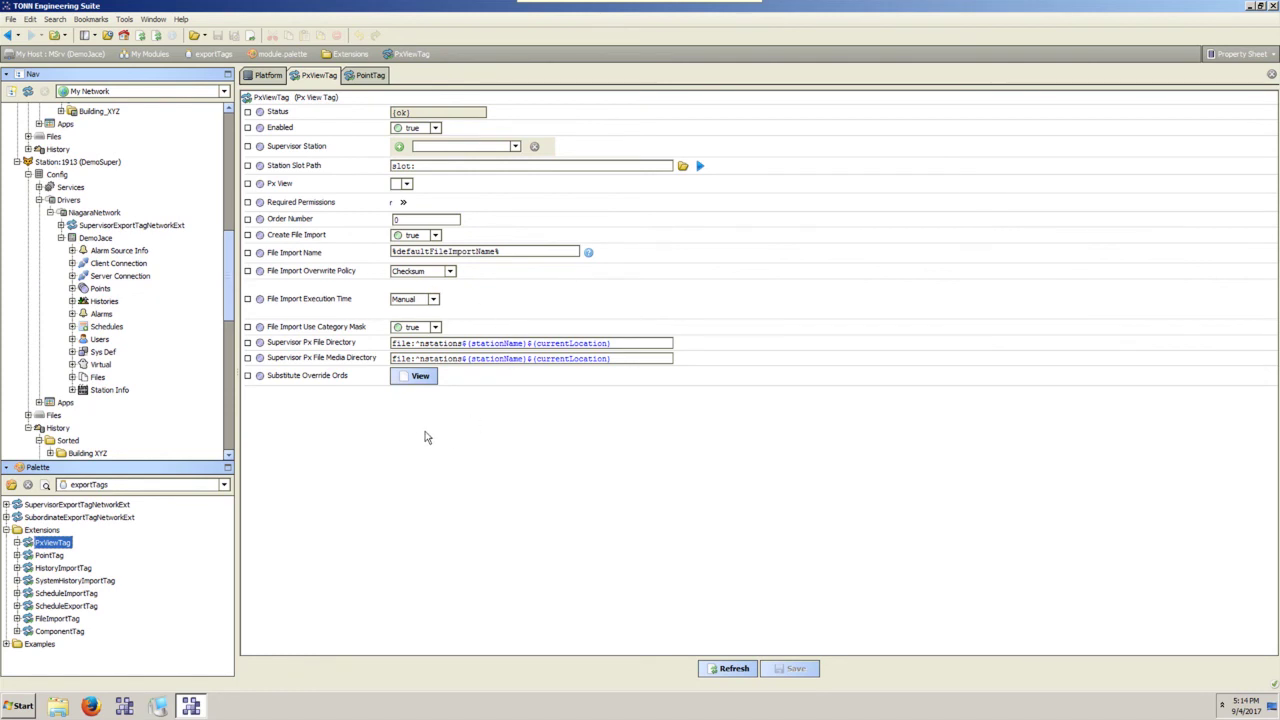
Rearrange the Nav tree, collapsing DemoJace and Config and checking the JACE's BacnetNetwork.
click(60, 237)
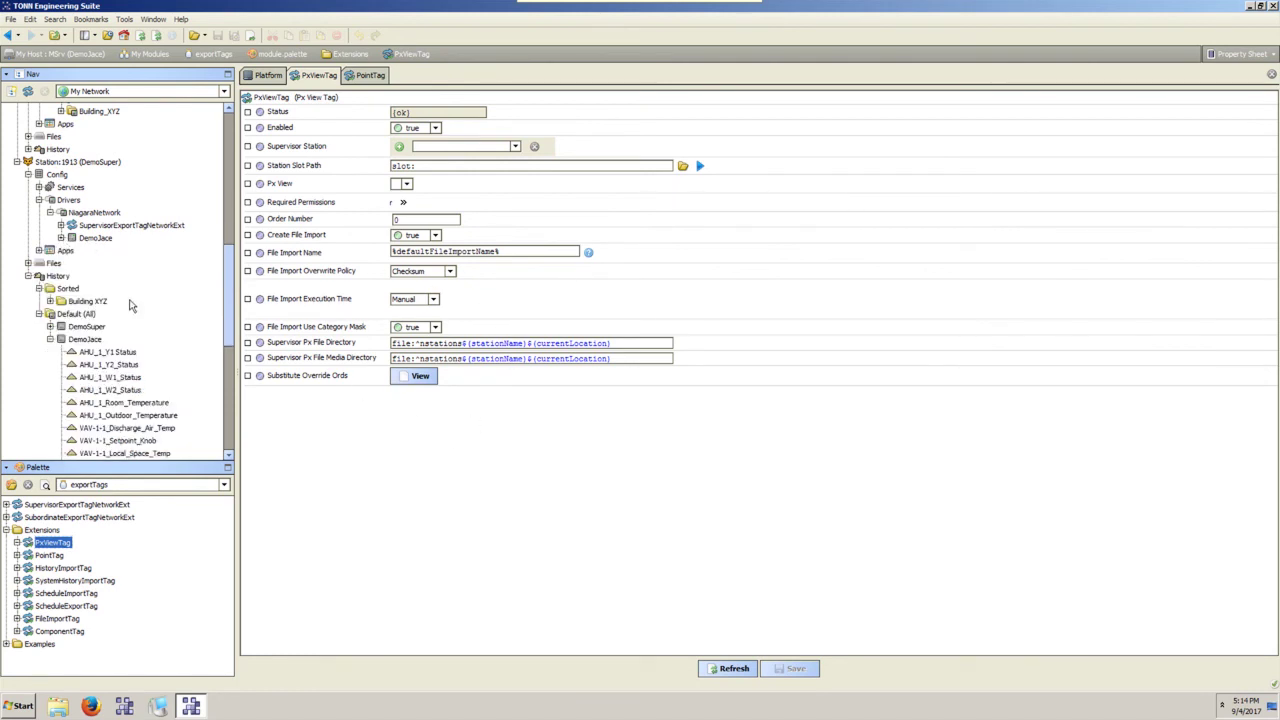
scroll(128, 302, up, 10)
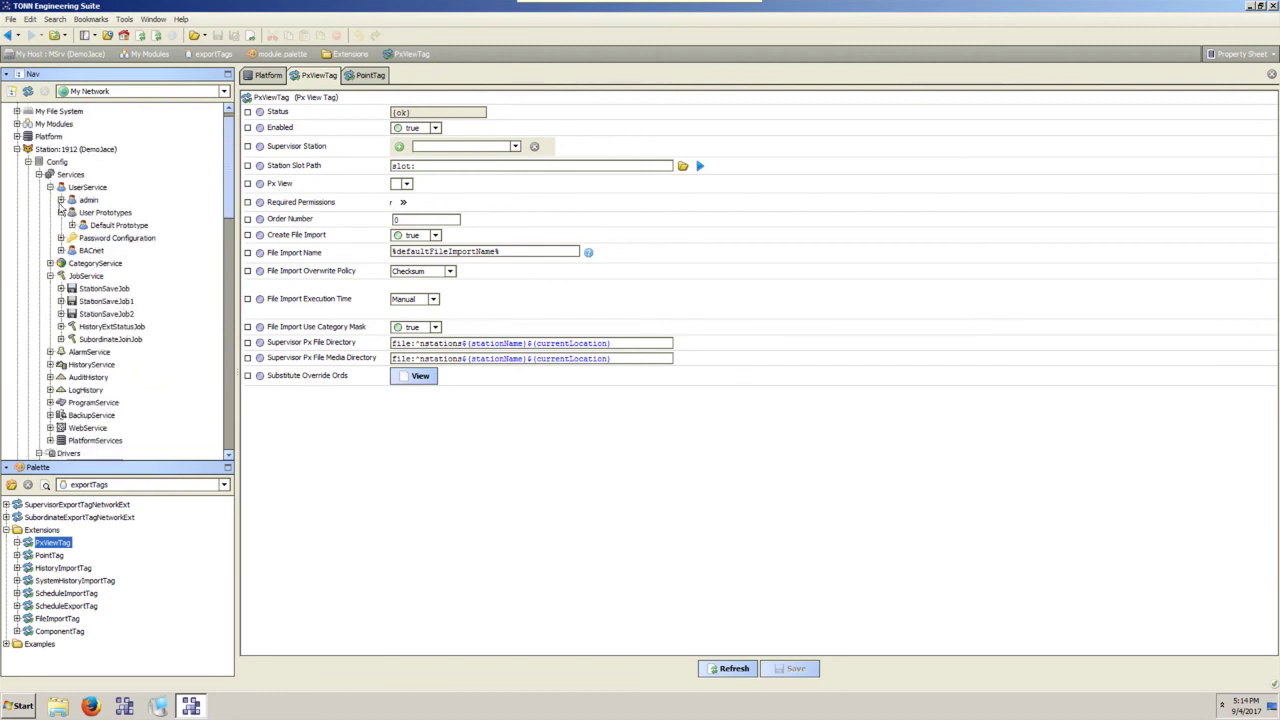
click(28, 162)
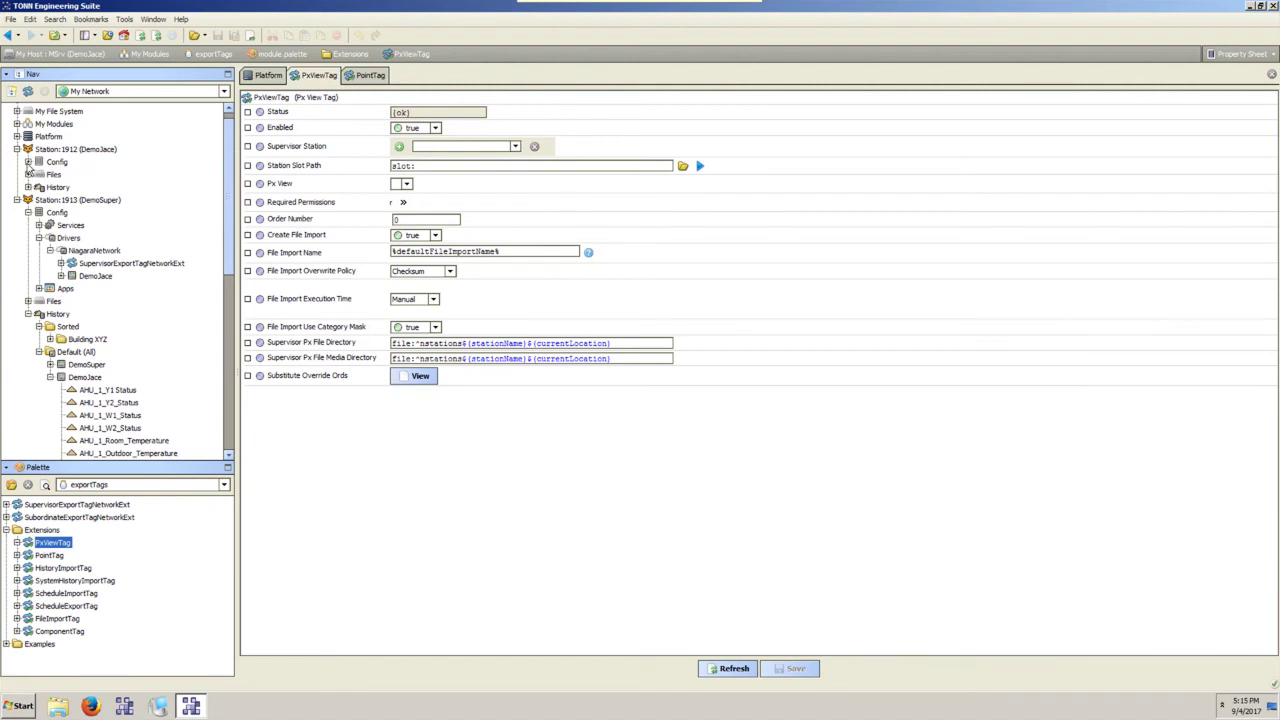
click(28, 162)
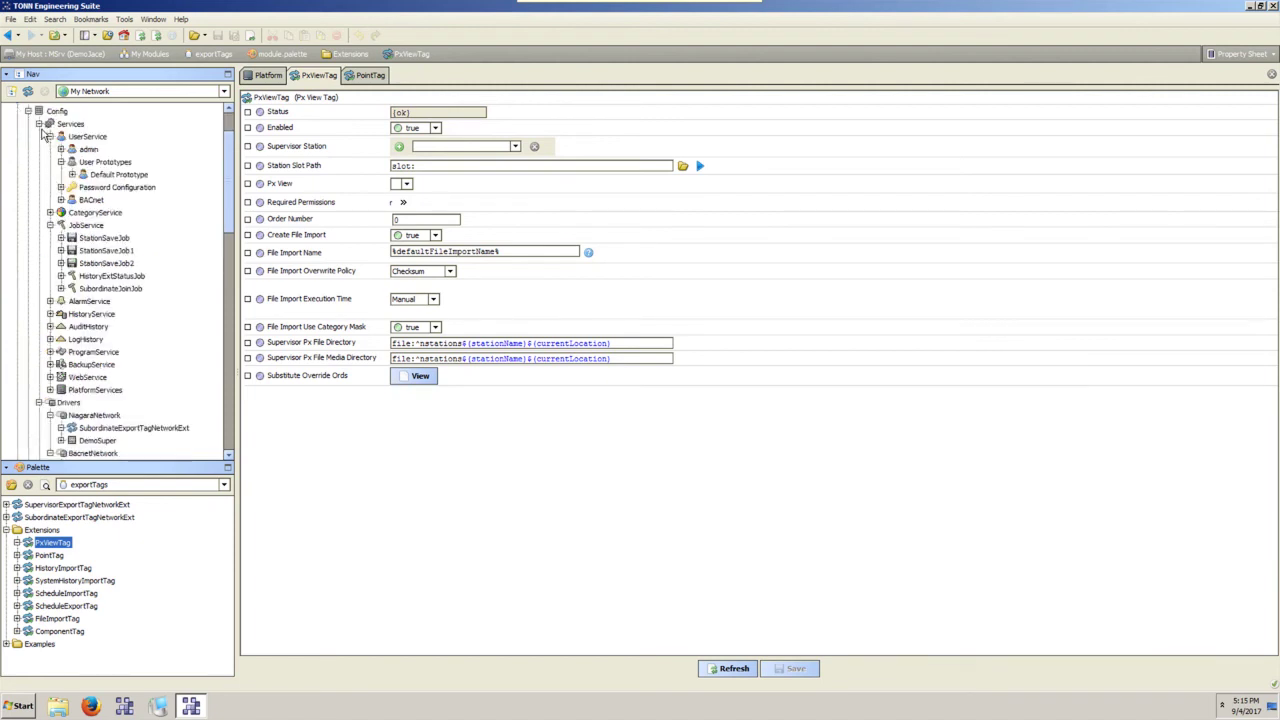
click(88, 189)
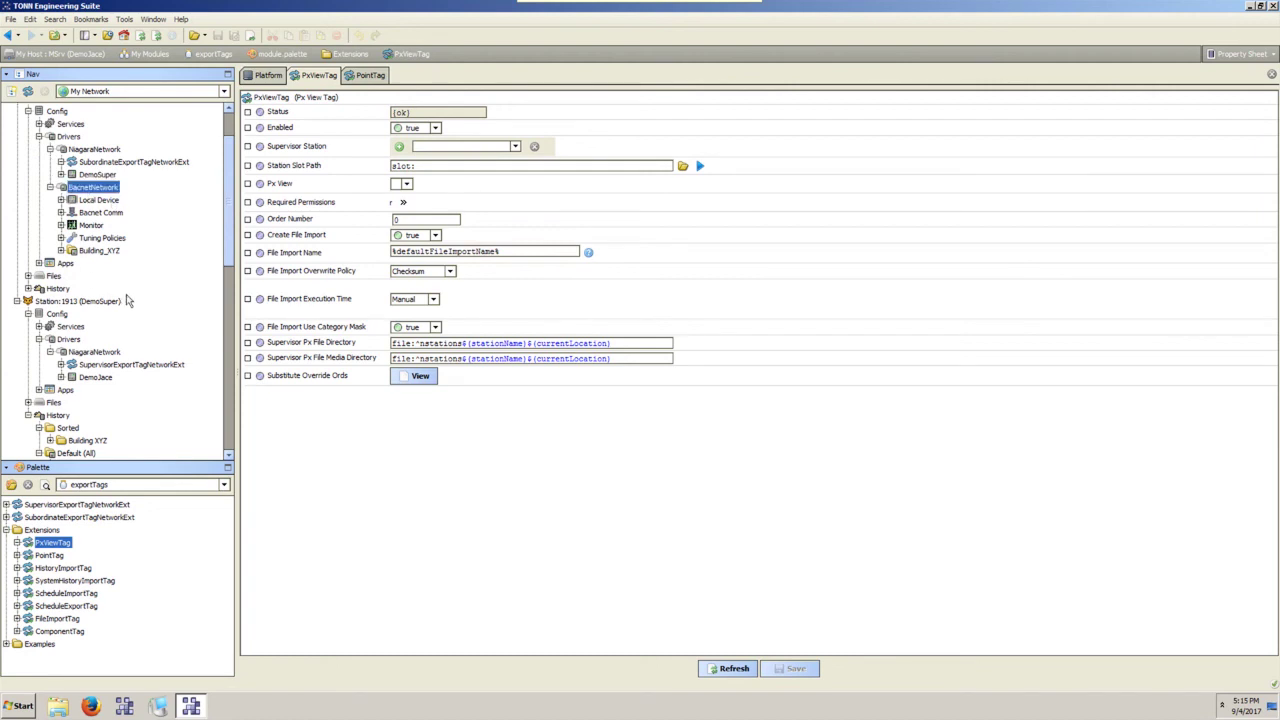
click(61, 250)
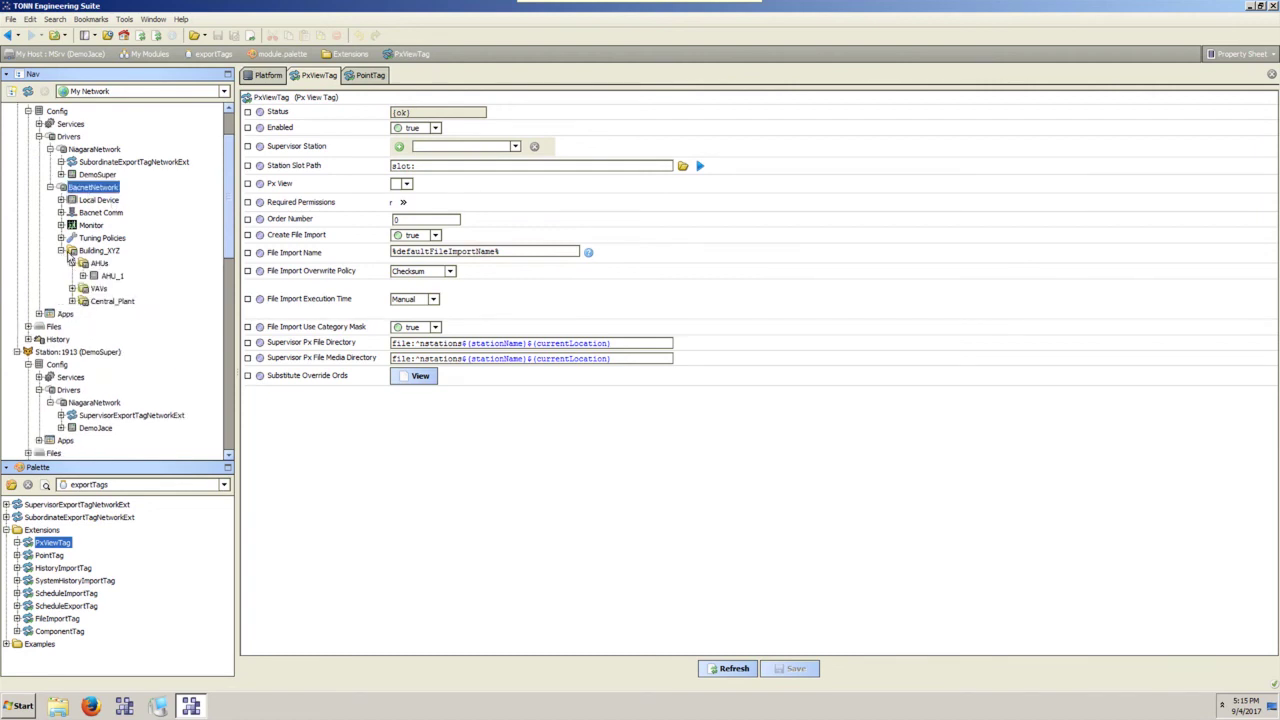
click(51, 188)
Expand DemoJace under the supervisor's NiagaraNetwork and its imported Points folder.
click(86, 314)
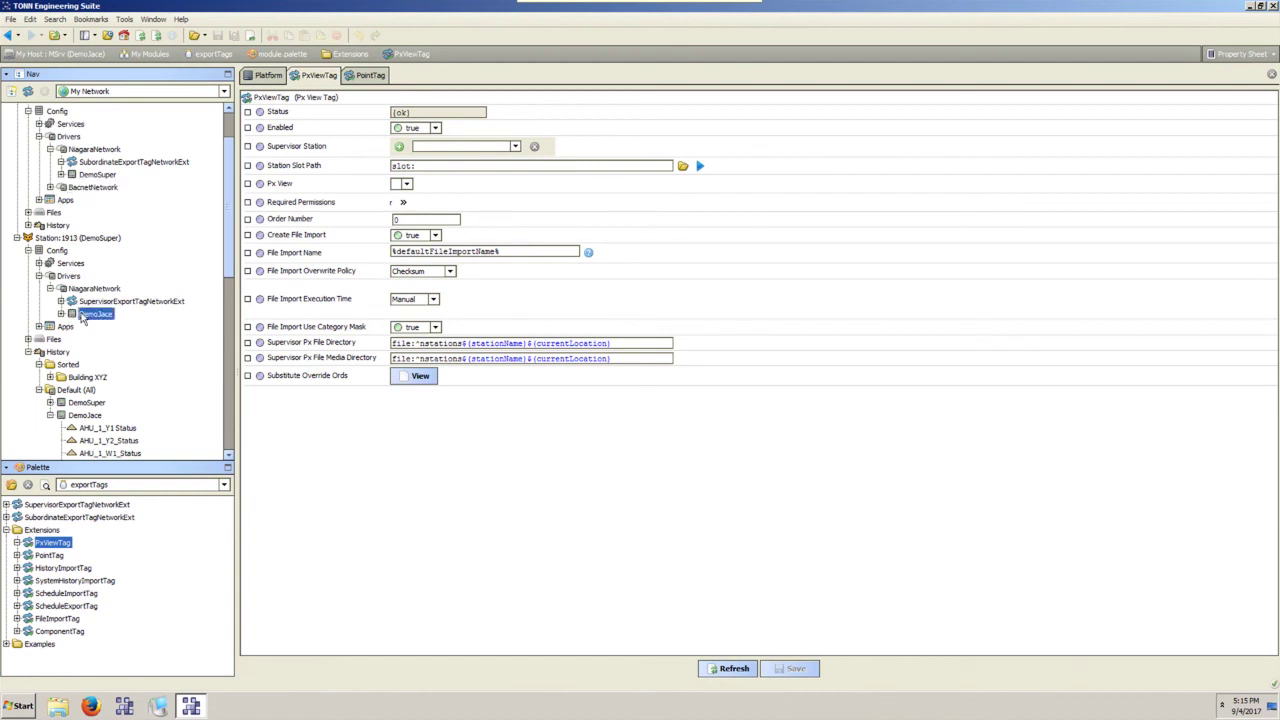
scroll(64, 311, down, 3)
click(80, 176)
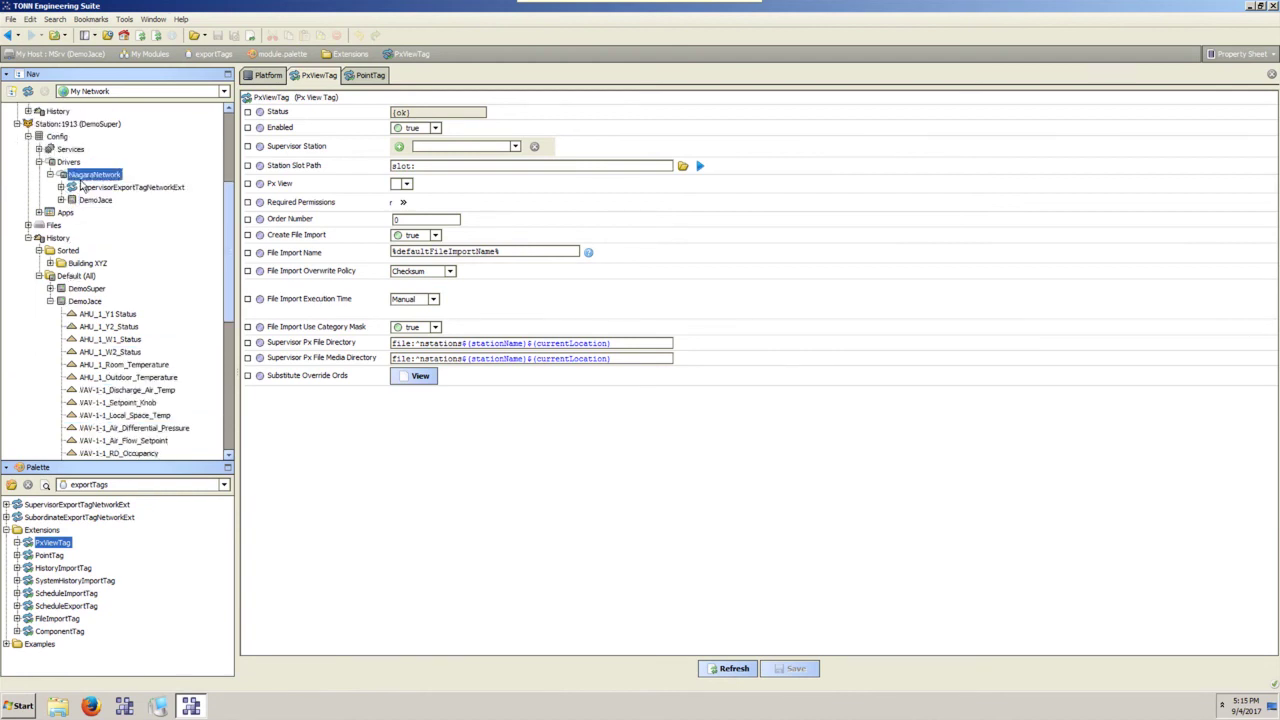
click(61, 201)
click(92, 201)
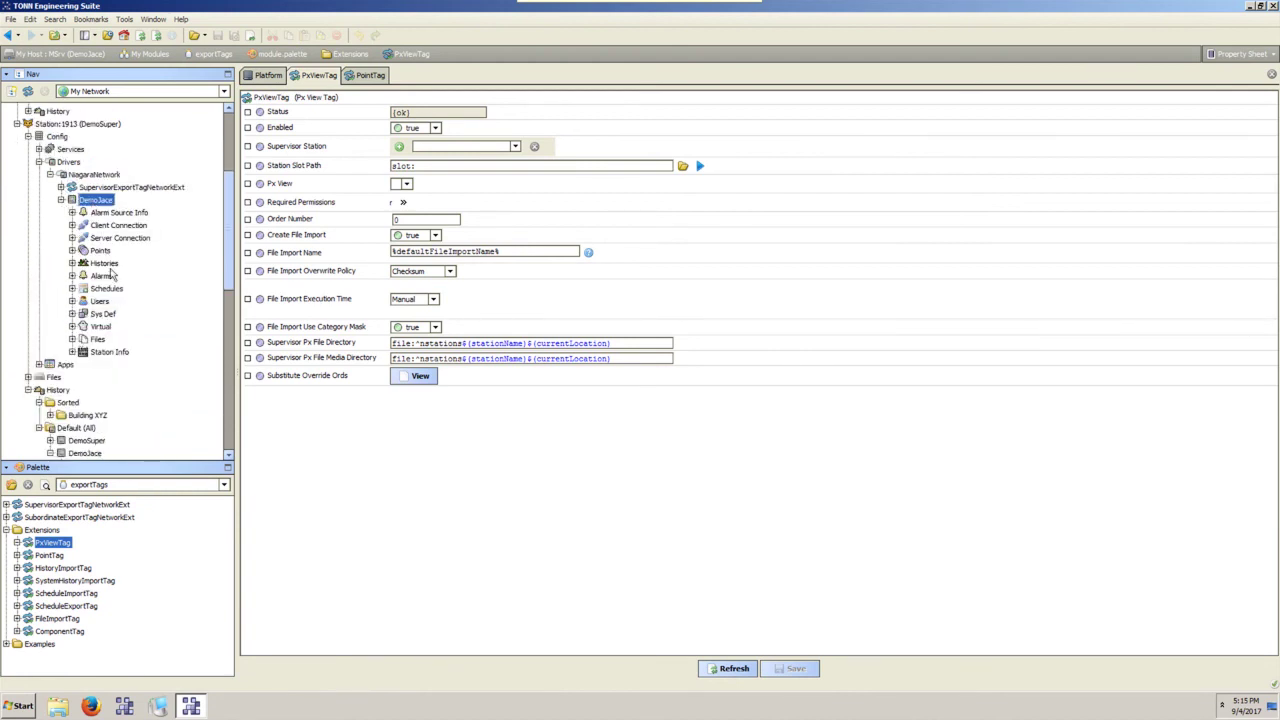
ctrl+click(95, 175)
scroll(107, 200, up, 5)
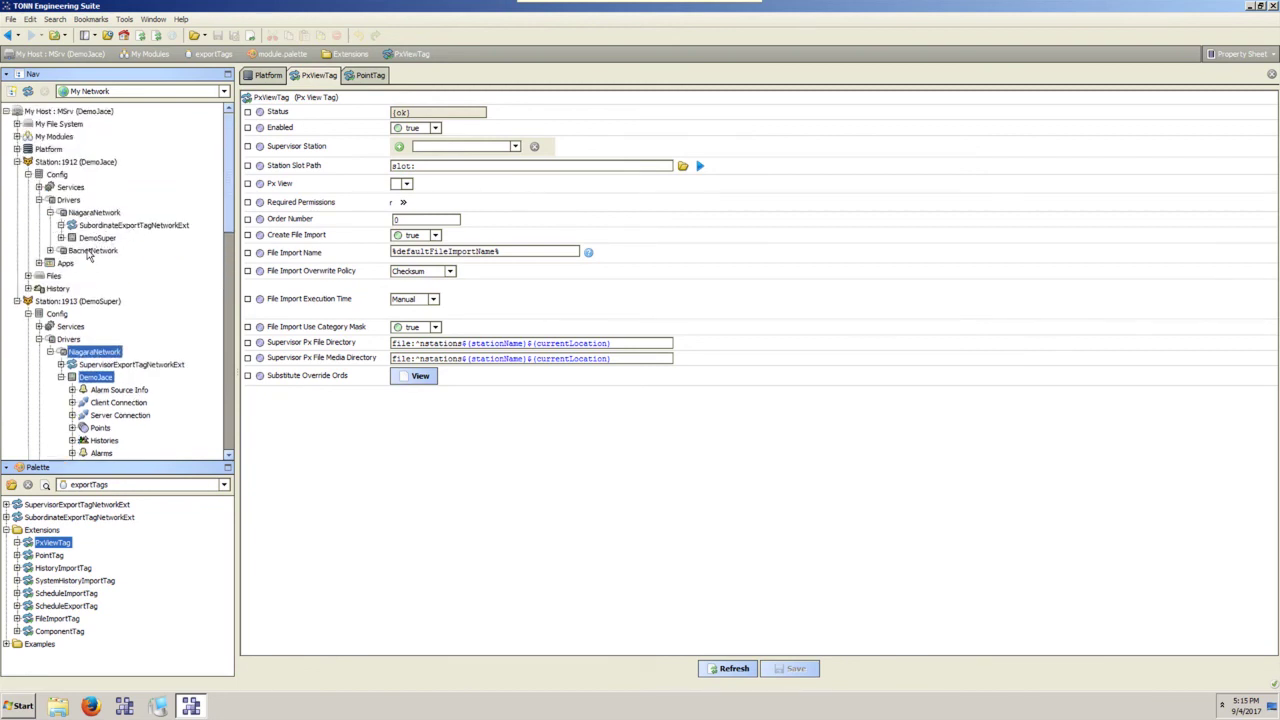
ctrl+click(92, 251)
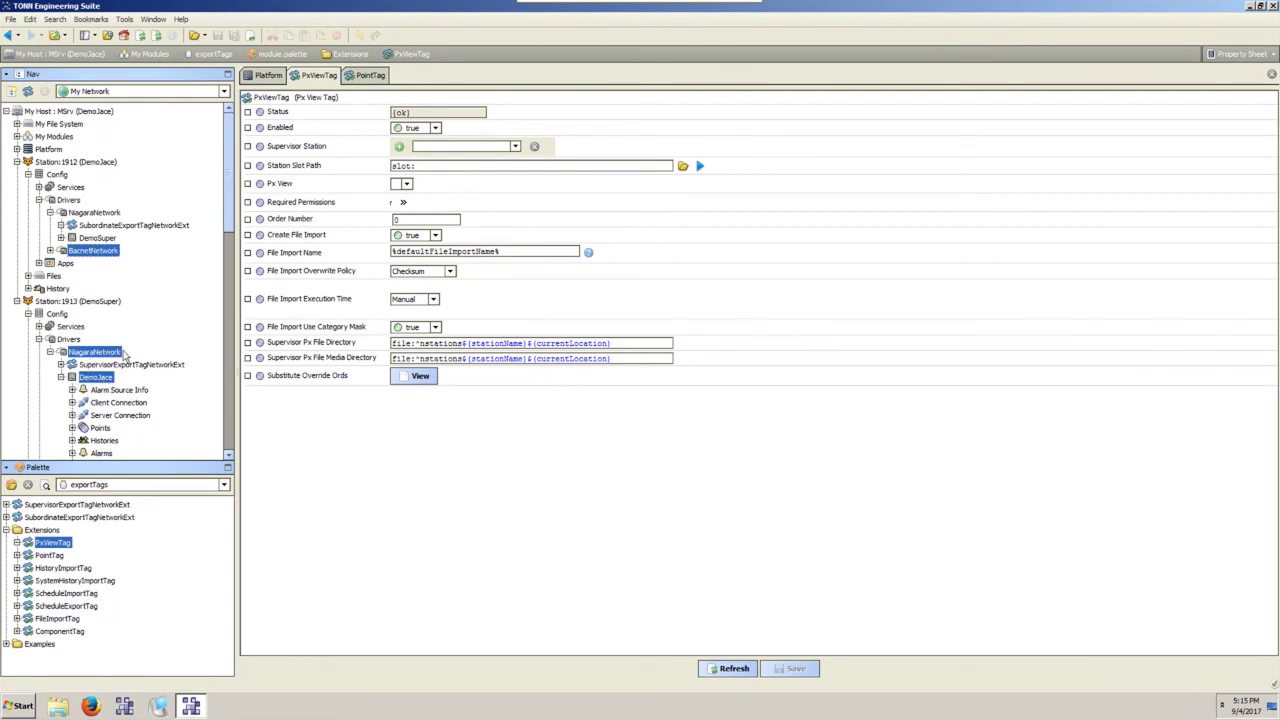
click(72, 428)
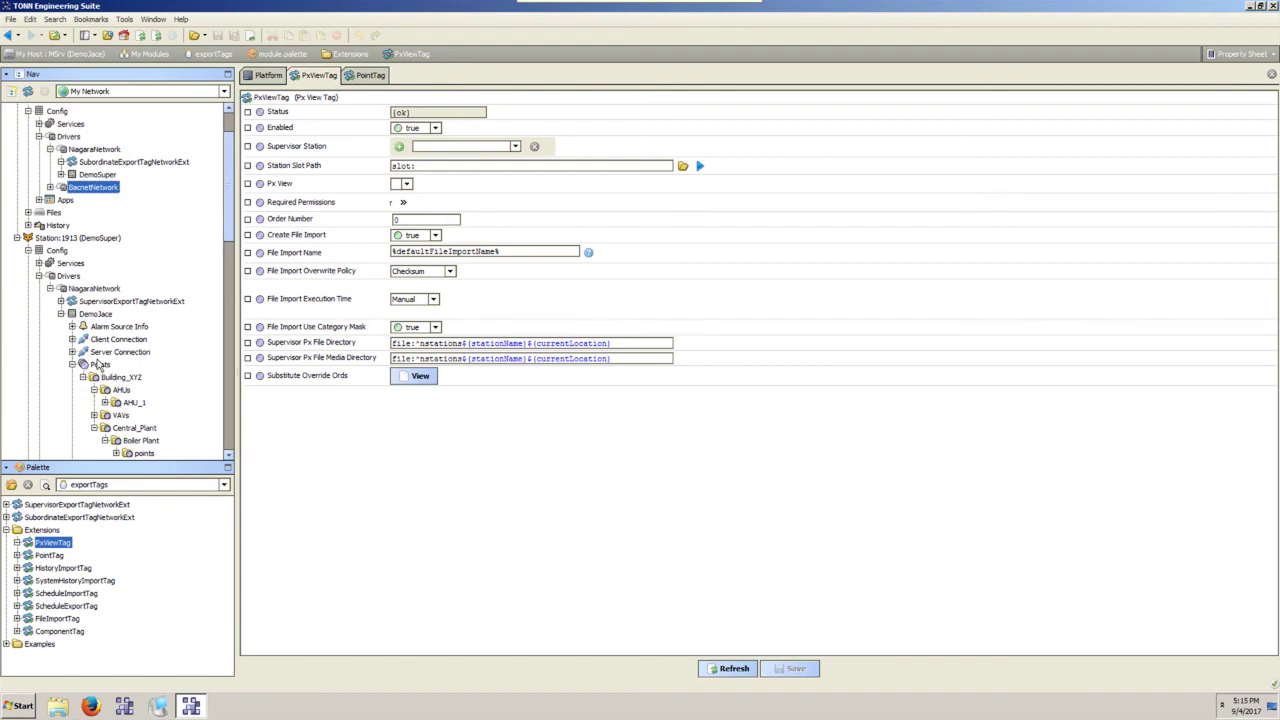
ctrl+click(97, 314)
ctrl+click(98, 289)
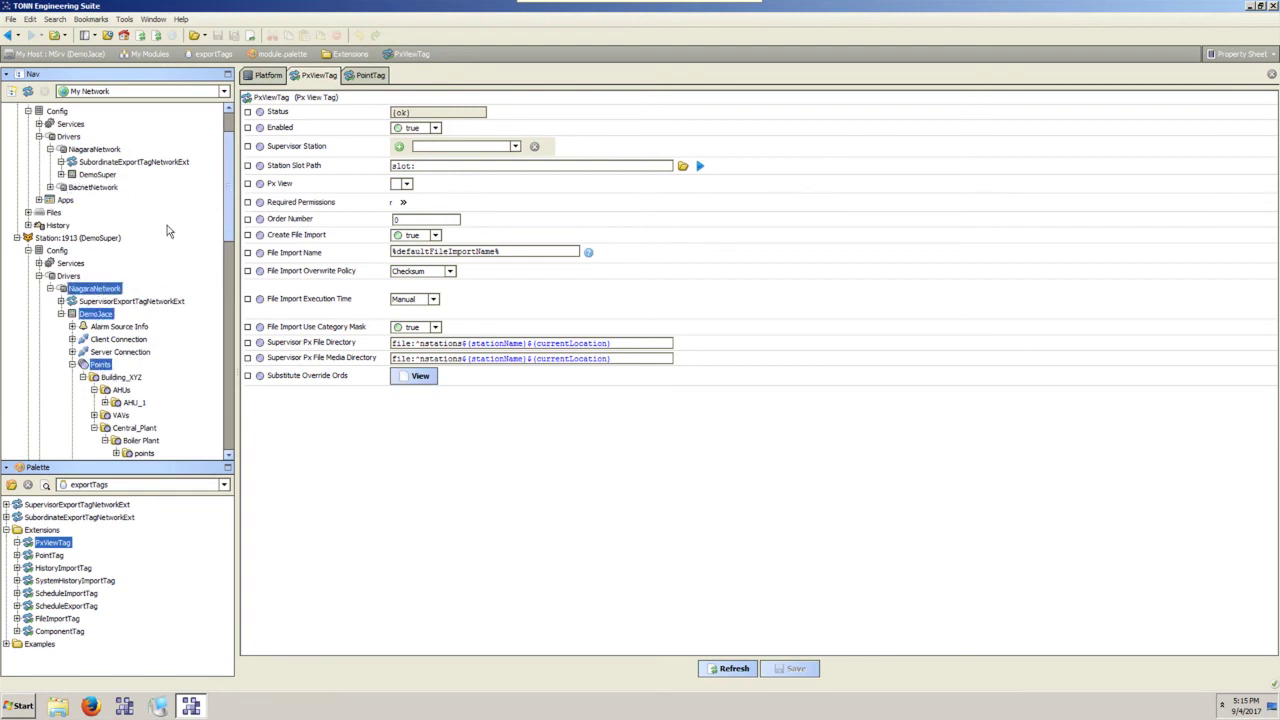
Select the imported AHUs and AHU_1 folders under Building_XYZ.
scroll(165, 230, down, 10)
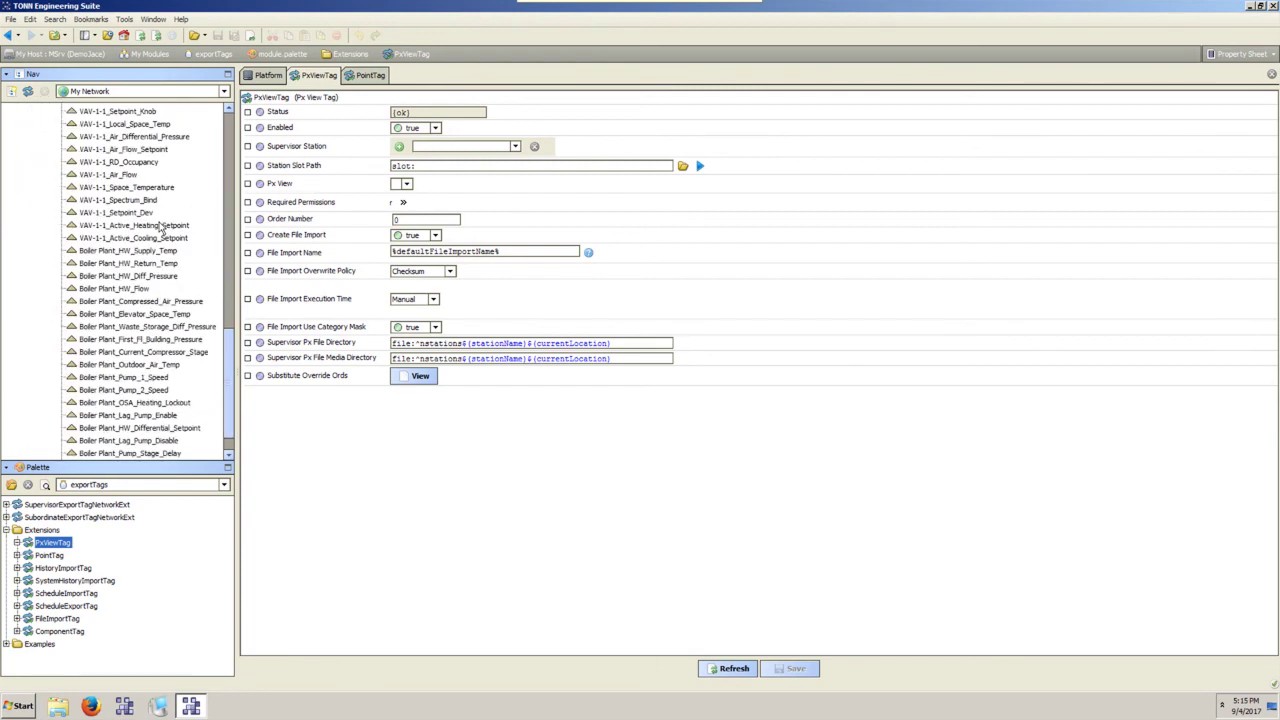
scroll(160, 228, up, 8)
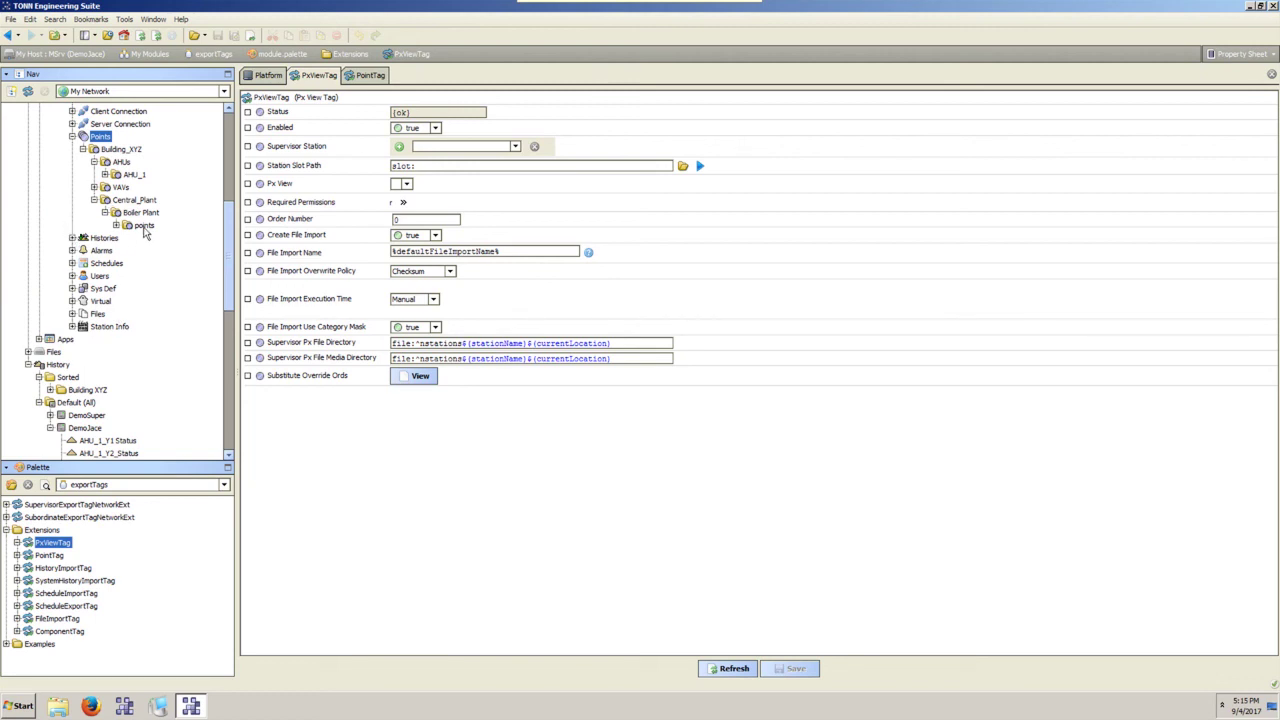
scroll(145, 232, up, 4)
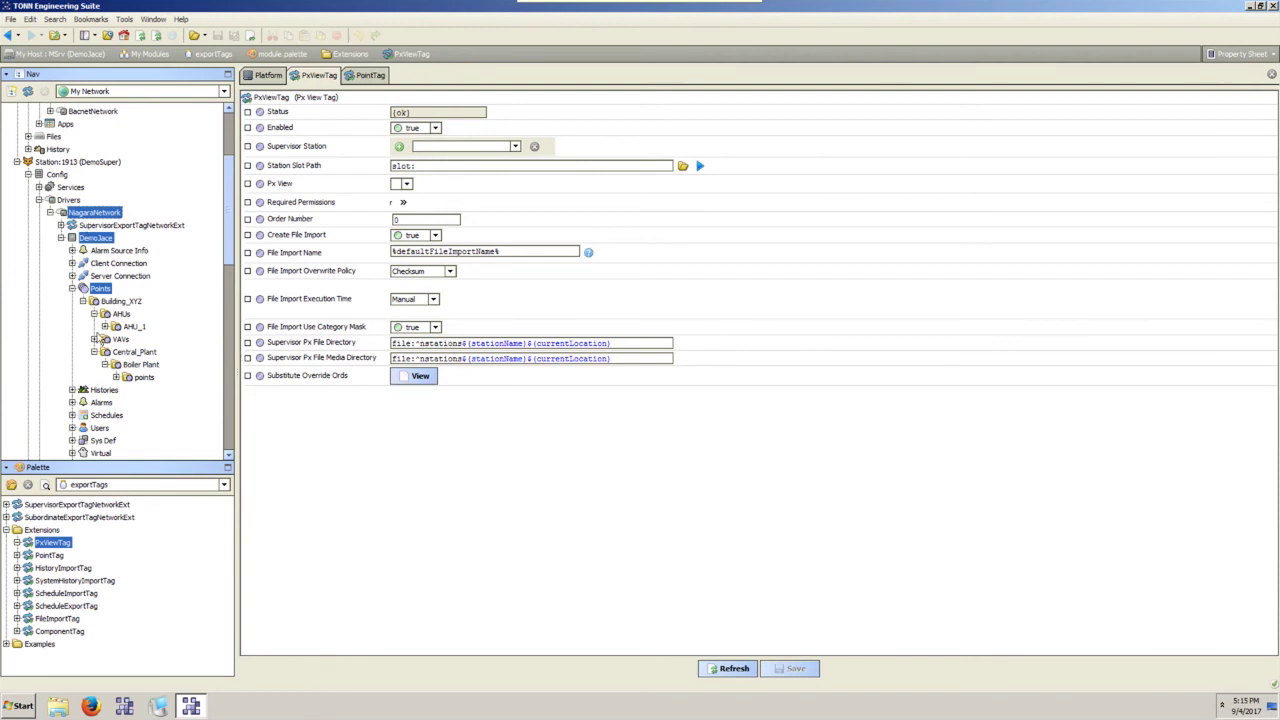
click(120, 314)
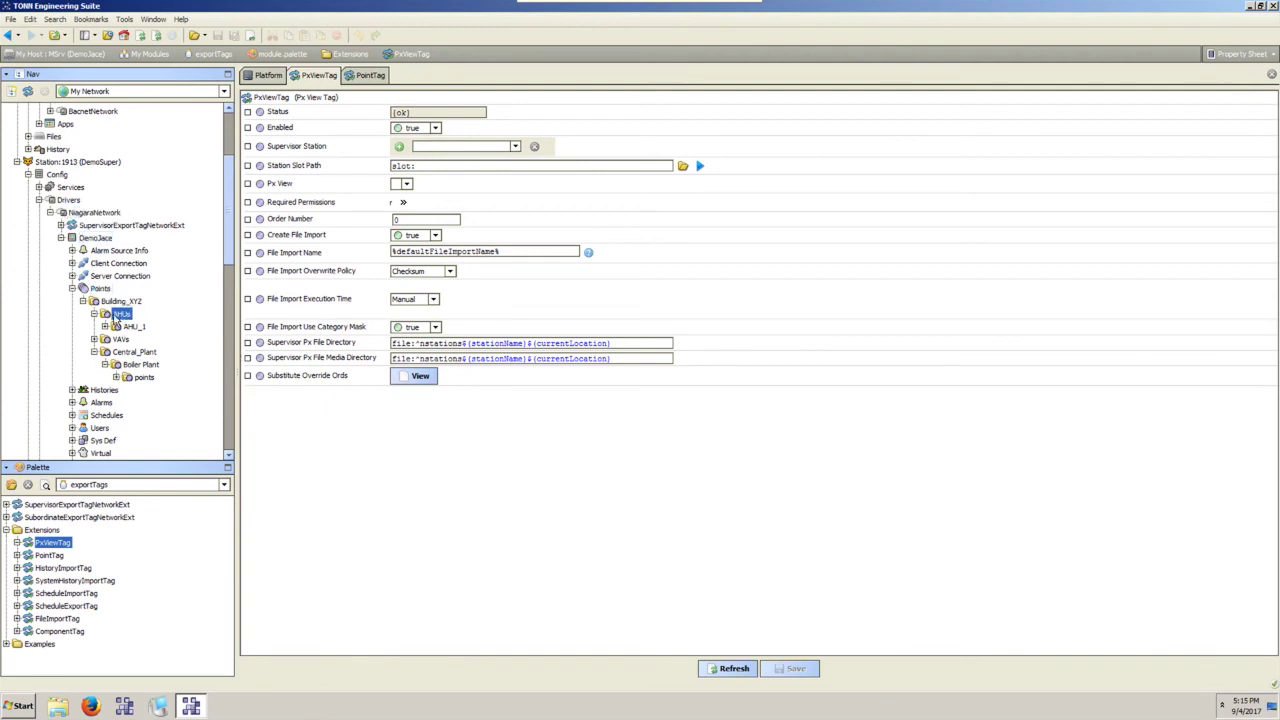
click(132, 327)
scroll(125, 335, down, 8)
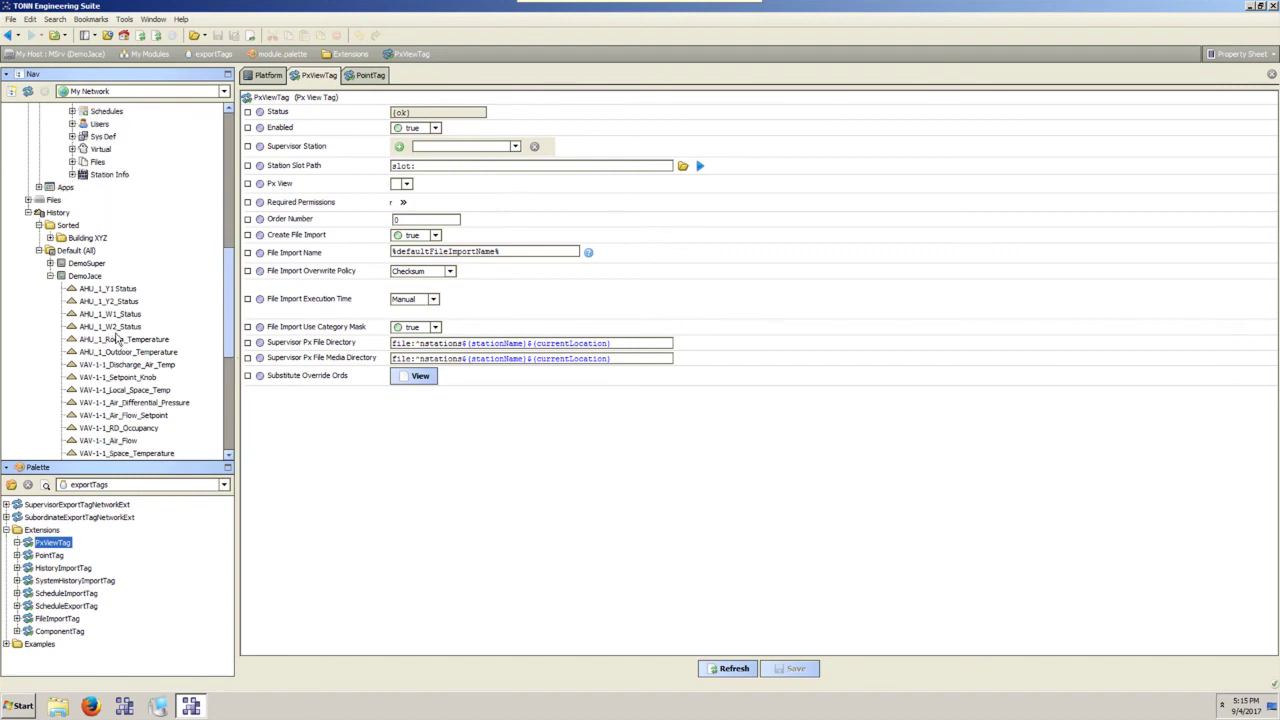
scroll(115, 339, up, 10)
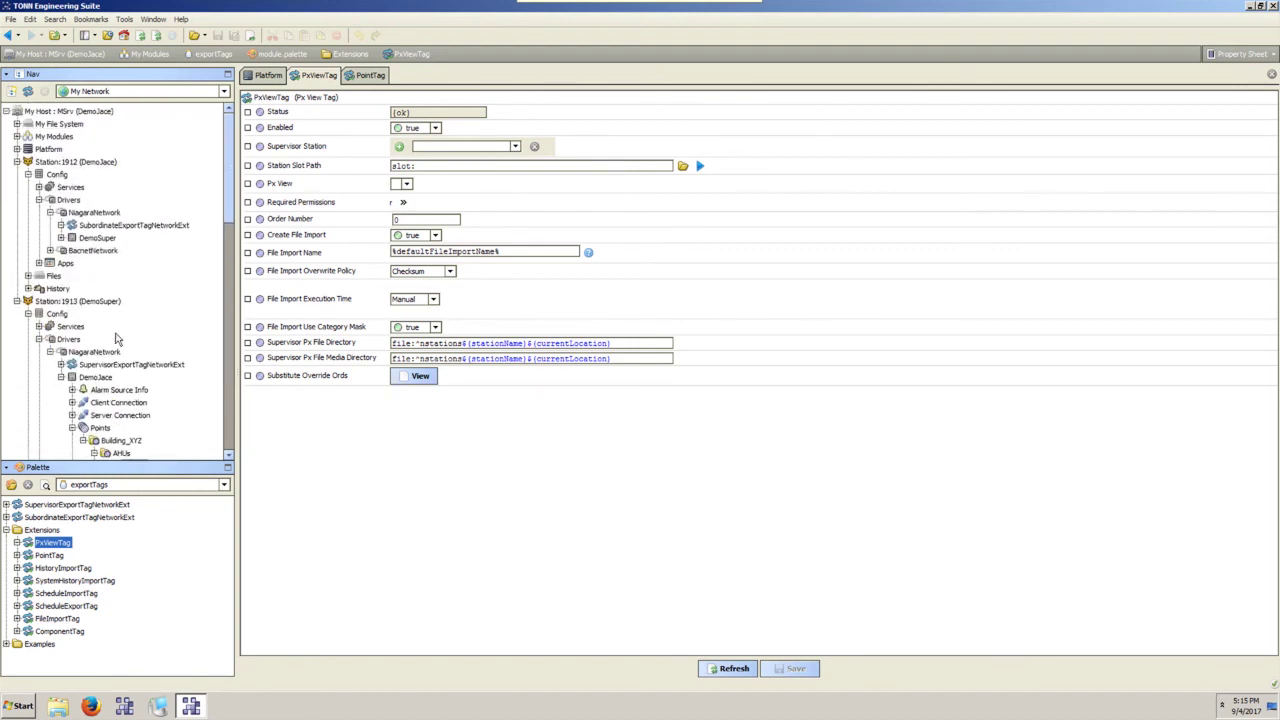
scroll(113, 338, down, 4)
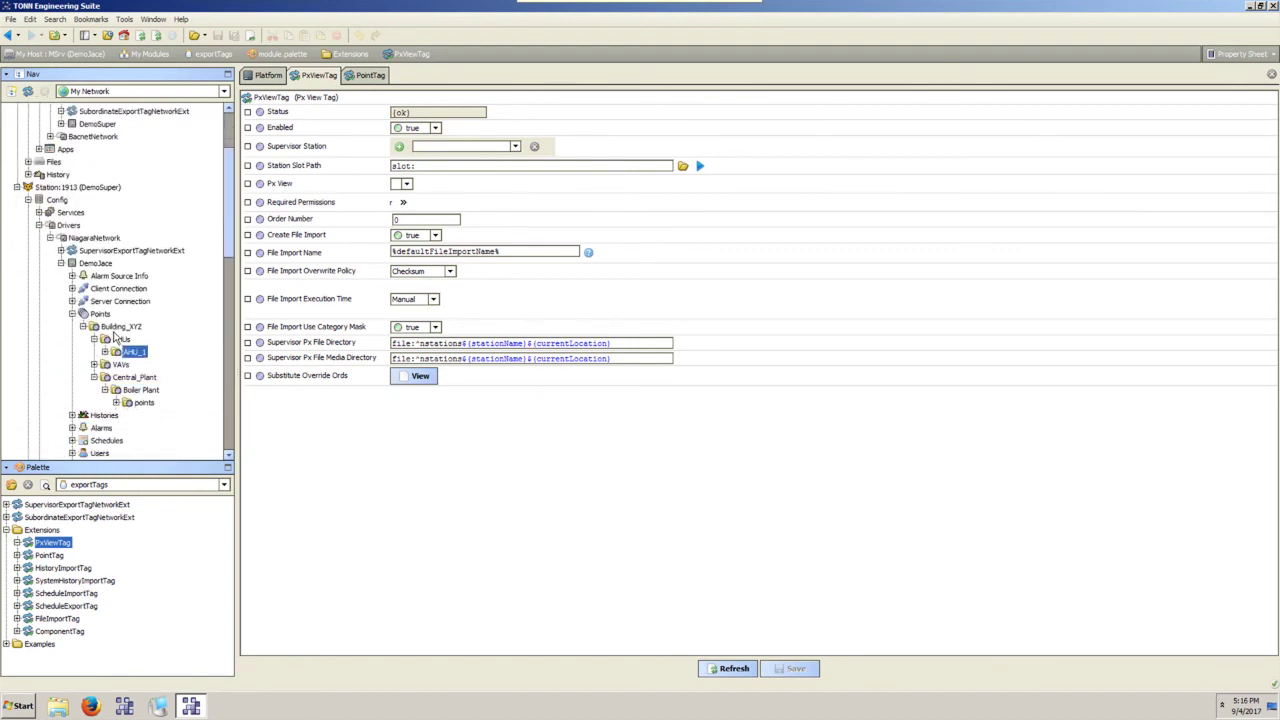
Expand AHU_1's points to view Y1_Status and Y2_Status, then collapse AHUs and Central_Plant.
click(105, 314)
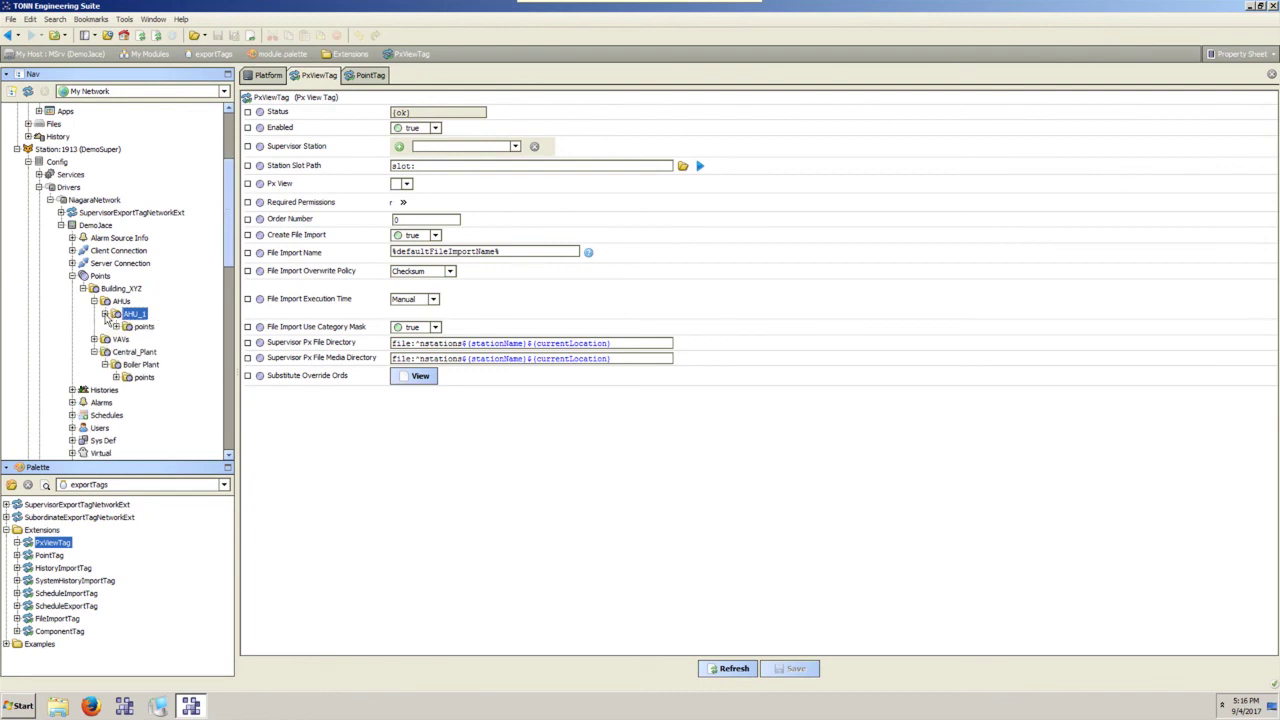
click(116, 327)
click(126, 340)
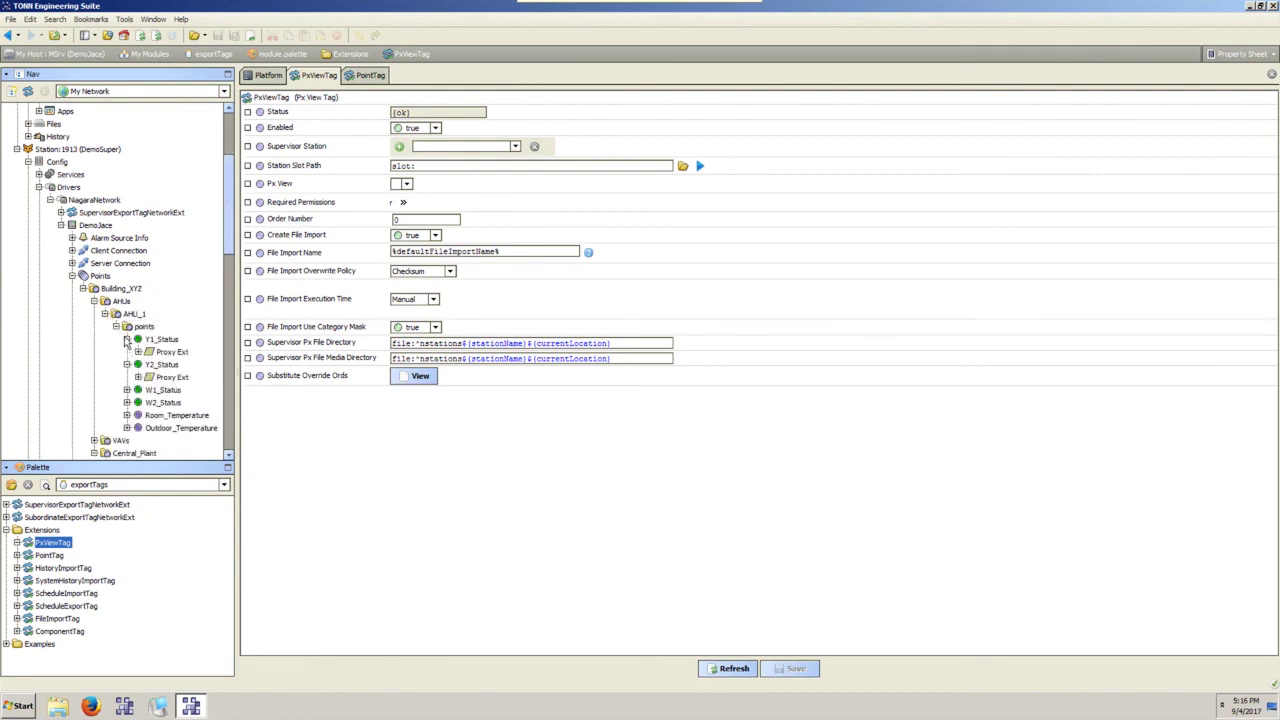
click(126, 340)
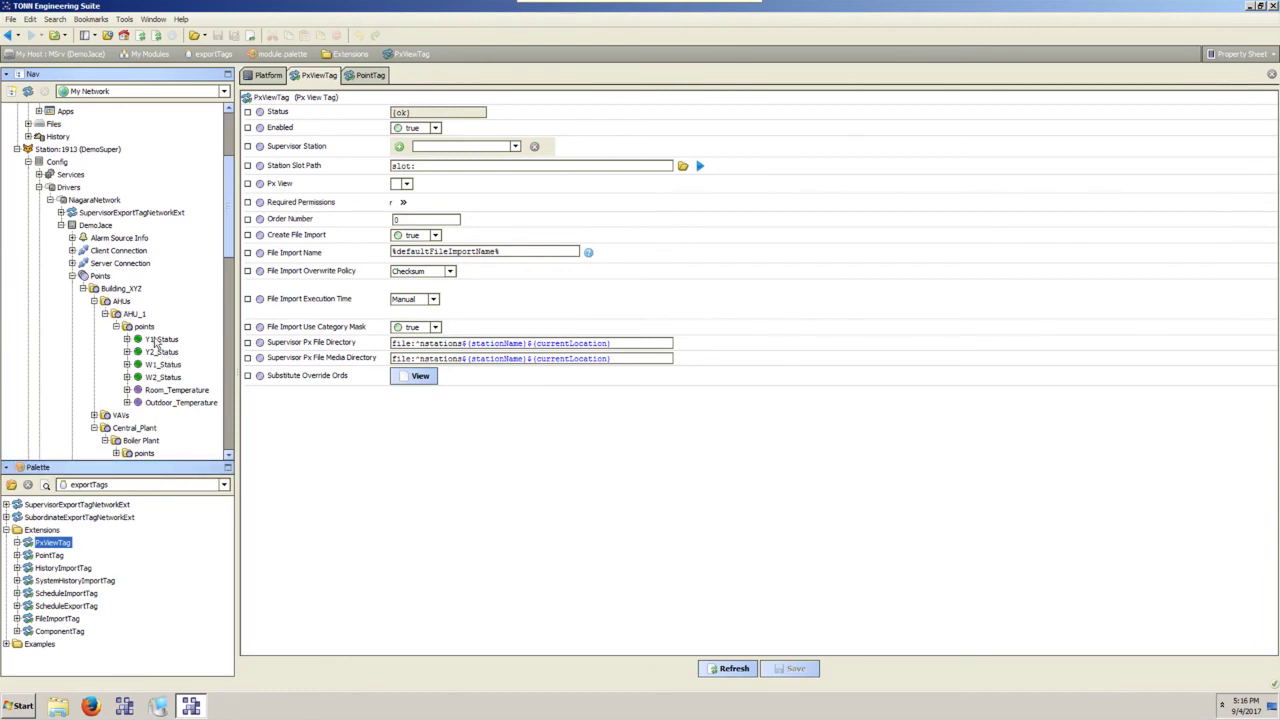
click(135, 314)
click(95, 302)
click(94, 327)
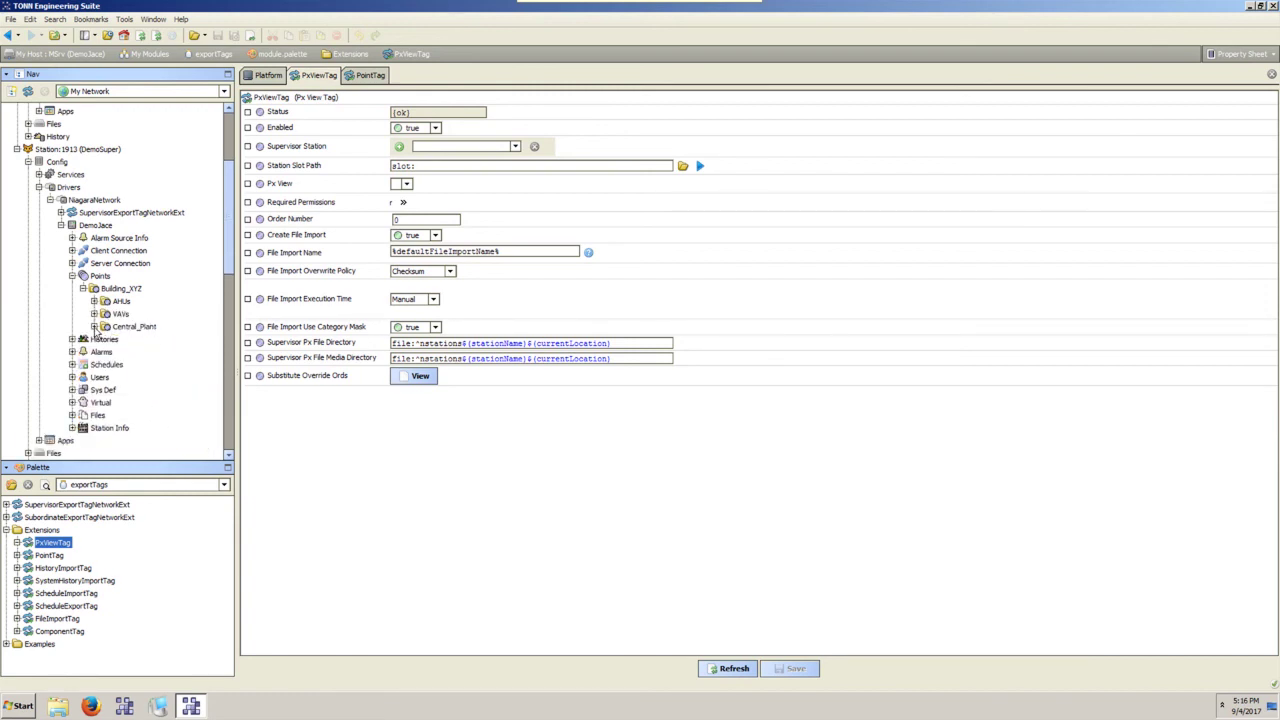
Delete Building_XYZ from DemoJace's Points and run Join on the SubordinateExportTagNetworkExt.
right_click(112, 296)
click(130, 419)
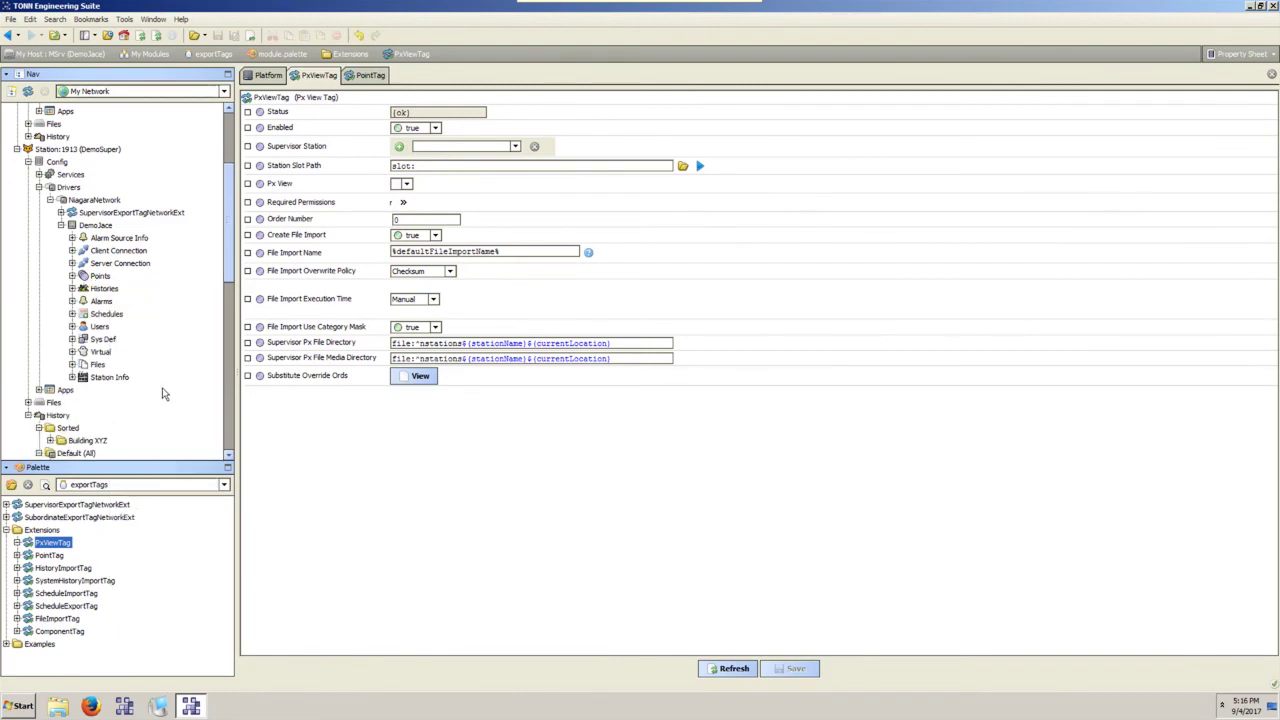
scroll(207, 246, up, 4)
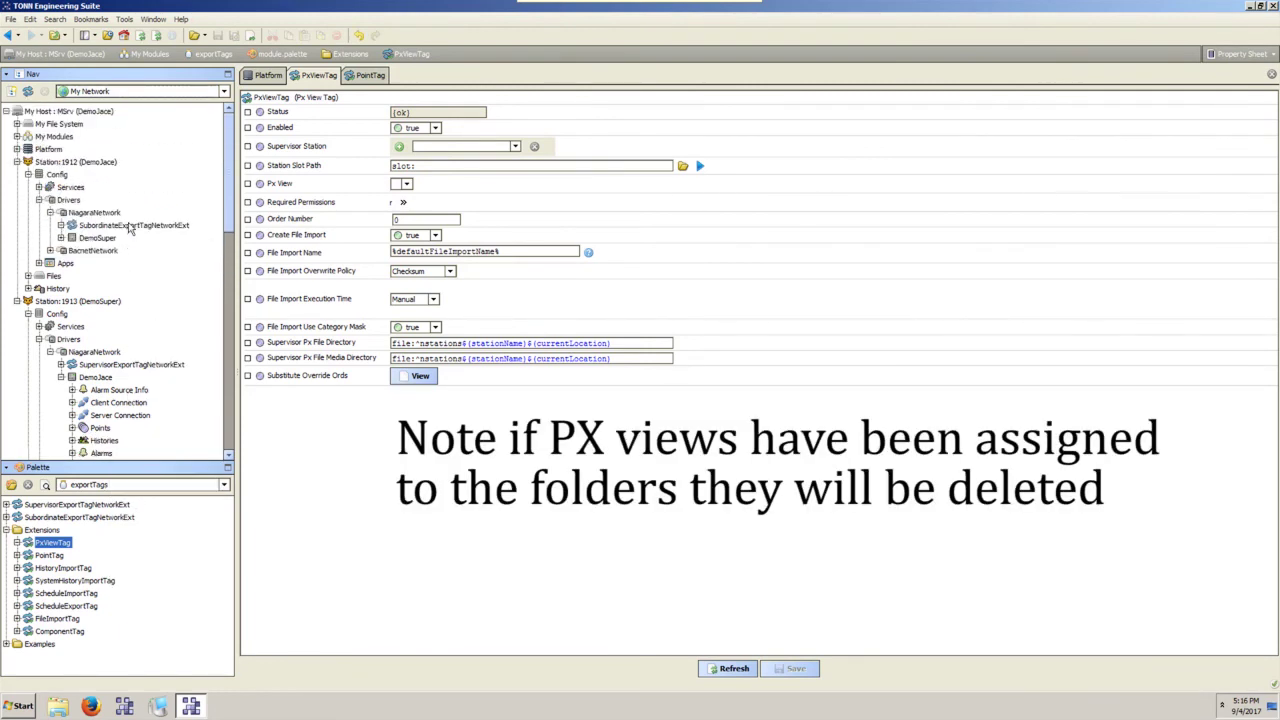
right_click(129, 225)
click(291, 251)
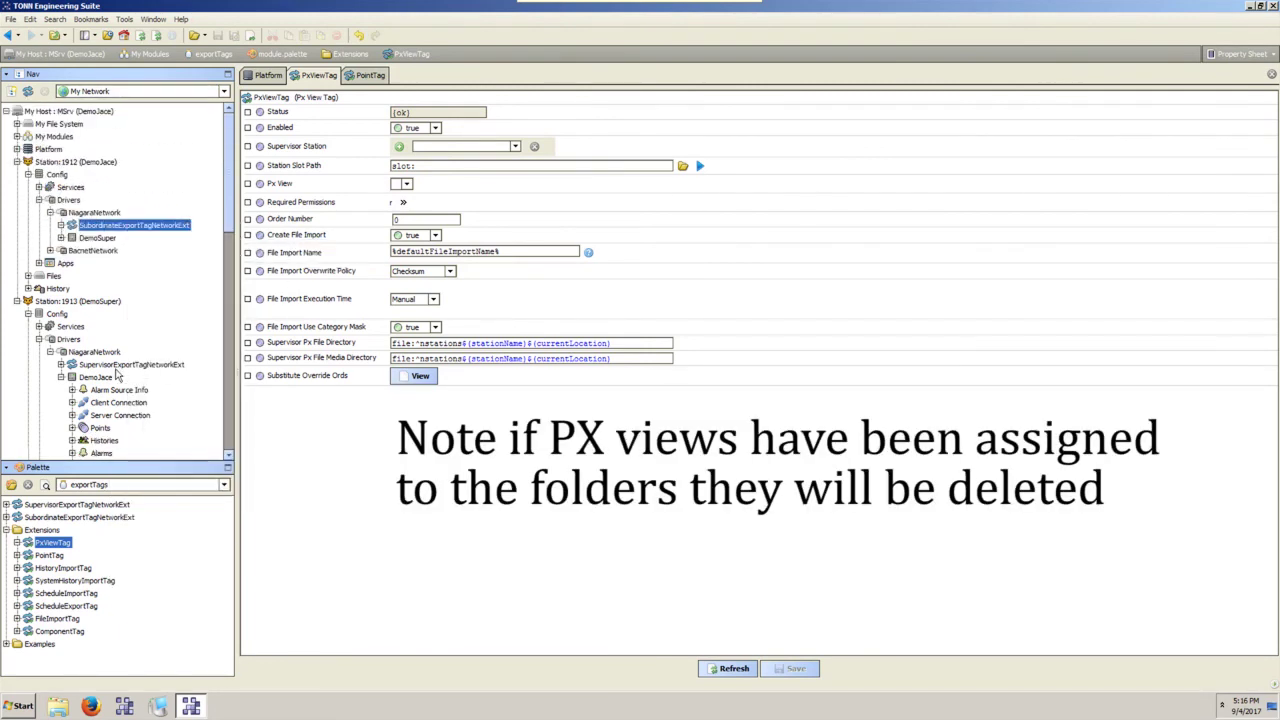
scroll(117, 376, down, 4)
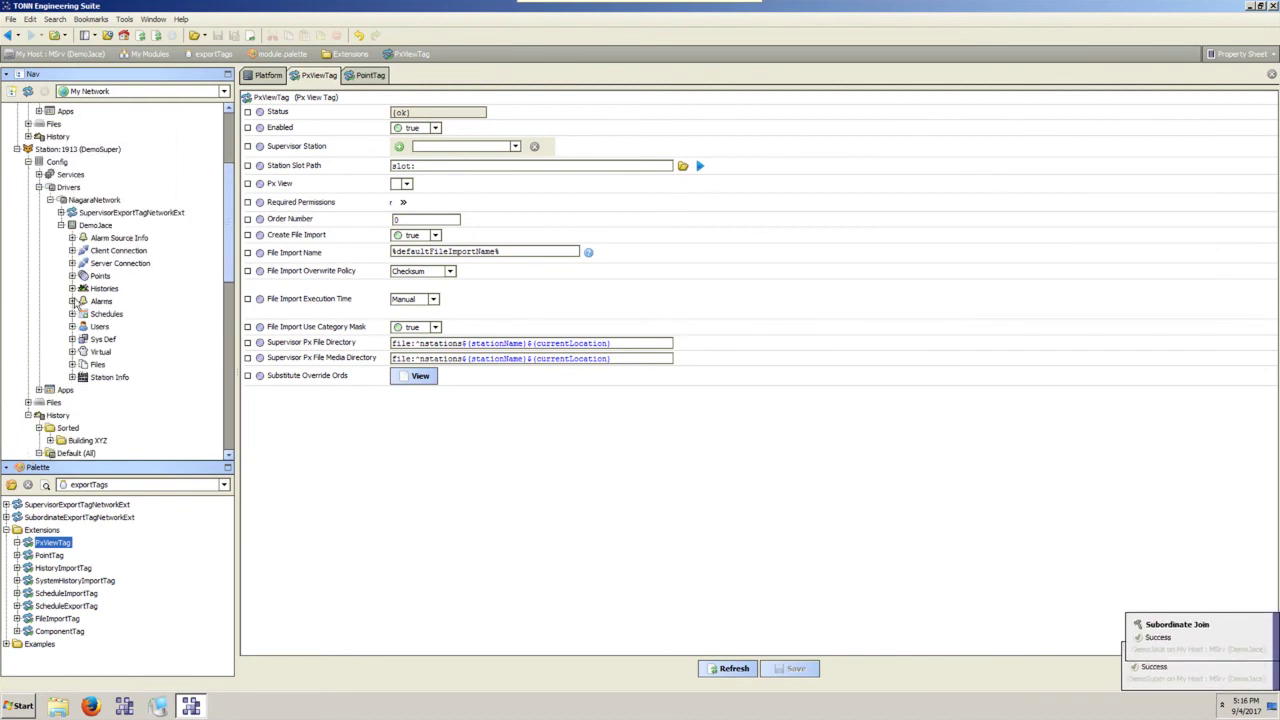
Expand the rebuilt Points > Building_XYZ with its AHUs, VAVs and Central_Plant folders.
click(72, 275)
click(83, 288)
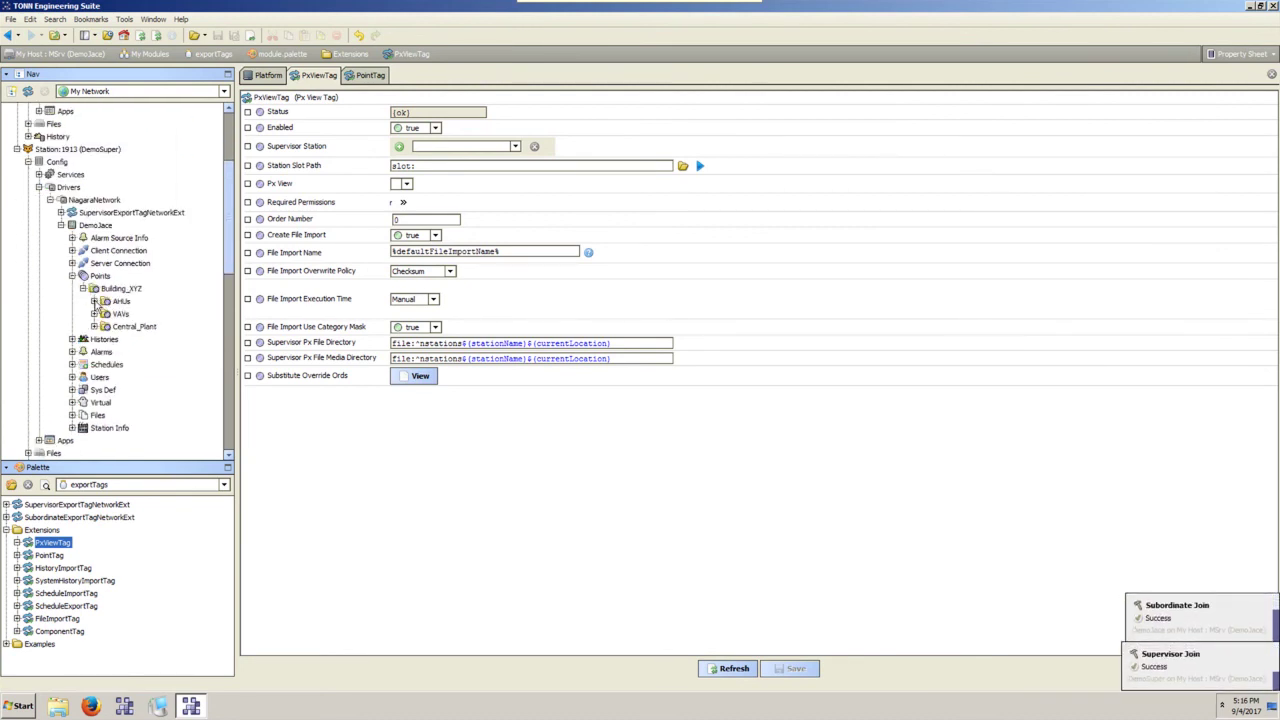
click(94, 301)
click(94, 326)
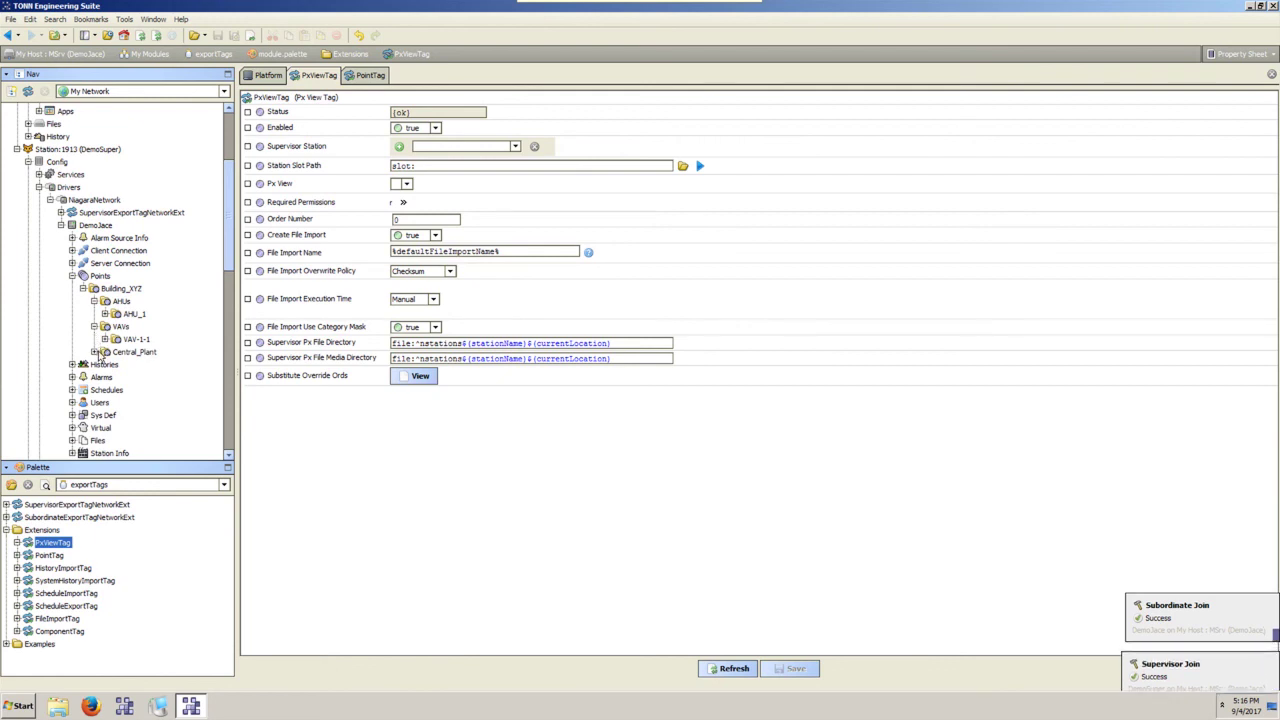
click(94, 352)
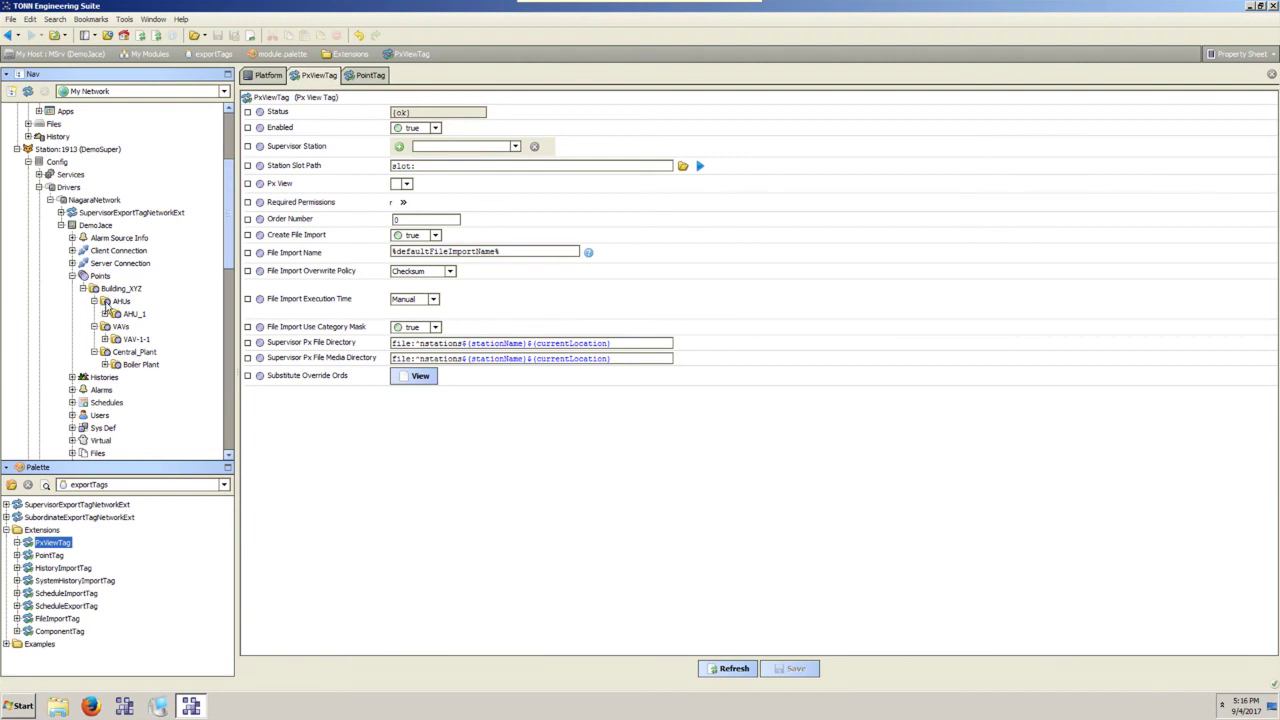
scroll(131, 332, up, 4)
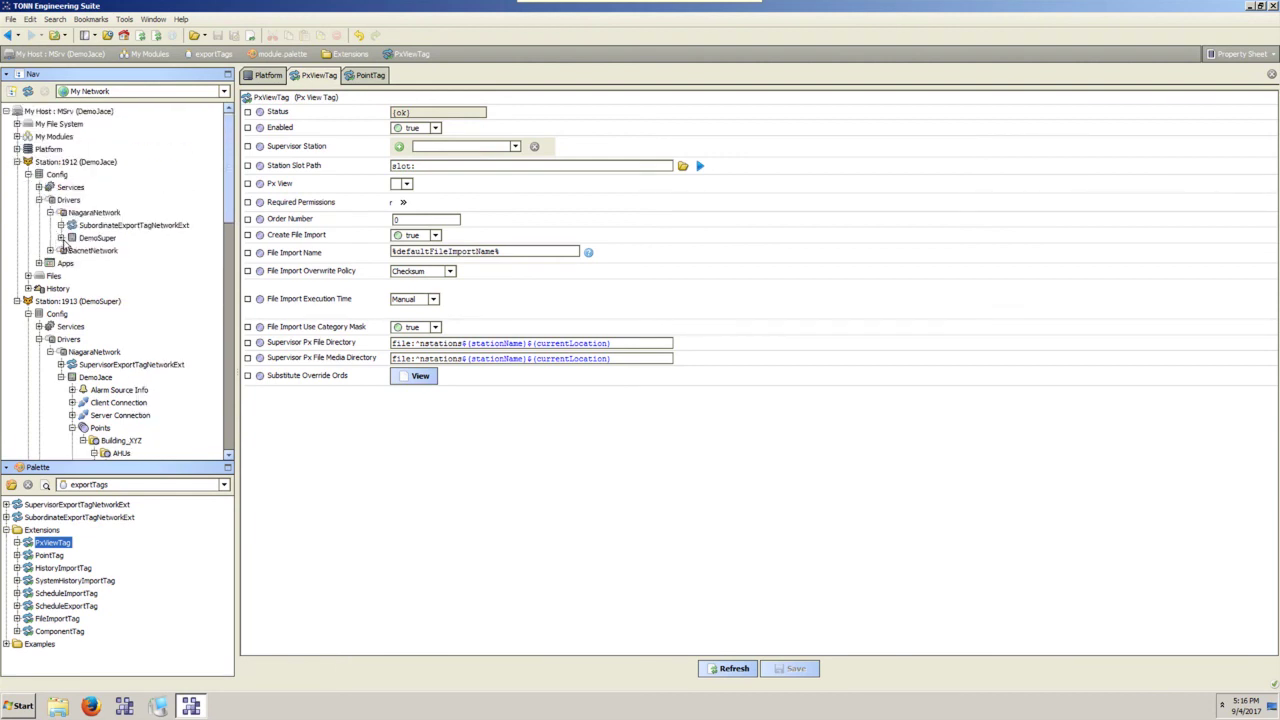
Rename AHU_1 under the JACE's BacnetNetwork AHUs folder to AHU_2.
click(61, 238)
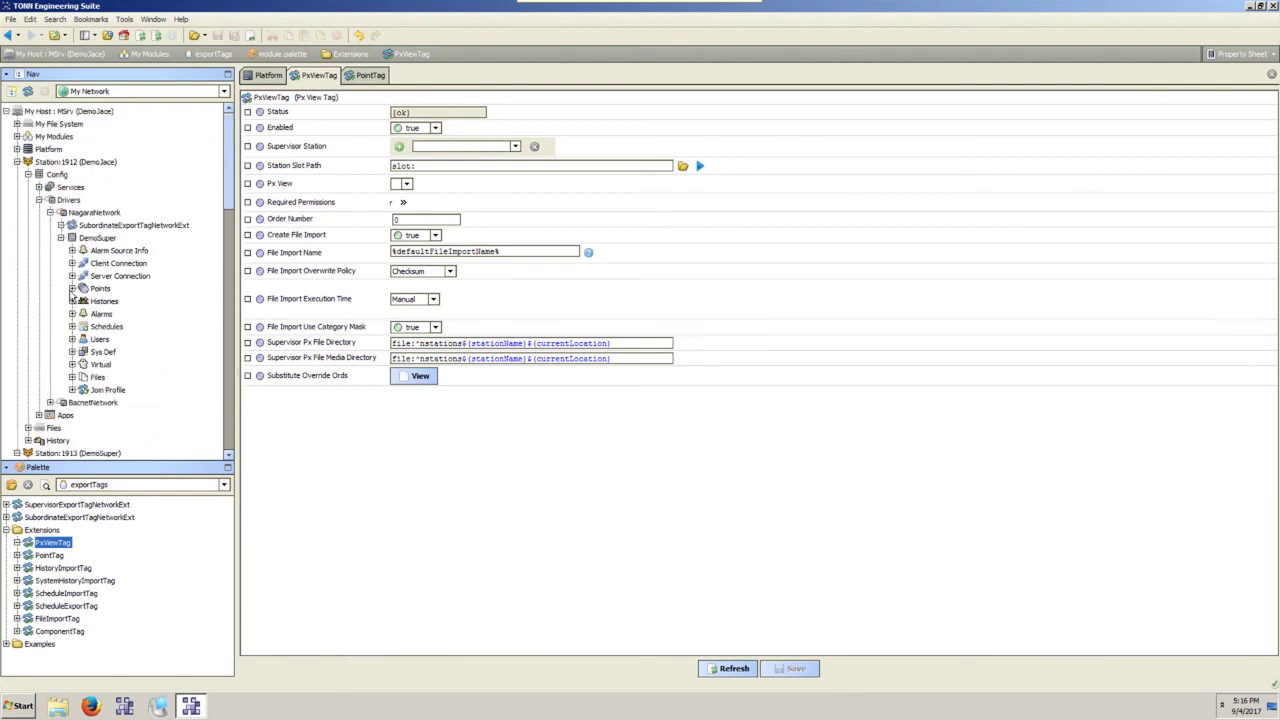
click(61, 238)
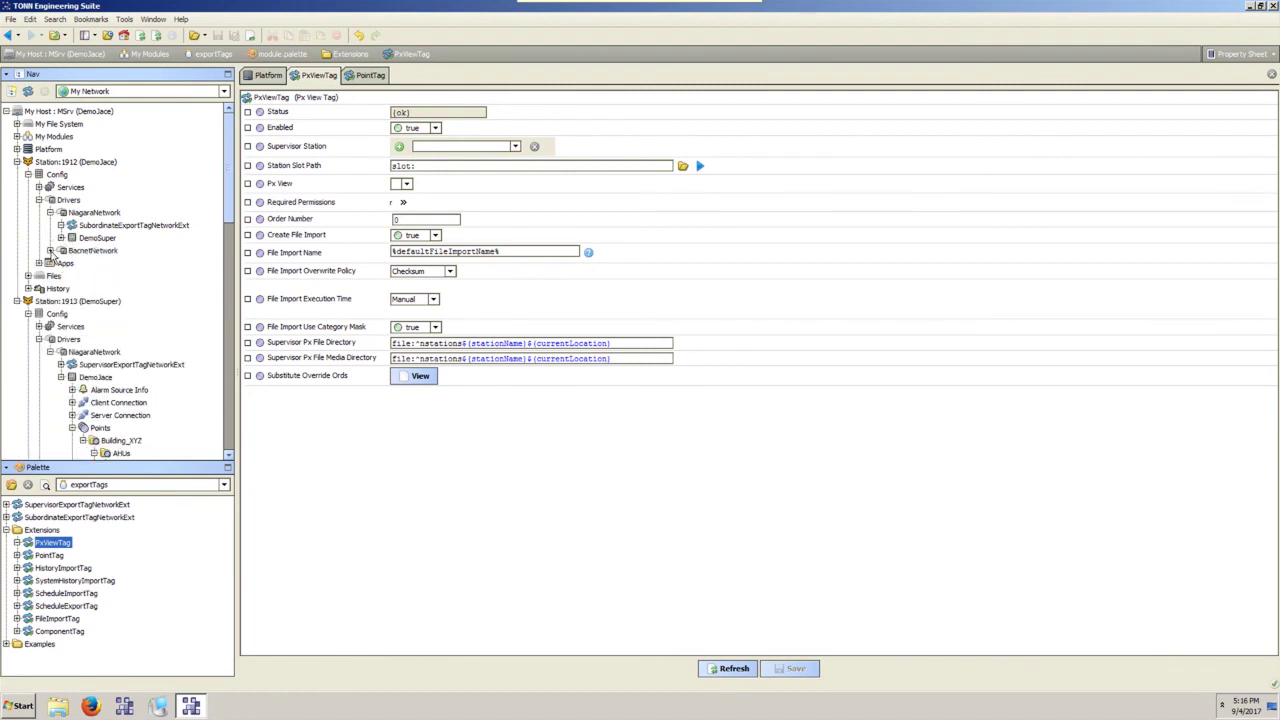
click(50, 250)
click(105, 339)
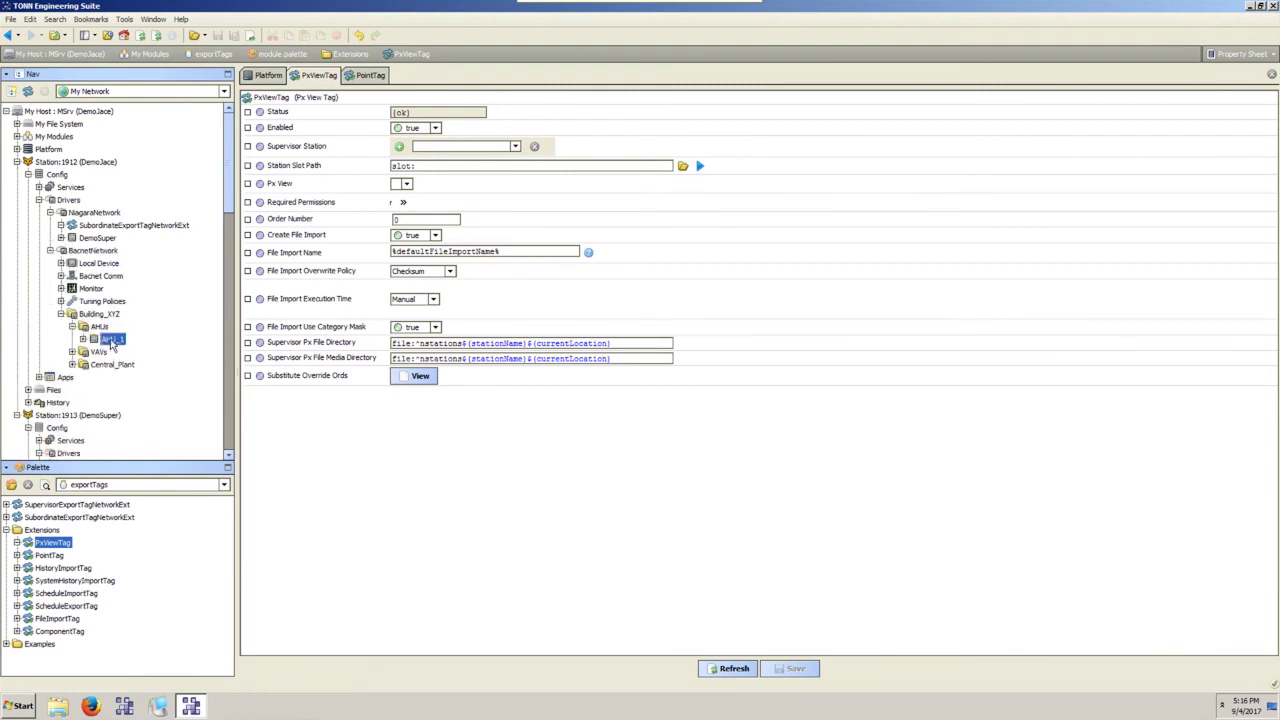
right_click(112, 343)
click(166, 552)
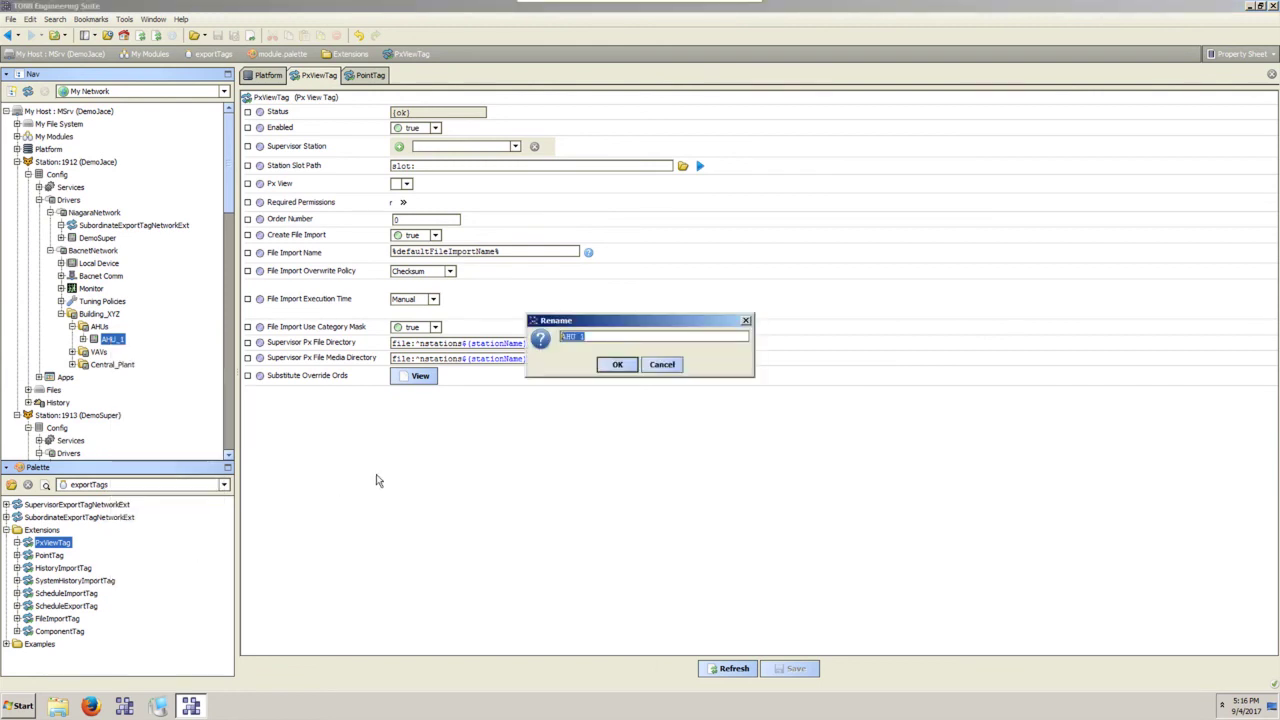
click(585, 338)
click(613, 365)
Join the JACE to the supervisor again and expand AHU_1 in the supervisor's points.
right_click(175, 227)
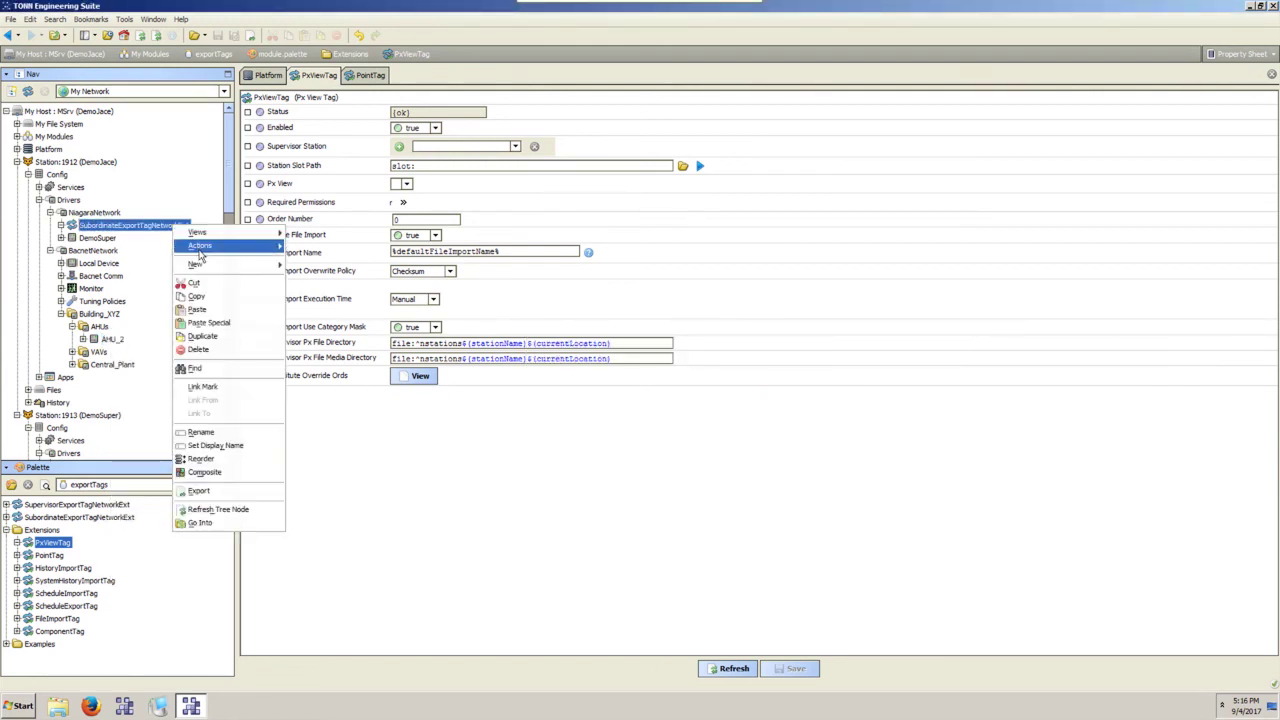
mouse_move(205, 254)
click(309, 248)
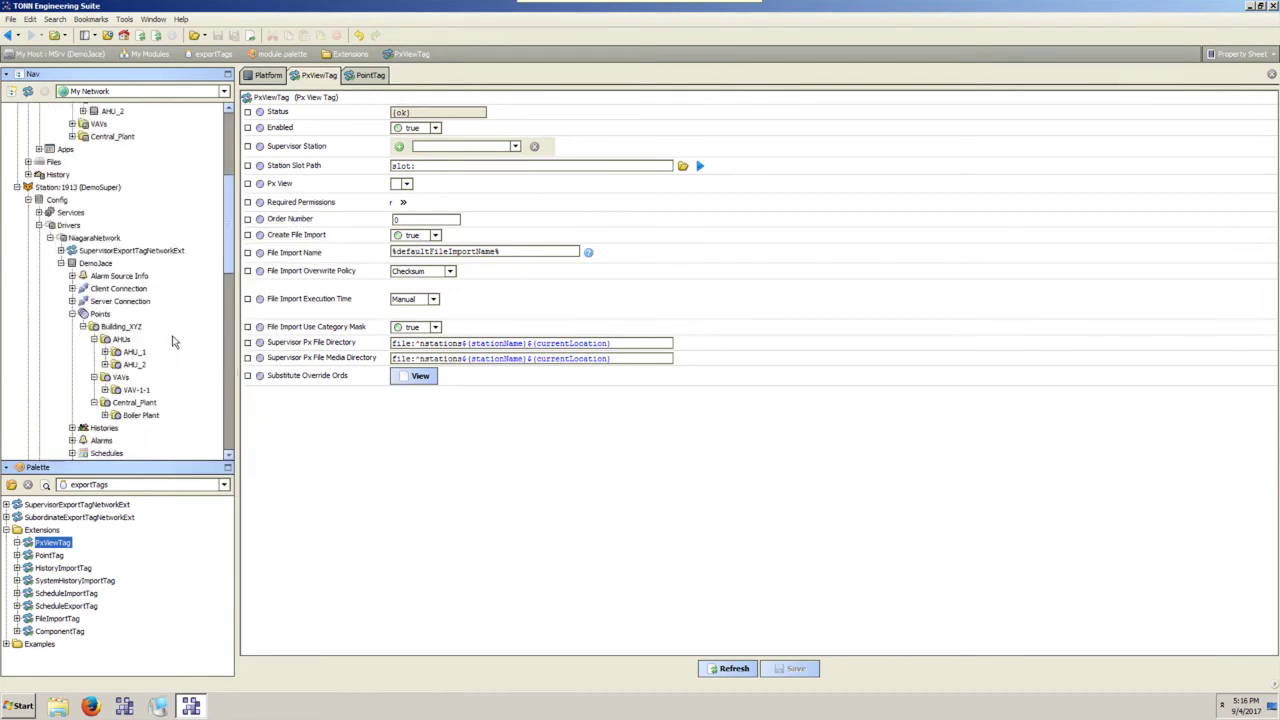
click(133, 239)
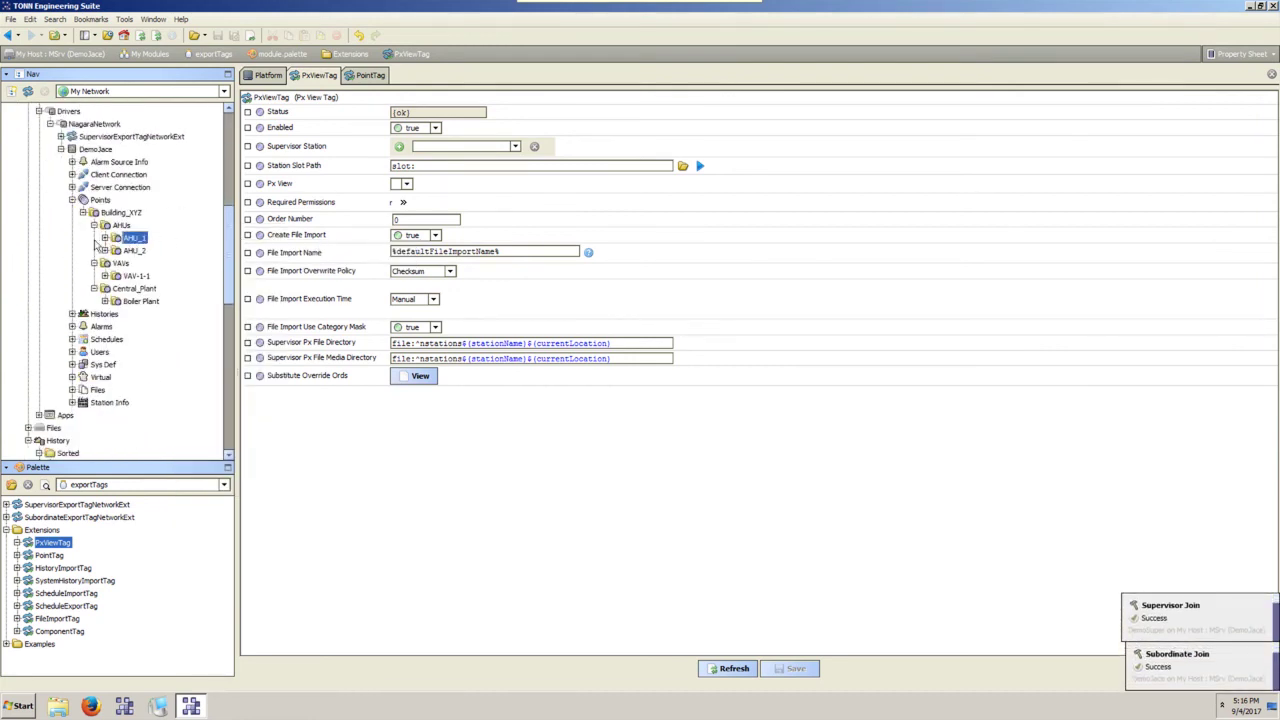
click(104, 238)
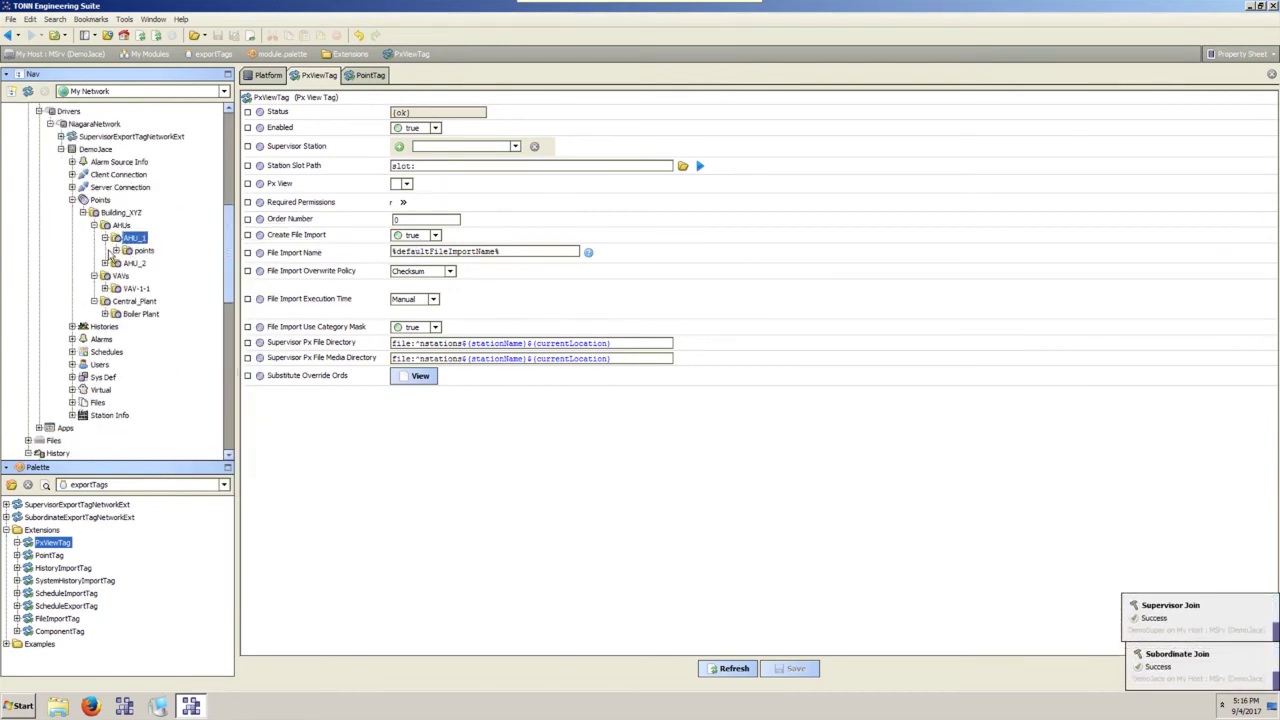
Open AHU_2's points in the Point Manager, showing six Subscribed points from Y1_Status to Outdoor_Temperature.
double_click(133, 262)
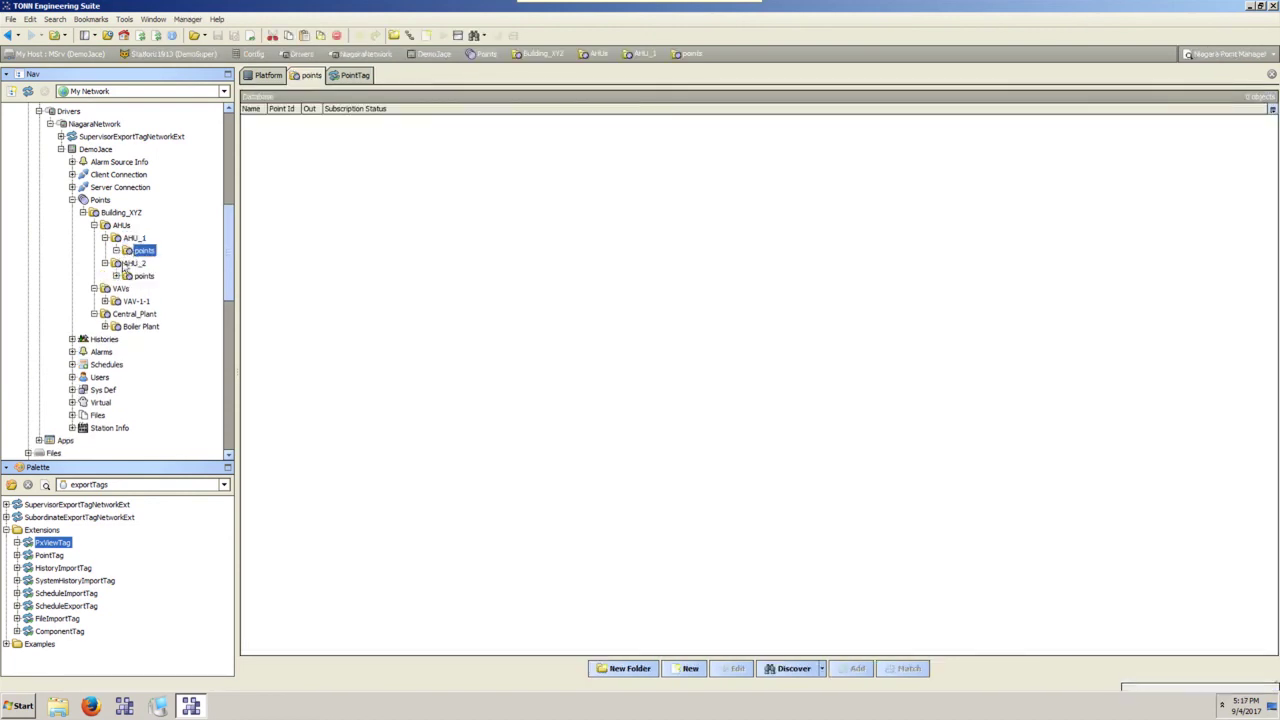
double_click(142, 277)
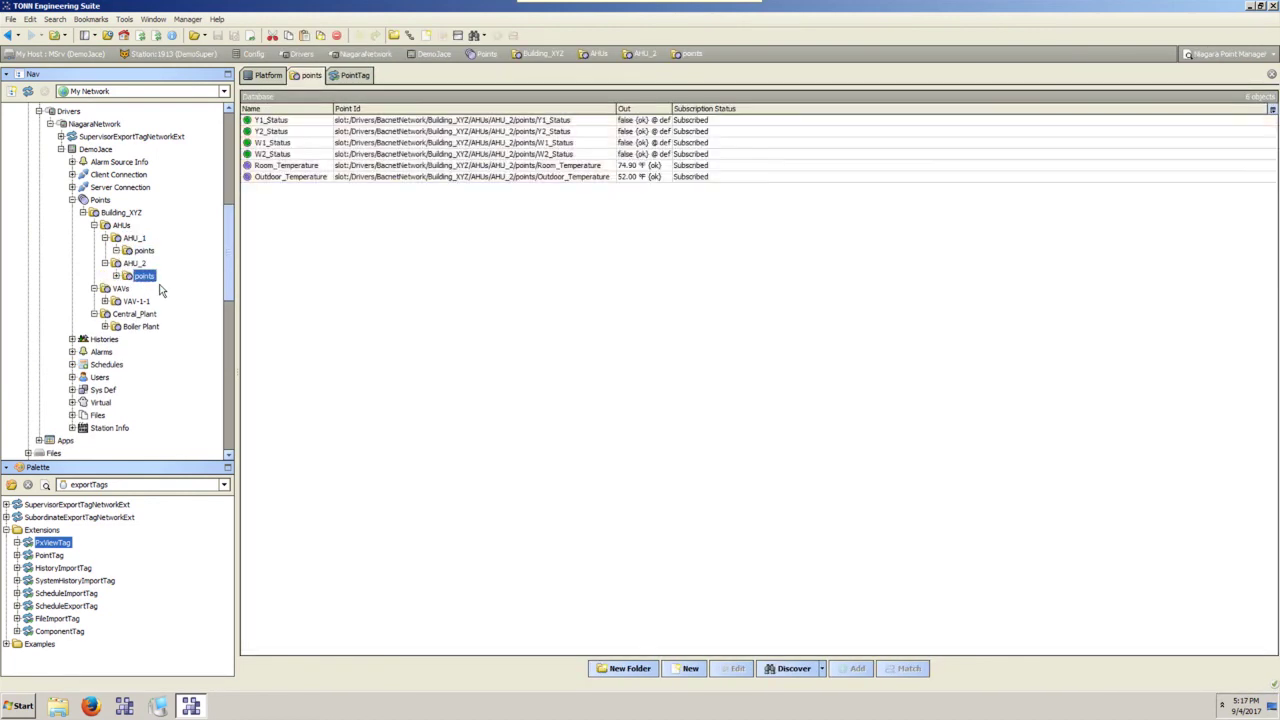
click(130, 240)
scroll(135, 262, up, 5)
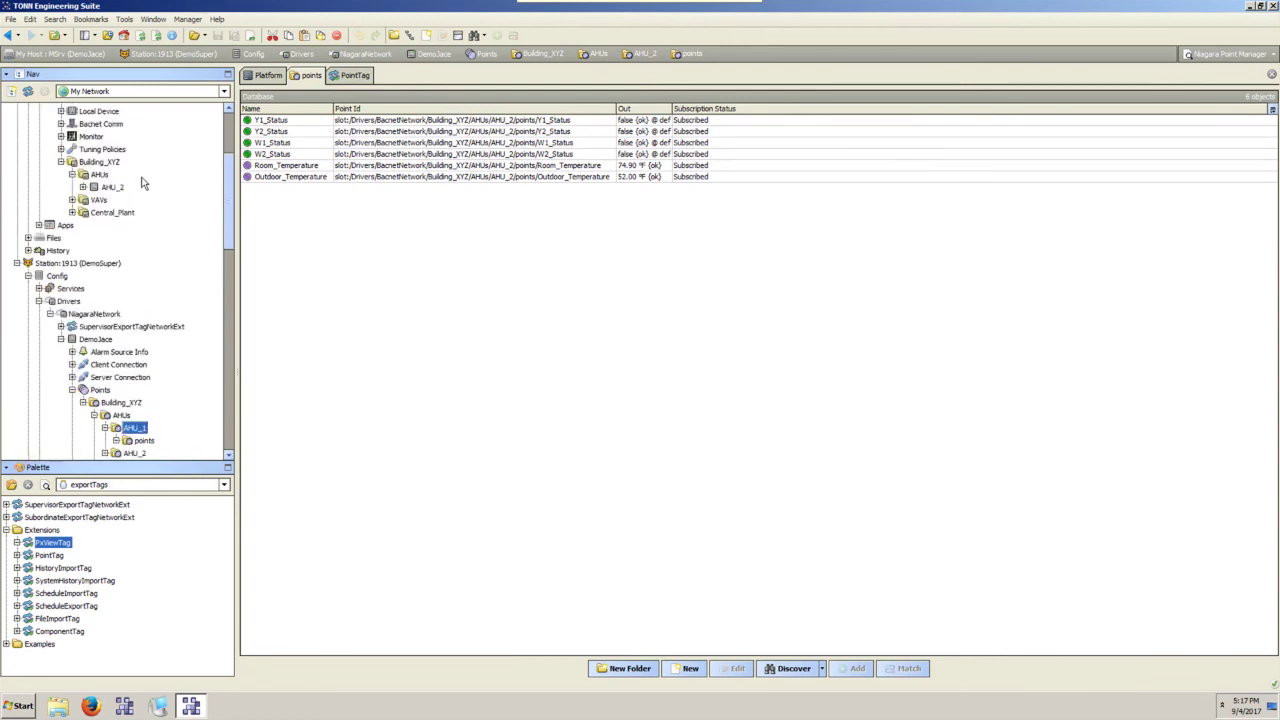
scroll(172, 415, down, 2)
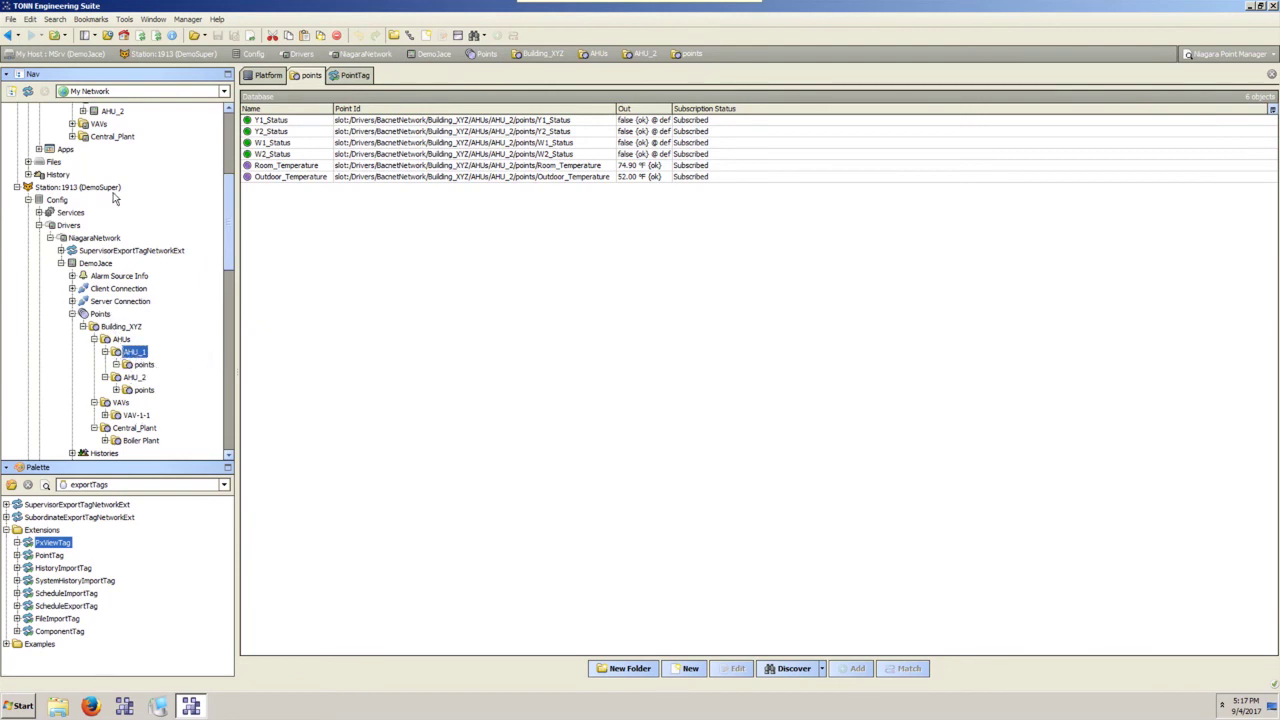
Delete AHU_1 from the supervisor's DemoJace Building_XYZ AHUs folder.
double_click(136, 353)
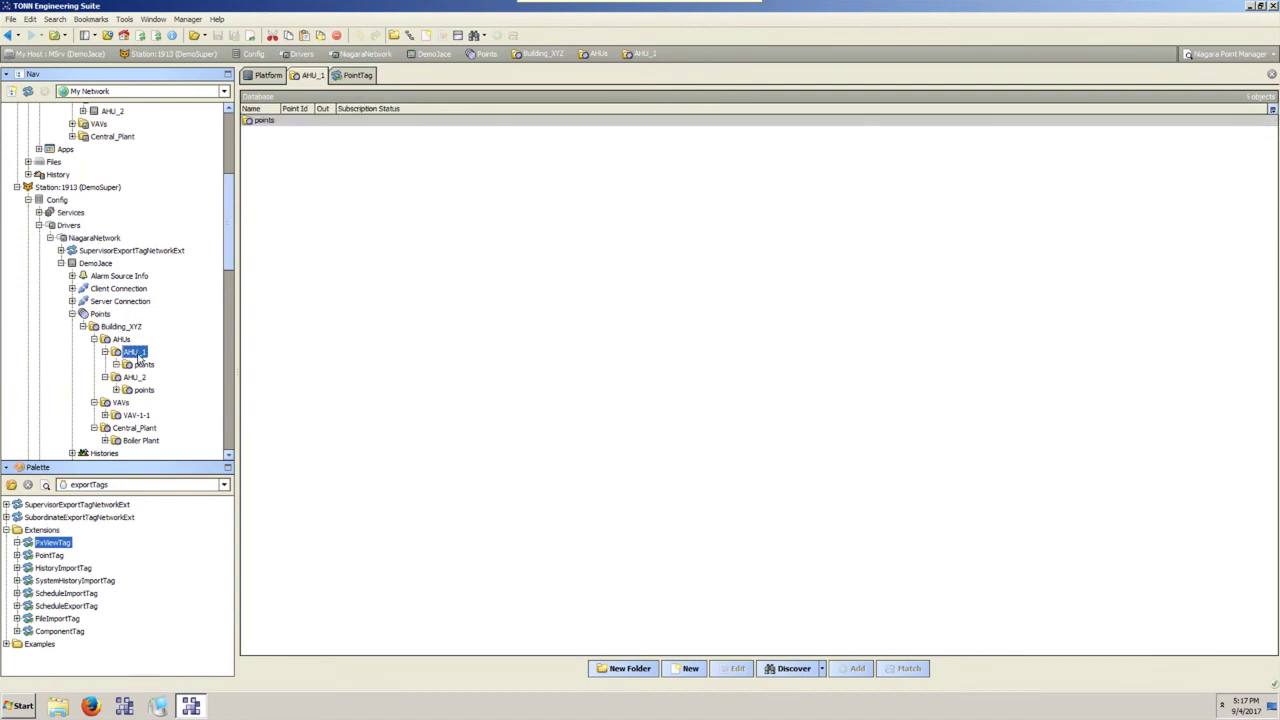
scroll(138, 343, up, 2)
scroll(138, 343, down, 4)
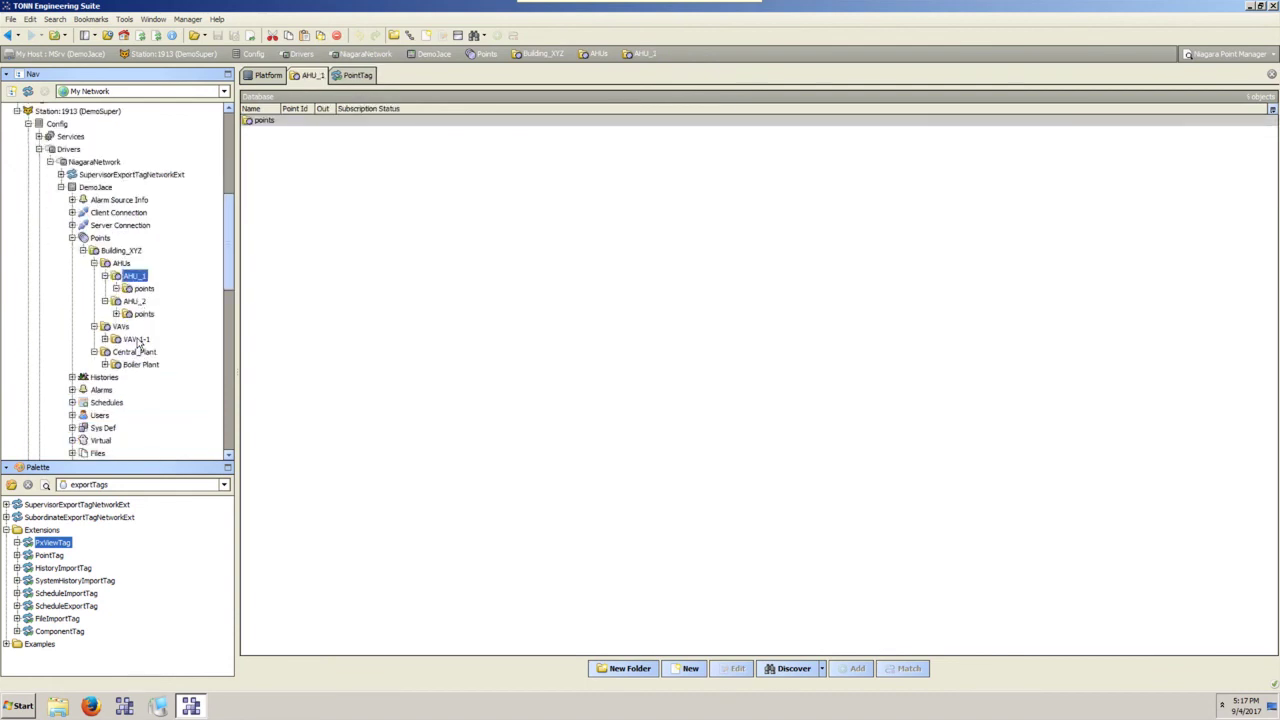
right_click(136, 279)
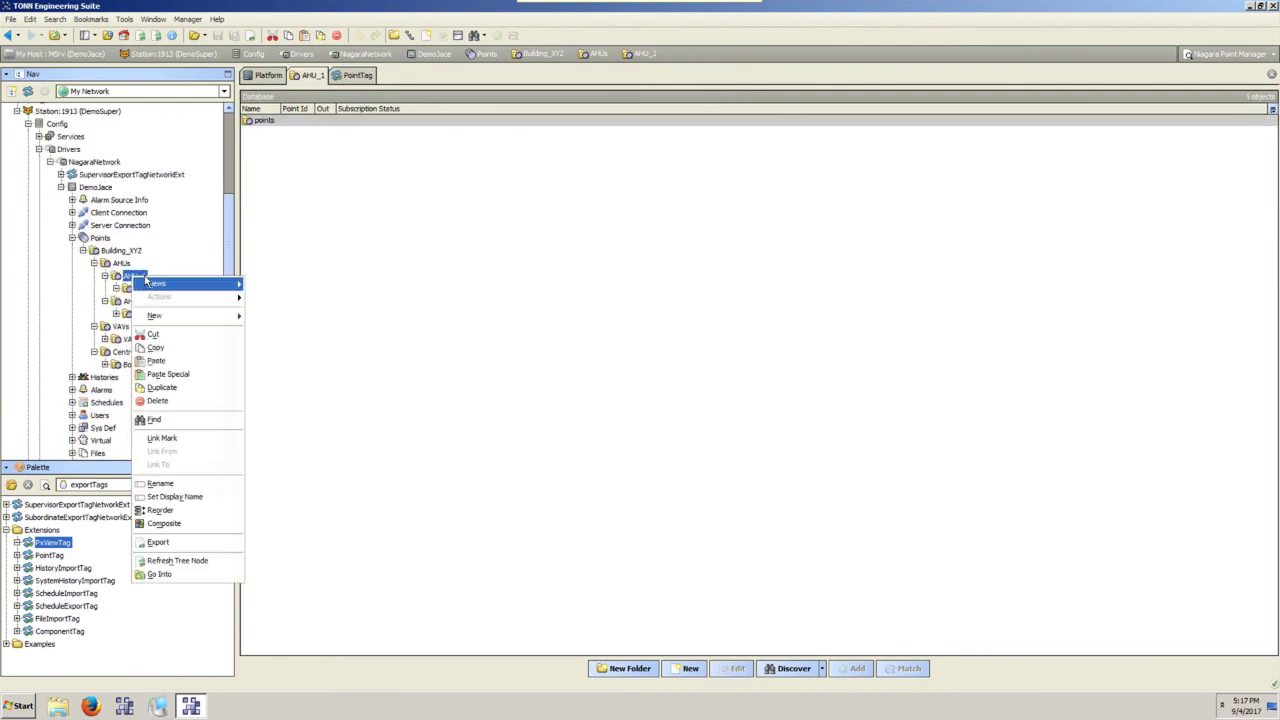
click(173, 410)
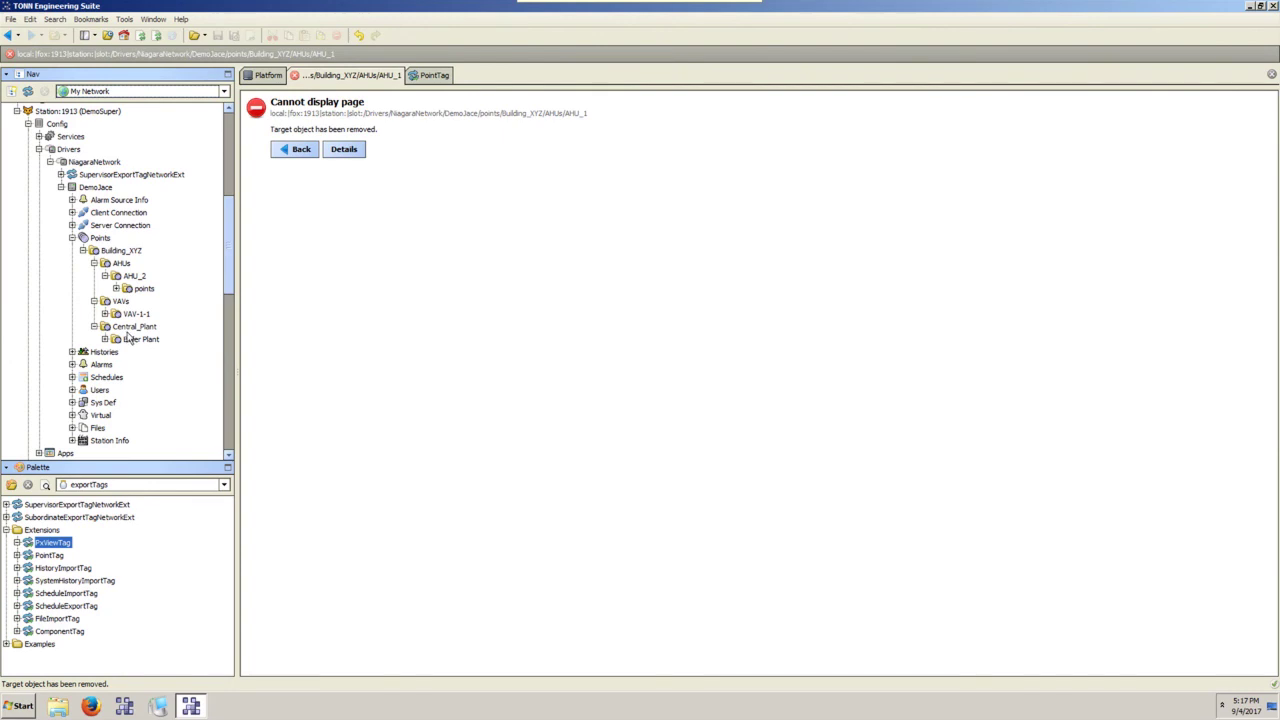
Collapse the Points folder and the DemoJace branch in the Nav tree.
scroll(118, 318, down, 6)
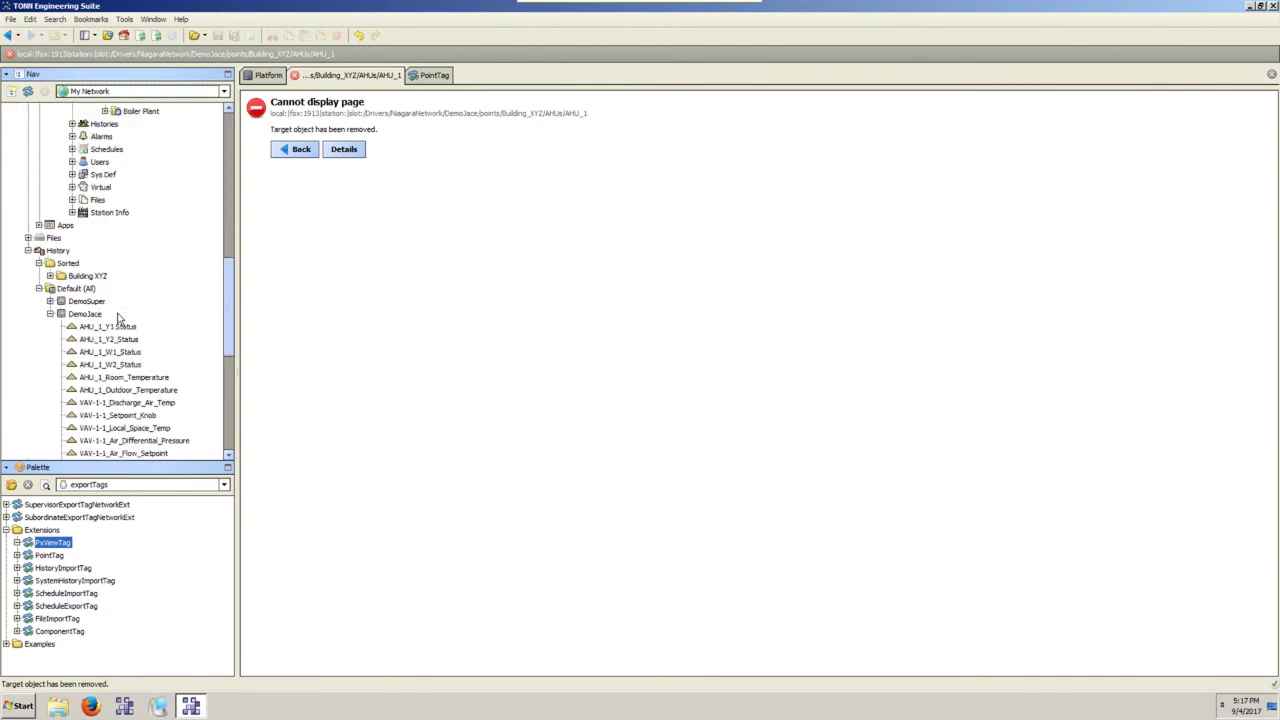
scroll(118, 318, down, 2)
scroll(118, 318, up, 7)
scroll(118, 318, up, 3)
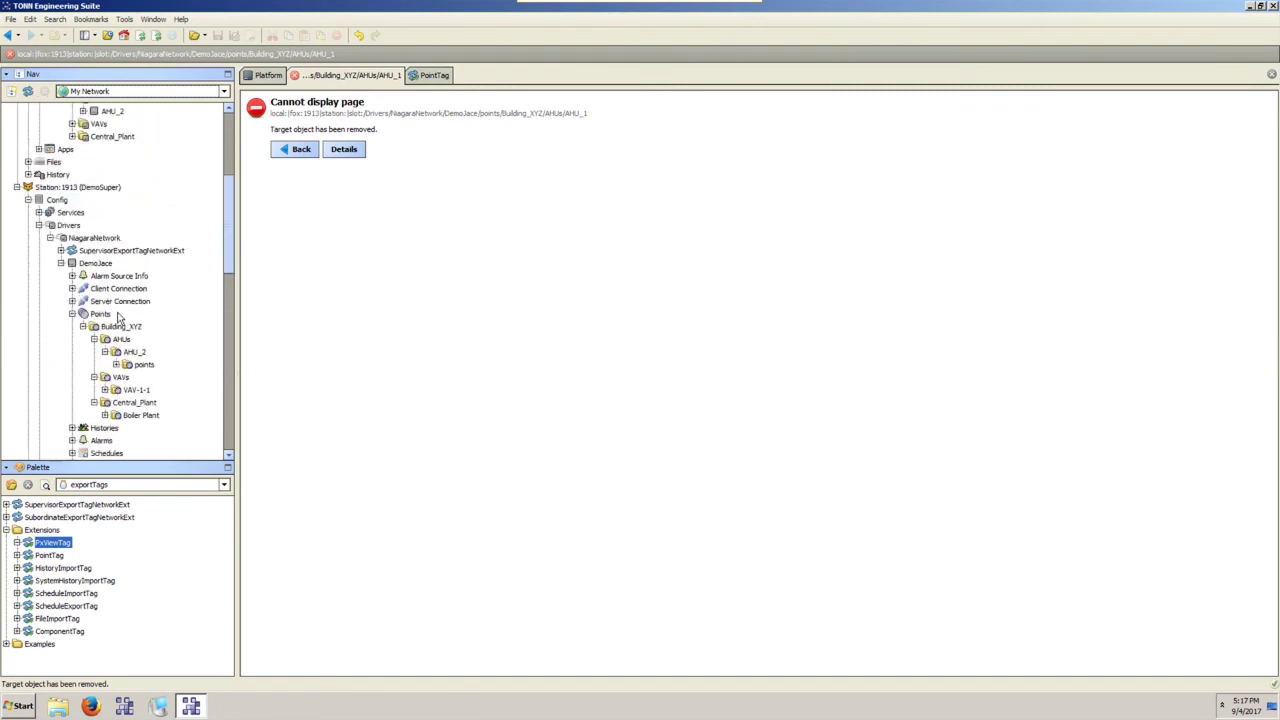
click(71, 313)
click(60, 262)
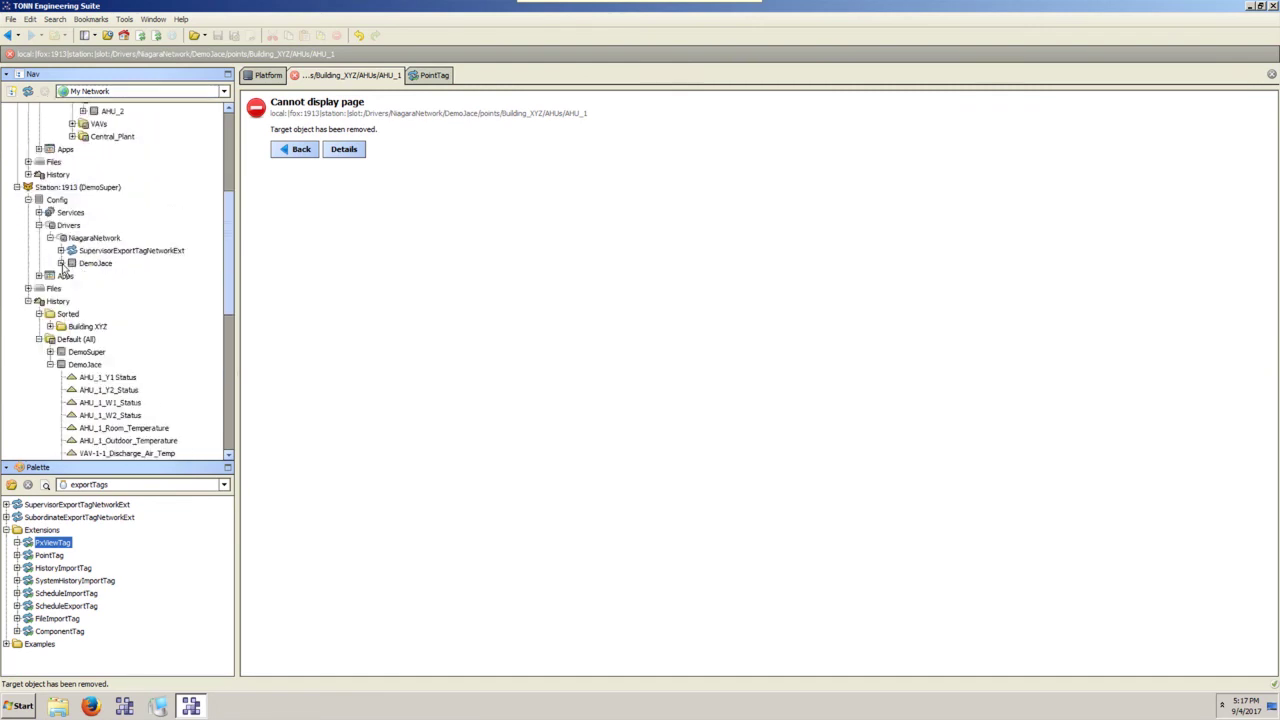